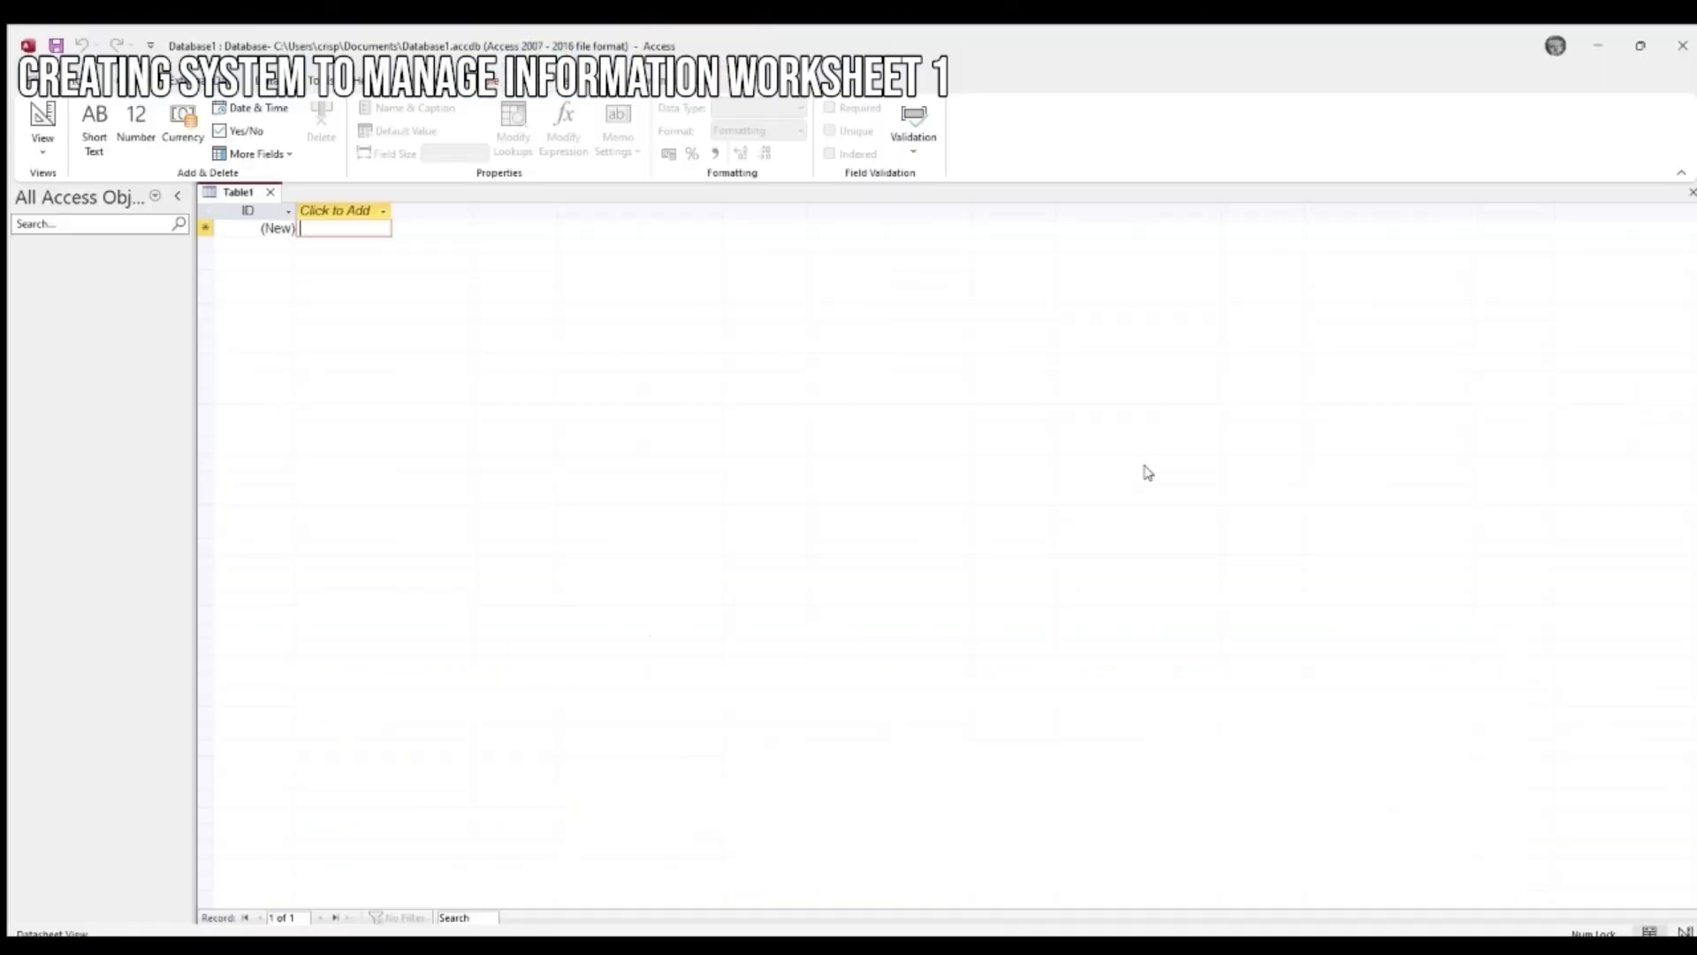
- Save the database under the name SmartArt in the default Access Database format
left_click(31, 82)
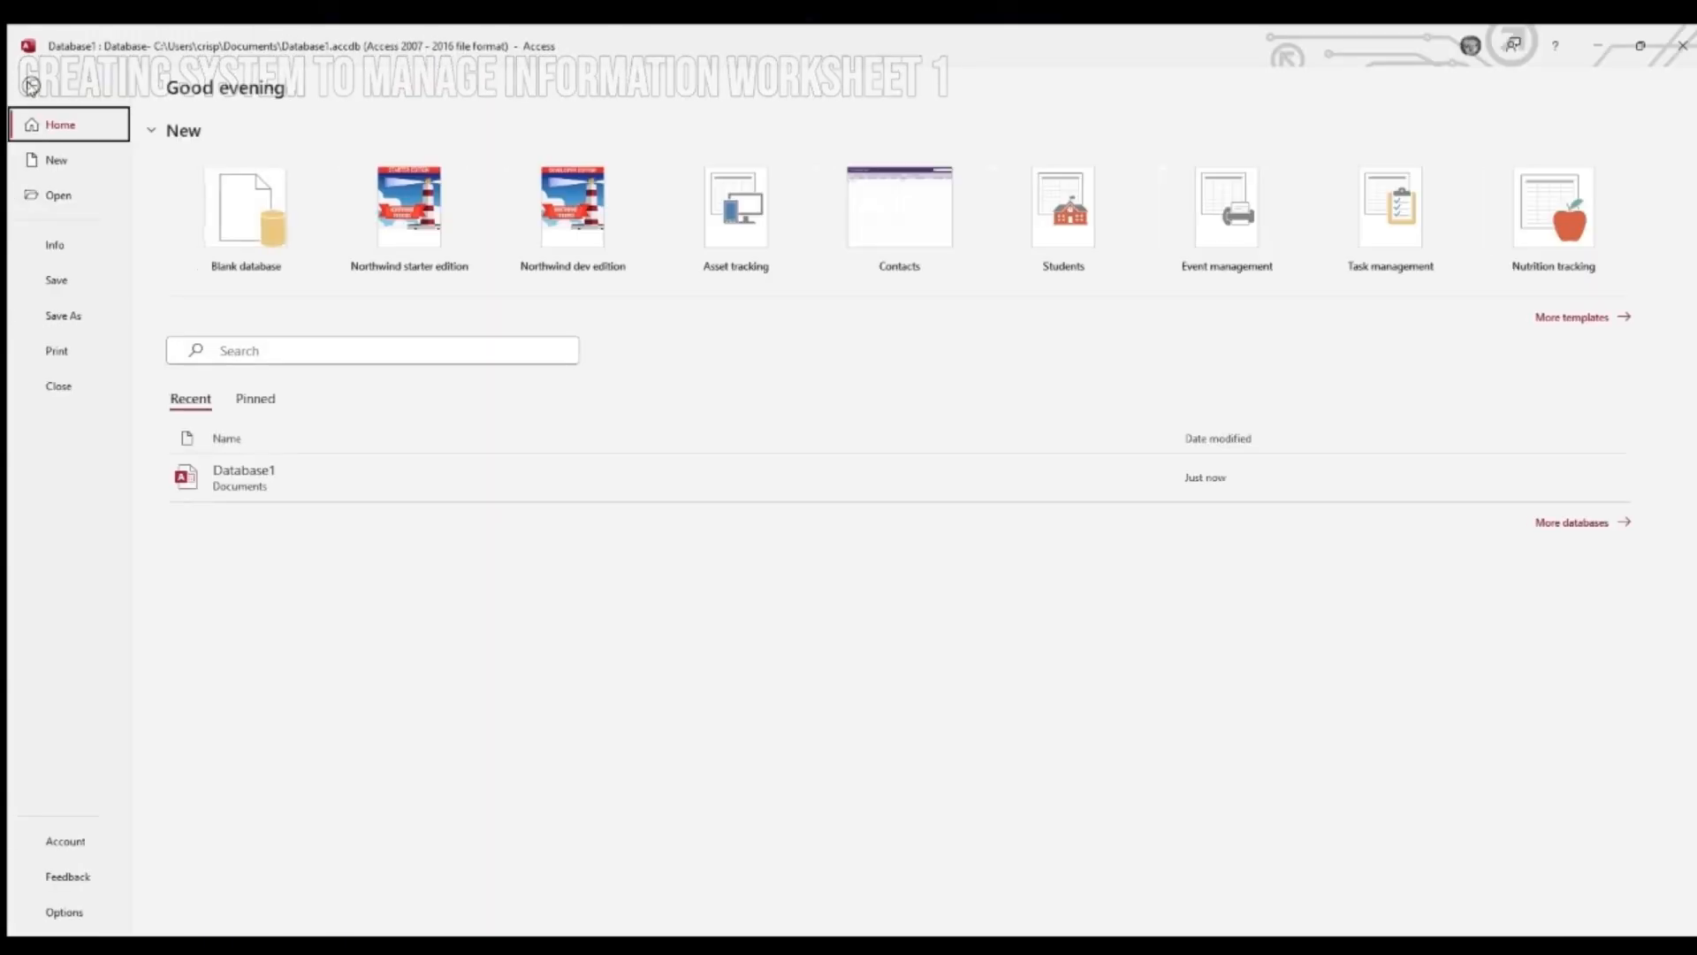
left_click(58, 320)
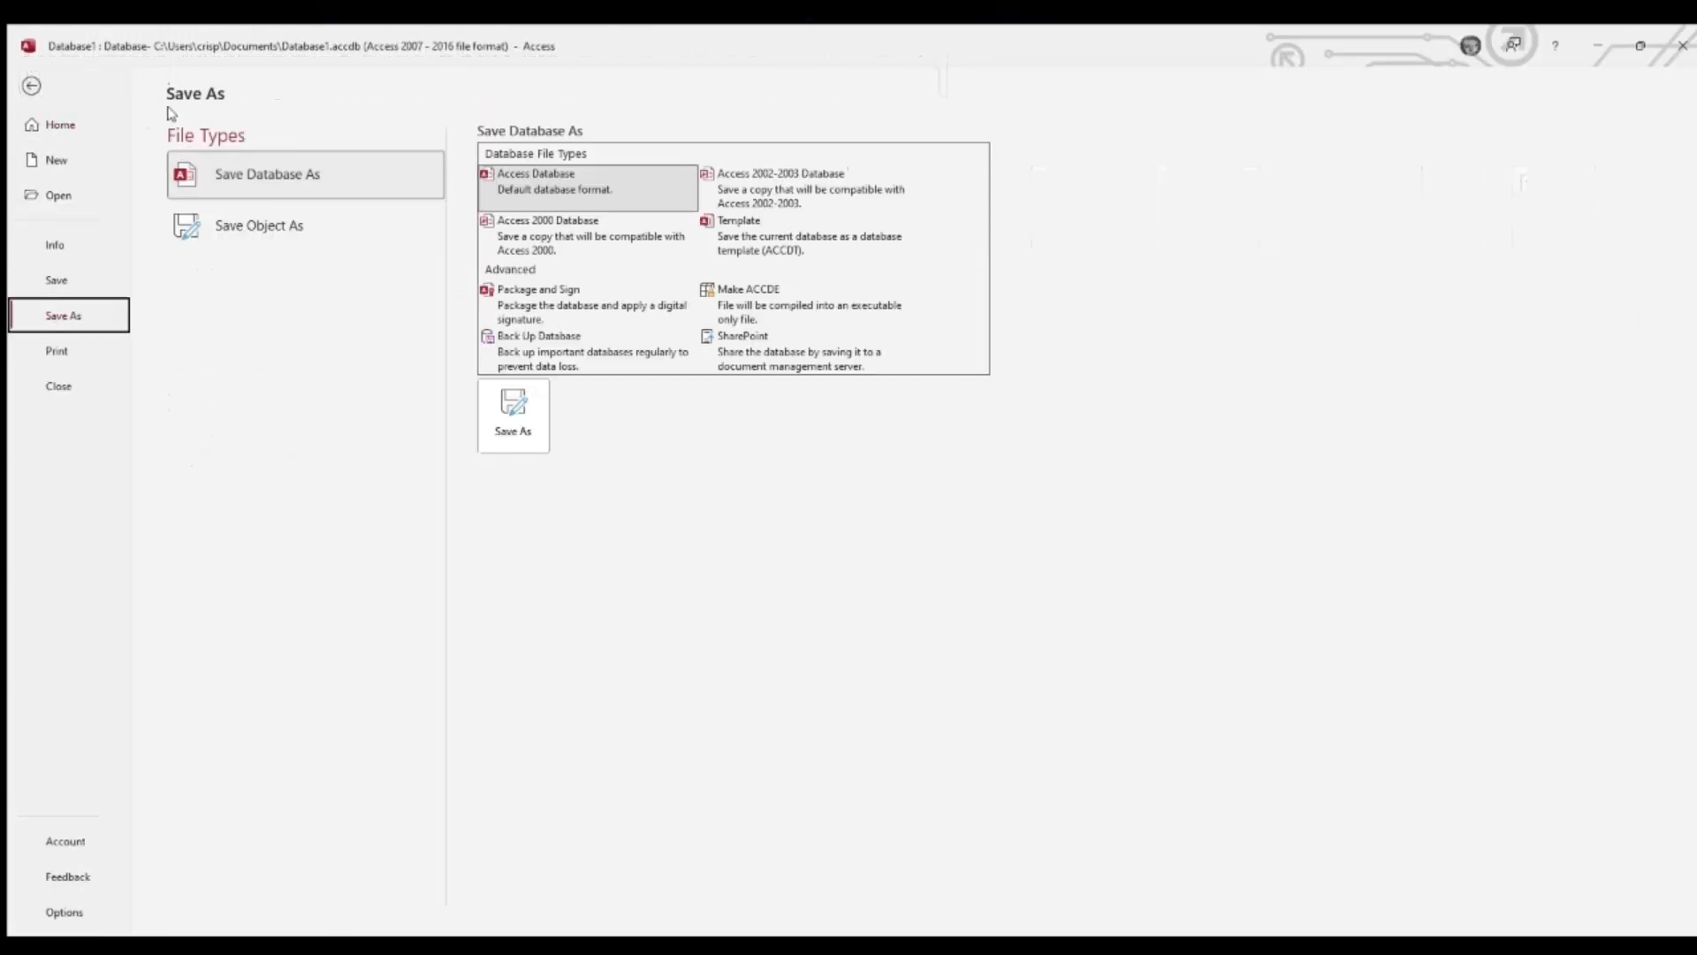
left_click(295, 222)
left_click(303, 178)
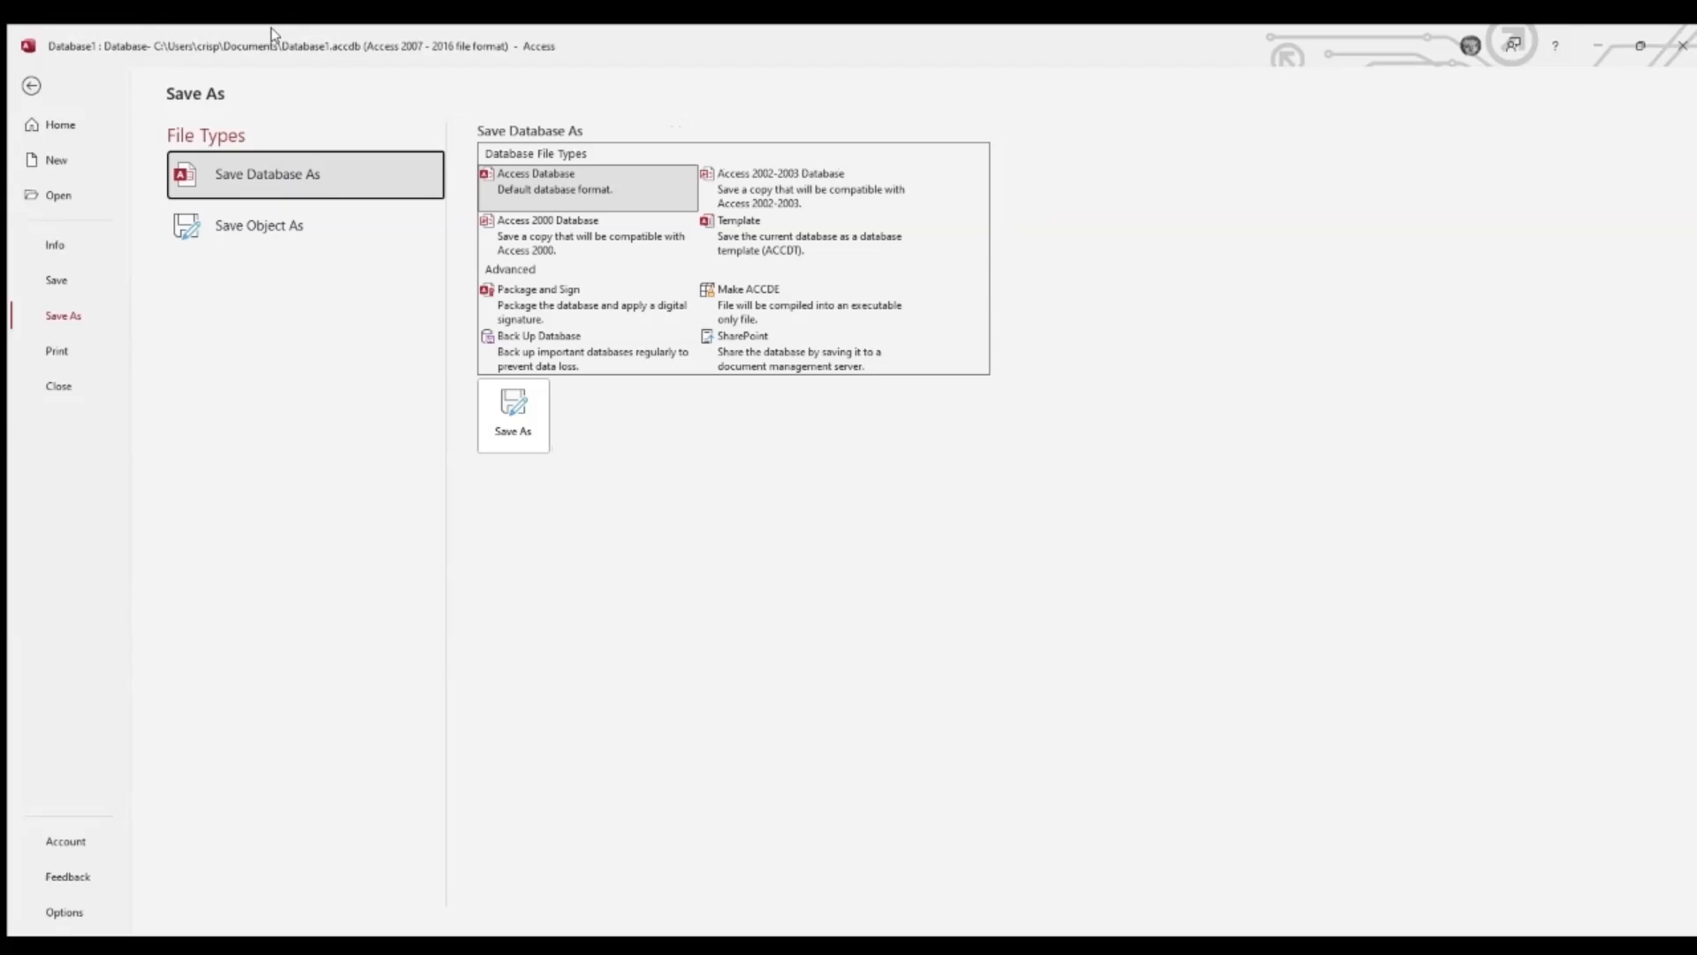
left_click(567, 192)
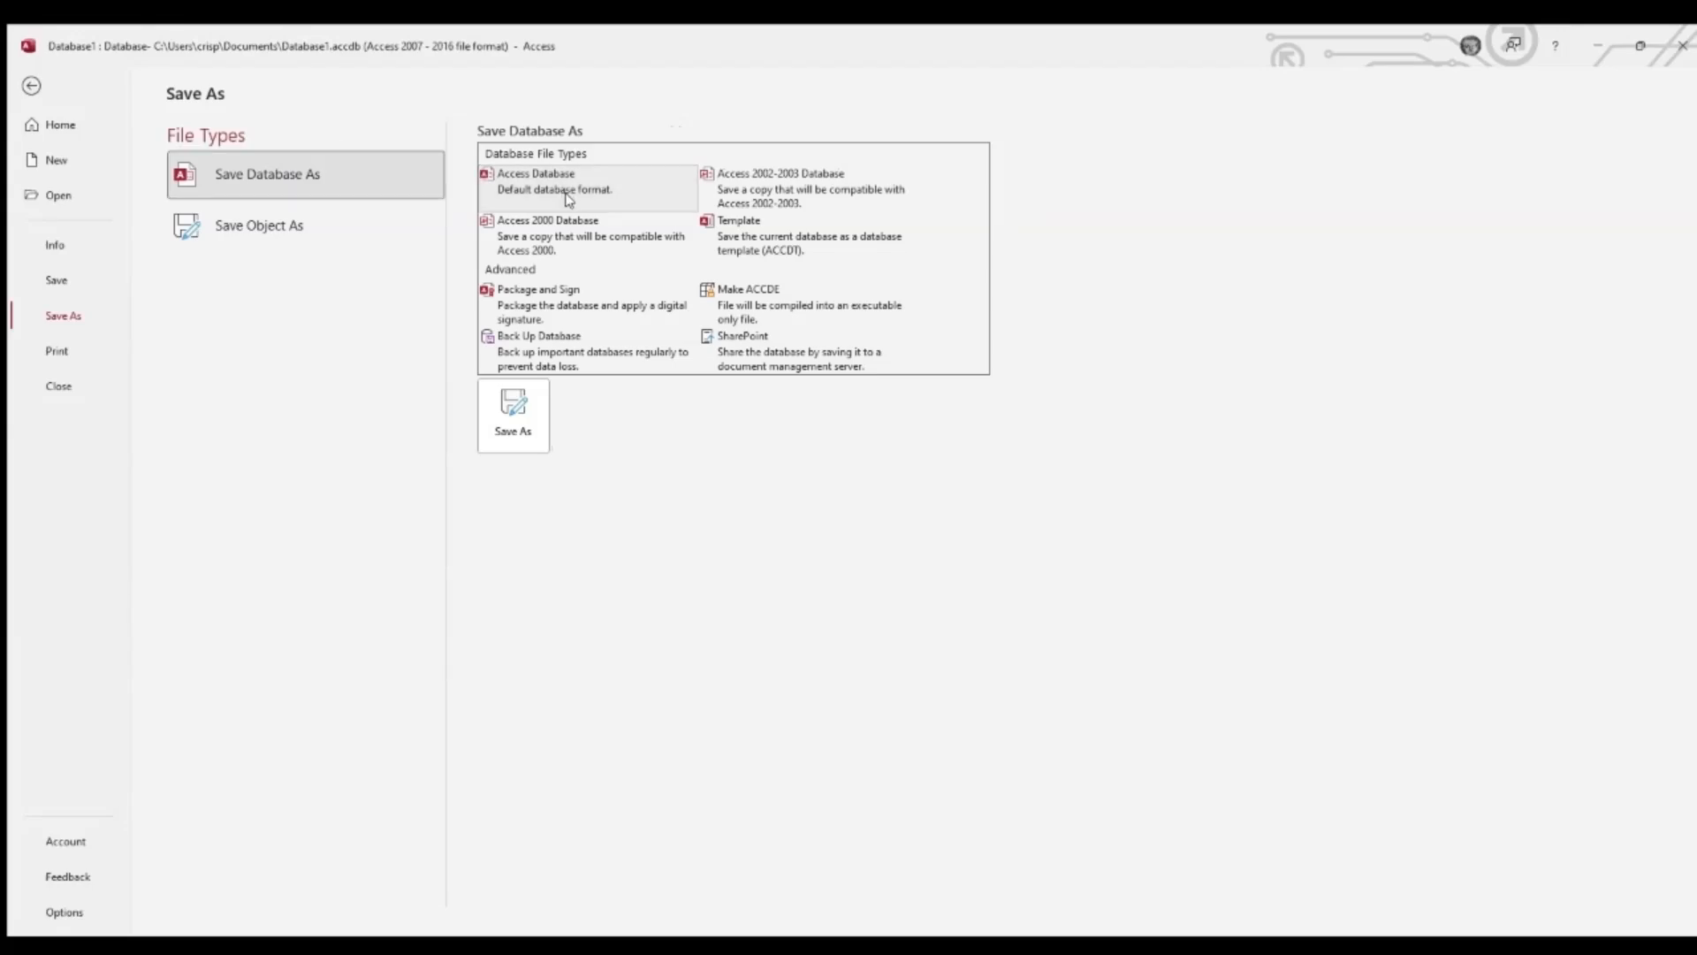
left_click(516, 421)
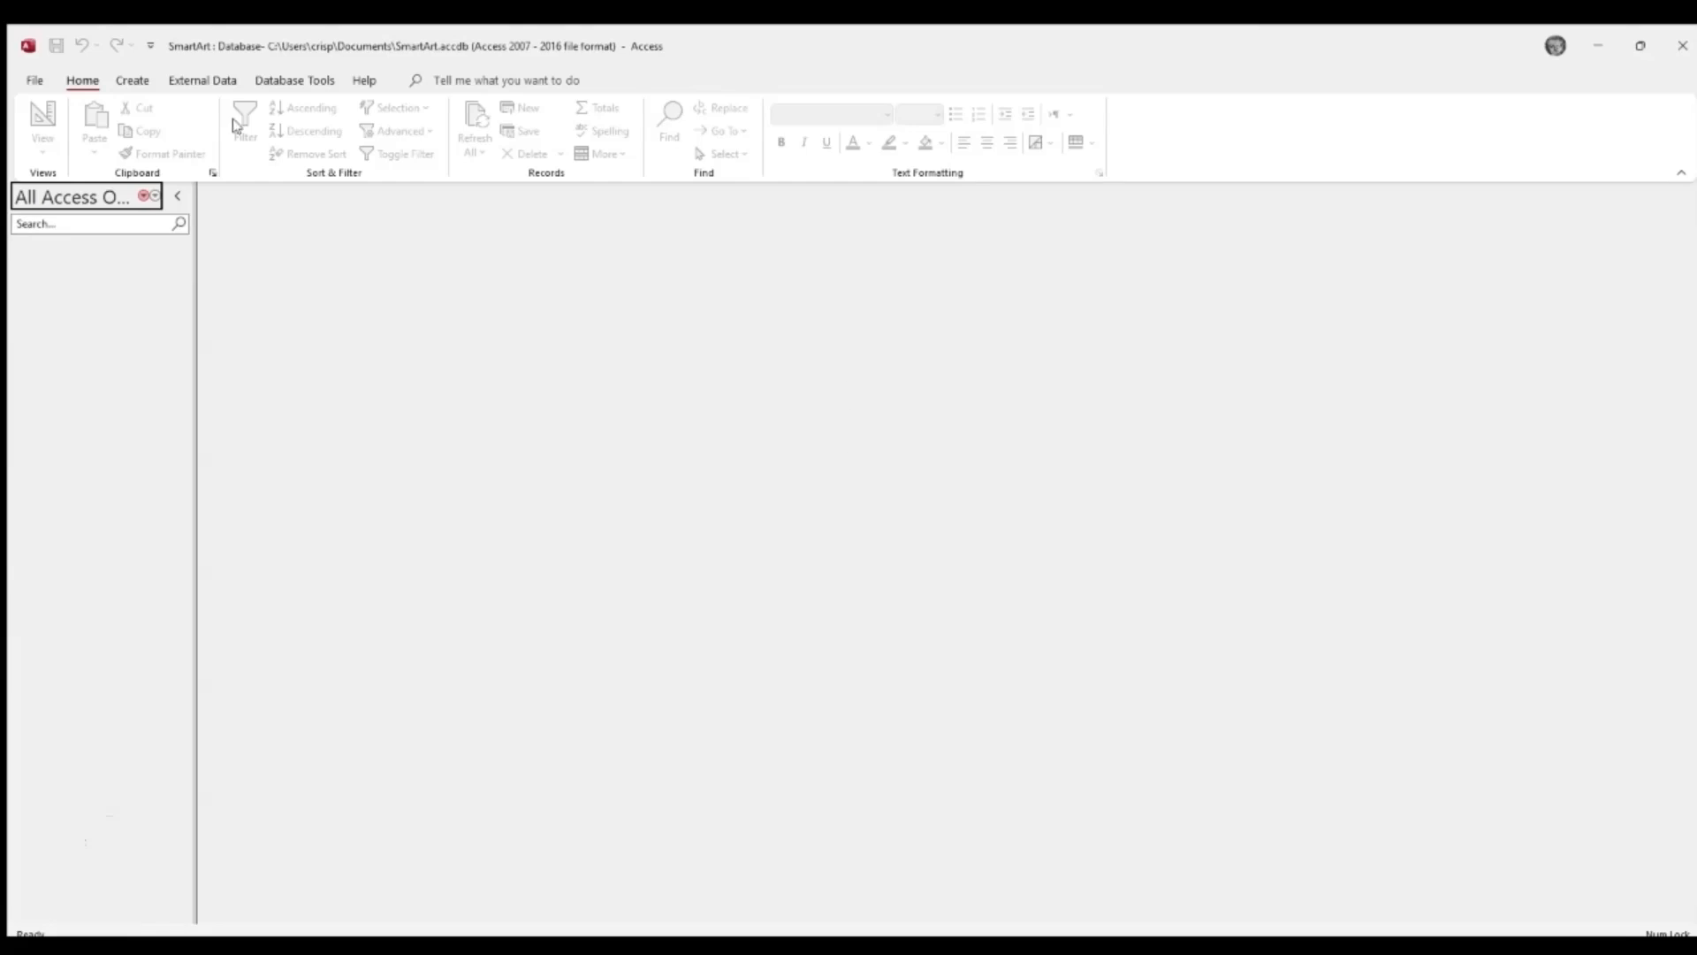
left_click(124, 80)
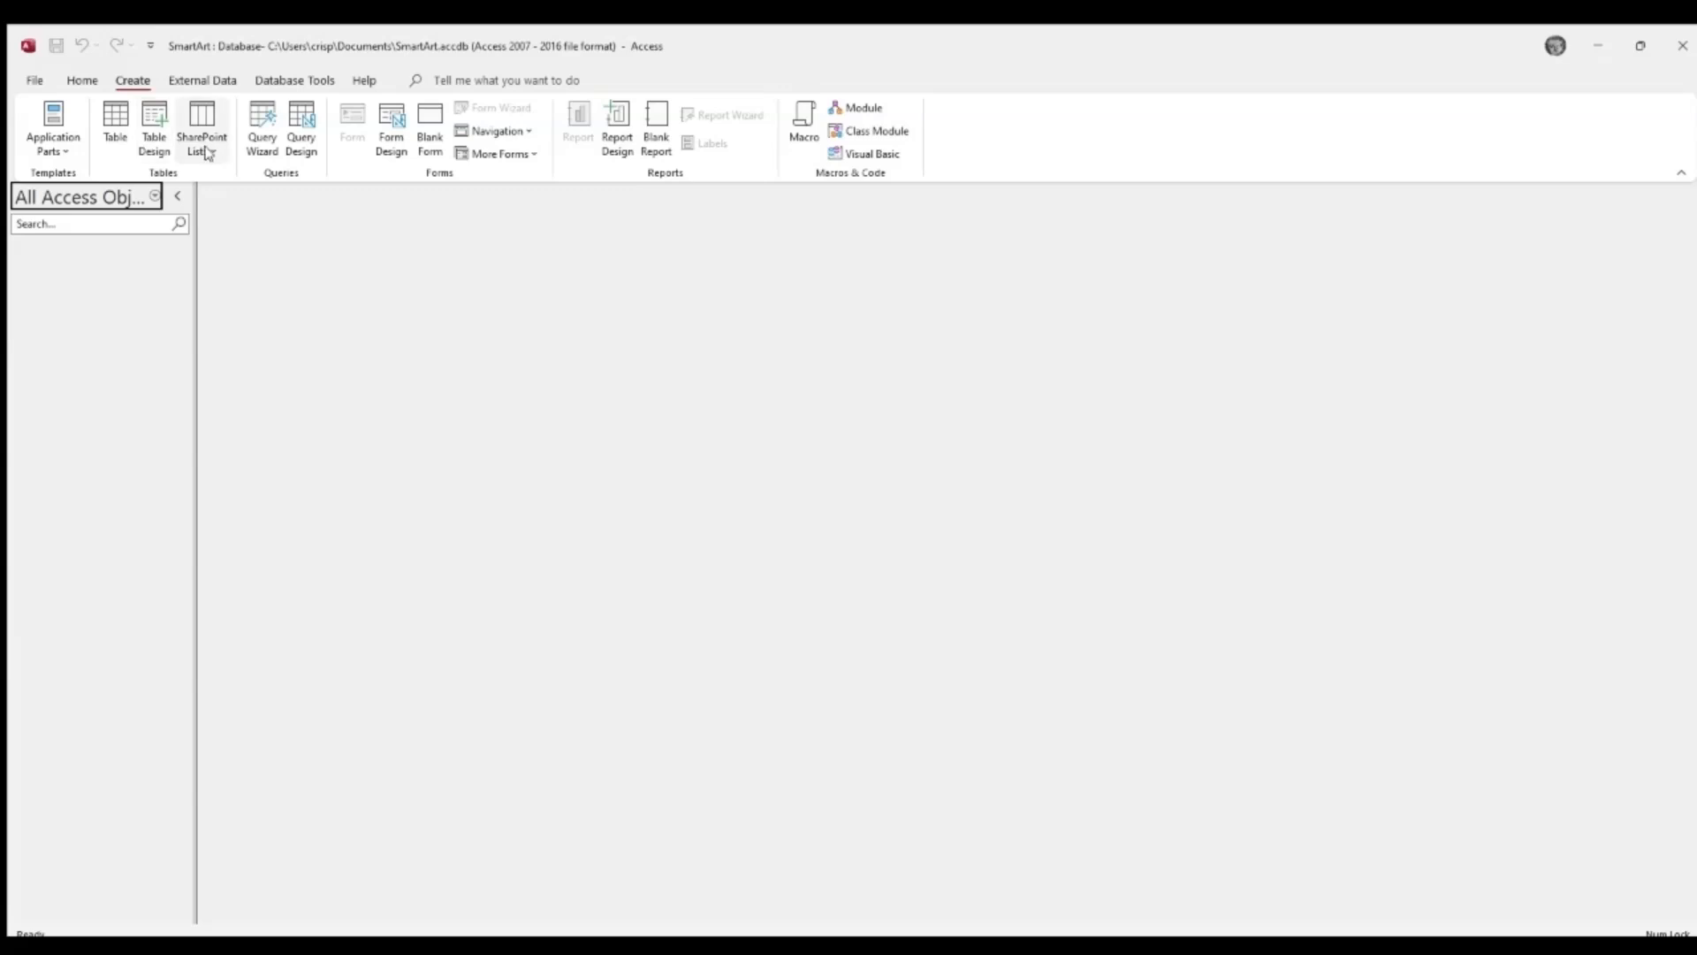
left_click(402, 146)
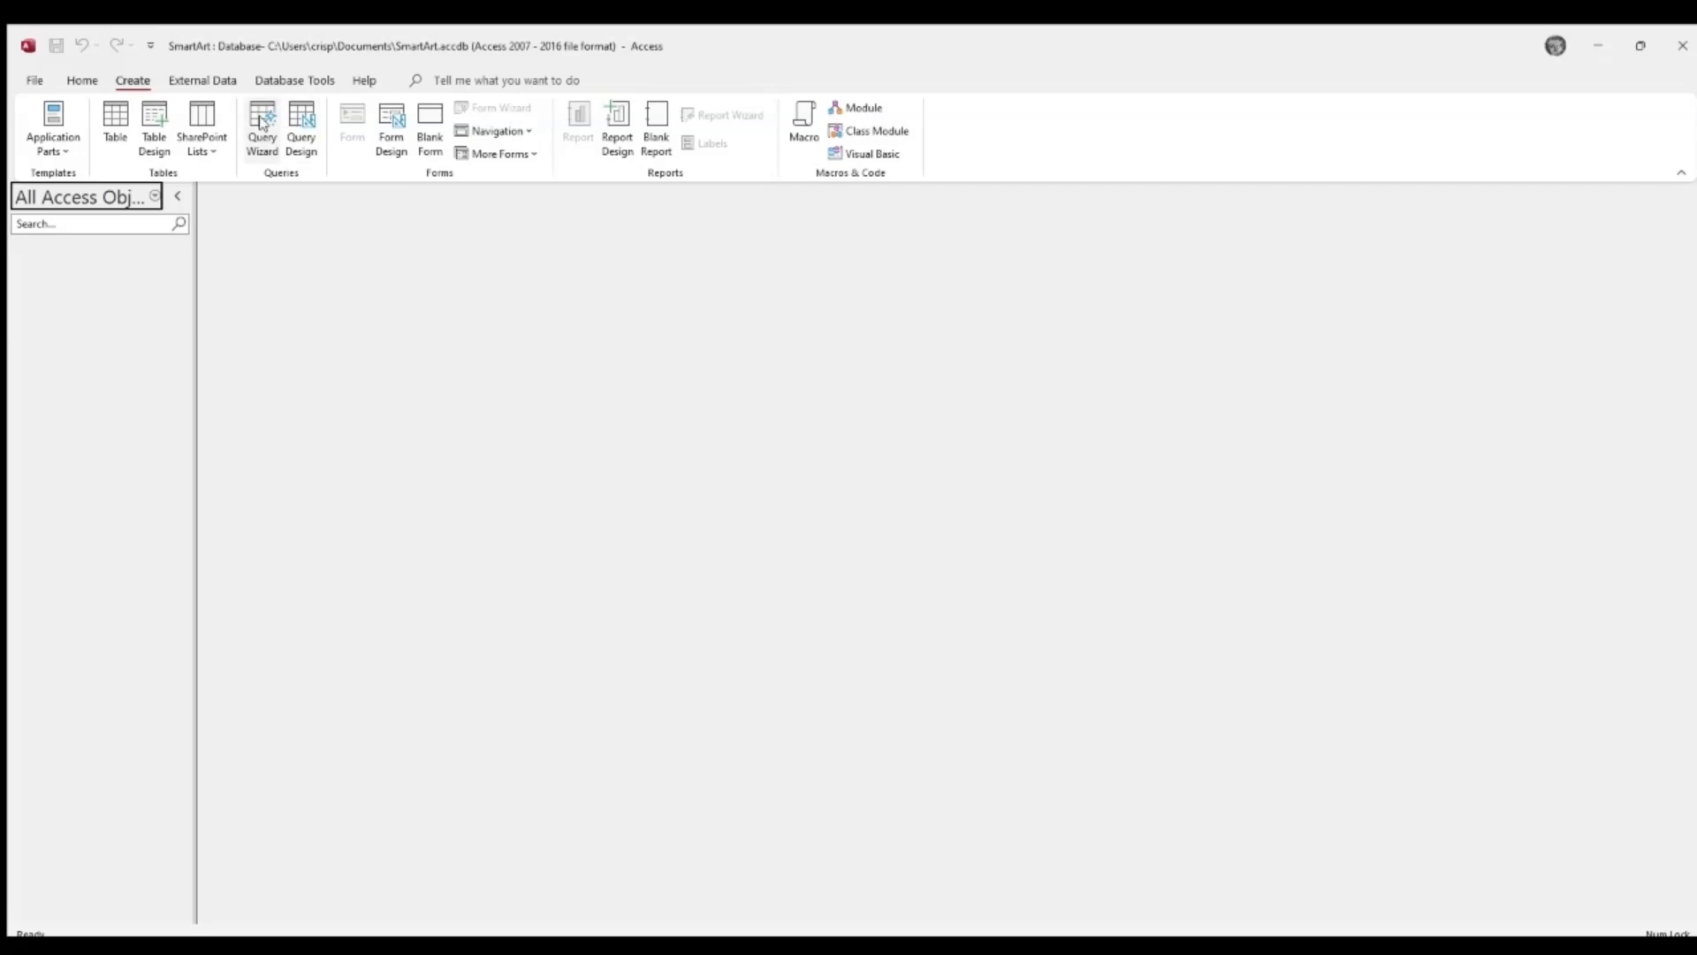
left_click(201, 78)
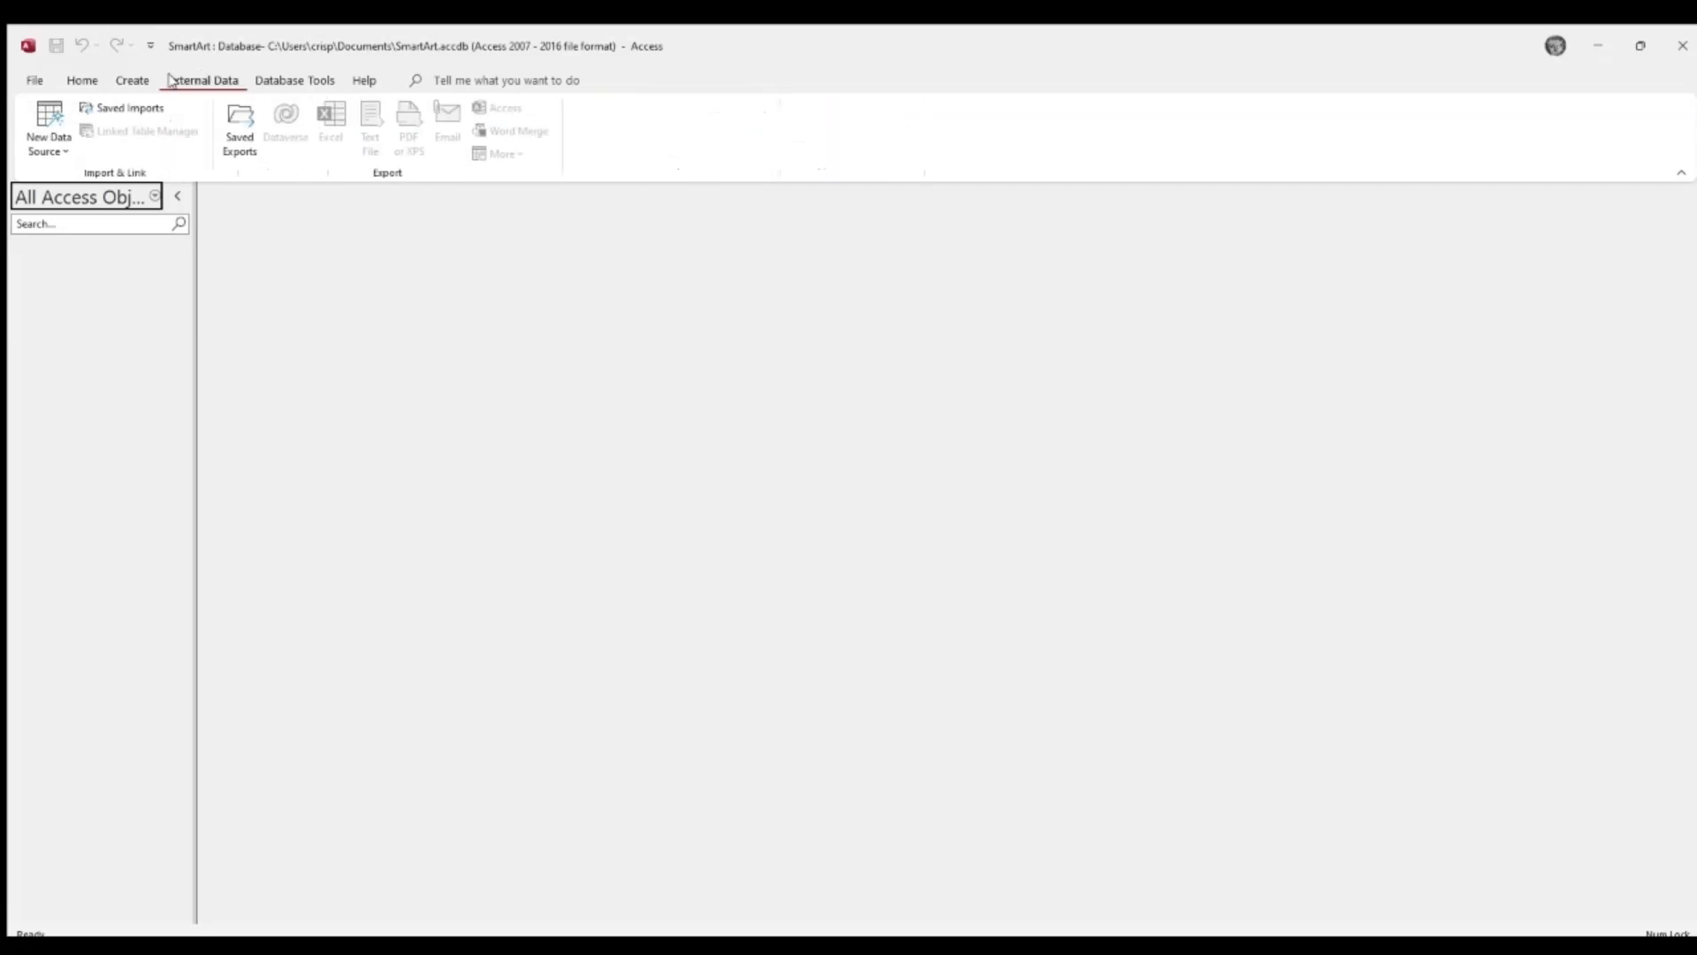
left_click(112, 82)
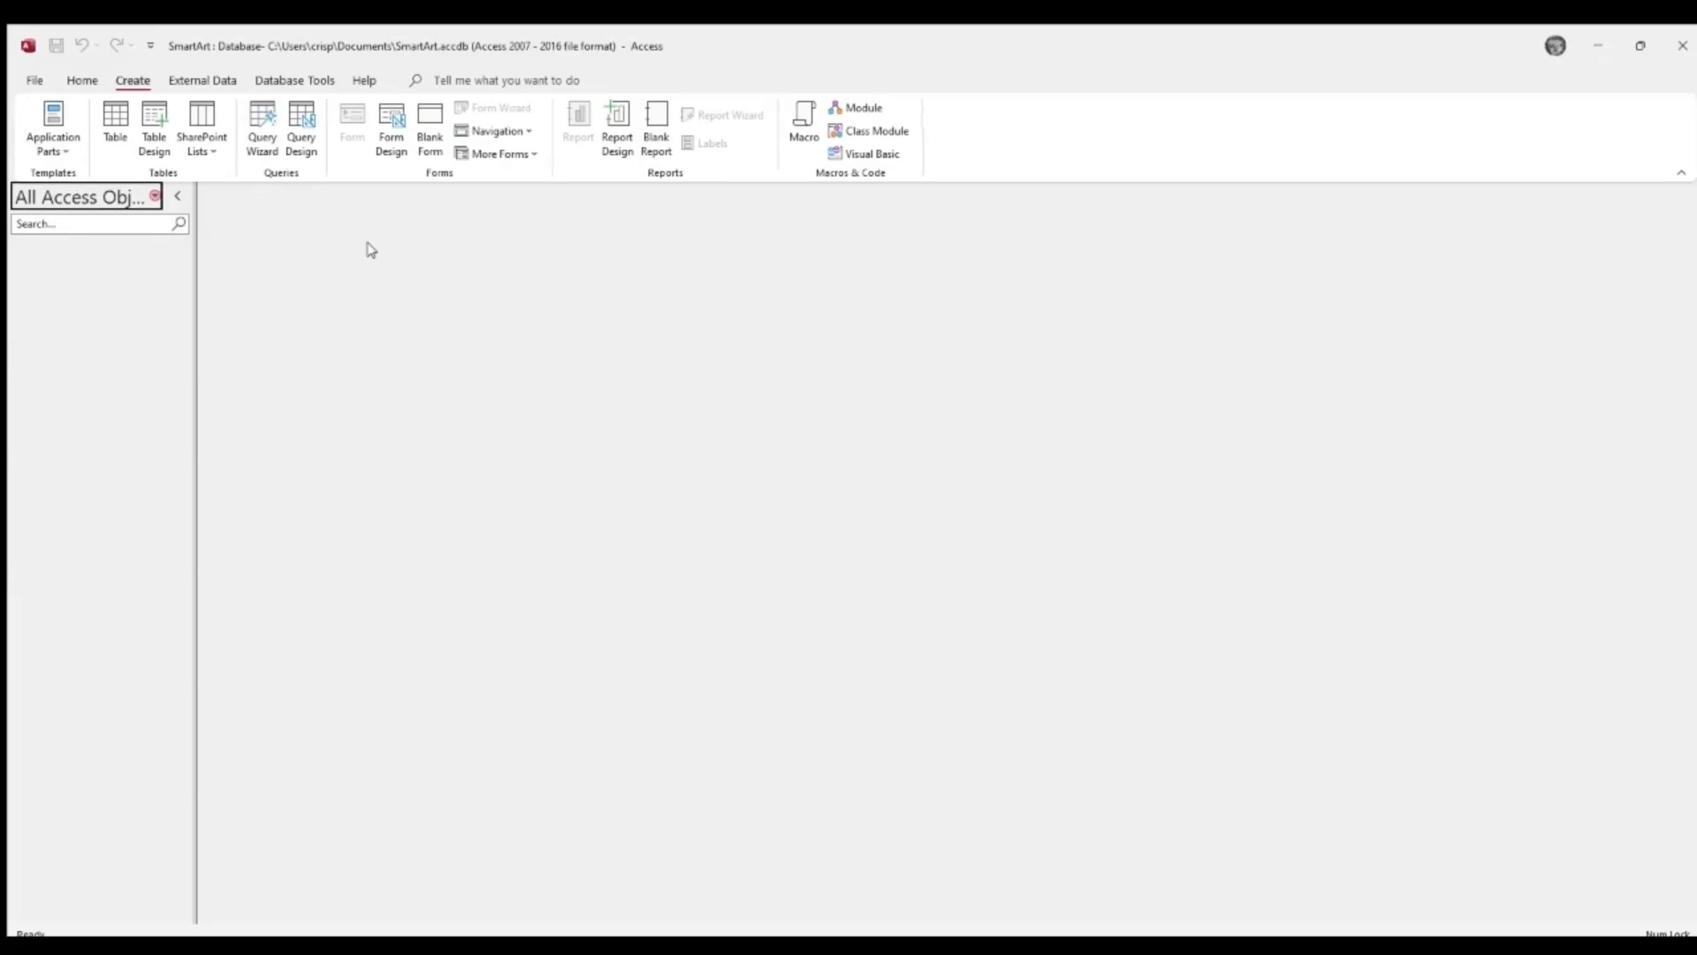
left_click(202, 83)
left_click(124, 80)
scroll(123, 80, "up", 1)
left_click(123, 80)
left_click(199, 80)
left_click(124, 80)
left_click(299, 81)
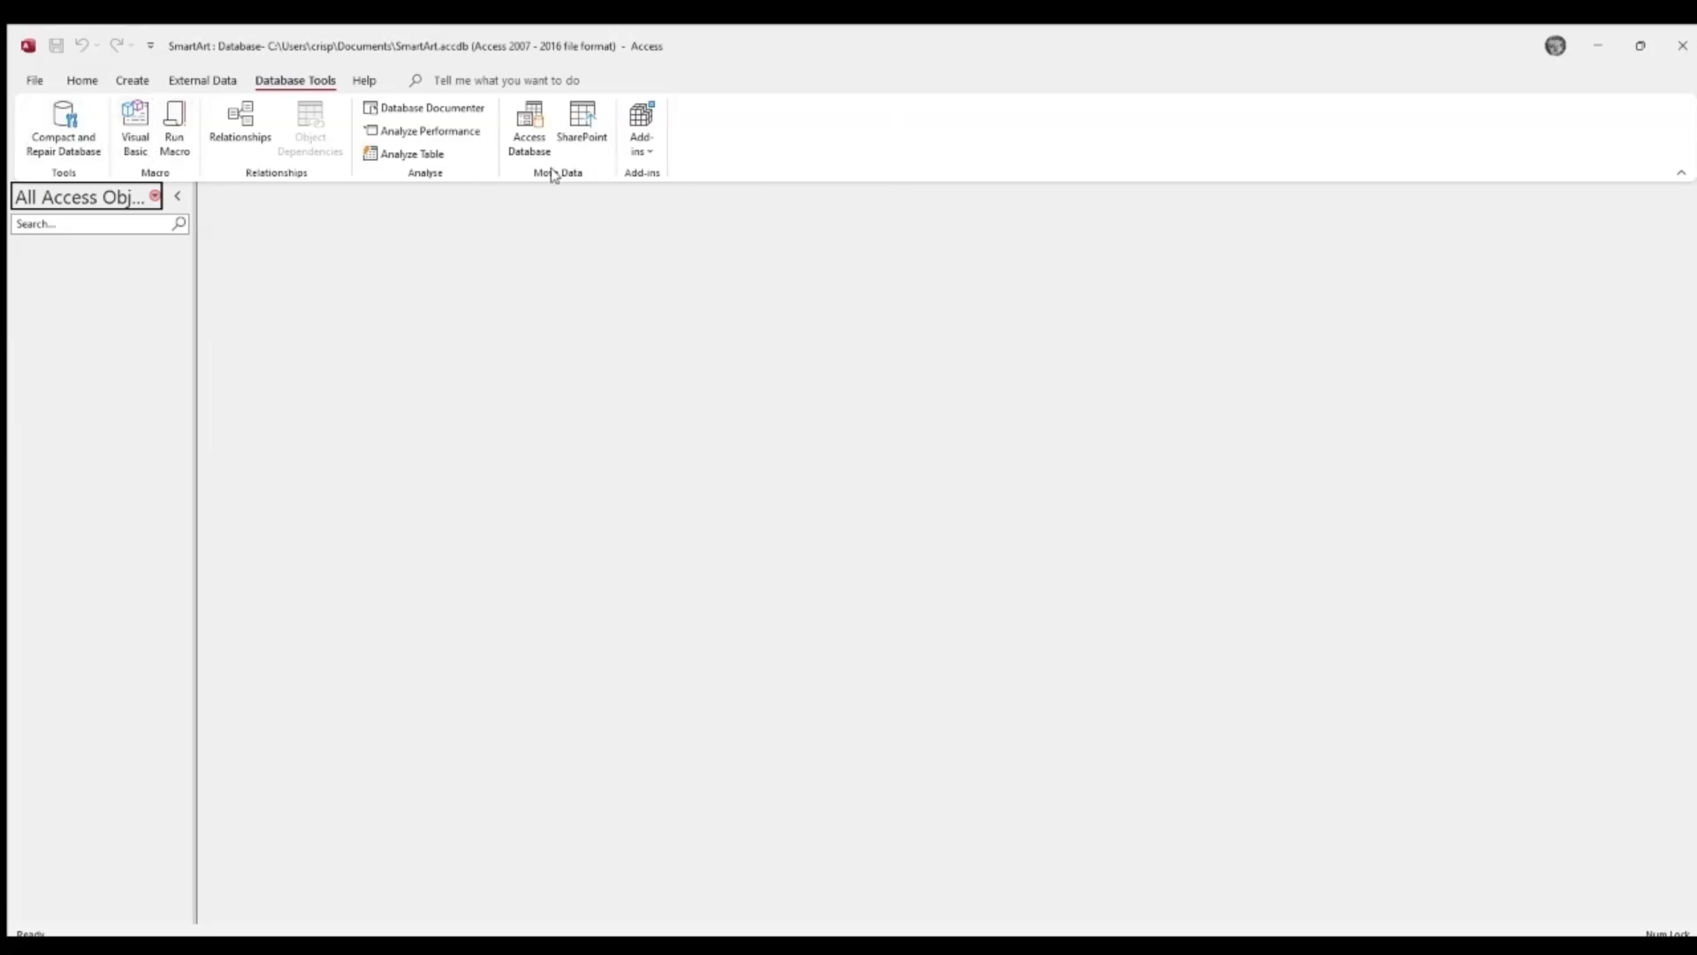
left_click(122, 78)
left_click(439, 942)
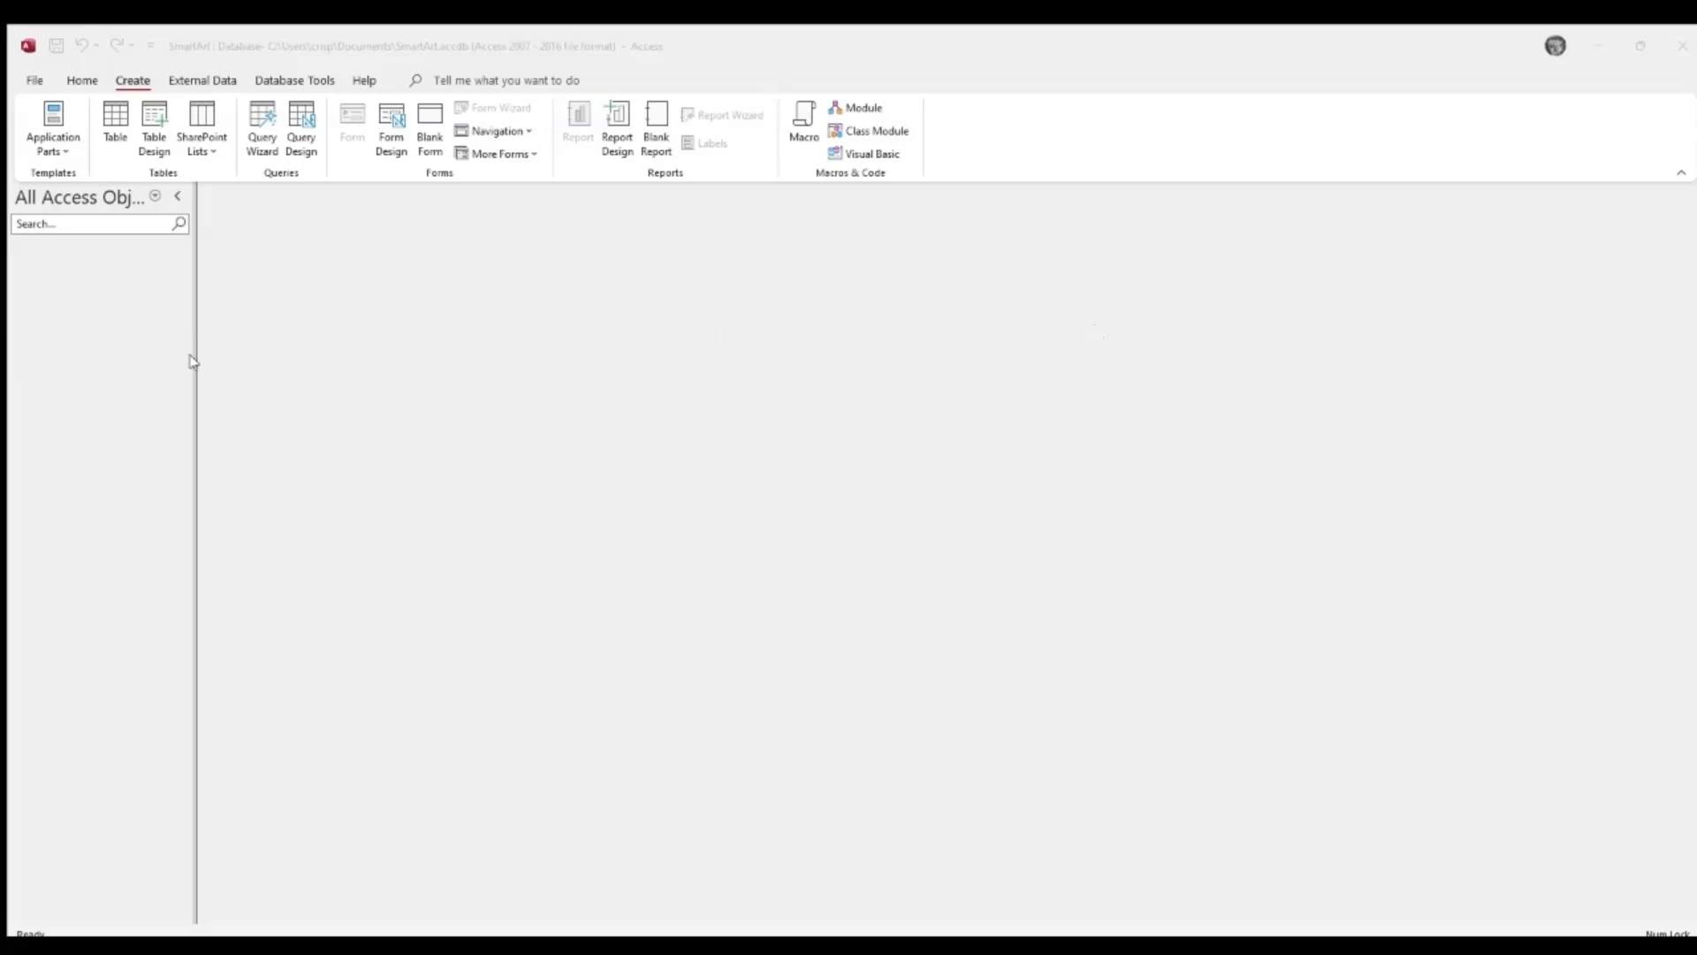
- Create a new table and add a Number field named Num Days after the GalleryID field
left_click(113, 81)
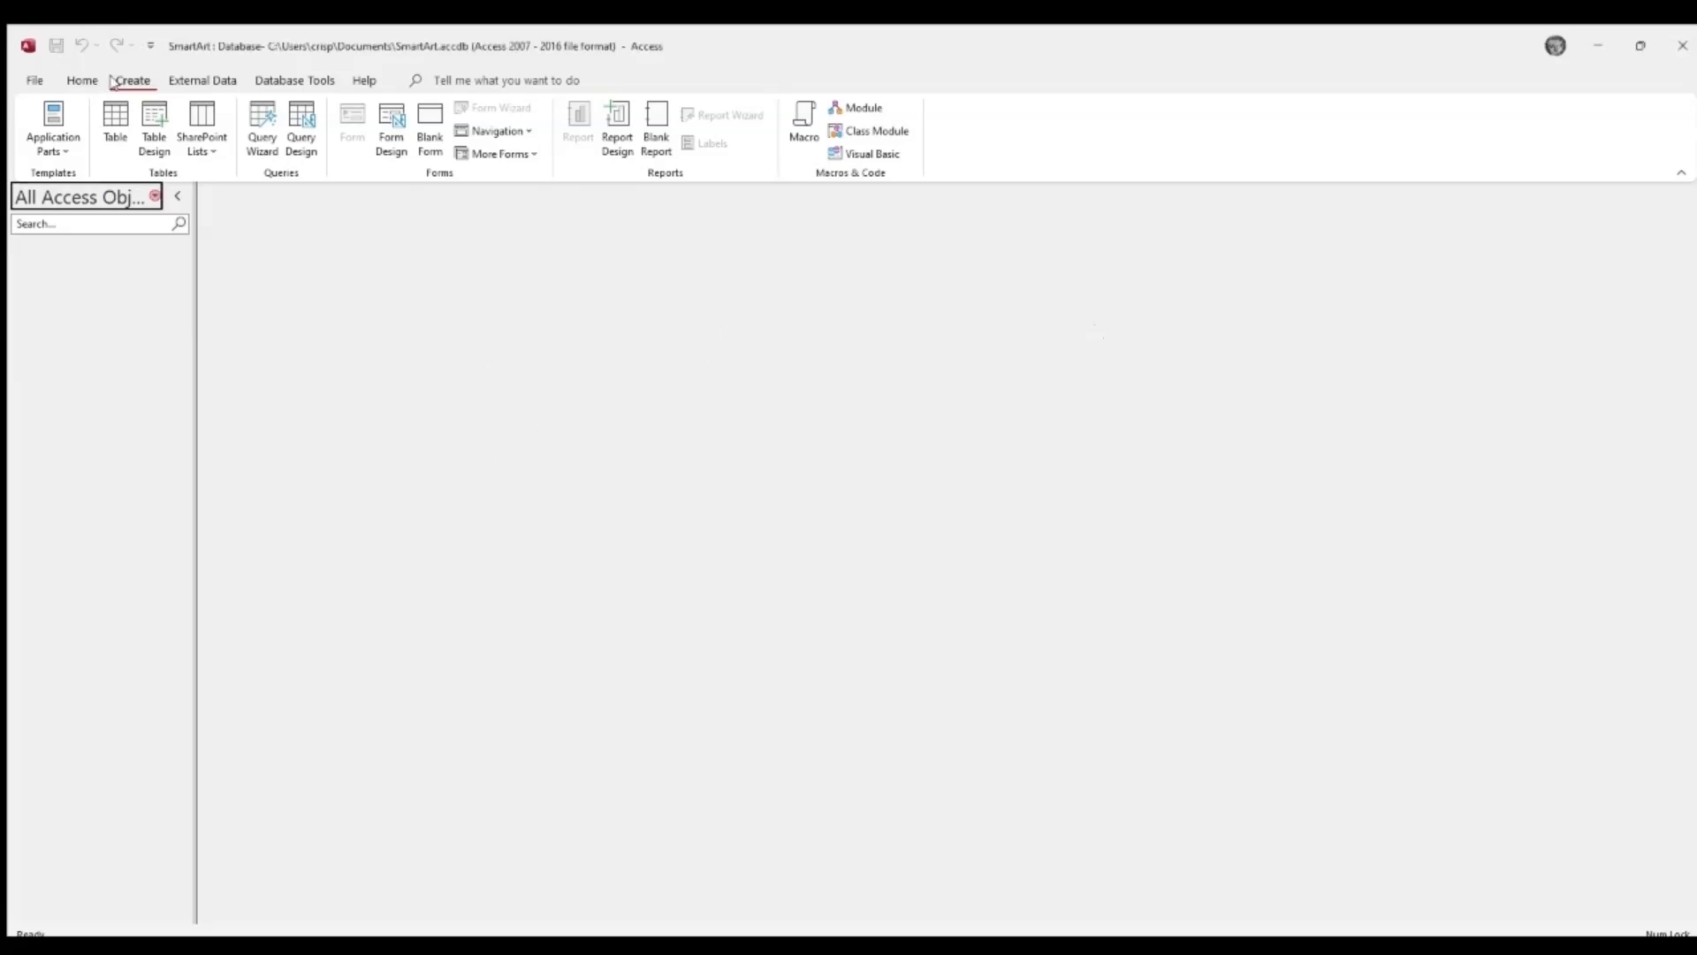
left_click(115, 119)
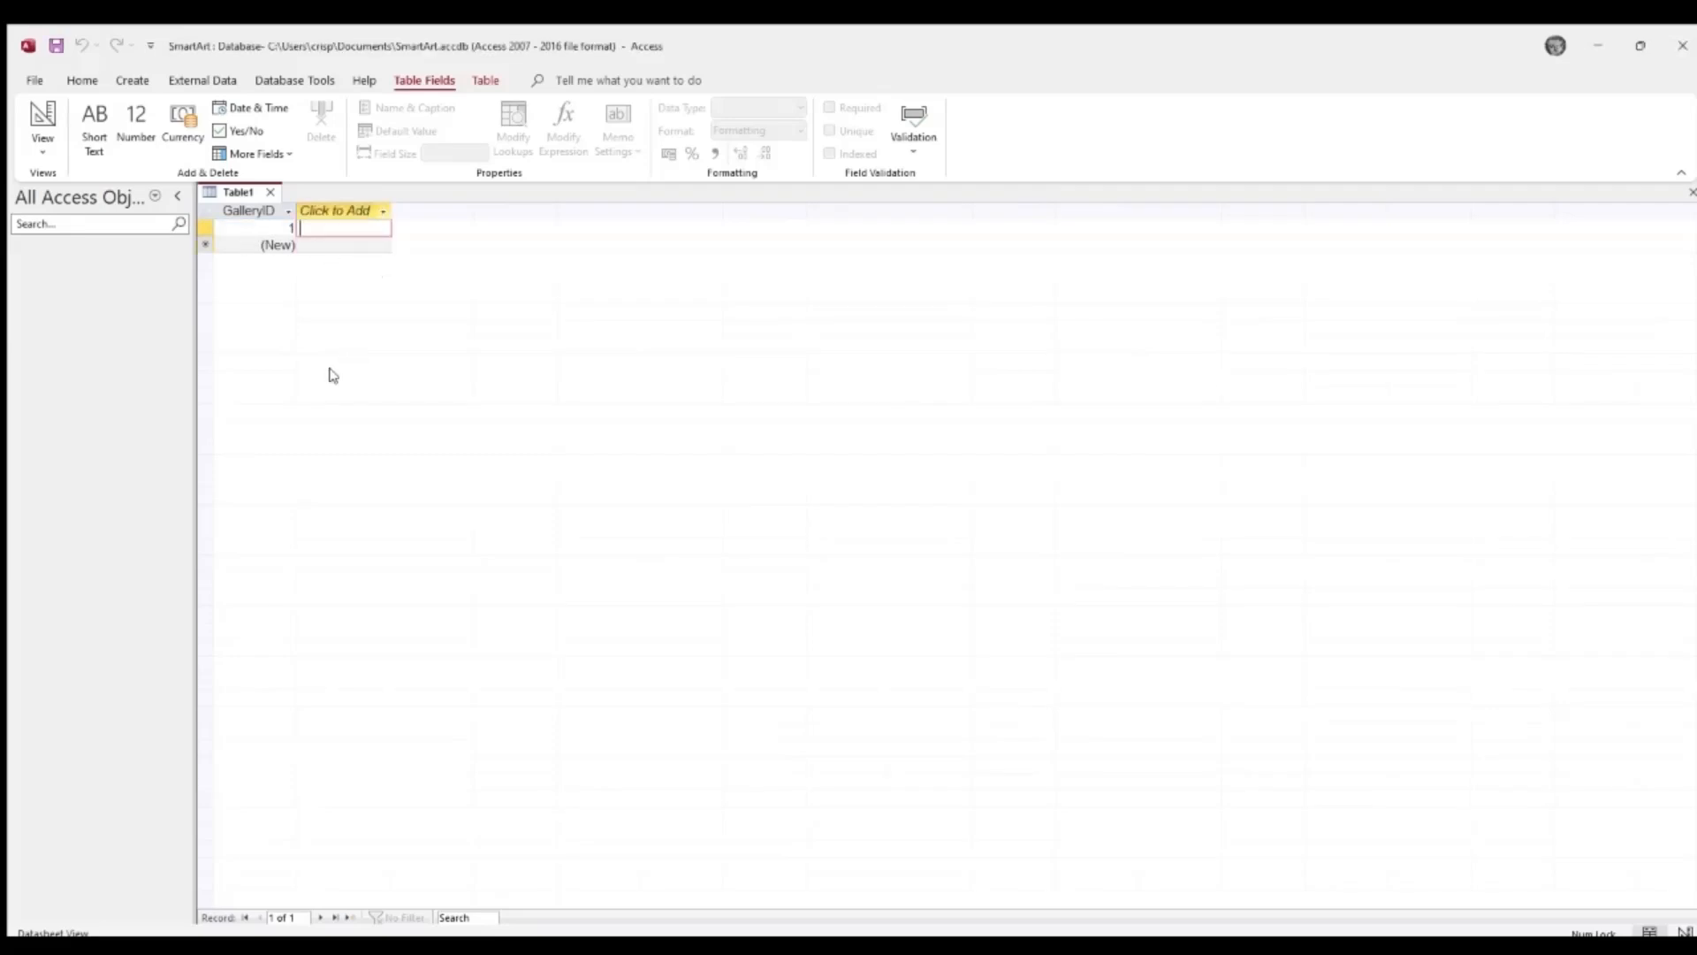
left_click(349, 247)
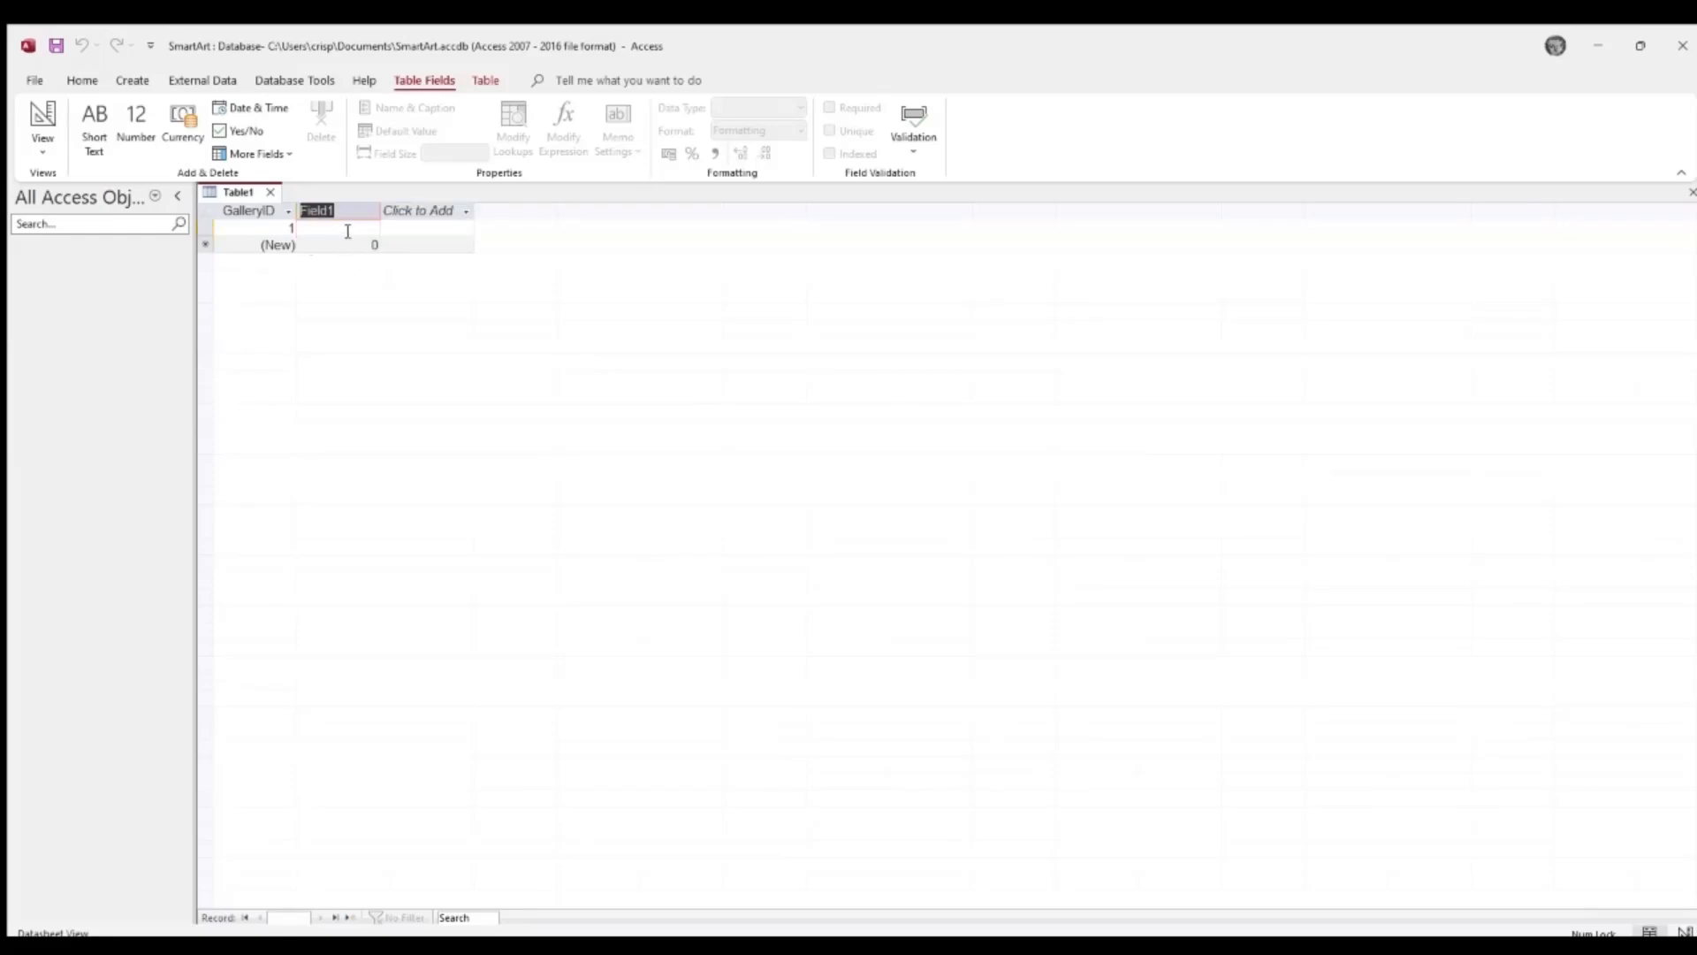
key("Caps_Lock")
type("N")
key("Caps_Lock")
type("um Days")
- Add another field after Num Days
left_click(454, 234)
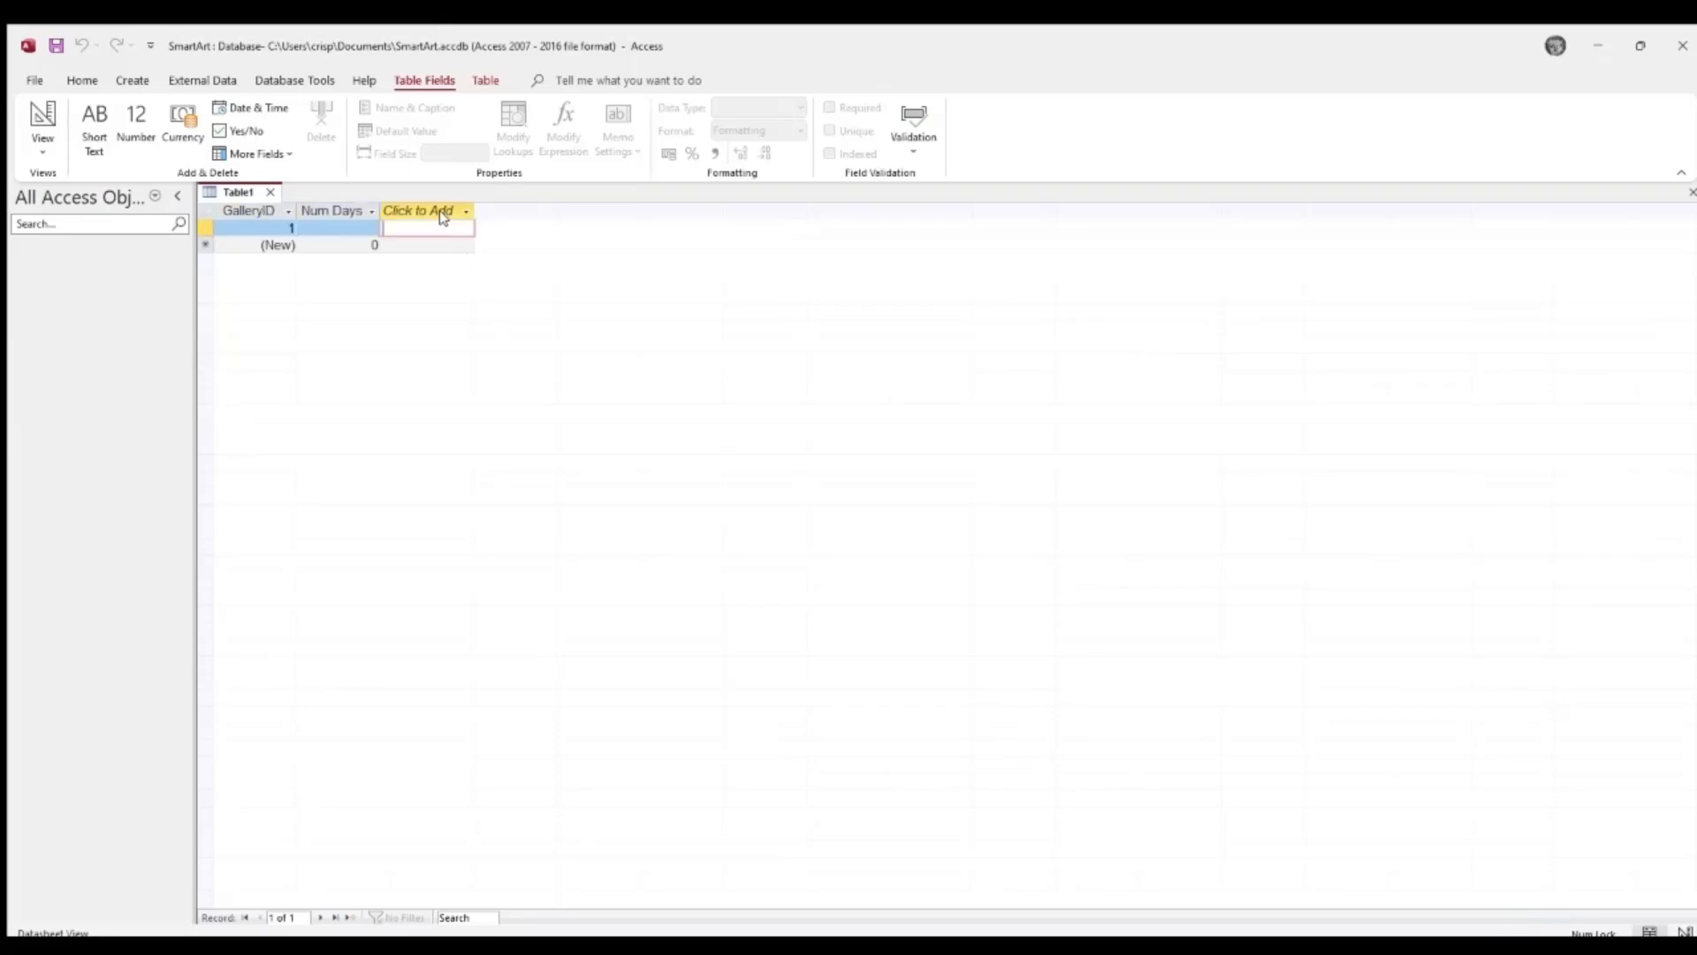
key("a")
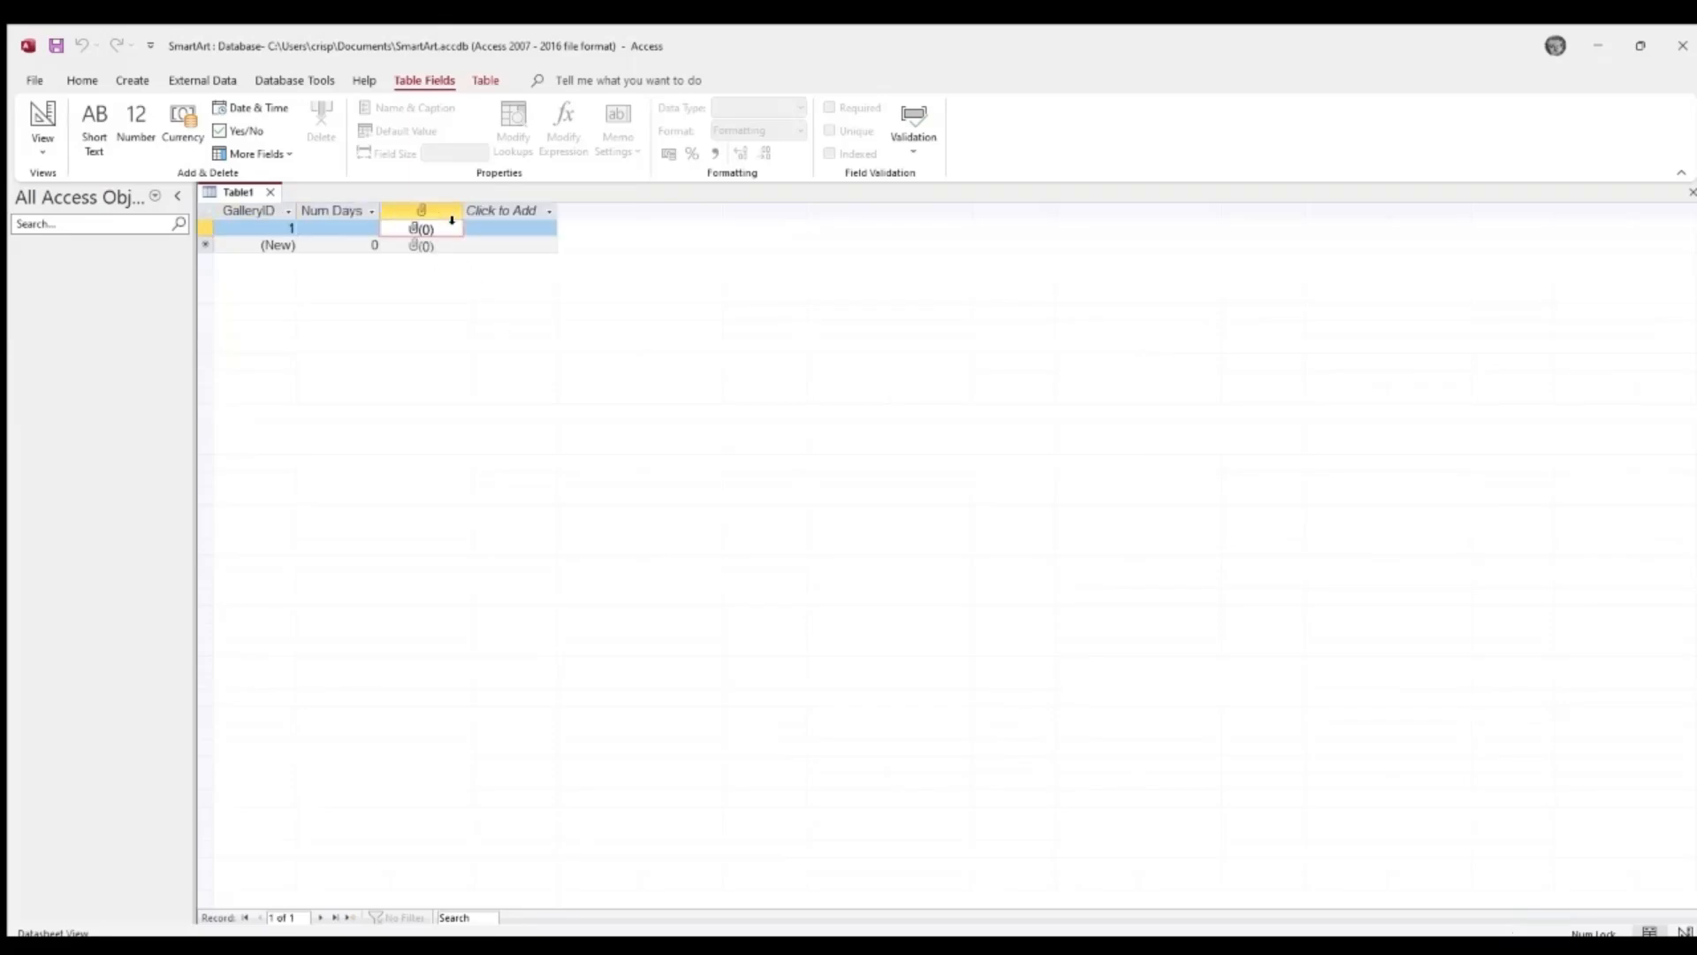
left_click(412, 209)
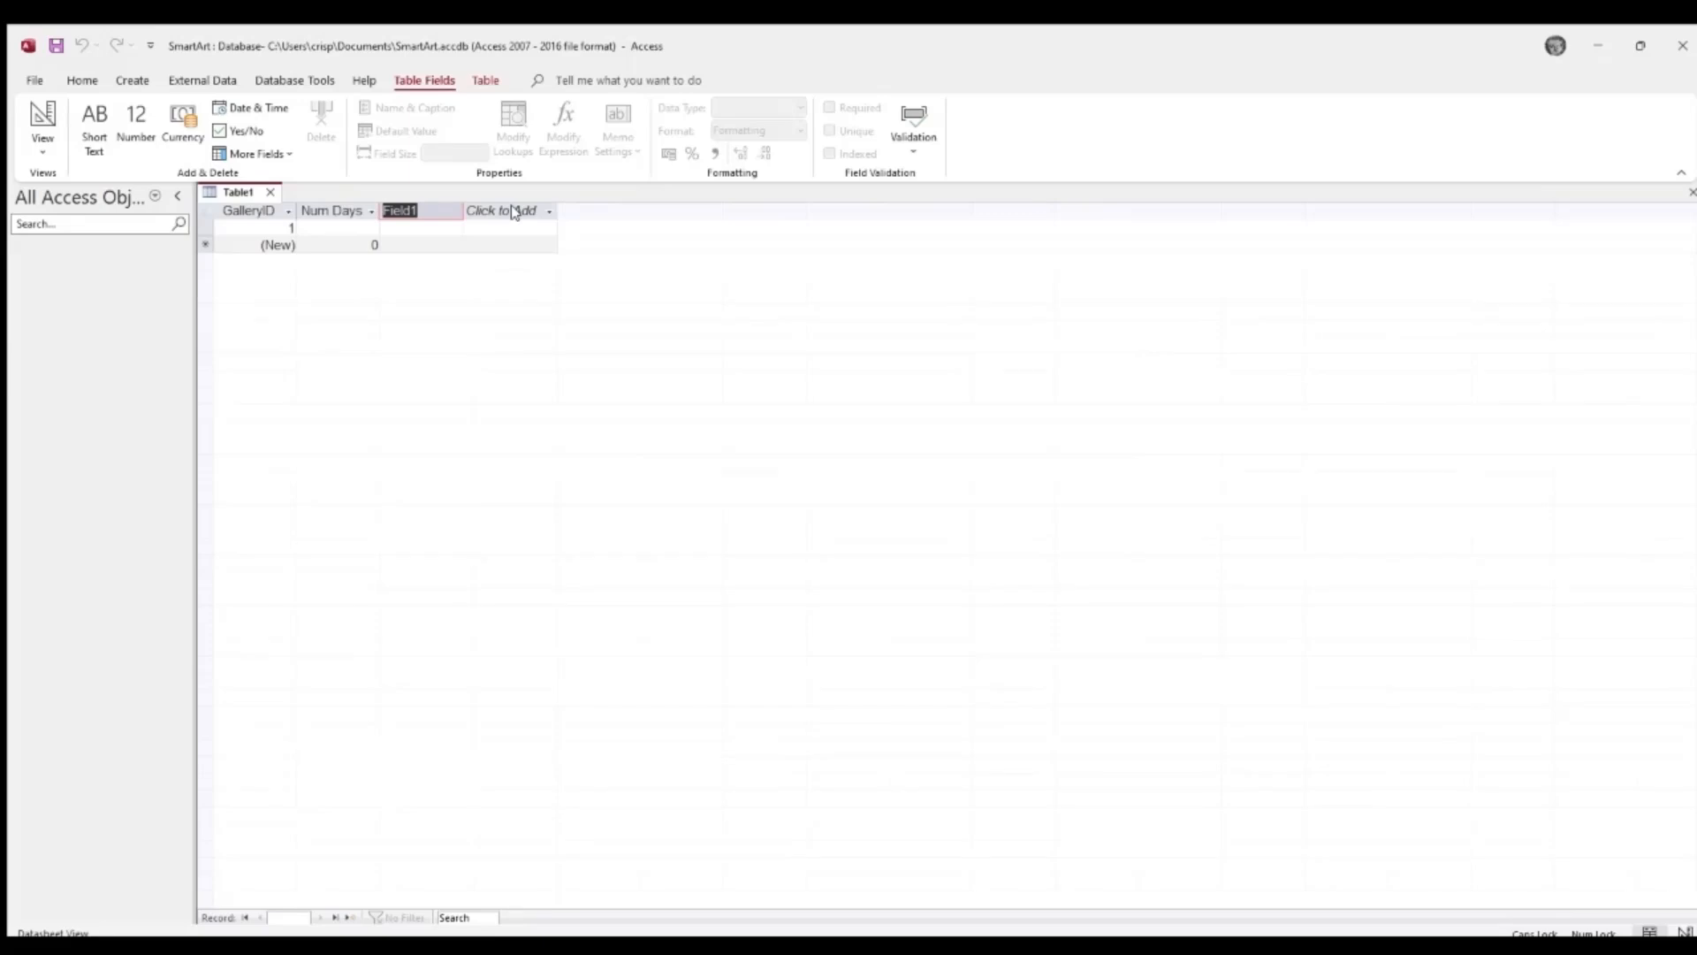
type("e")
key("BackSpace")
type("E")
key("Caps_Lock")
type("xhibition Sta")
key("BackSpace")
key("BackSpace")
key("BackSpace")
key("BackSpace")
key("BackSpace")
key("BackSpace")
key("BackSpace")
key("BackSpace")
key("BackSpace")
key("BackSpace")
key("BackSpace")
key("BackSpace")
key("BackSpace")
key("BackSpace")
type("e")
key("BackSpace")
- Name the new field after Num Days Exhibition Start Date
key("Caps_Lock")
type("E")
key("Caps_Lock")
type("xhibition Star")
type("t Date")
key("Return")
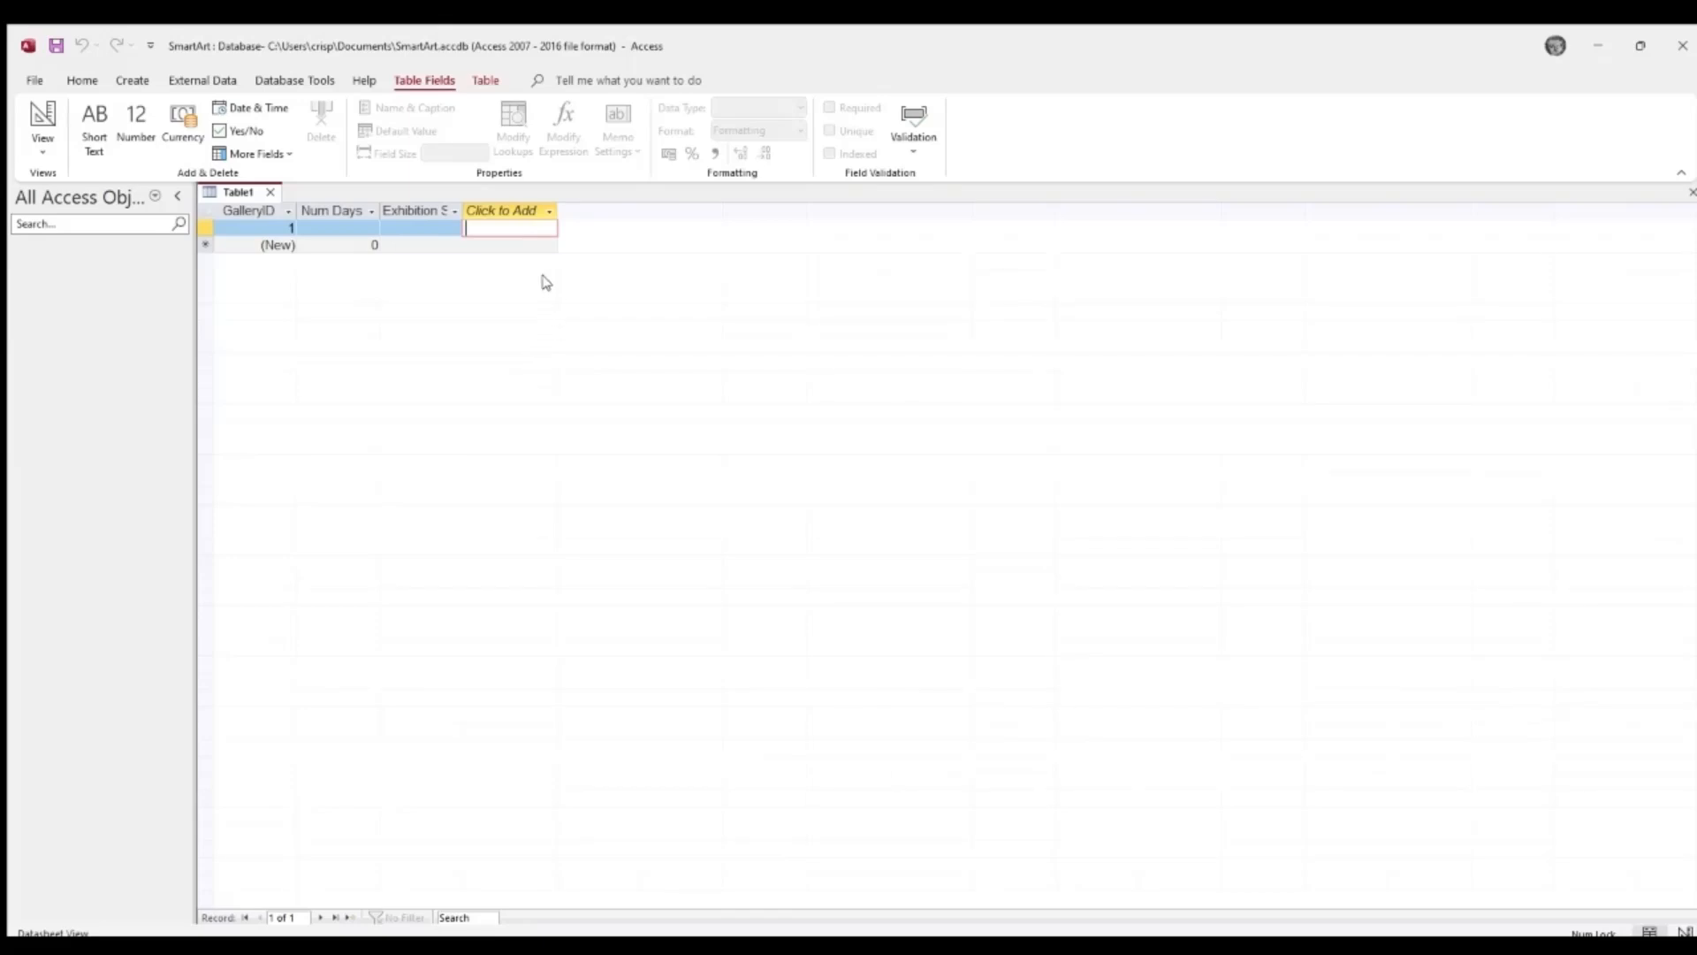
key("ctrl+s")
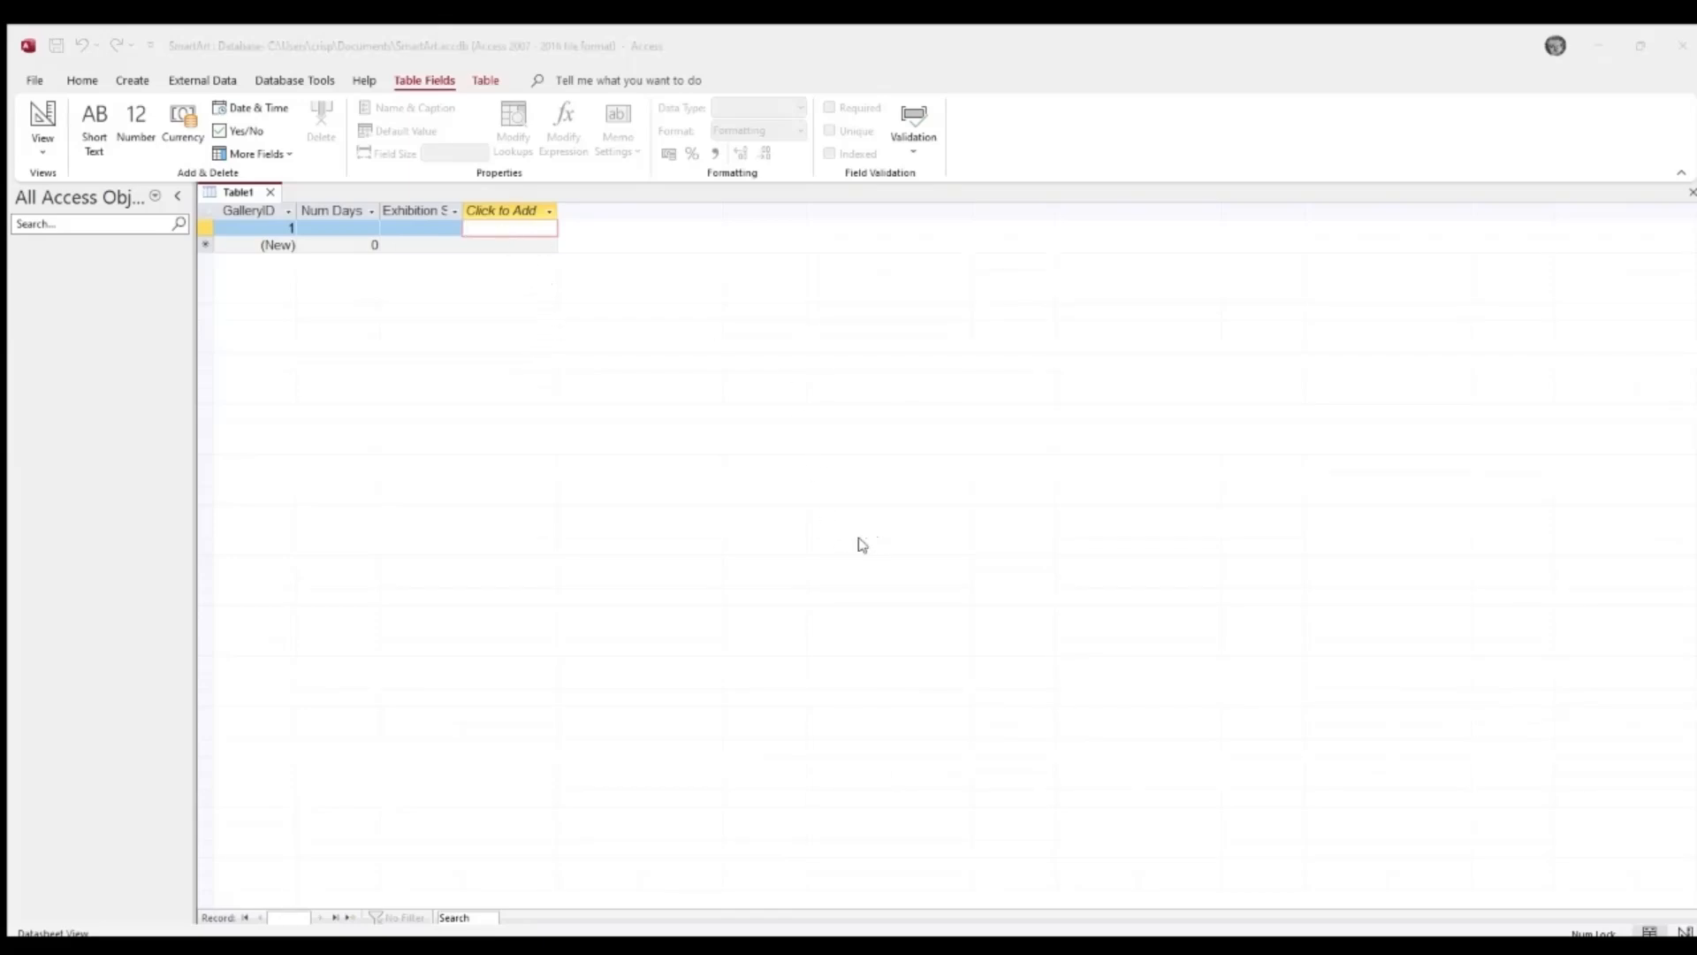
left_click(1047, 468)
- Add a Number field named Predicted Sales after the Exhibition Start Date field
left_click(548, 210)
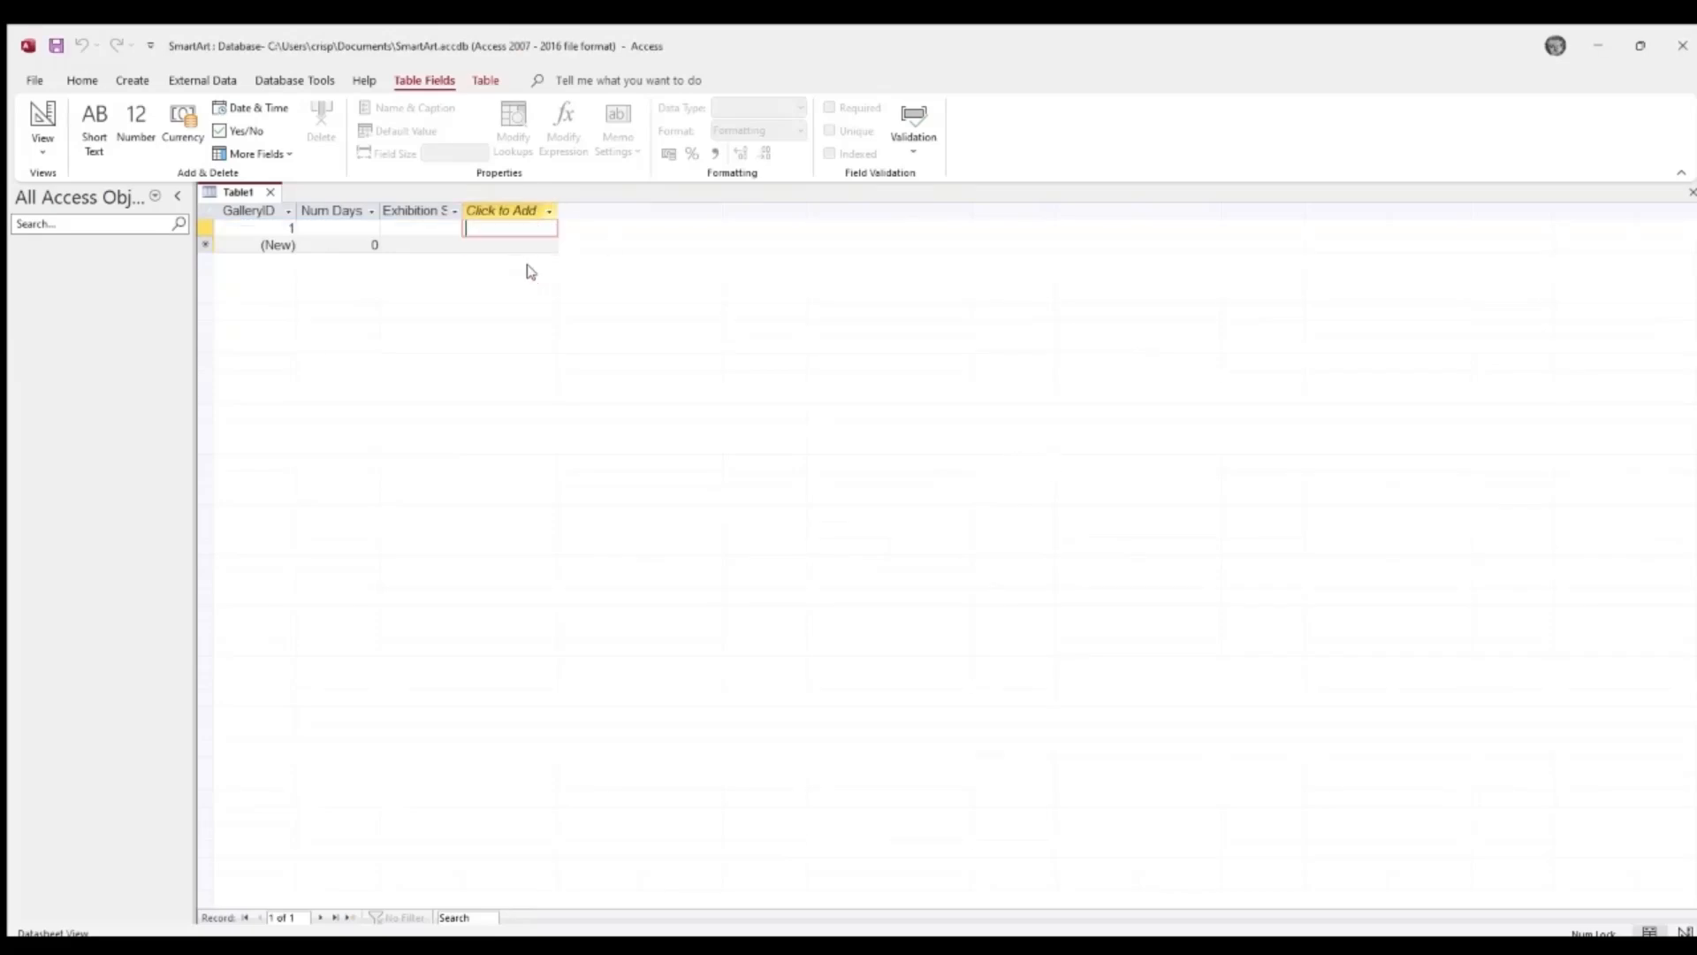
left_click(530, 270)
left_click(522, 211)
left_click(509, 209)
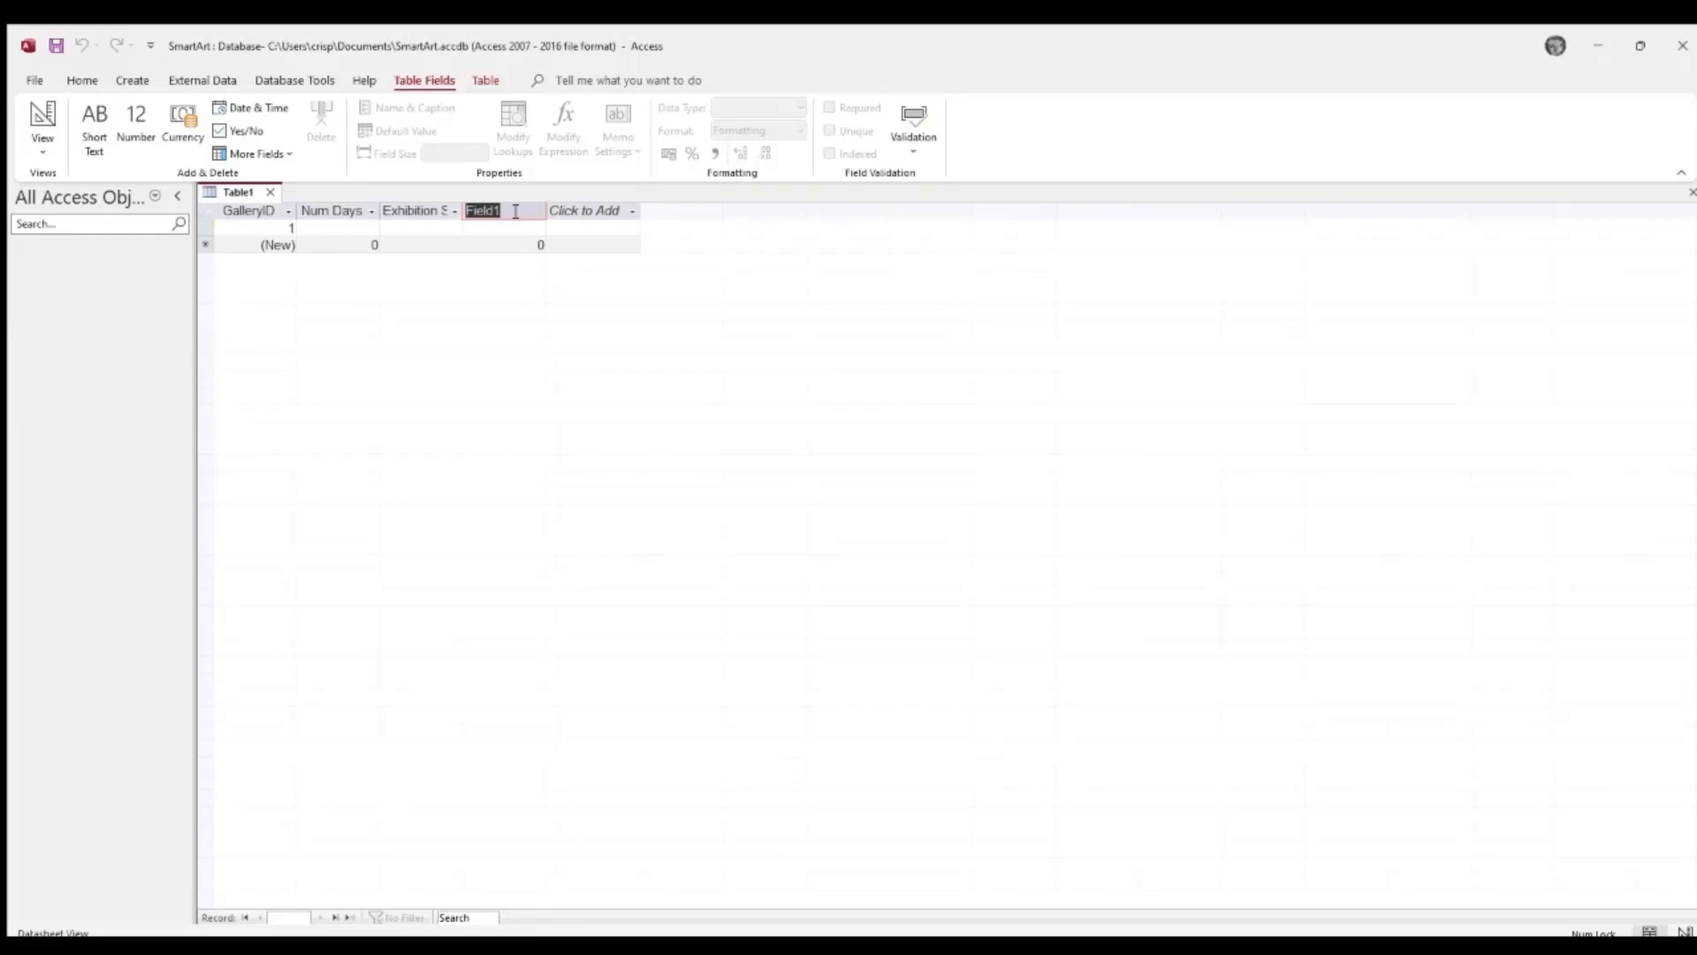
type("Predicted")
left_click_drag(528, 212, 495, 210)
key("End")
type("Sales")
key("Return")
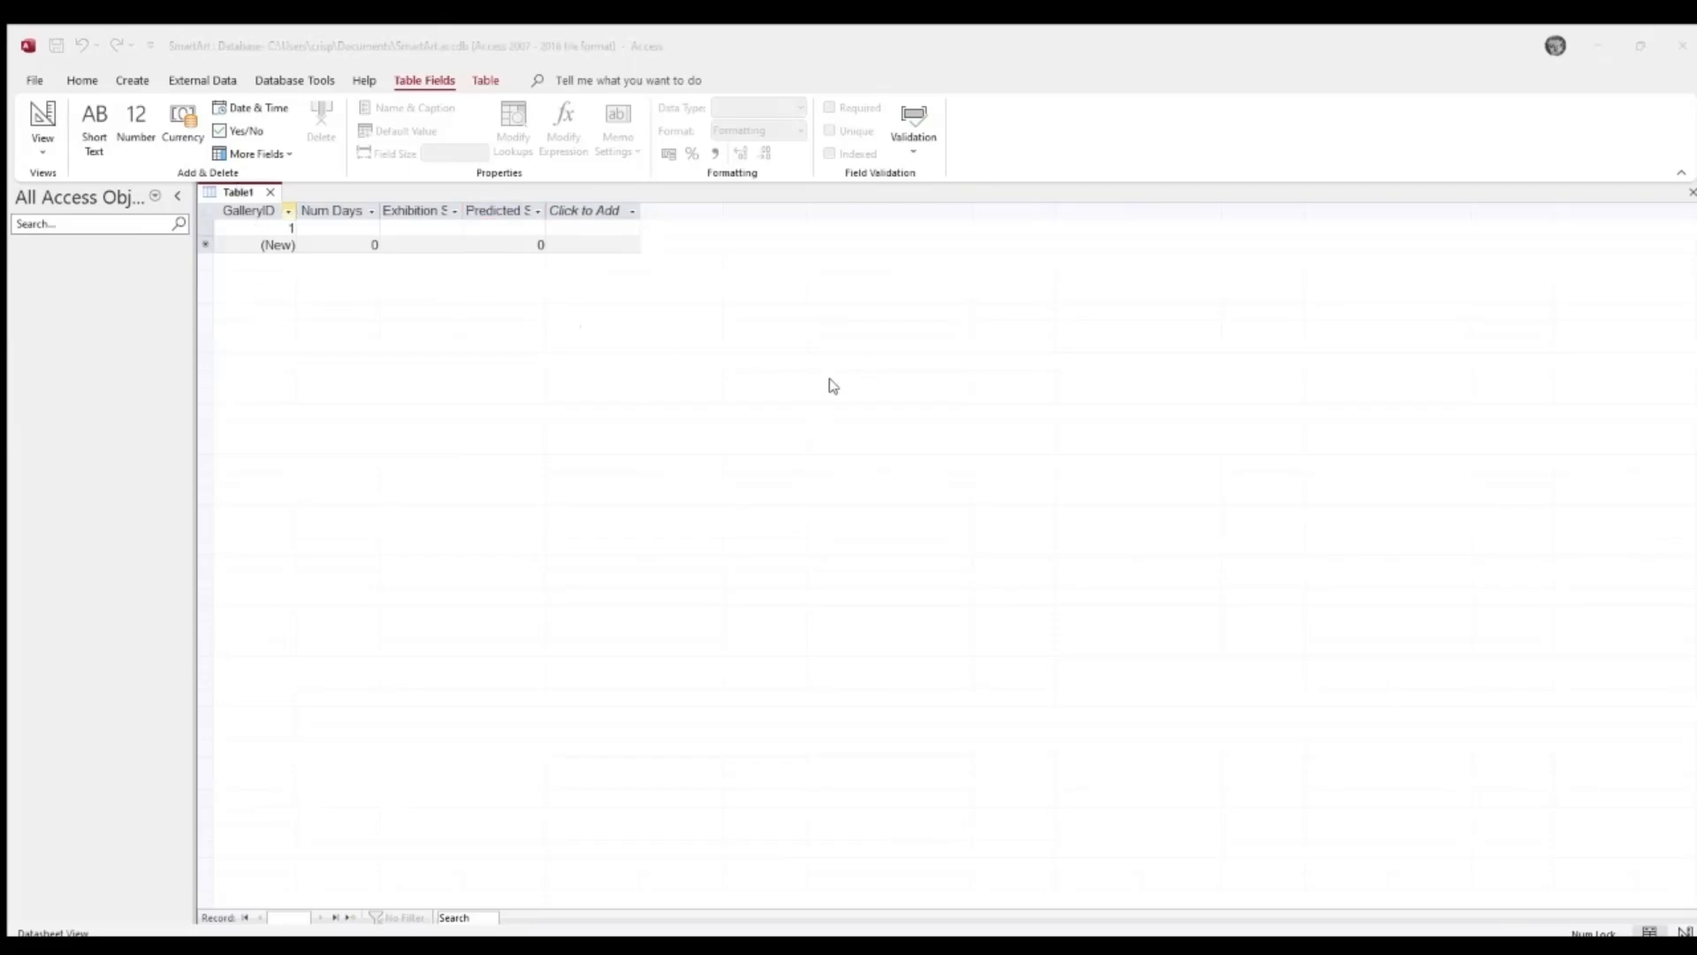
- Save the table as tblExhibitions
key("Caps_Lock")
key("Caps_Lock")
key("Caps_Lock")
key("Caps_Lock")
left_click(849, 378)
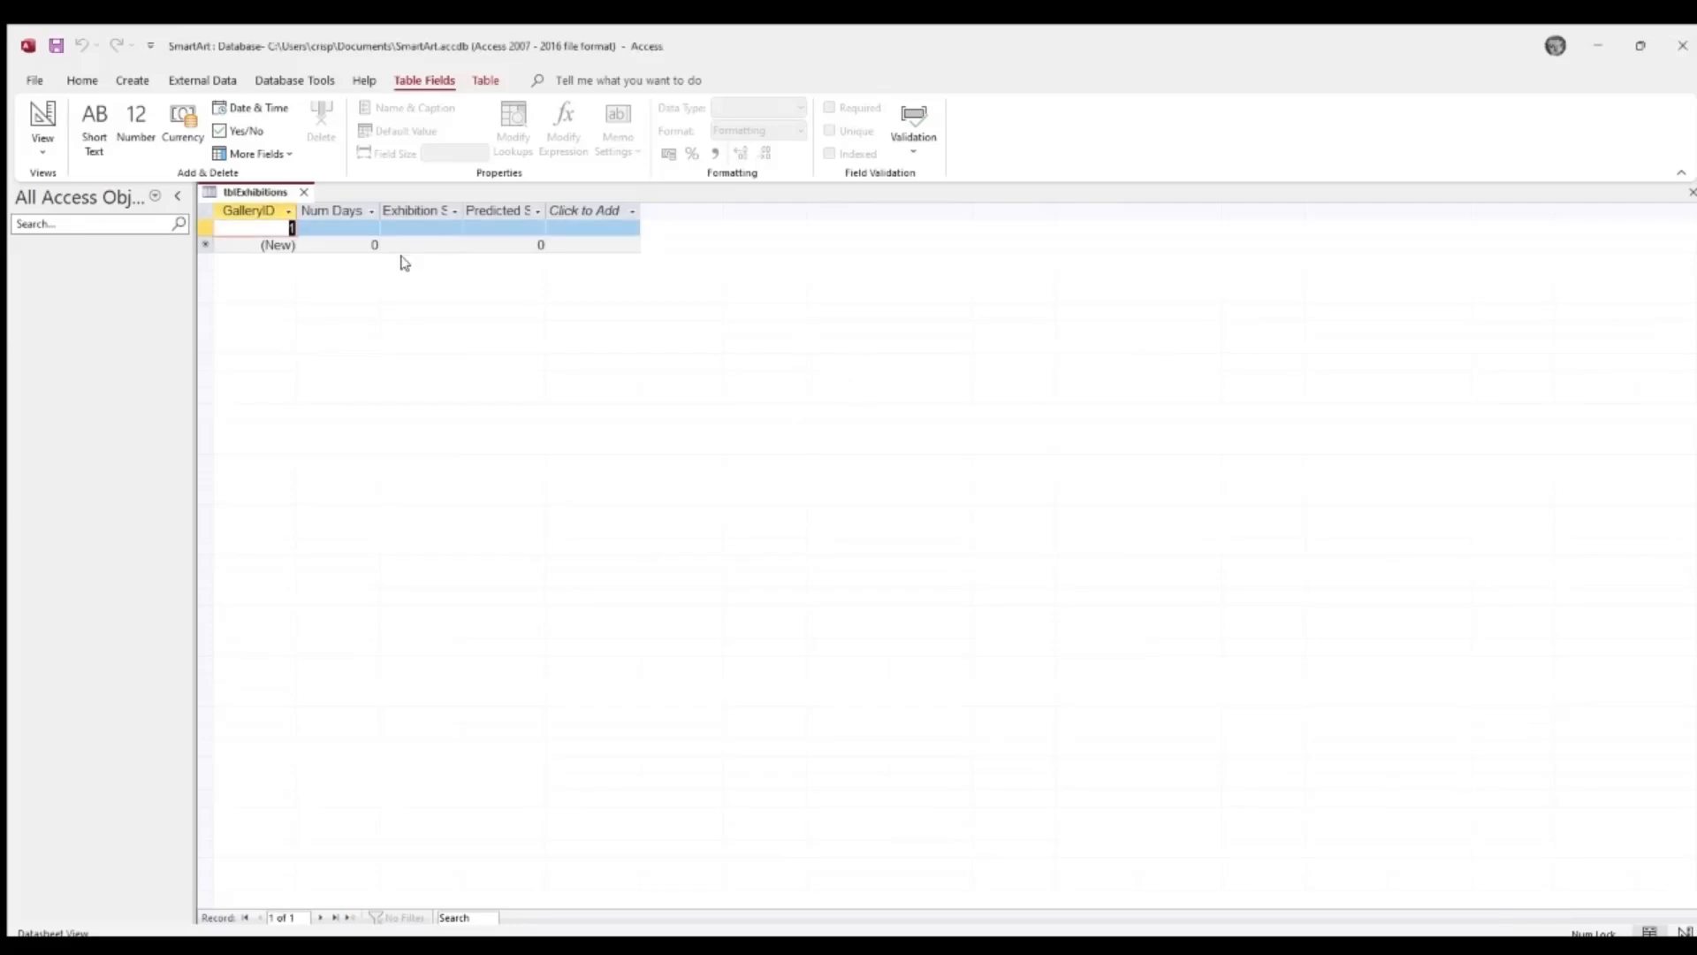
- Examine the fields of tblExhibitions, tblArtists, tblGalleries and the unsaved gallery type table
left_click(276, 213)
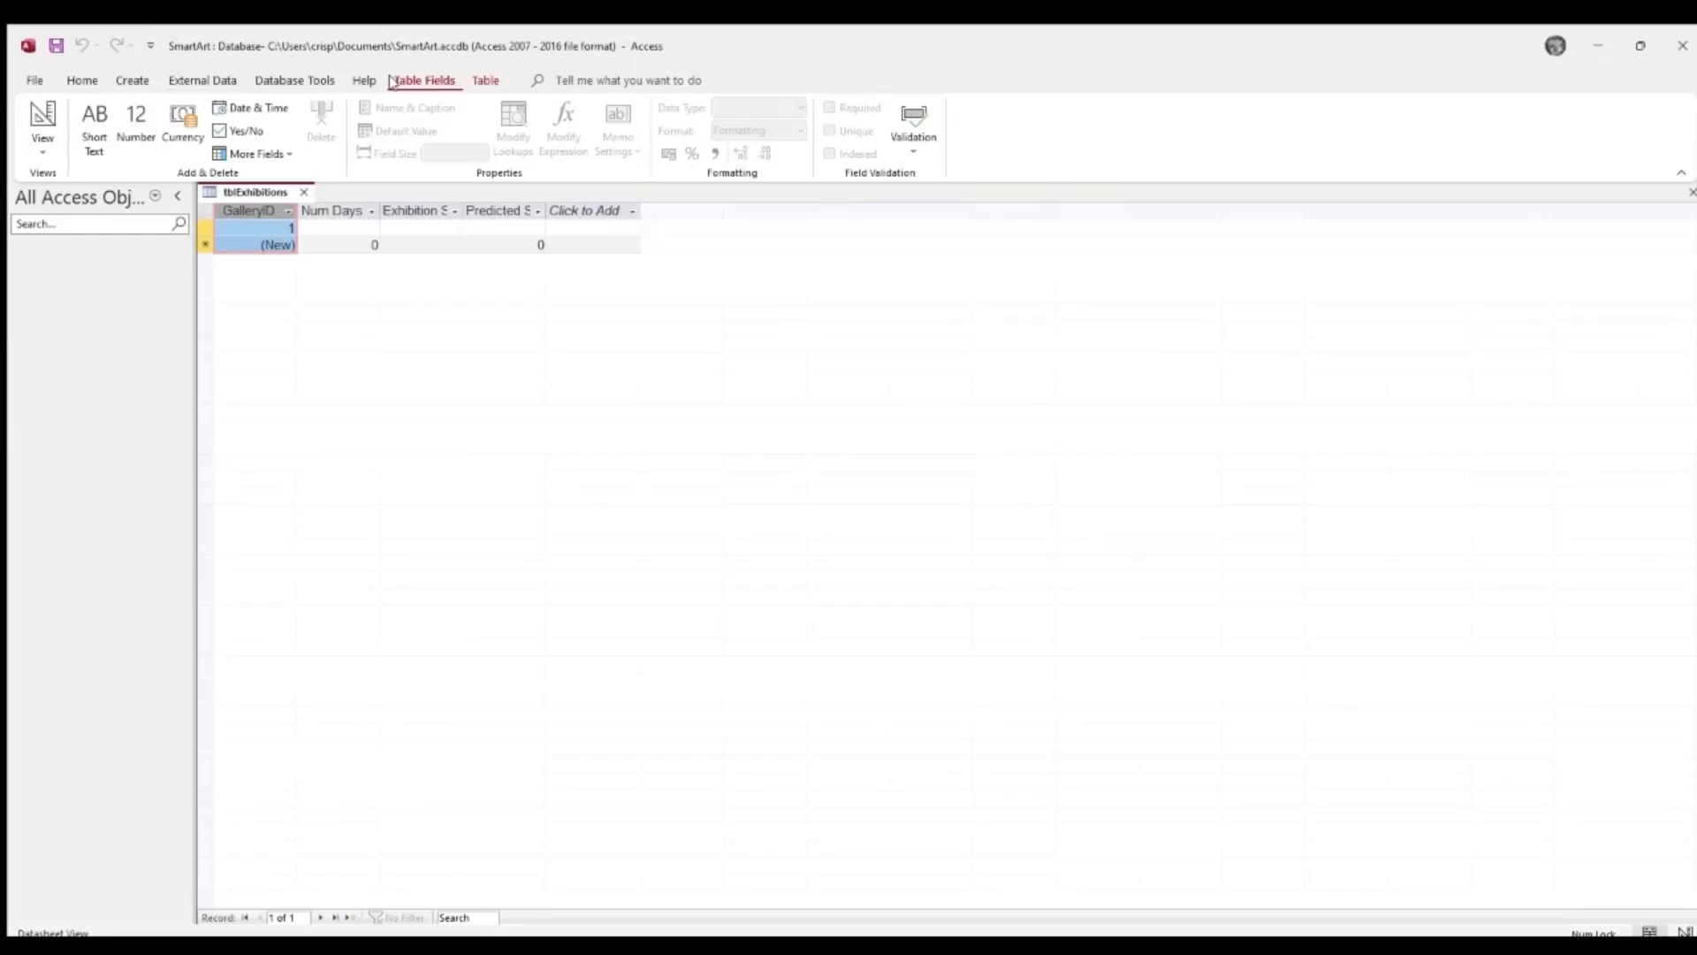
left_click(295, 80)
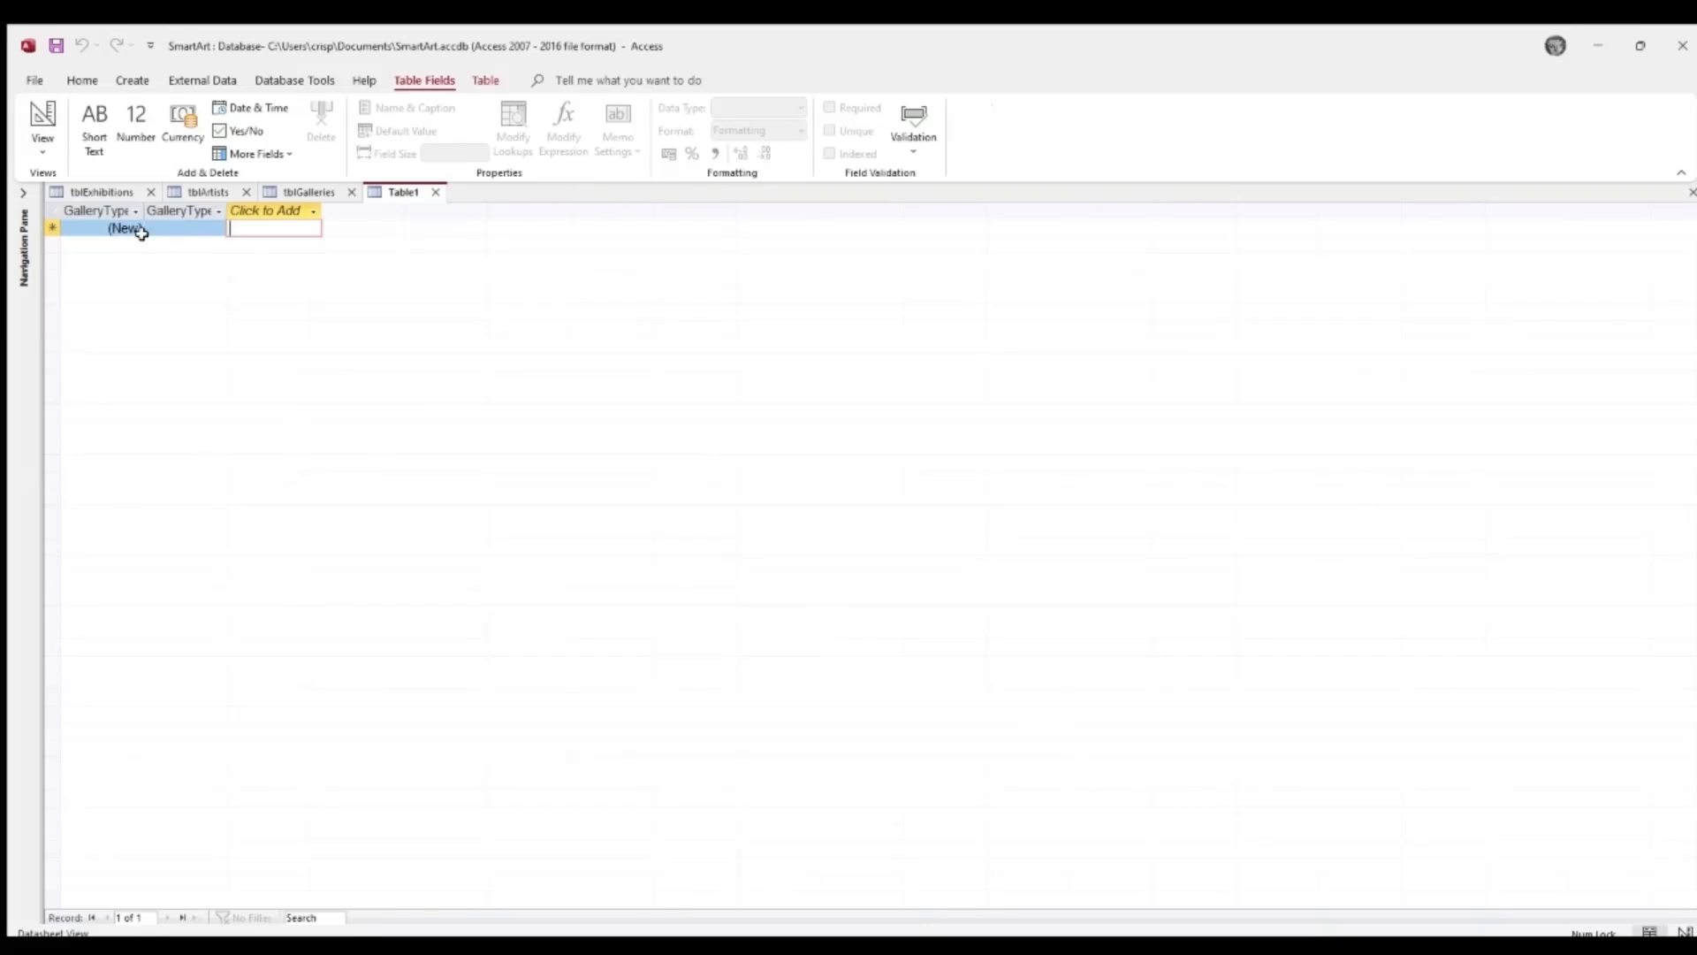
left_click(309, 191)
left_click(201, 192)
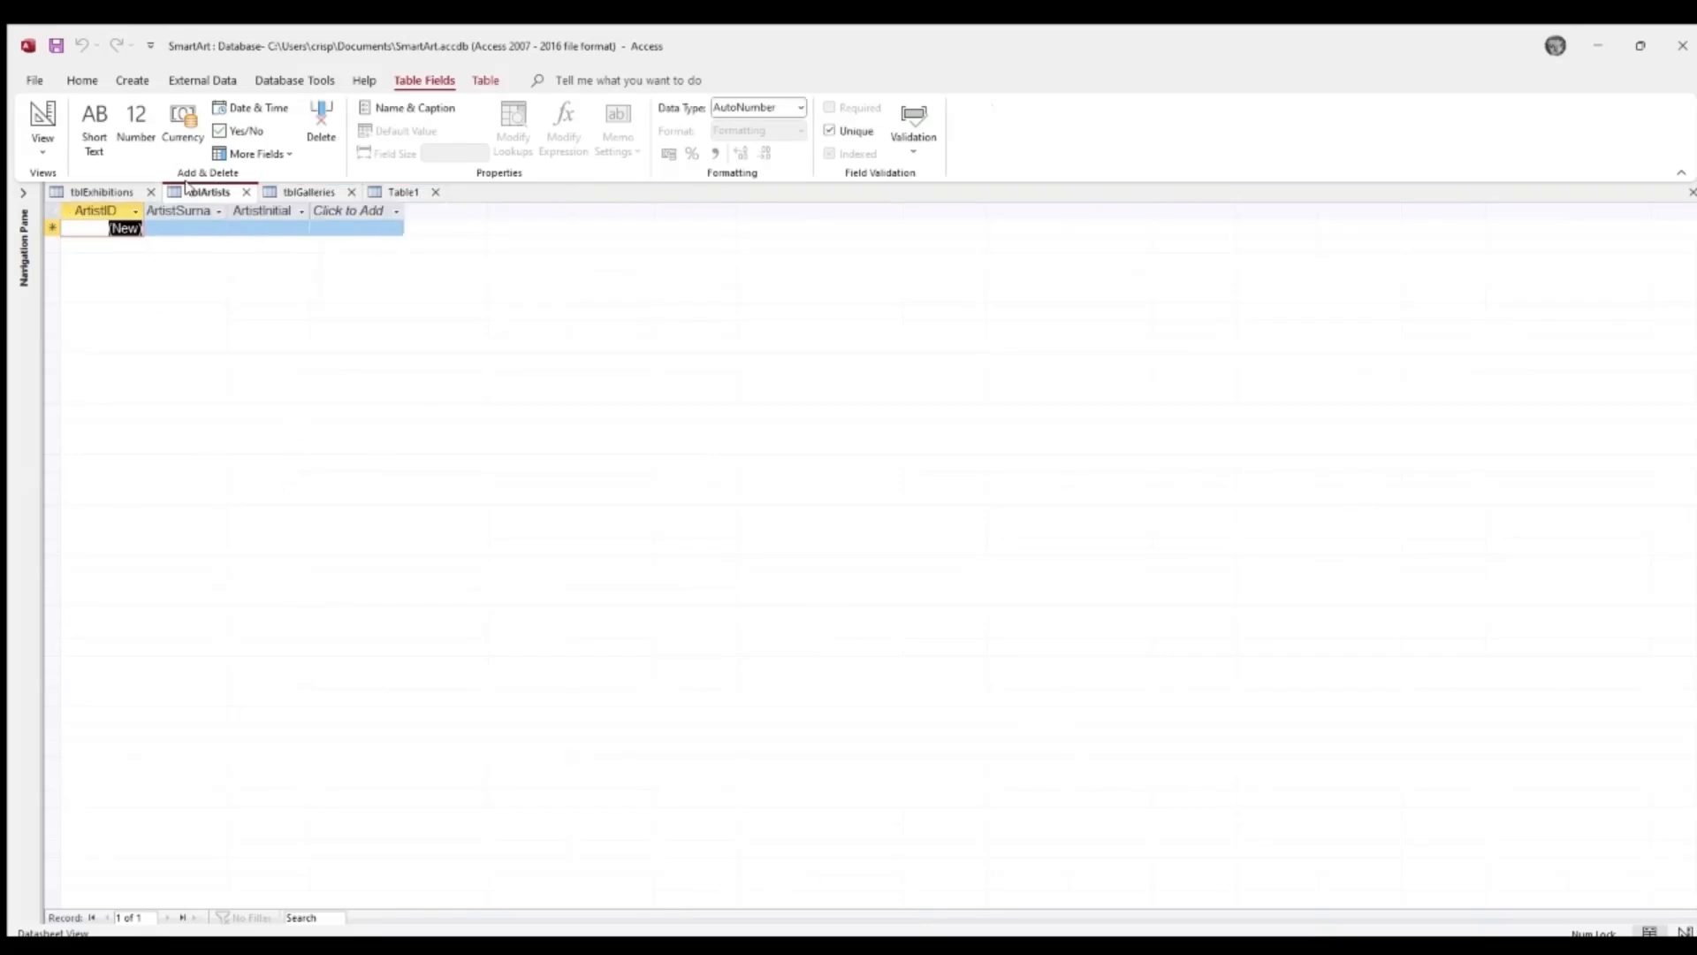
left_click(102, 192)
left_click(205, 192)
left_click(310, 192)
left_click(402, 192)
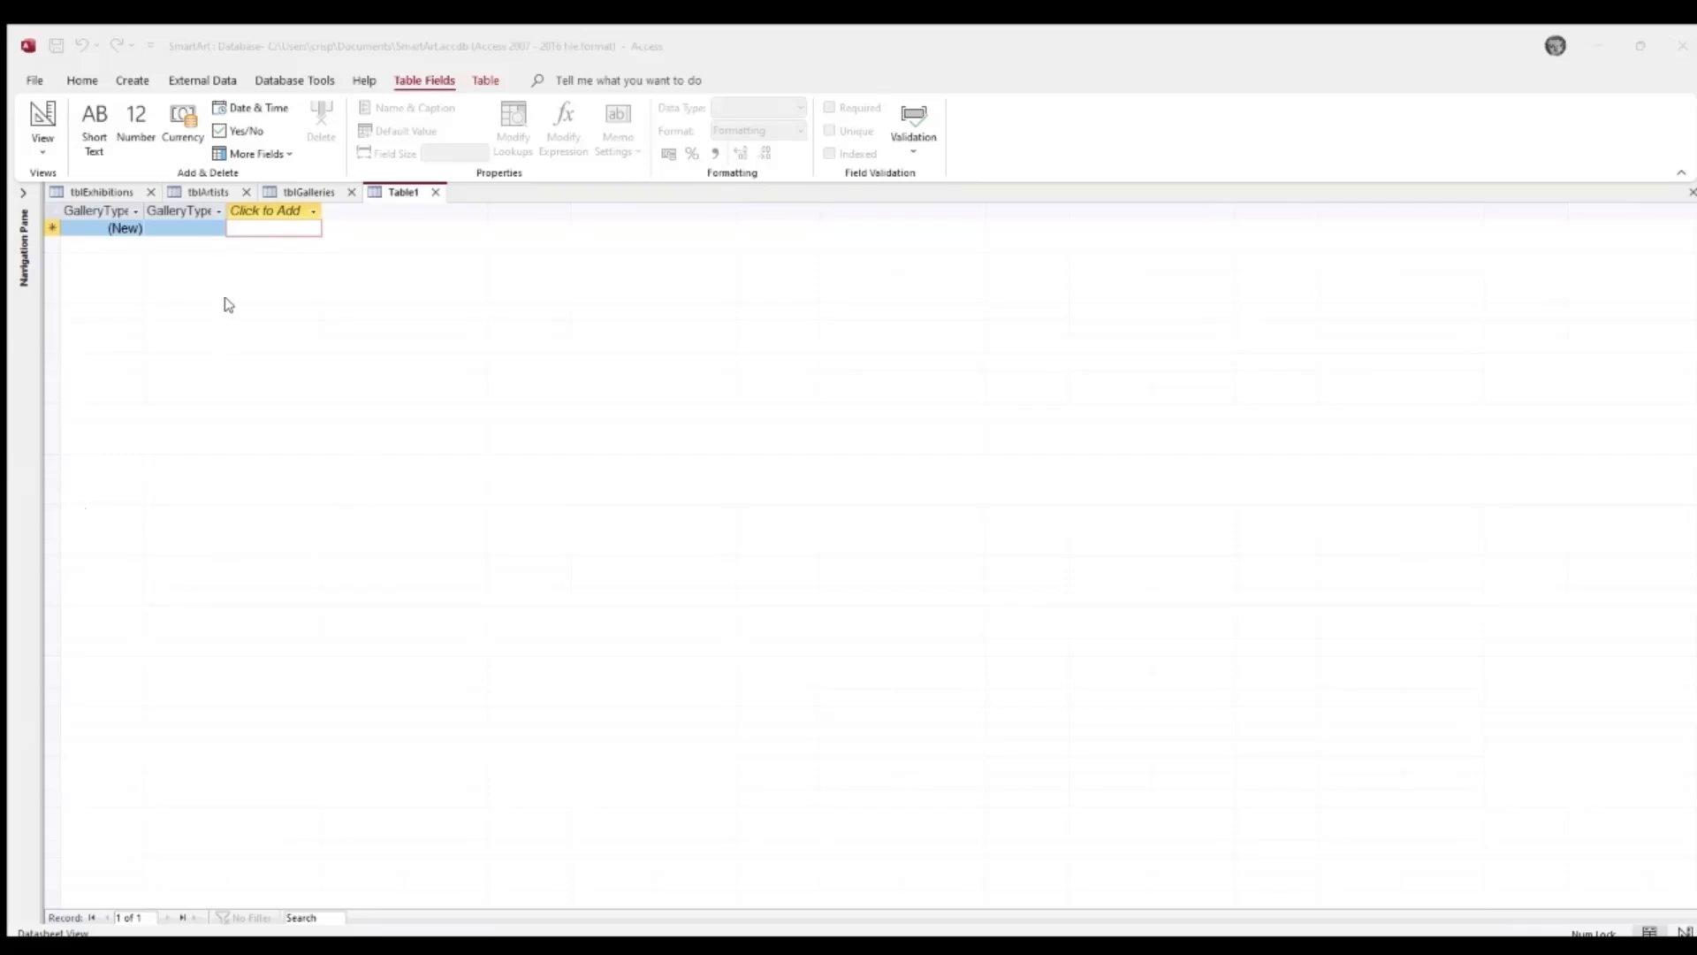
- Insert a field named ArtistID before Num Days in tblExhibitions
left_click(113, 192)
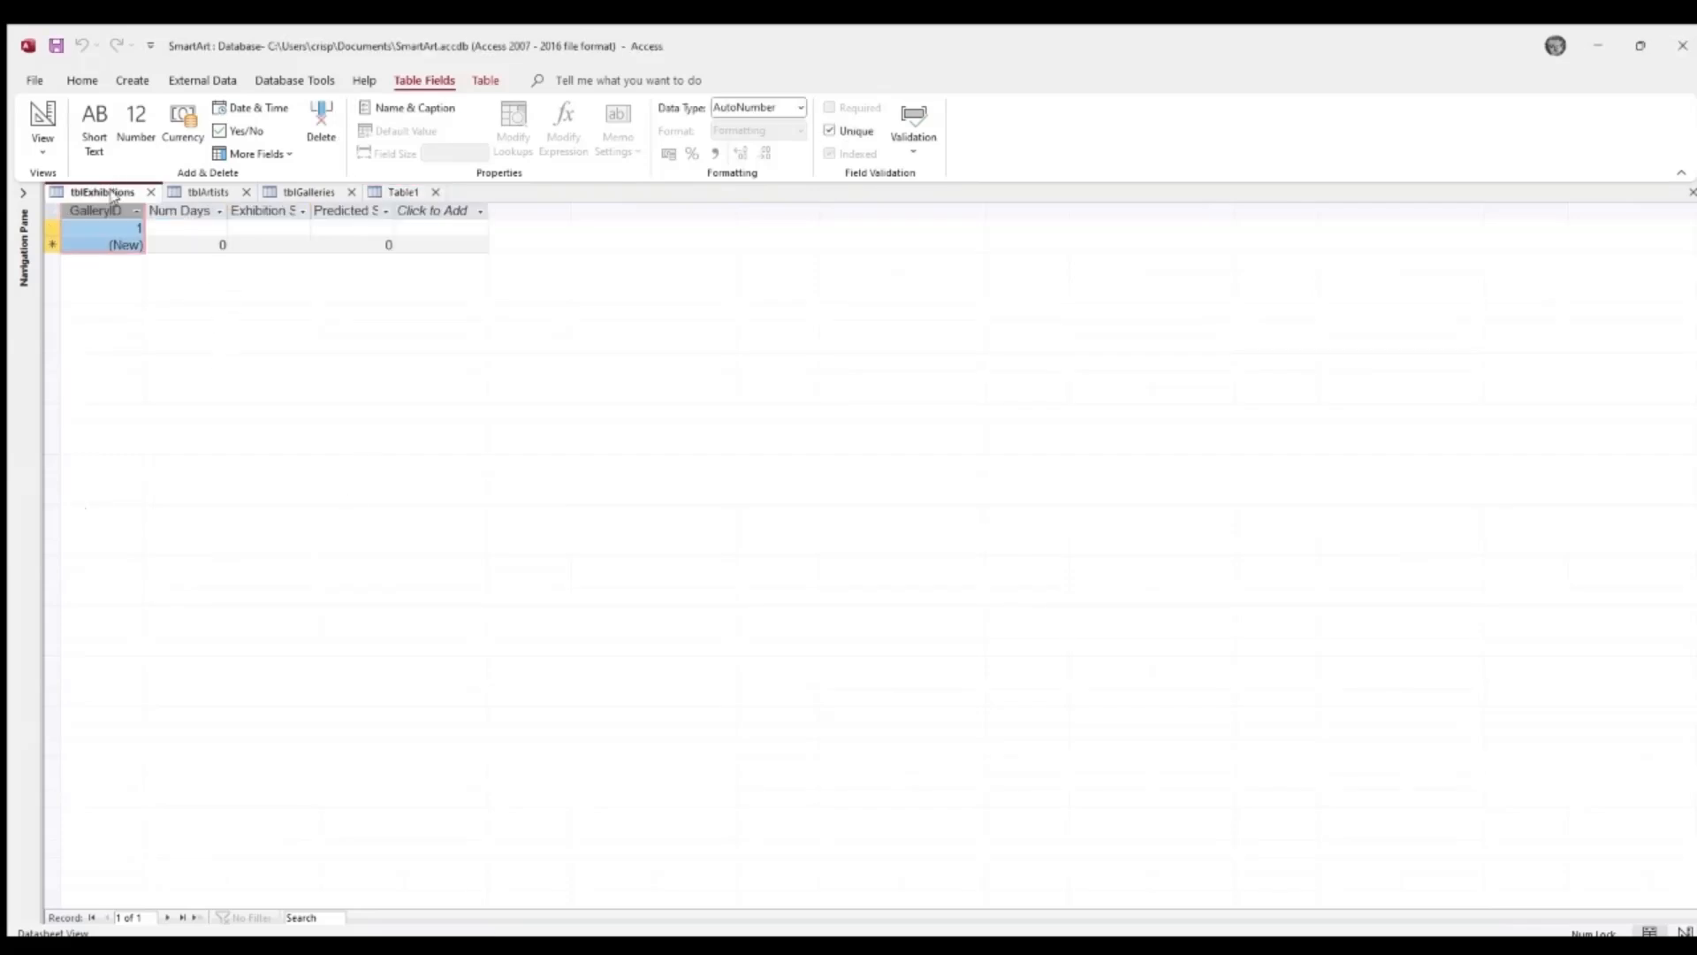
left_click(222, 239)
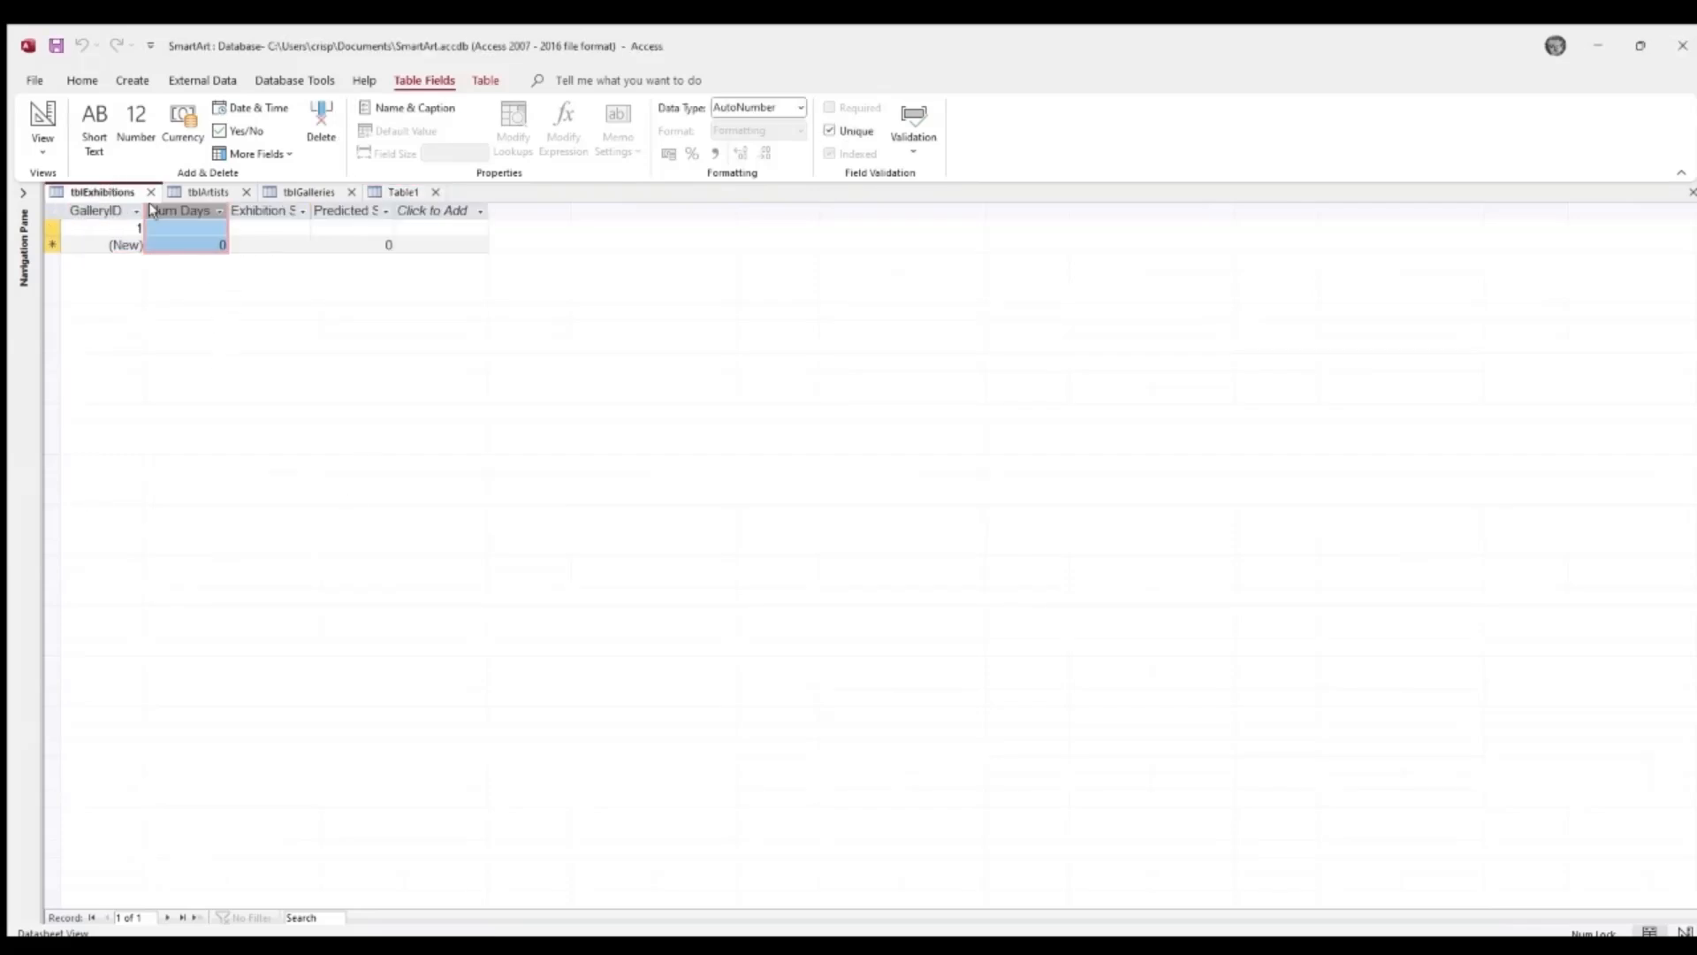
left_click(244, 474)
left_click(195, 209)
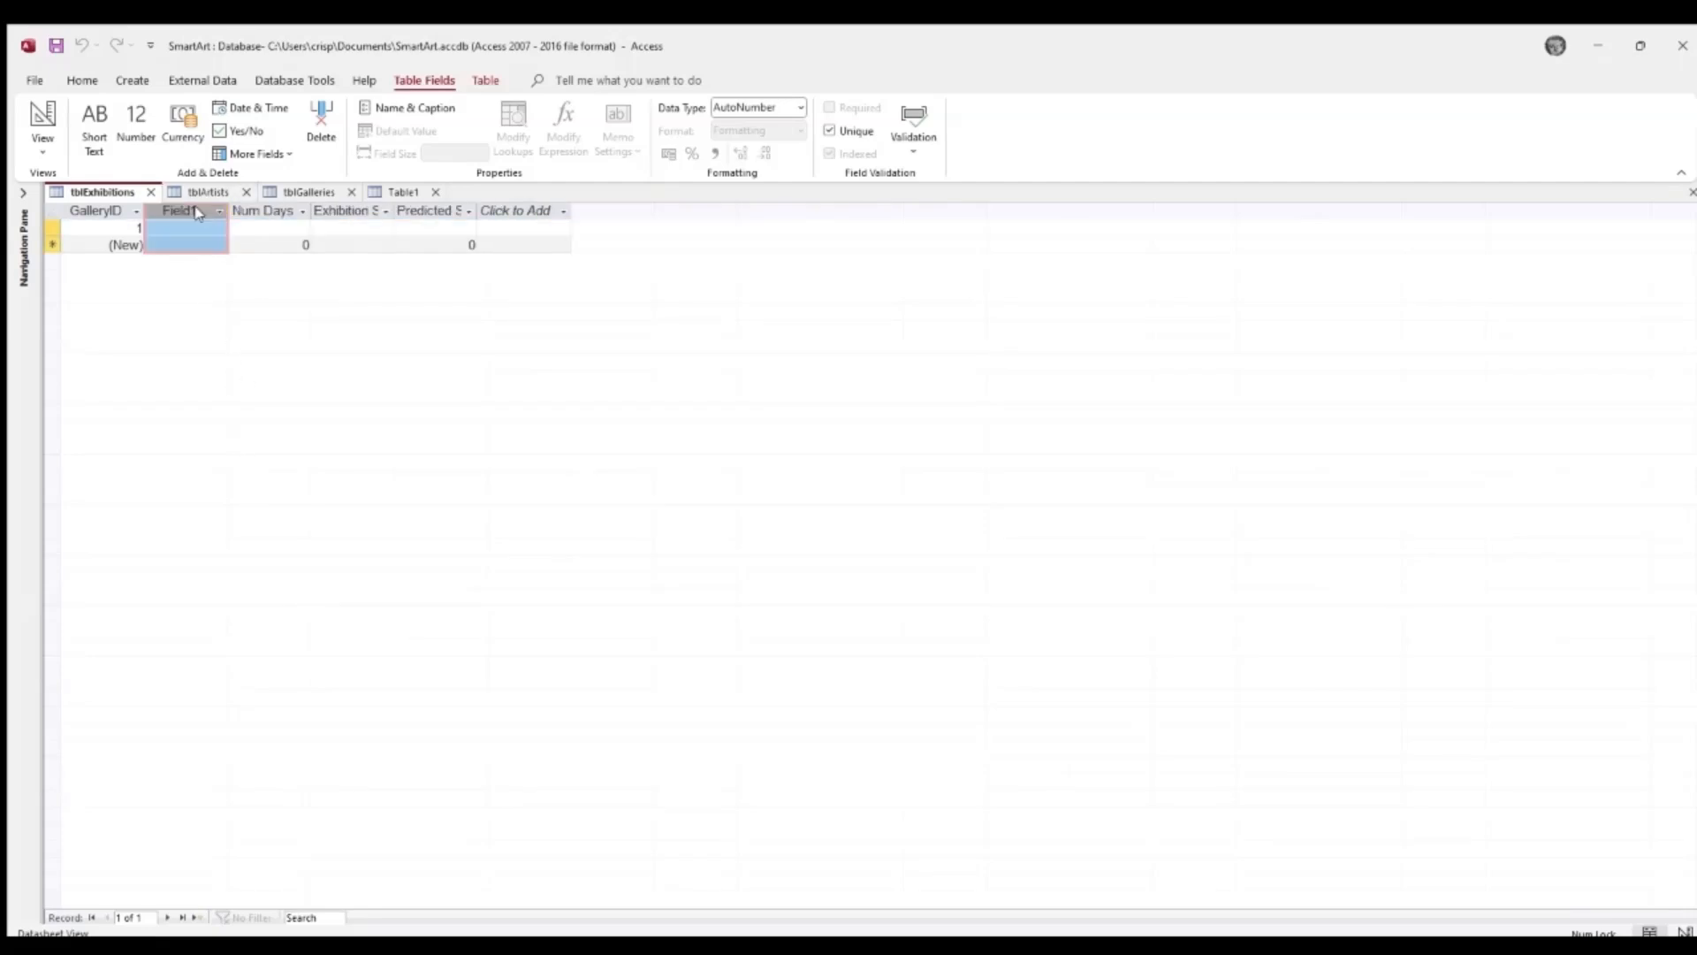
left_click(256, 564)
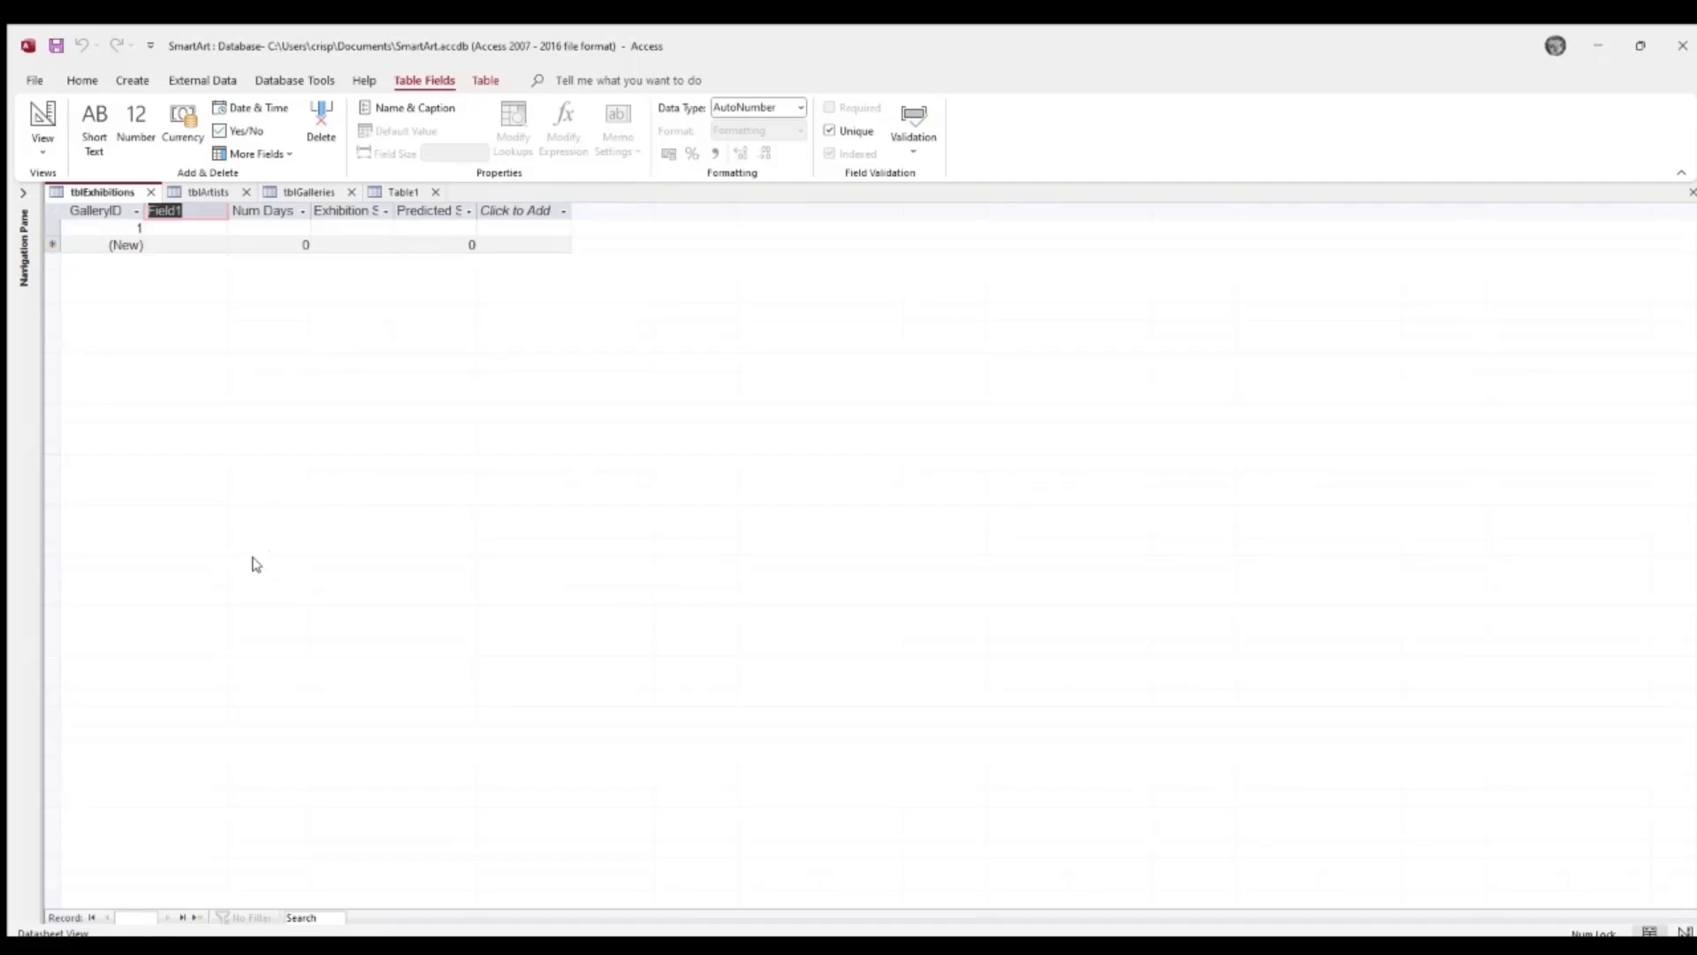
key("Caps_Lock")
type("ArtistID")
key("Caps_Lock")
- Insert a field named ExhibitionID before Num Days in tblExhibitions
left_click(243, 212)
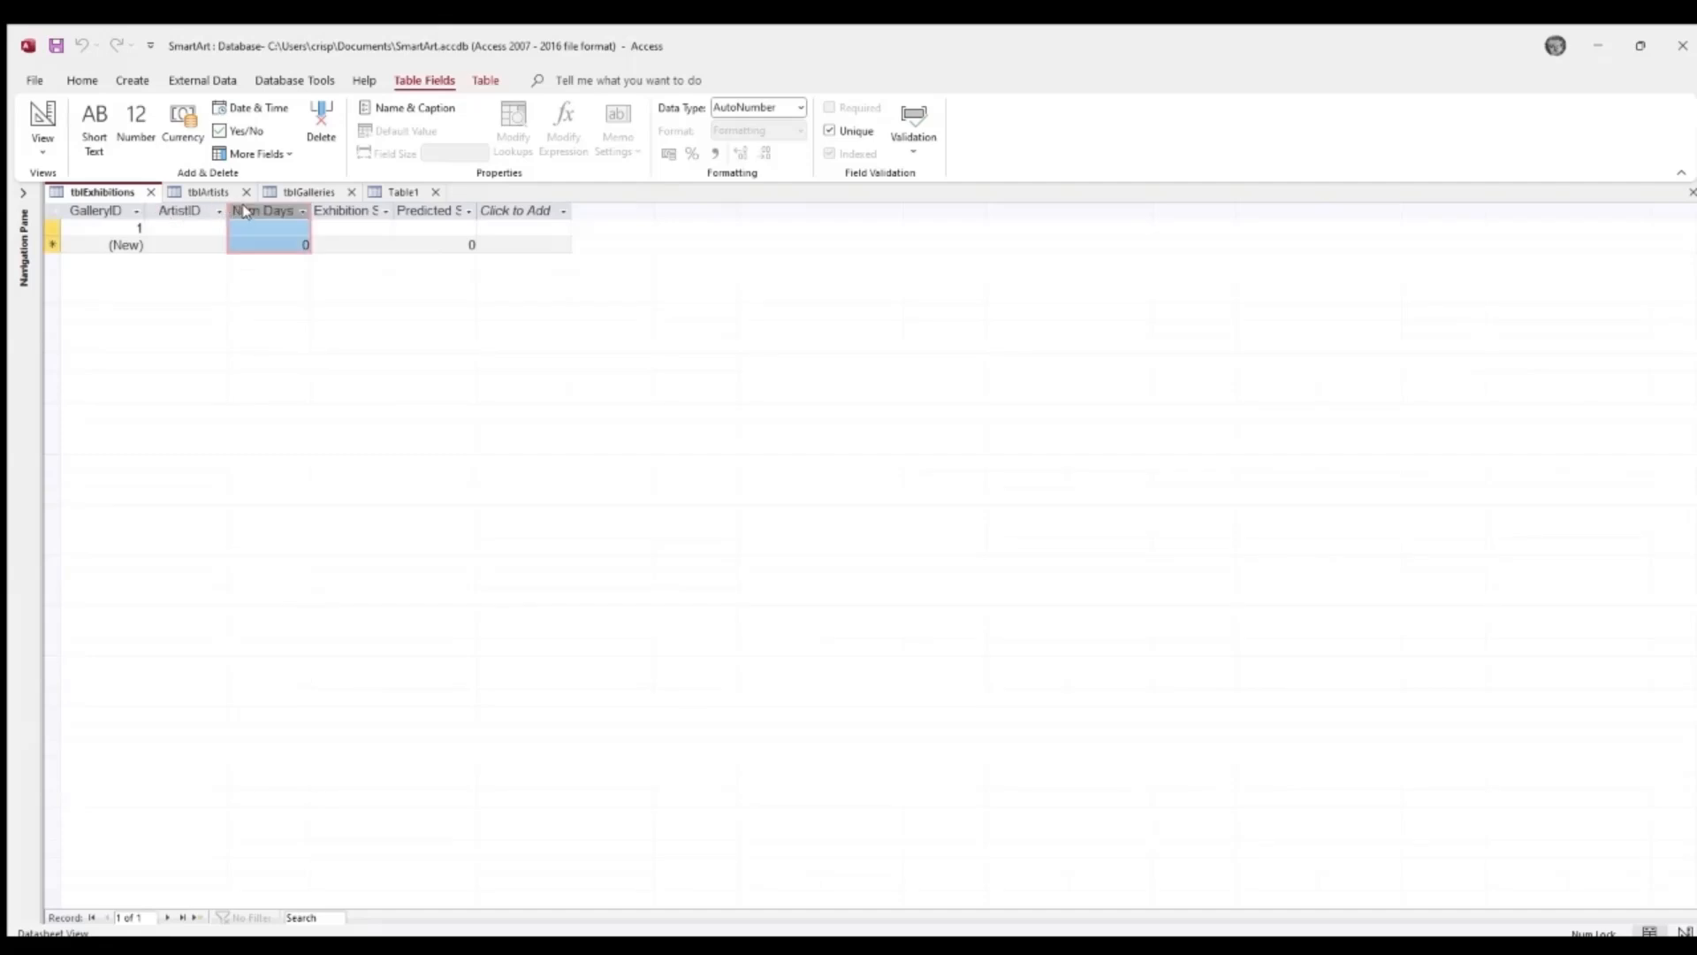
left_click(309, 473)
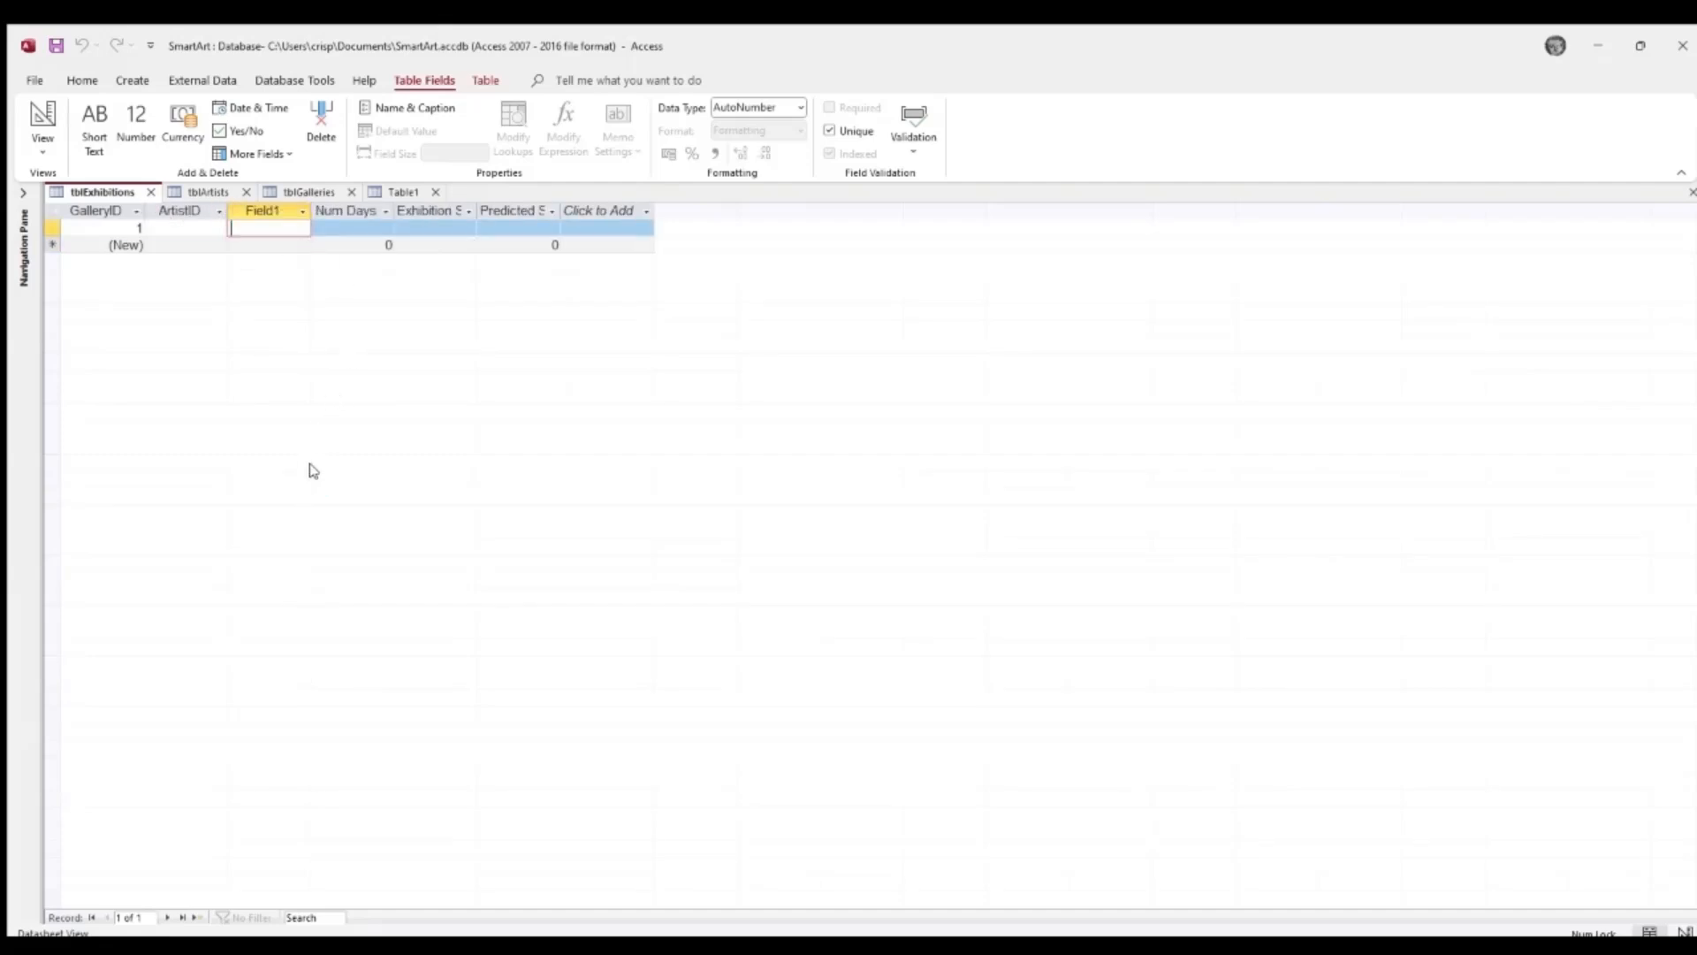
left_click(268, 210)
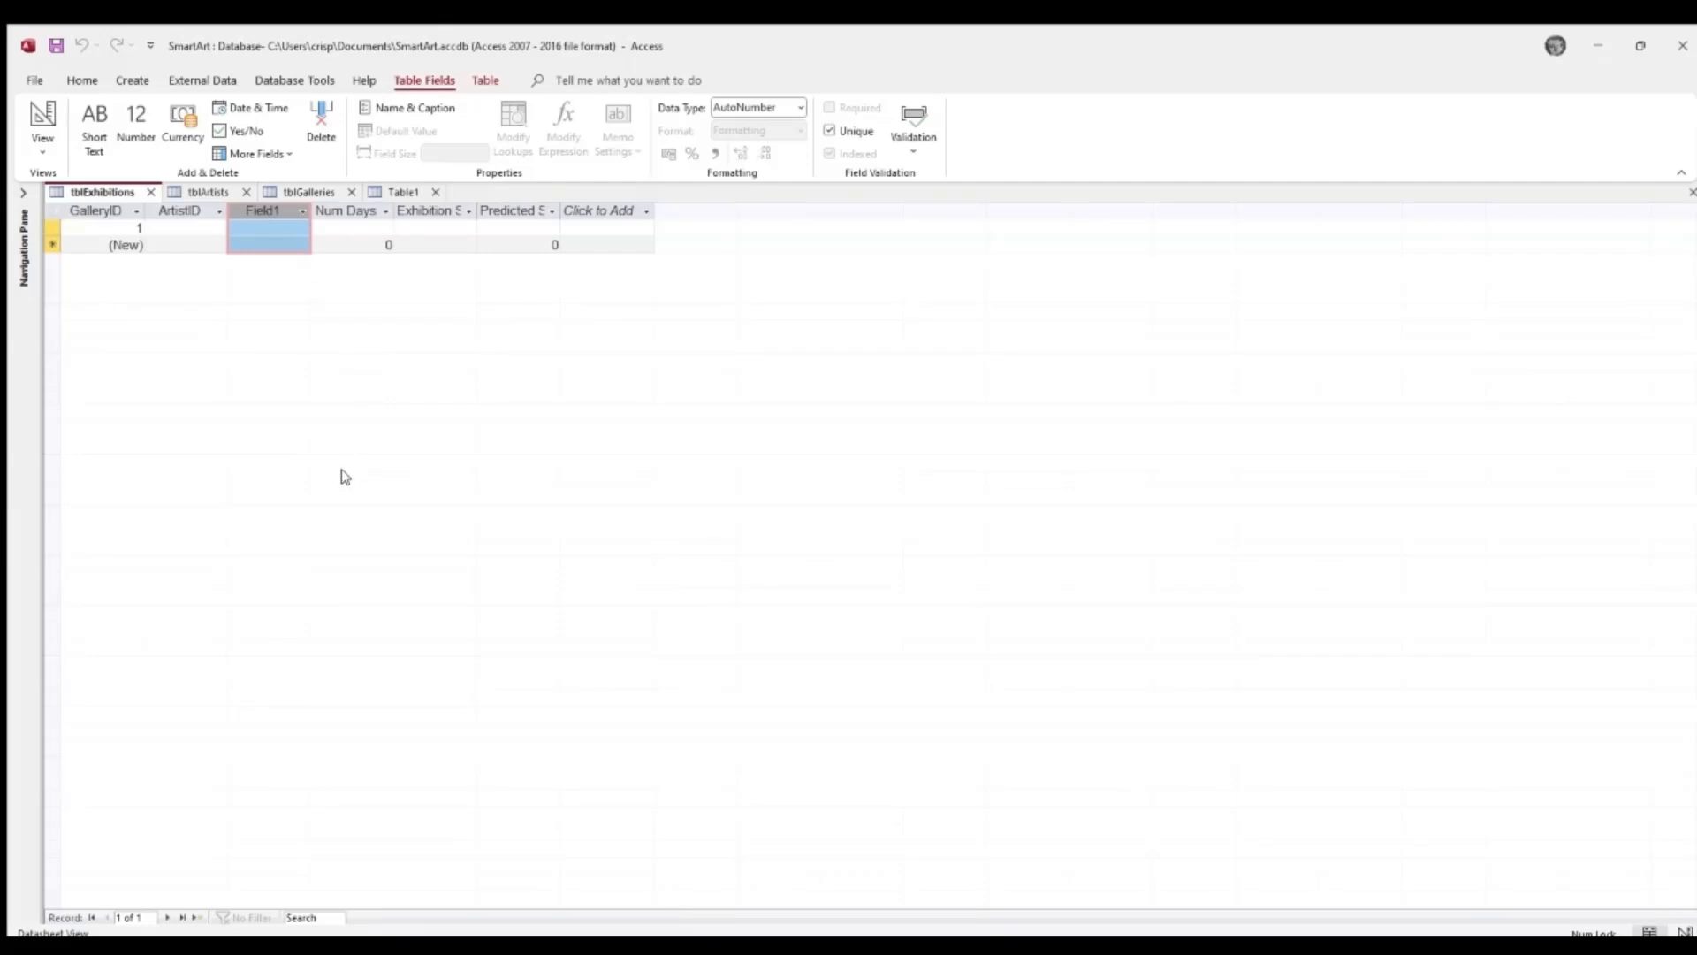
left_click(341, 549)
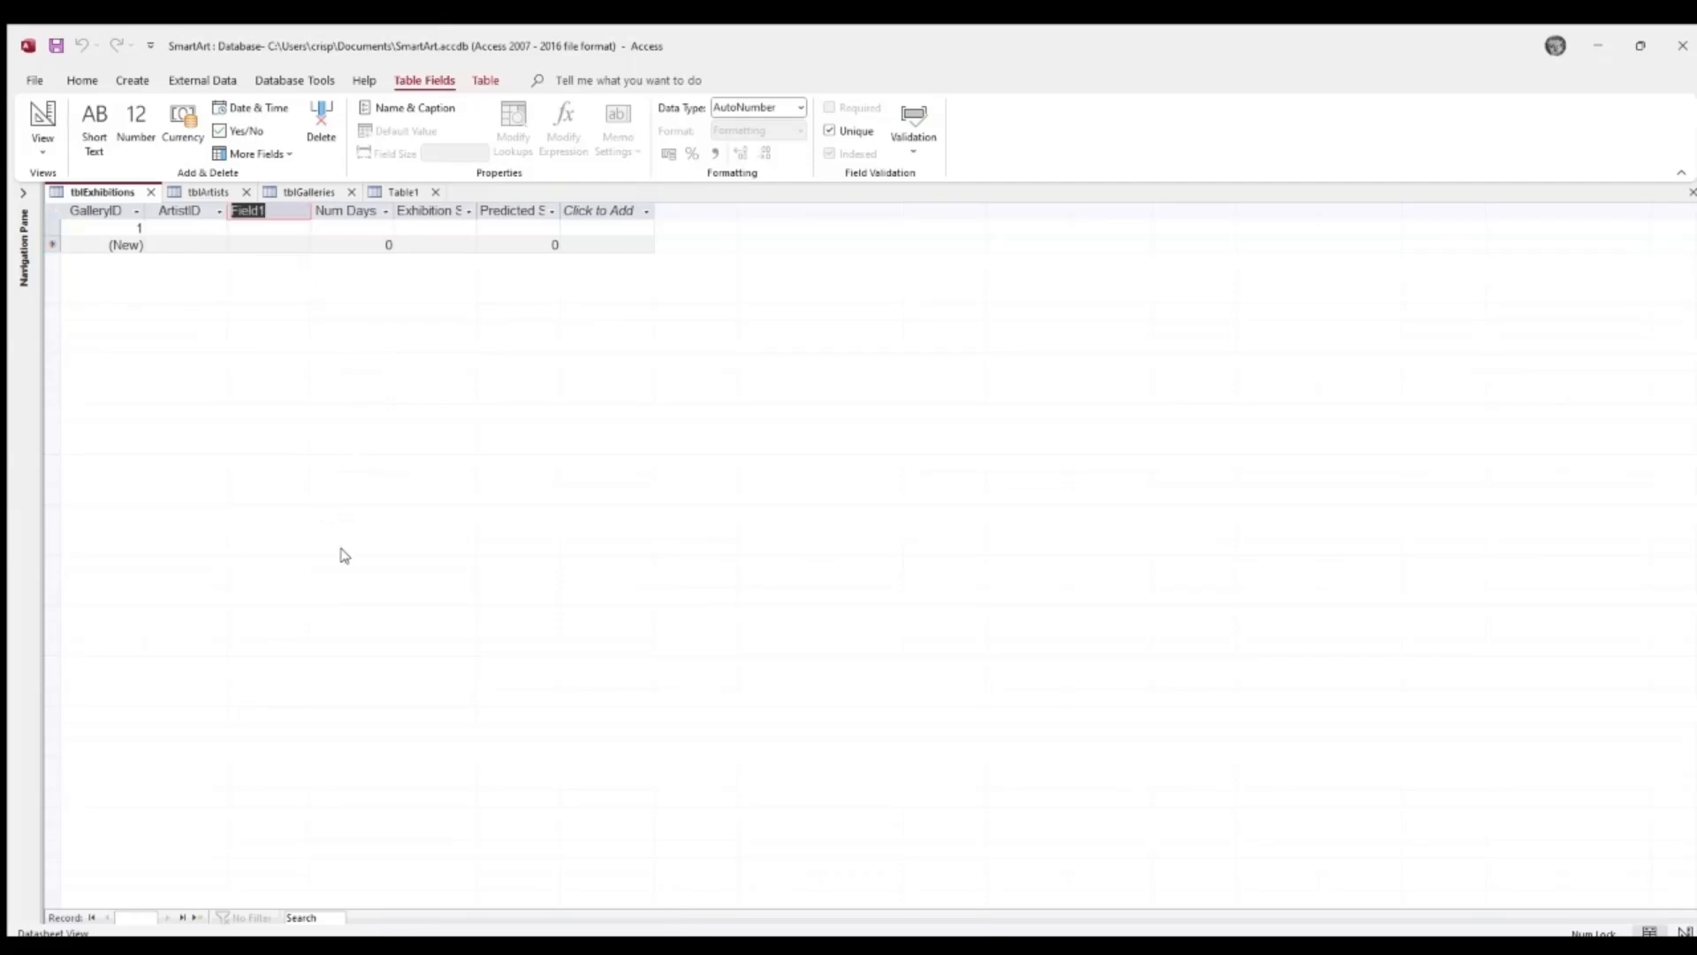
type("ArtistID")
left_click_drag(261, 212, 227, 213)
type("ExhibitionID")
key("Caps_Lock")
left_click(333, 215)
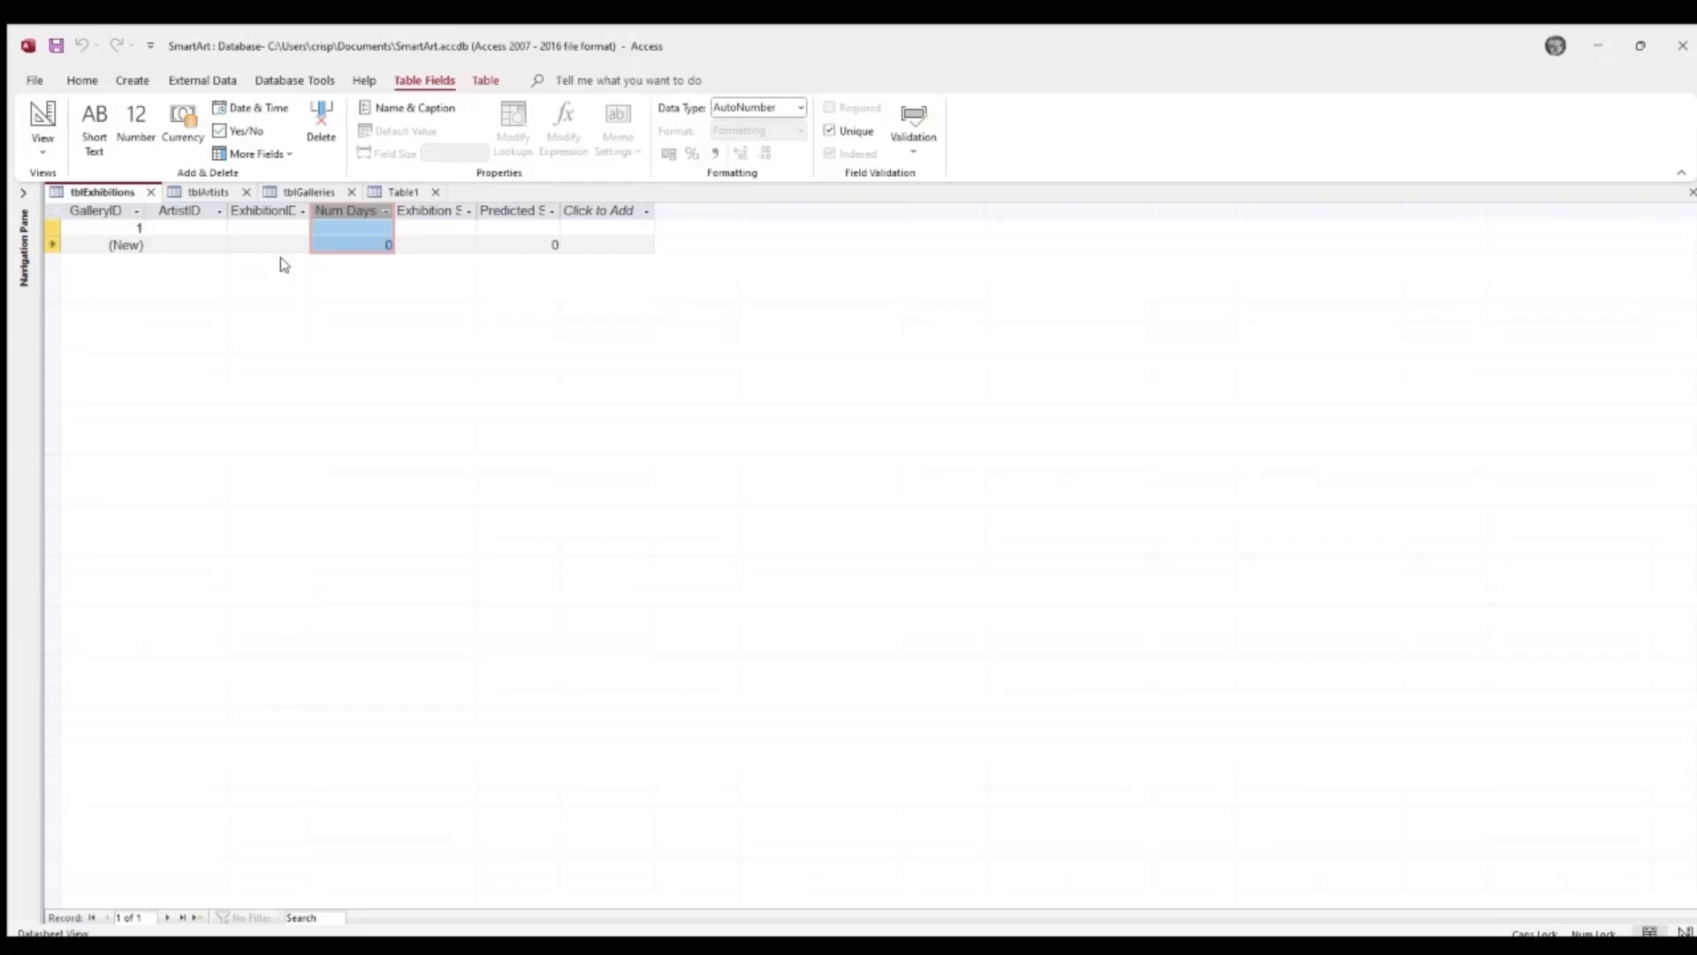
- Move the ExhibitionID field between GalleryID and ArtistID and widen its column to show the full name
left_click(273, 212)
left_click_drag(273, 212, 145, 214)
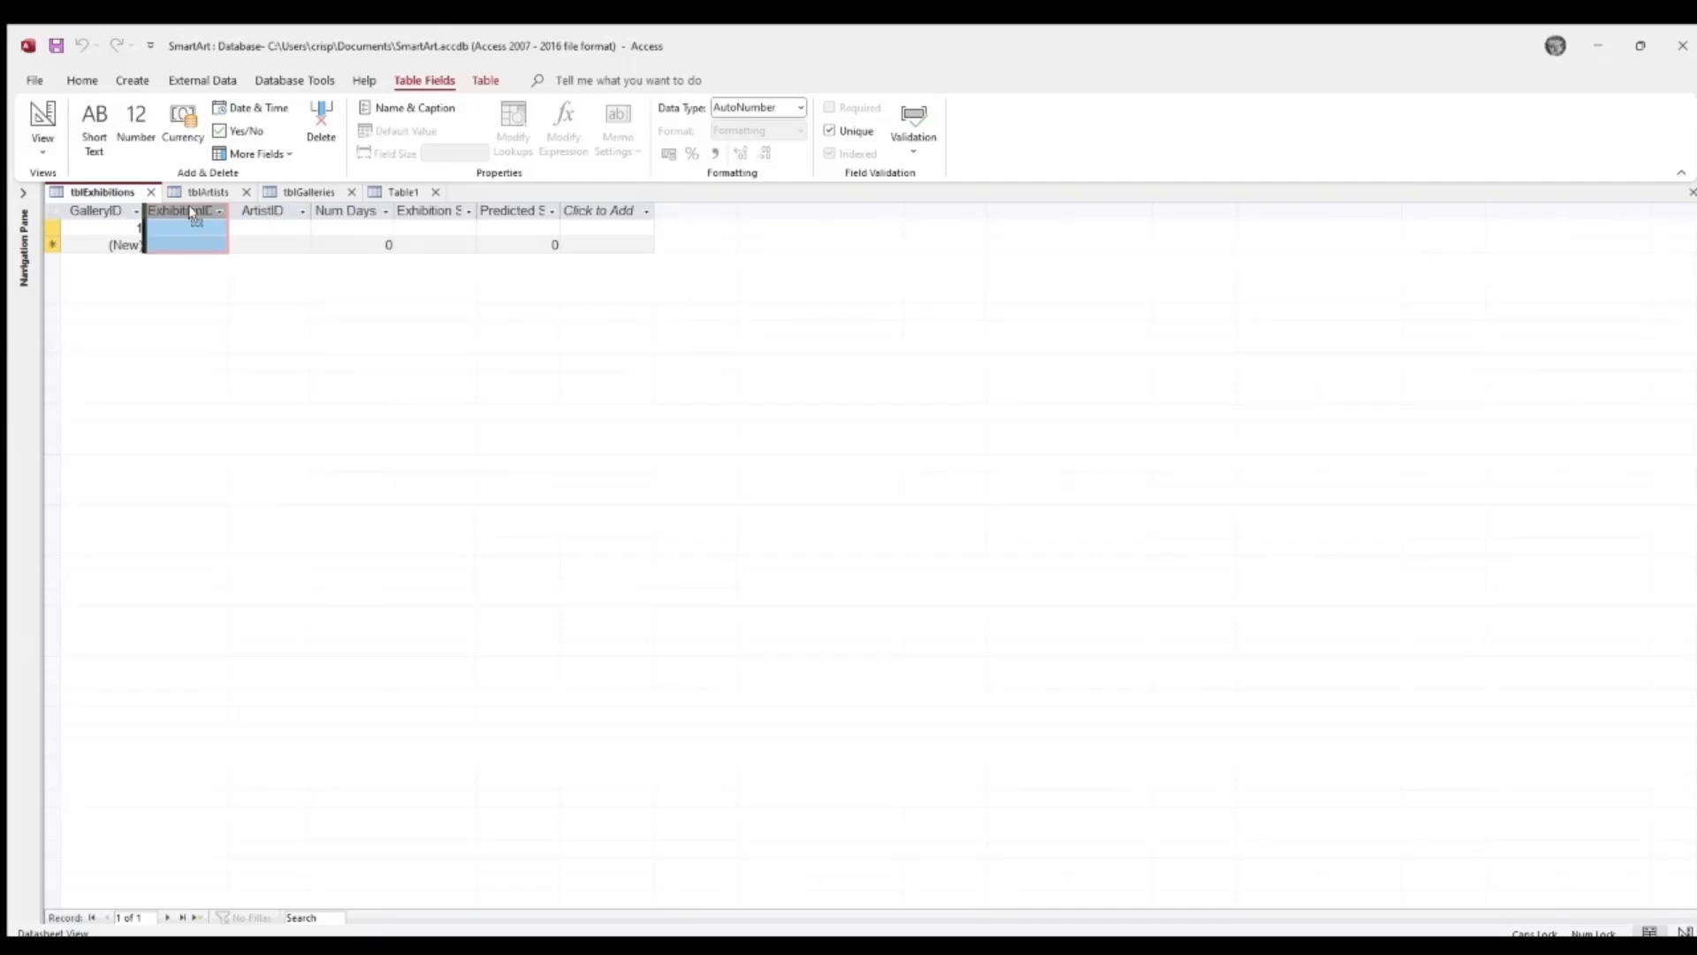
left_click_drag(189, 206, 102, 208)
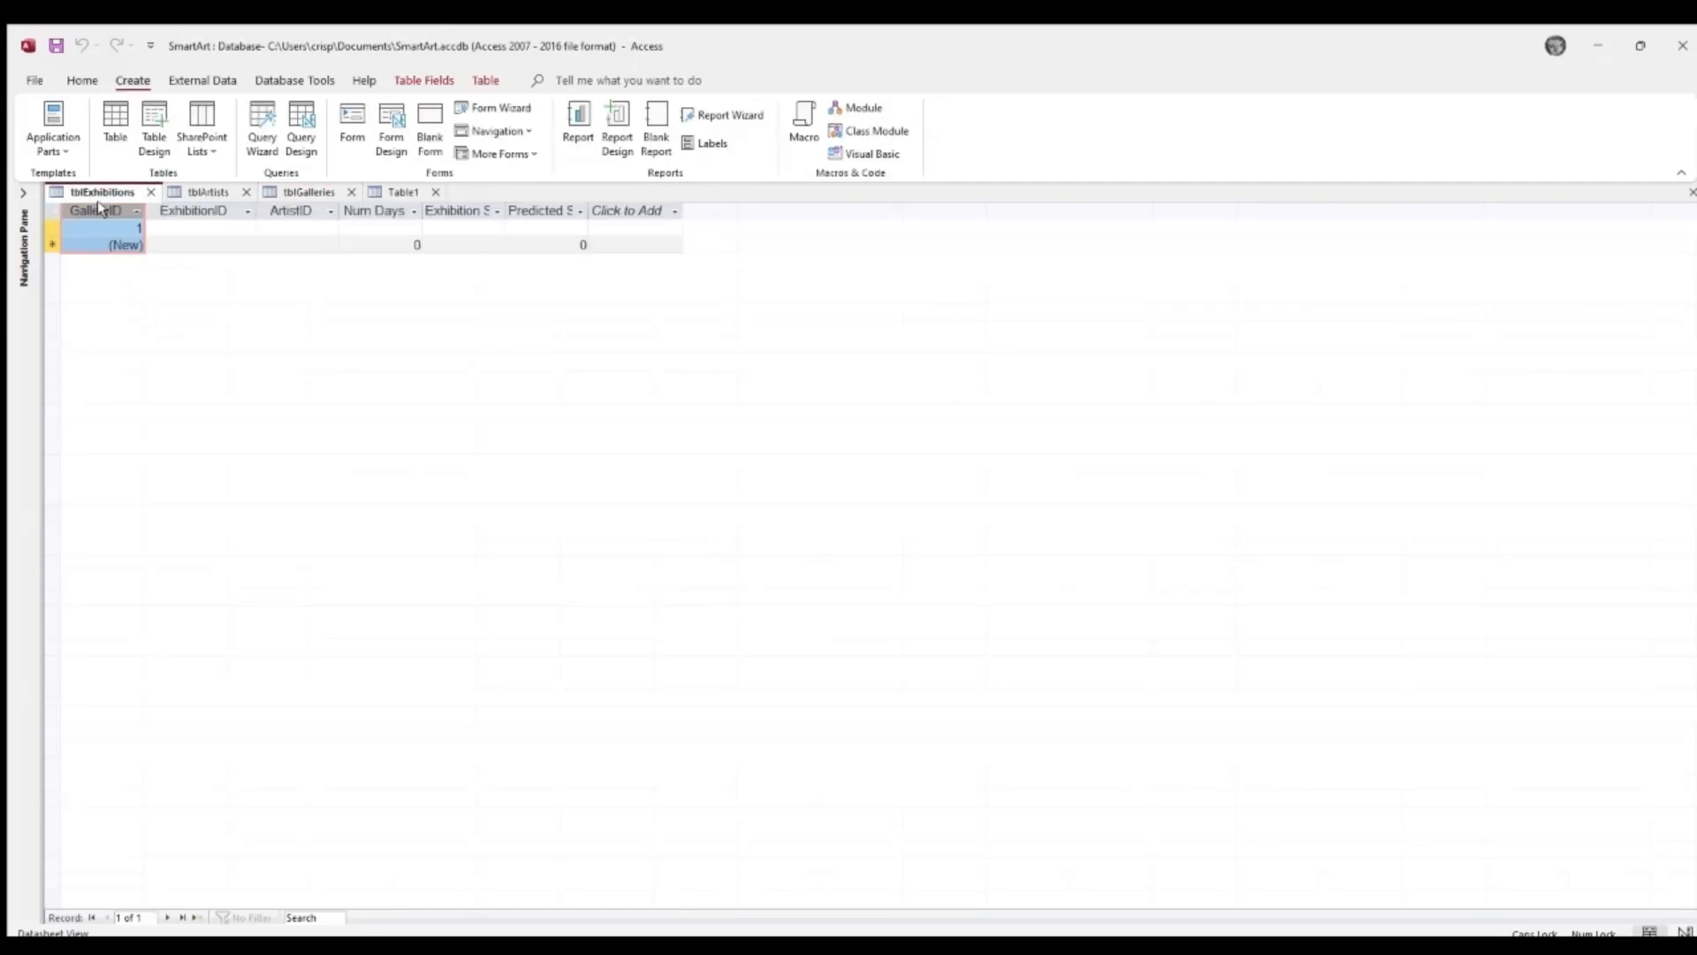
- Try to rename the GalleryID field of tblExhibitions as ExhibitionID
double_click(105, 209)
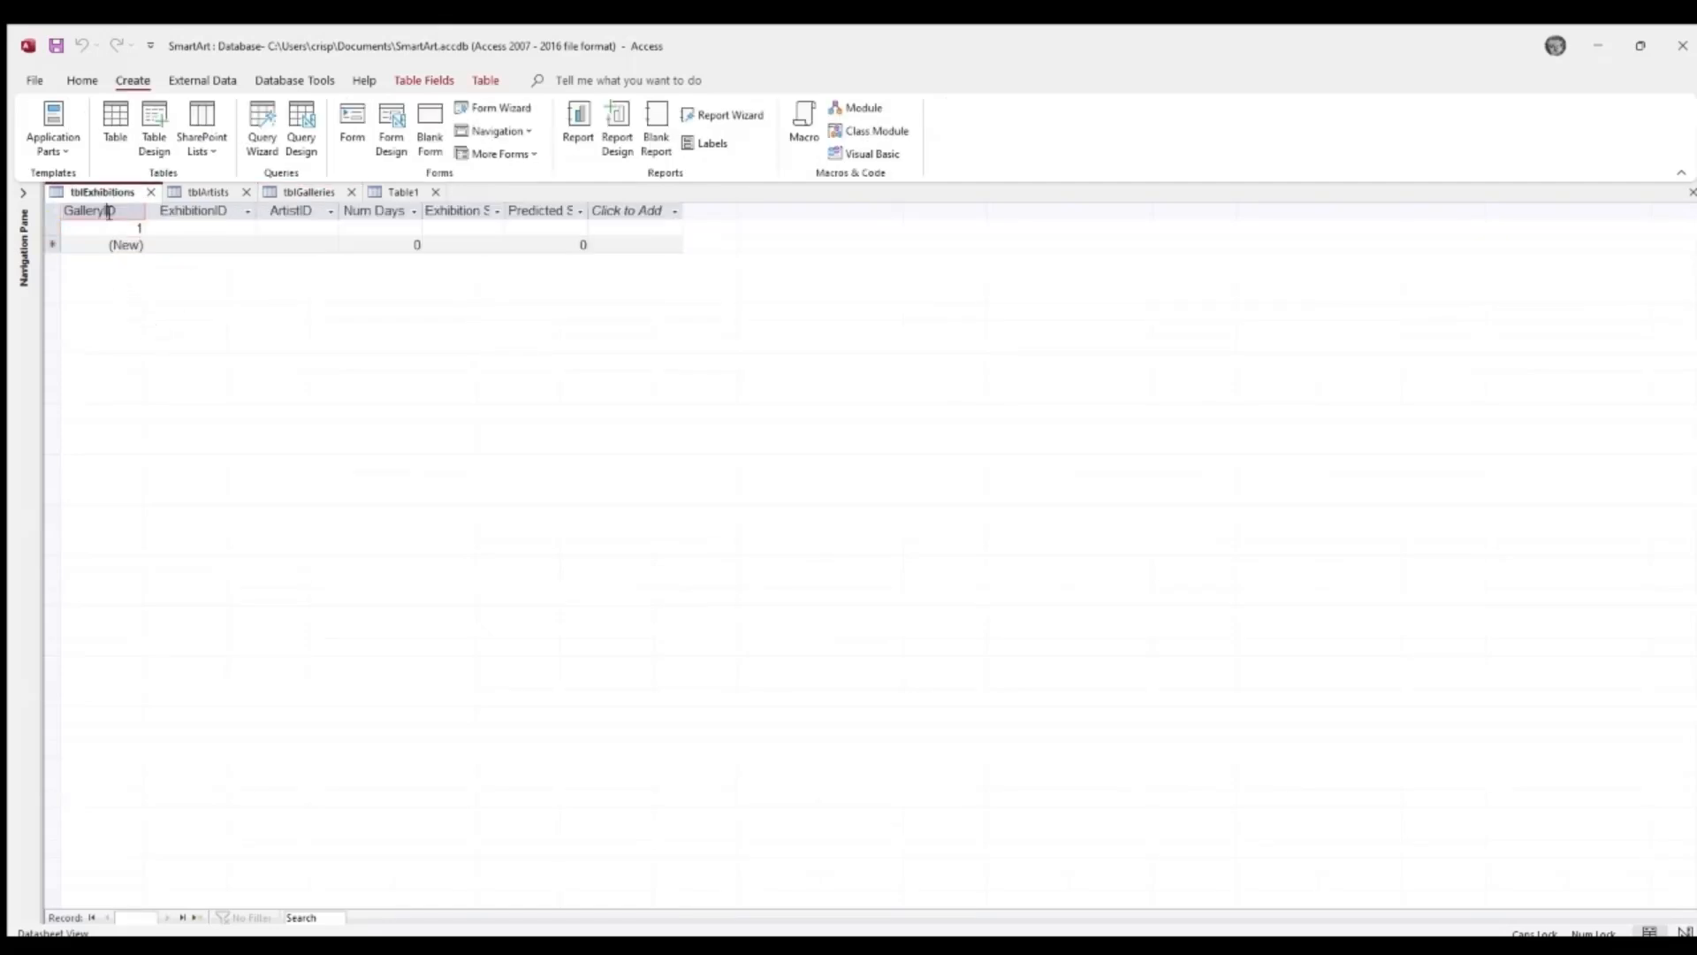
left_click_drag(105, 209, 65, 211)
key("BackSpace")
type("Exhibition")
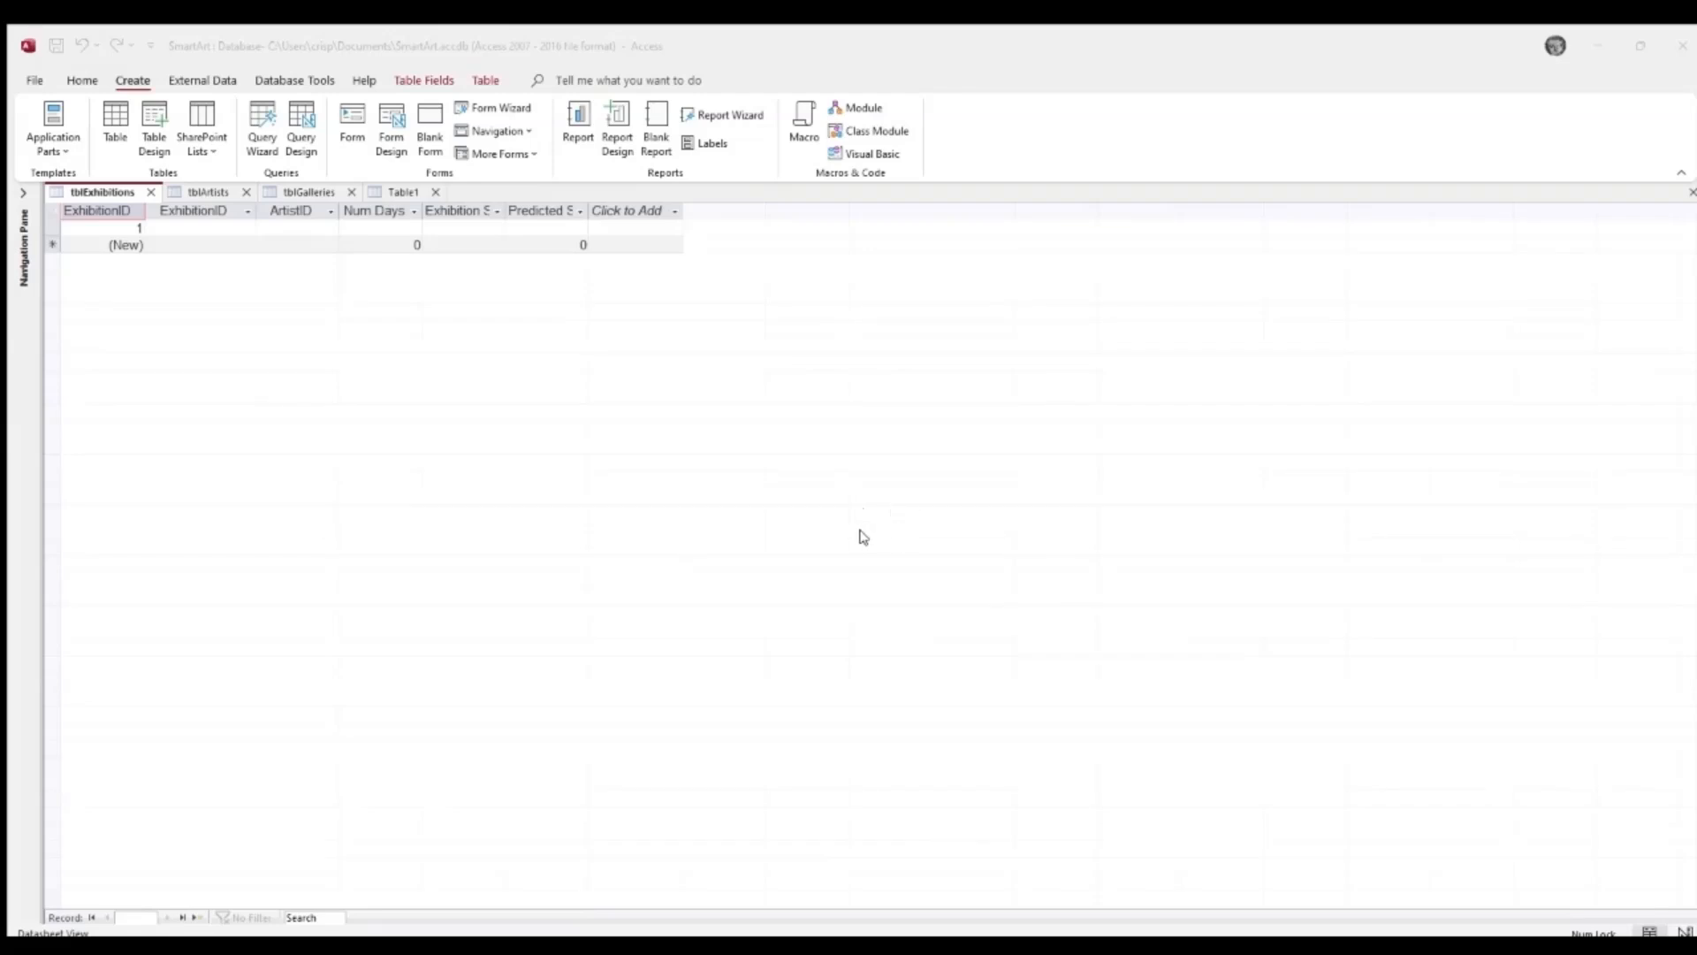
key("Escape")
- Rename the ExhibitionID field as GalleryID2 and the AutoNumber field GalleryID as ExhibitionID in tblExhibitions
left_click(193, 210)
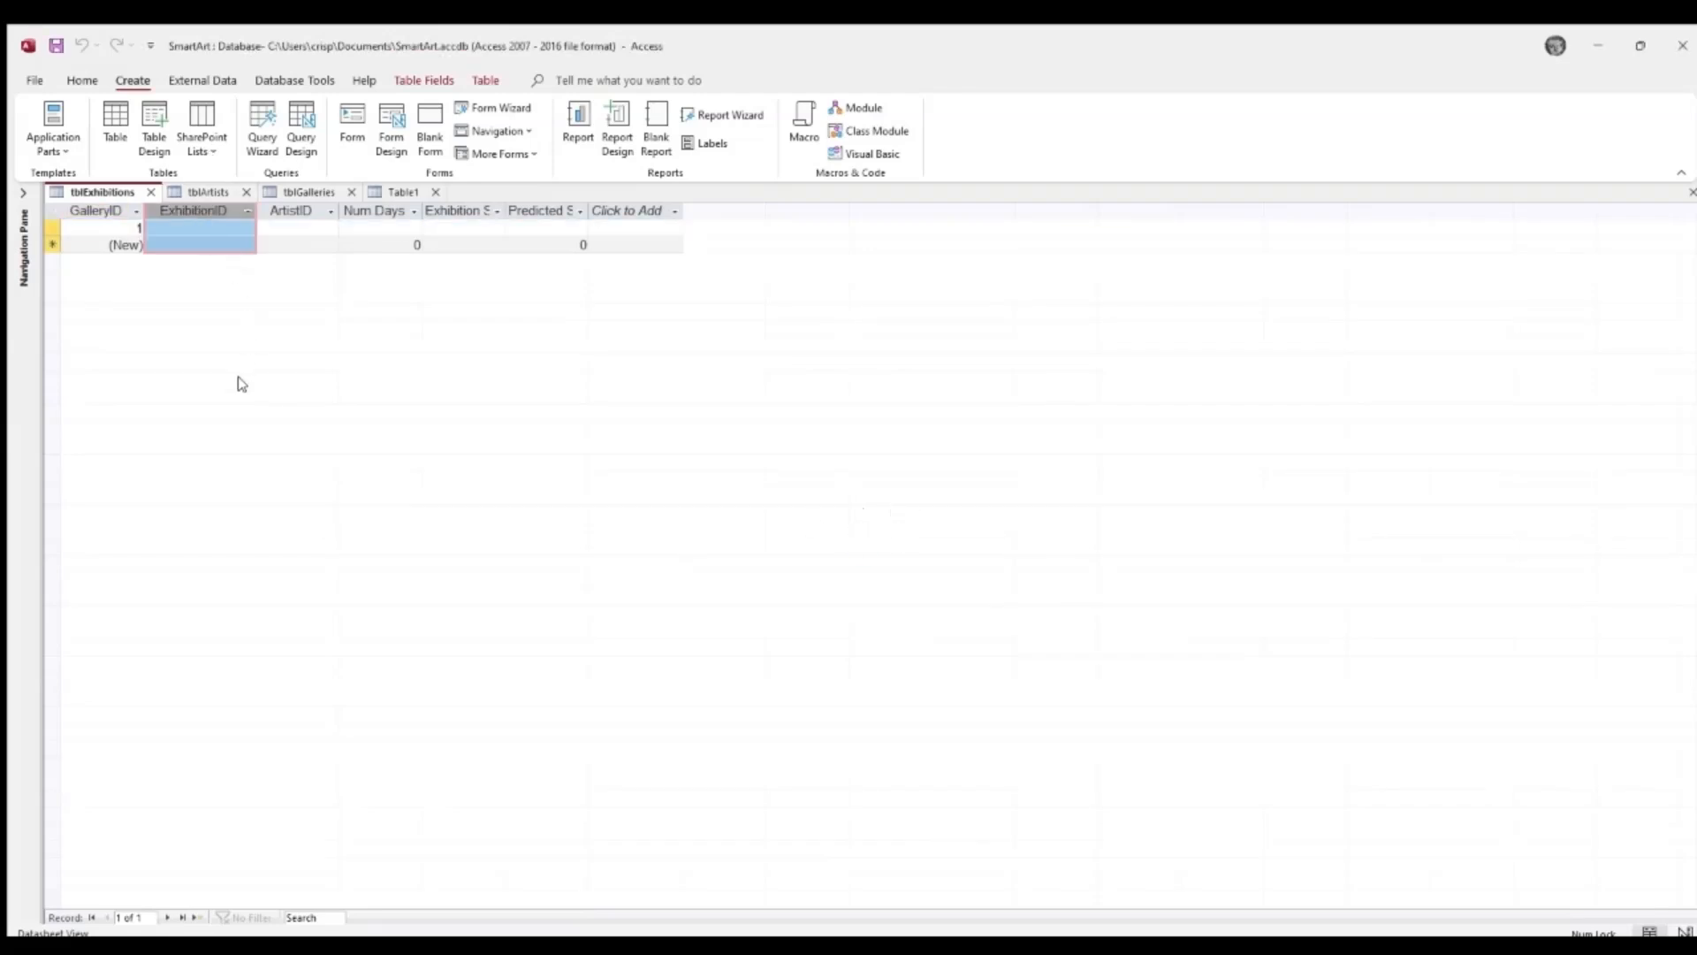
left_click(269, 546)
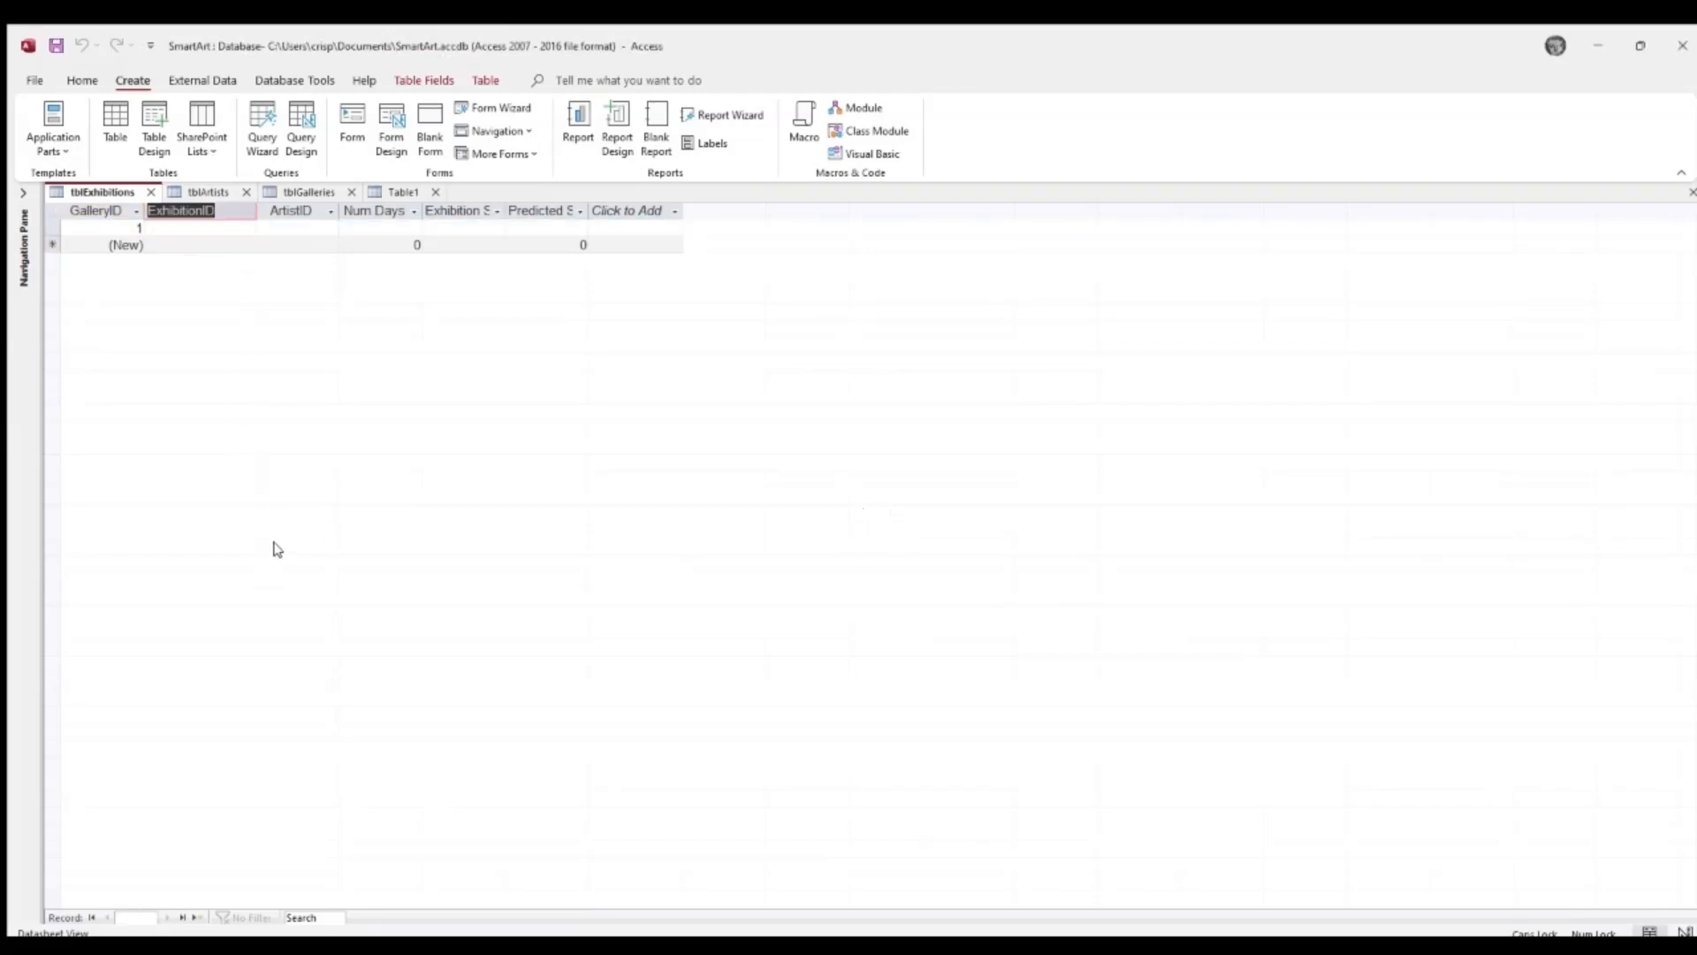
type("GalleryID2")
left_click(95, 210)
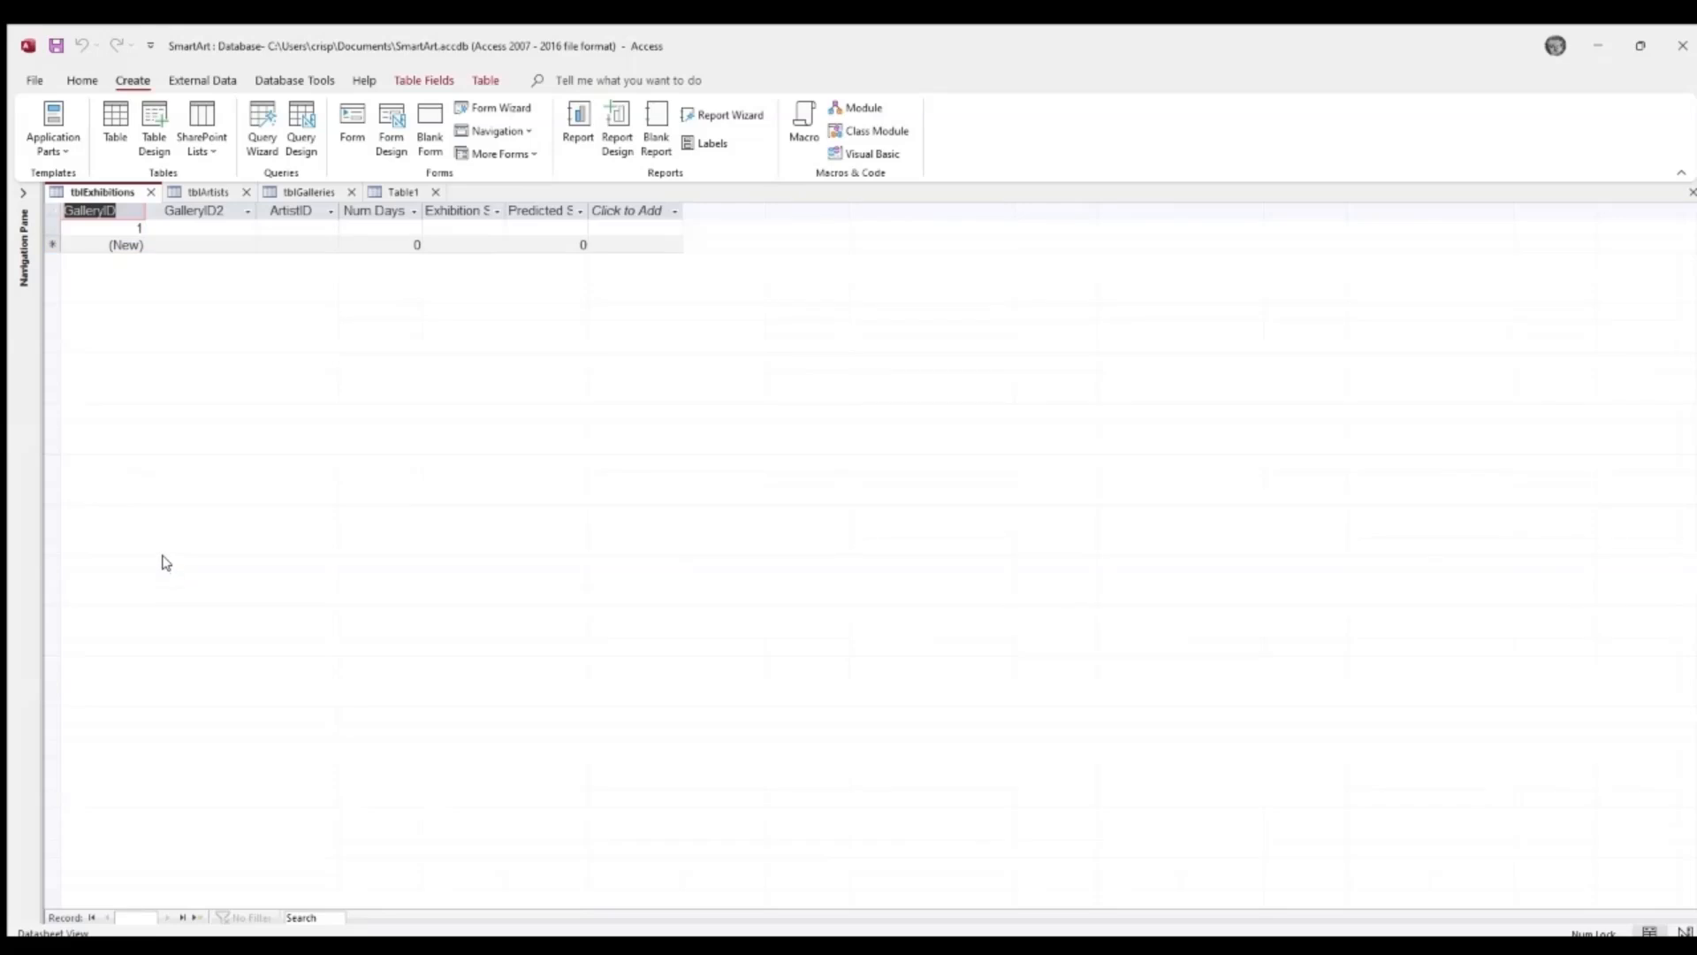
type("ExhibitionID")
key("Return")
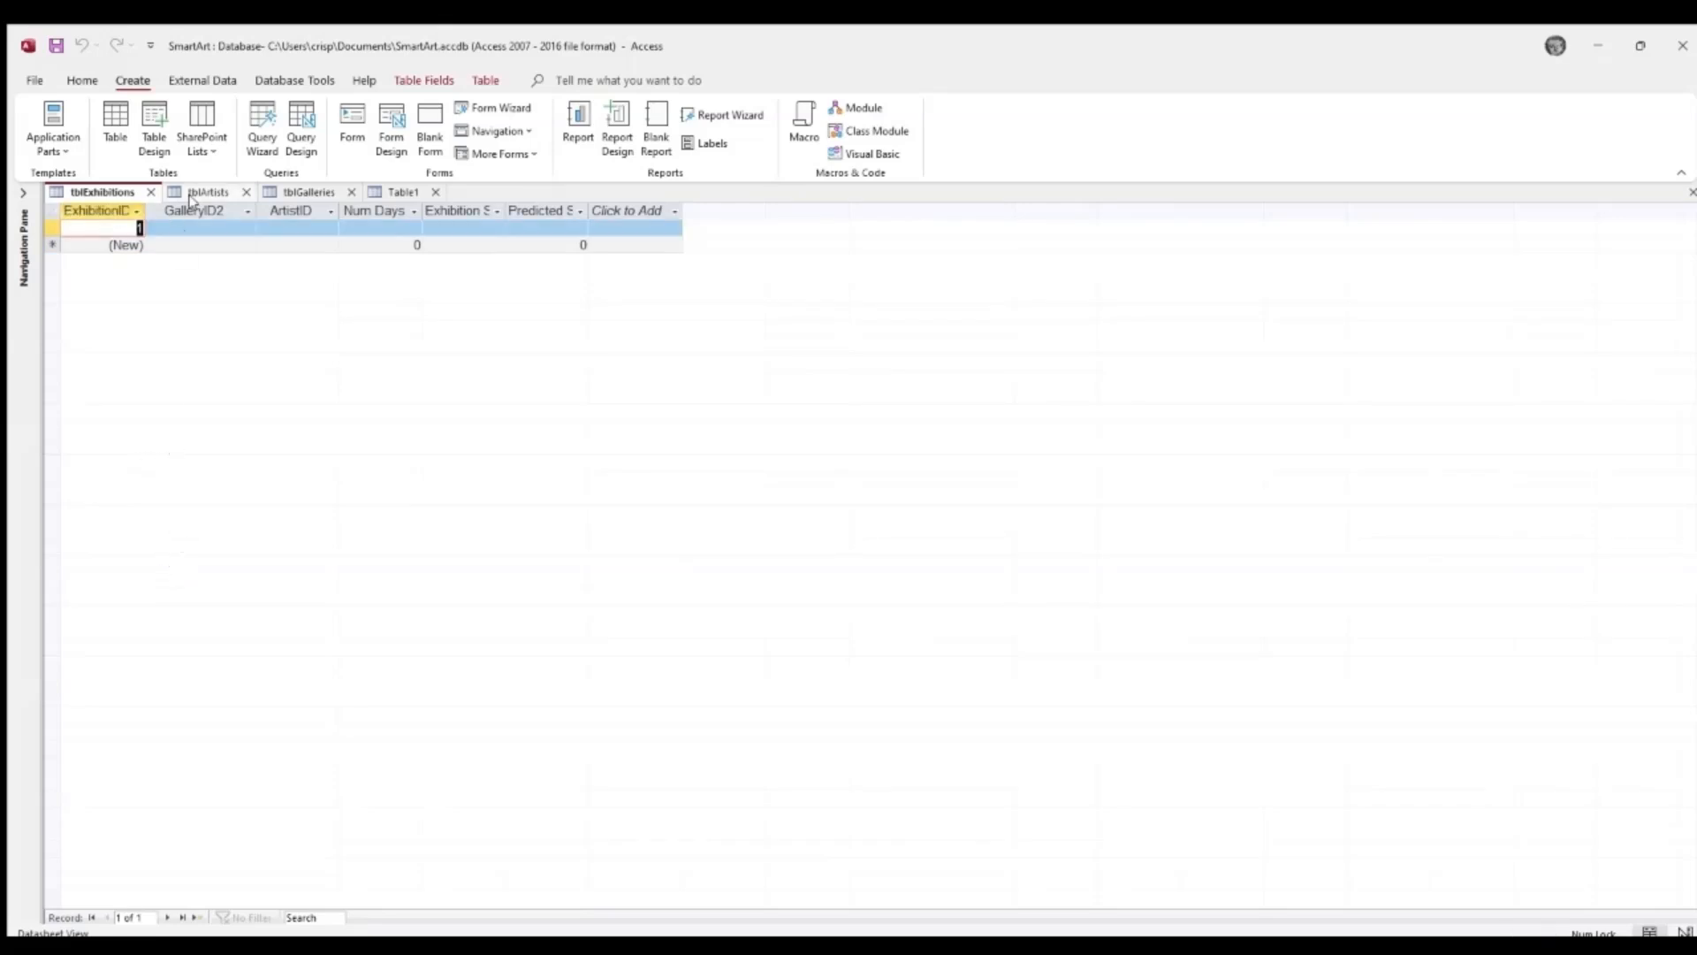
- Rename the GalleryID2 field of tblExhibitions as GalleryID
left_click(201, 208)
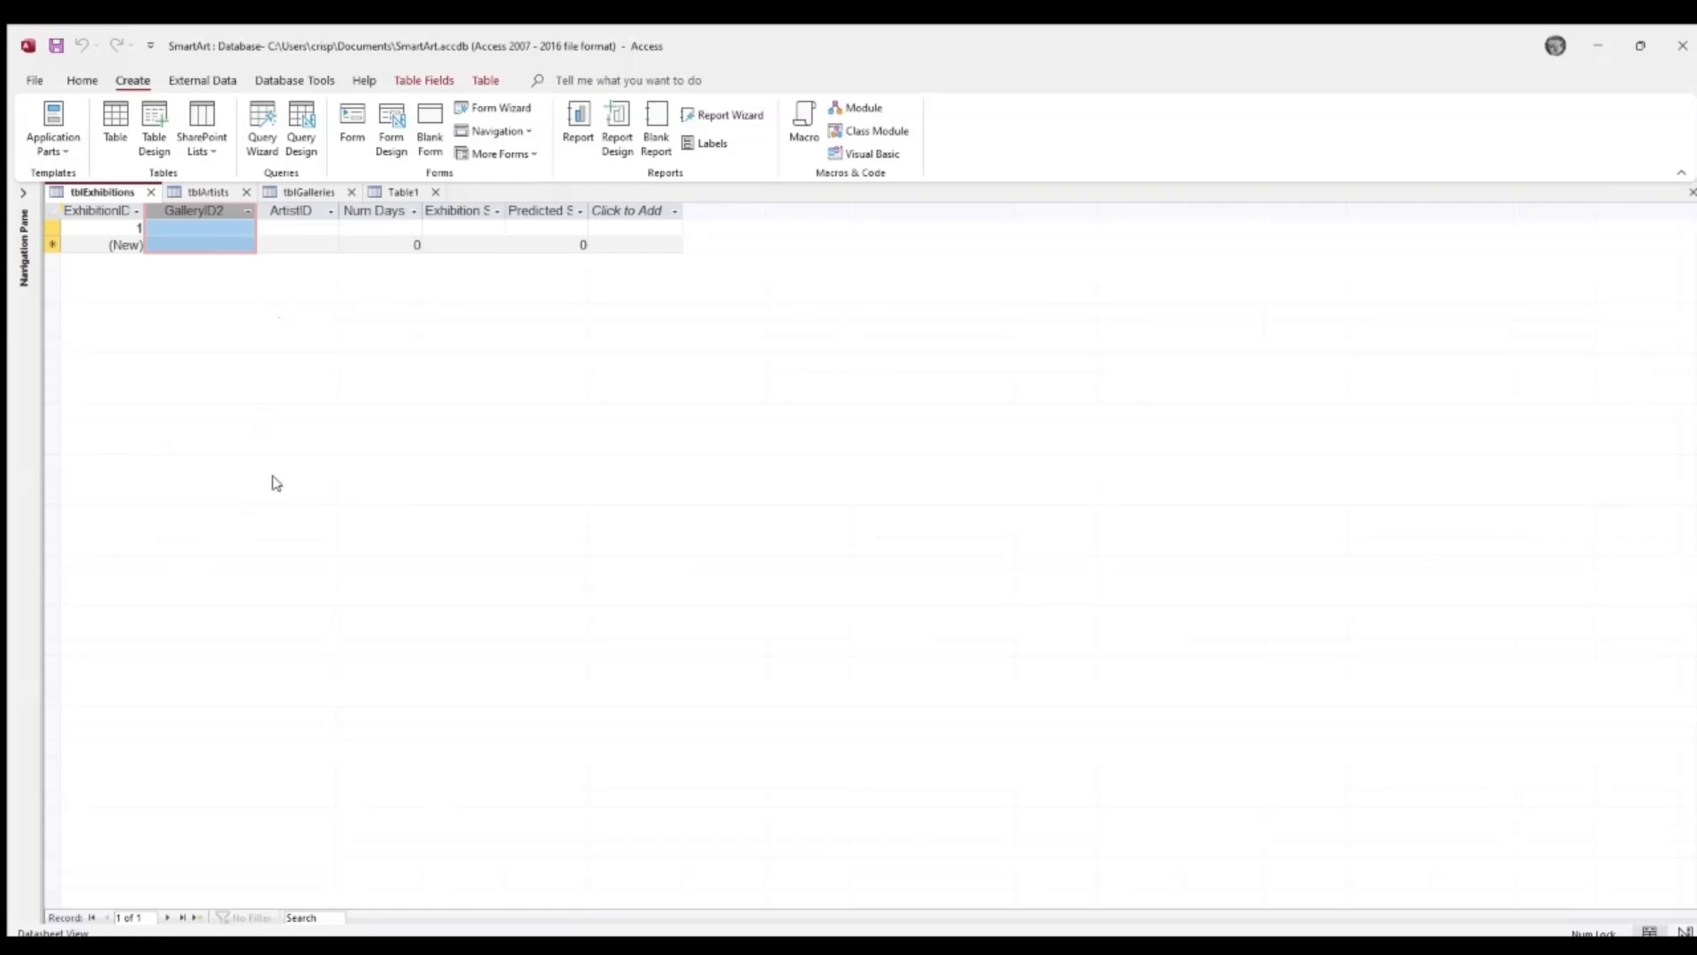
left_click(225, 210)
key("BackSpace")
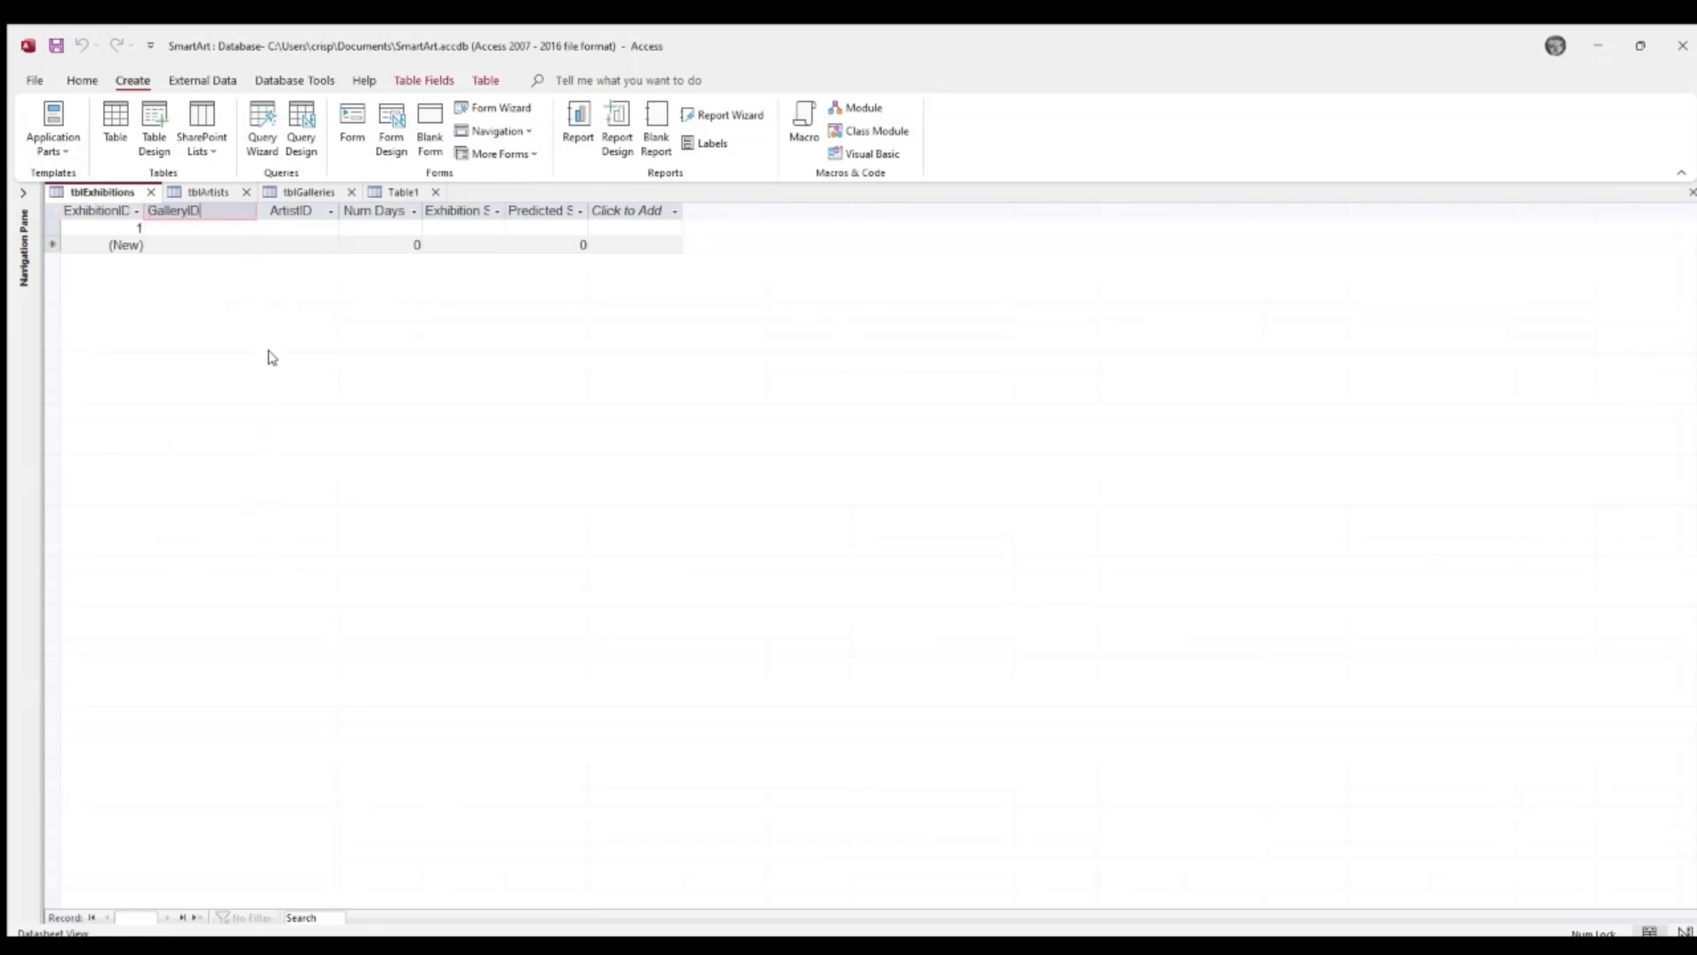
key("Return")
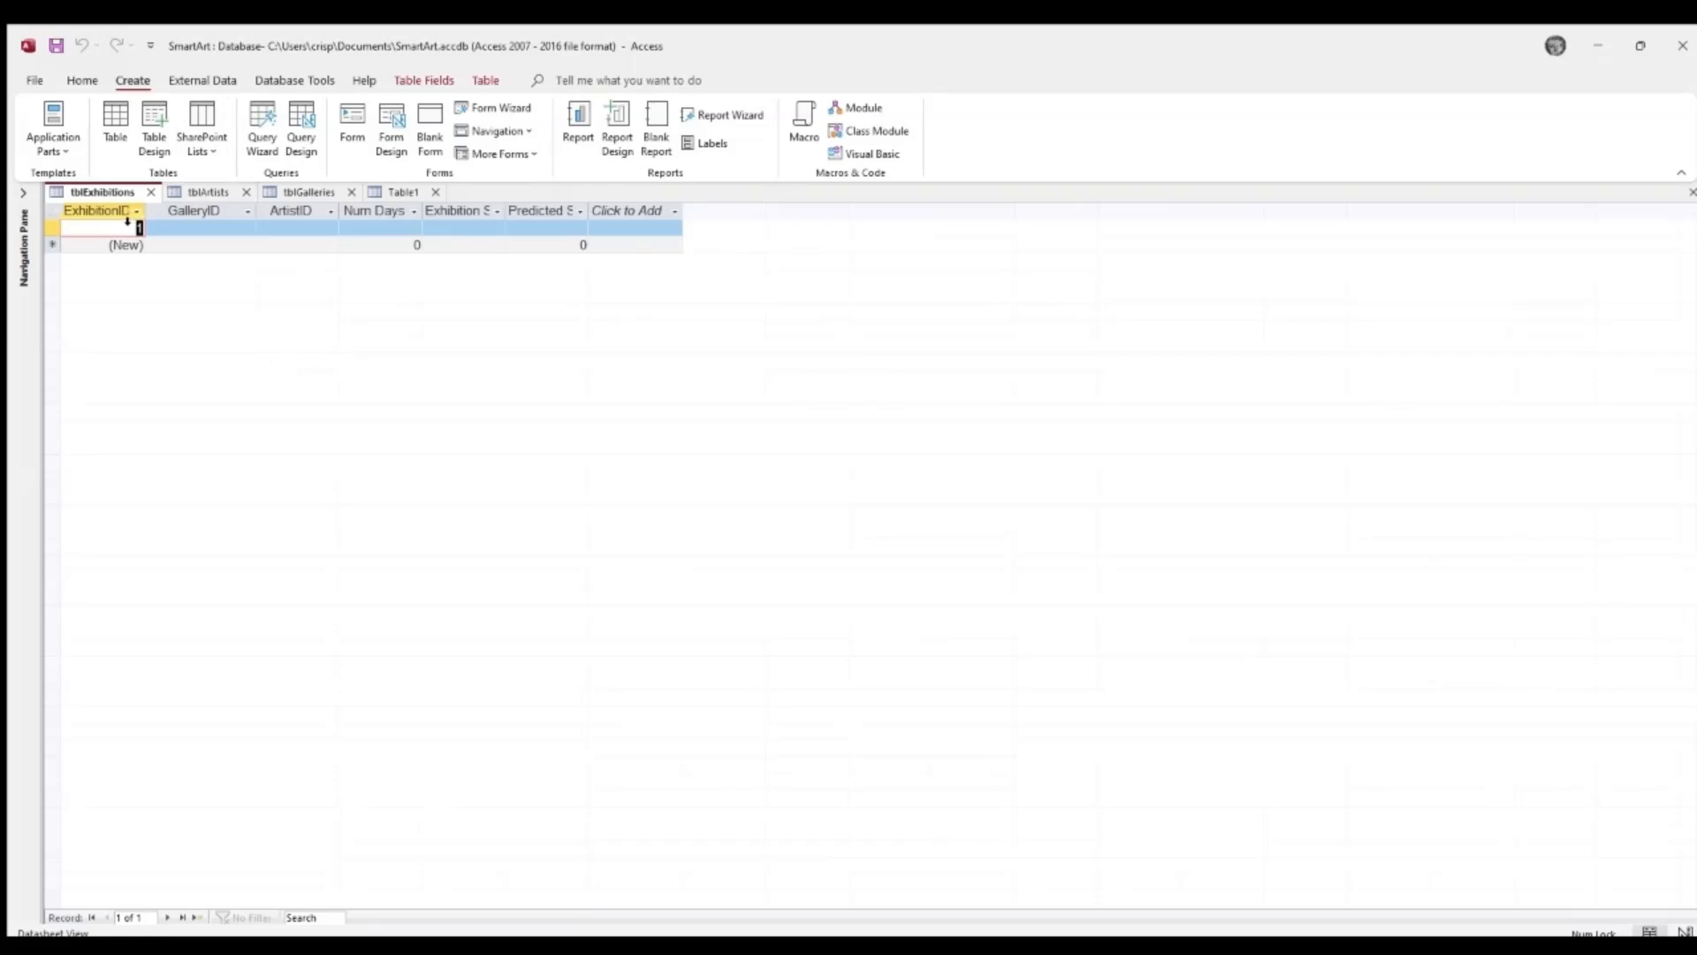
- Examine the GalleryID and ArtistID fields of tblExhibitions against the fields of tblArtists and tblGalleries
left_click(202, 213)
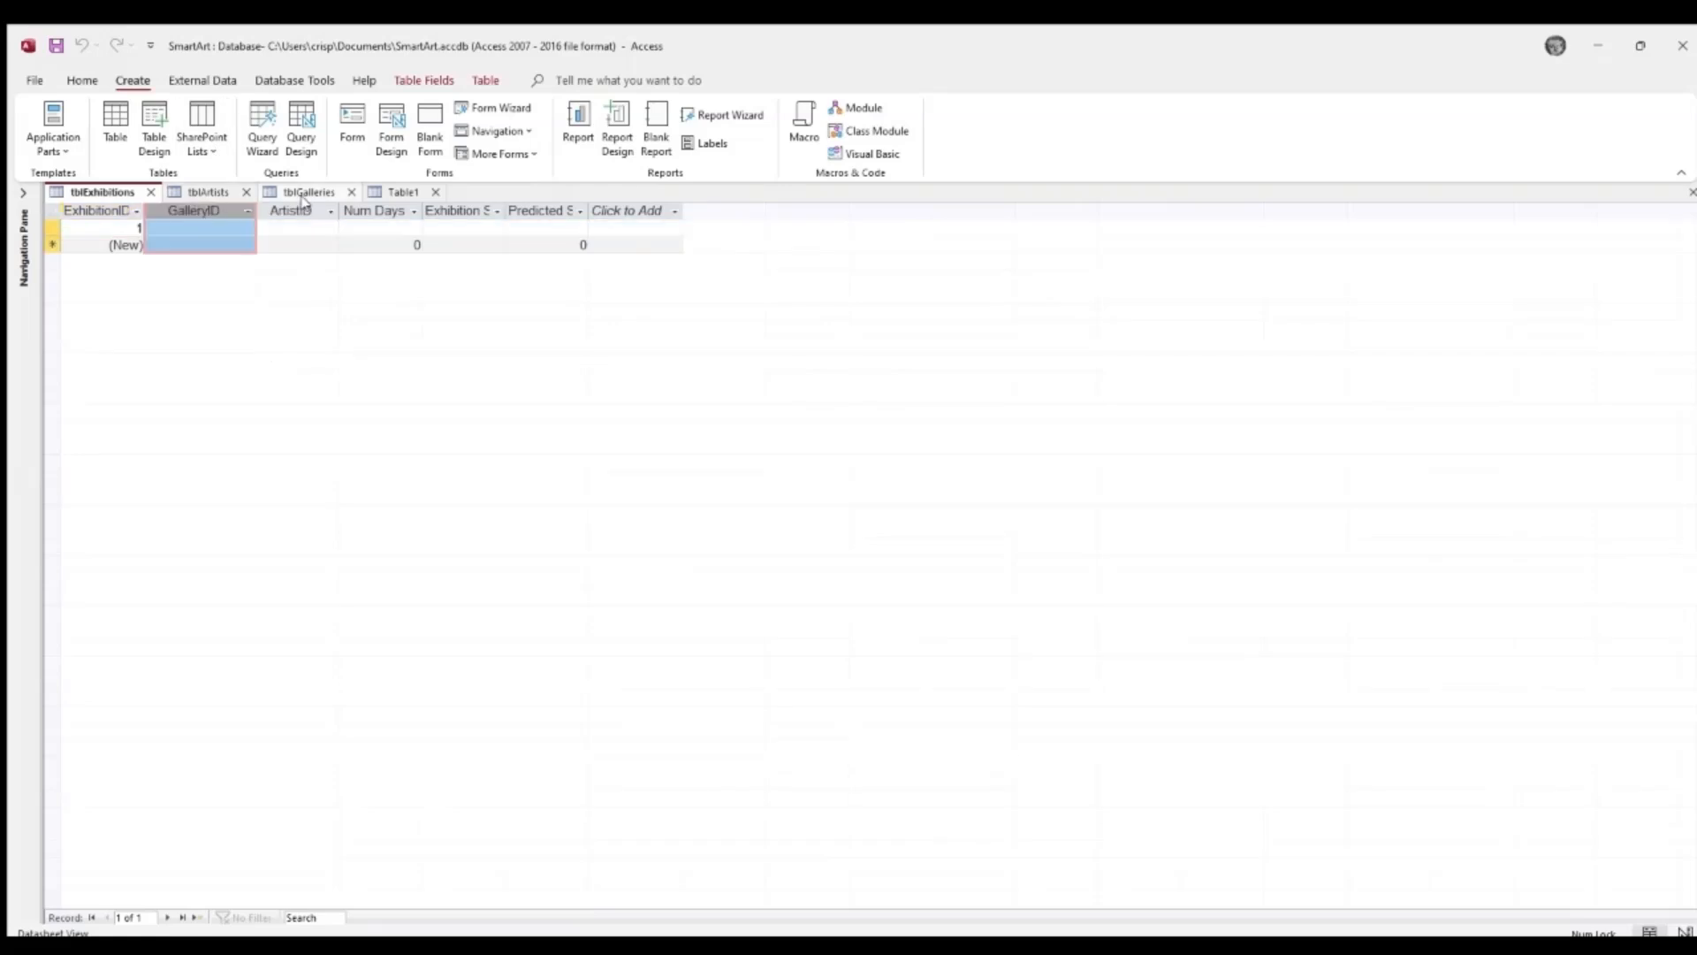
left_click(318, 210)
left_click_drag(318, 210, 284, 215)
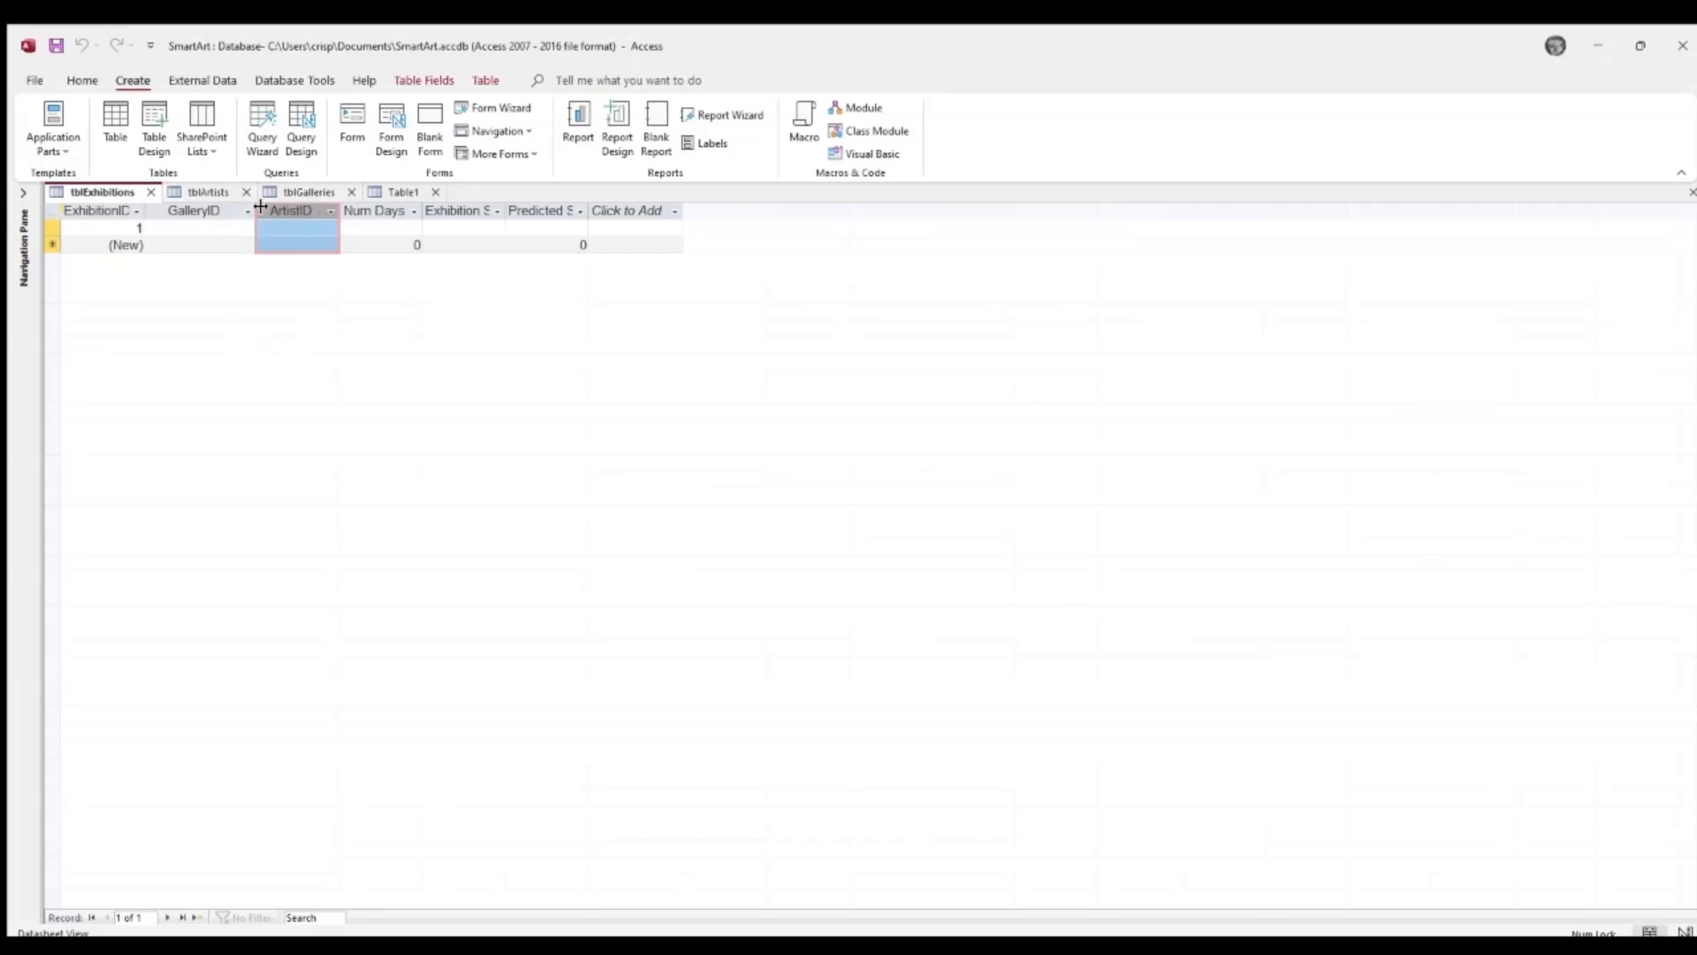
left_click(225, 207)
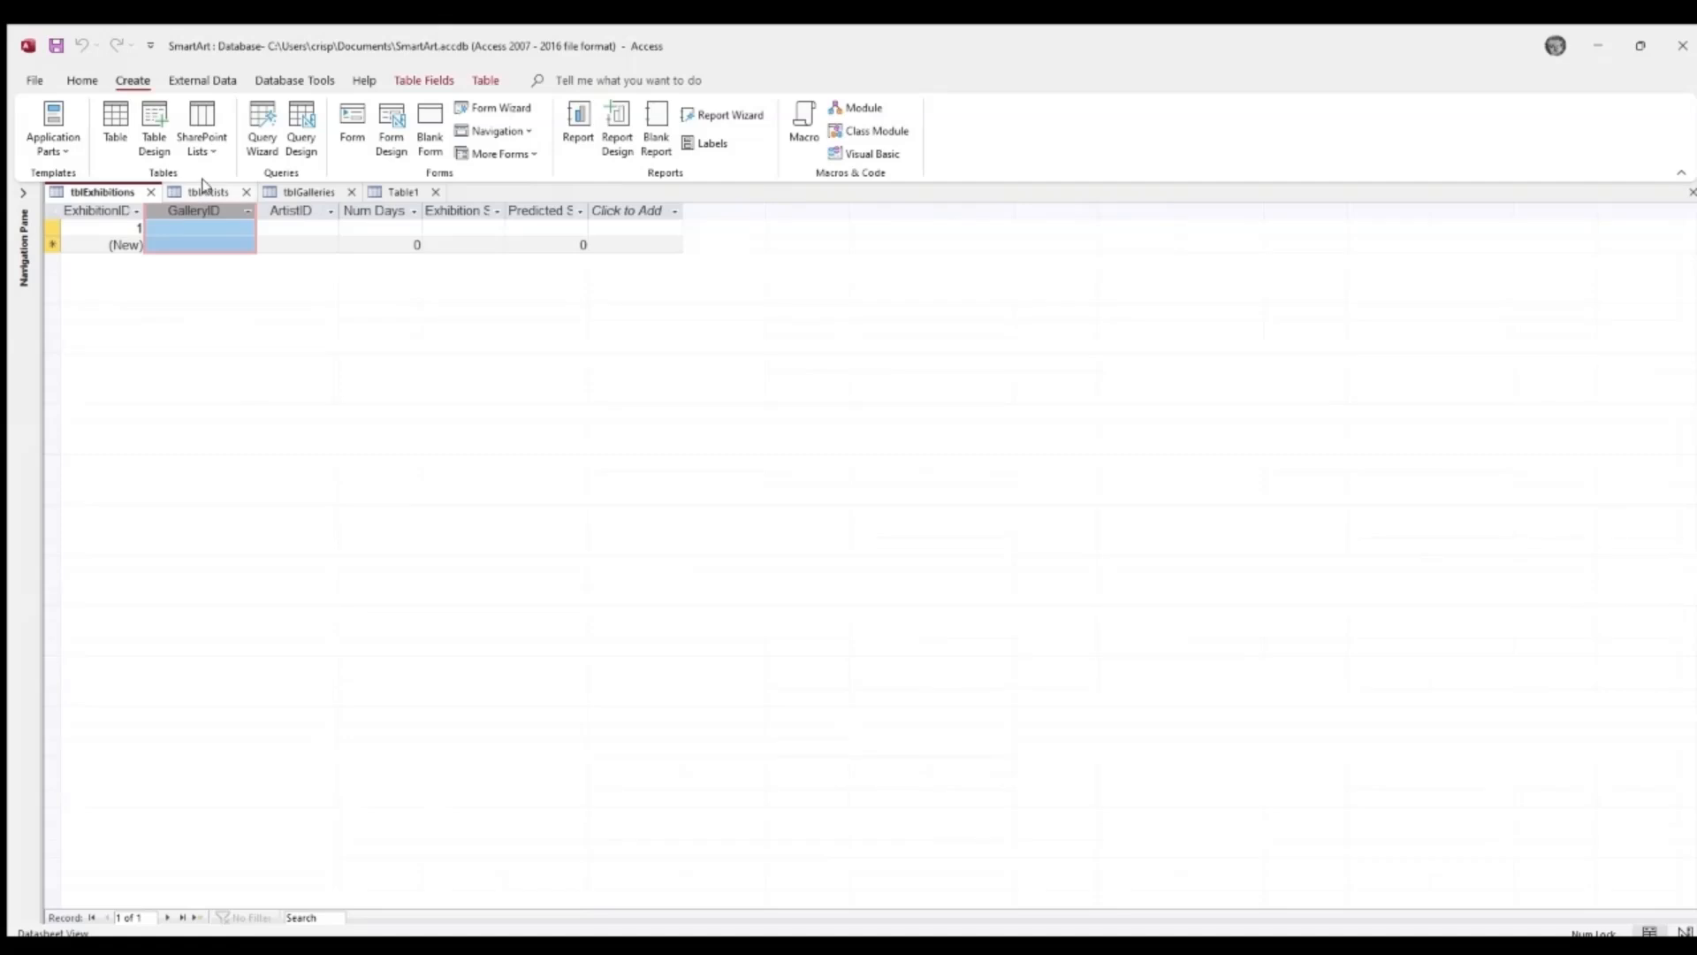
left_click(204, 188)
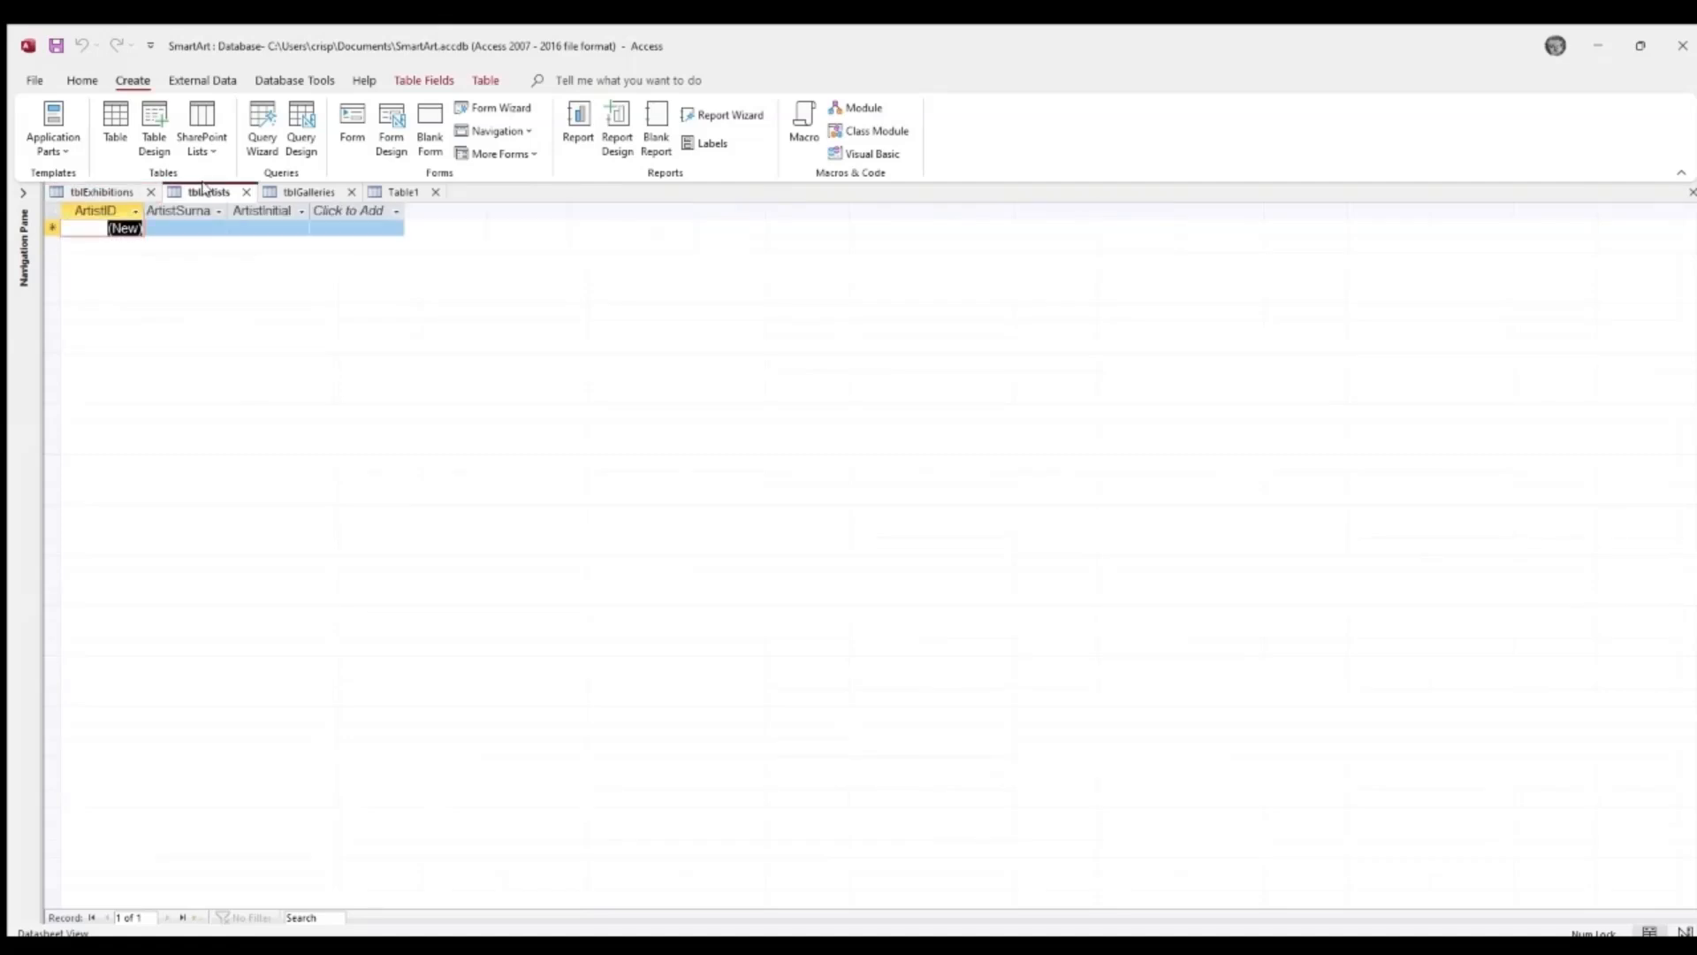
left_click(294, 187)
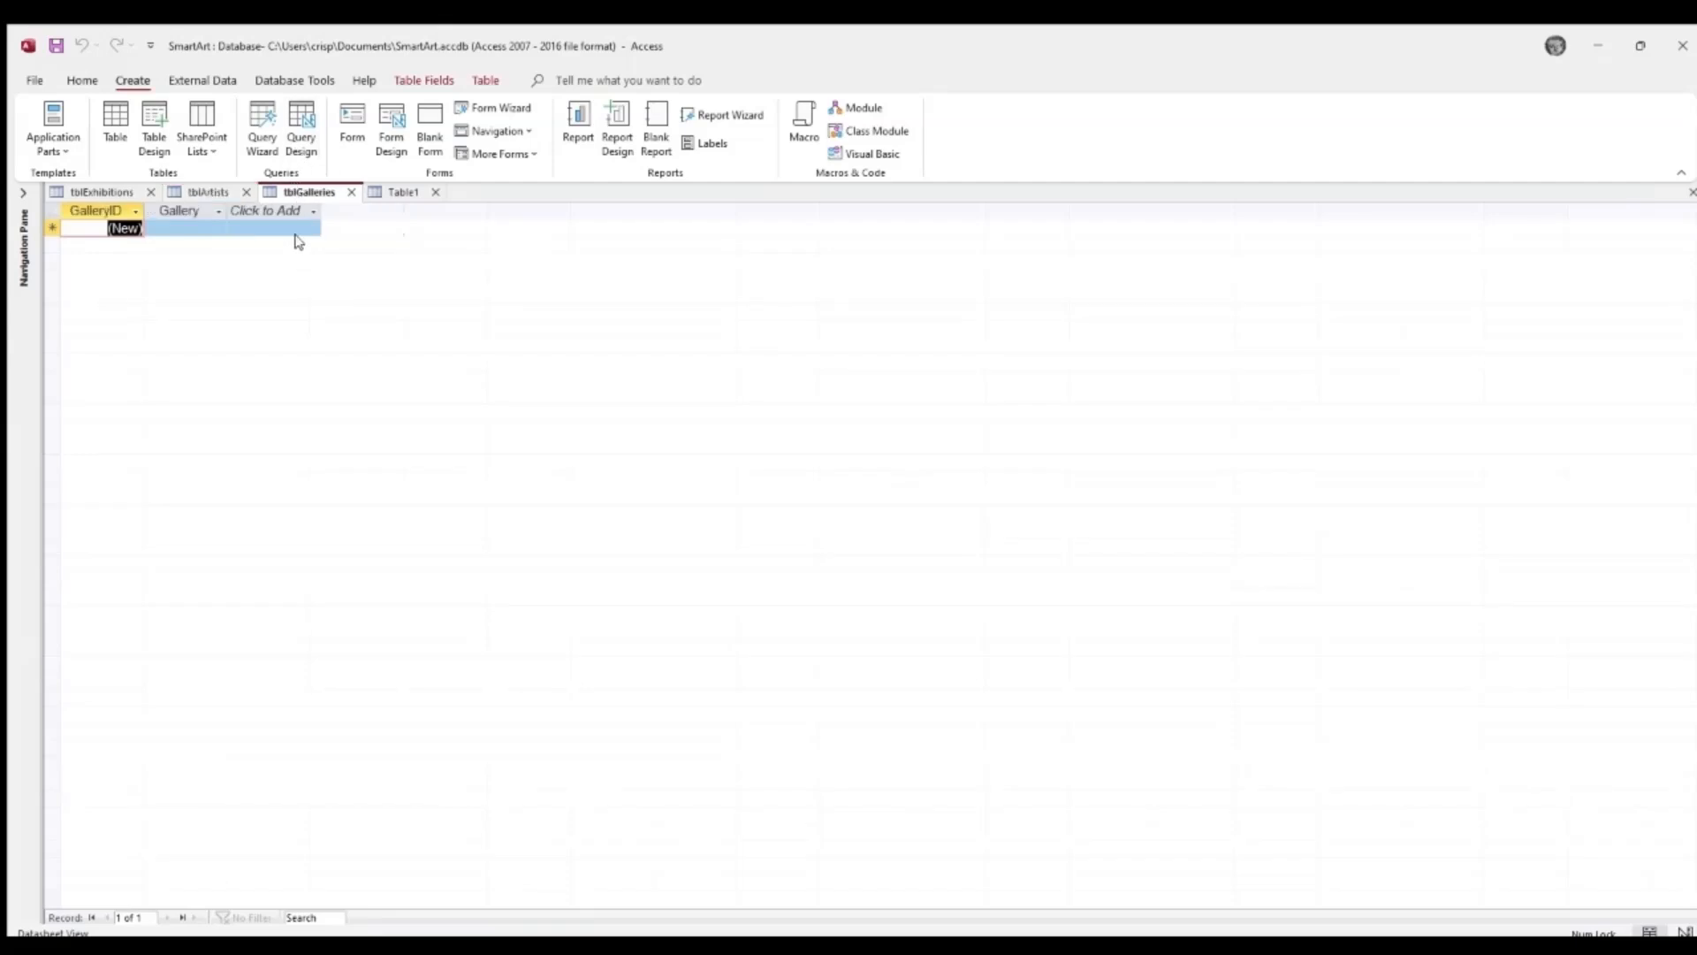
key("Tab")
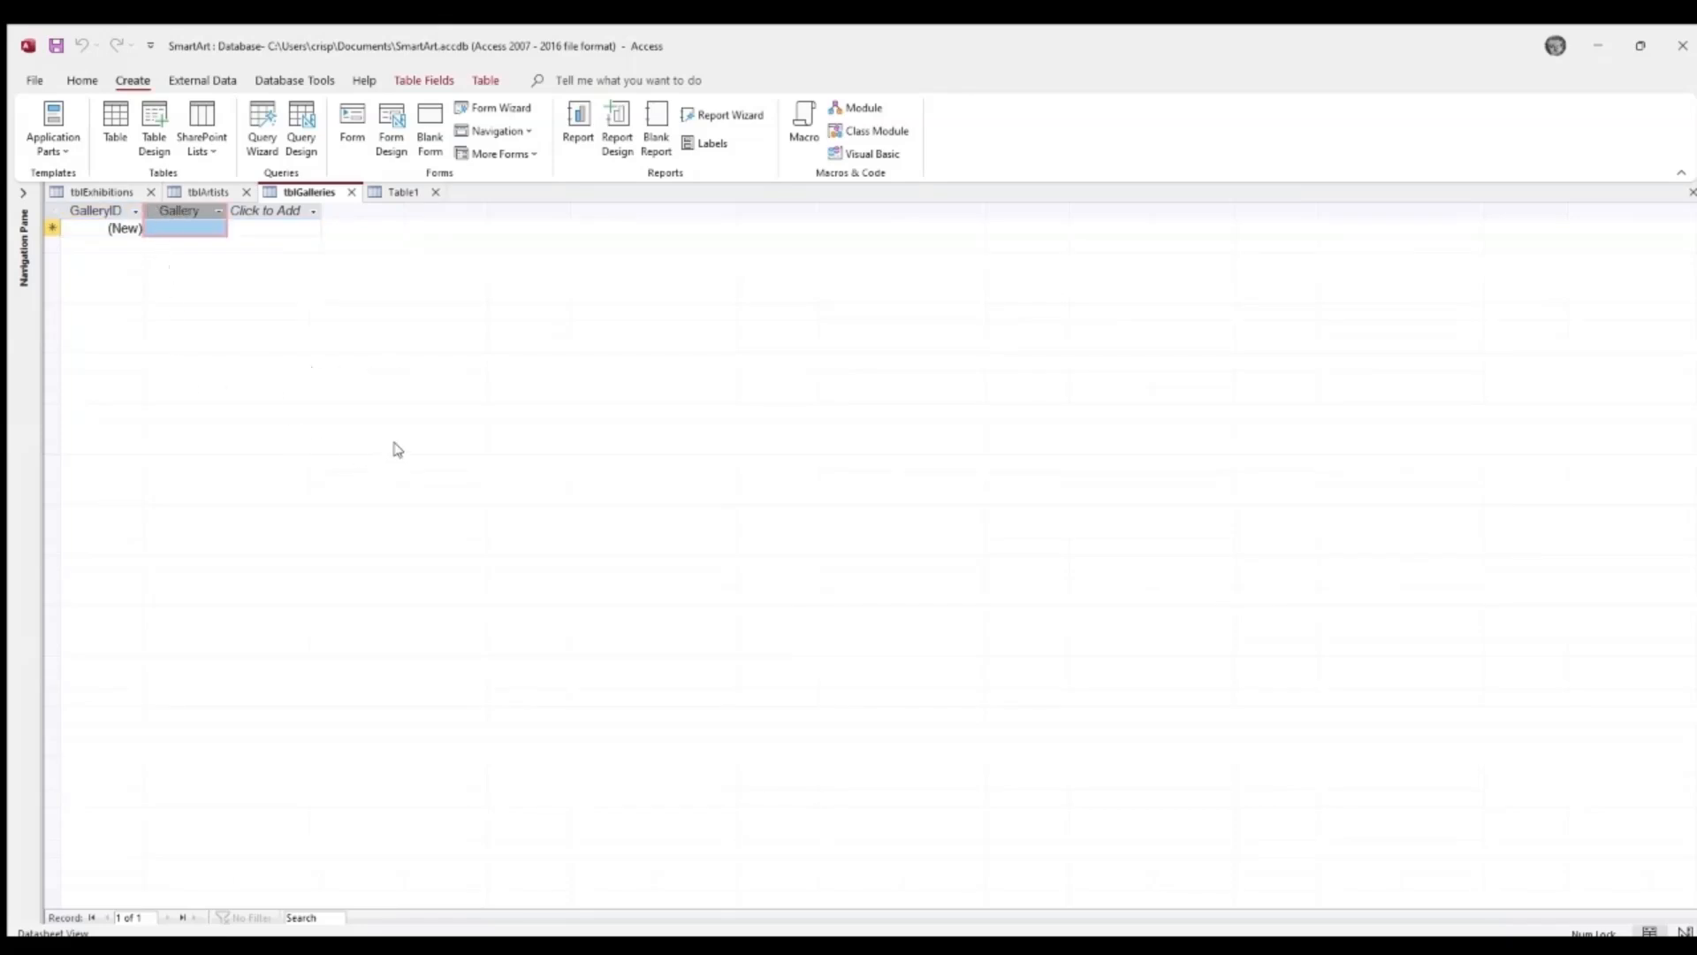
- Add a Number field named GalleryTypeID after Gallery in tblGalleries and widen its column to show the full name
key("Tab")
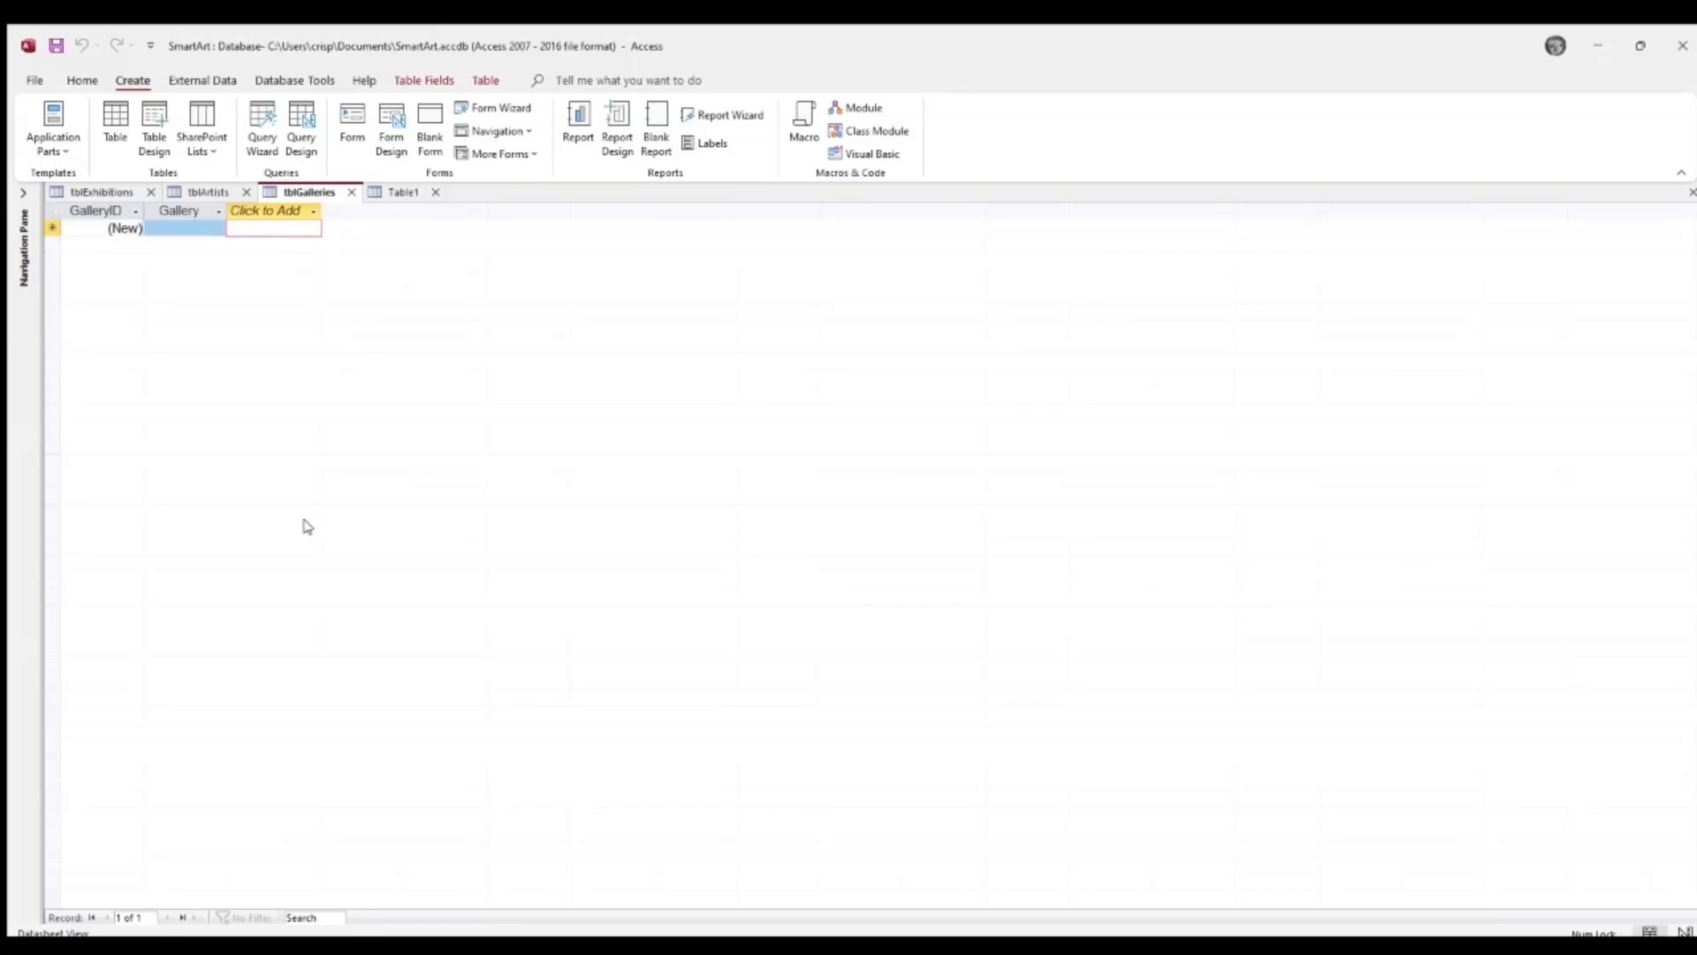
left_click(294, 253)
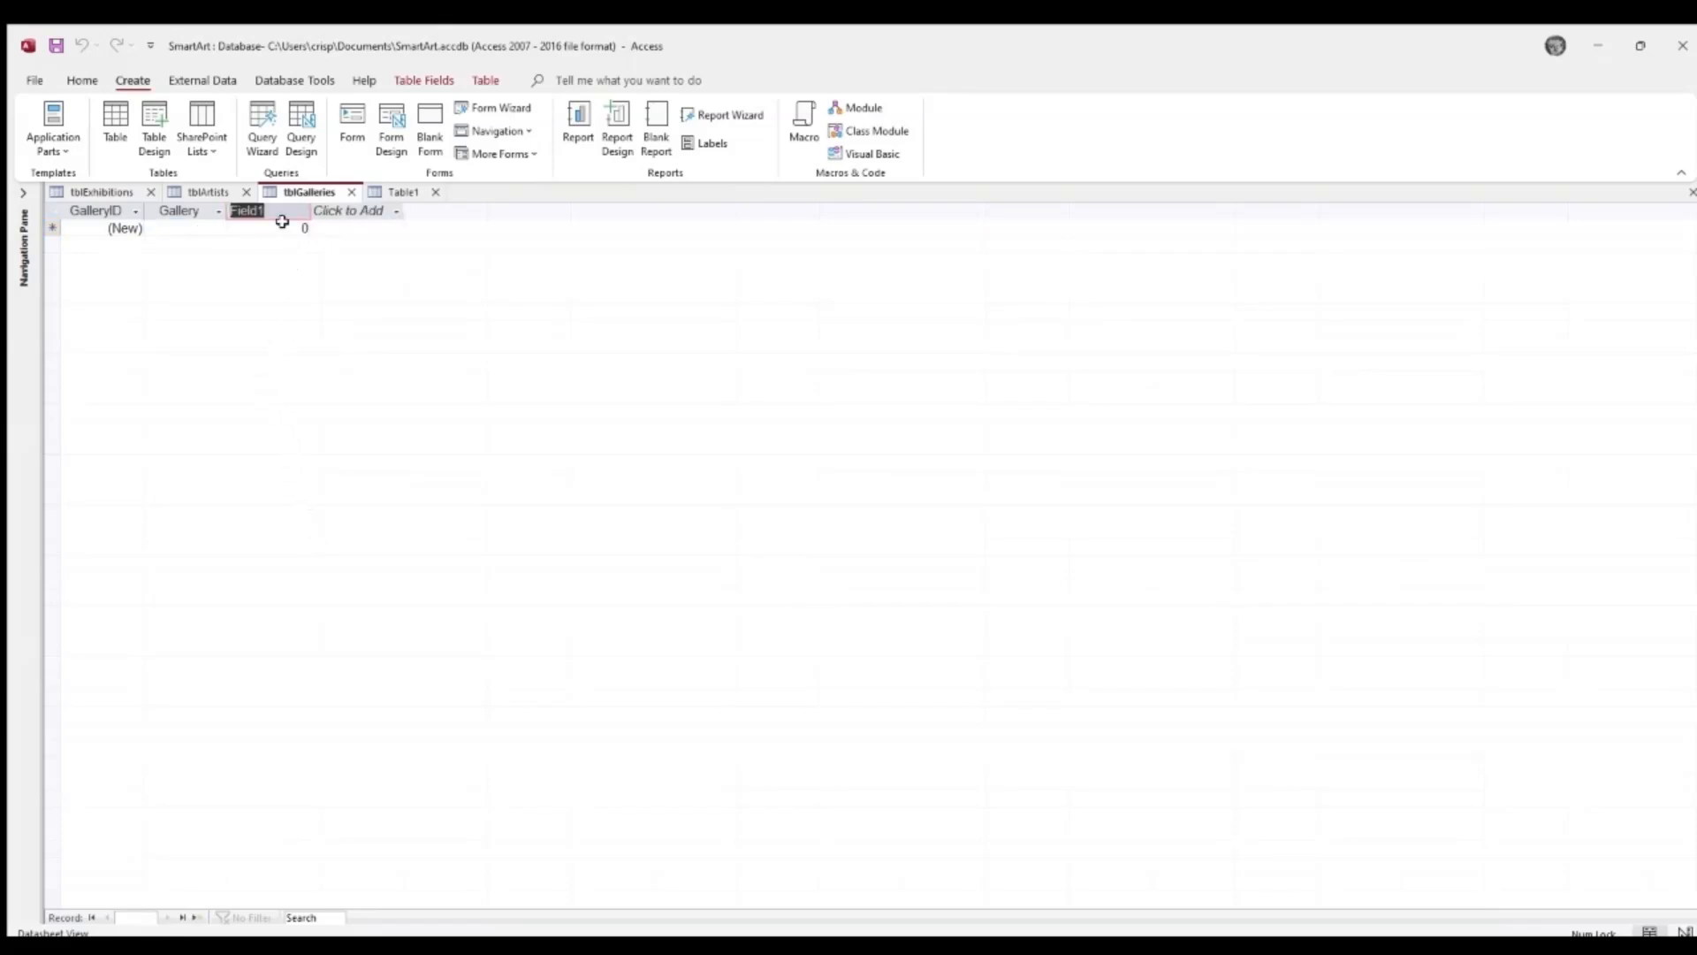
key("Caps_Lock")
type("G")
key("Caps_Lock")
type("allery")
key("Caps_Lock")
type("T")
key("Caps_Lock")
type("ype")
key("Caps_Lock")
type("ID")
key("Caps_Lock")
key("Return")
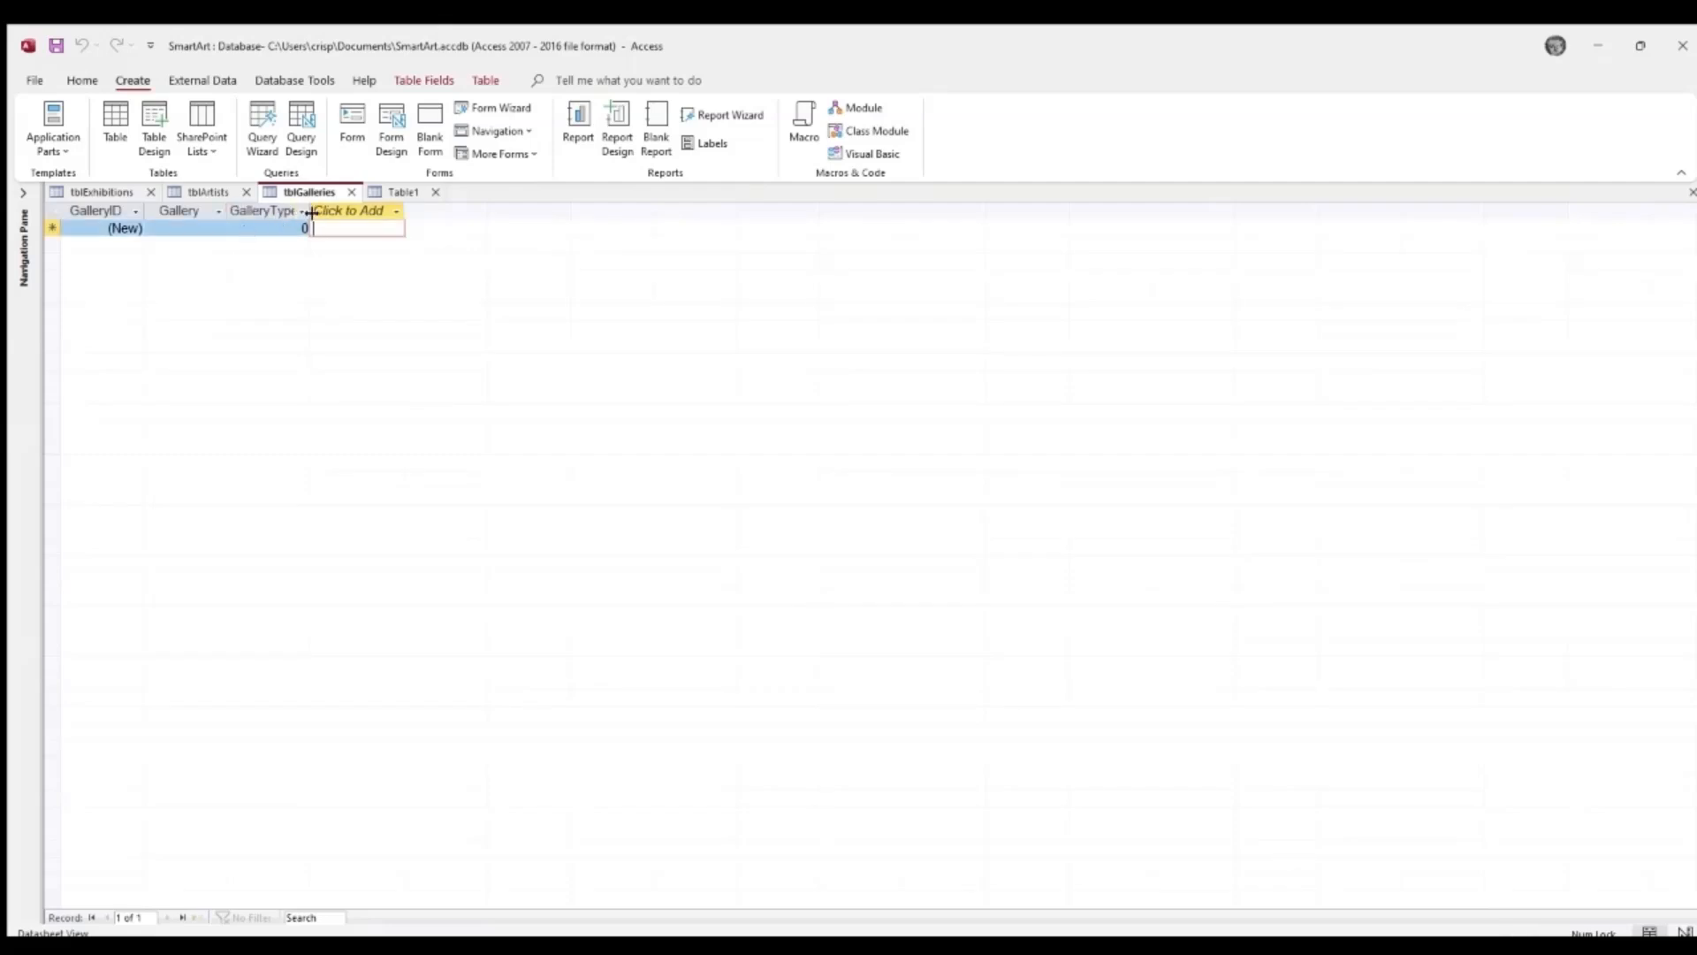
left_click_drag(311, 219, 379, 221)
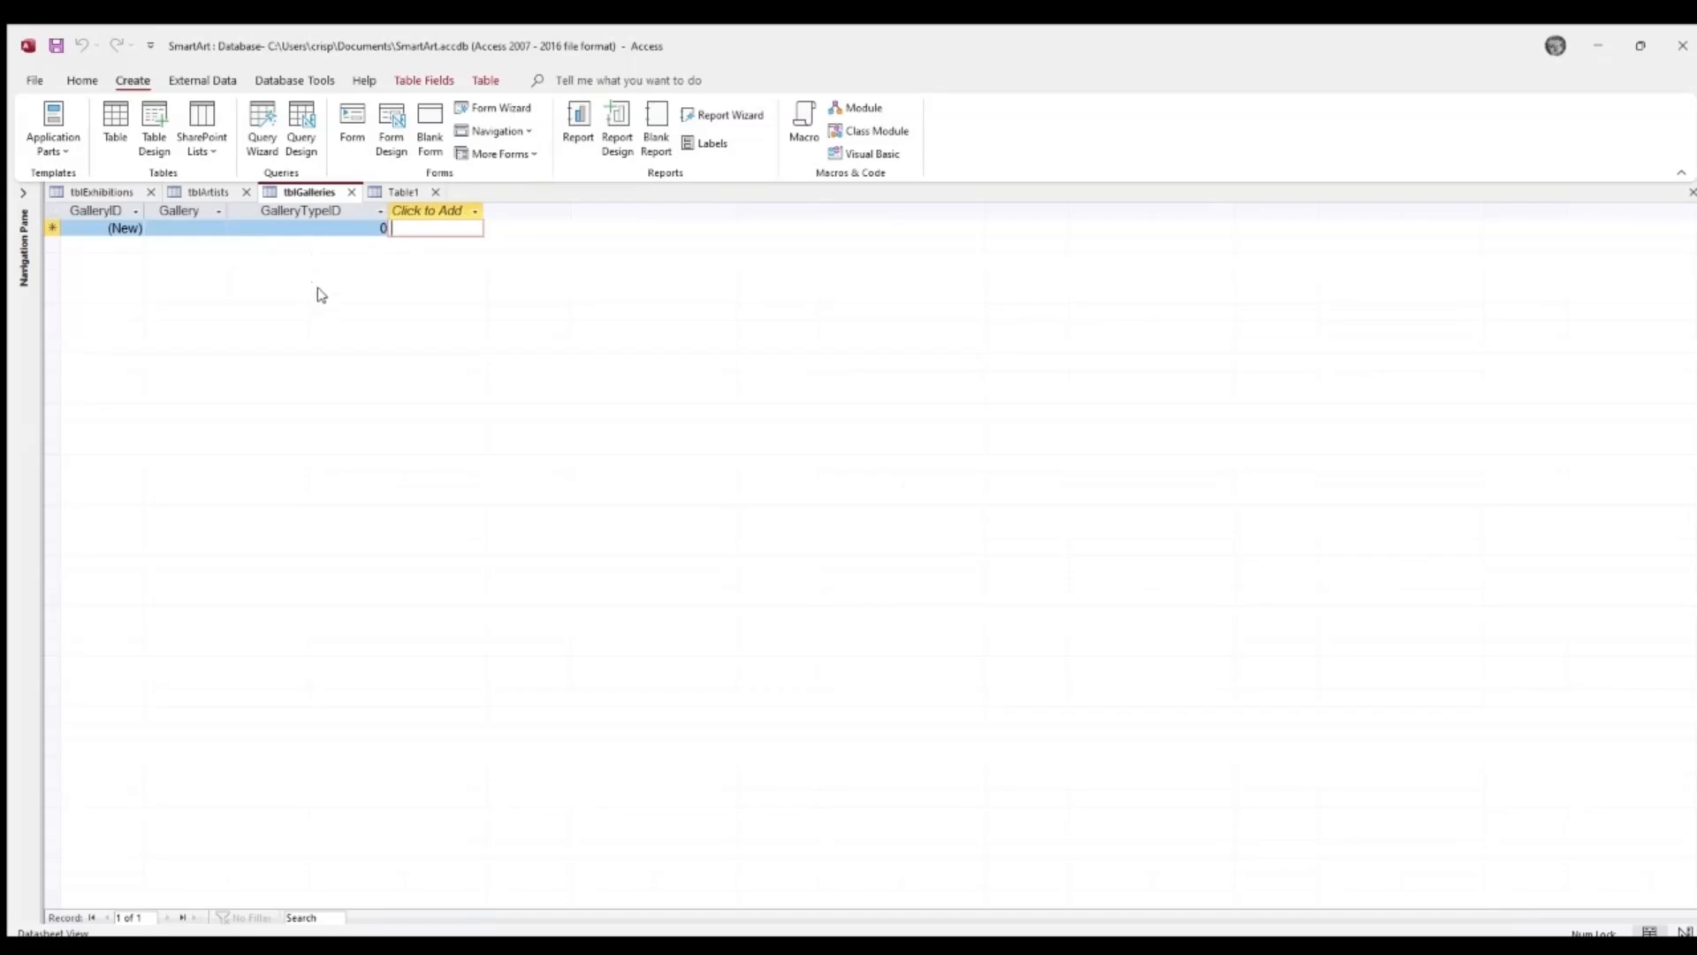
- Save the gallery type table as tblGalleryTypes and widen its GalleryType column
left_click(403, 192)
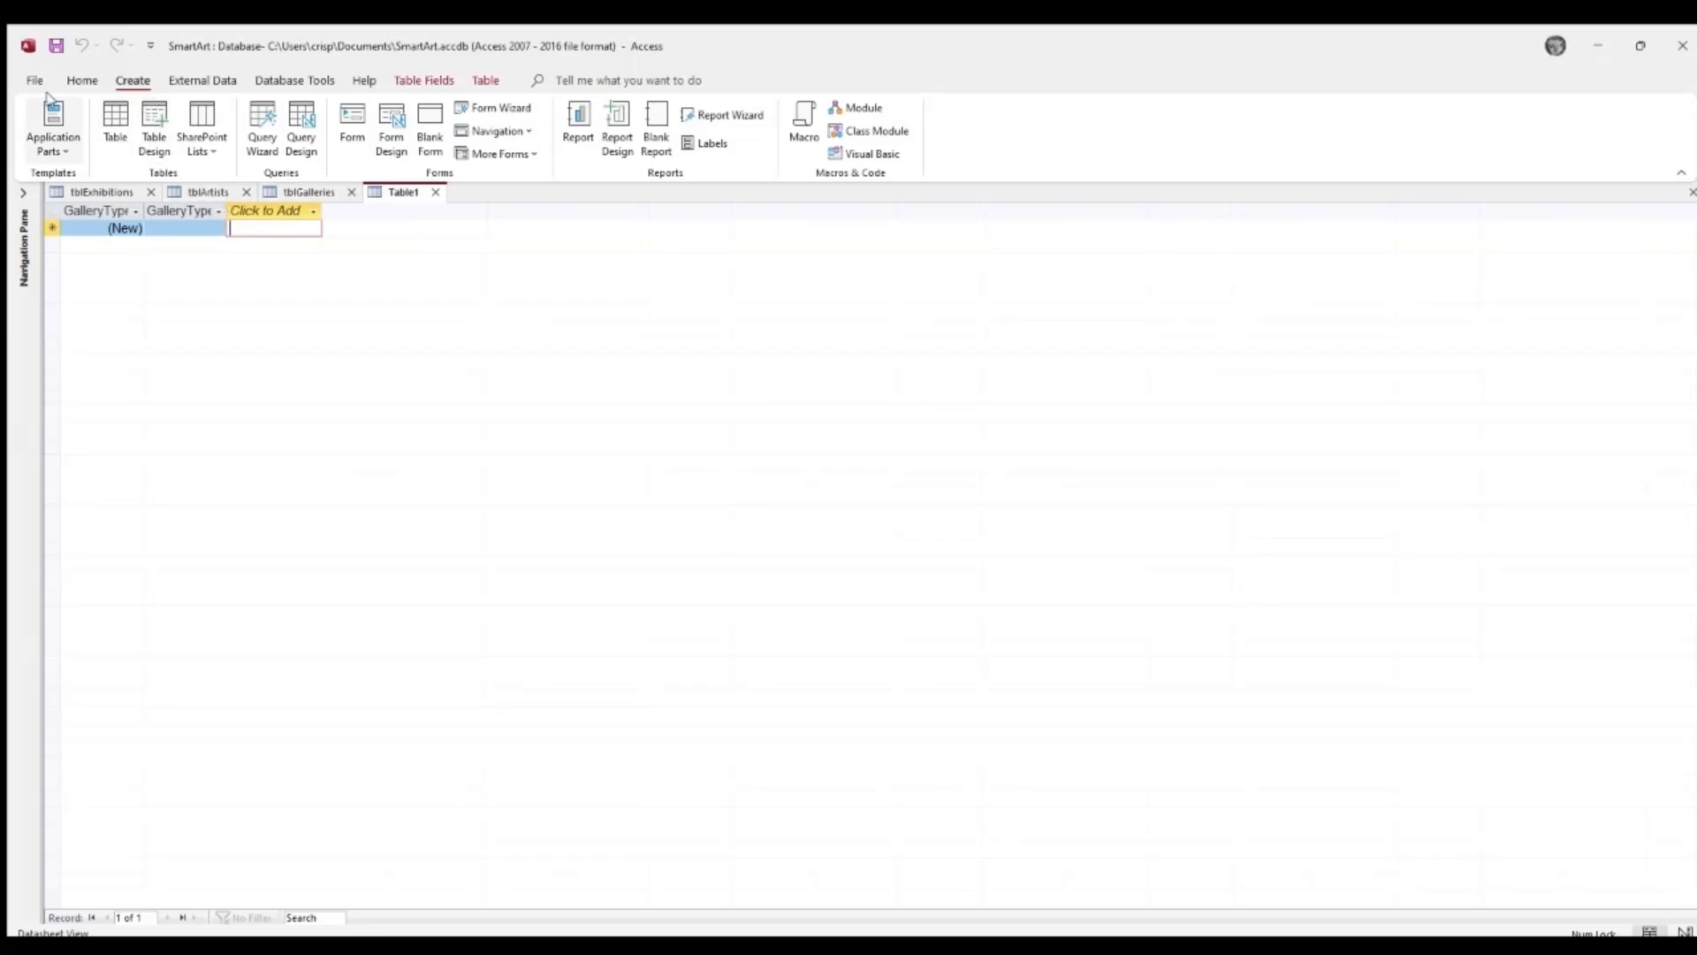
left_click(436, 192)
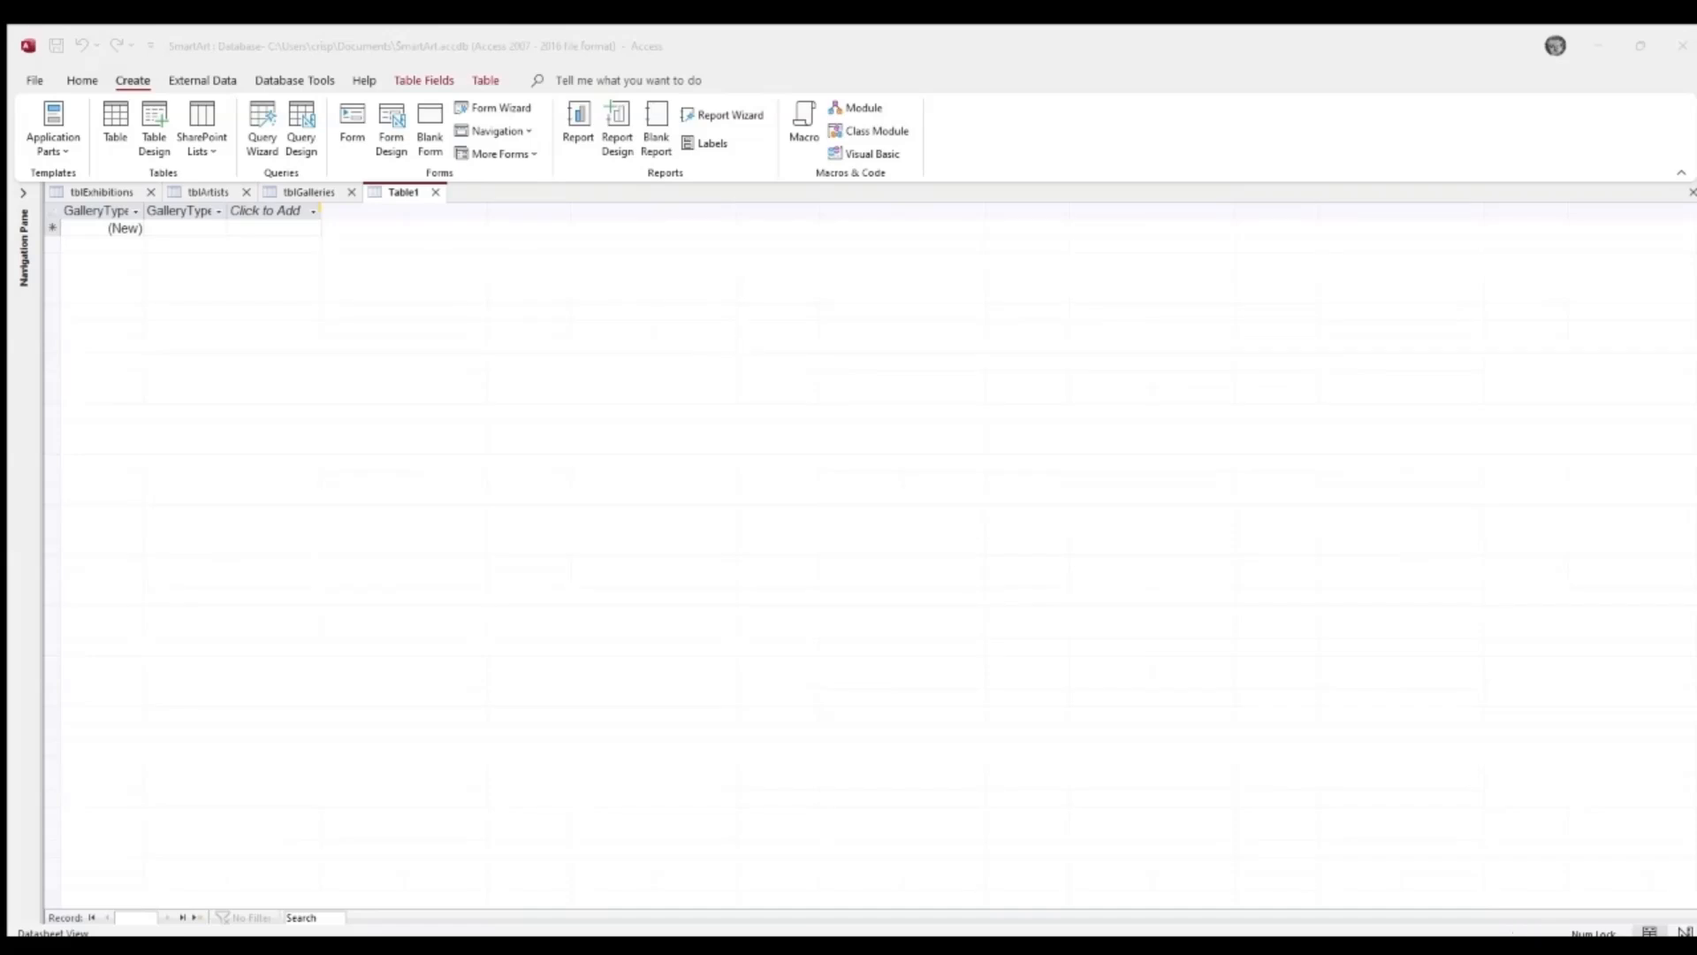
key("Caps_Lock")
key("Caps_Lock")
key("Return")
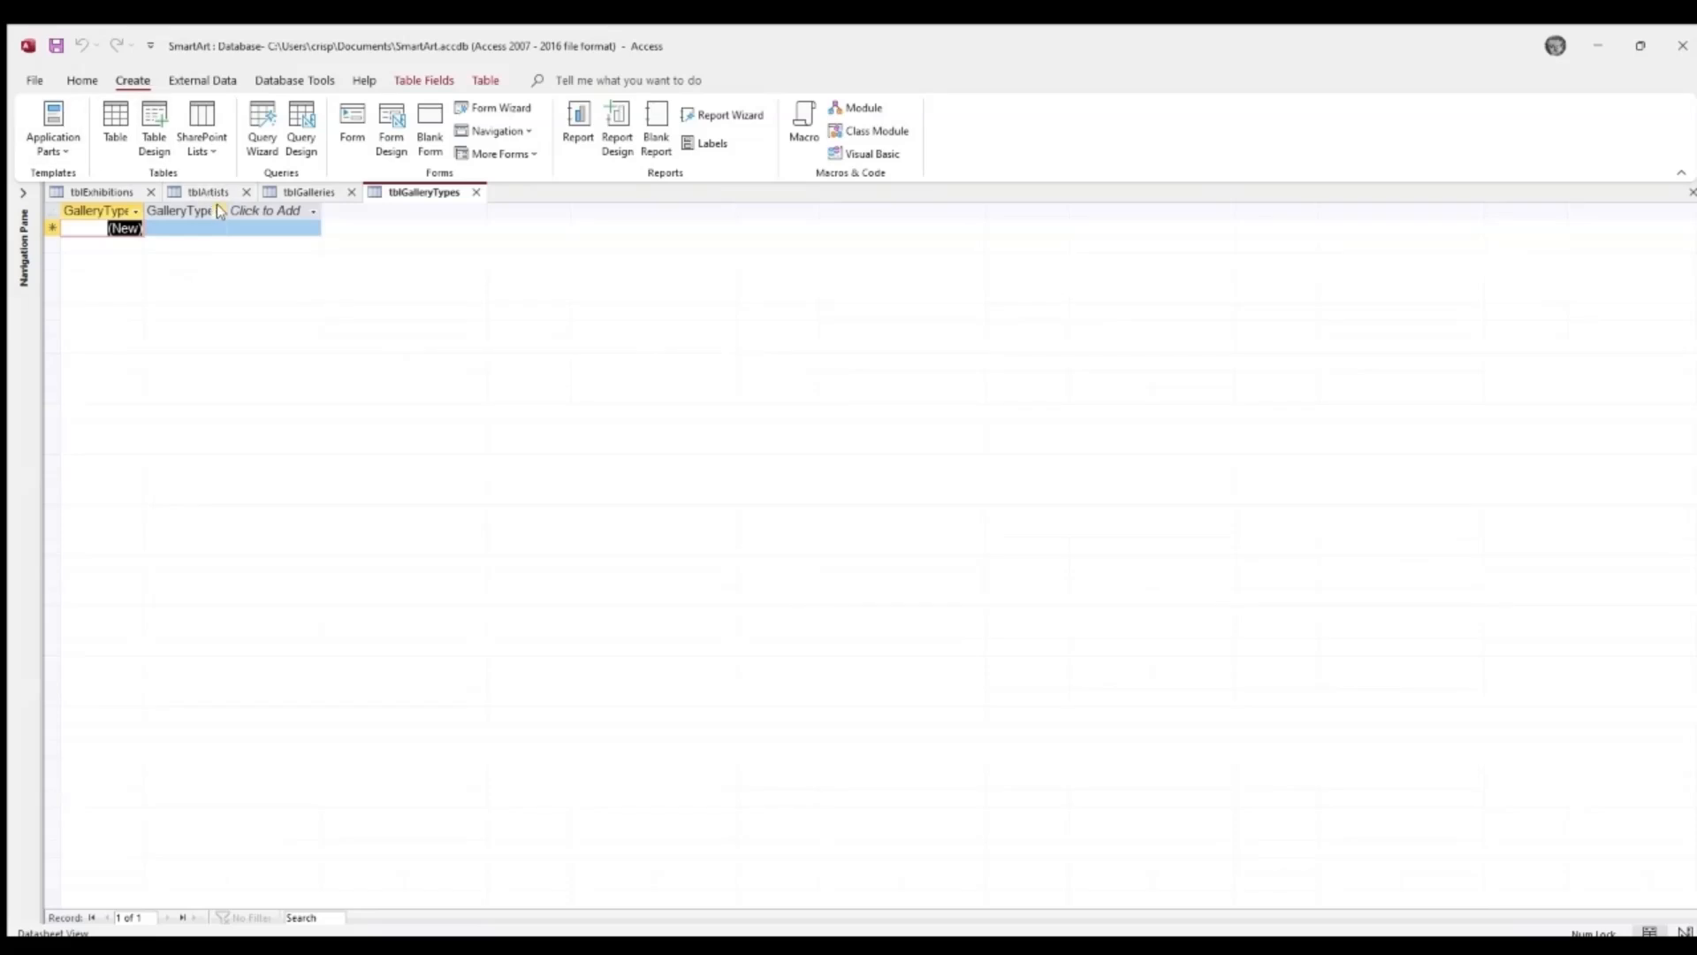
left_click_drag(227, 211, 291, 211)
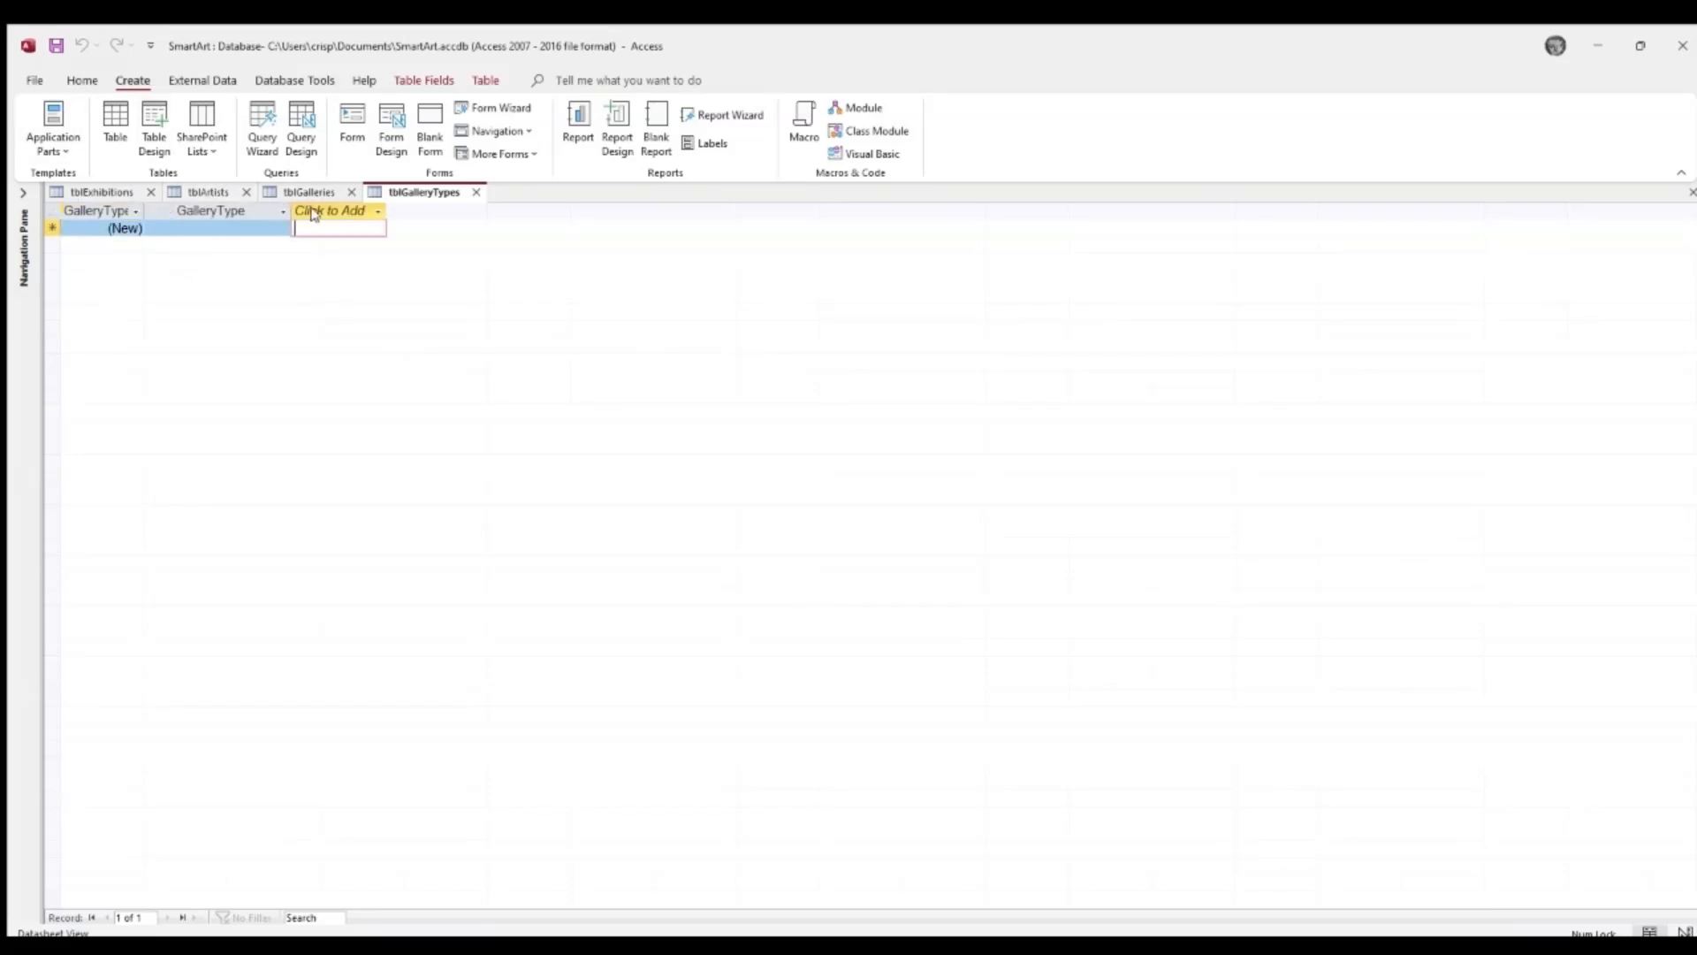
- Try to add a Number field named GalleryTypeID after GalleryType in tblGalleryTypes, and delete the extra Field1
left_click(345, 259)
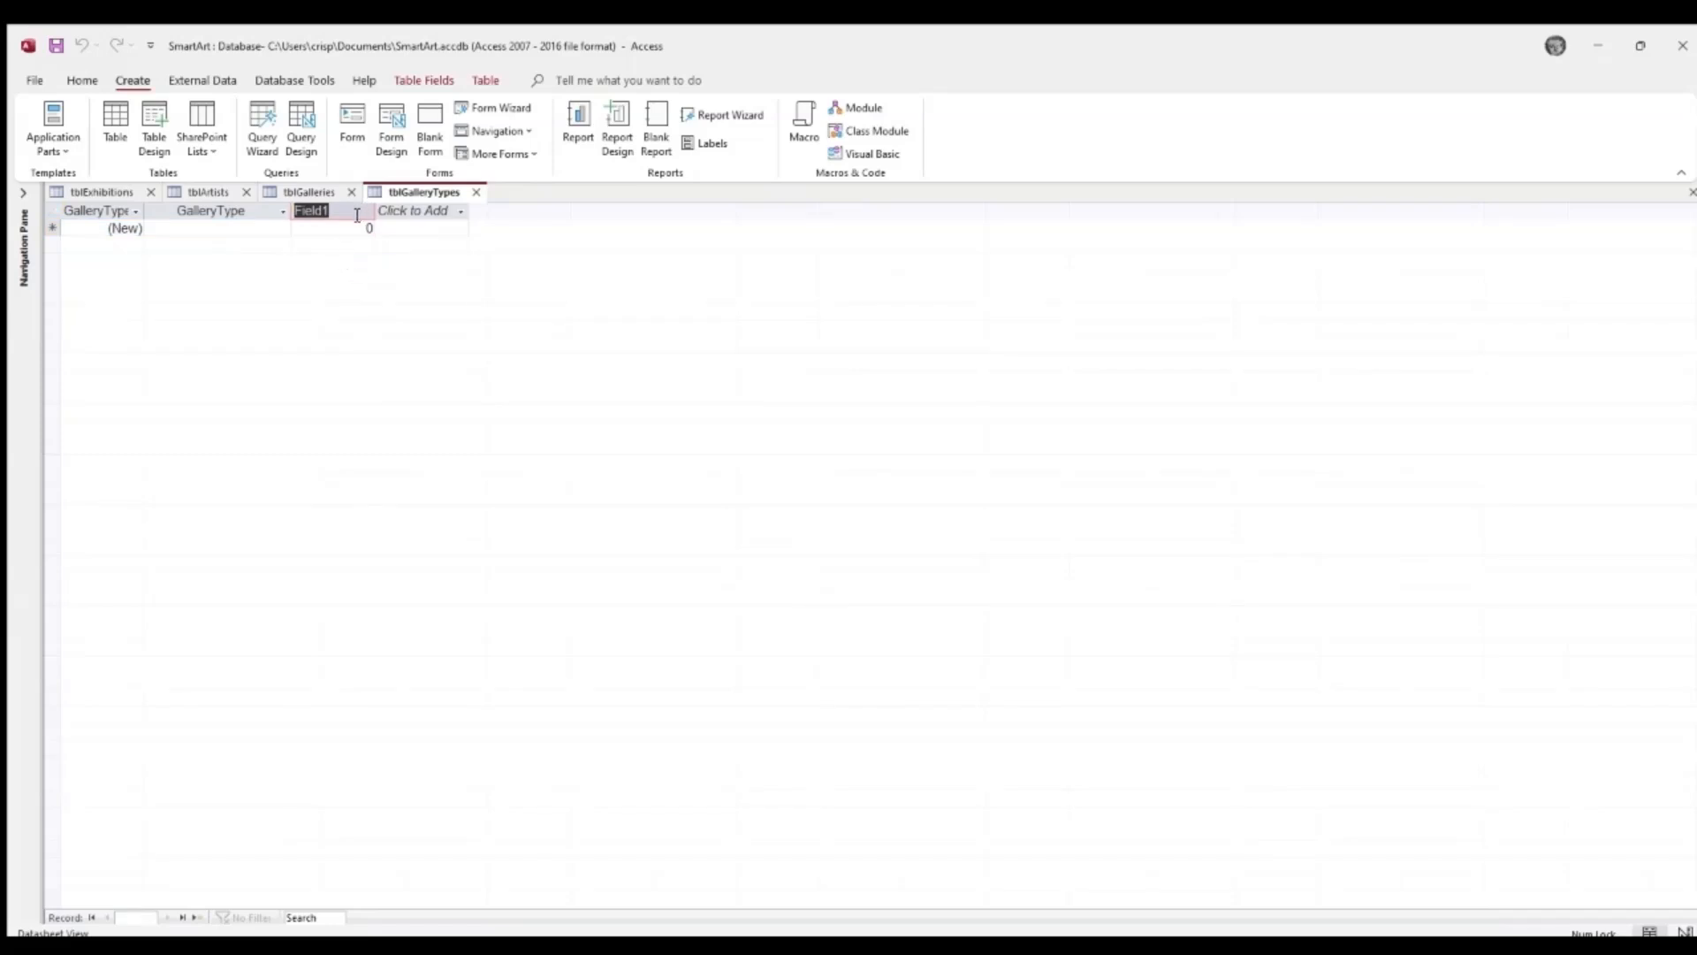
type("gall")
key("BackSpace")
key("BackSpace")
type("Gallery")
key("Caps_Lock")
type("T")
key("Caps_Lock")
type("ype")
key("Caps_Lock")
type("ID")
key("Caps_Lock")
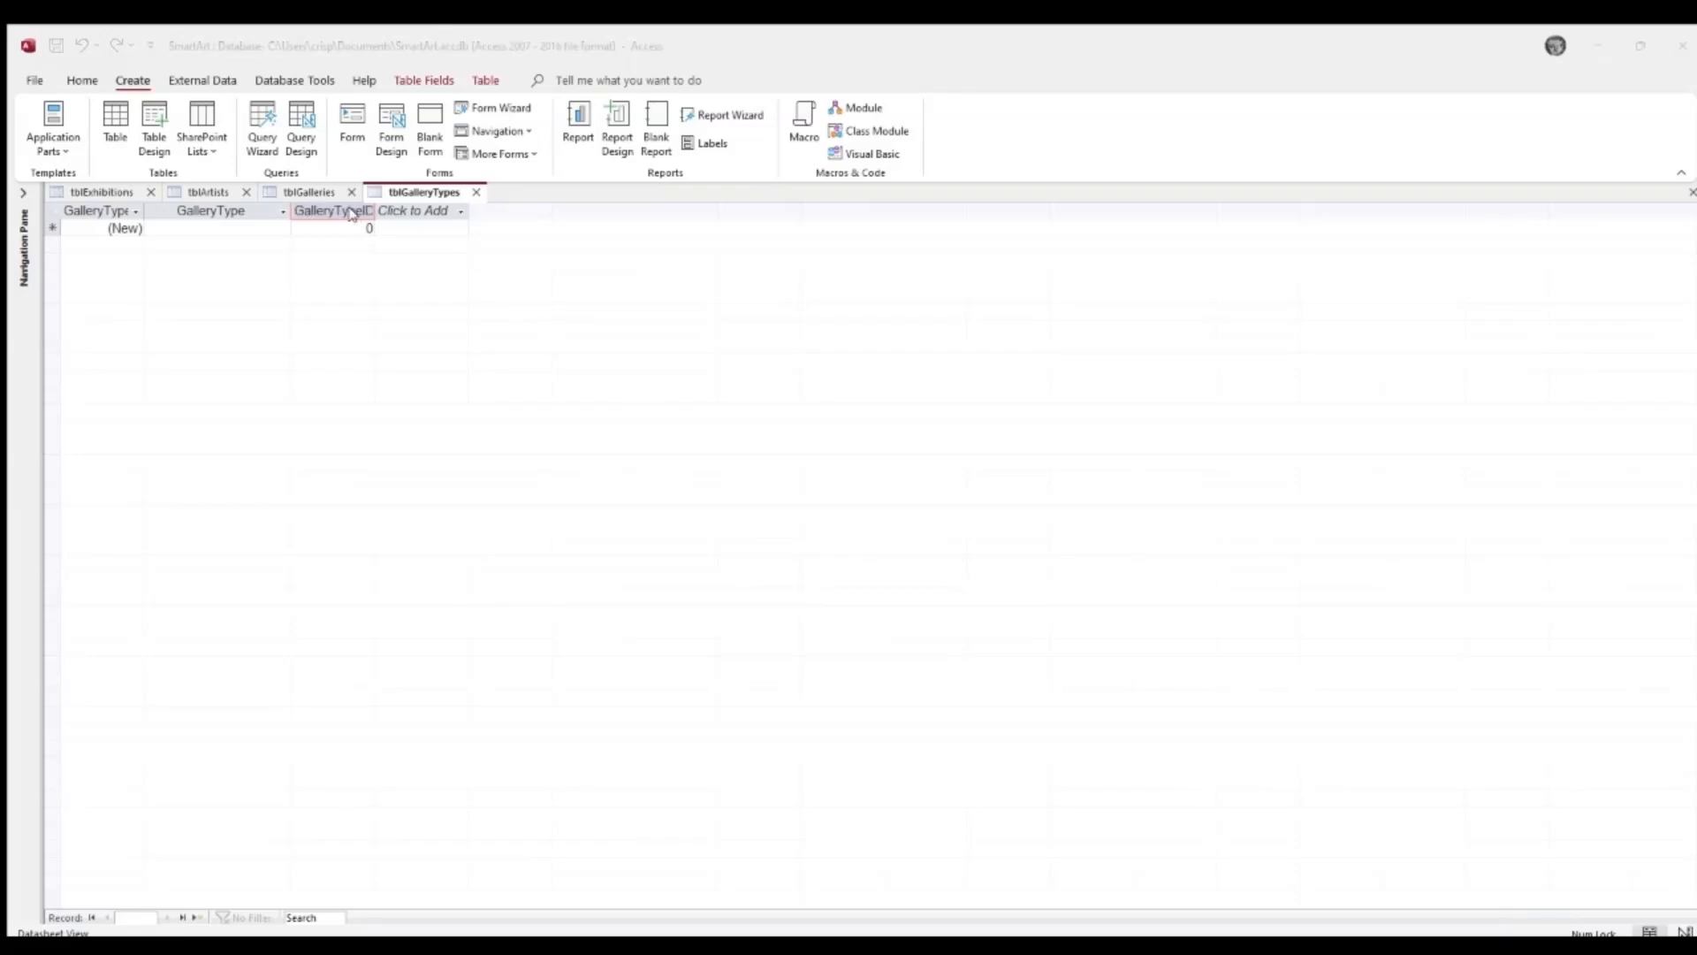
left_click(859, 537)
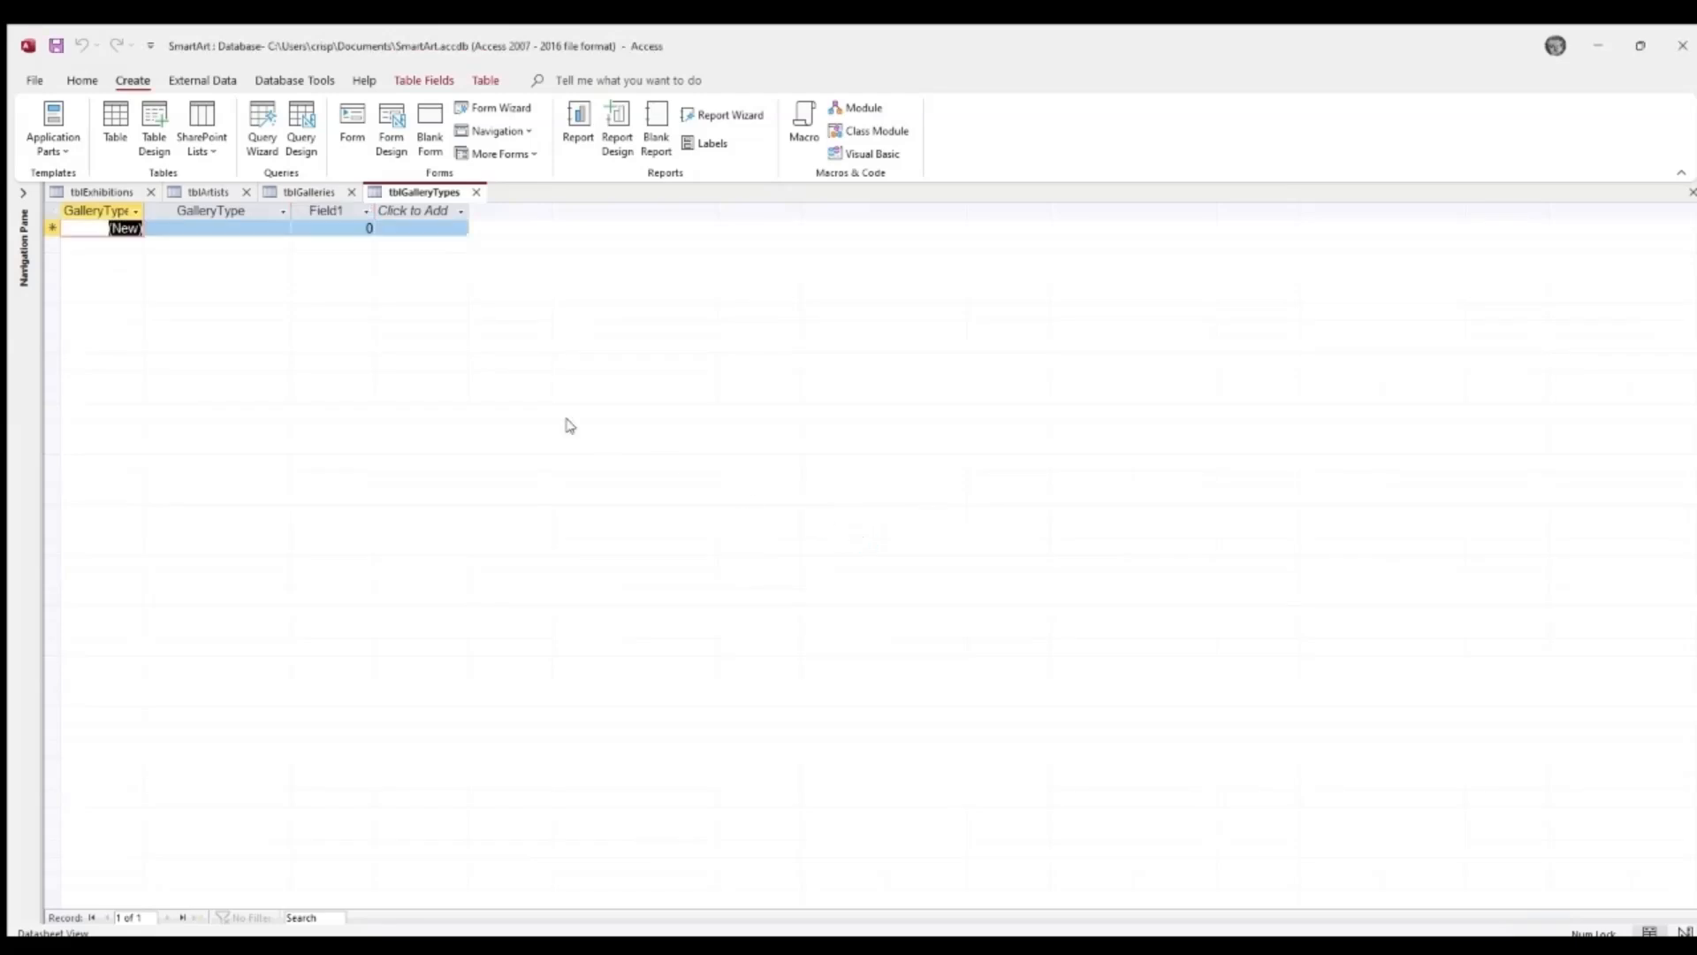
left_click(312, 212)
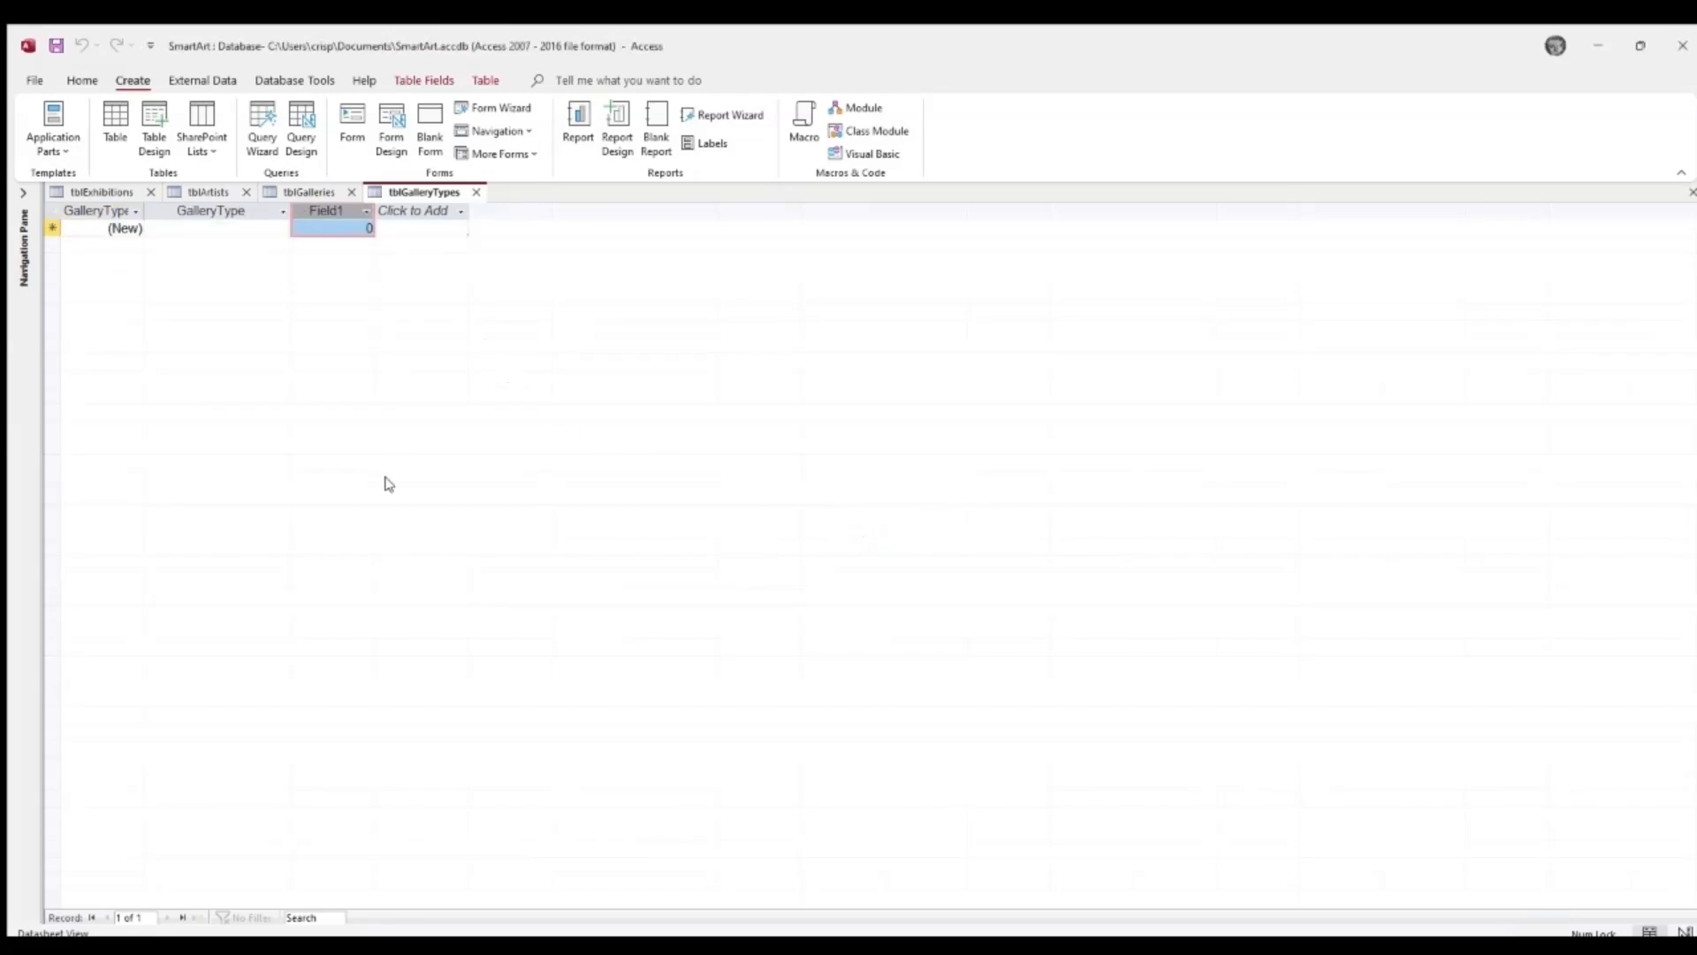
key("Delete")
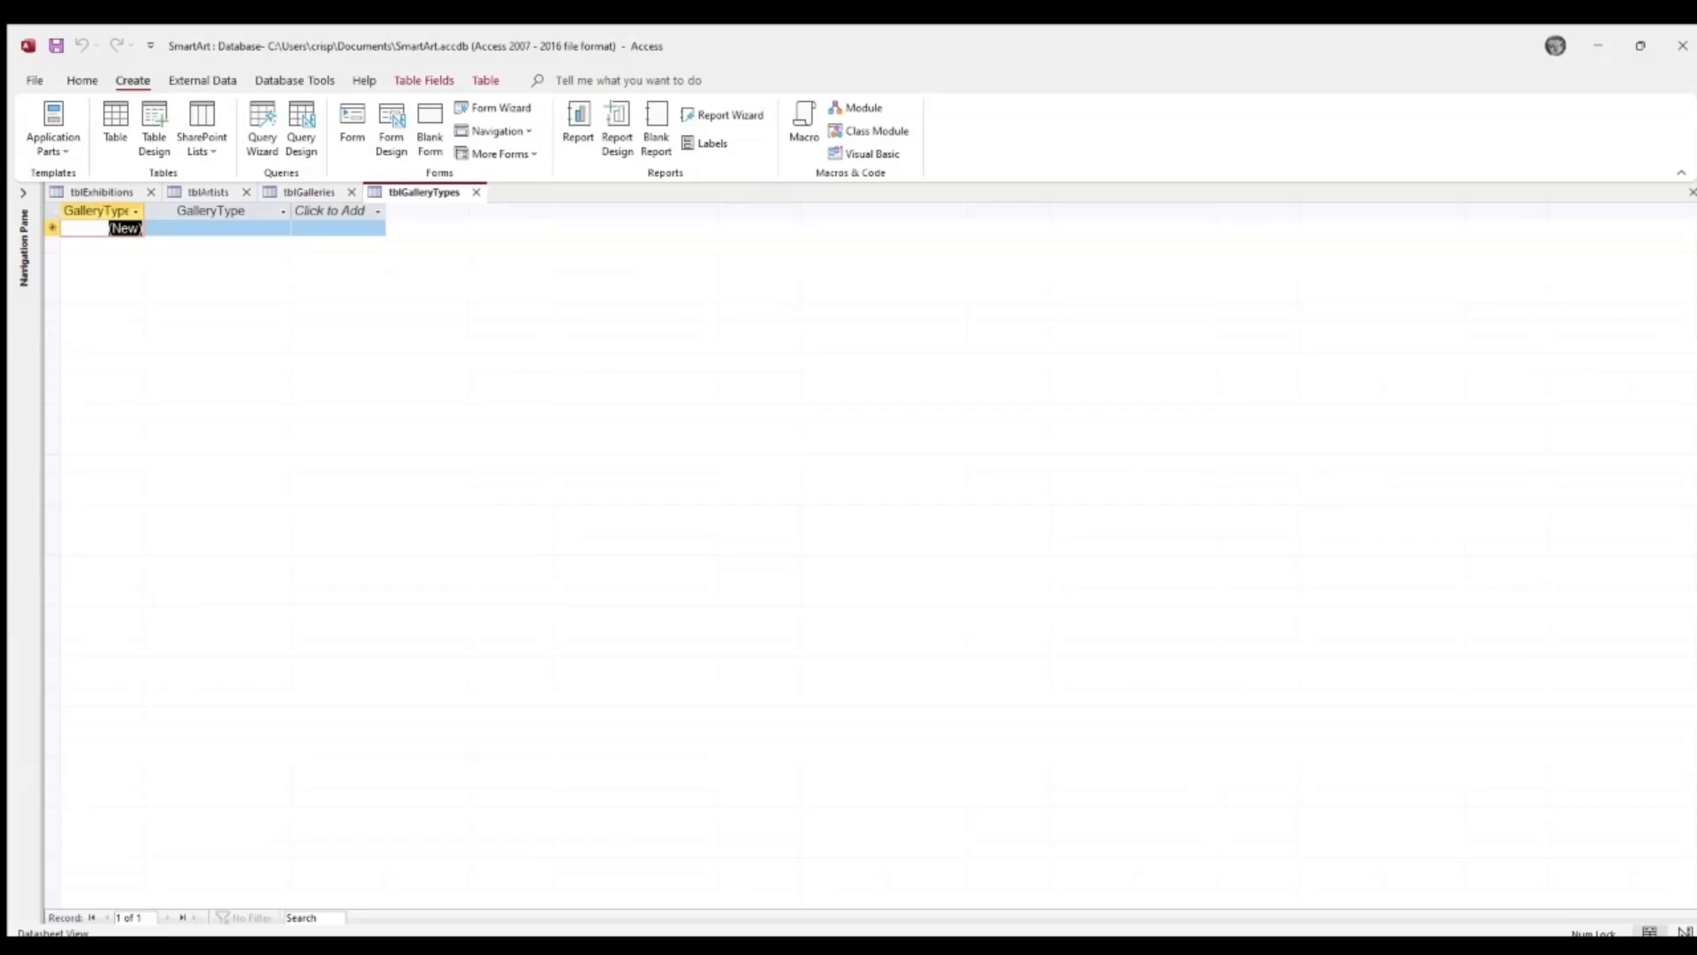
- Replace the GalleryID and ArtistID fields of tblExhibitions with two Number fields after ExhibitionID, naming the first one ArtistID
left_click(208, 192)
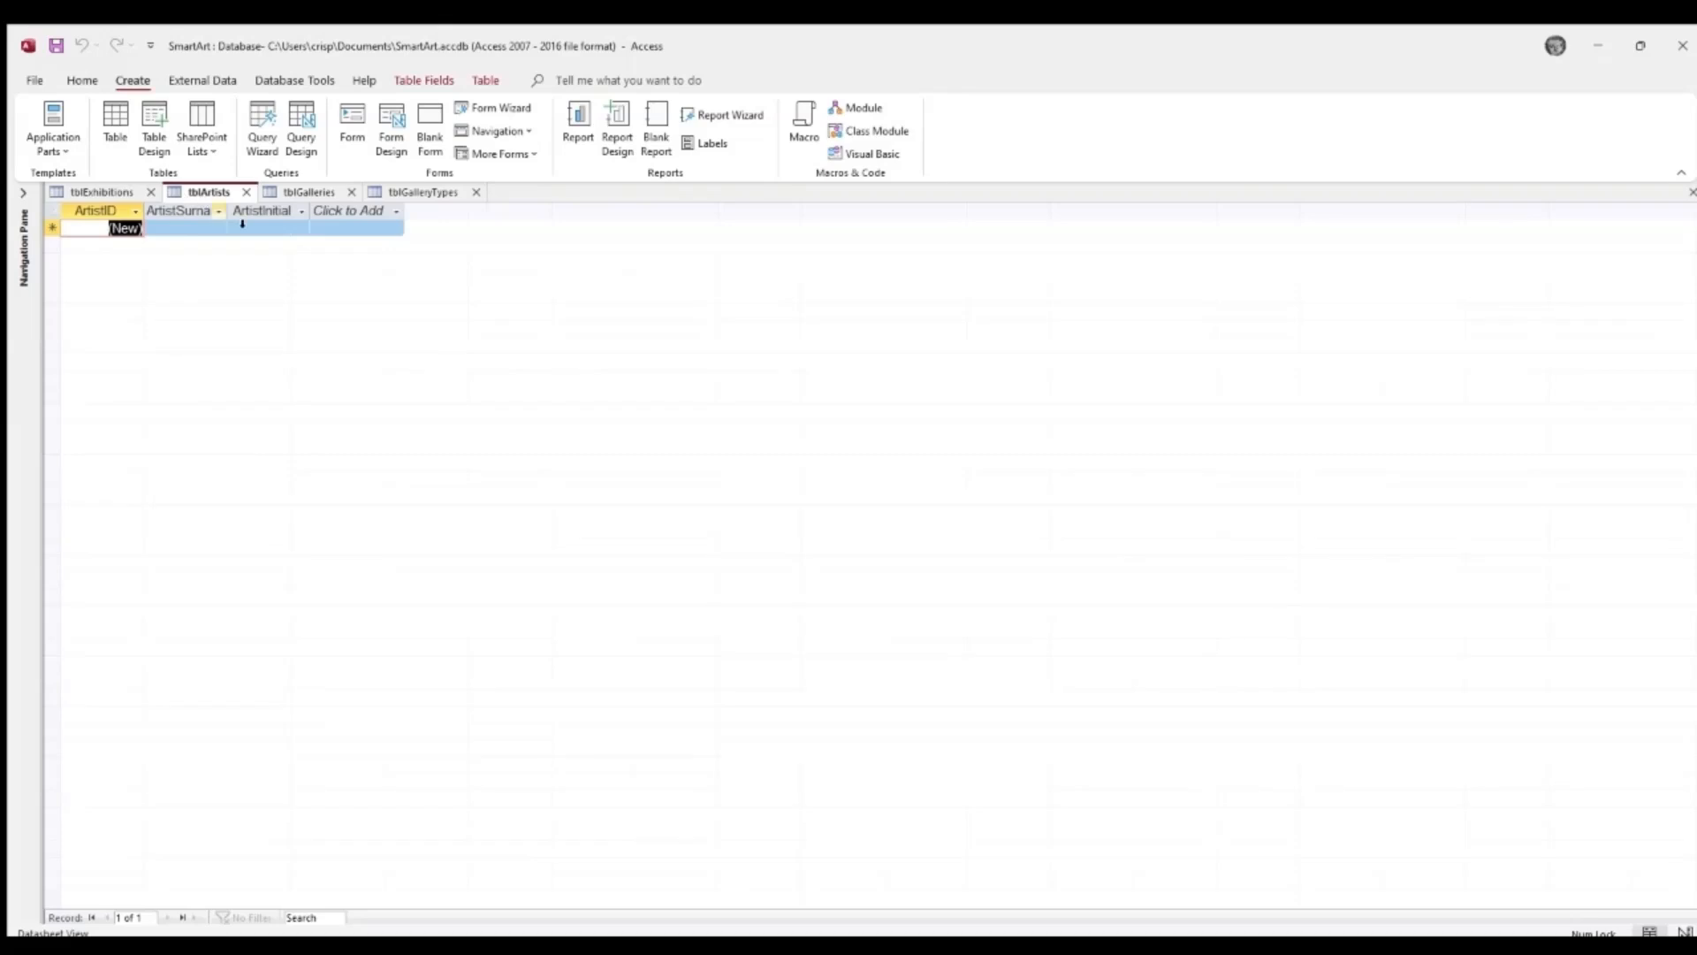
left_click(107, 190)
left_click(320, 213)
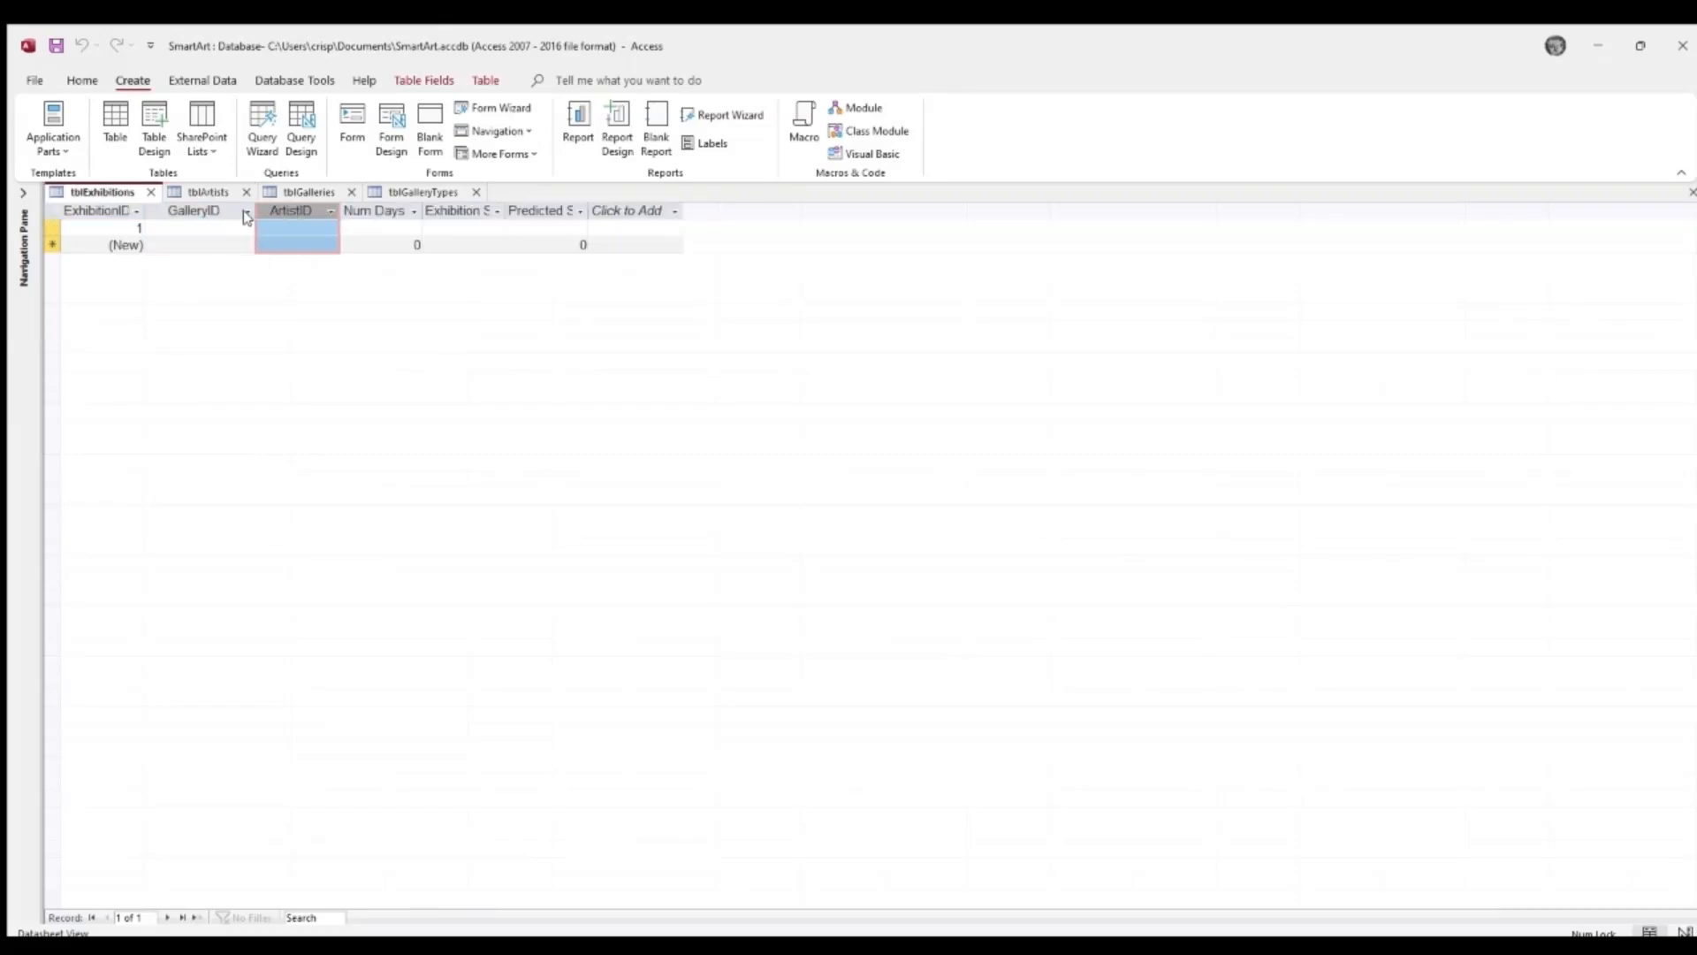
left_click(211, 212)
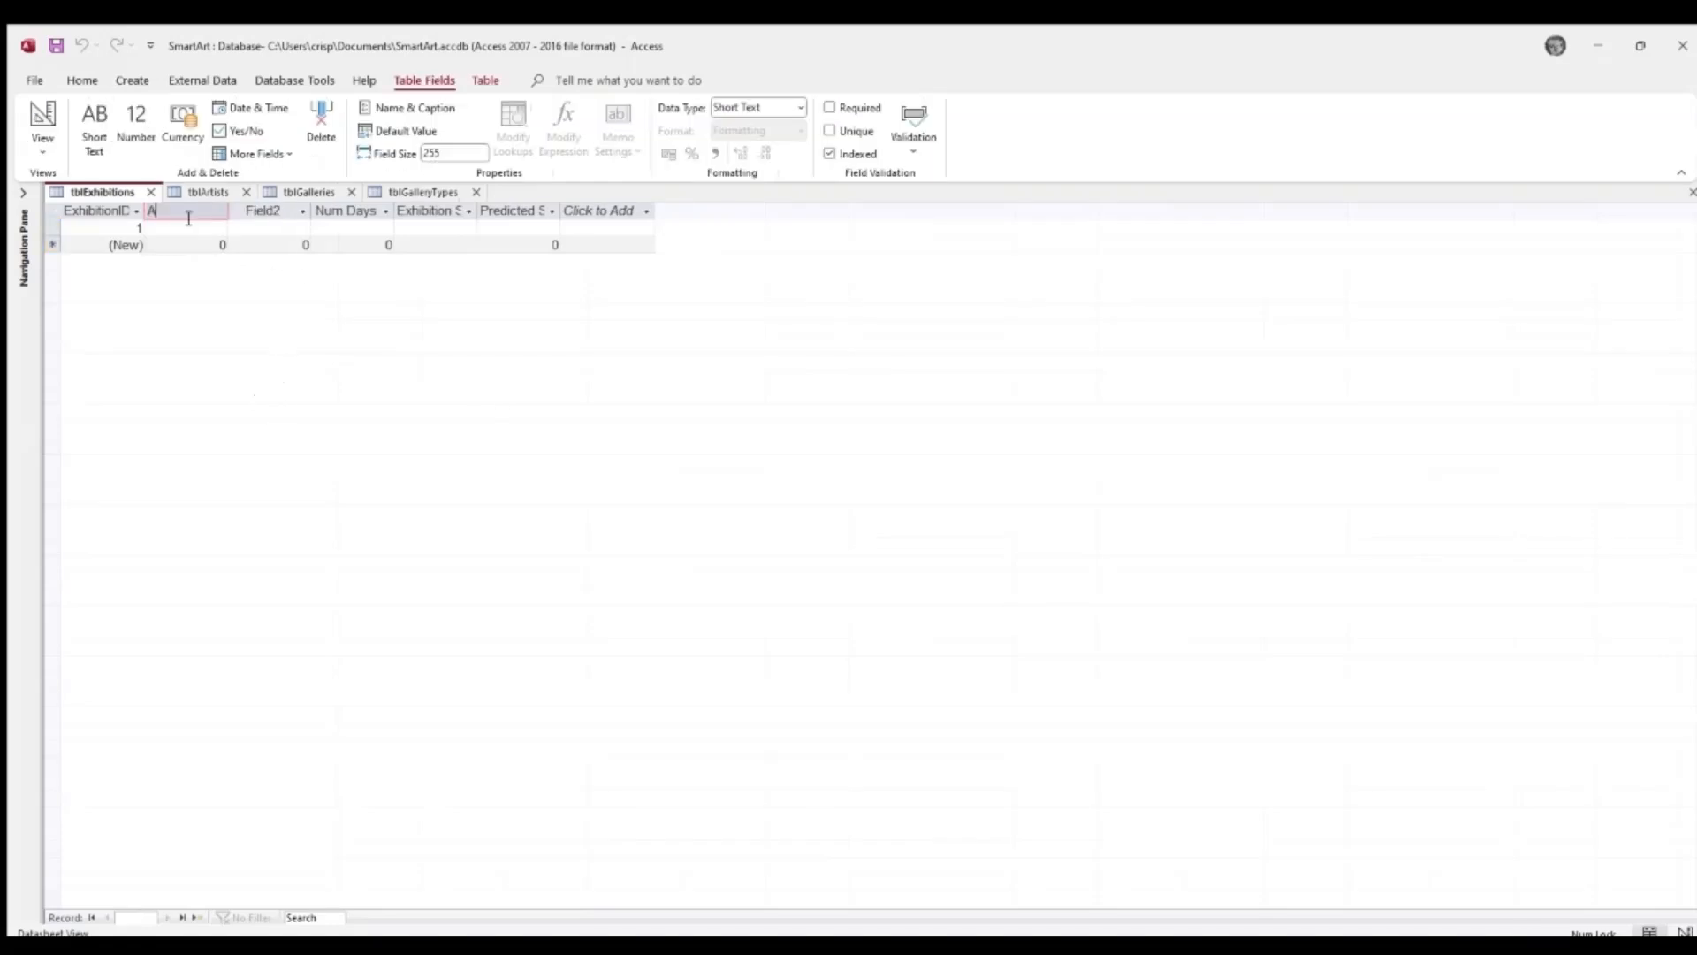
key("Caps_Lock")
type("ID")
key("Caps_Lock")
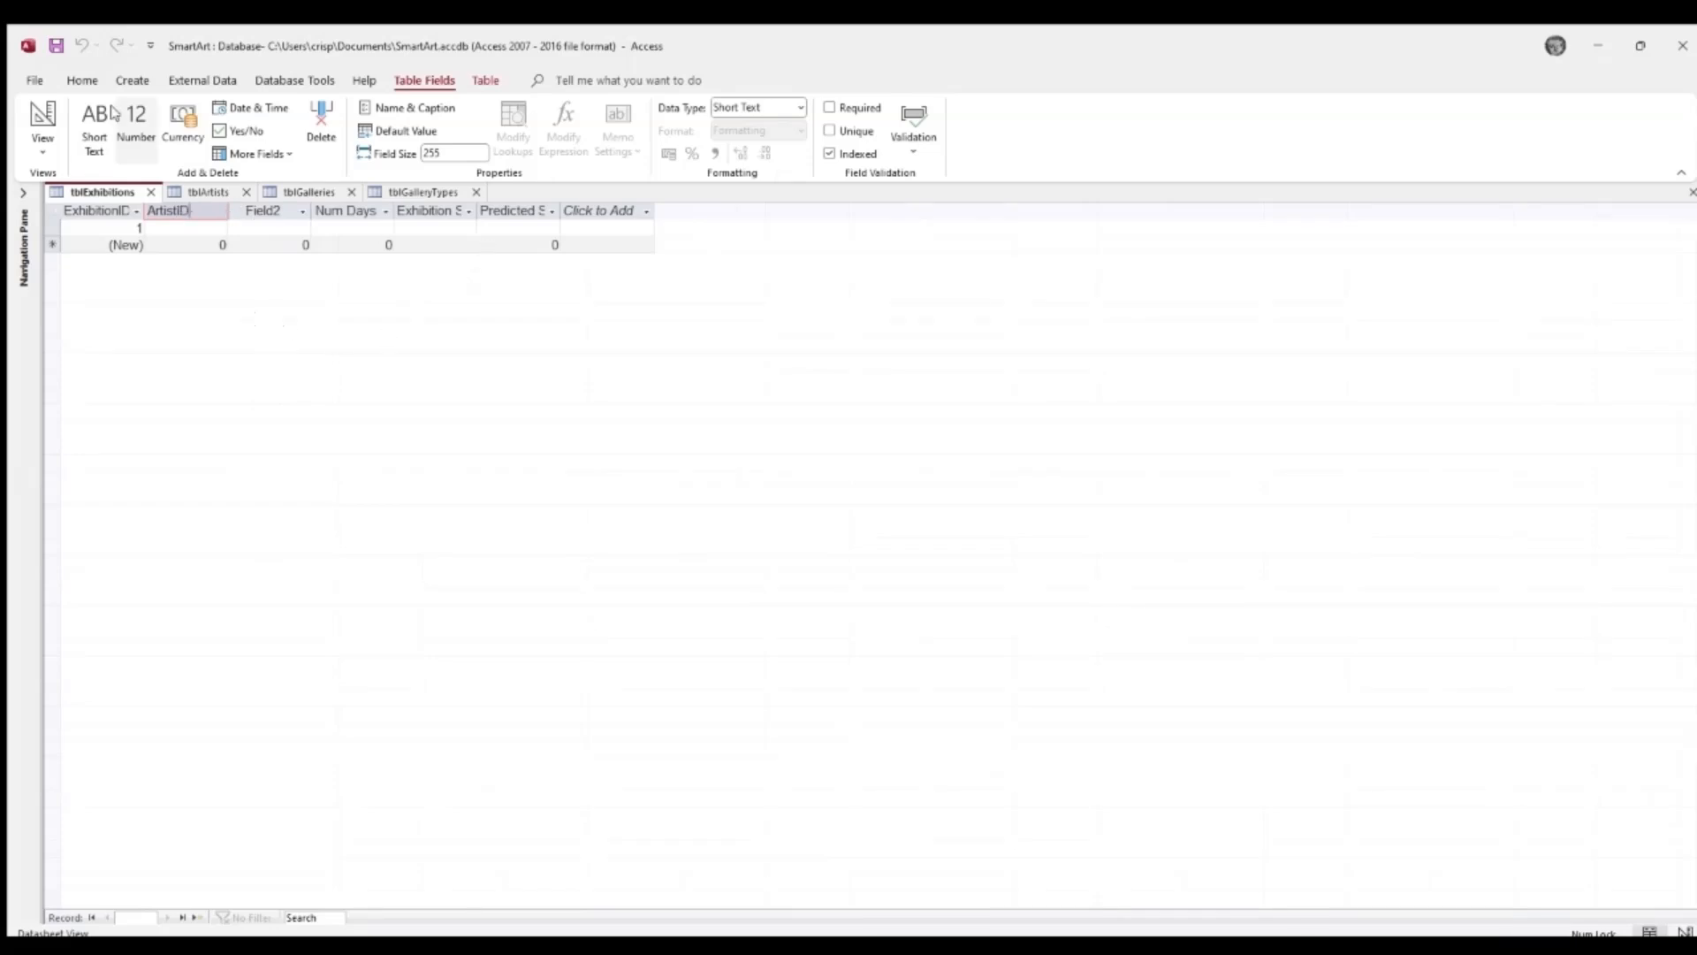
- Rename Field2 in tblExhibitions as GalleryID
left_click(264, 211)
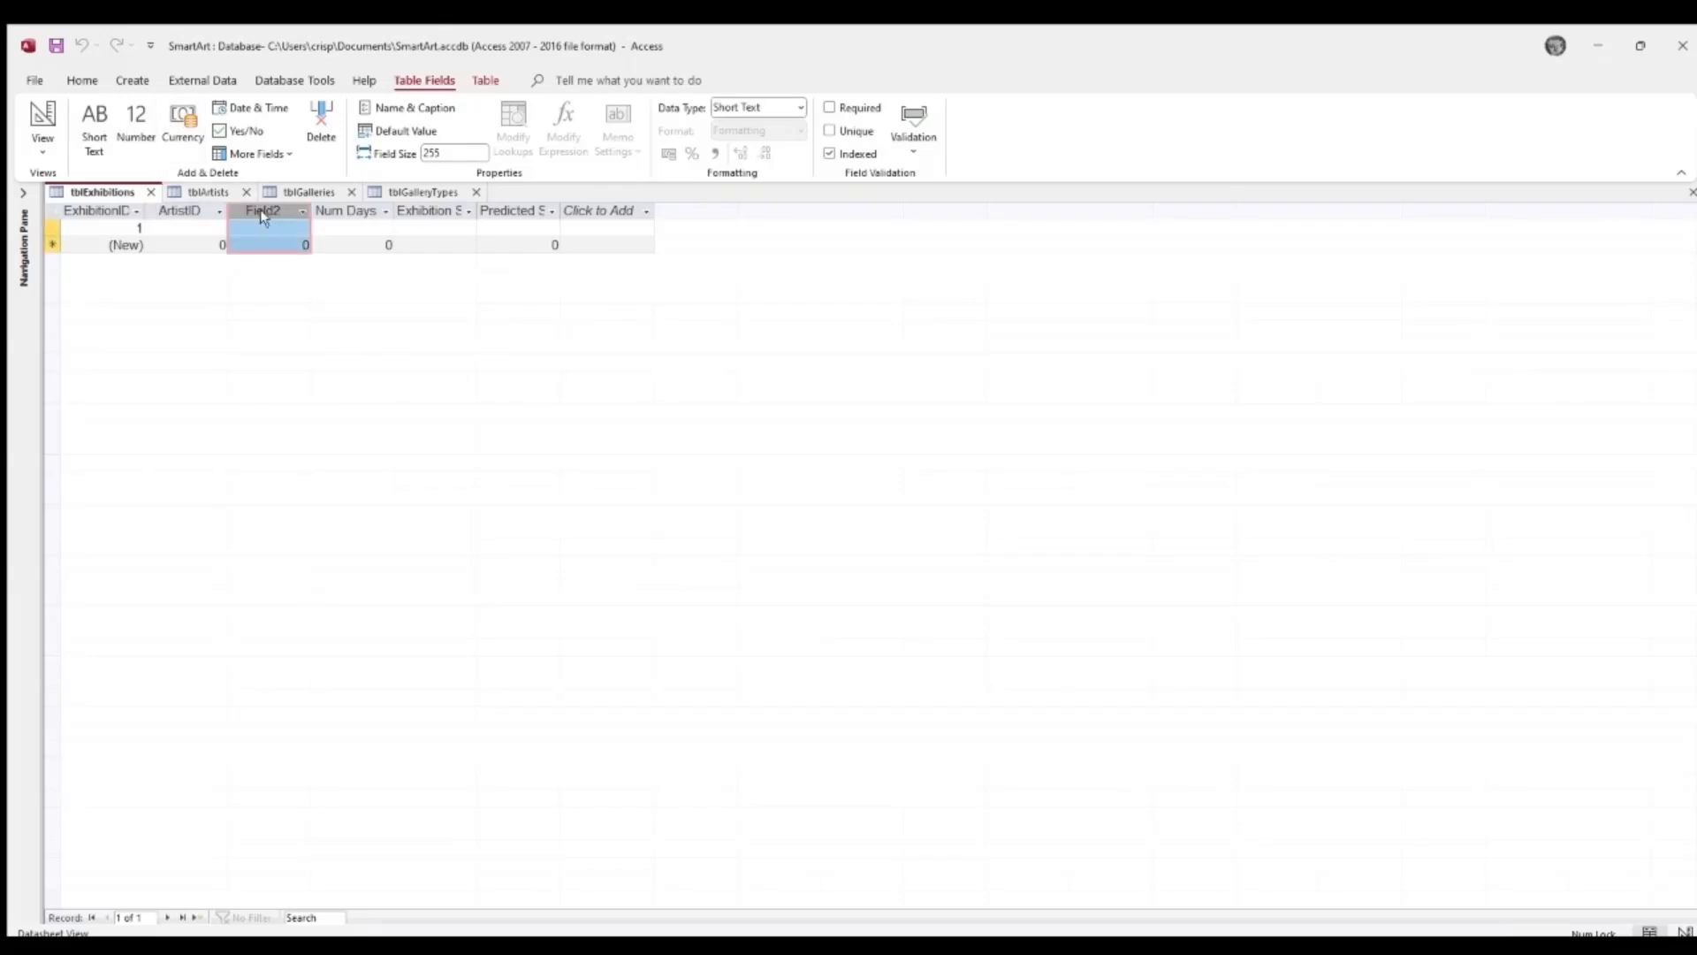
double_click(265, 213)
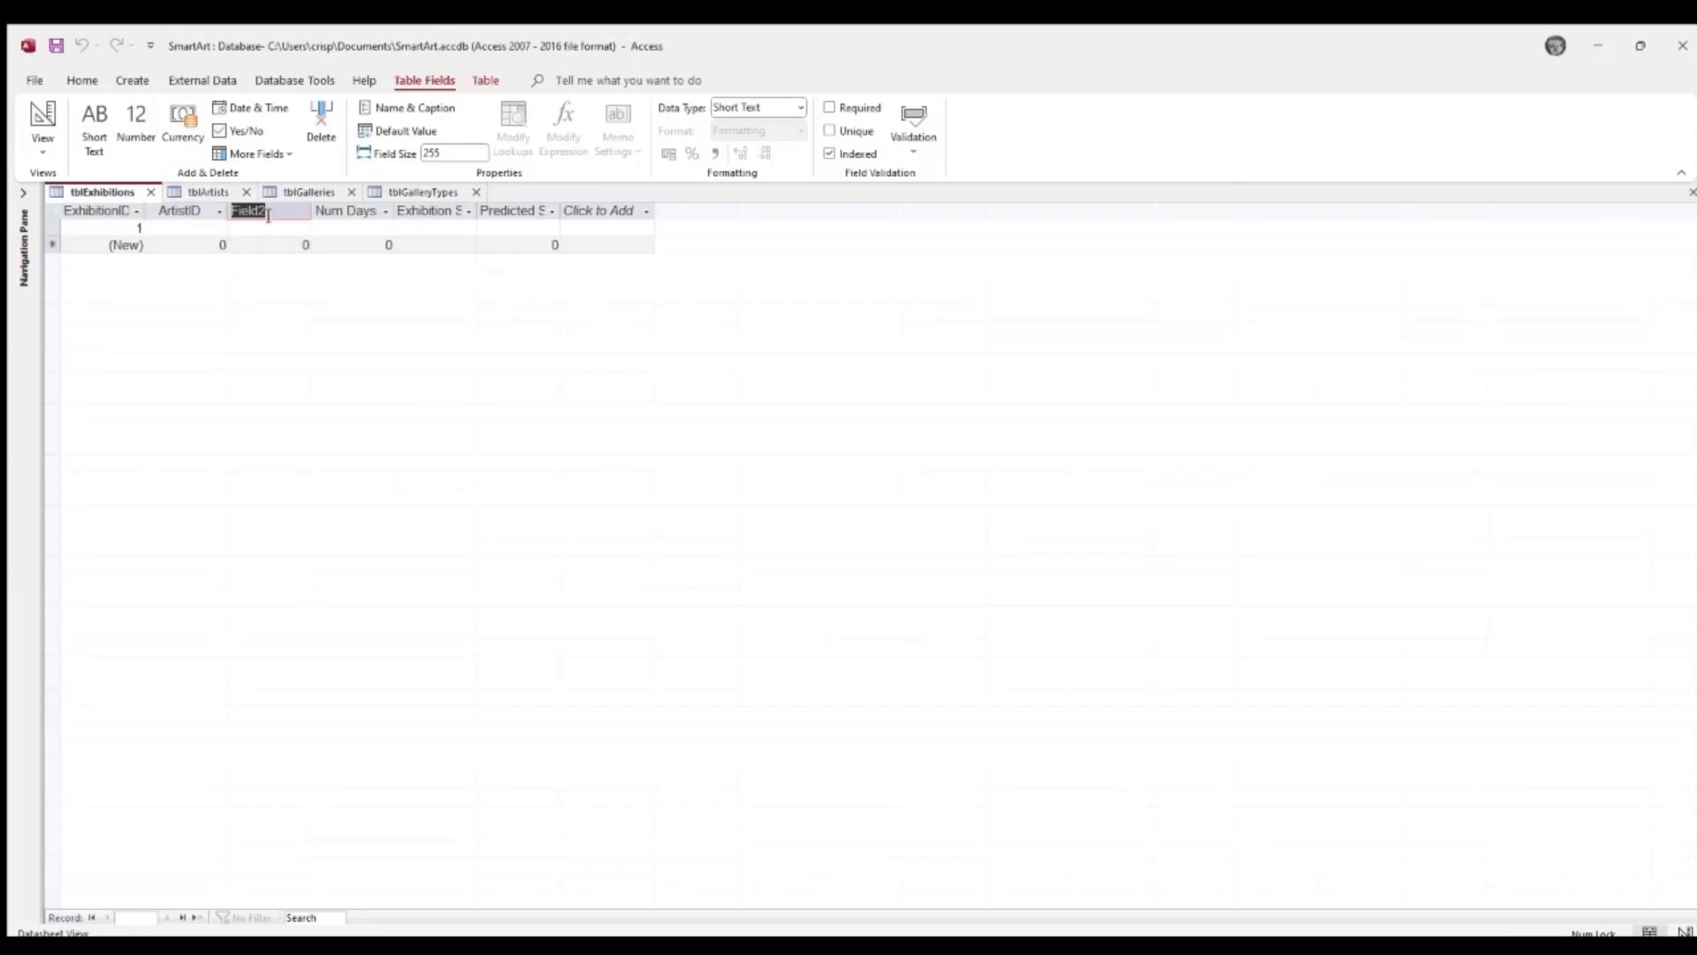
type("GalleryID")
left_click(124, 246)
left_click(198, 252)
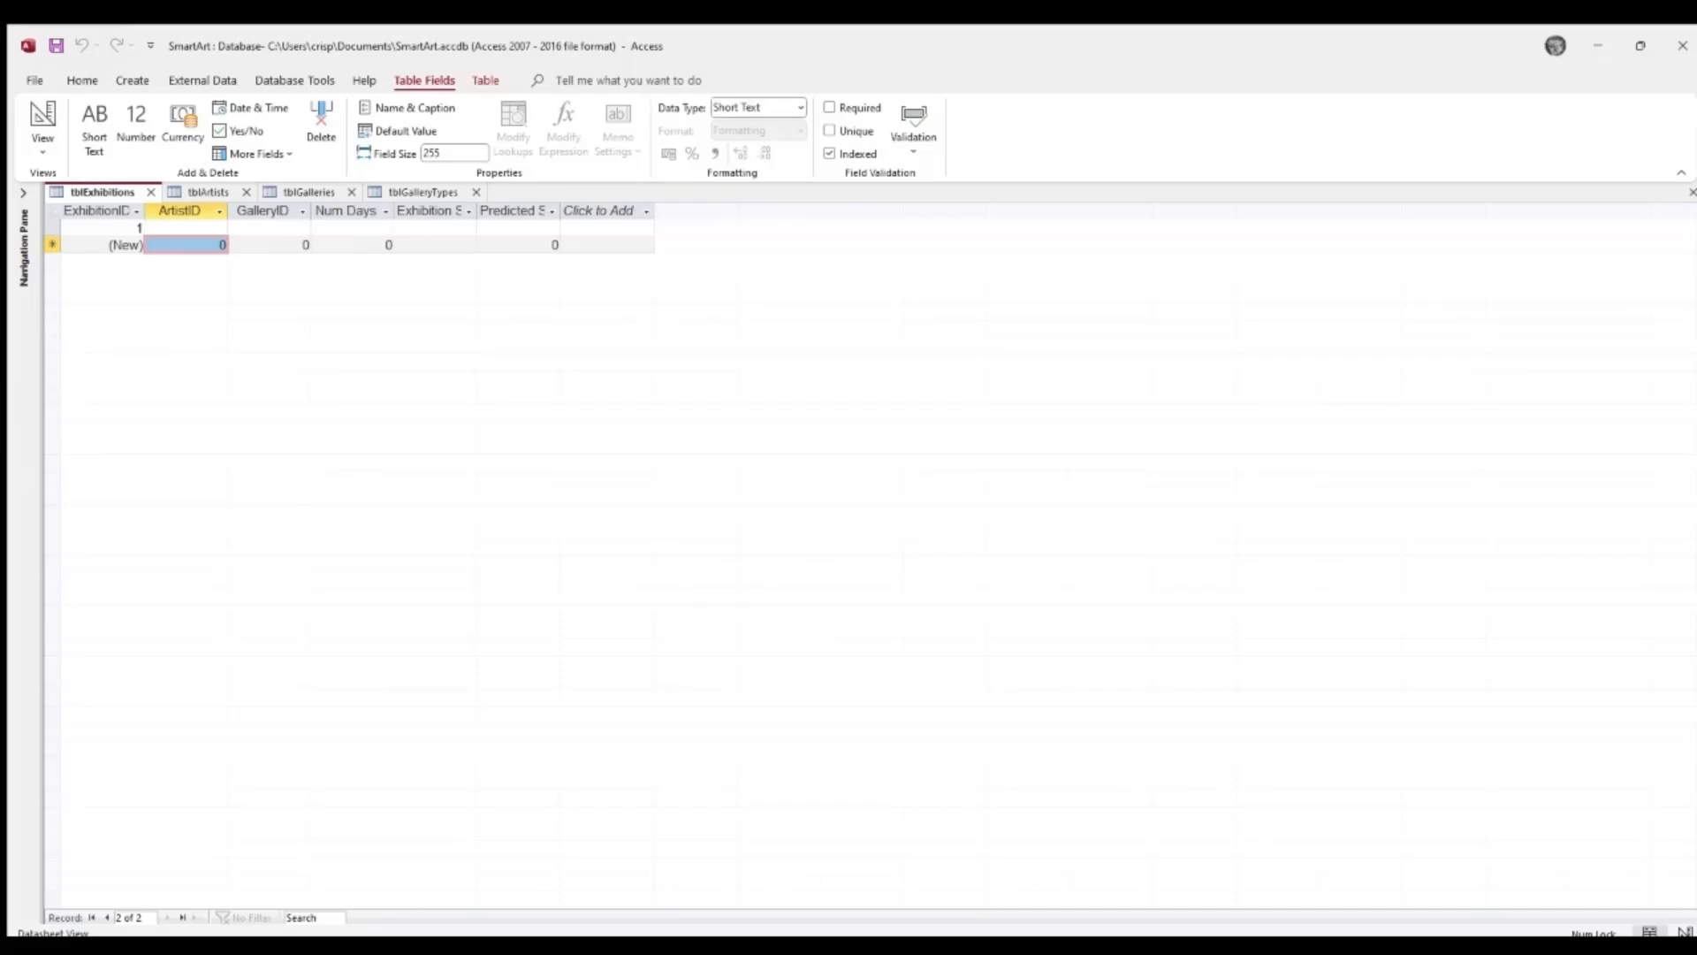
- Check the fields of tblGalleries and tblGalleryTypes, and open the database's relationships layout
left_click(300, 193)
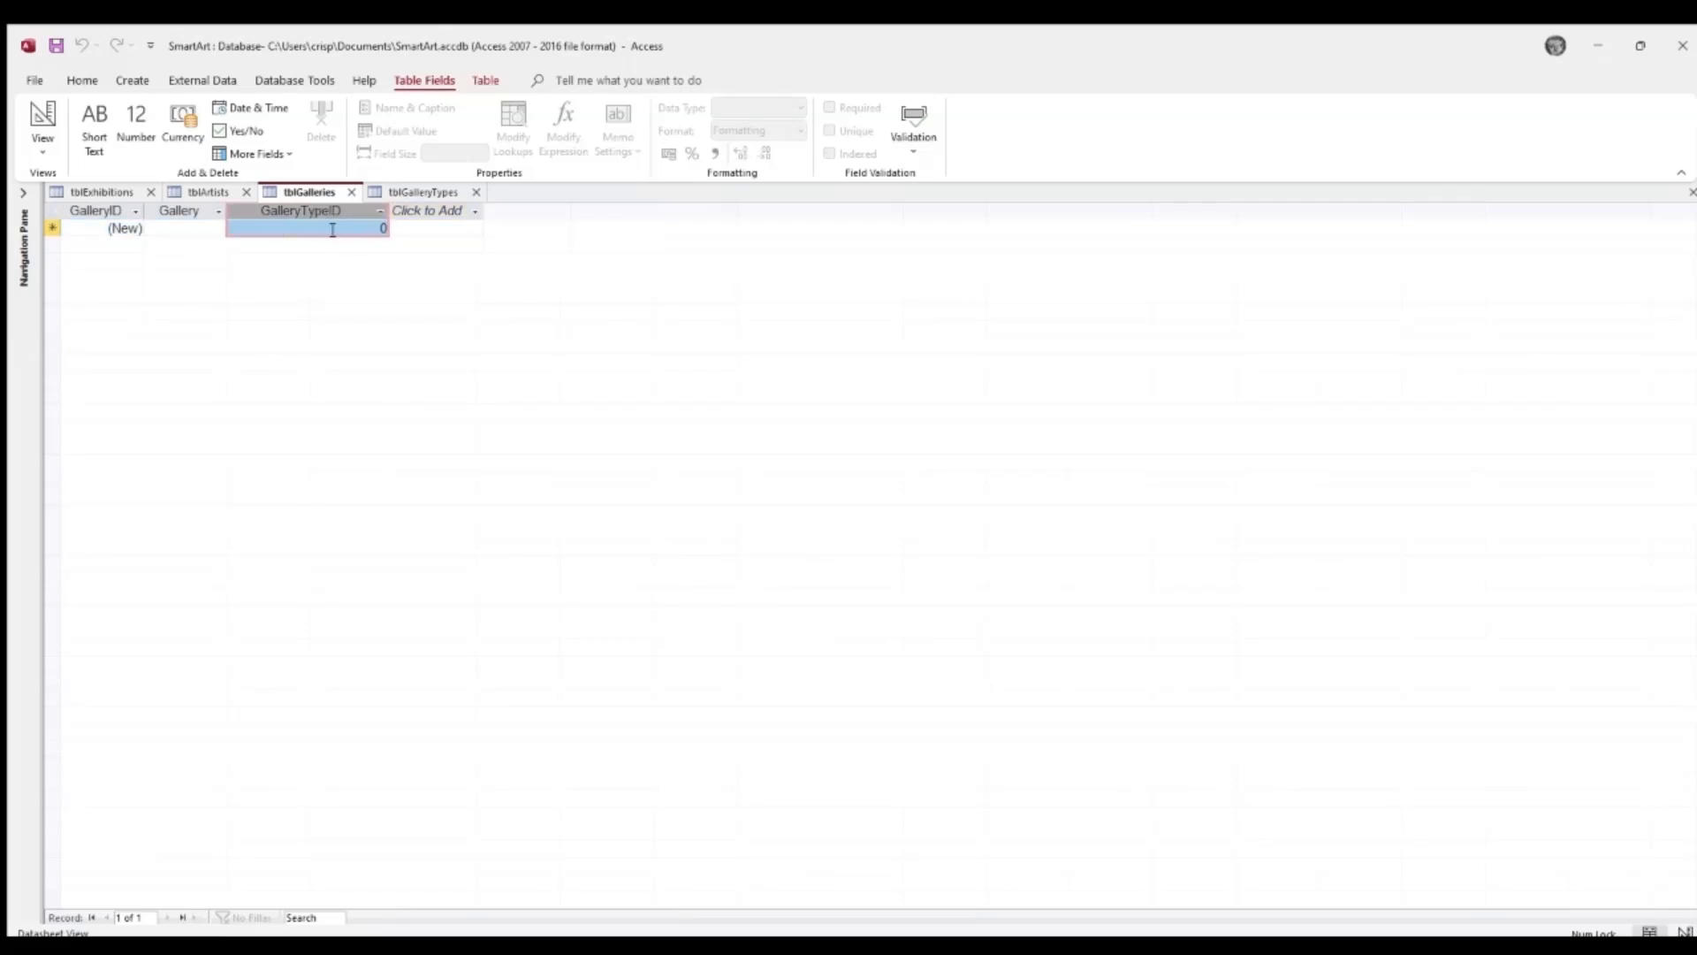
left_click(416, 194)
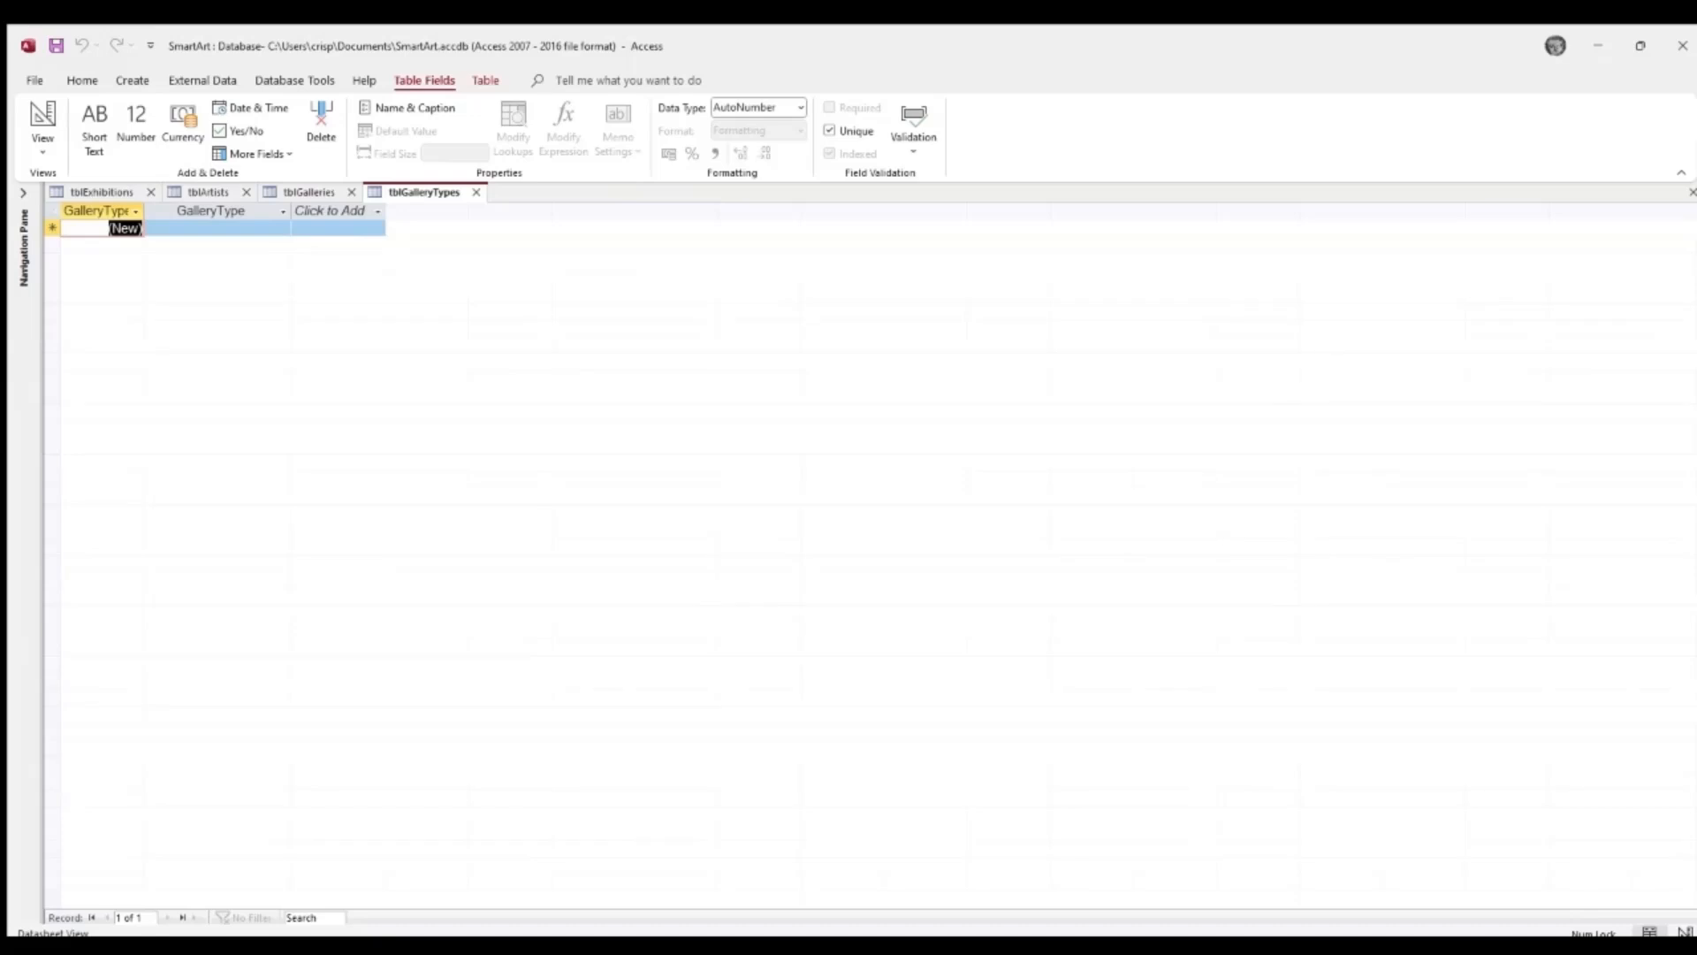
left_click(355, 79)
left_click(296, 80)
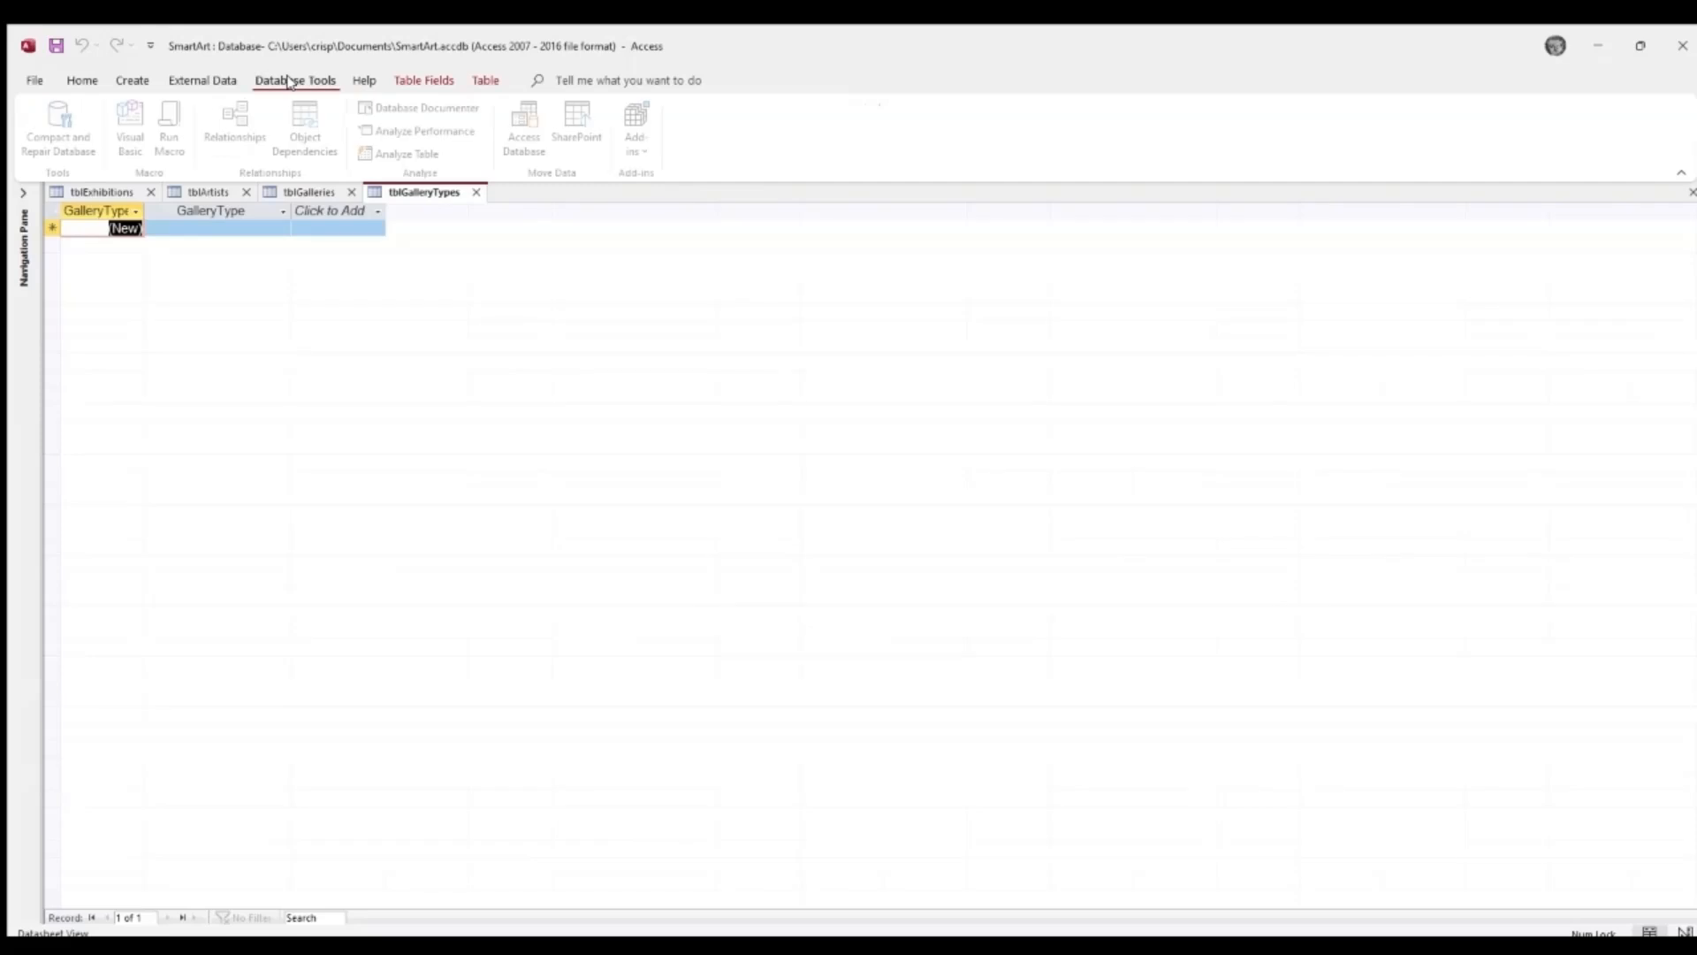
left_click(236, 79)
left_click(254, 80)
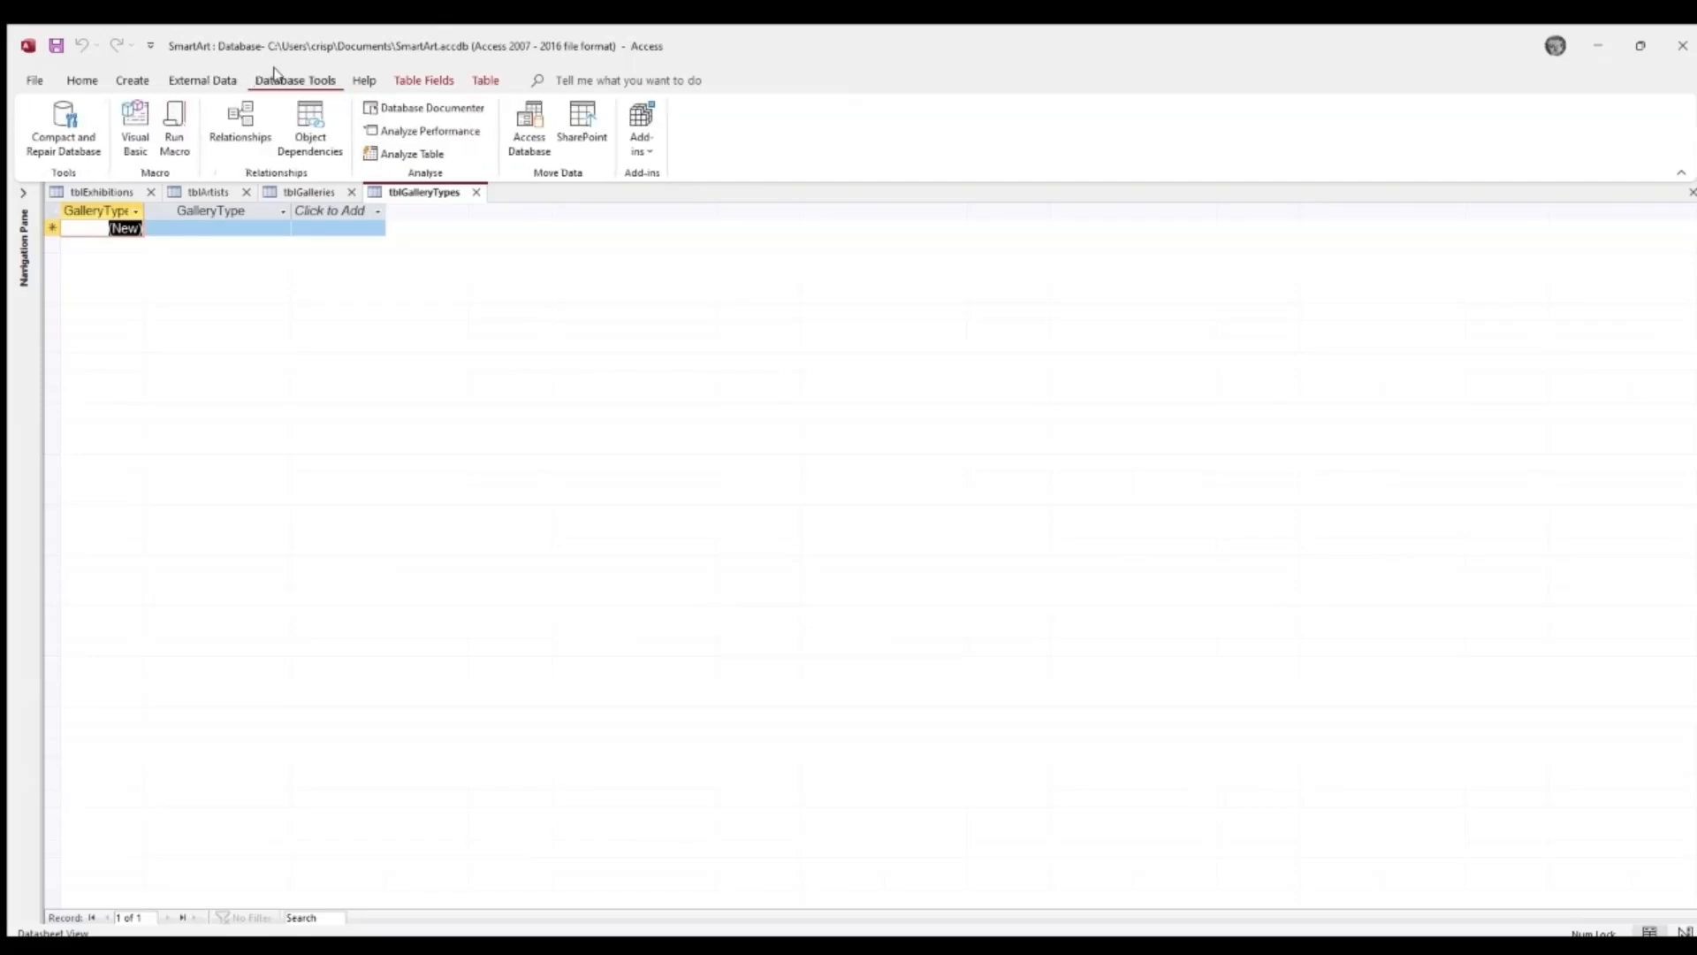
left_click(232, 128)
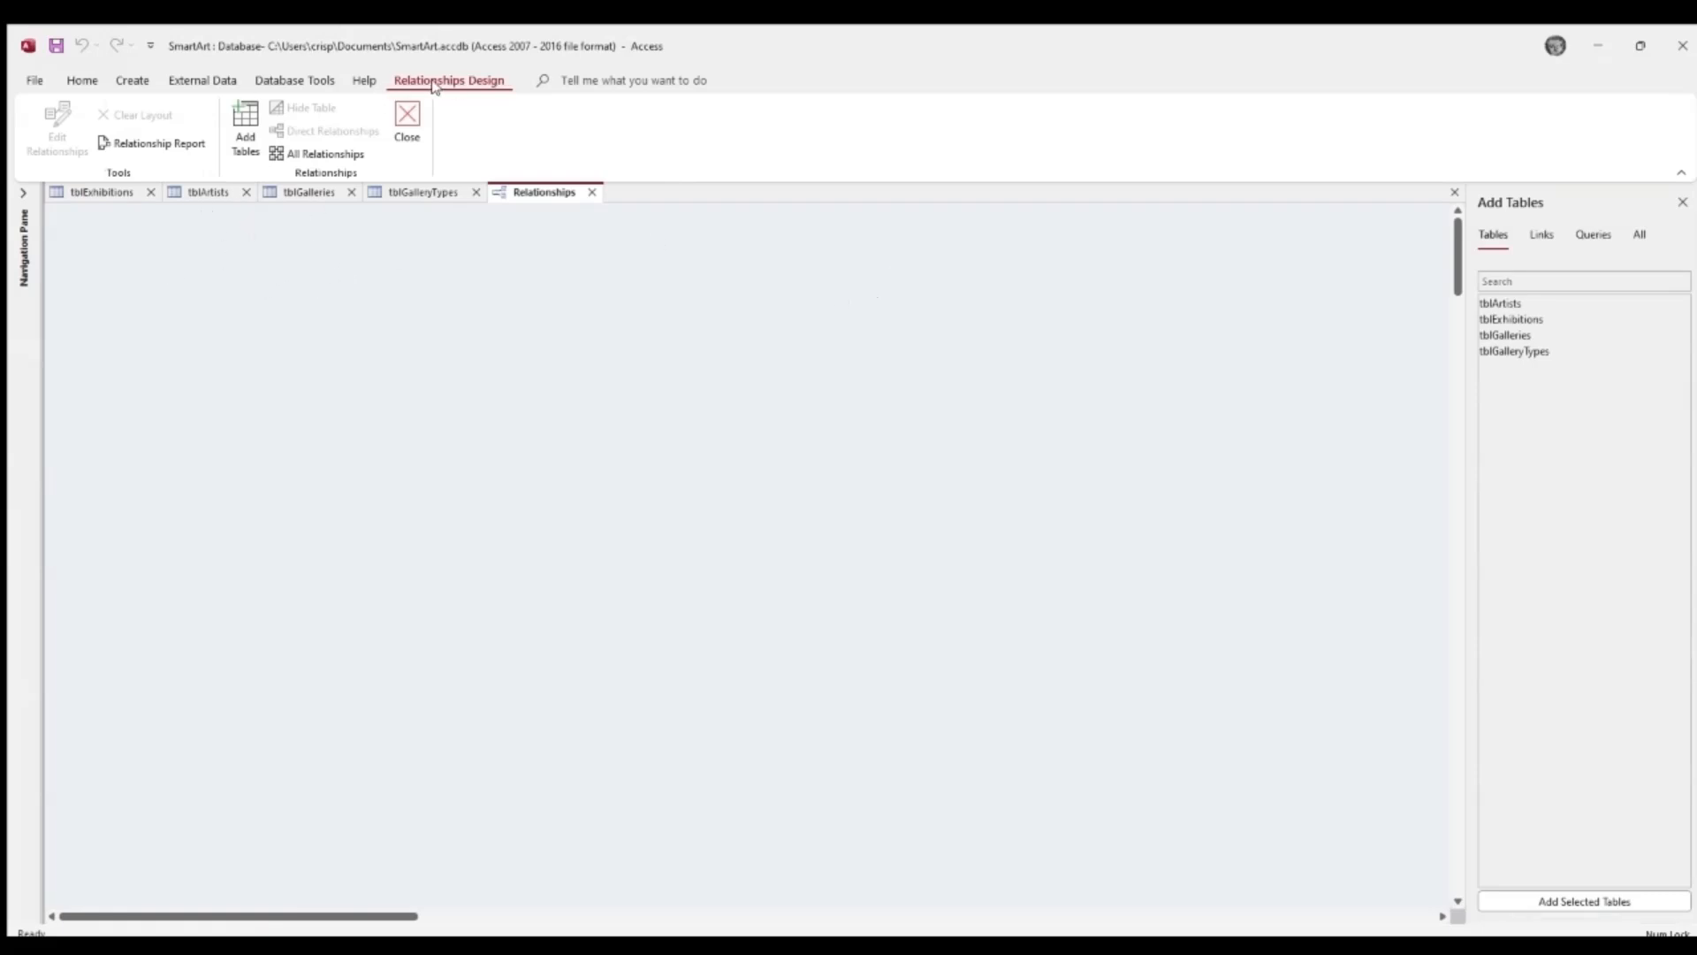
- Add tblArtists, tblExhibitions, tblGalleries and tblGalleryTypes to the relationships layout
left_click(240, 133)
left_click(1486, 304)
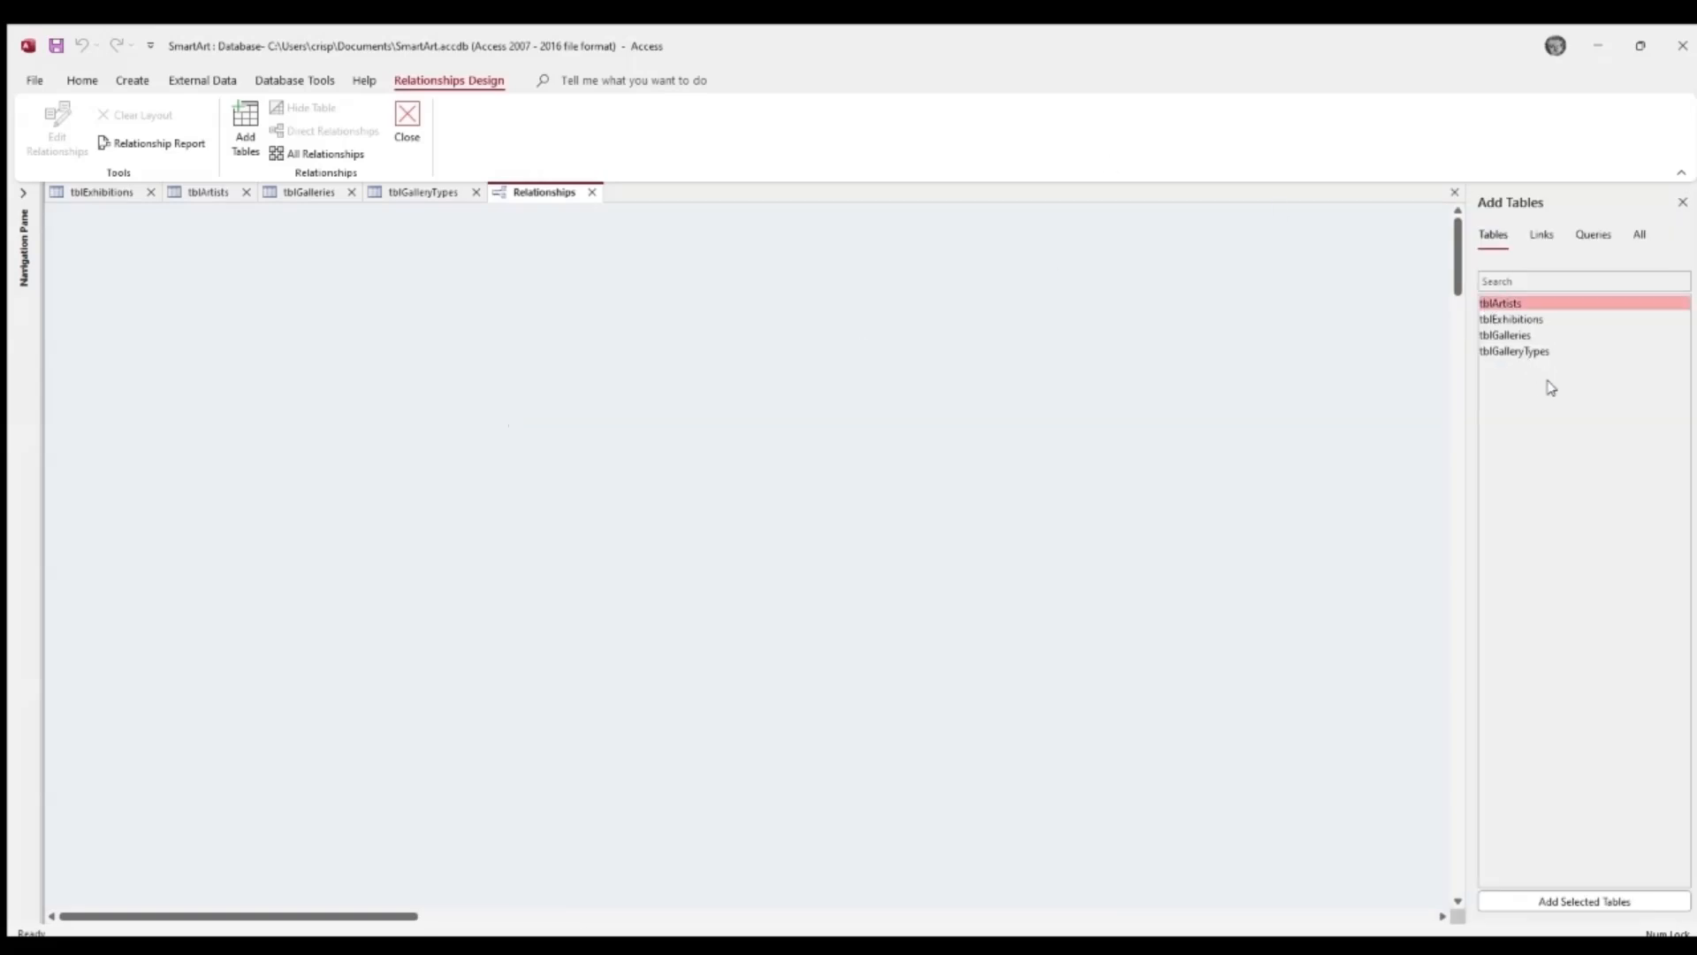
left_click(1503, 320, "ctrl")
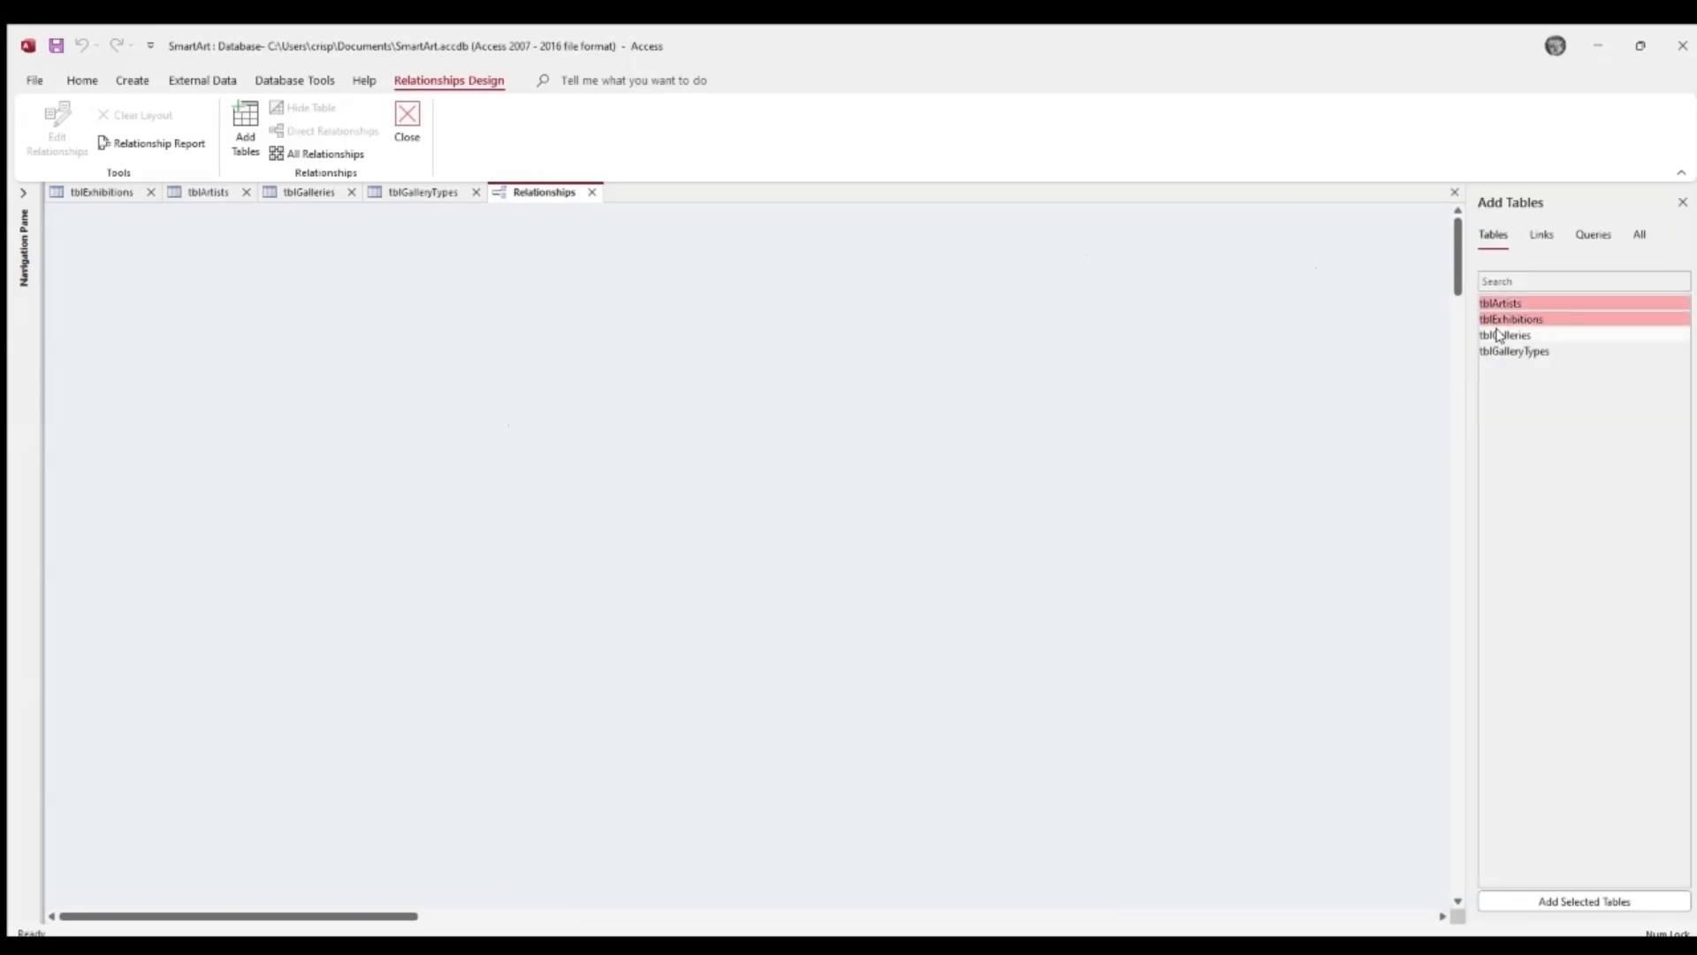
left_click(1502, 335, "ctrl")
left_click(1507, 351, "ctrl")
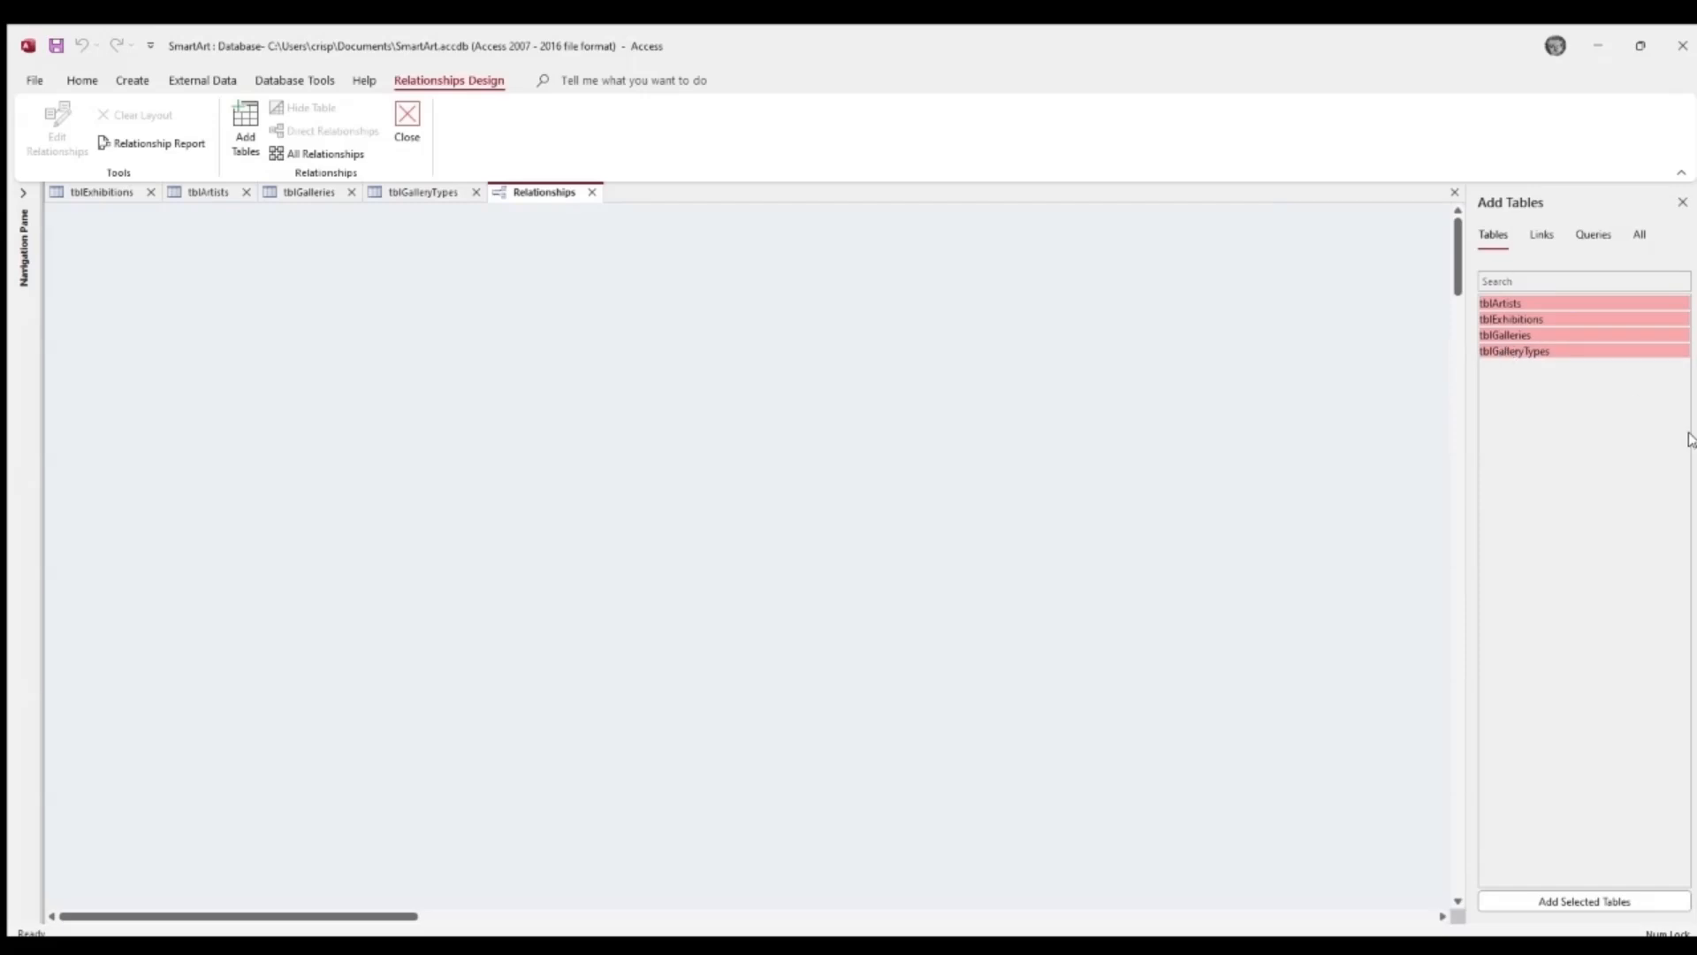
left_click(1571, 901)
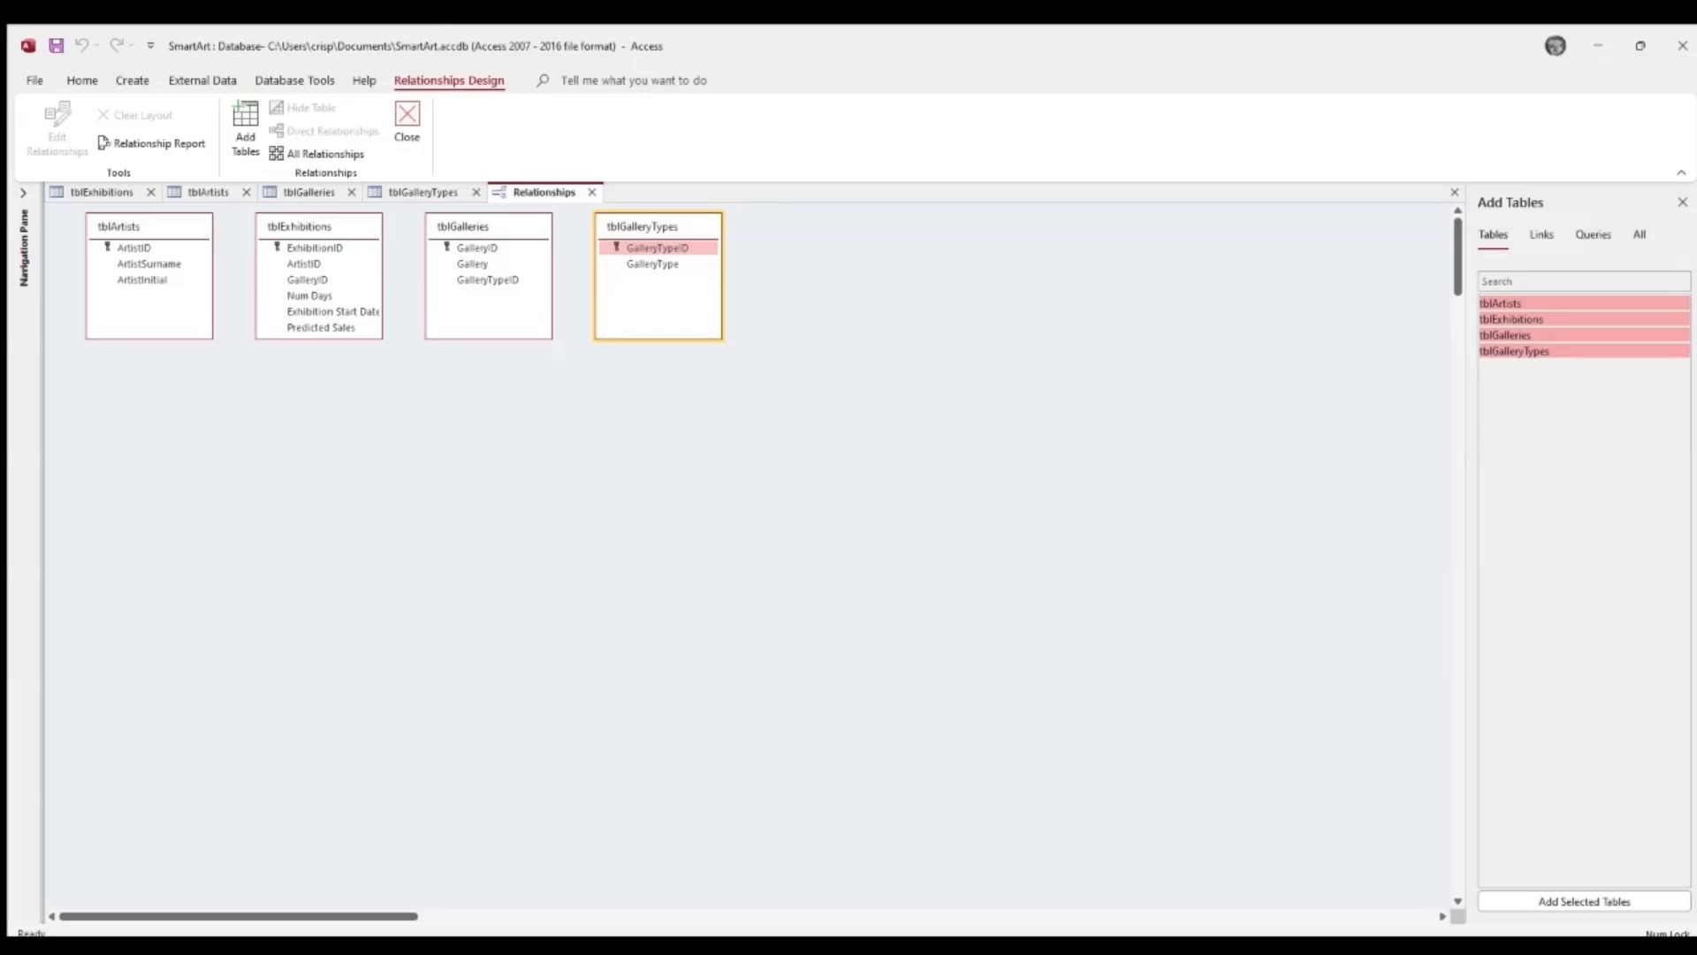
- Close the open tables and relate ArtistID in tblArtists to ArtistID in tblExhibitions, enforcing referential integrity
left_click_drag(181, 249, 297, 270)
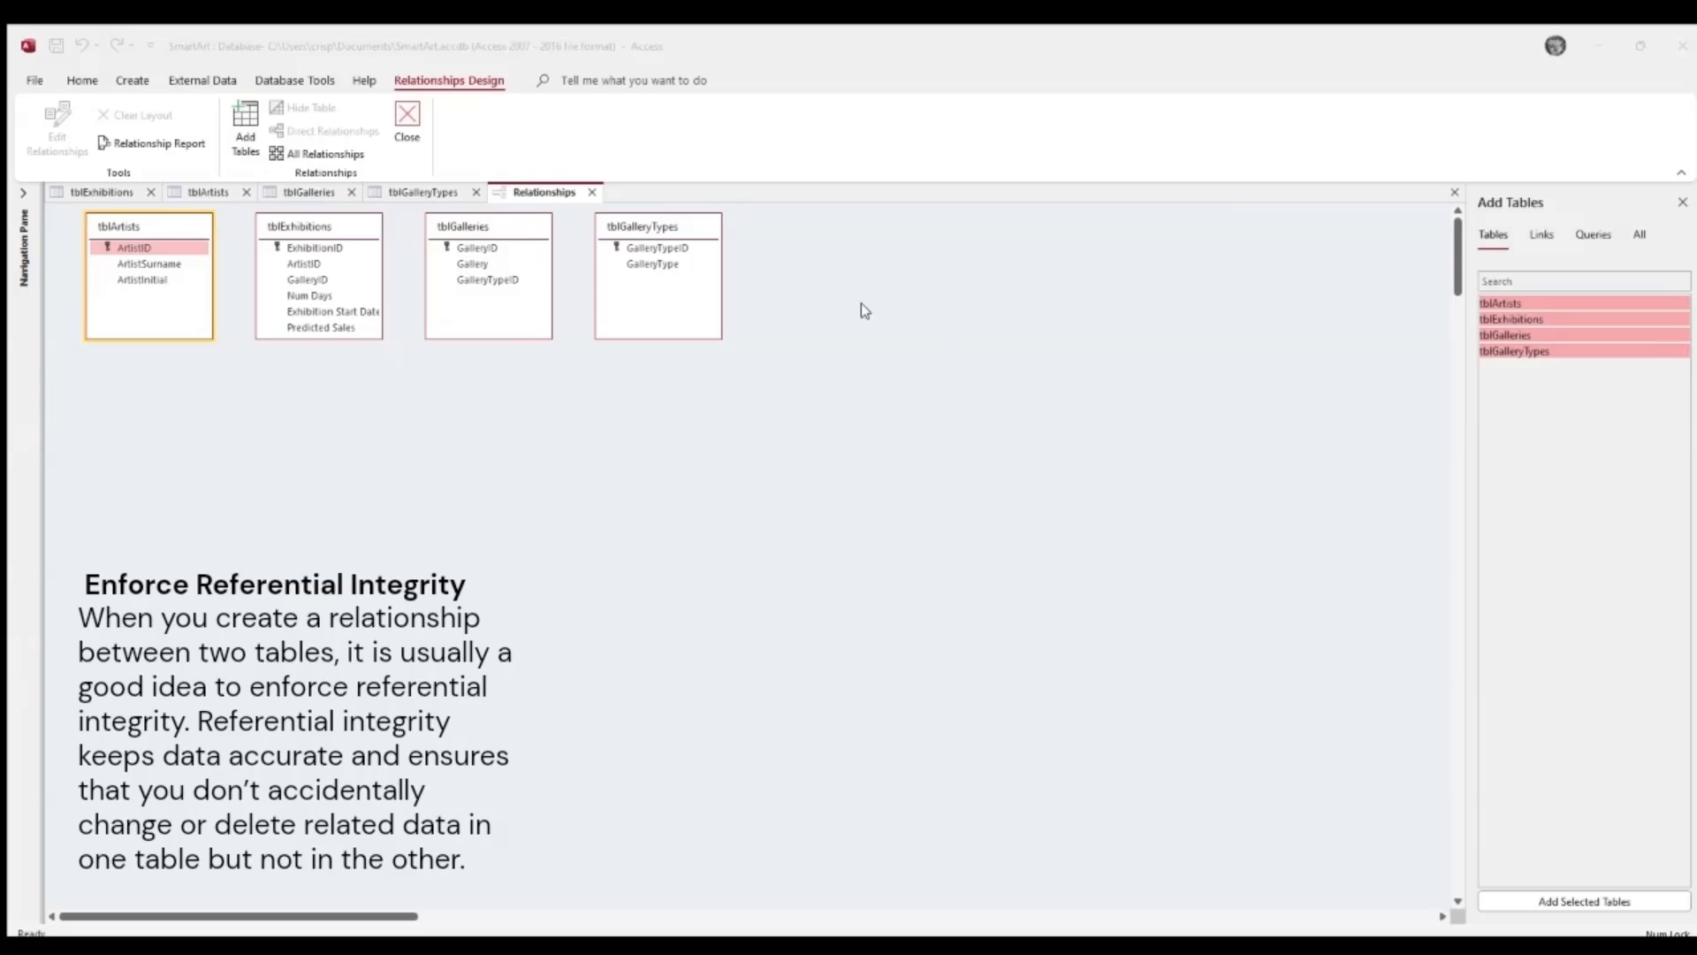
left_click(958, 287)
left_click_drag(152, 248, 309, 265)
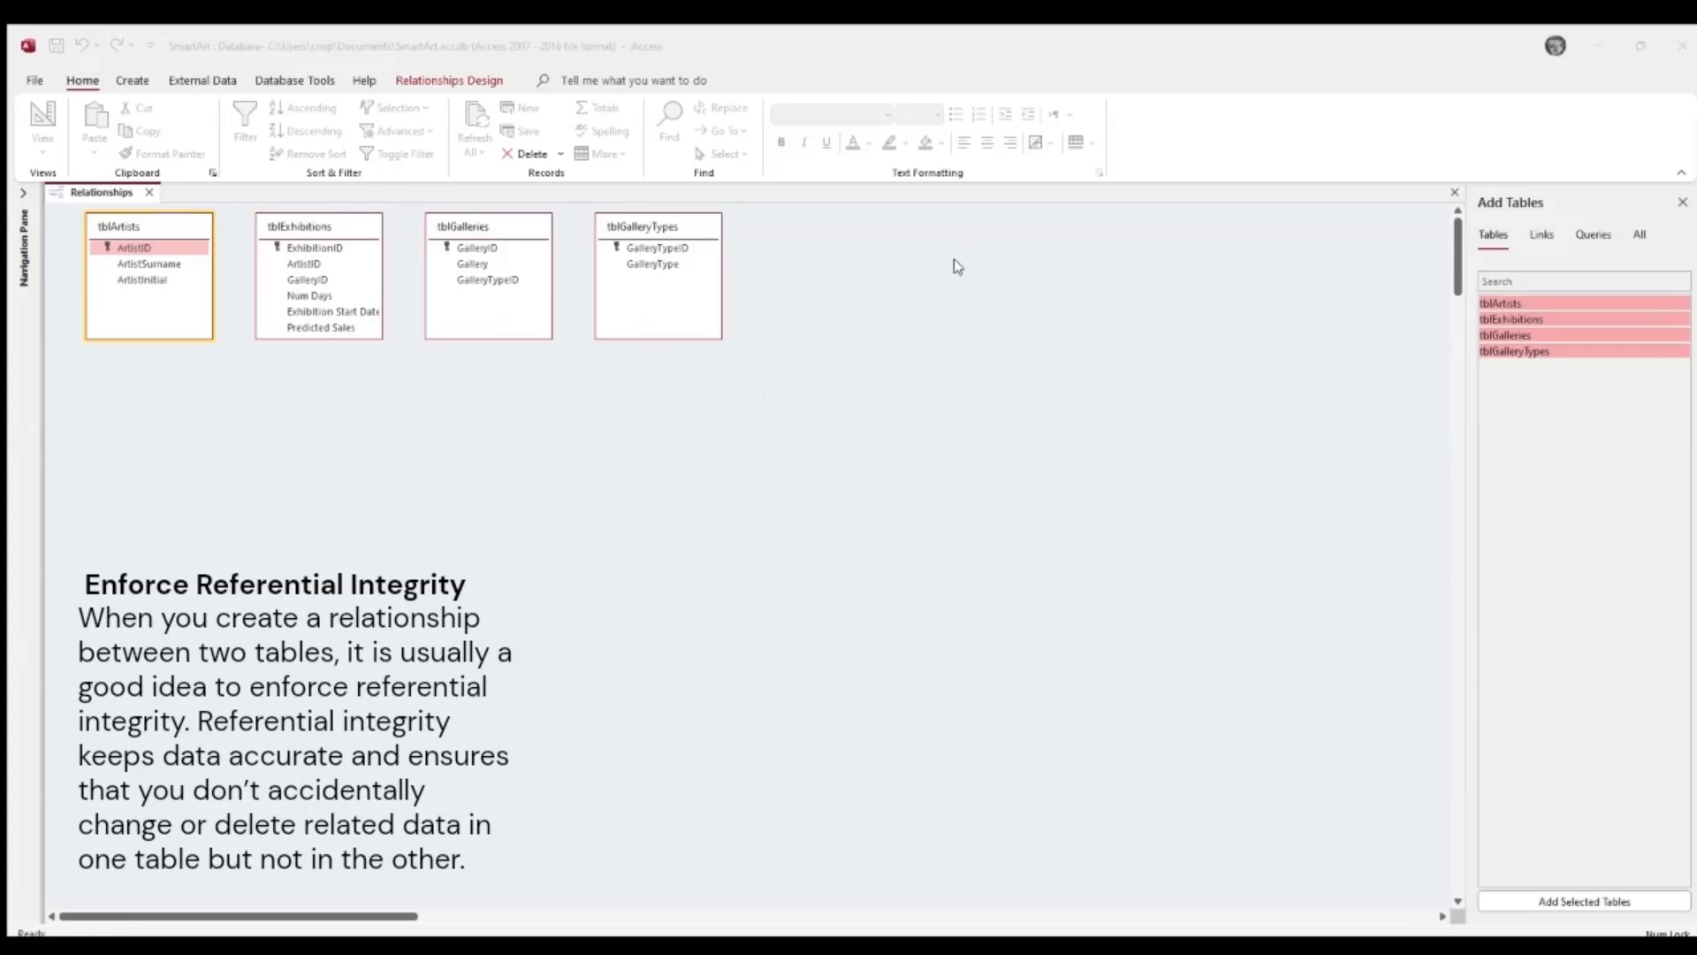
left_click(958, 303)
- Rearrange tblArtists and tblExhibitions in the layout so their relationship line is easy to follow
mouse_move(340, 228)
left_mouse_down()
mouse_move(378, 290)
mouse_move(280, 348)
mouse_move(348, 336)
mouse_move(340, 253)
left_mouse_up()
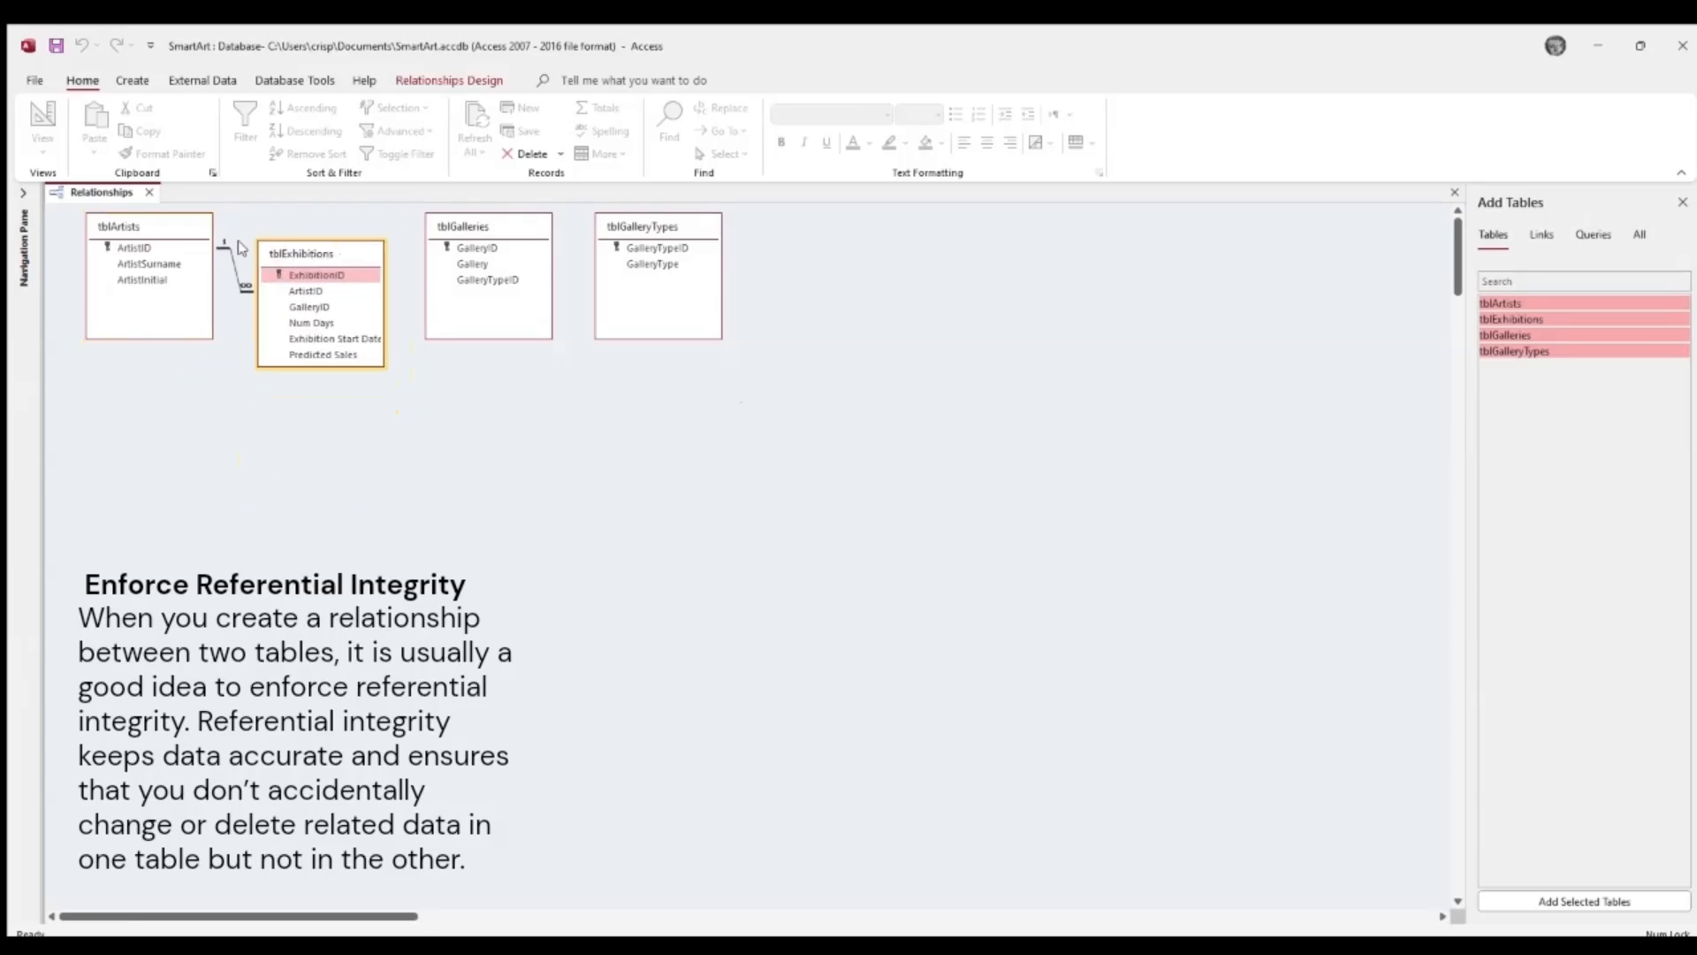
left_click_drag(172, 228, 144, 280)
left_click_drag(276, 253, 266, 239)
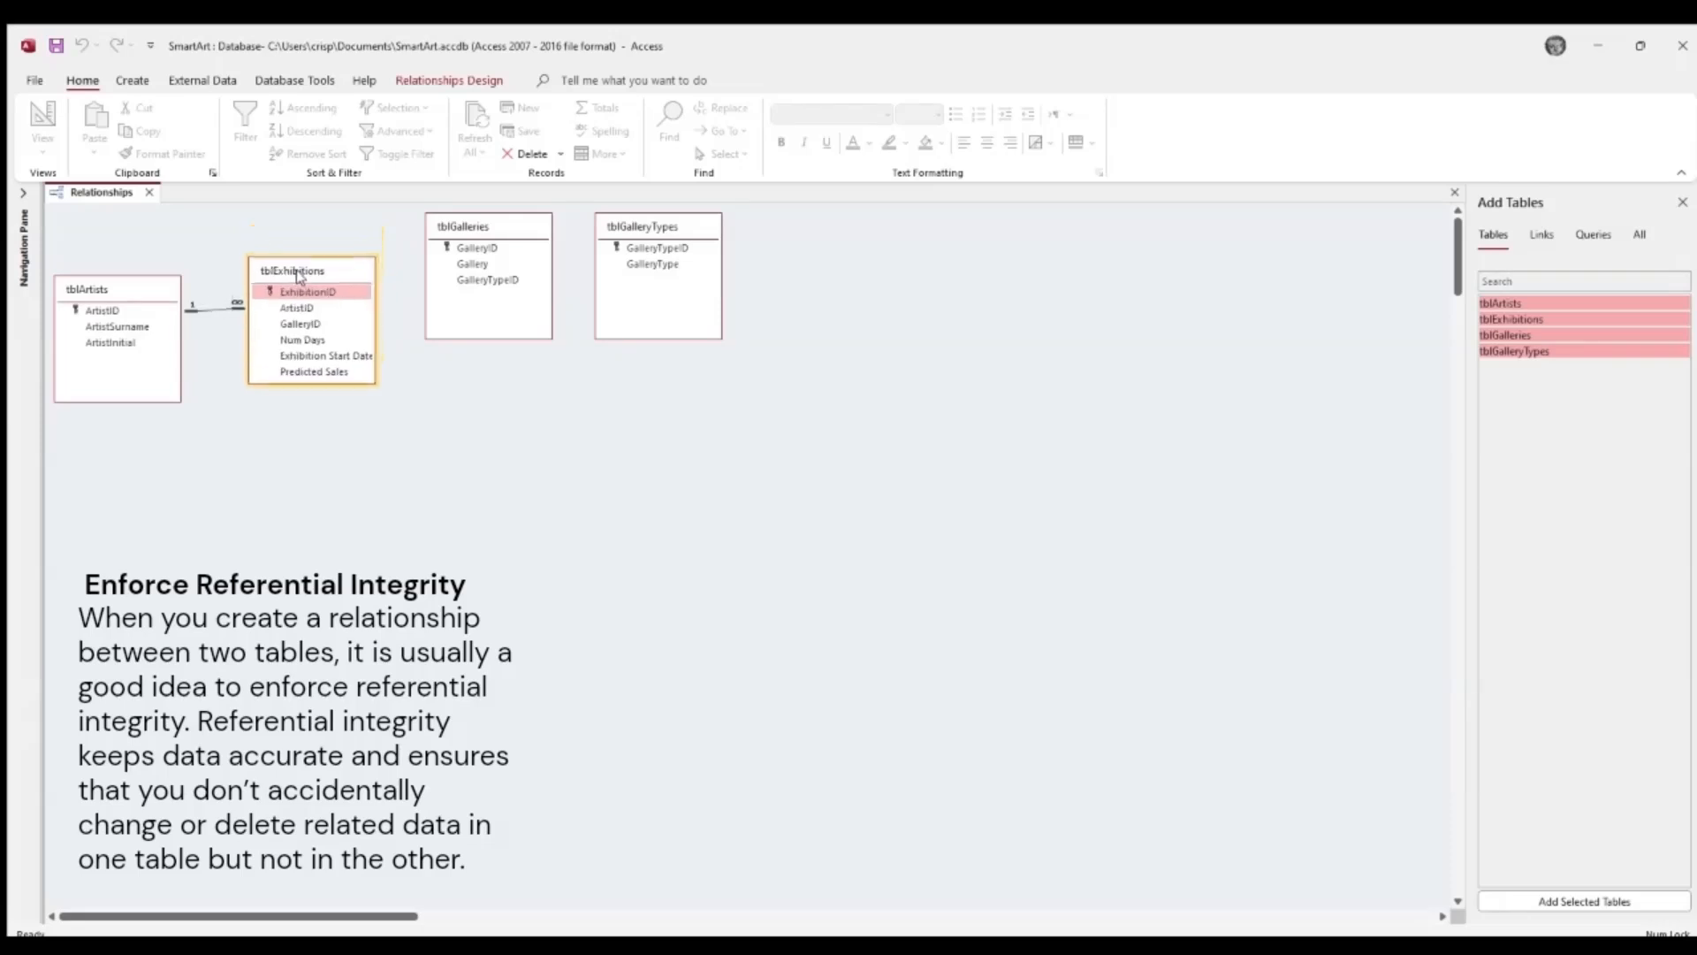
left_click_drag(296, 276, 288, 259)
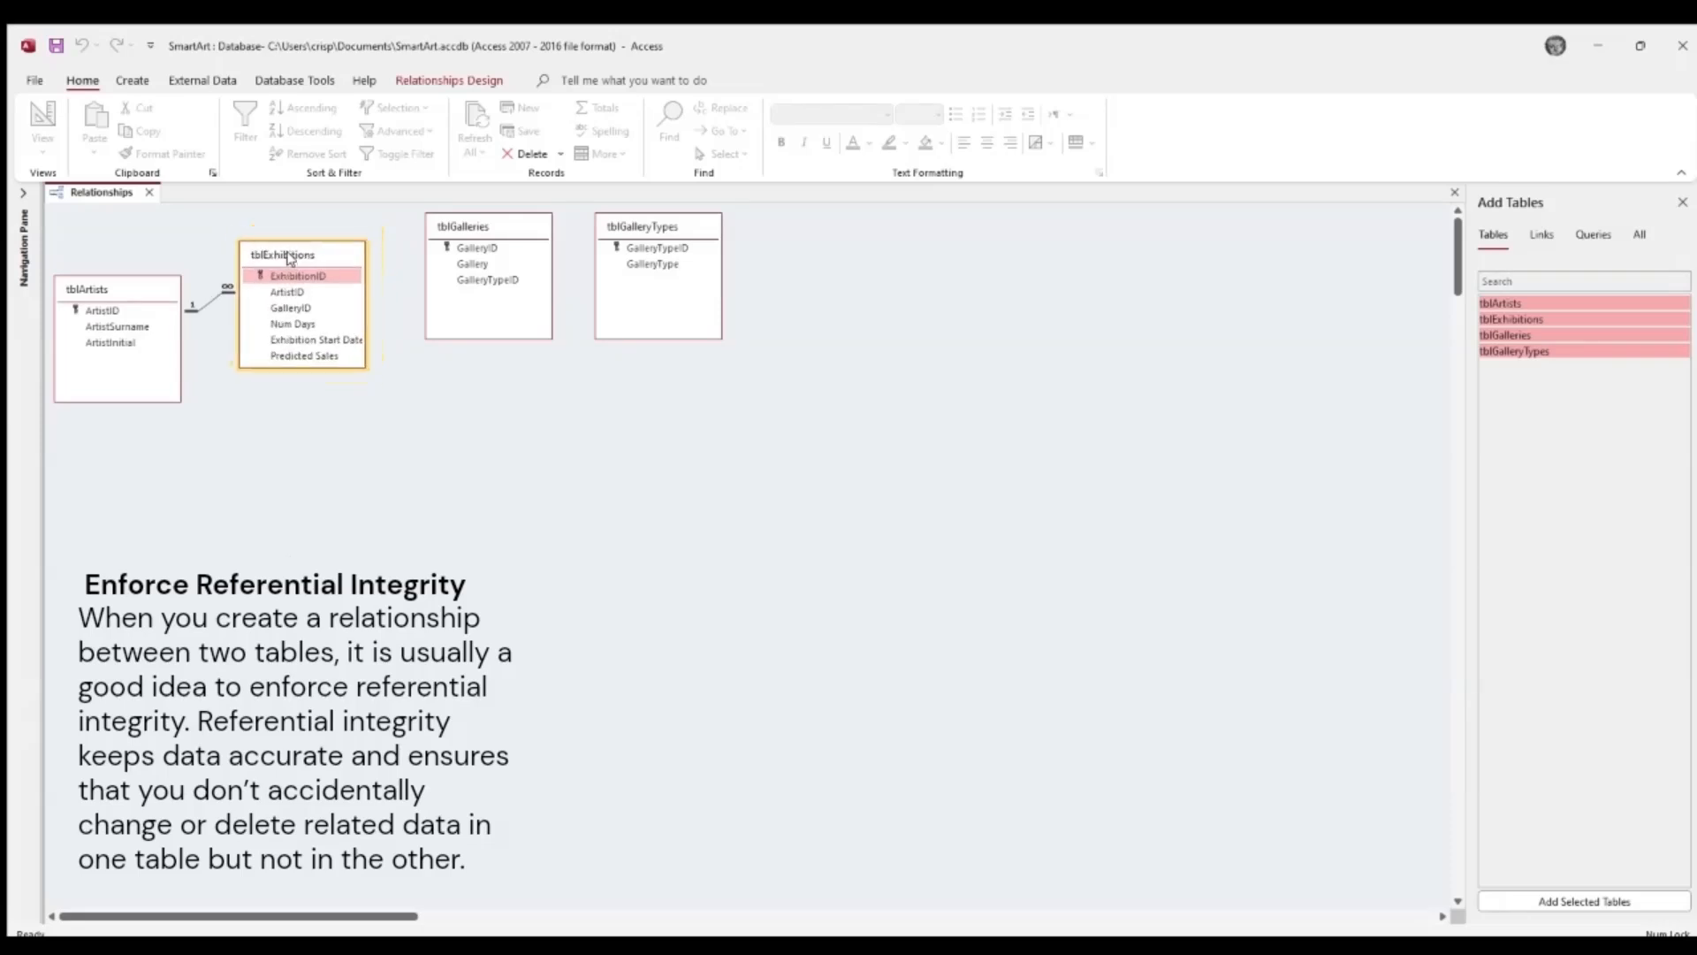
- Move tblGalleryTypes away from tblGalleries and relate their GalleryTypeID fields, enforcing referential integrity
left_click(501, 281)
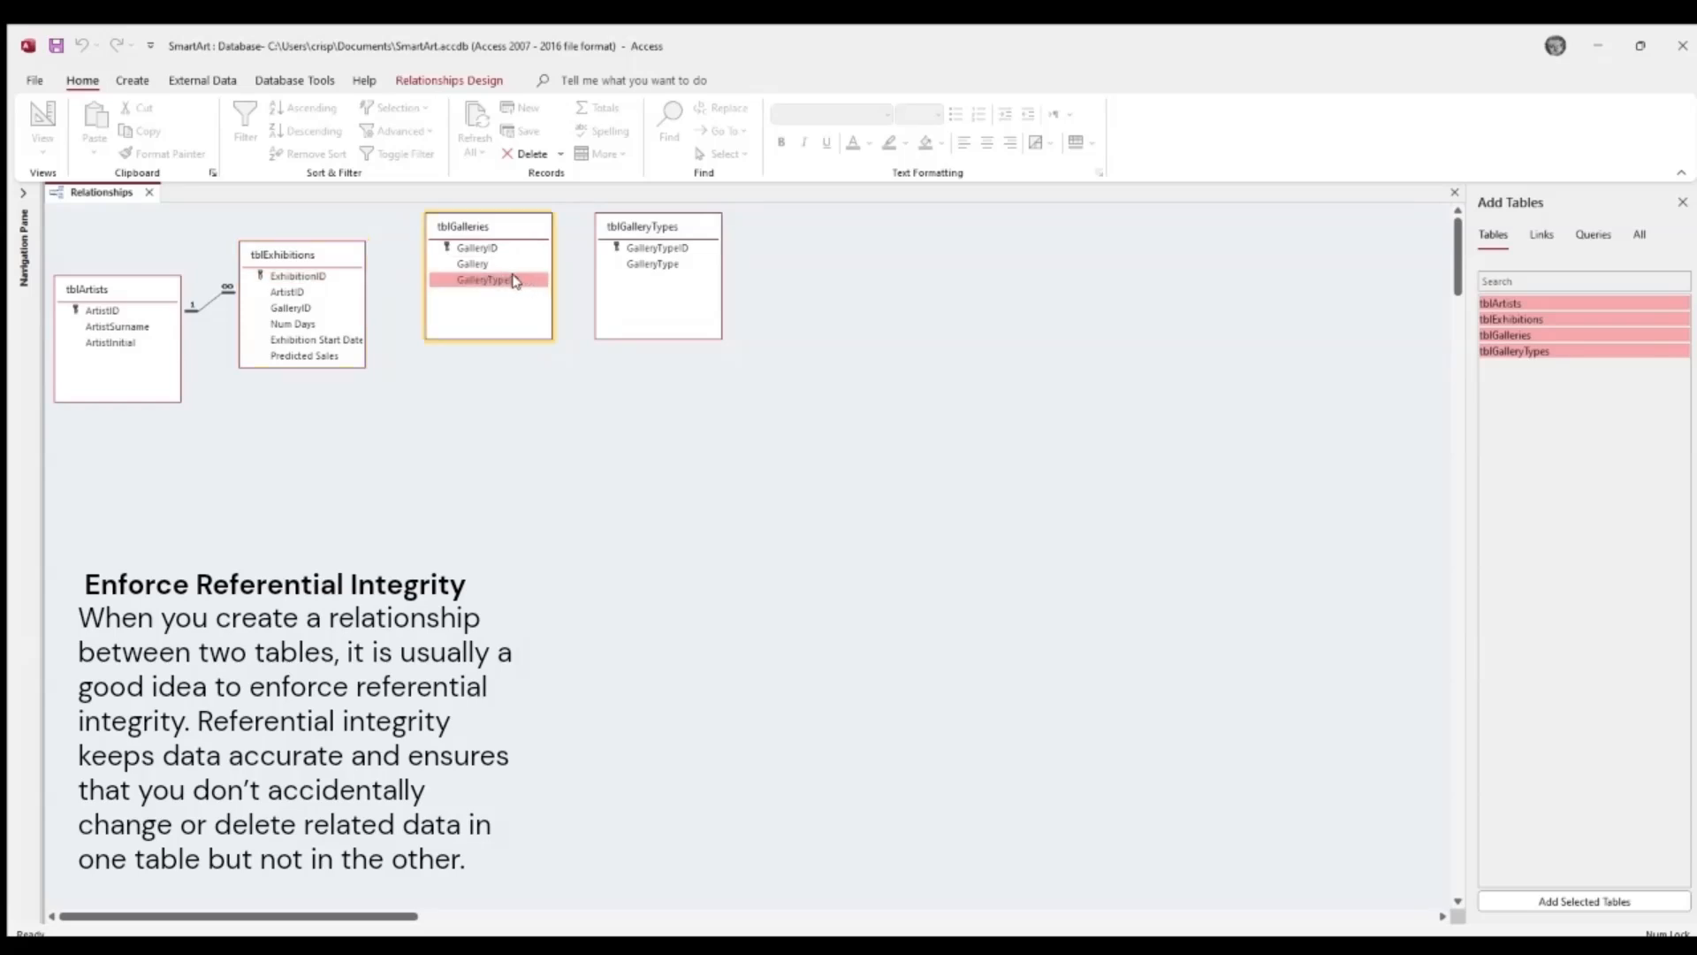
left_click_drag(641, 224, 508, 282)
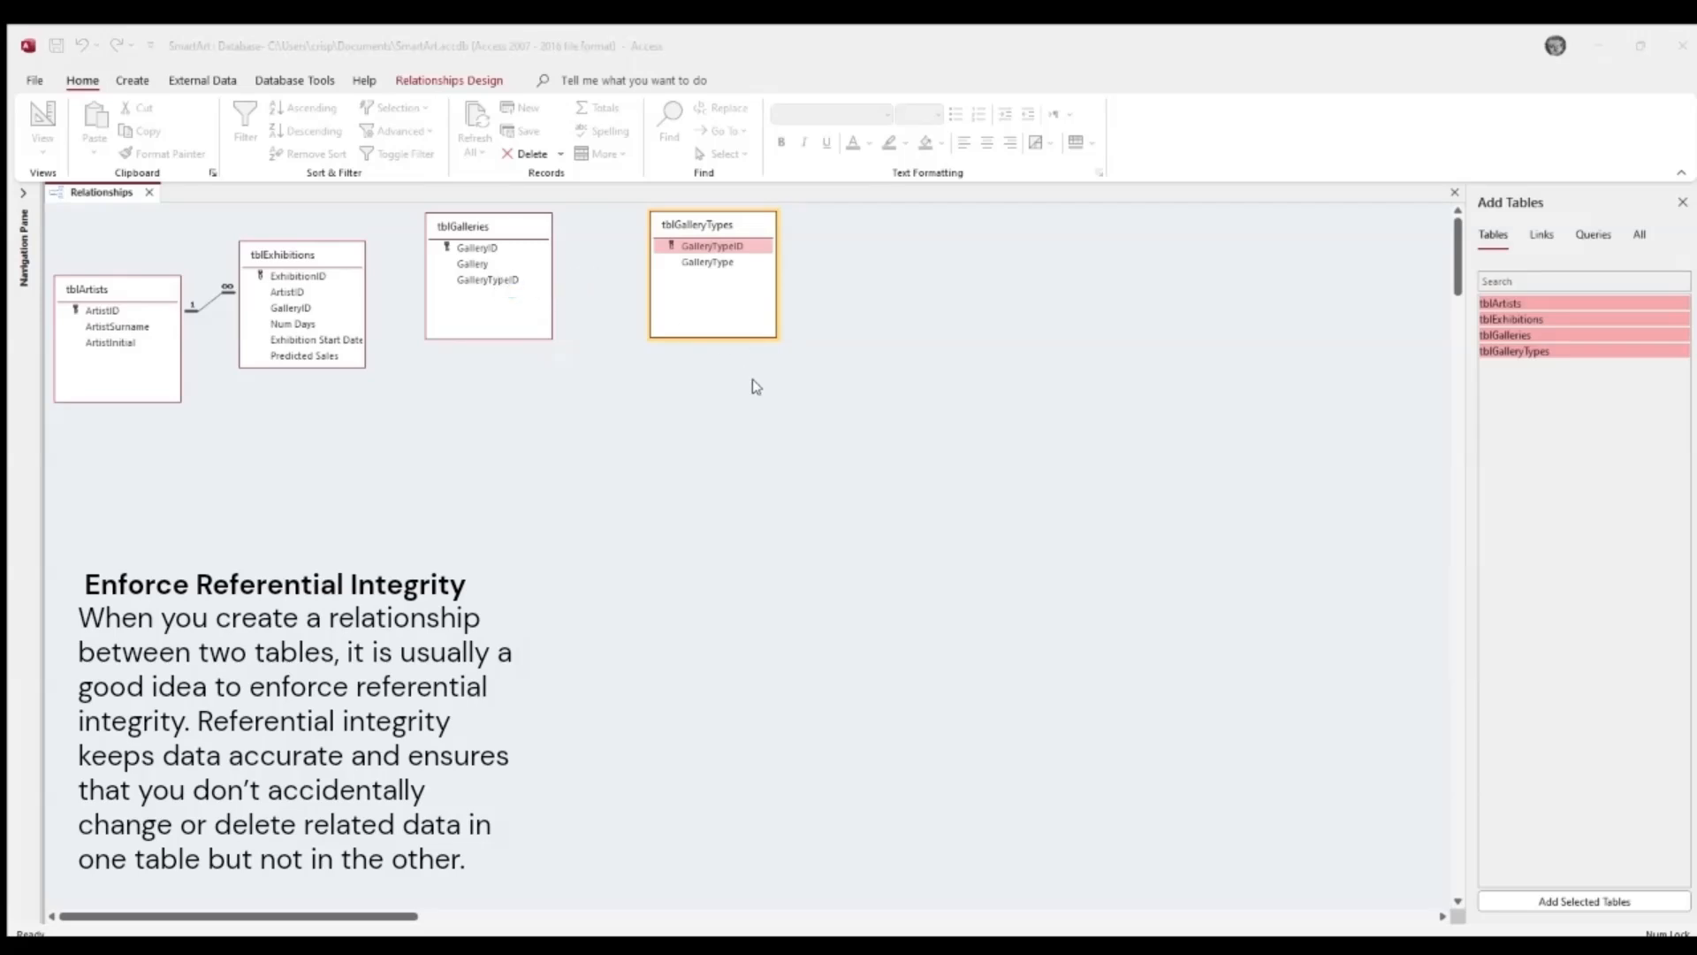
key("Return")
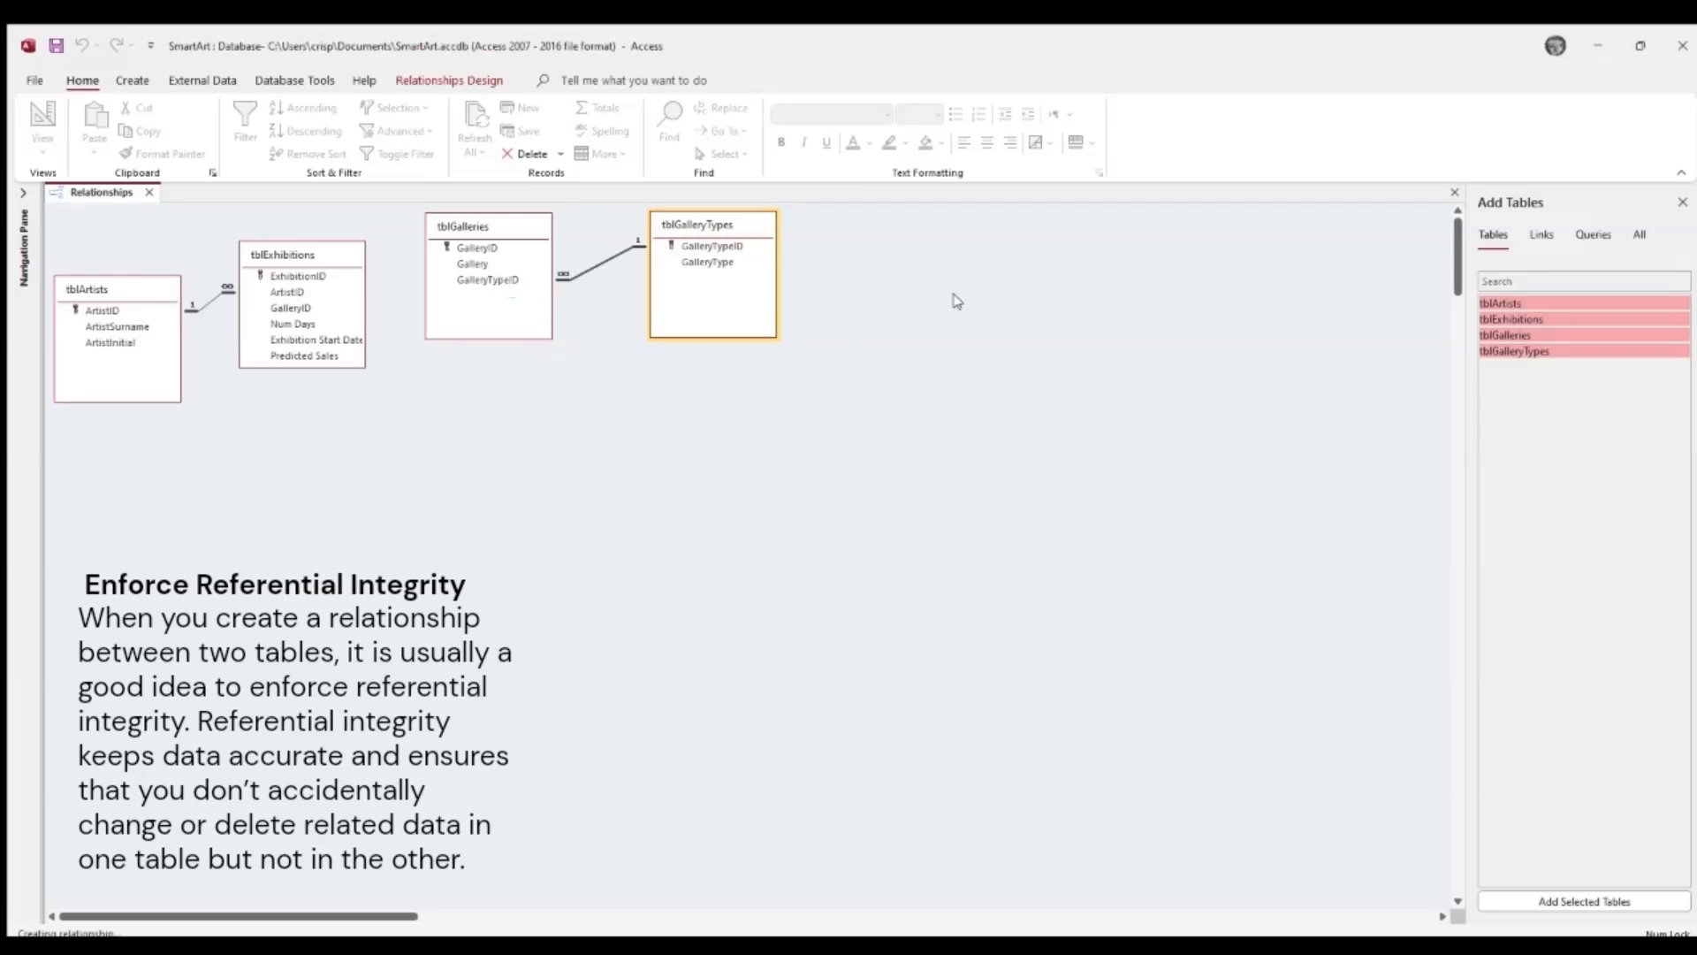
- Space out tblGalleries and tblGalleryTypes, and relate GalleryID in tblExhibitions to GalleryID in tblGalleries
mouse_move(694, 225)
left_mouse_down()
mouse_move(773, 233)
mouse_move(725, 229)
mouse_move(752, 237)
mouse_move(752, 261)
left_mouse_up()
left_click_drag(508, 221, 610, 281)
left_click_drag(735, 260, 793, 254)
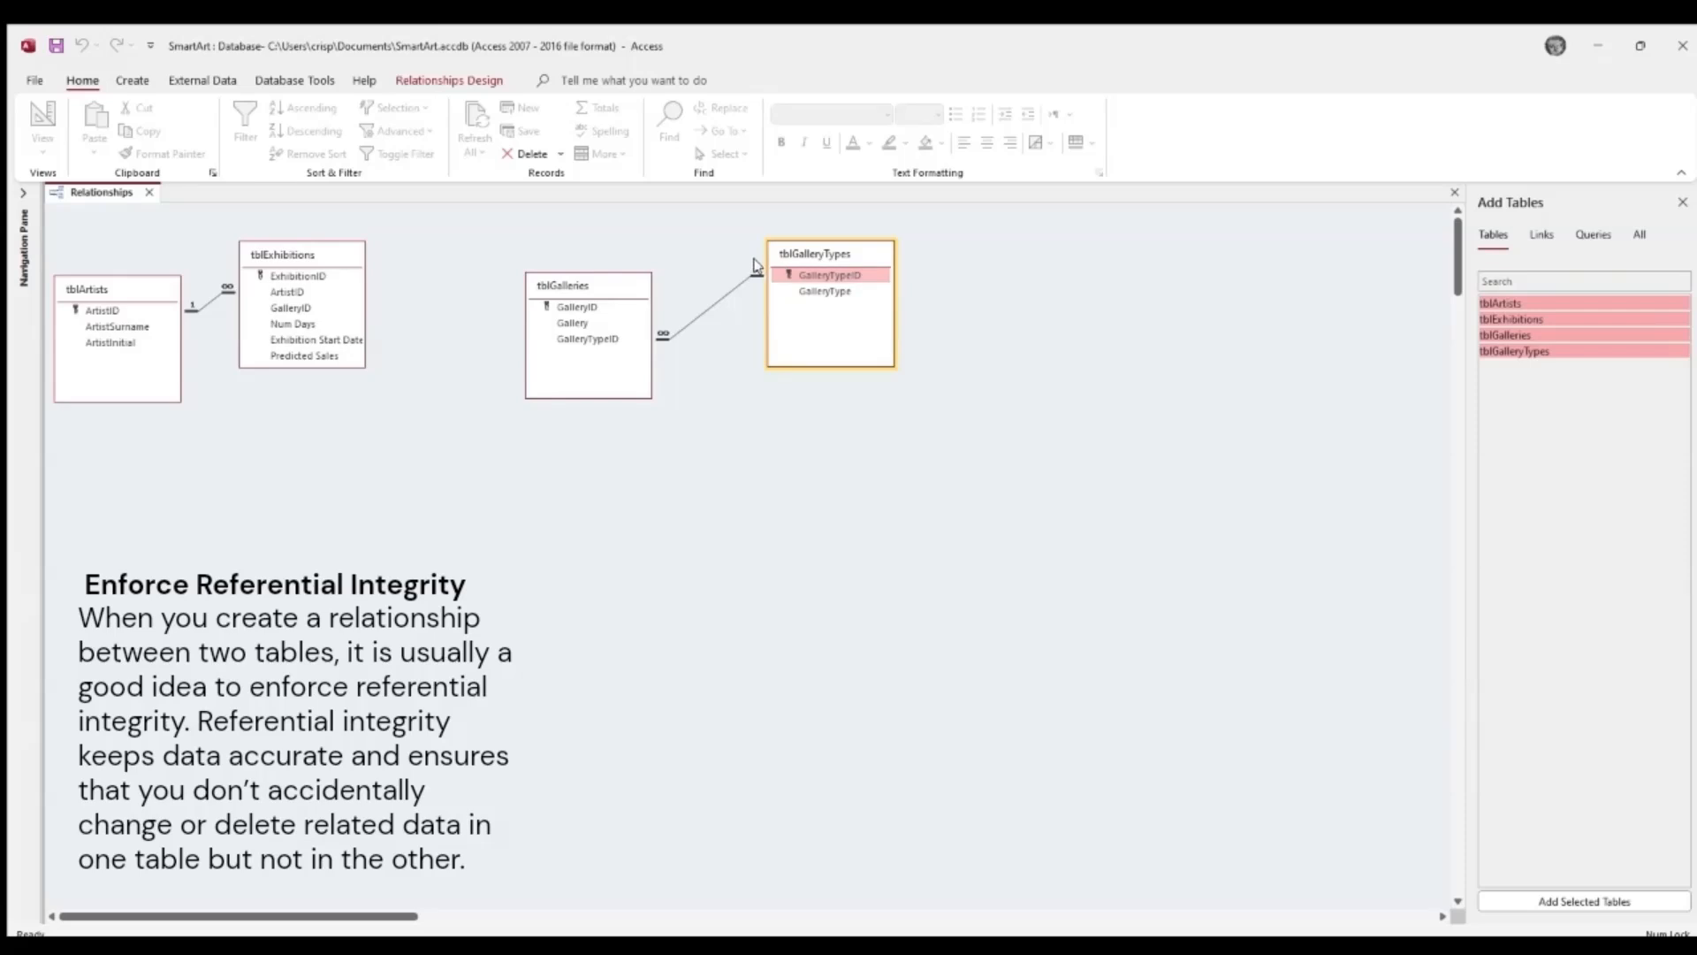
left_click_drag(598, 284, 622, 271)
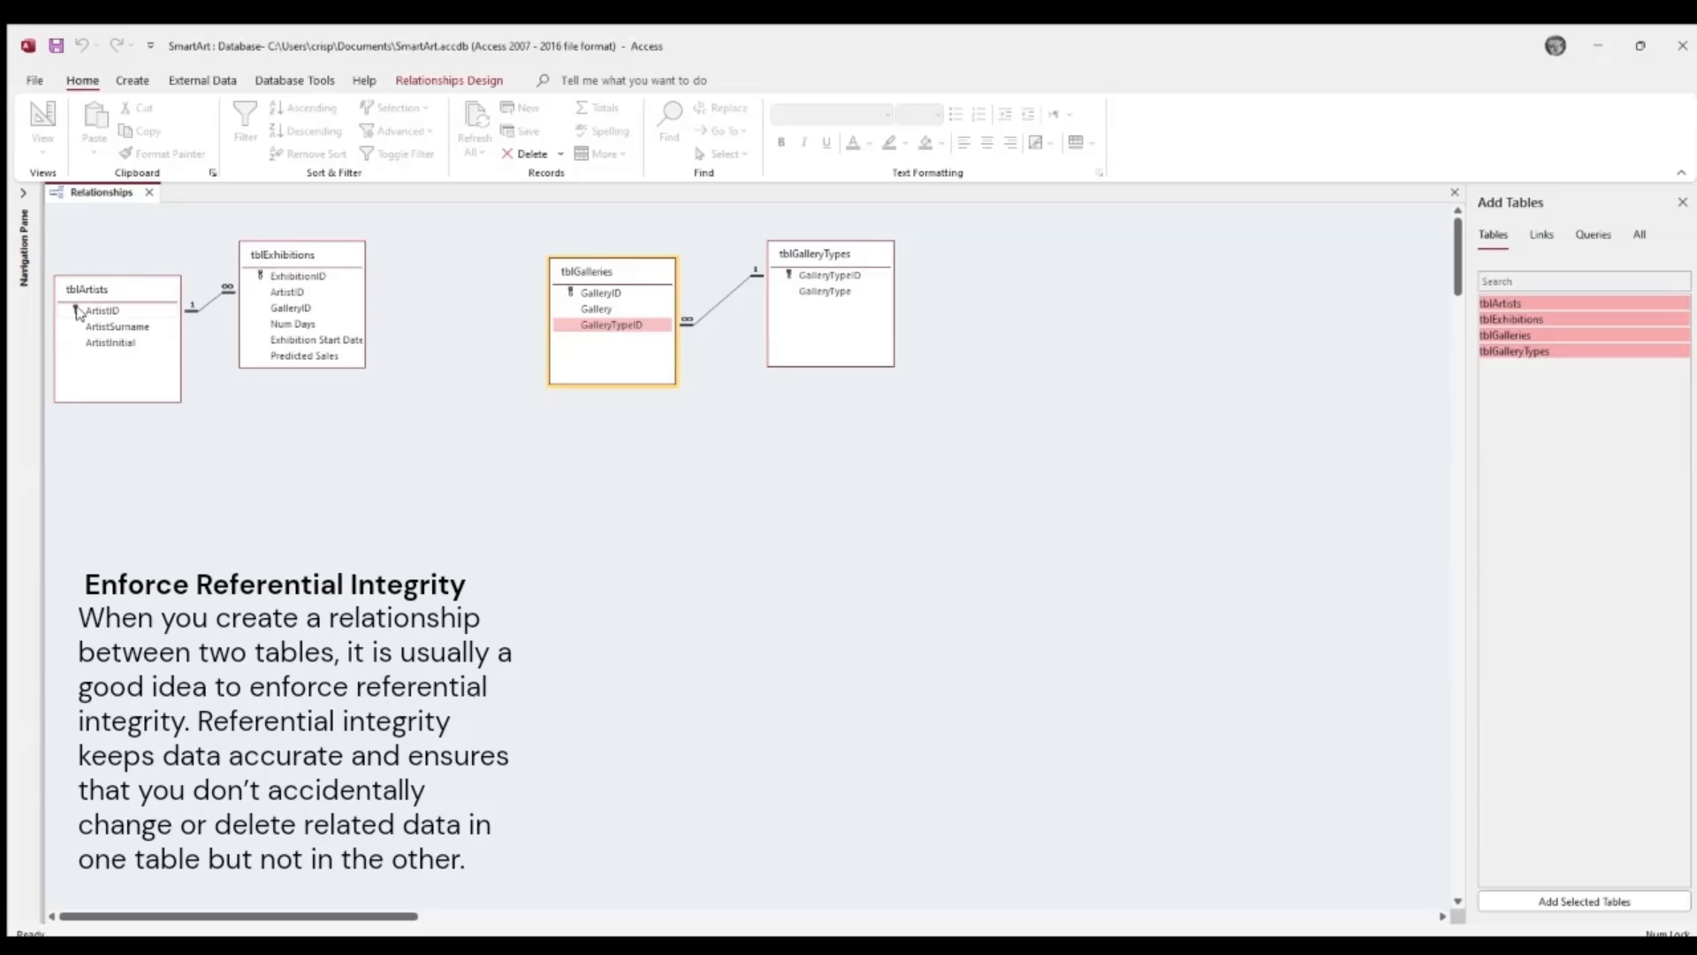
left_click_drag(302, 312, 595, 298)
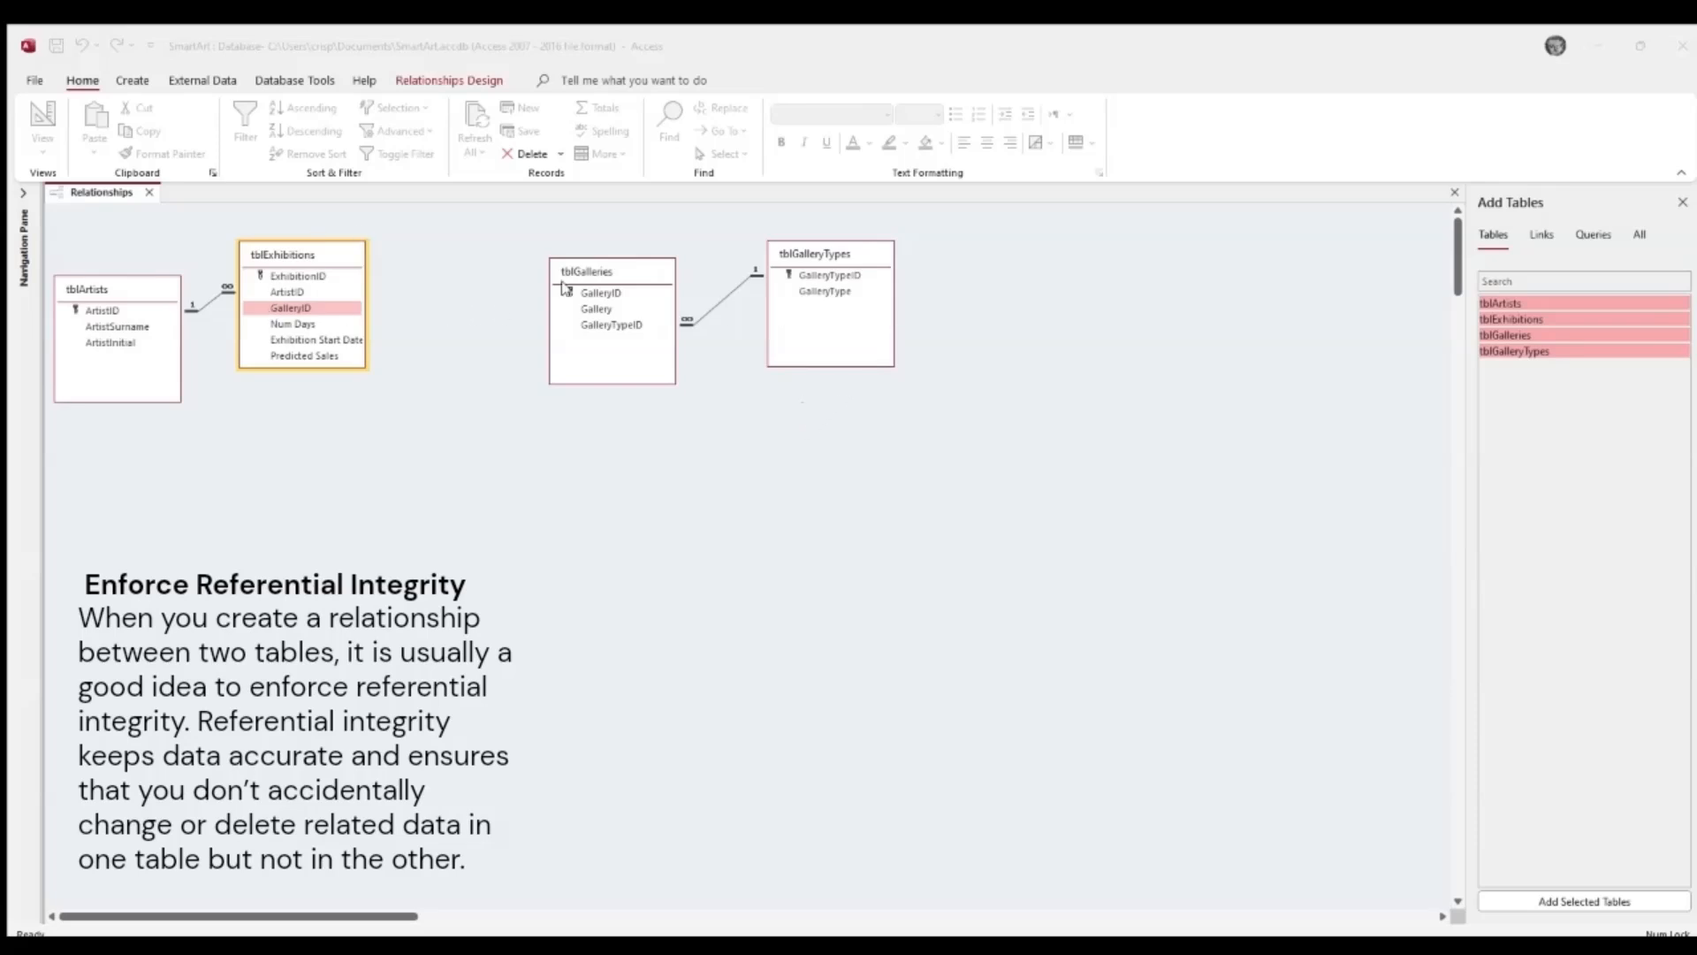
left_click(968, 295)
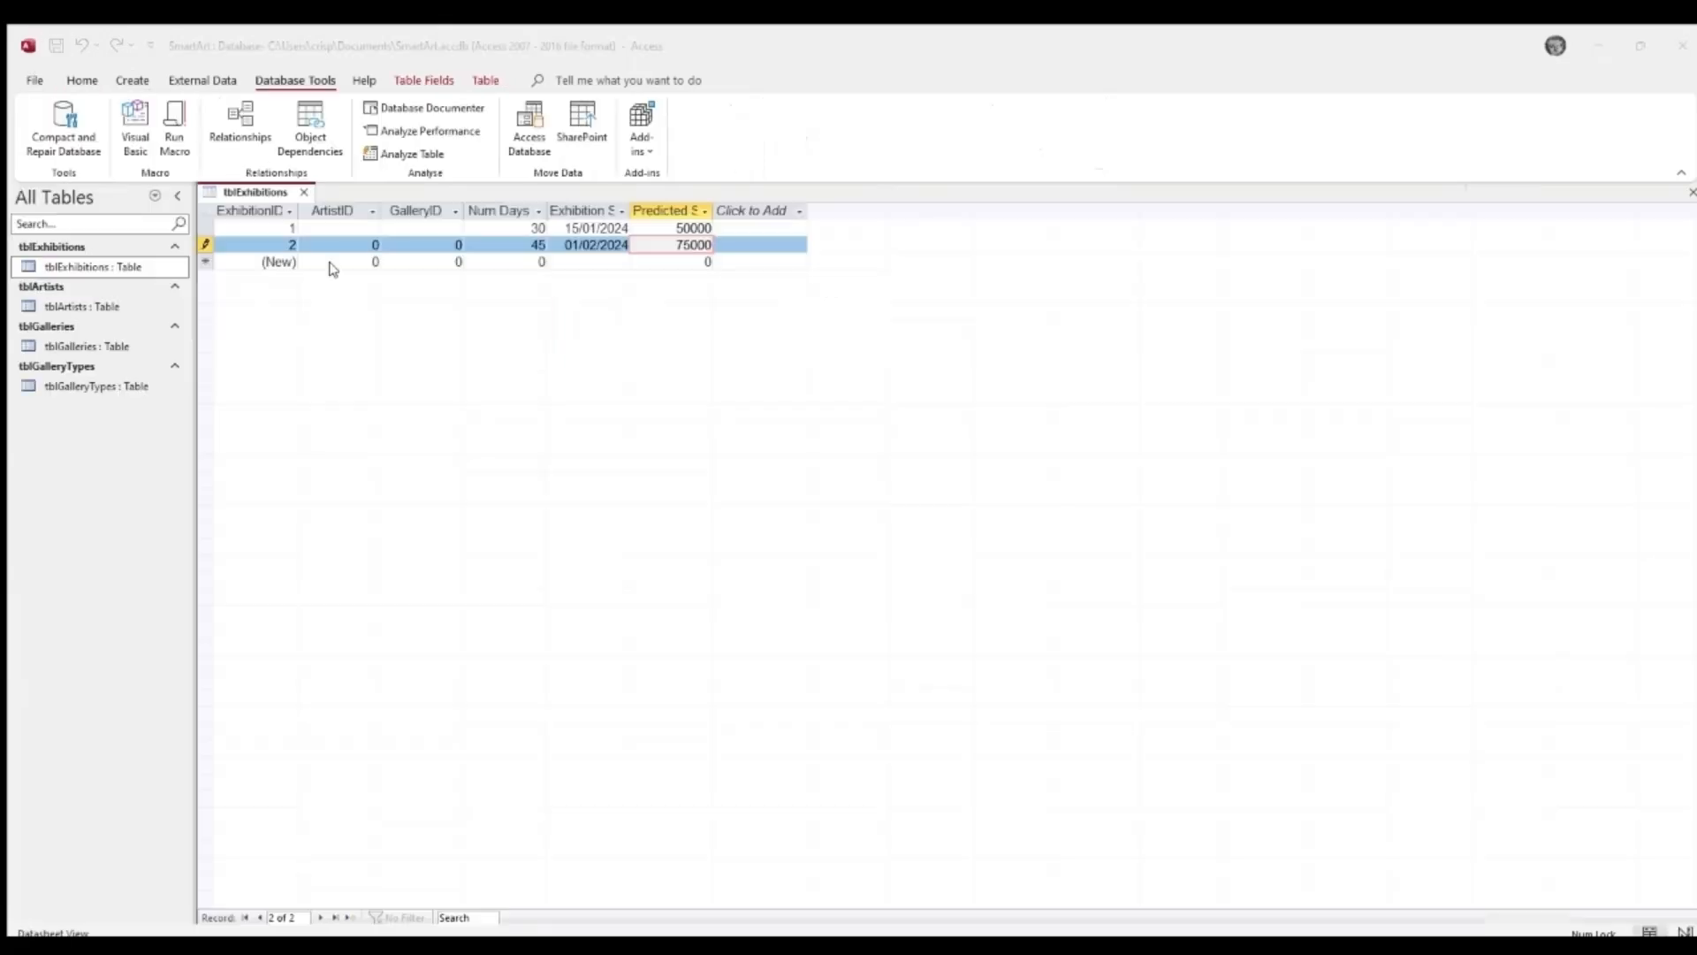
- Try to commit the second exhibition record in tblExhibitions, and open tblArtists
left_click(668, 263)
left_click(797, 522)
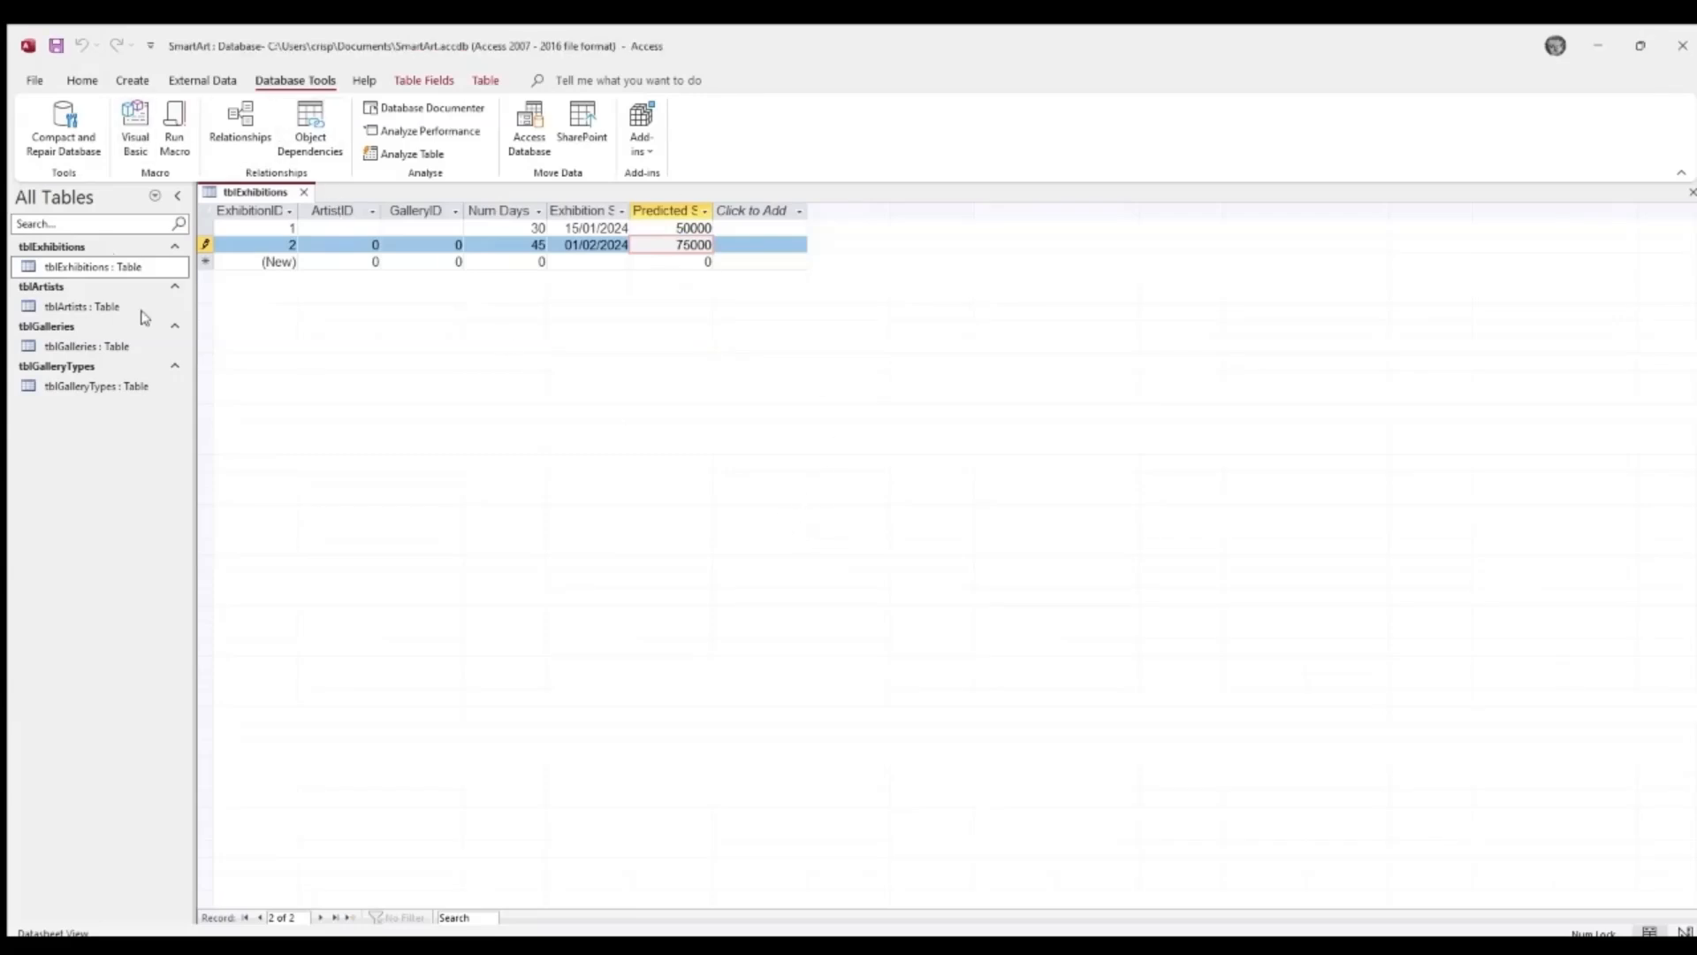
double_click(70, 308)
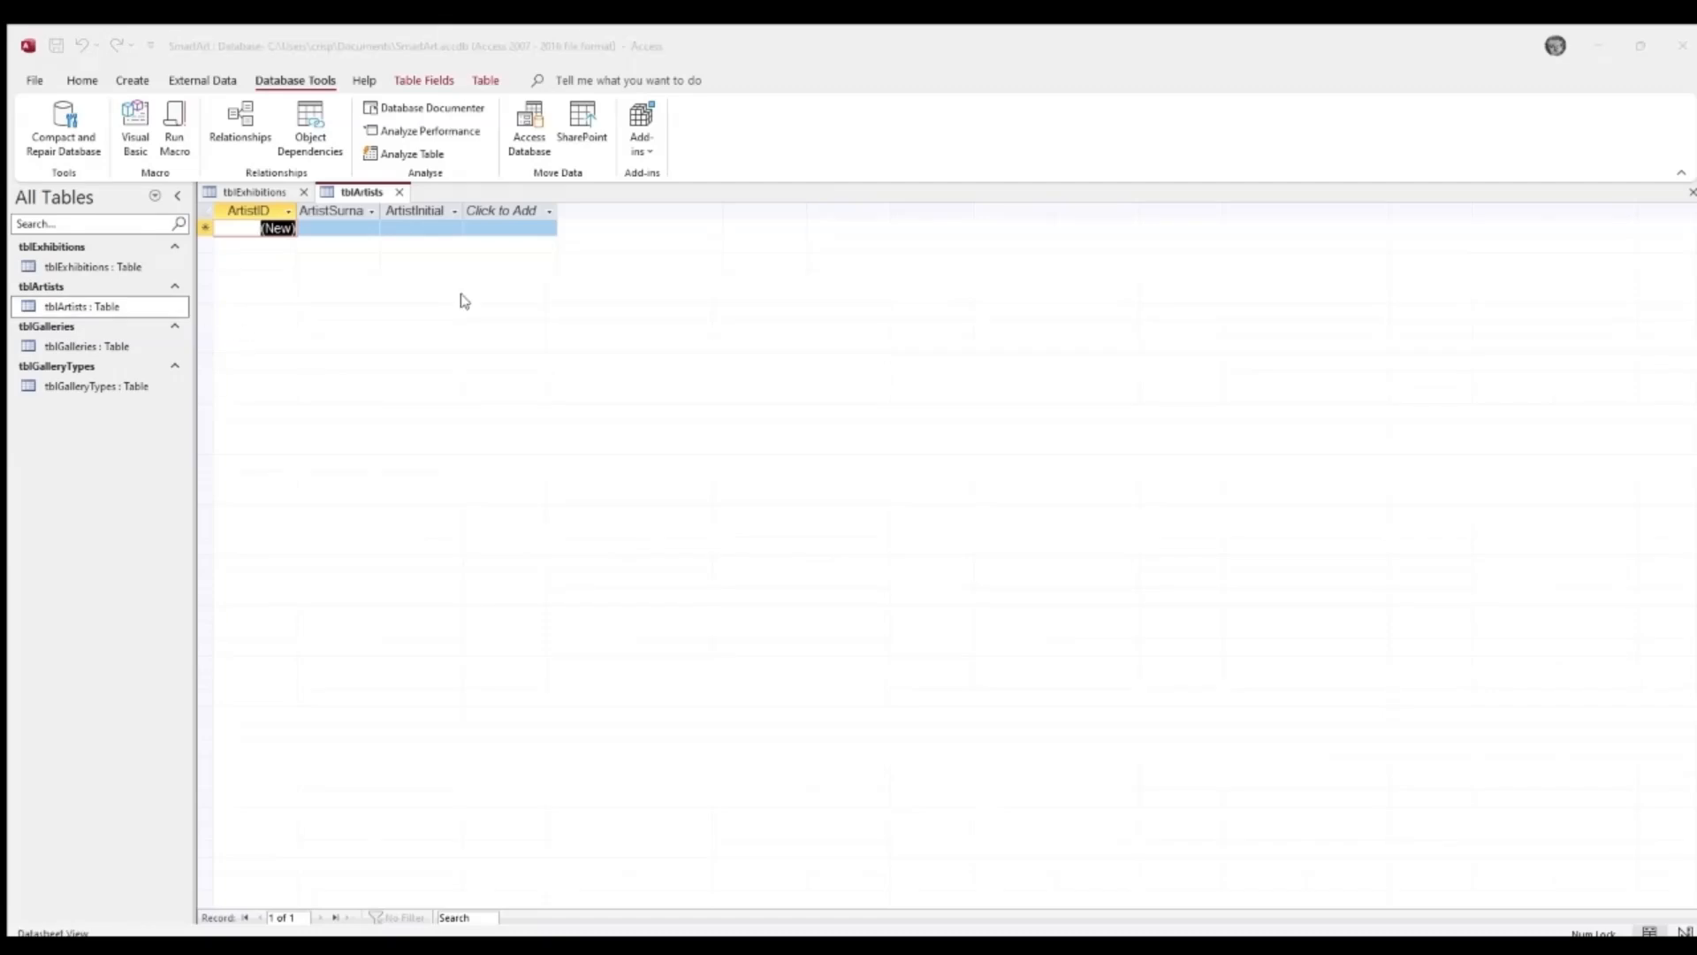
left_click(431, 226)
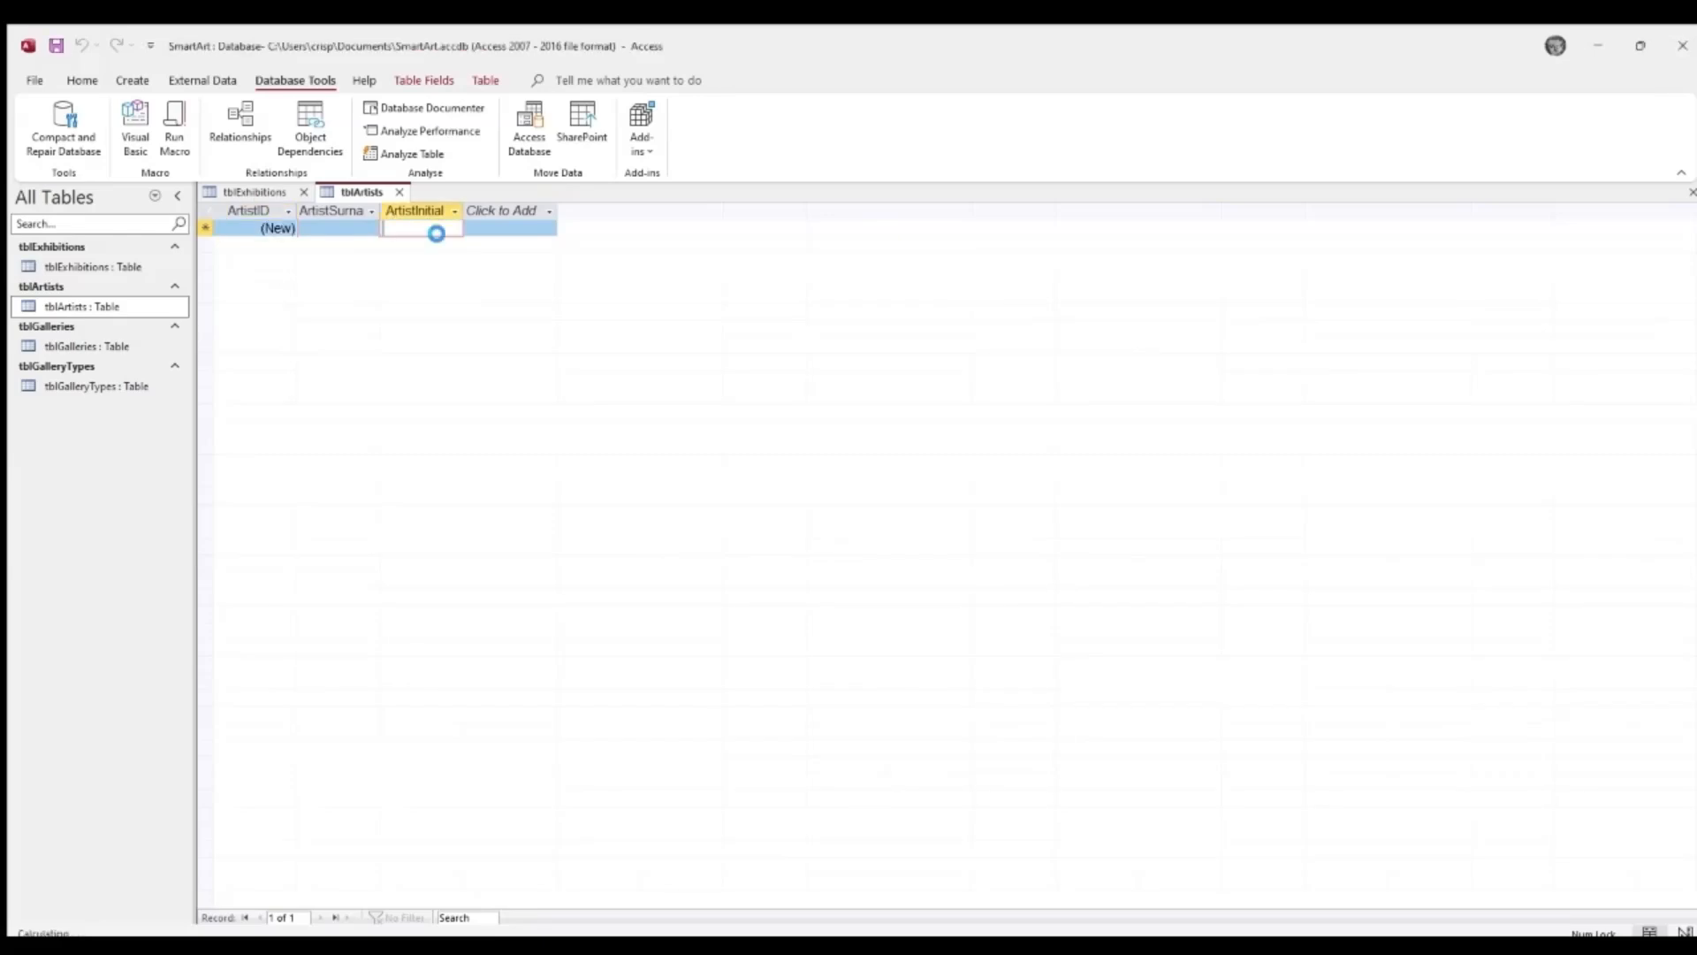
type("1Smith")
left_click_drag(433, 228, 380, 228)
key("BackSpace")
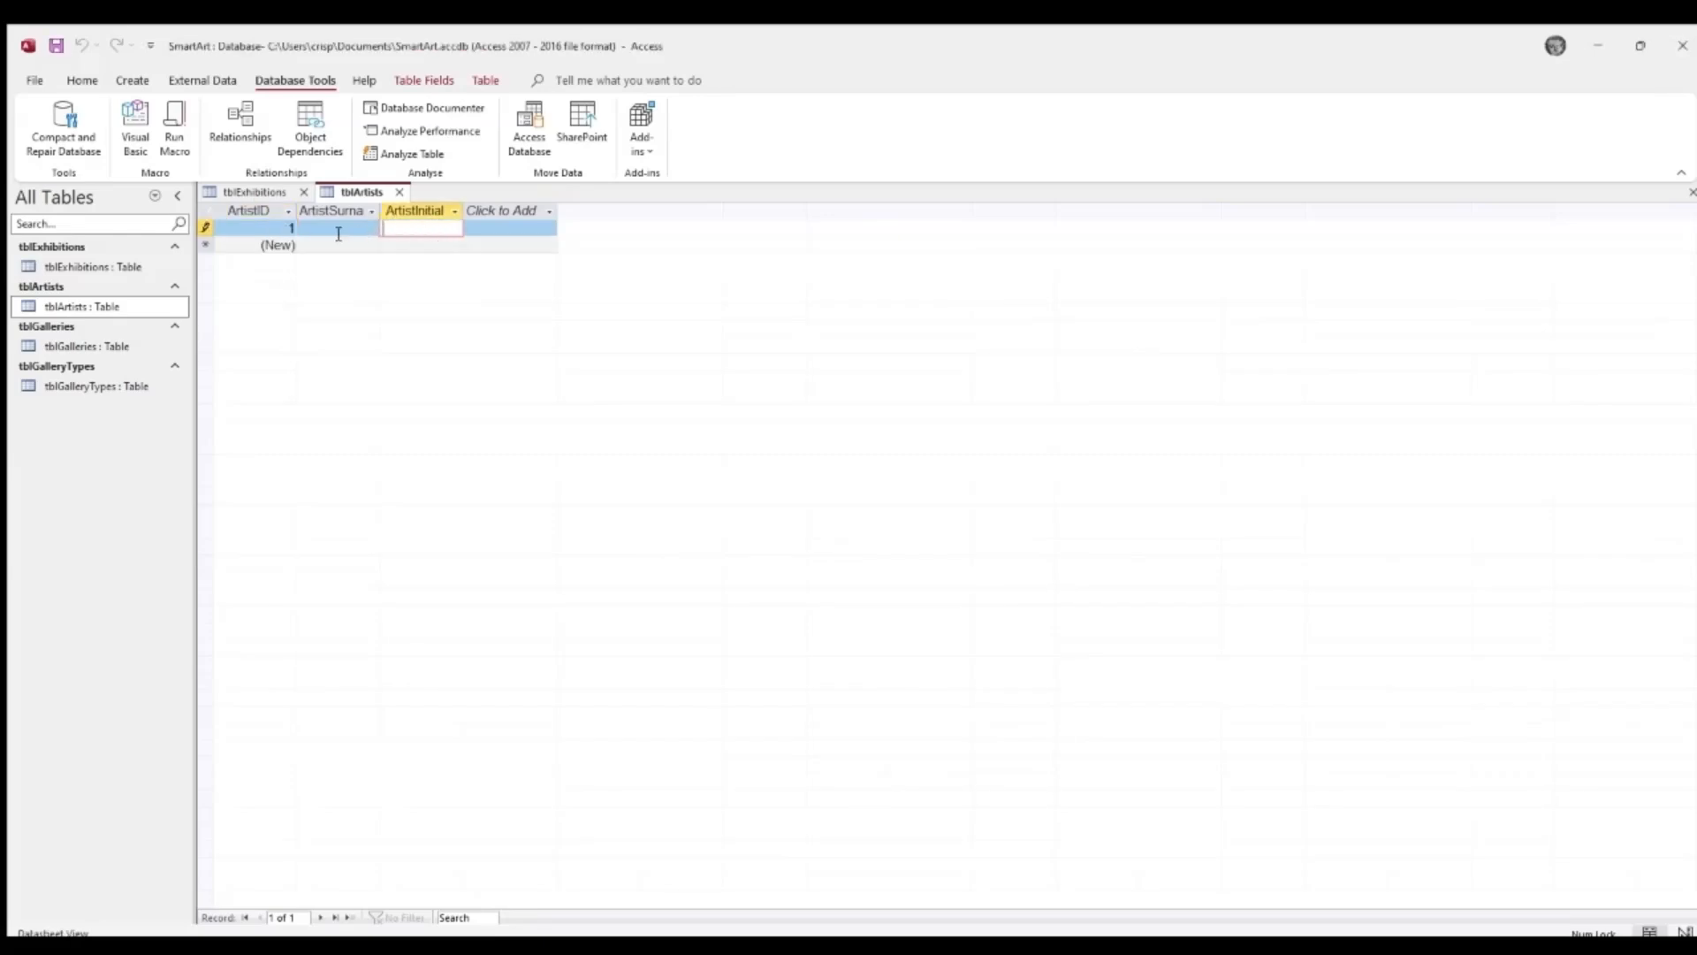
- Fill in the first tblArtists record with the artist's surname and initial, and commit it
left_click(336, 228)
key("alt+Tab")
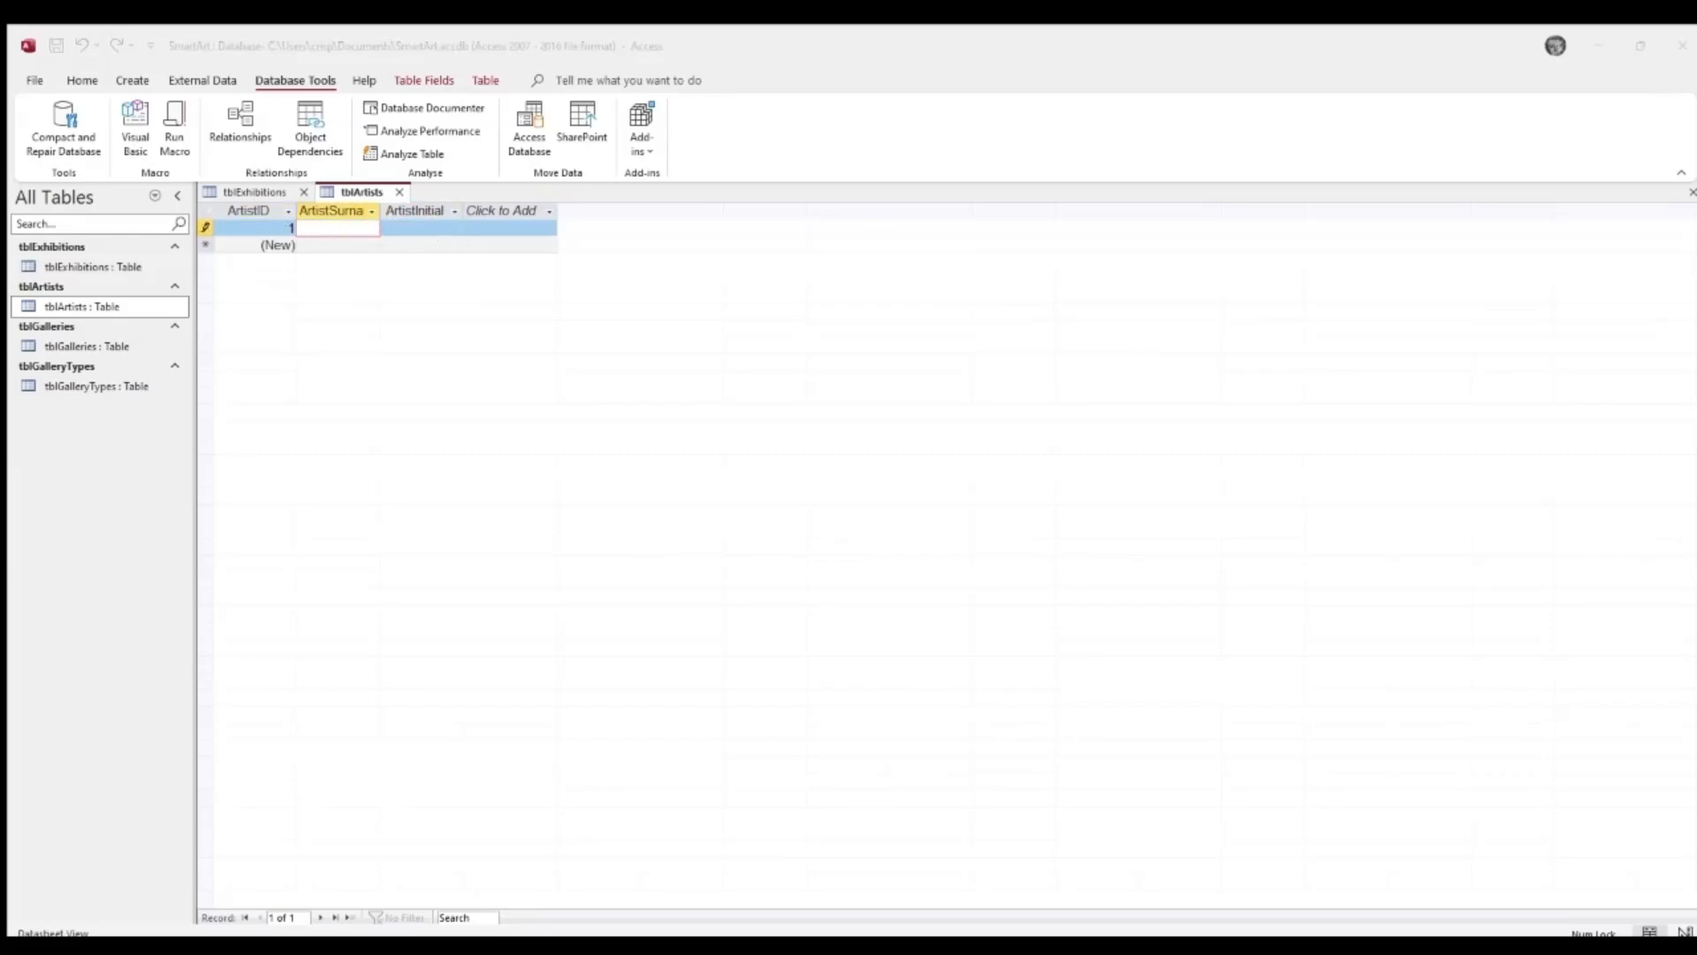
left_click(338, 228)
type("Smith")
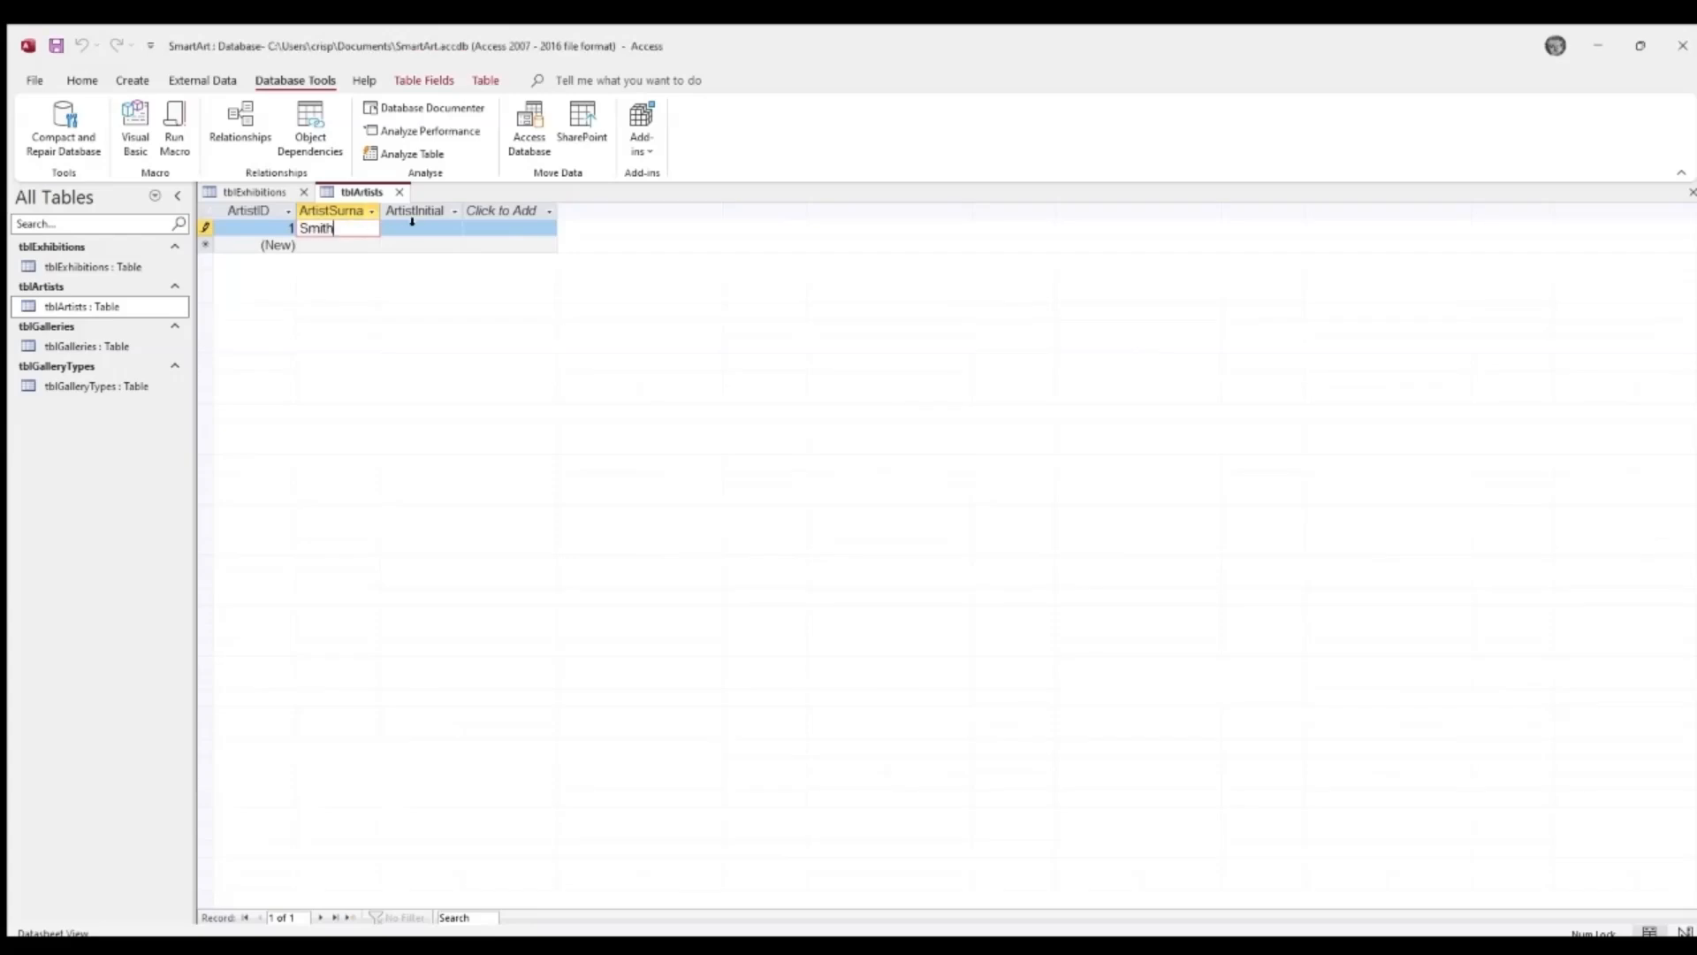
left_click(417, 228)
key("alt+Tab")
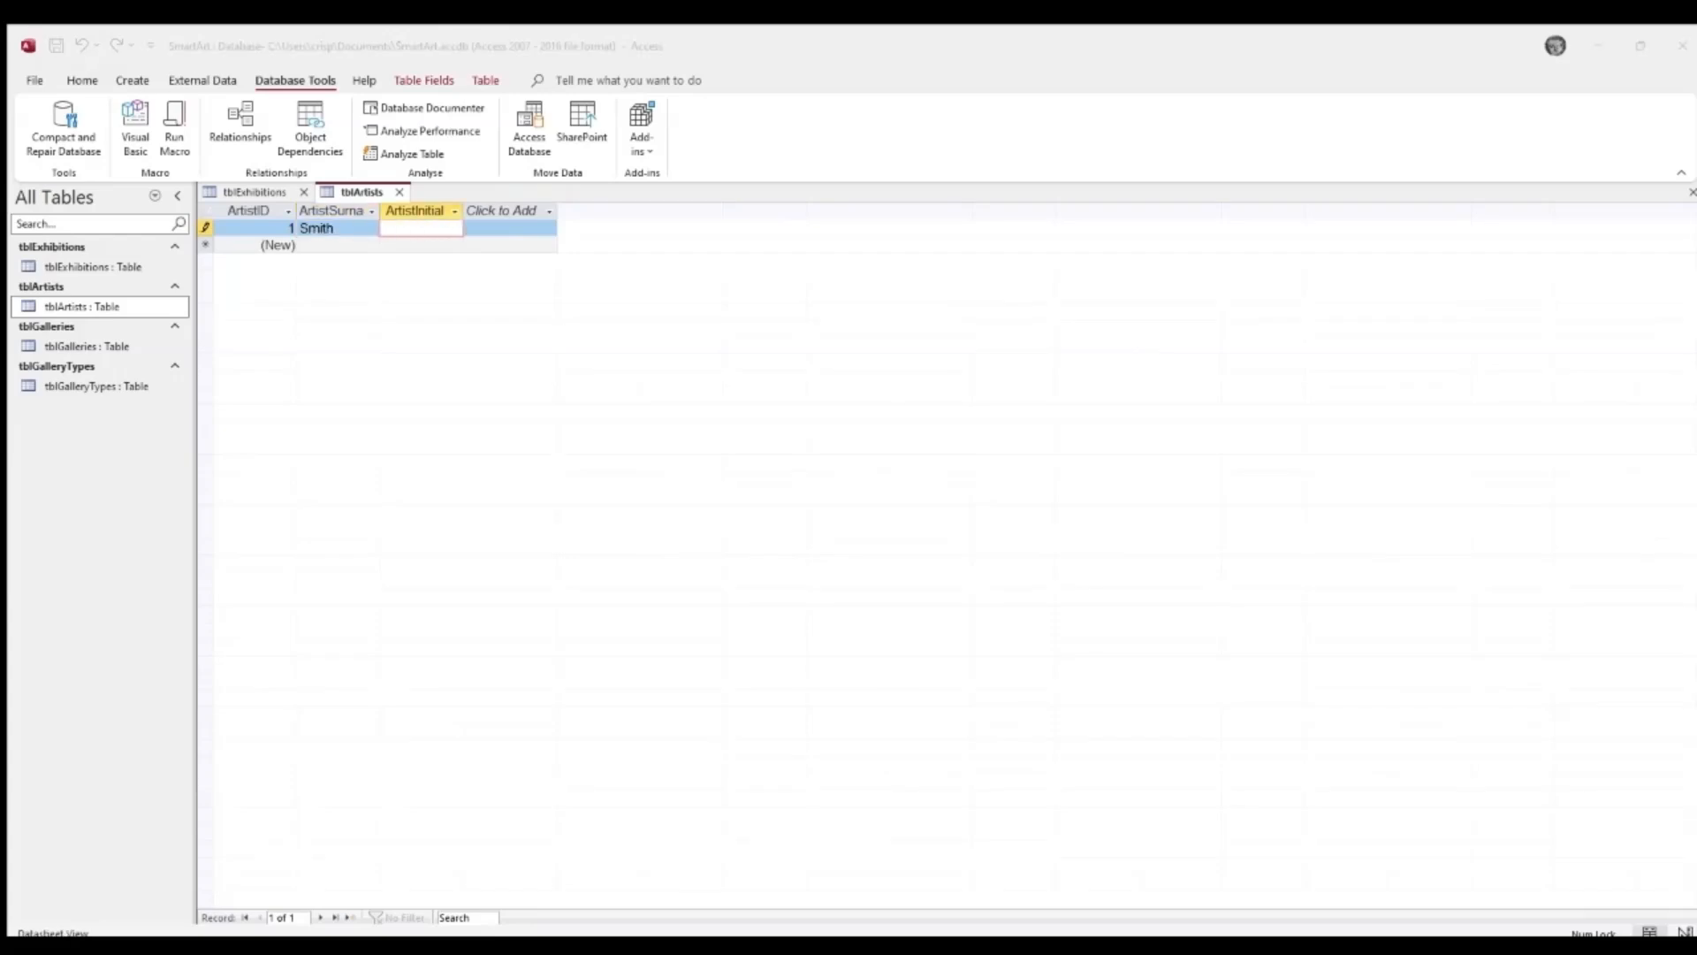
left_click(420, 228)
type("J")
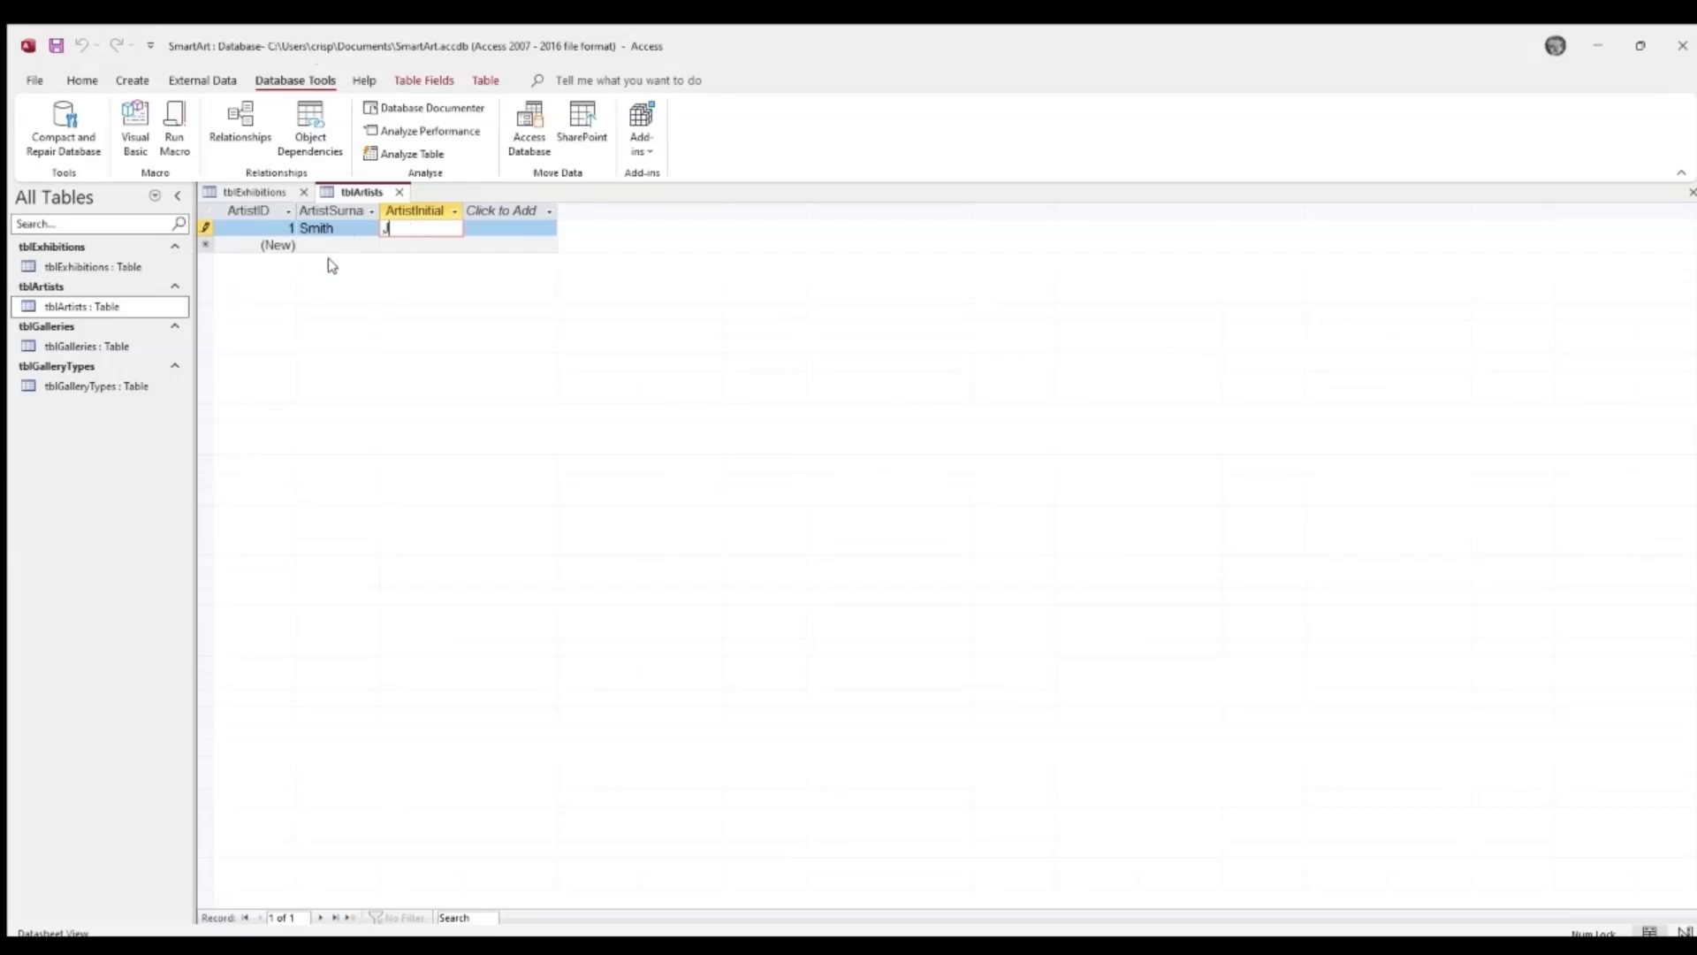
left_click(357, 245)
- Add a second record to tblArtists with that artist's surname and initial, and commit it
key("alt+Tab")
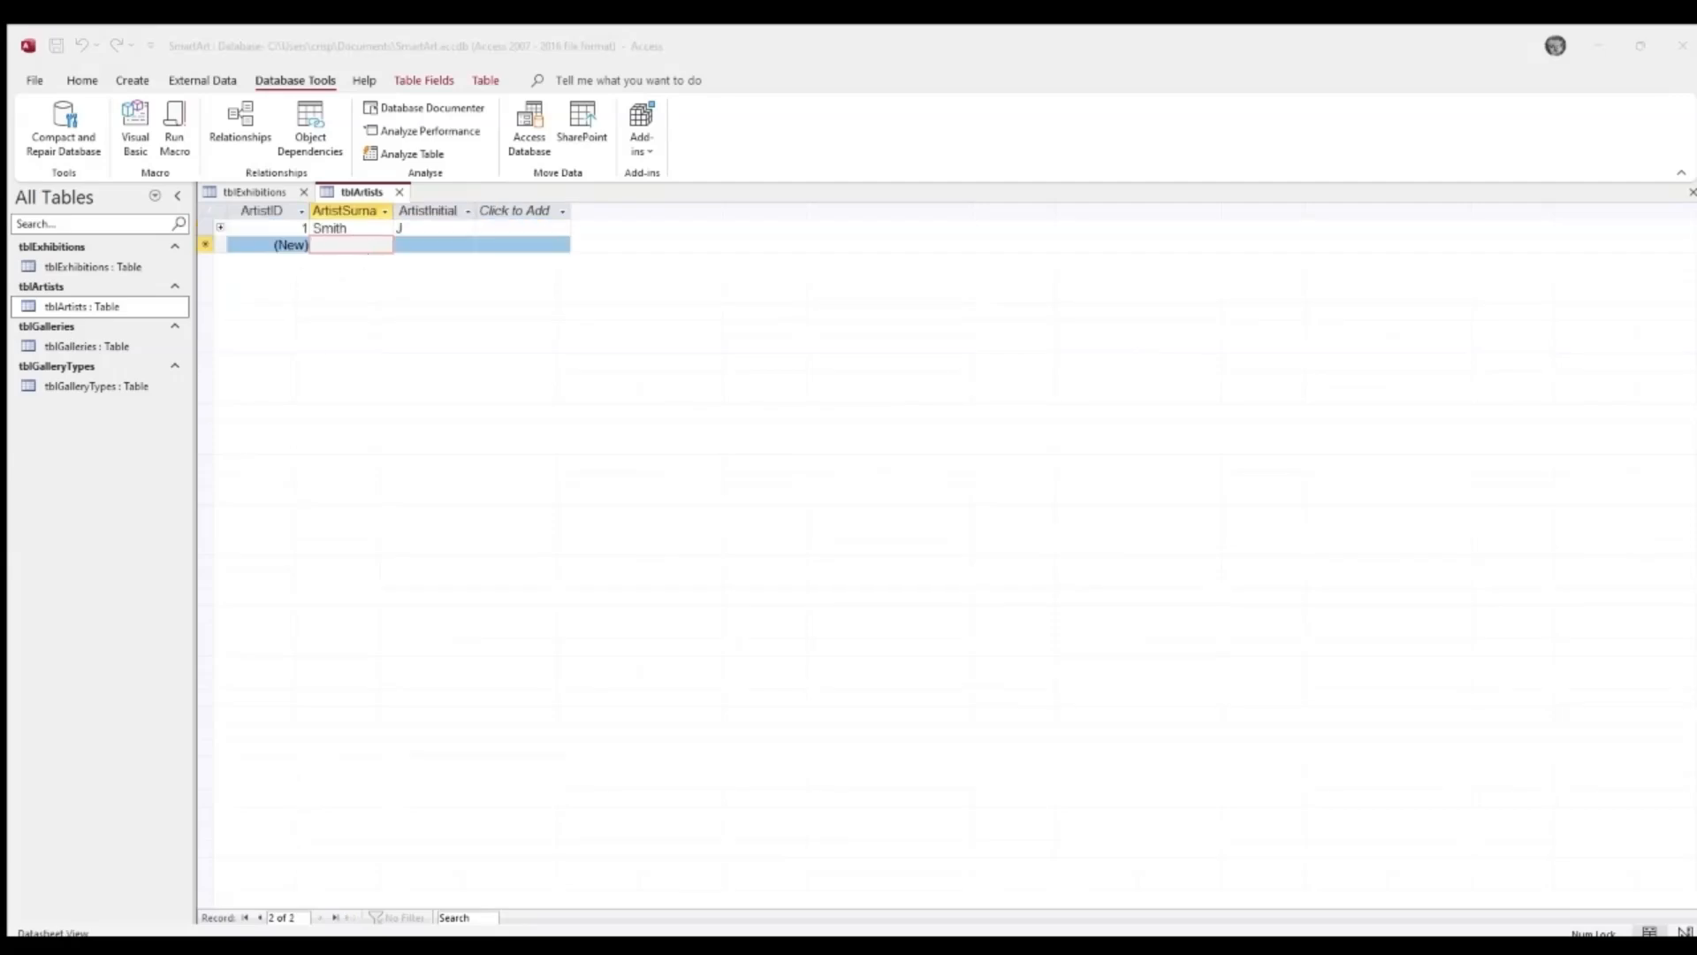
left_click(372, 246)
key("ctrl+v")
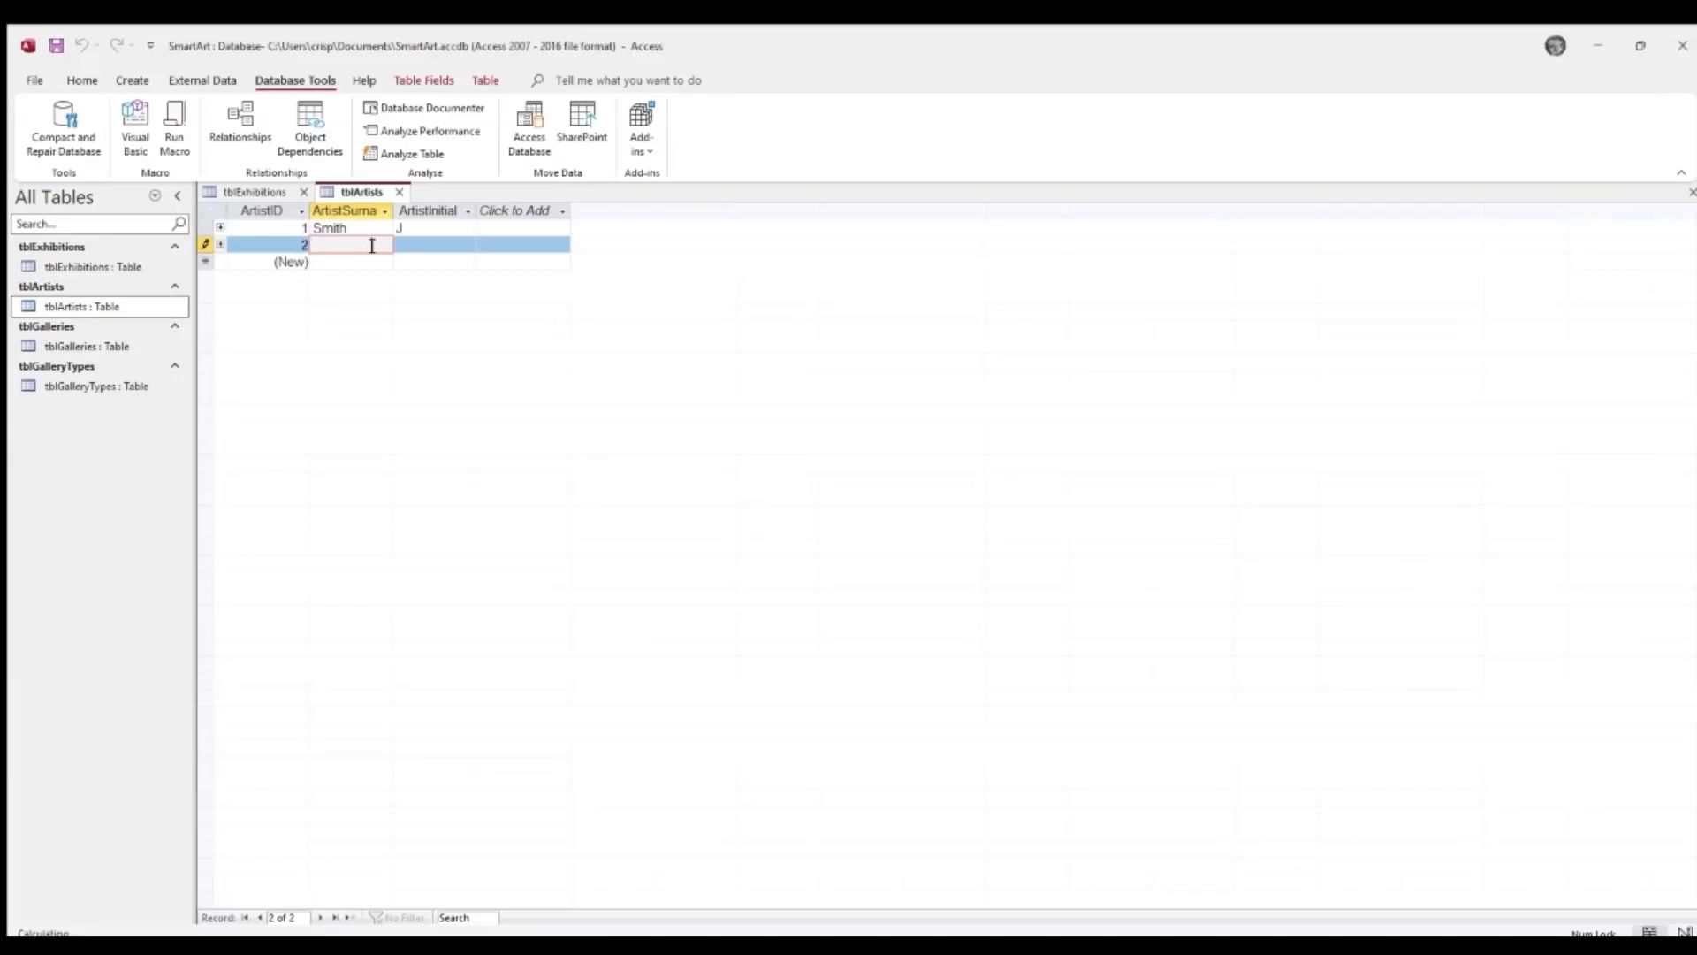
left_click(220, 245)
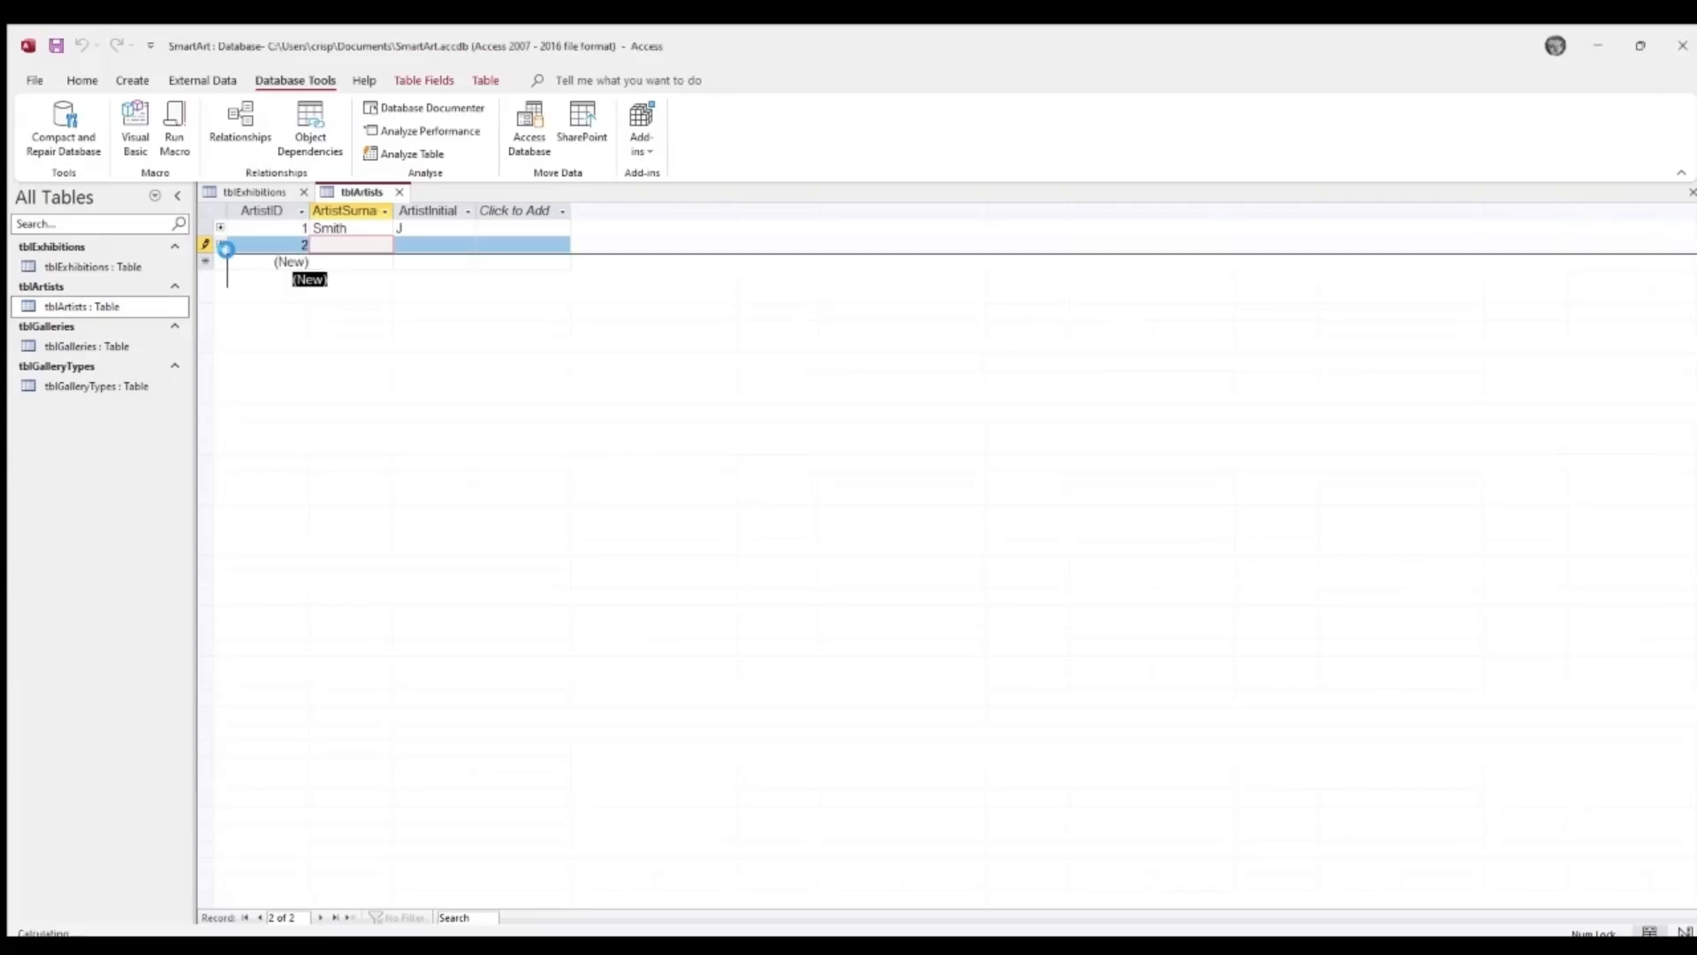
left_click(218, 245)
left_click(220, 245)
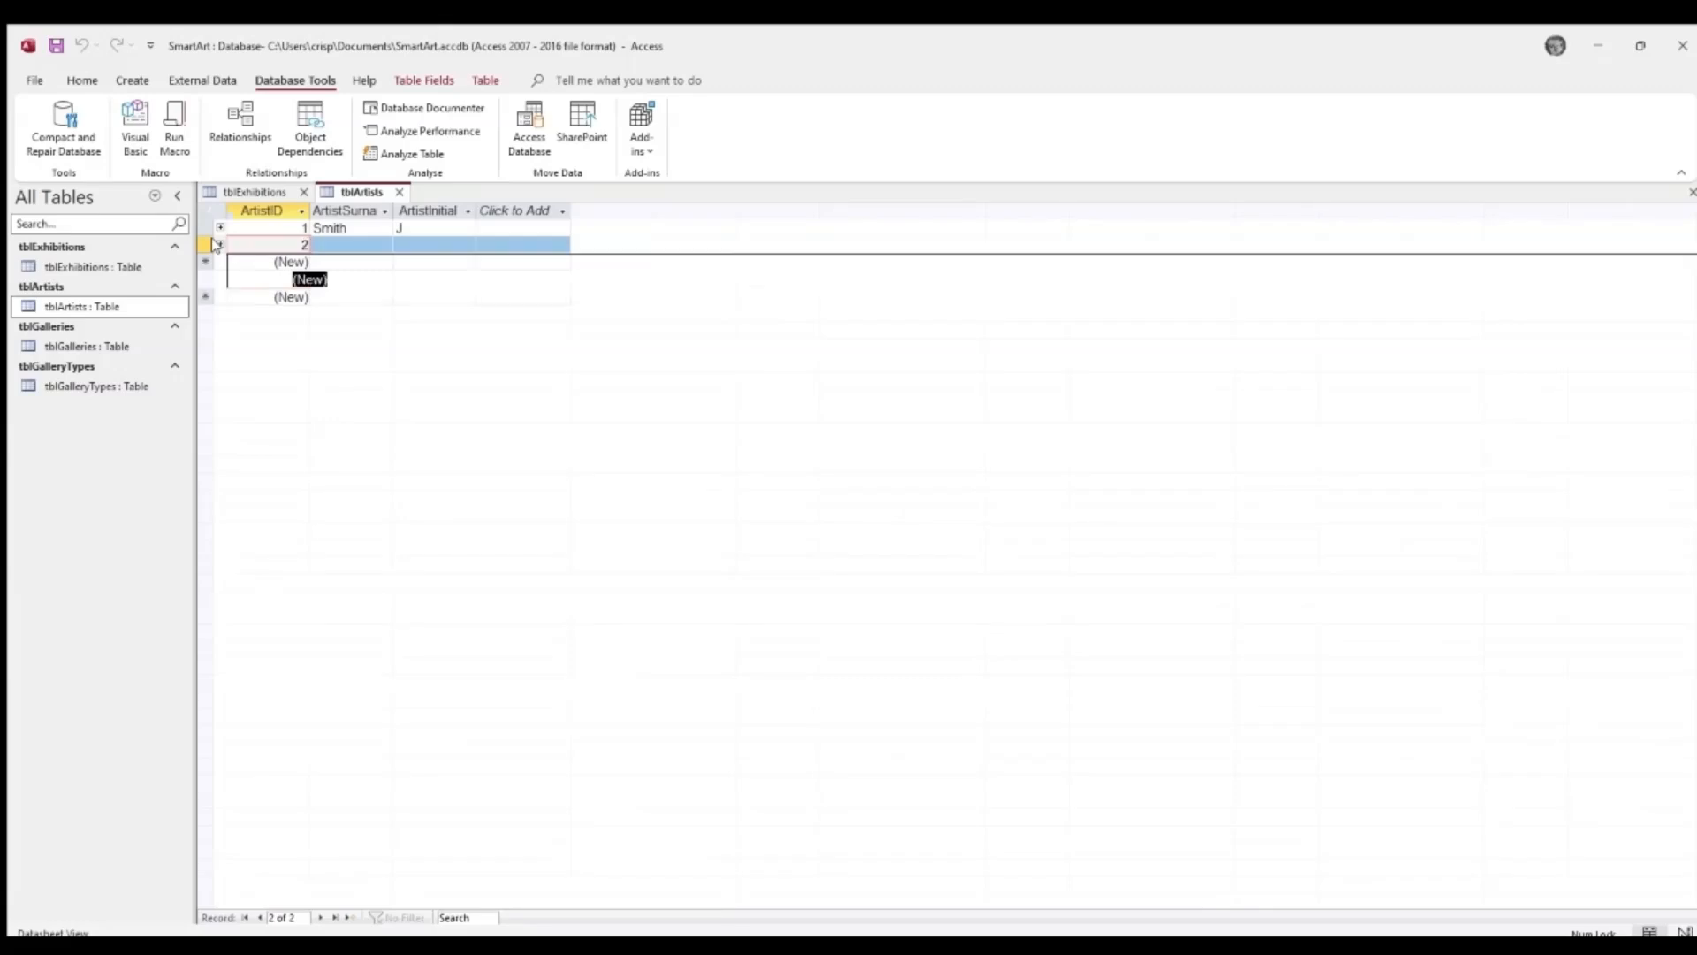
left_click(340, 244)
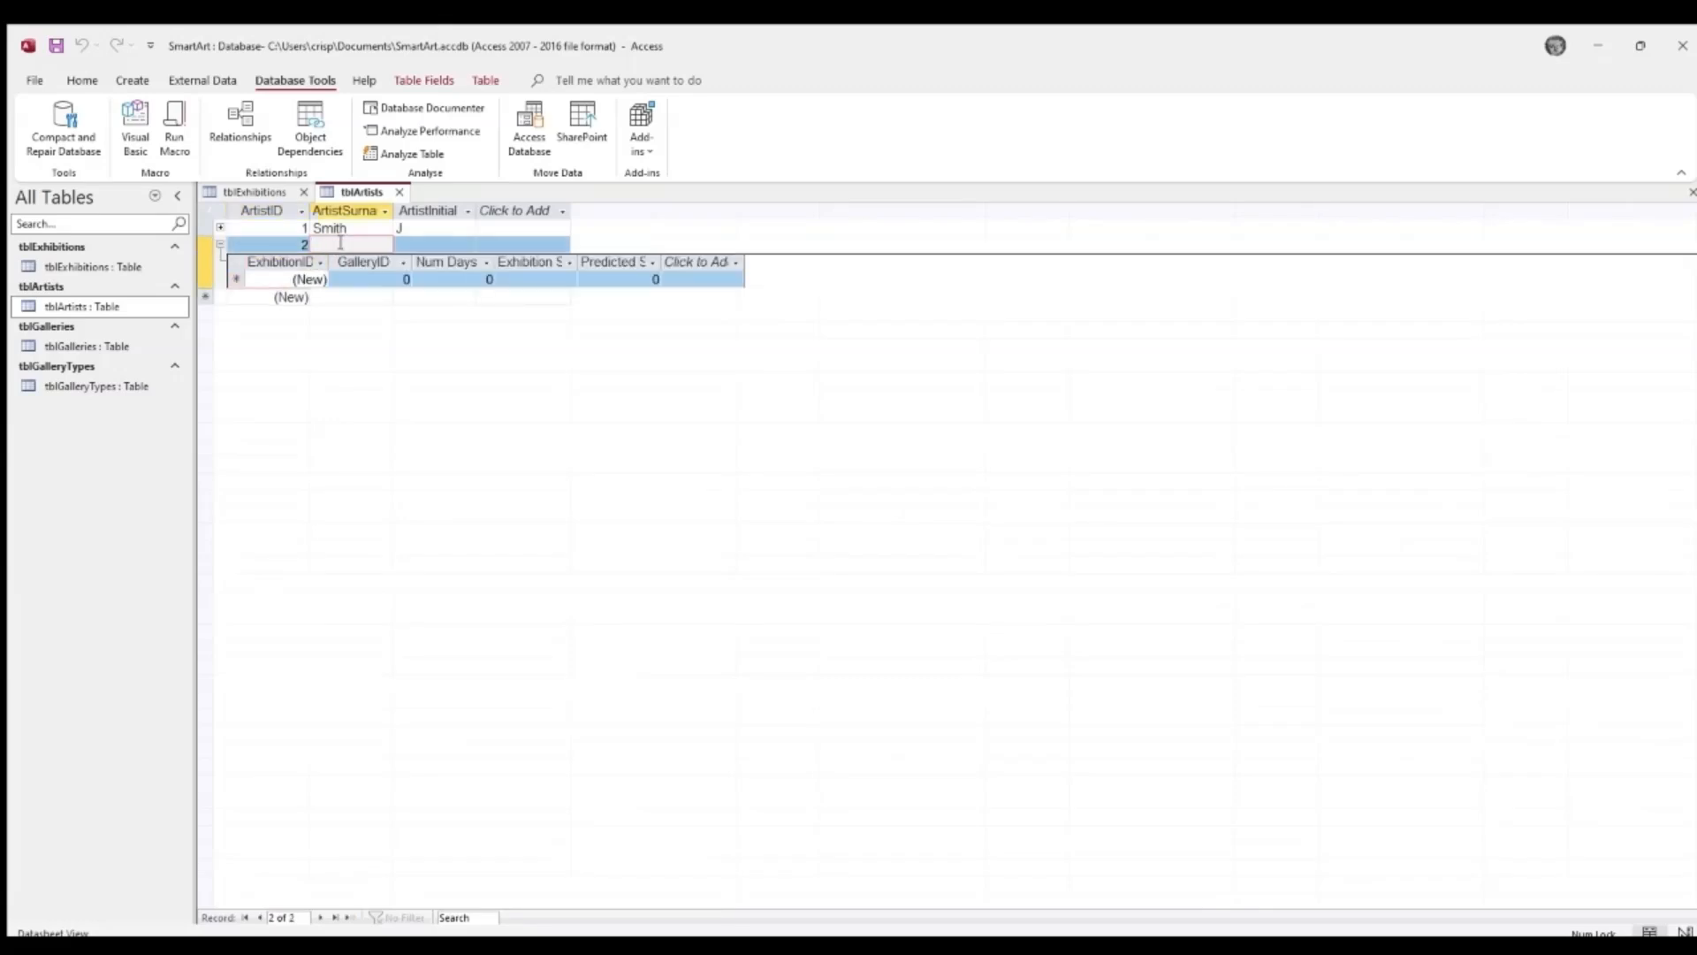
type("Wilson")
key("Tab")
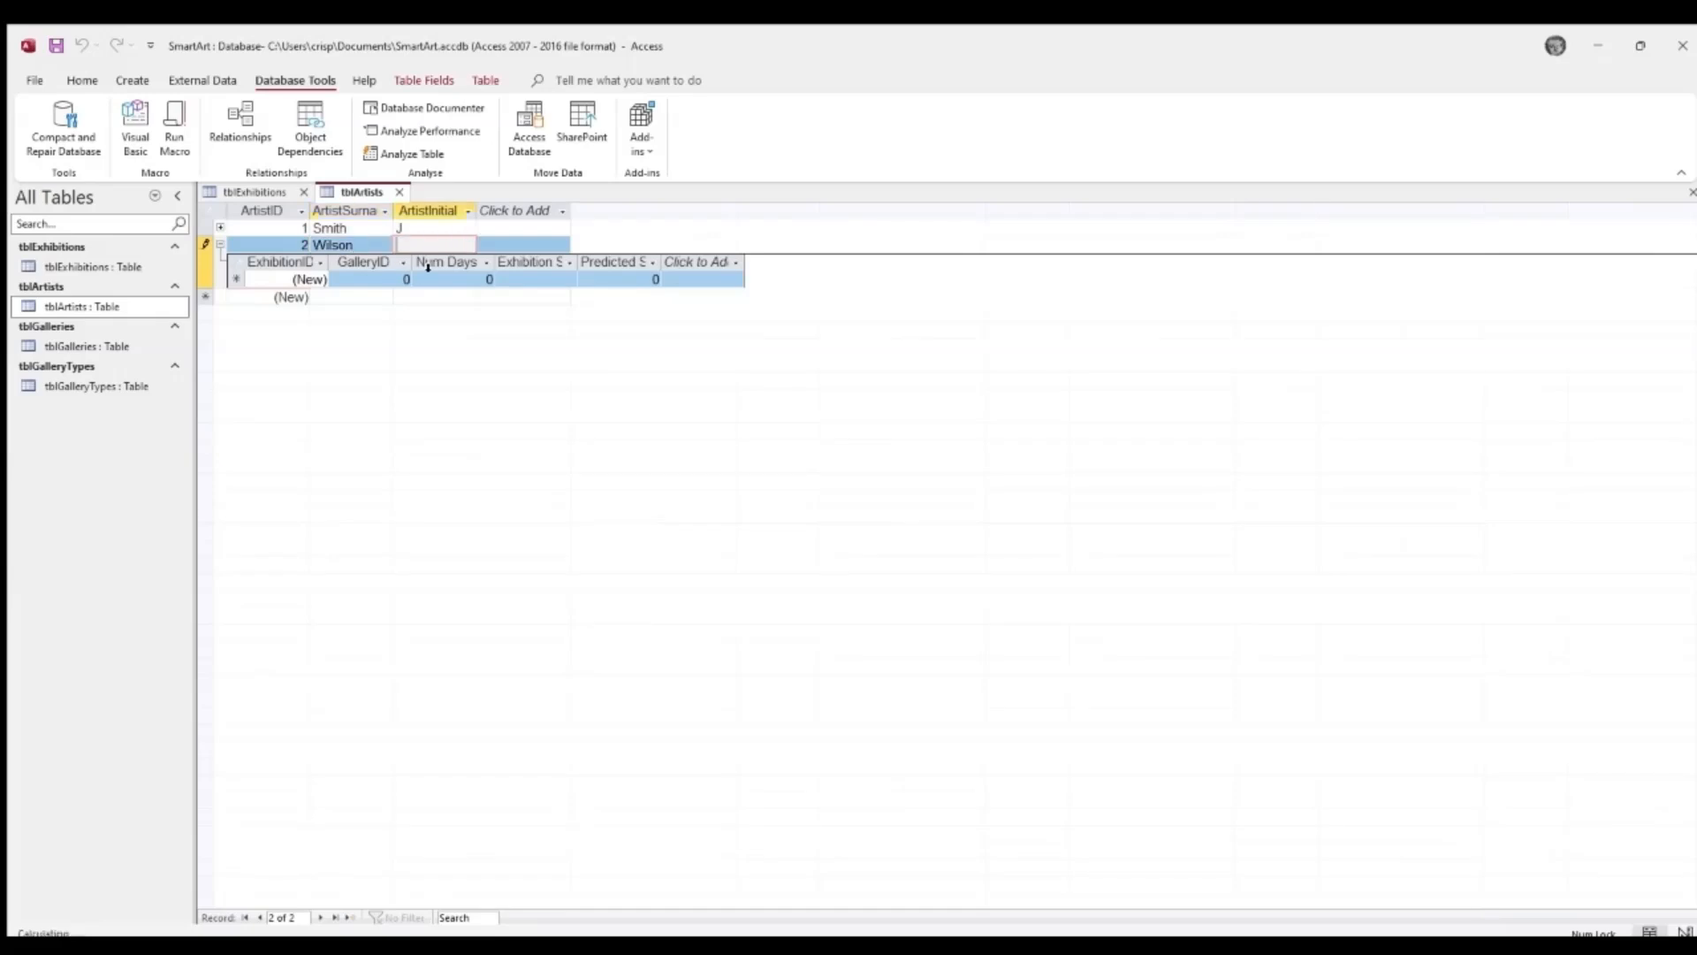
type("A")
left_click(381, 279)
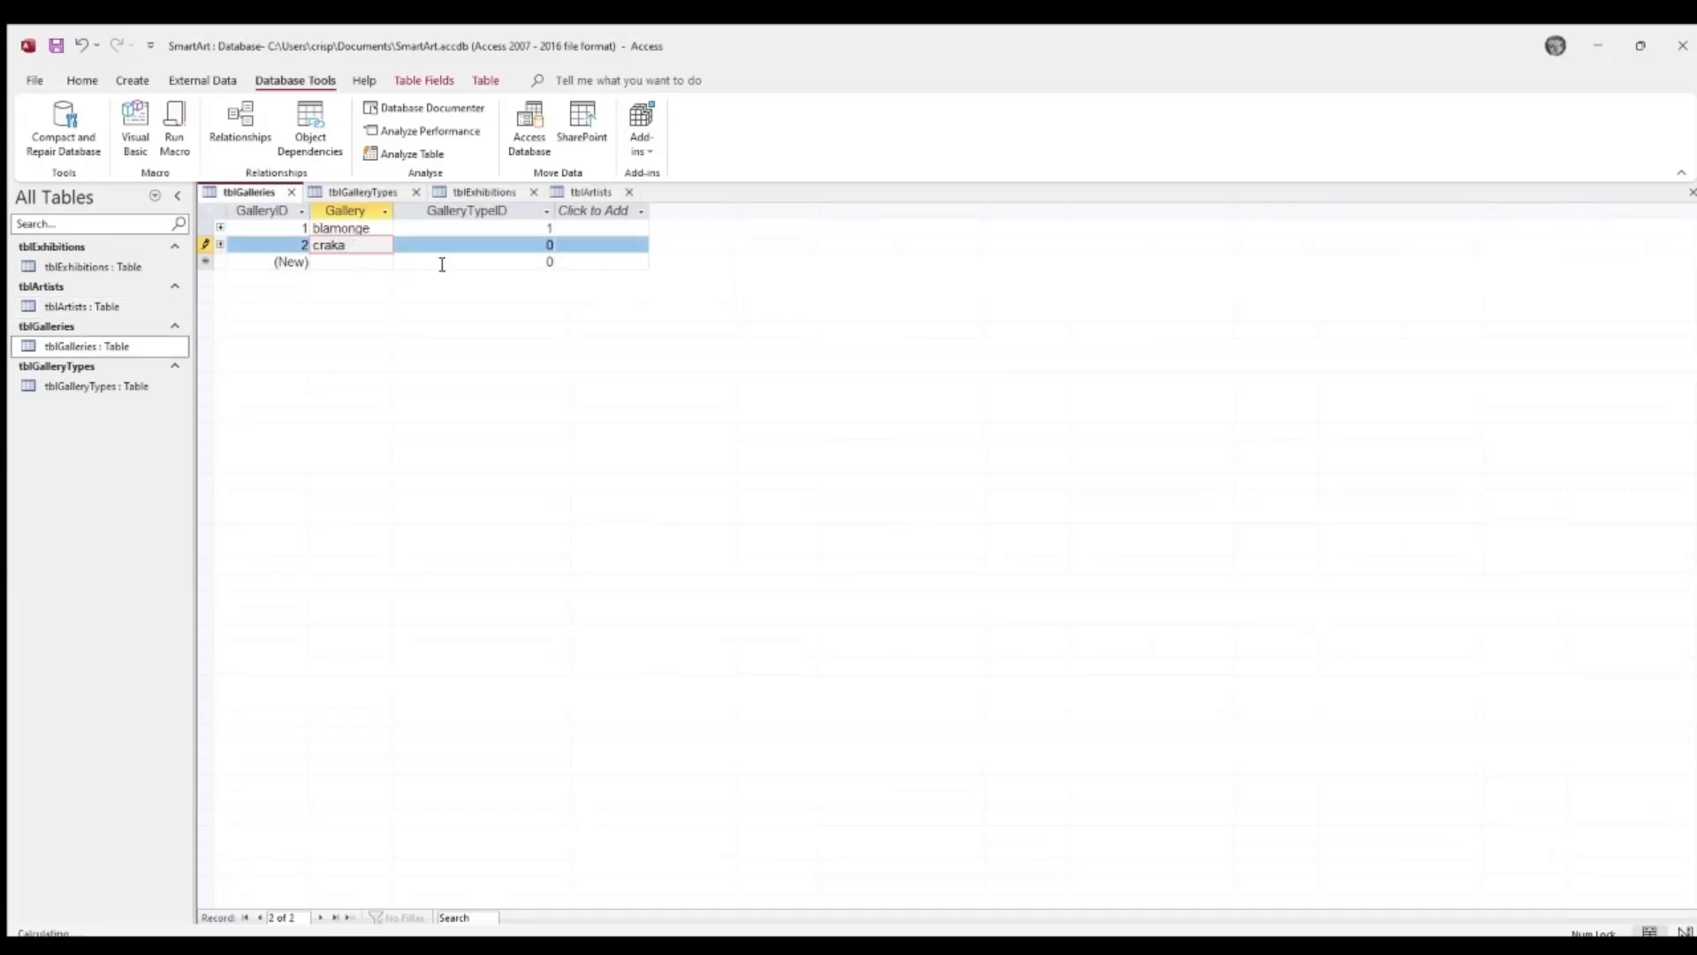
- In tblGalleries, set craka's GalleryTypeID to 1 and add a gallery named bataon galley with GalleryTypeID 2
left_click(468, 247)
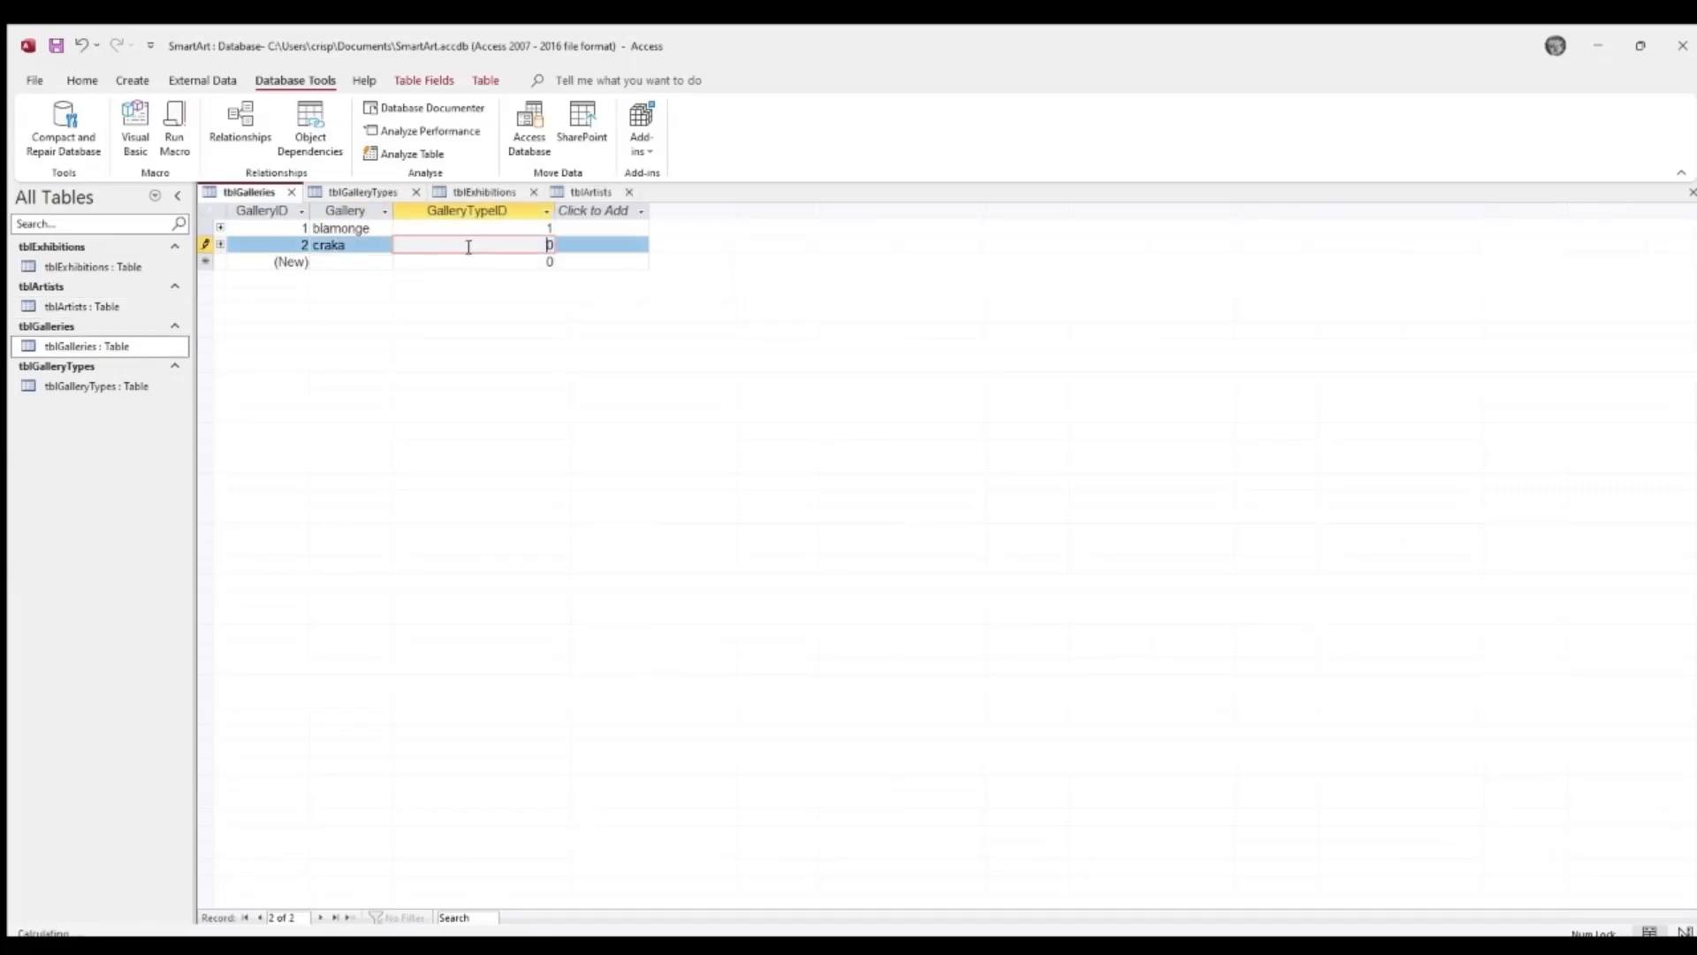
key("Delete")
left_click(370, 264)
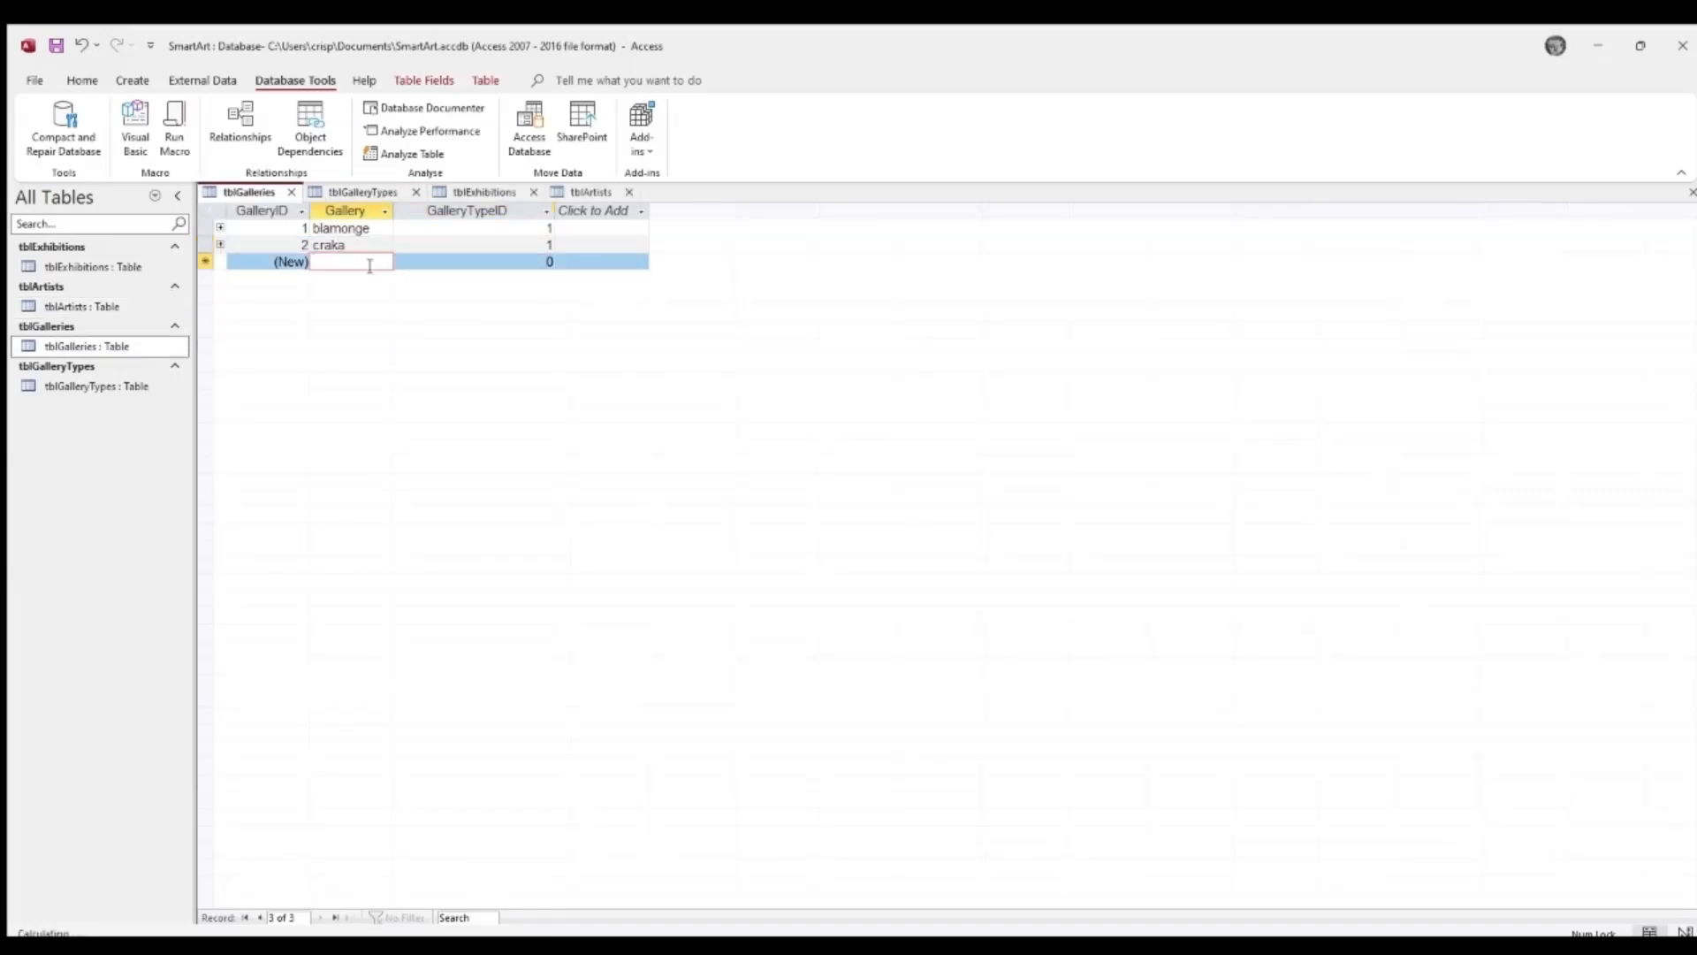
type("b")
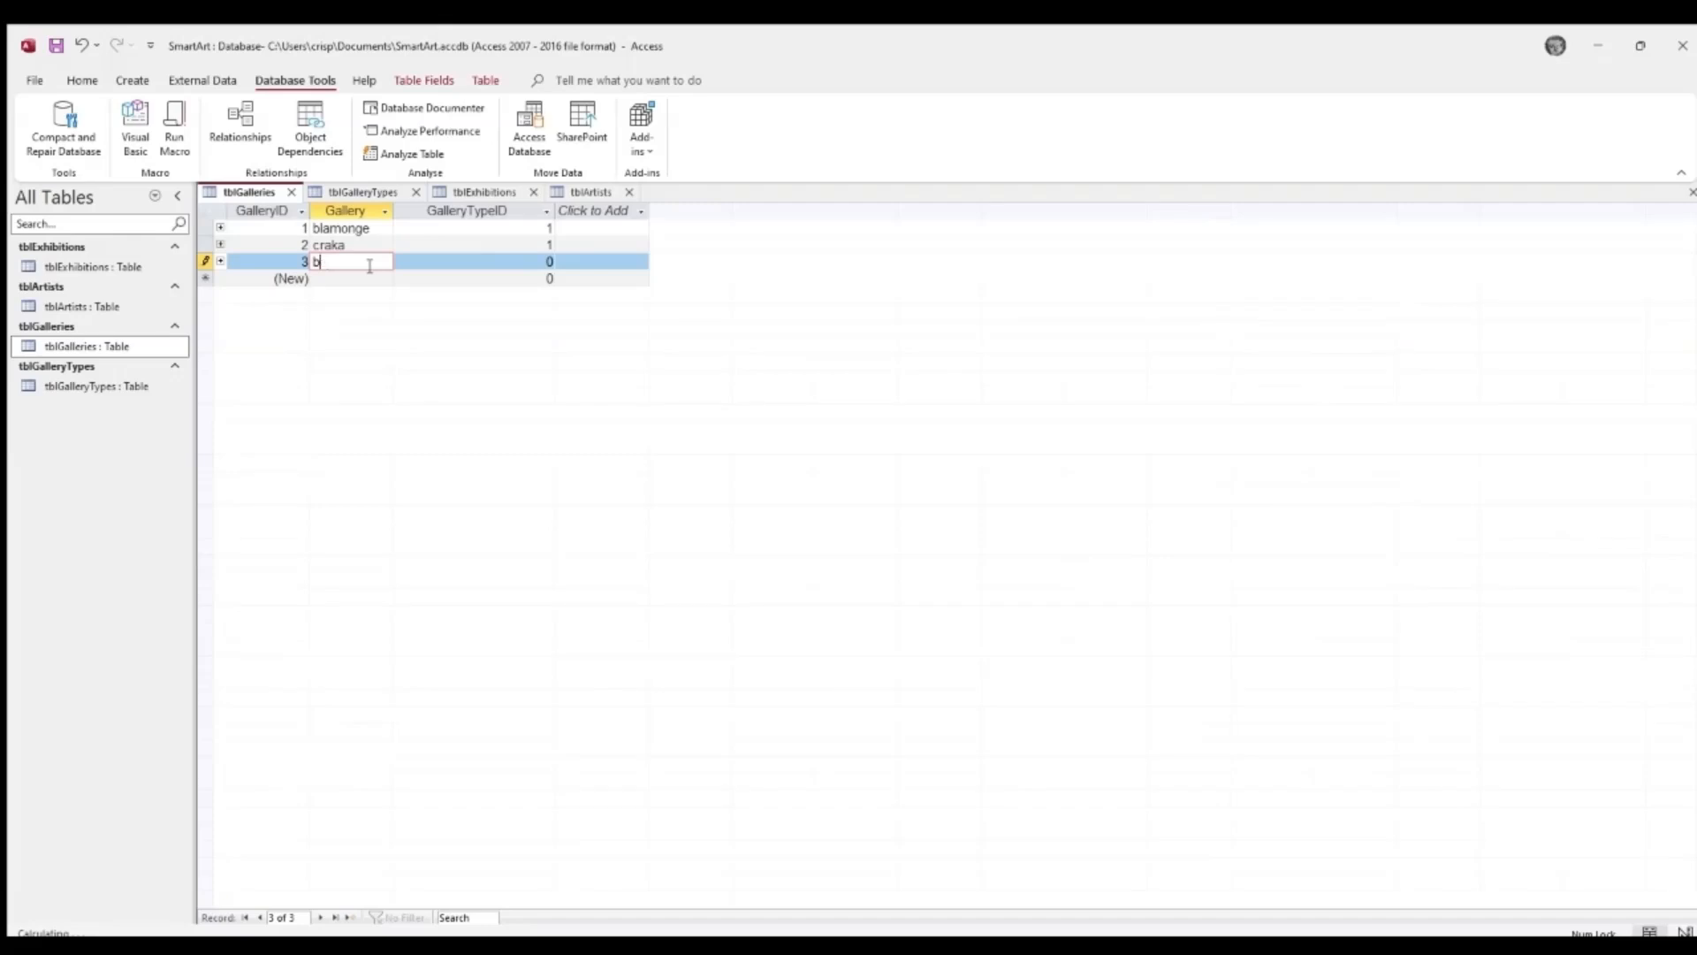
type("aa2")
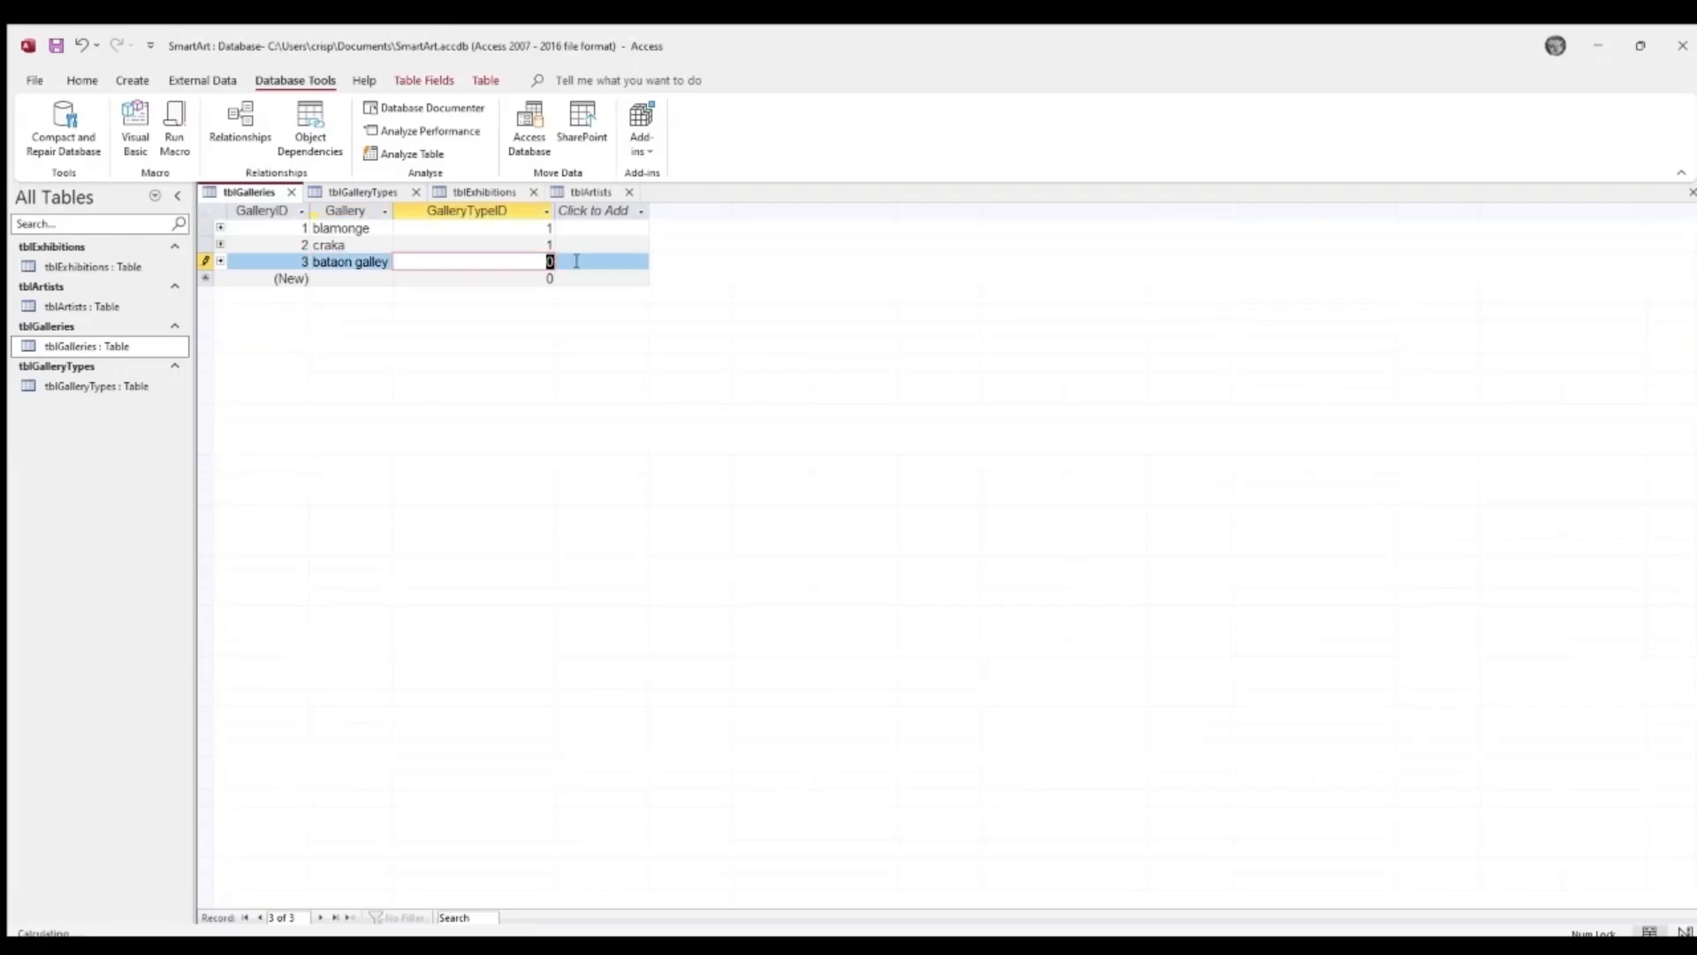
left_click(370, 279)
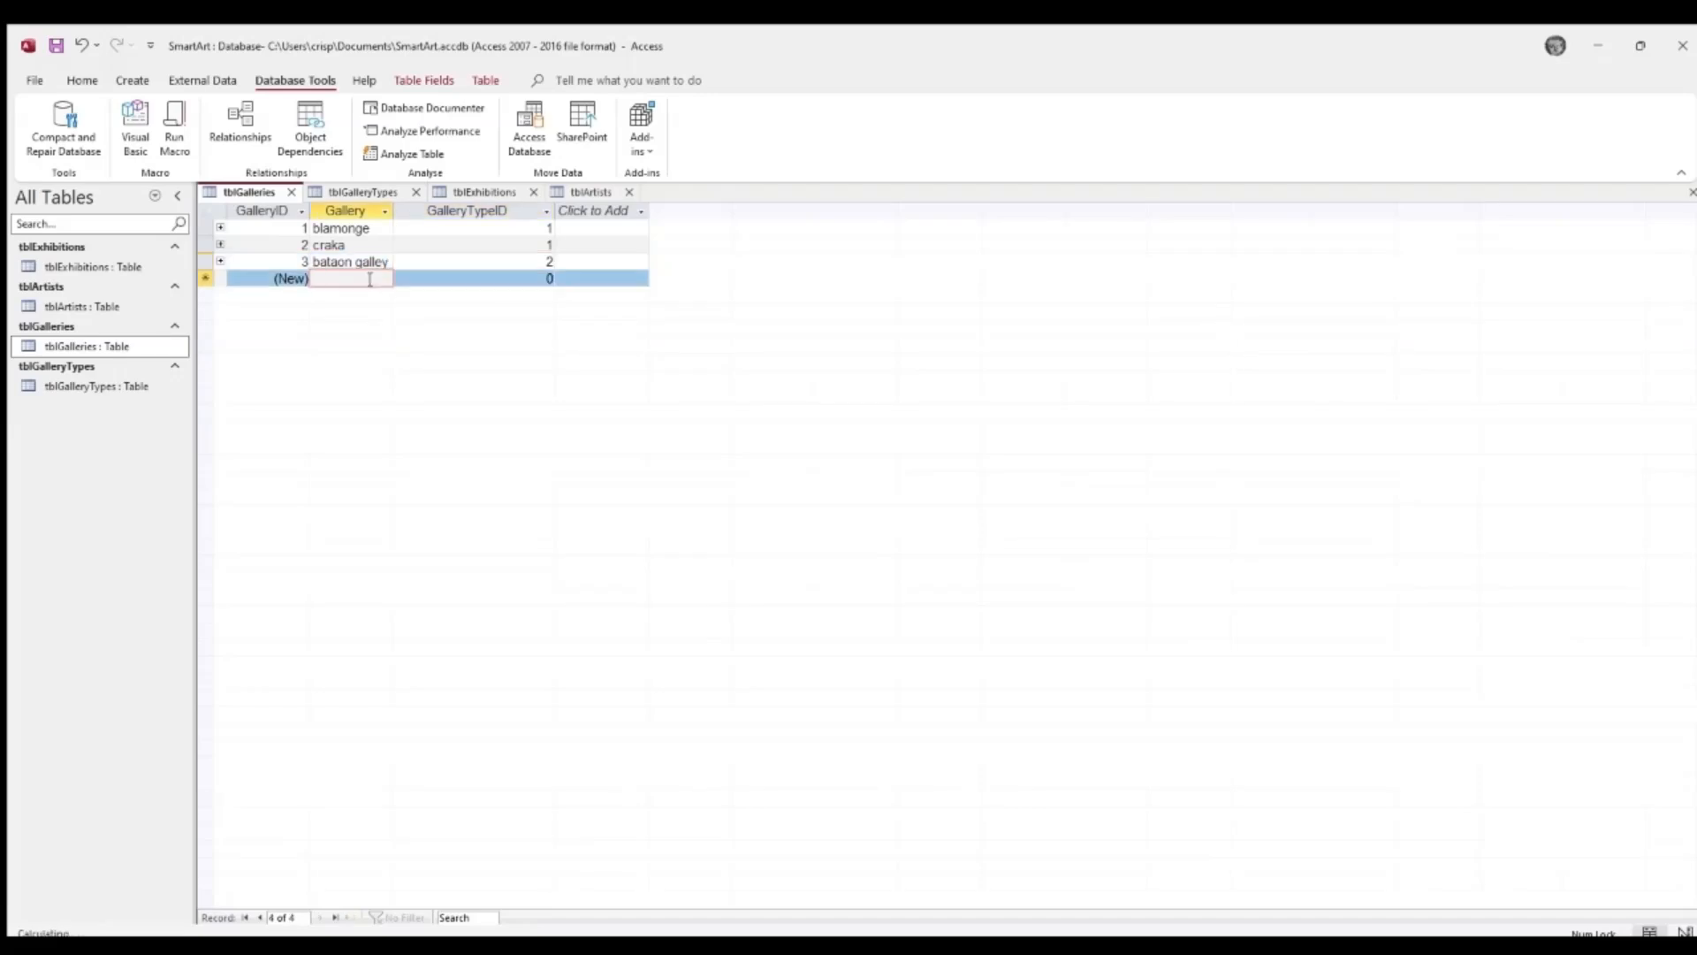
- Add a gallery named trent reznor gallery with GalleryTypeID 1 to tblGalleries and save the record
type("trent")
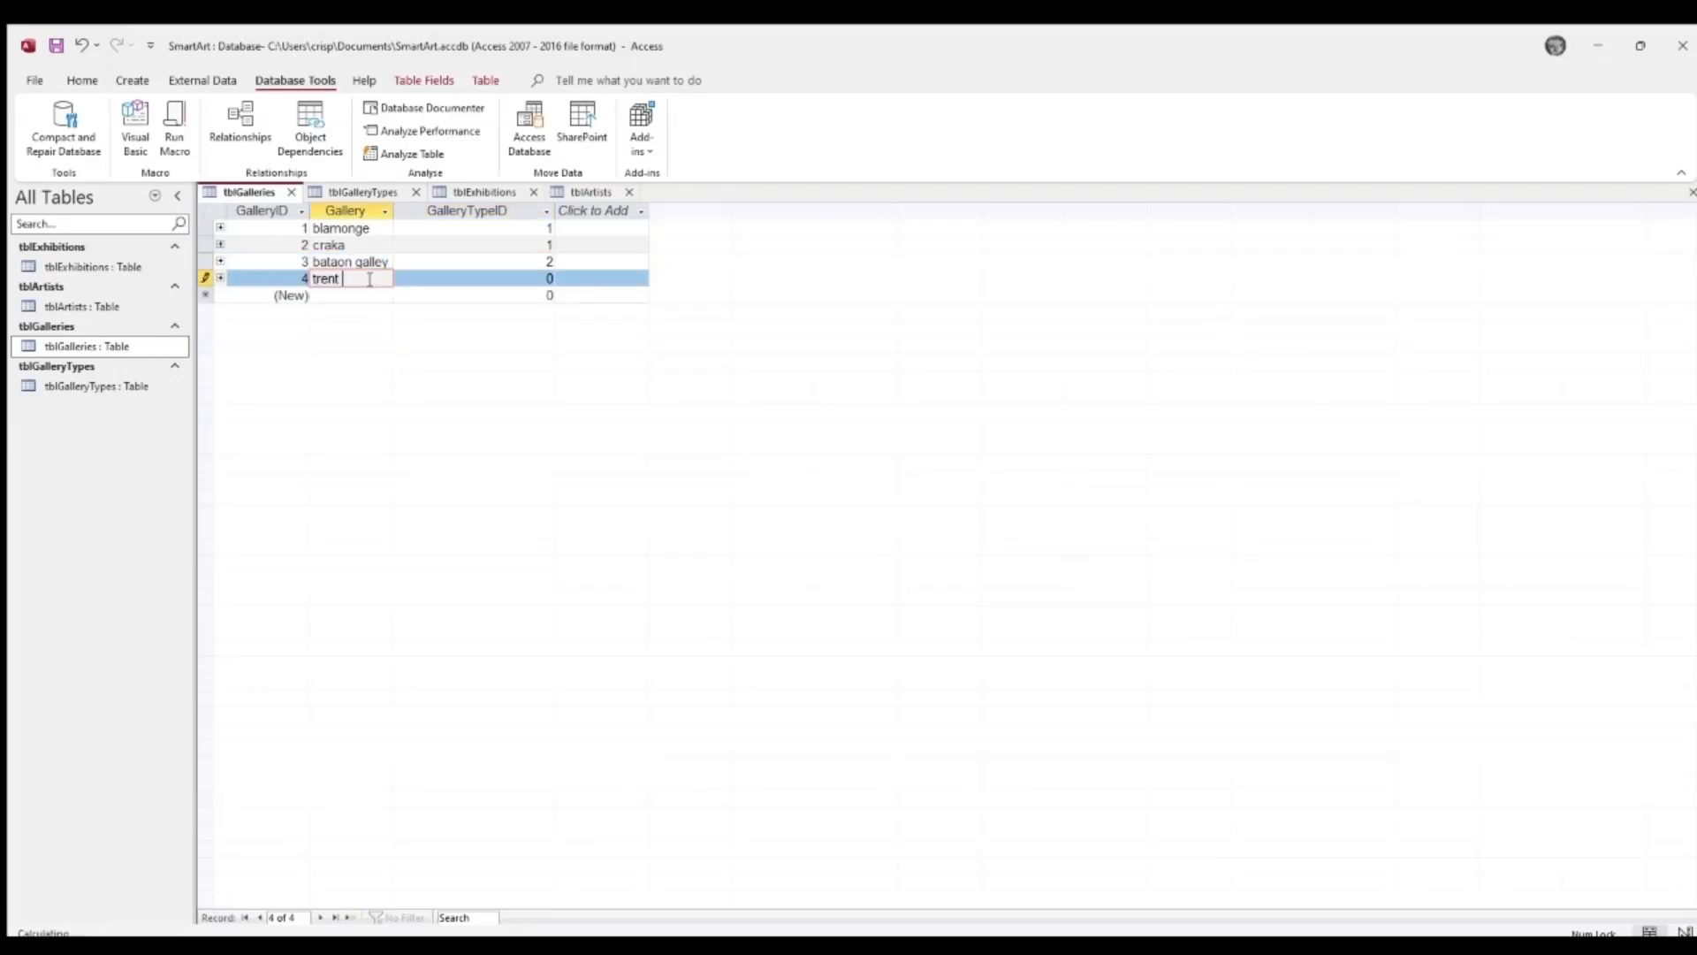
type(" reznor gallery")
left_click(539, 283)
left_click_drag(546, 282, 587, 284)
type("1")
left_click(595, 283)
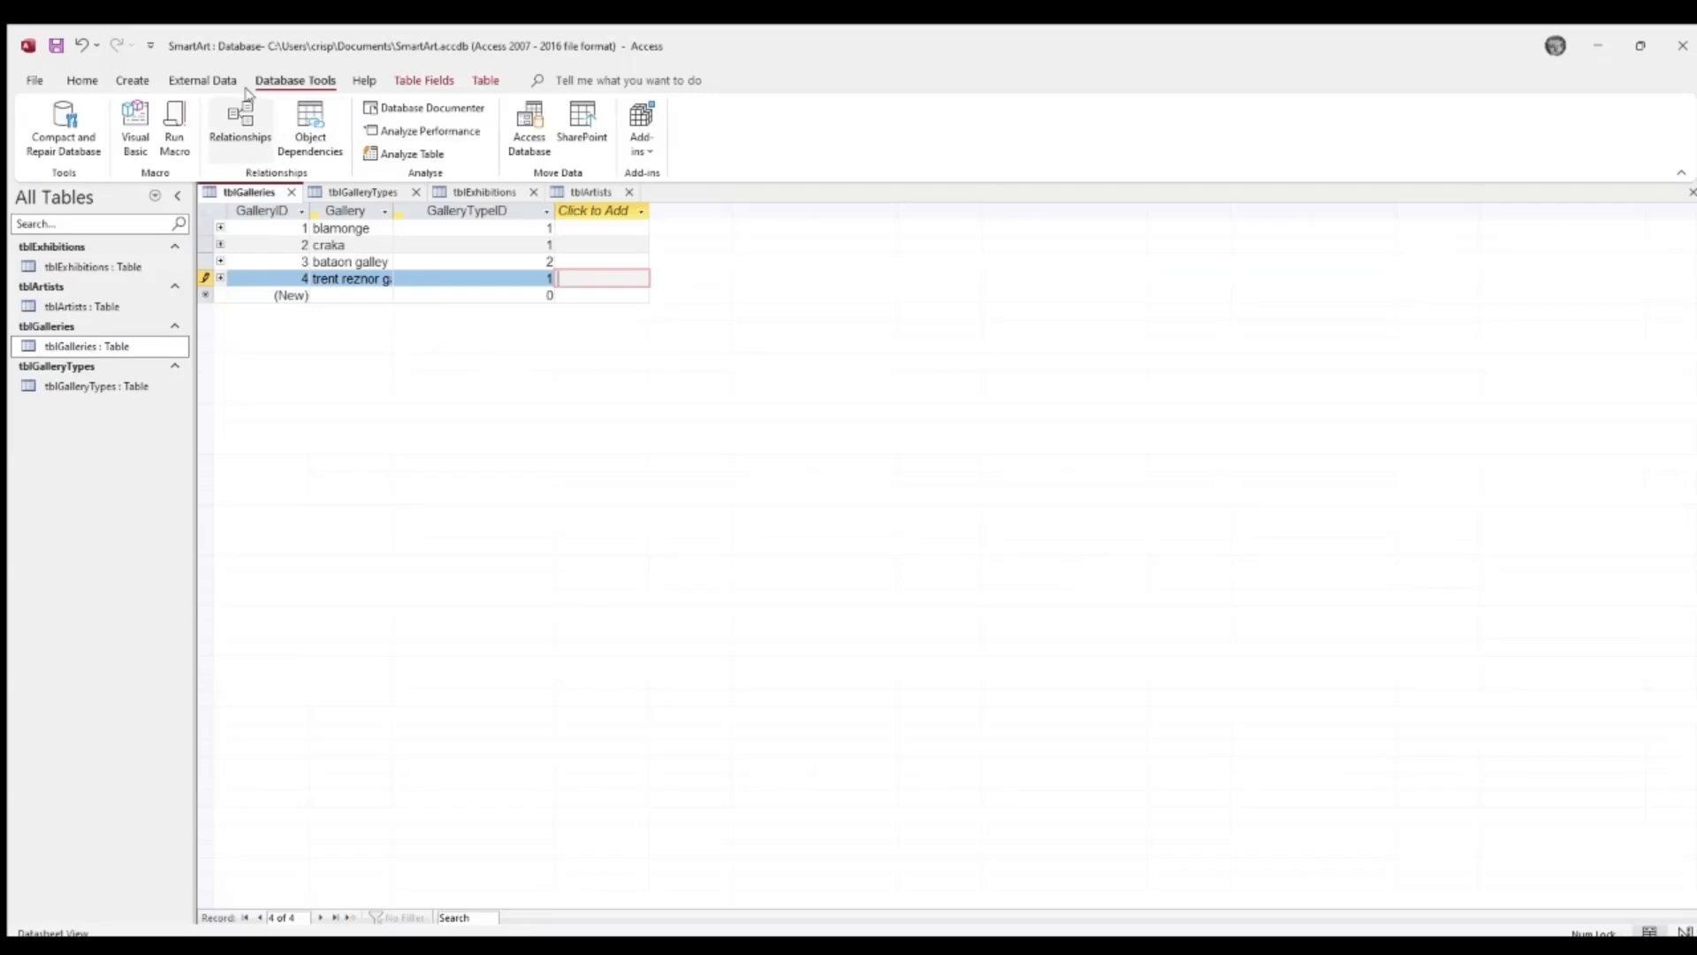
left_click(55, 45)
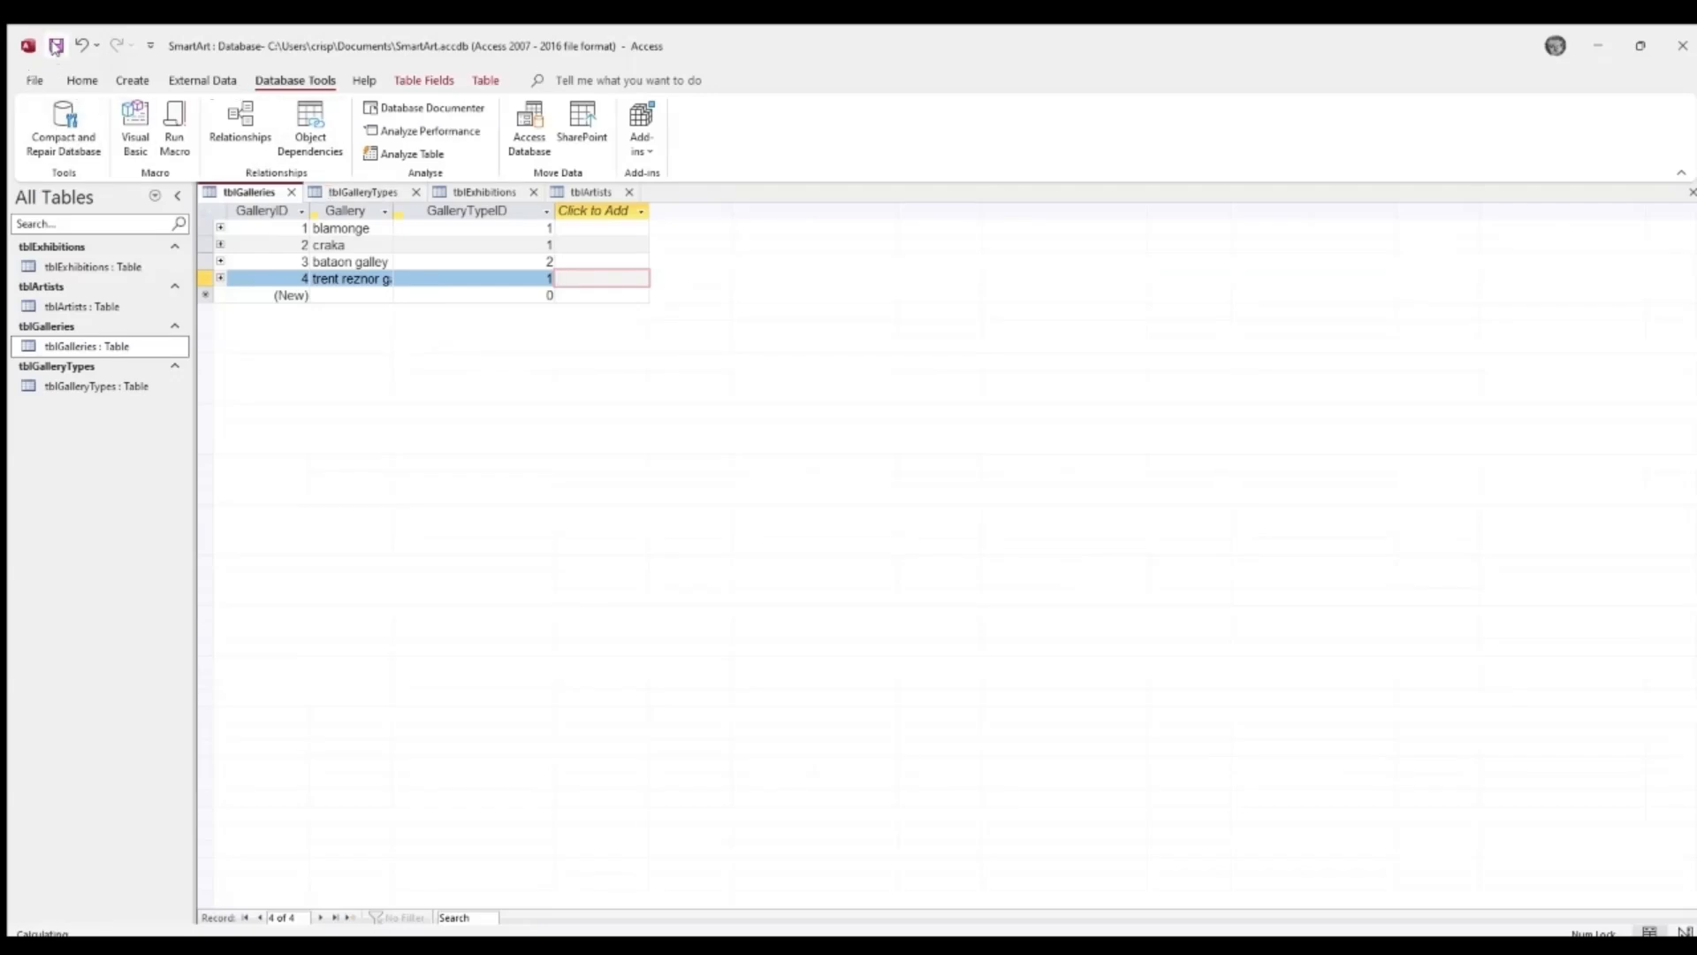
- Under the trent reznor gallery record, enter a related exhibition with ArtistID 1, 23 days, exhibition date 09/11/2024 and predicted amount 2000, and save it
left_click(220, 279)
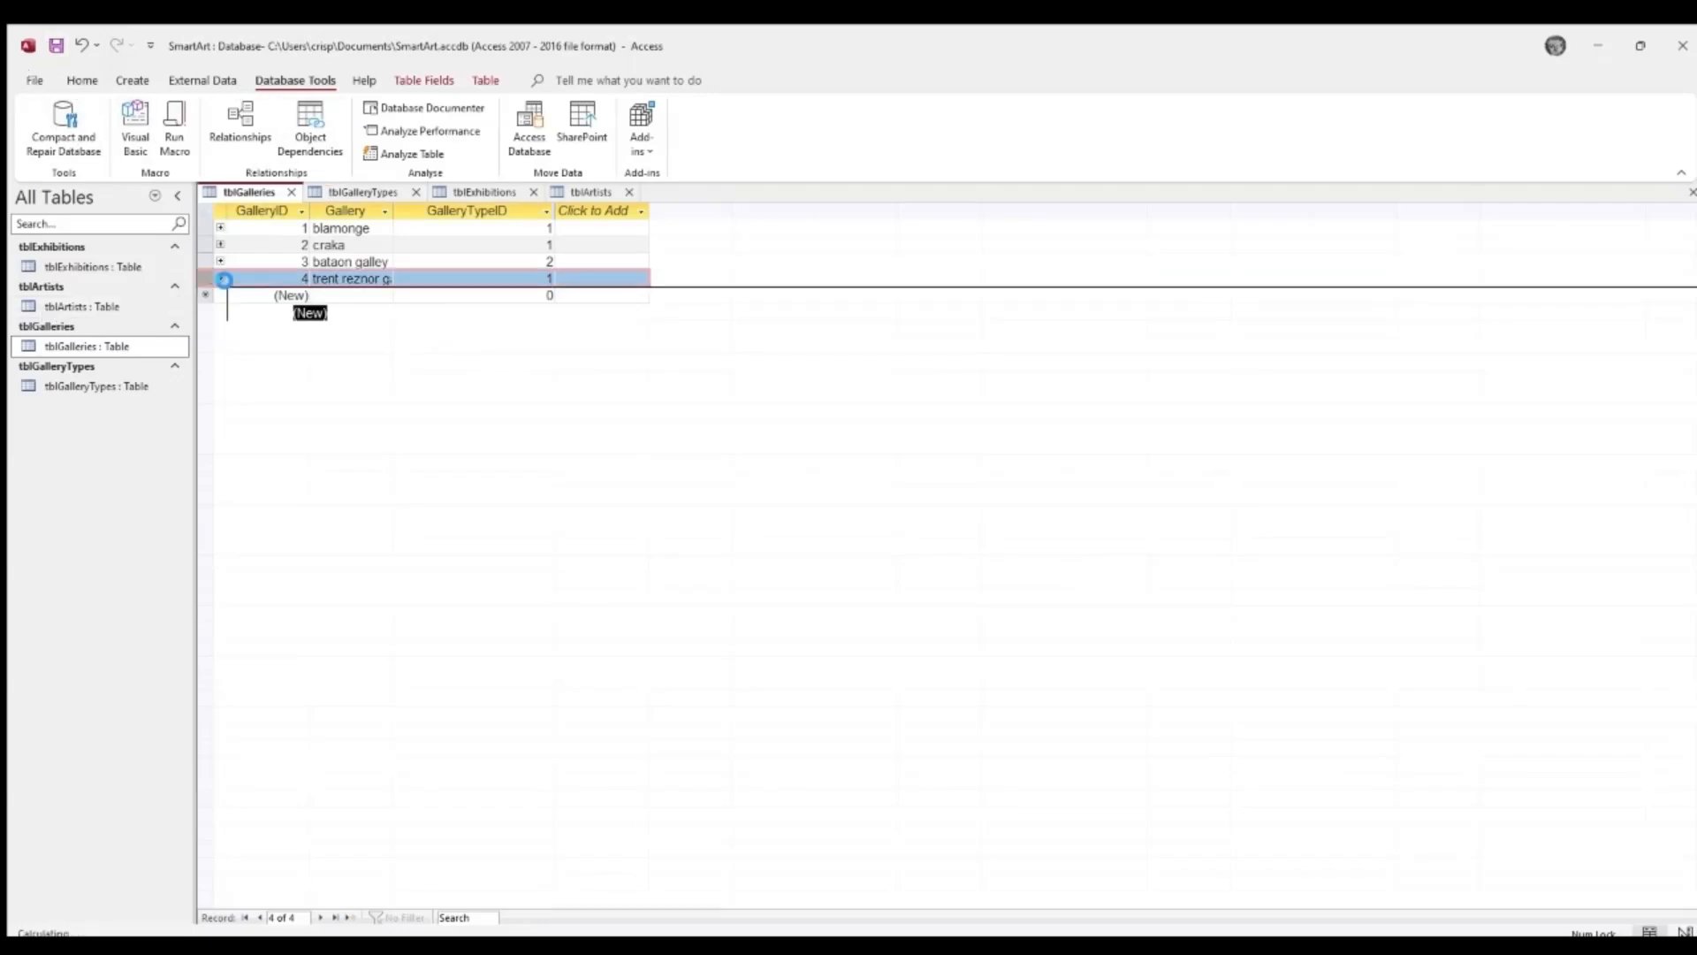
left_click(219, 278)
left_click(218, 278)
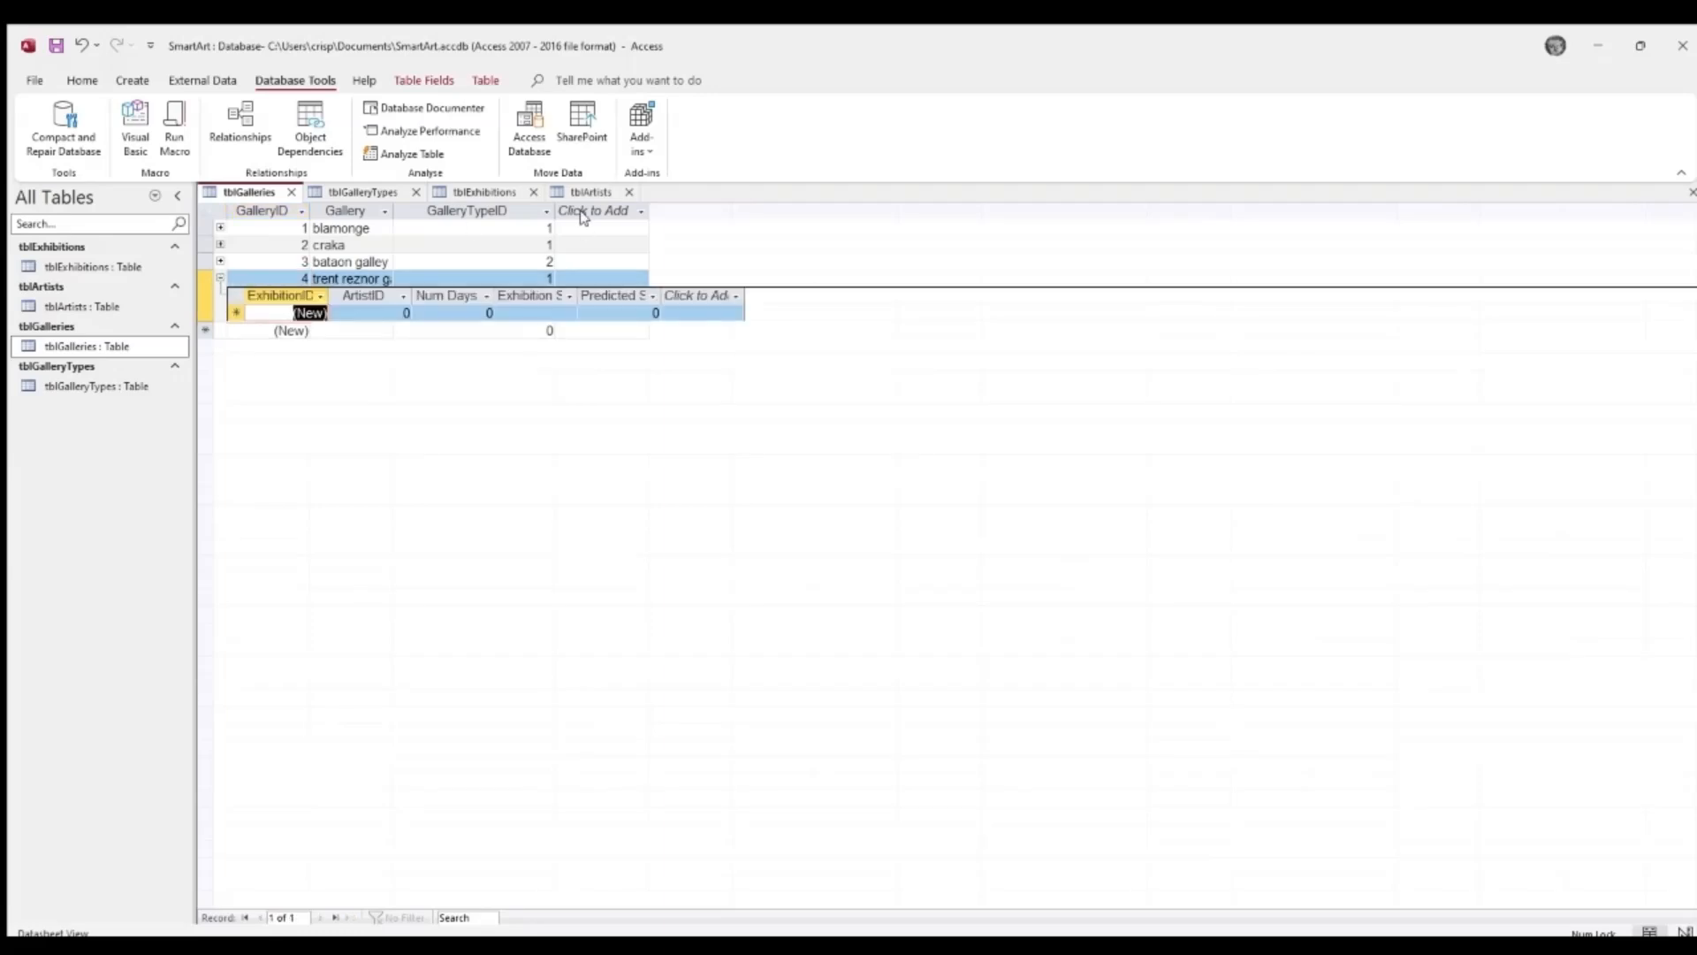
left_click(220, 278)
left_click(220, 278)
left_click(407, 316)
type("1")
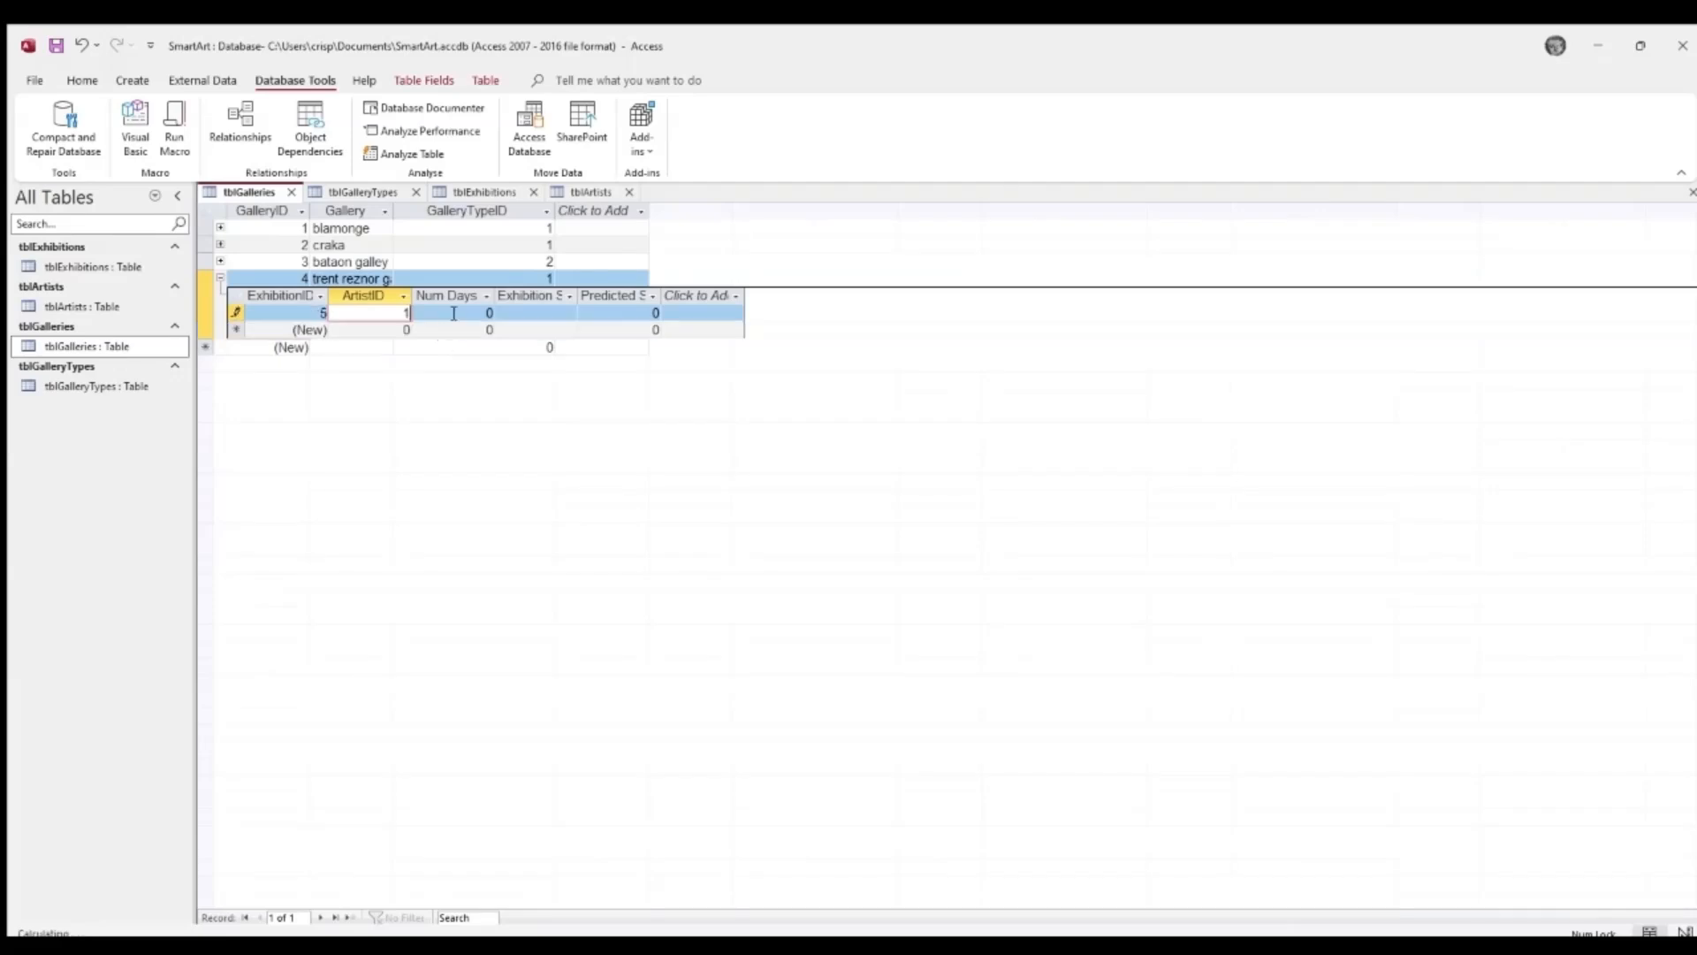
key("Tab")
type("23")
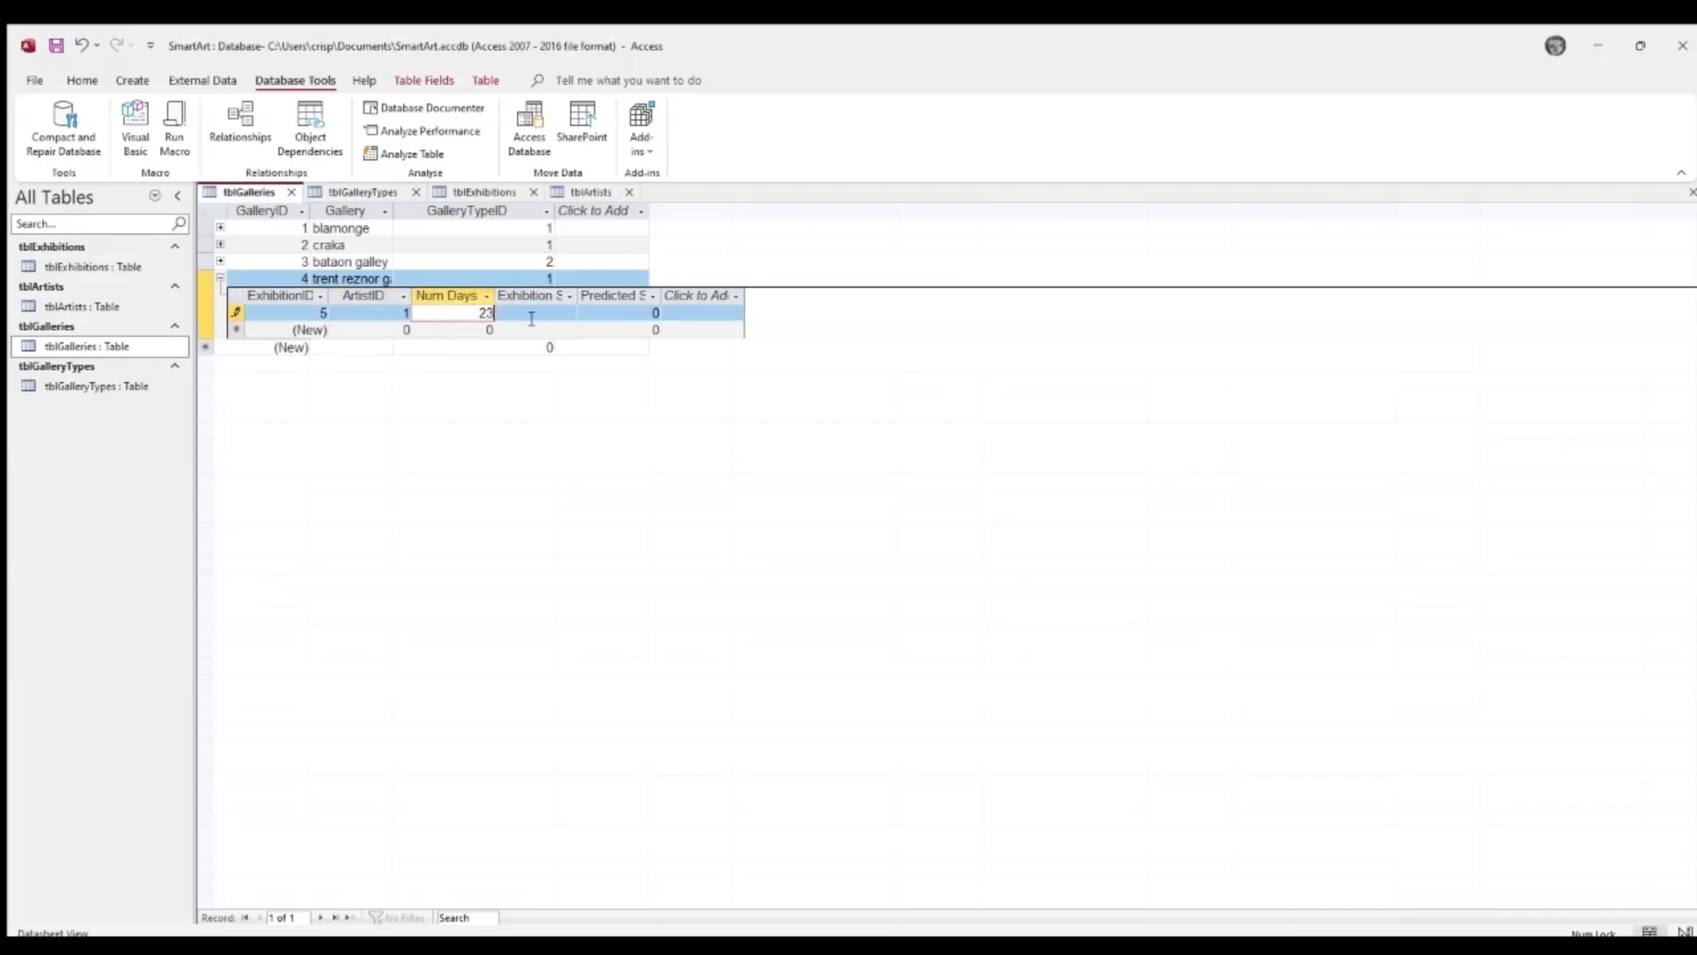
key("Tab")
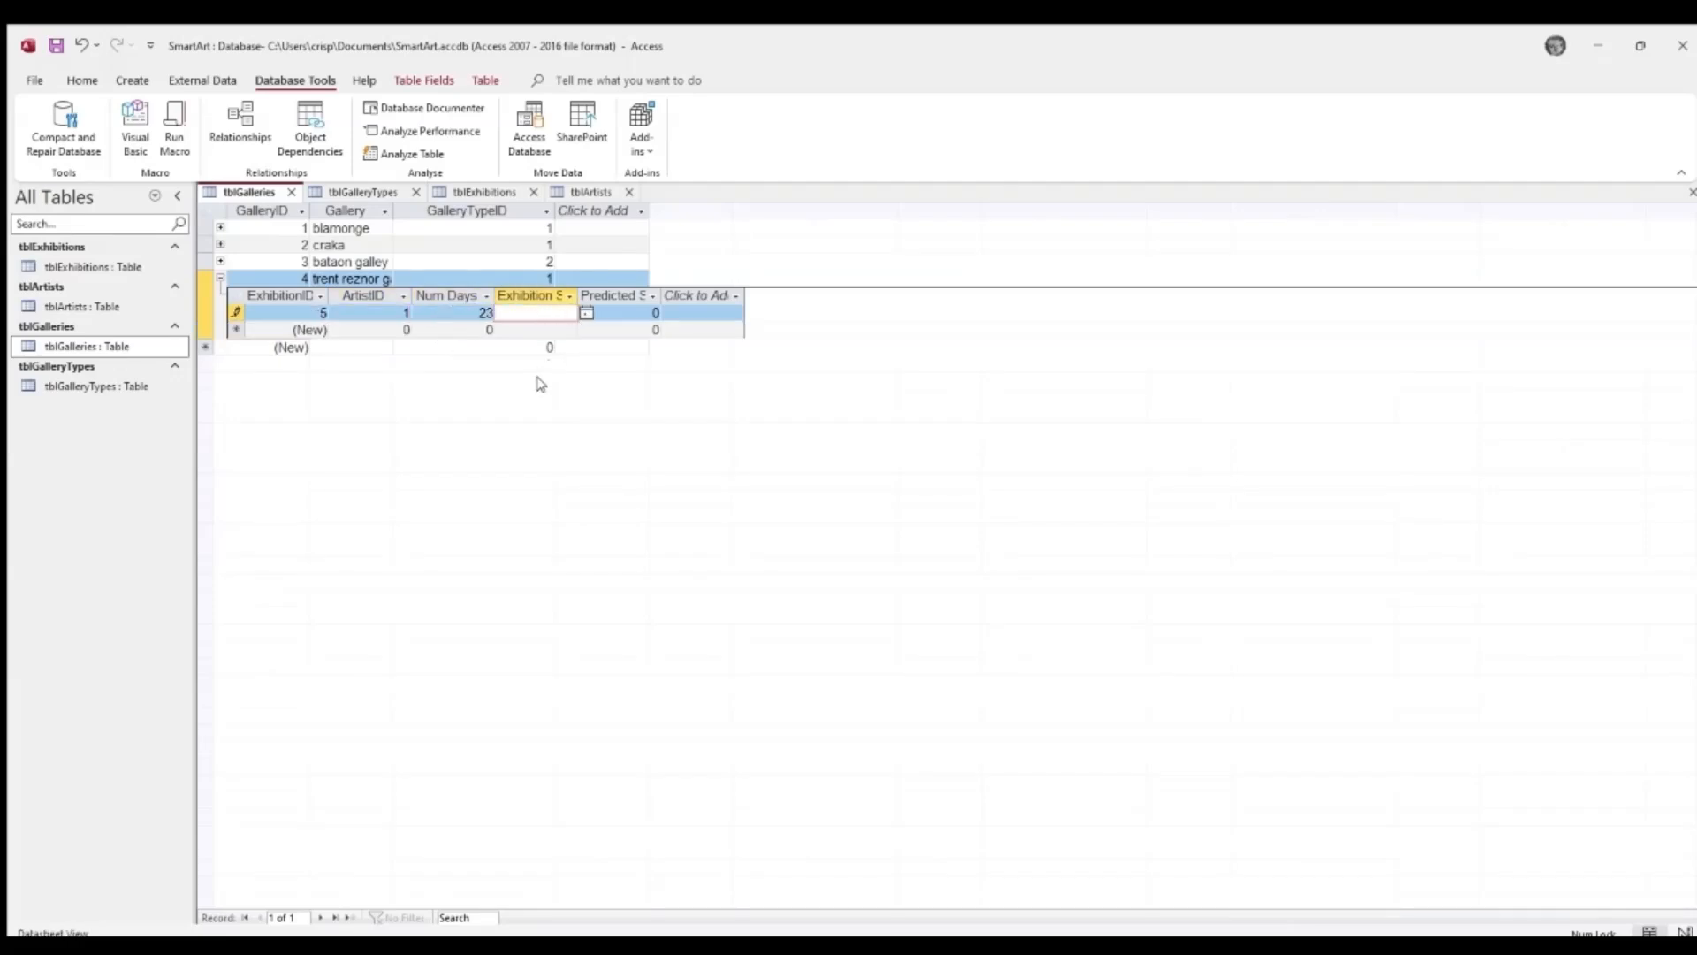
key("ctrl+semicolon")
left_click(623, 316)
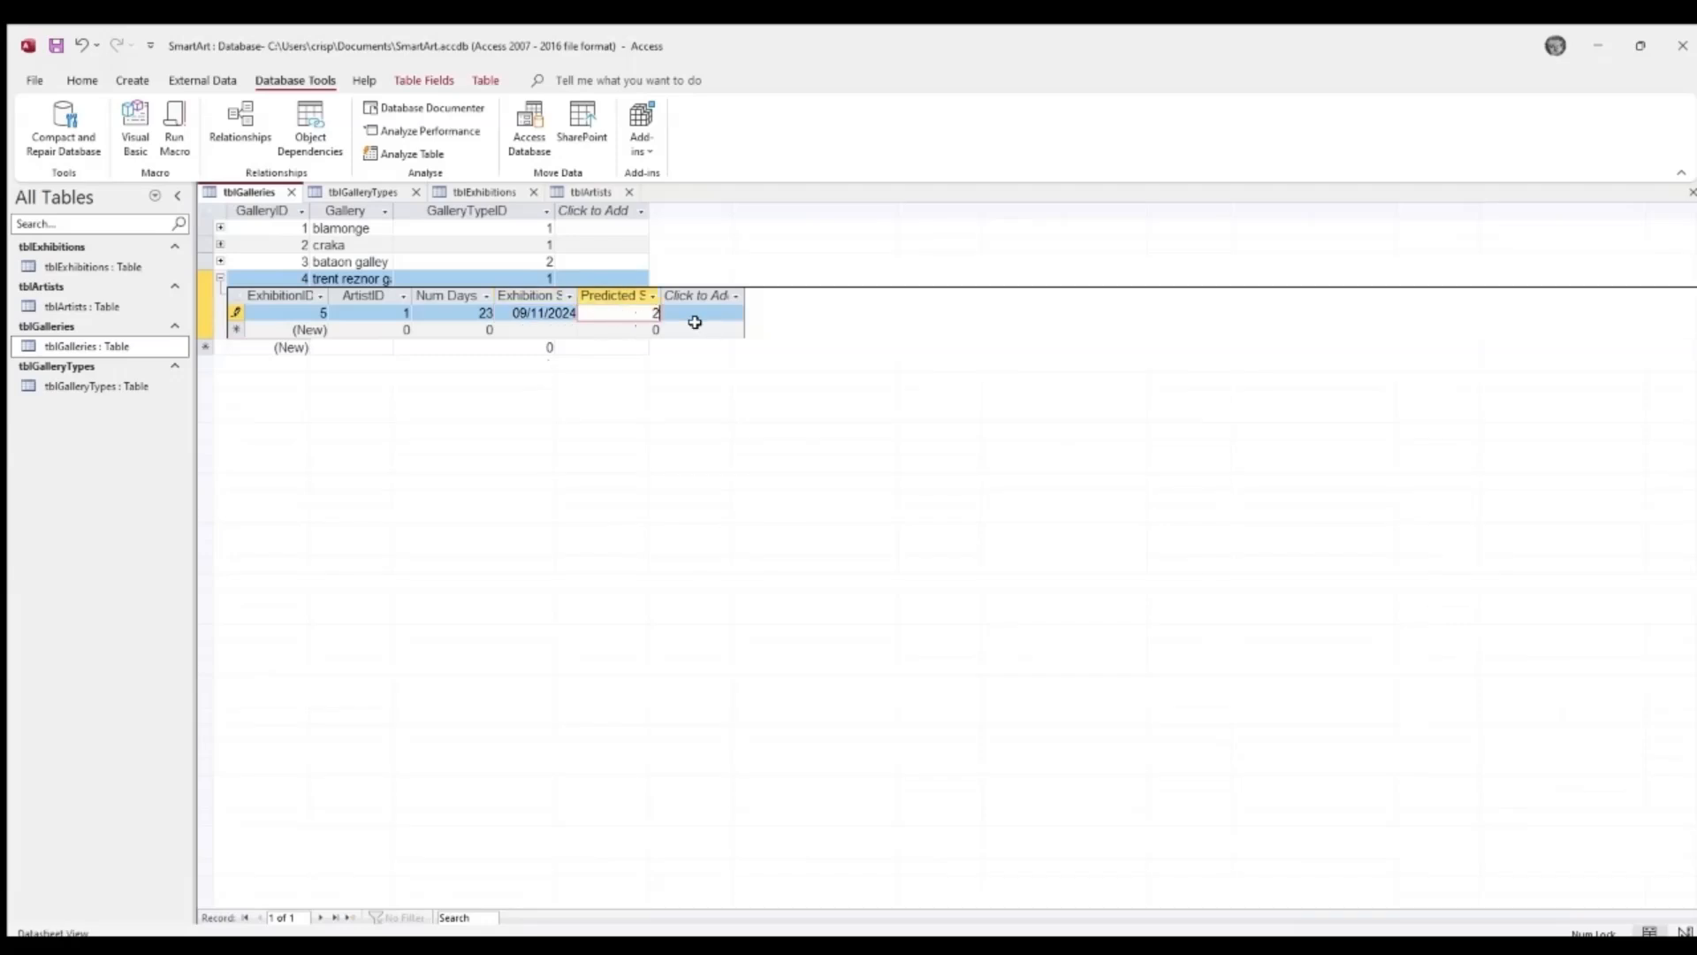
type("2000")
left_click(55, 45)
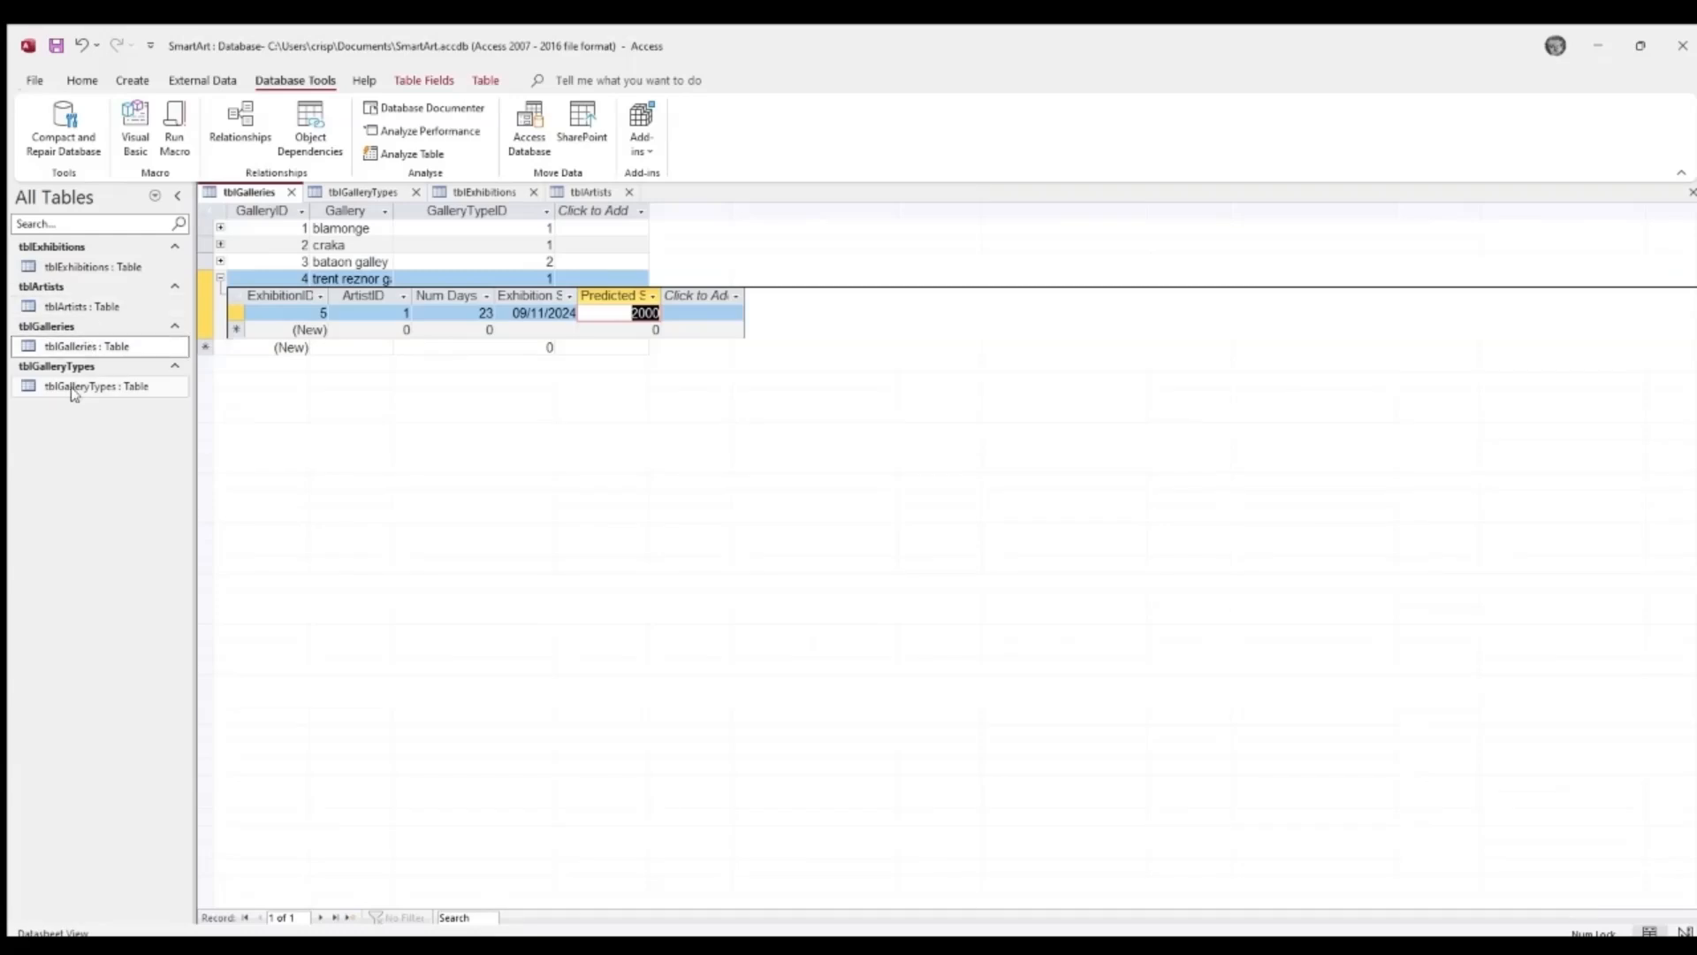
- Close the open tblArtists, tblGalleries, tblGalleryTypes and tblExhibitions datasheets
double_click(81, 306)
key("ctrl+w")
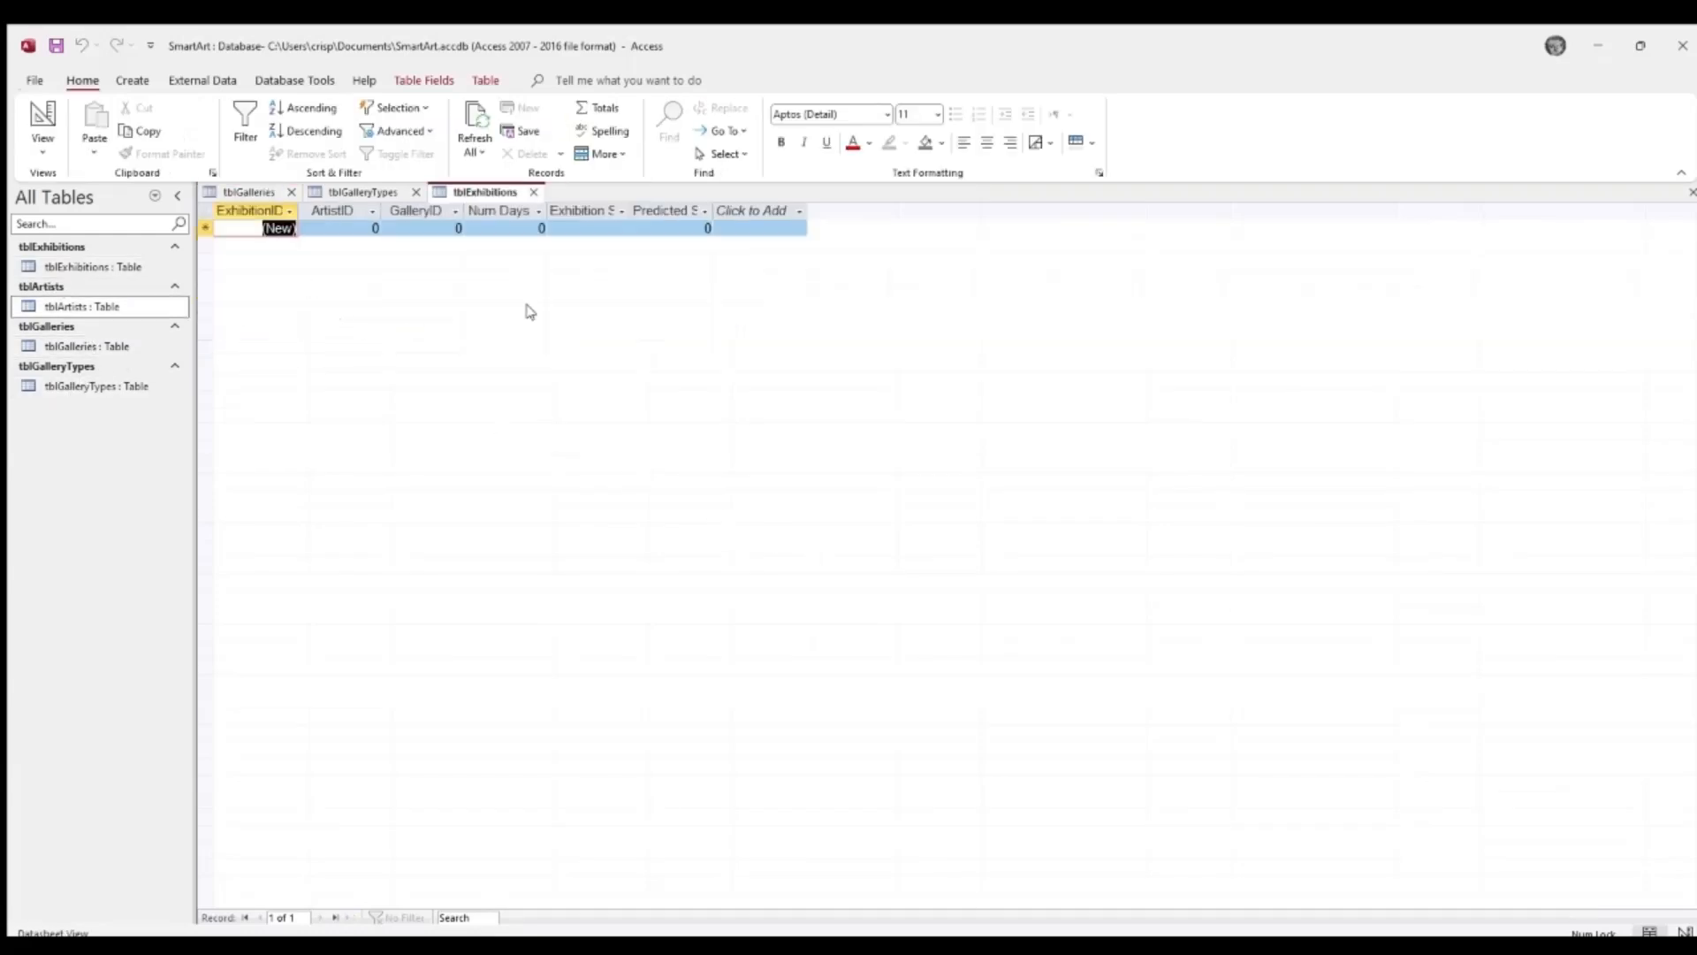
left_click(380, 192)
left_click(271, 194)
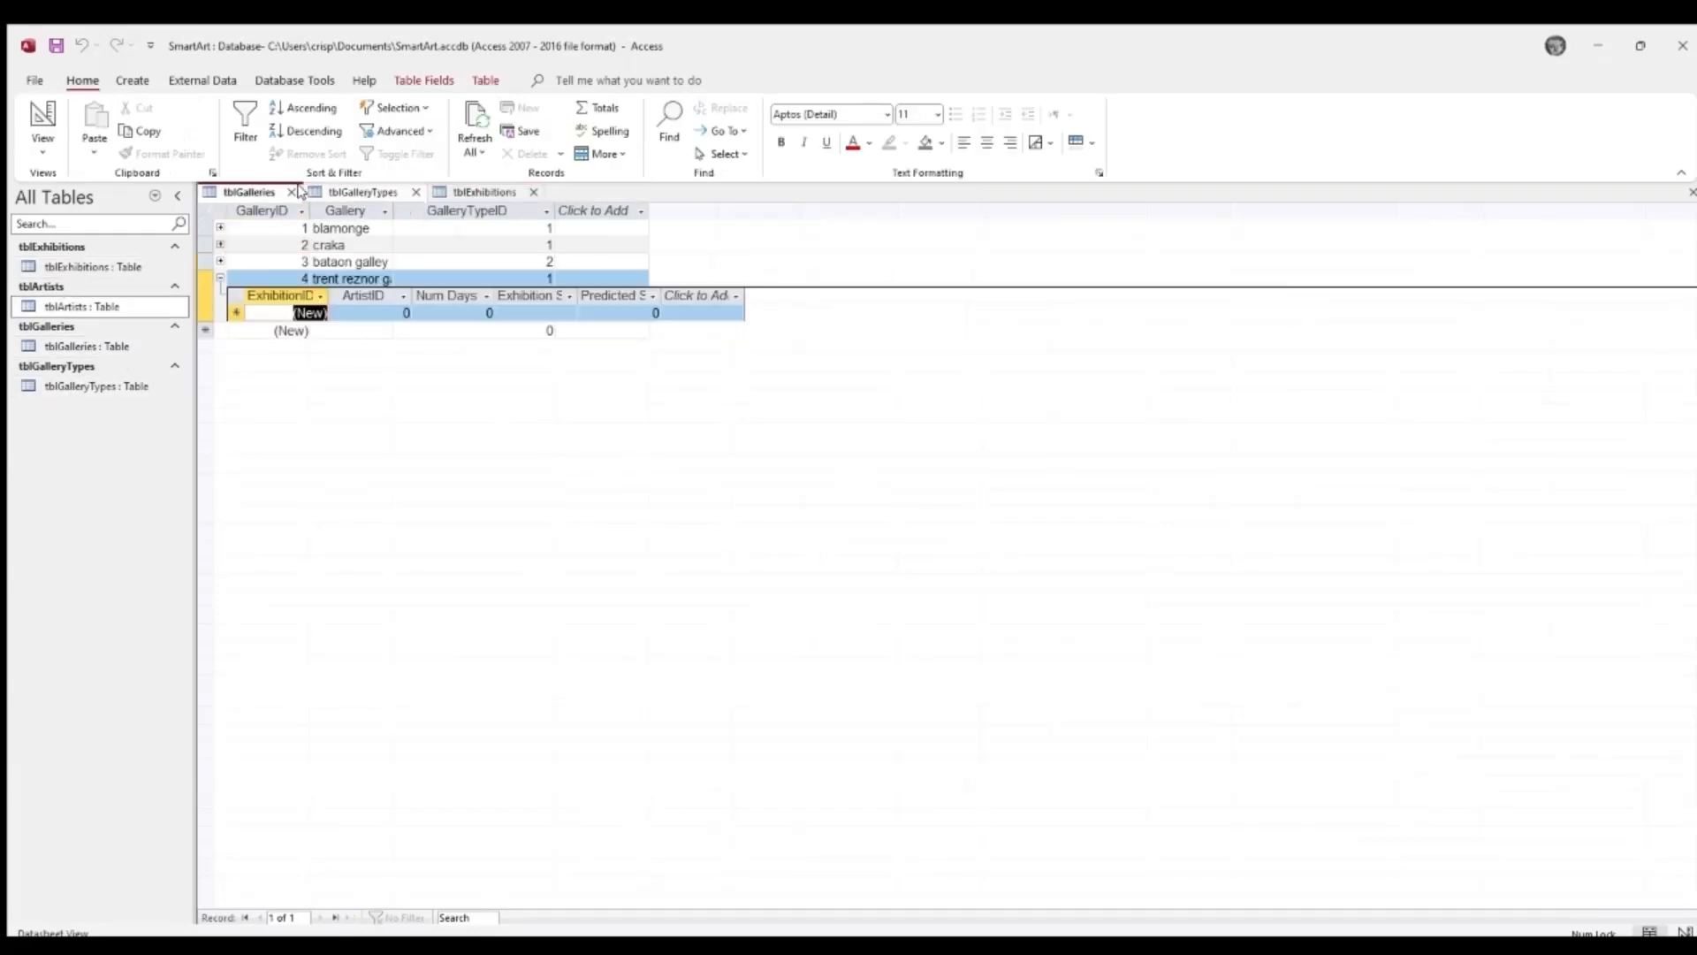
left_click(291, 192)
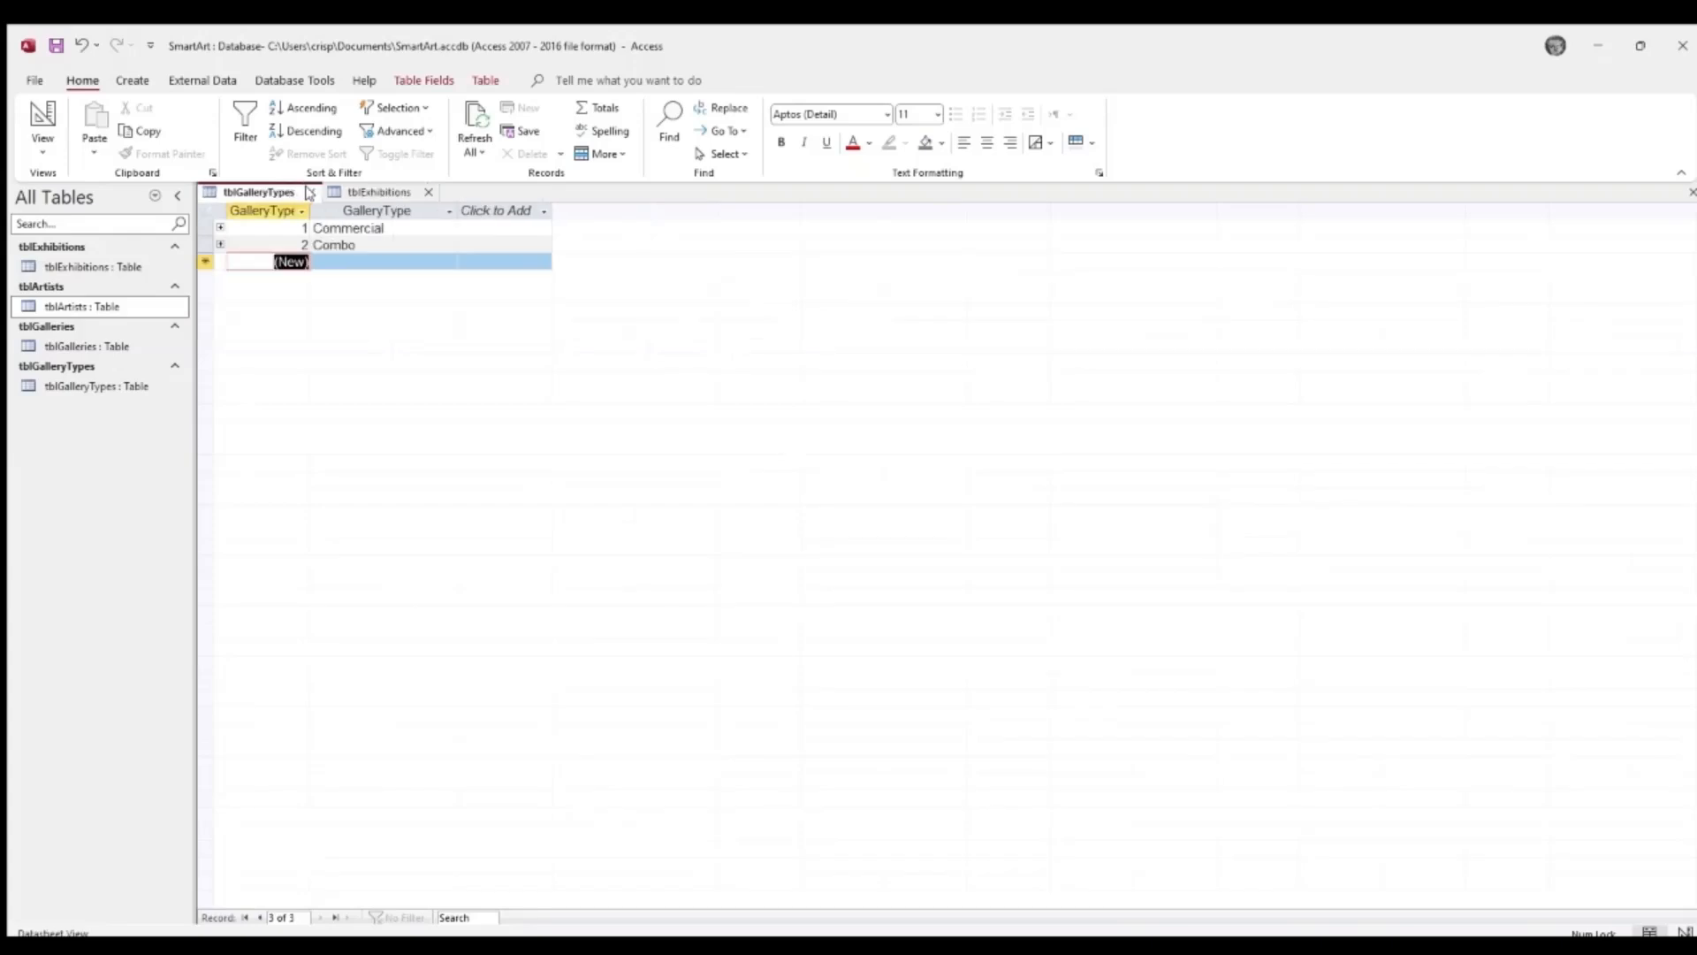
left_click(310, 191)
left_click(306, 192)
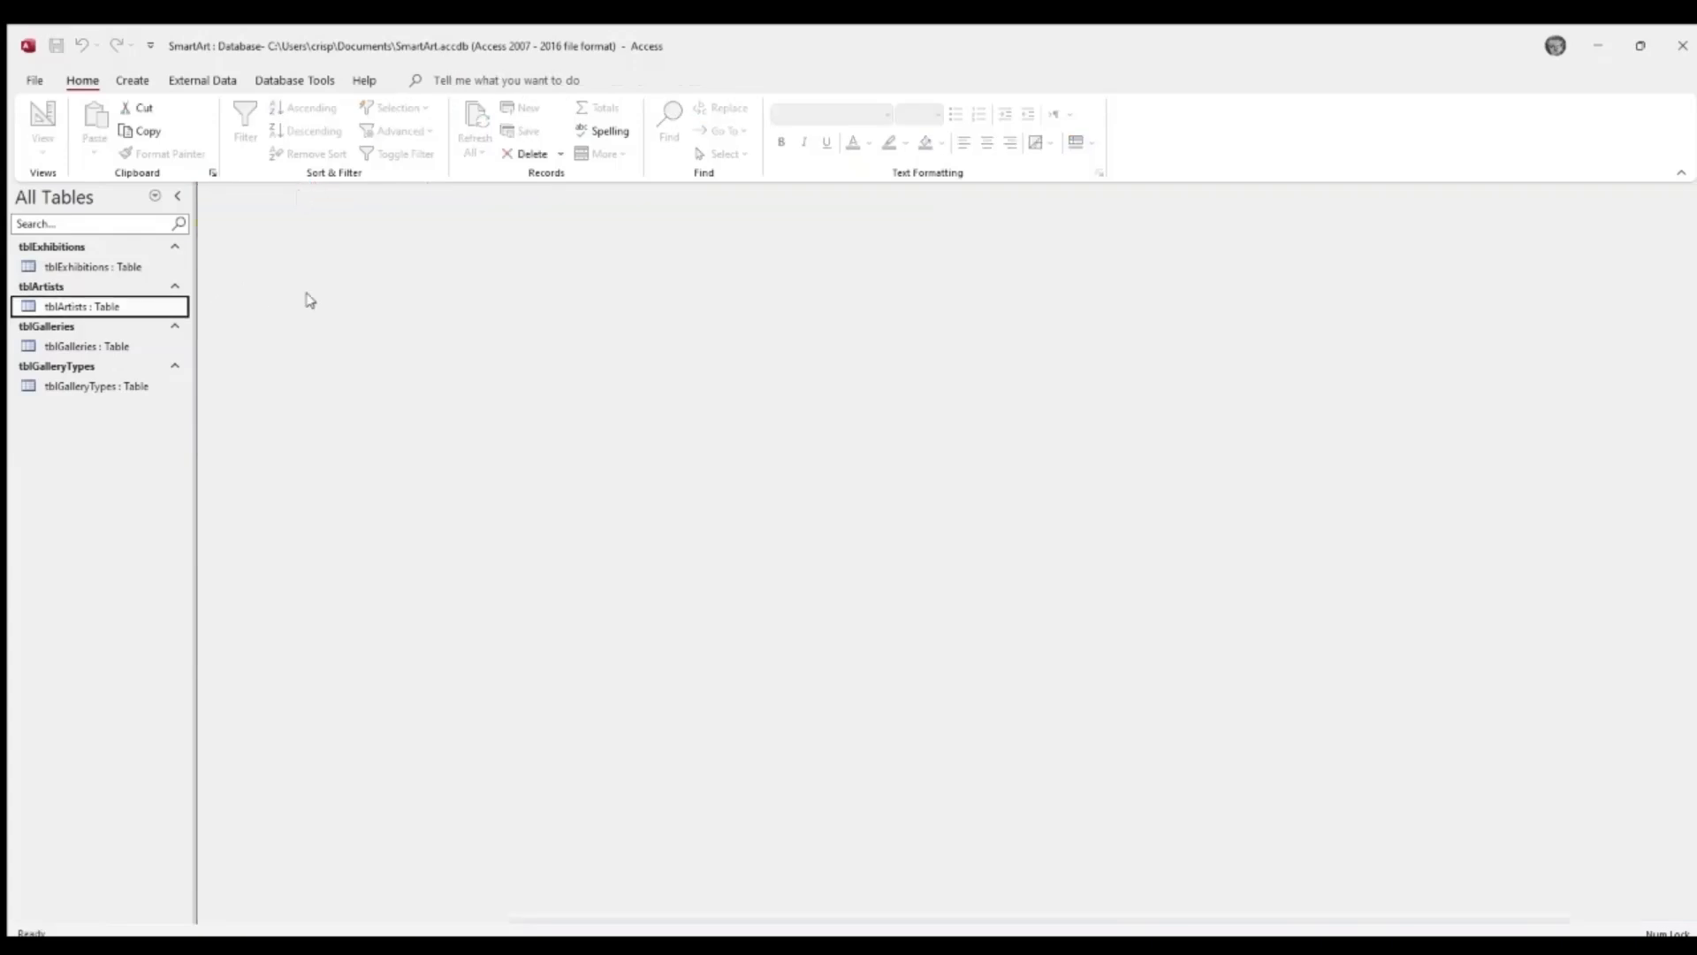
- Reopen all four tables to check their records, expanding the first artist and the blamonge gallery to examine their related exhibitions
double_click(114, 266)
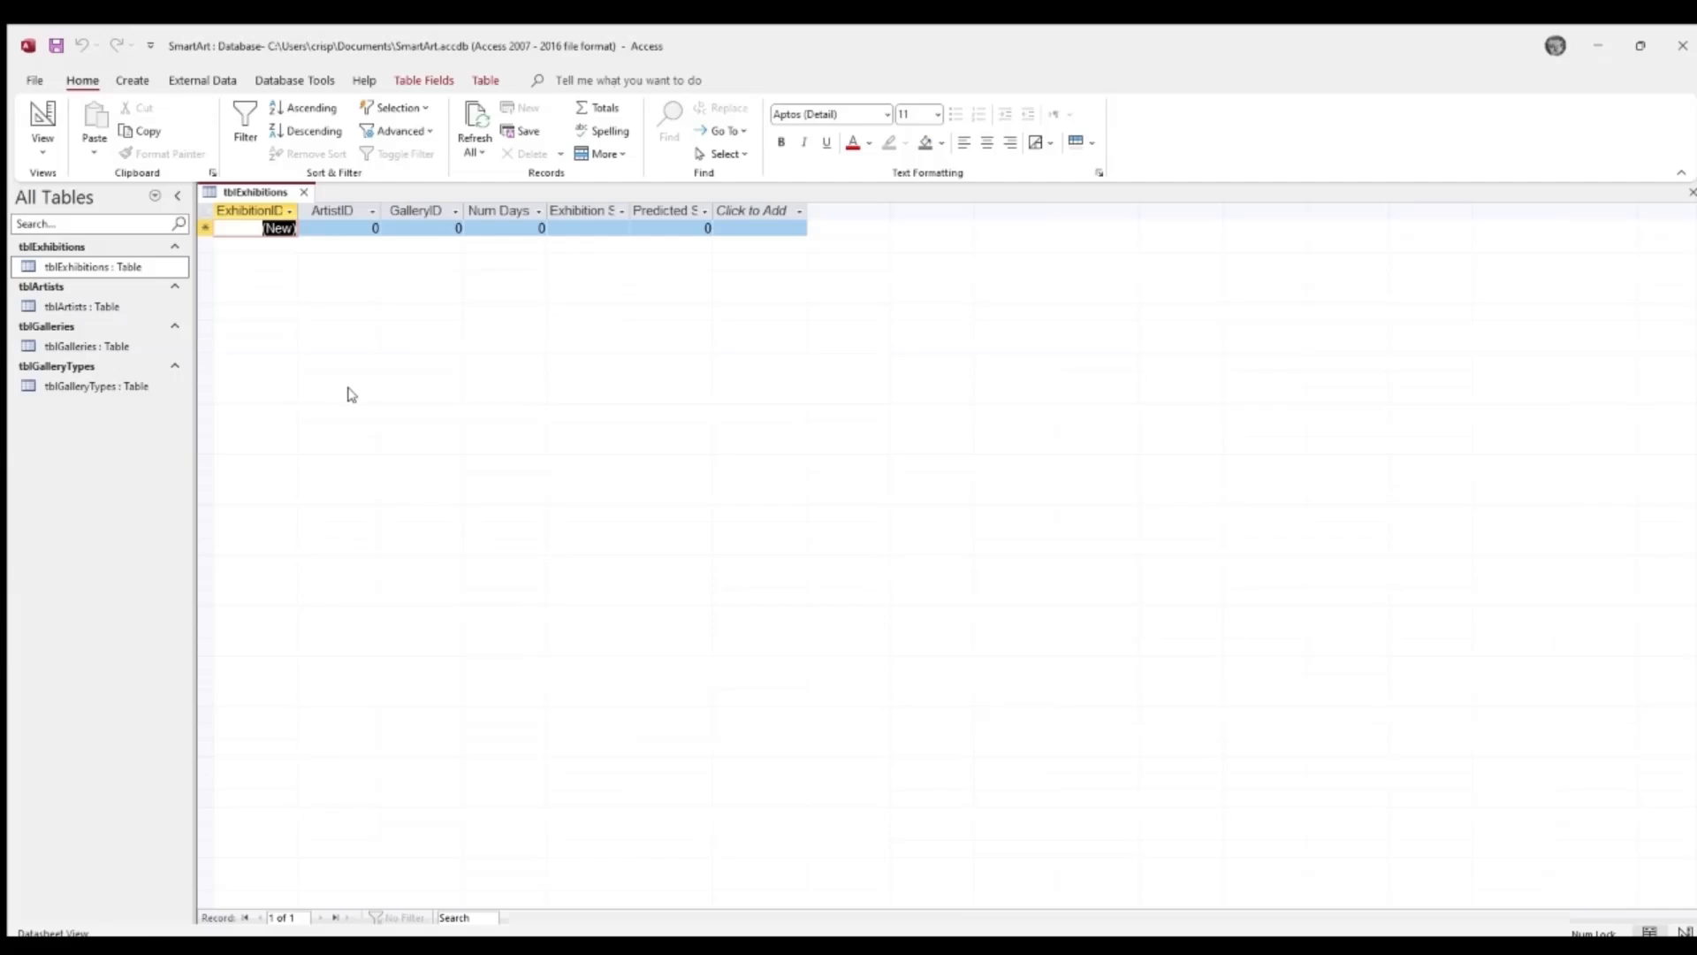
double_click(82, 306)
left_click(220, 228)
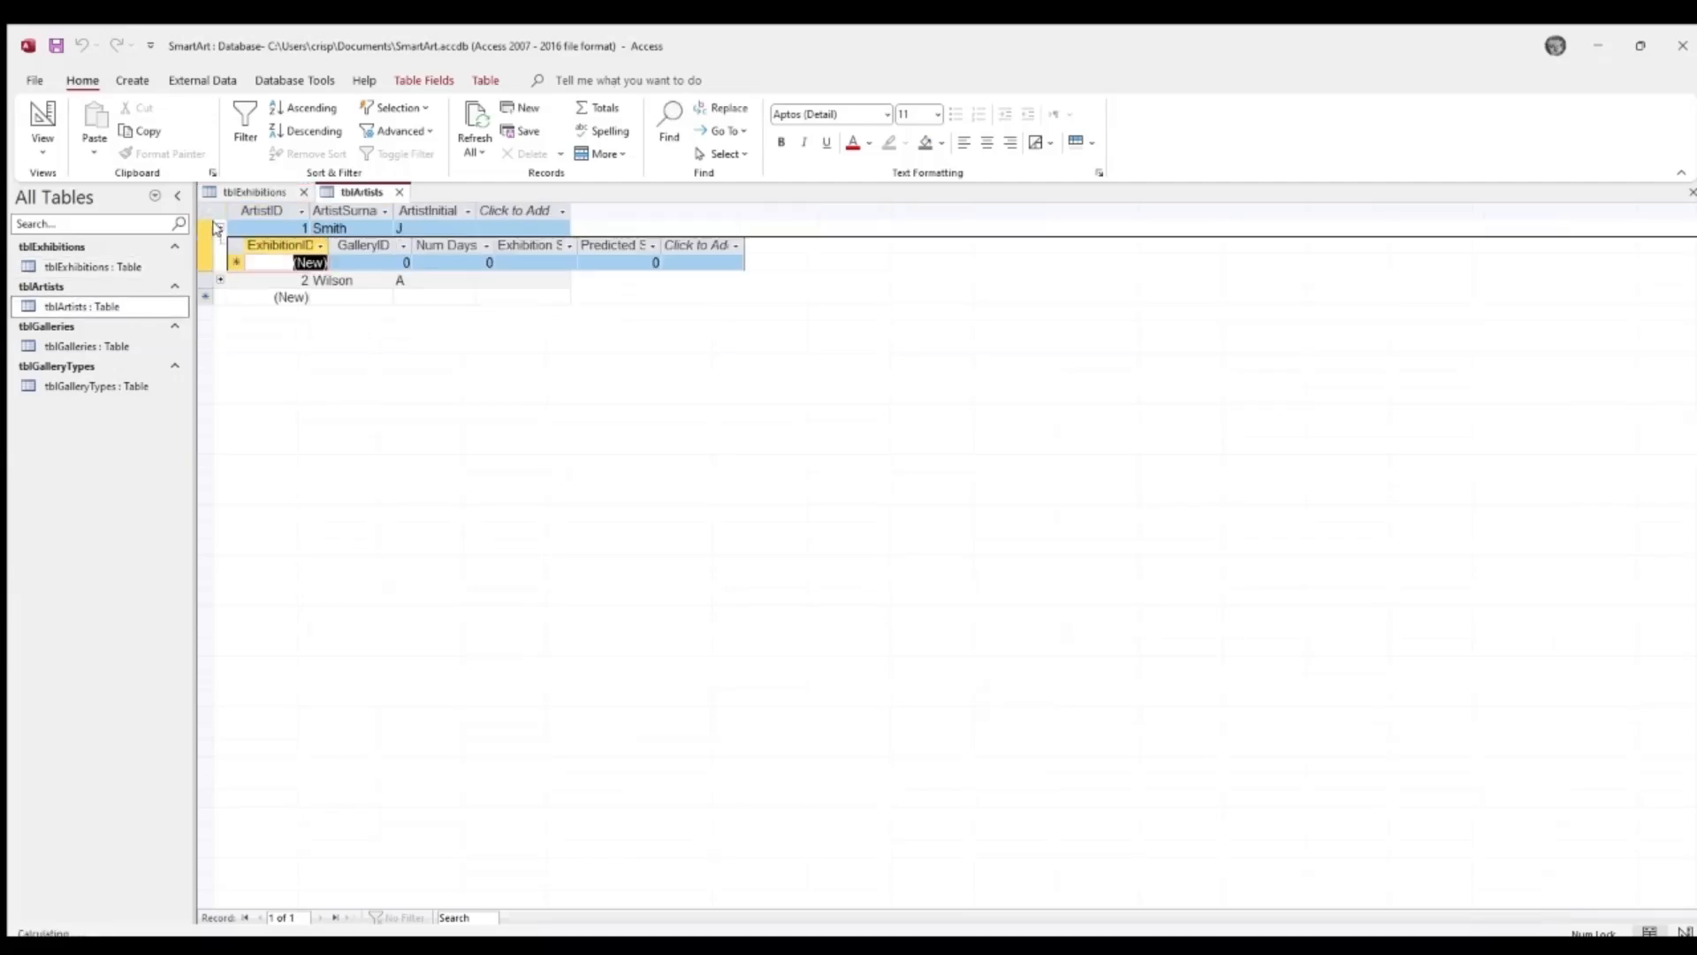
double_click(87, 346)
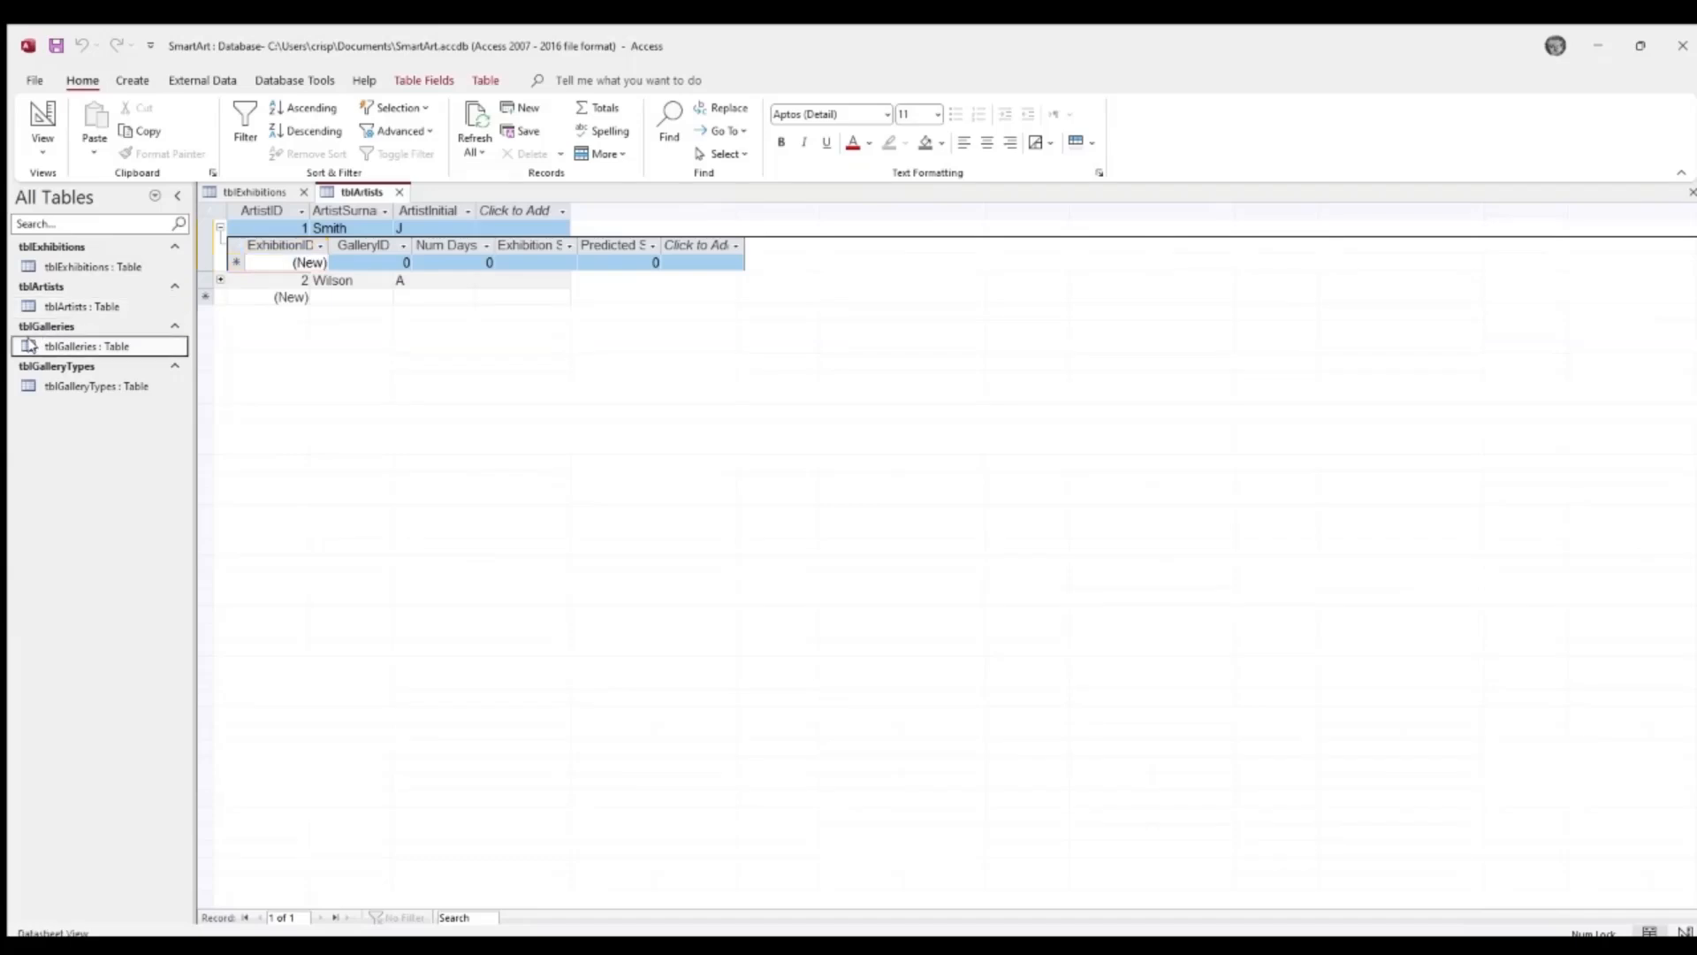
left_click(220, 227)
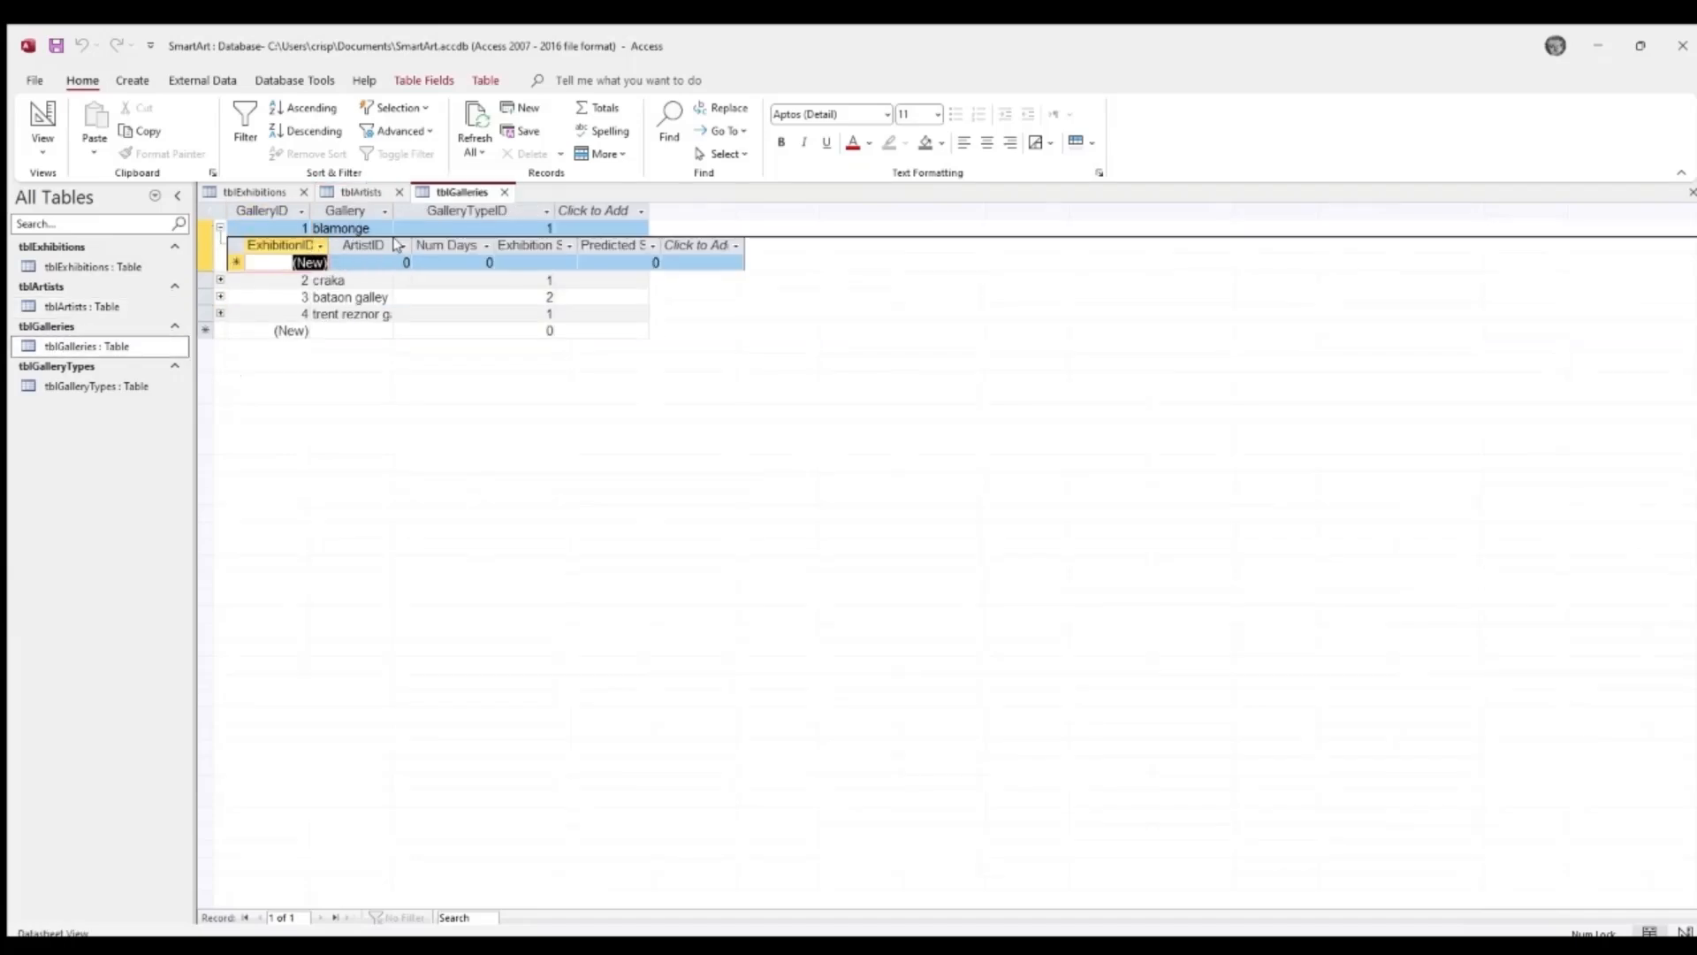
double_click(35, 387)
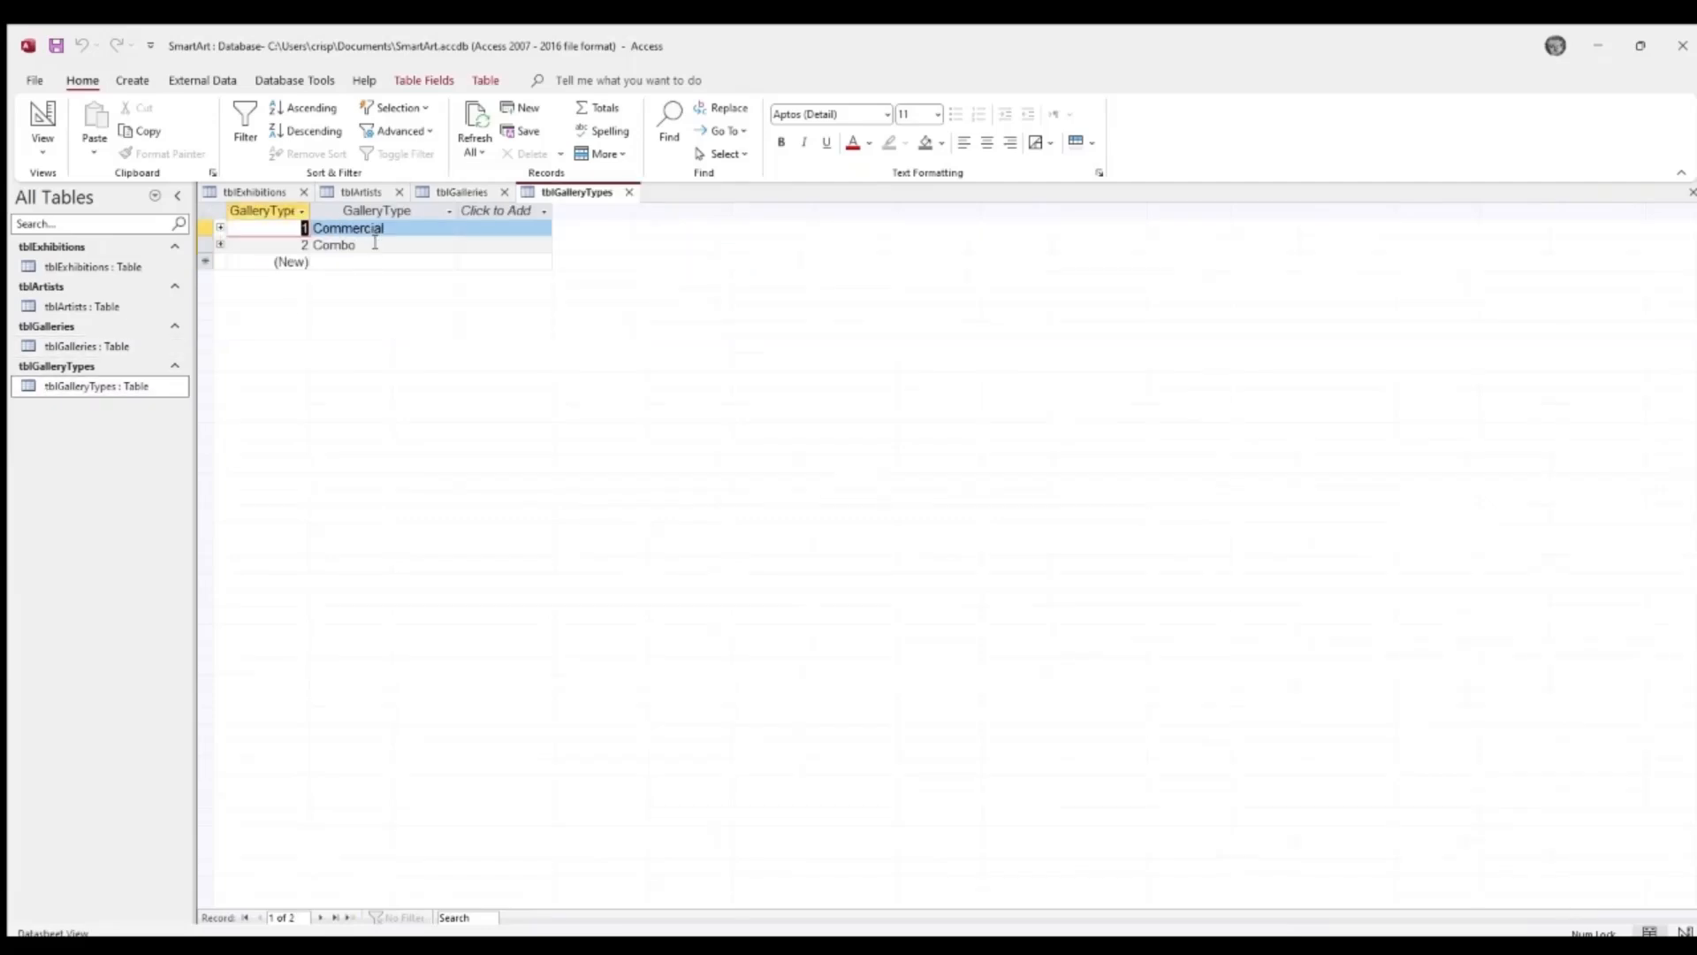
- In tblGalleries, collapse the blamonge gallery's related exhibitions and rename the craka gallery to craka modern
double_click(87, 346)
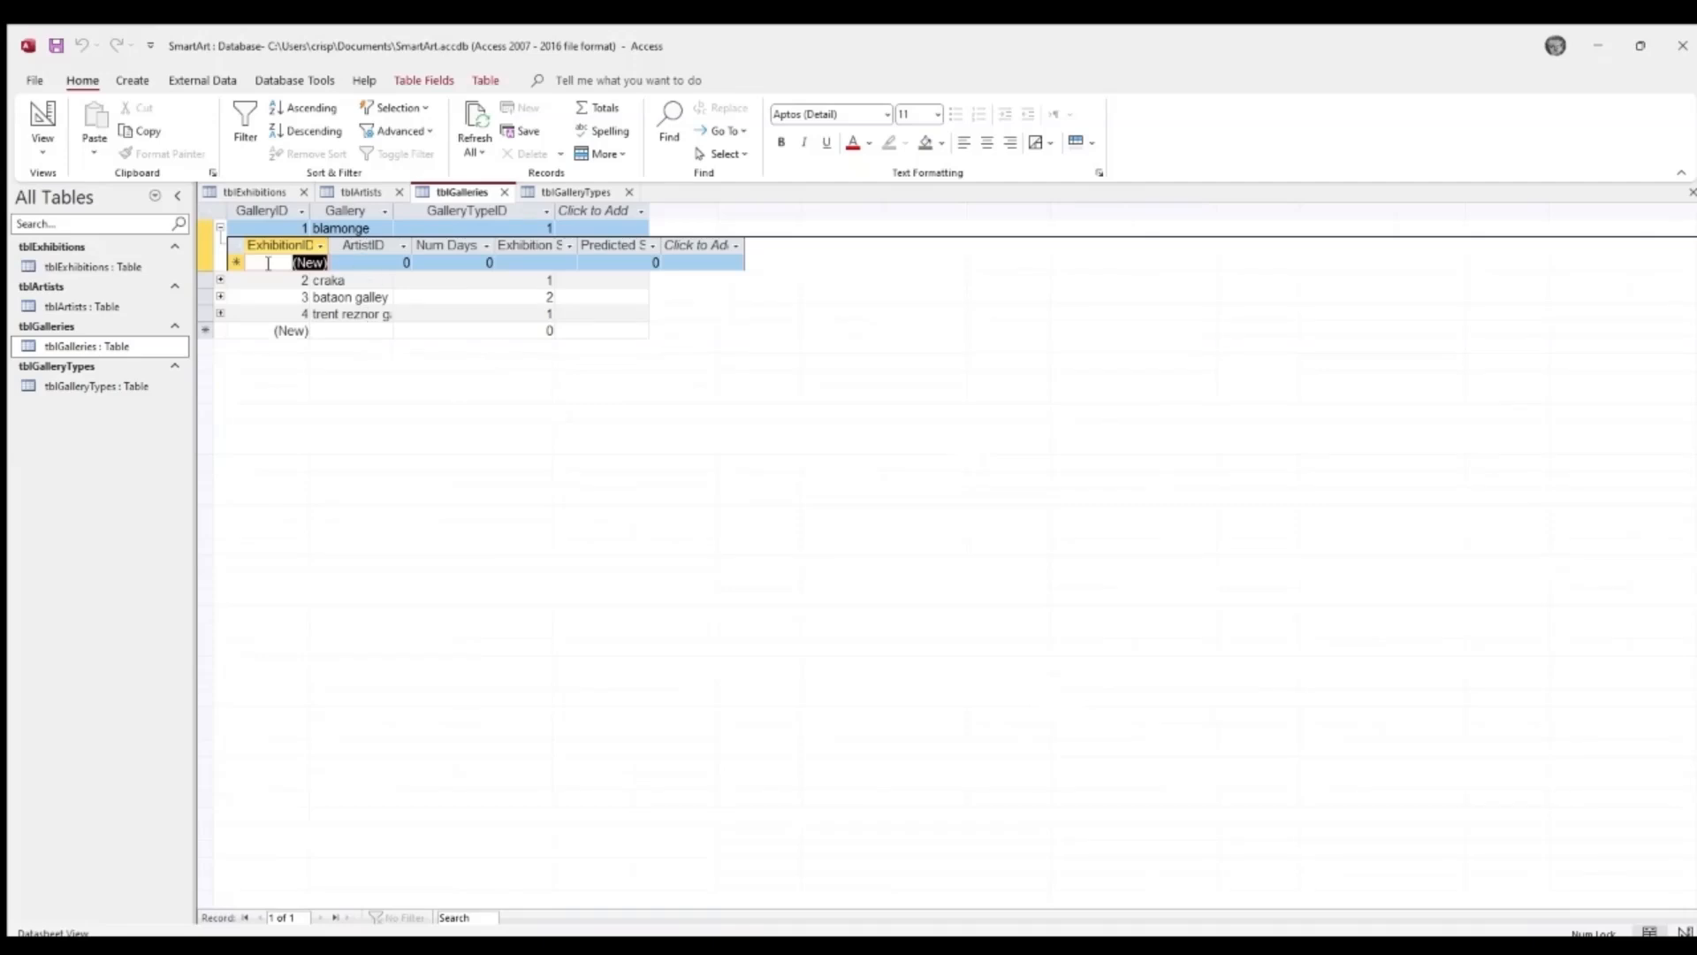
left_click(220, 227)
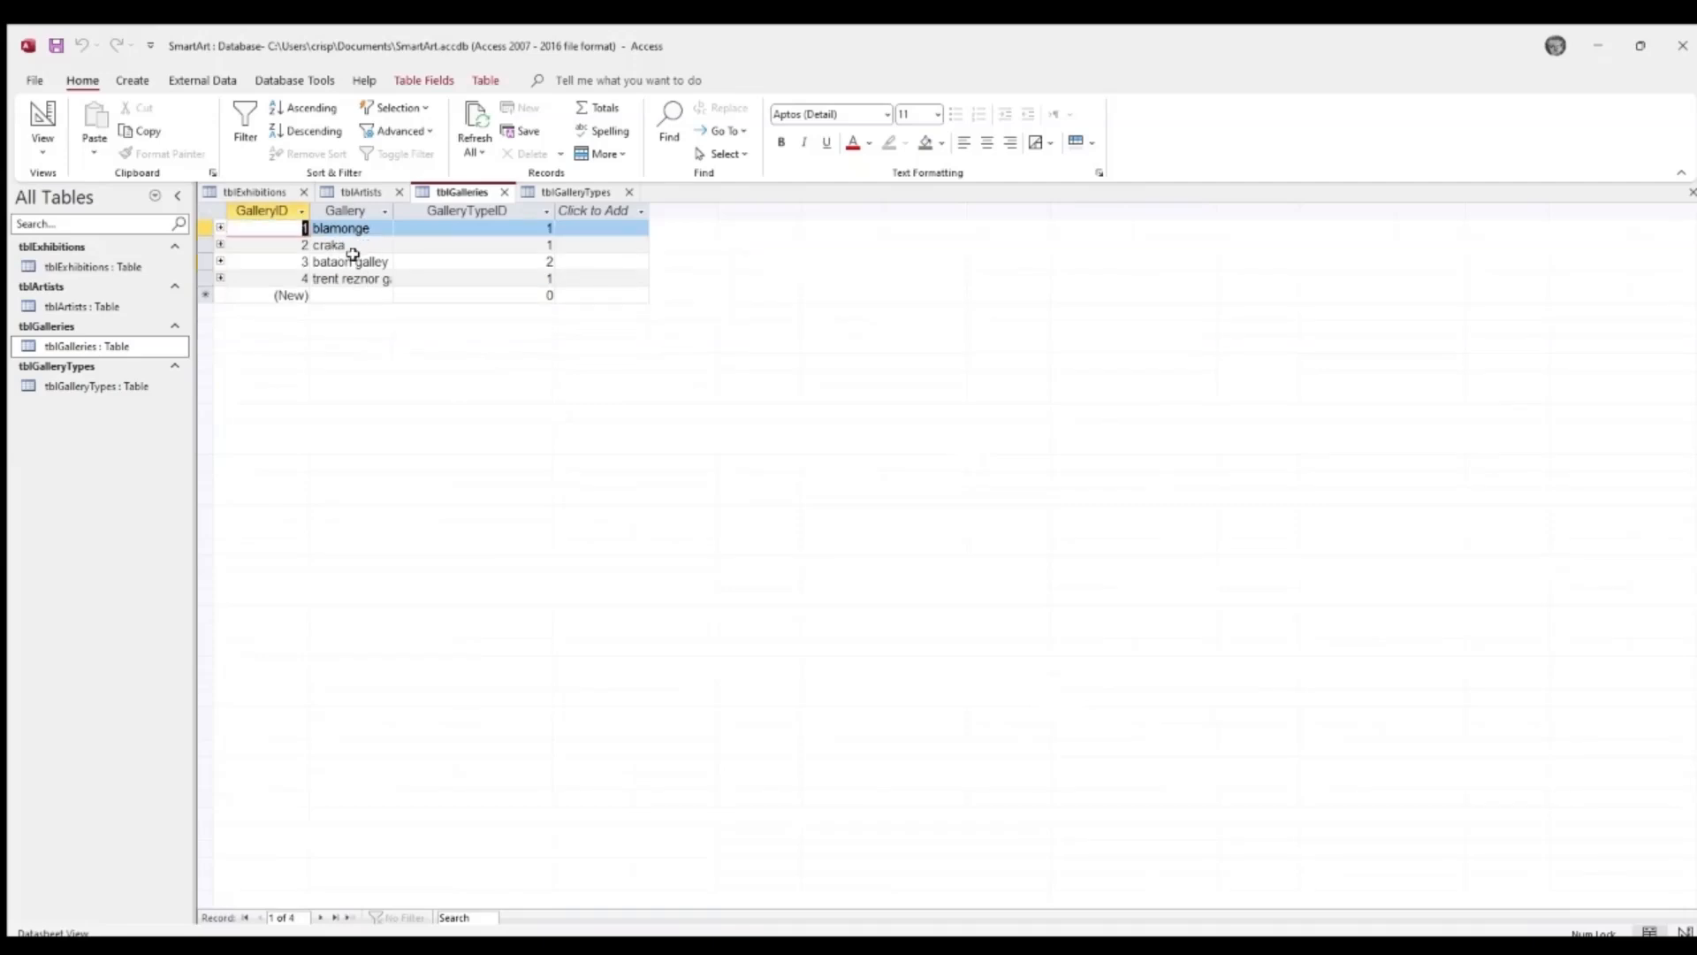
left_click(360, 245)
type("mode")
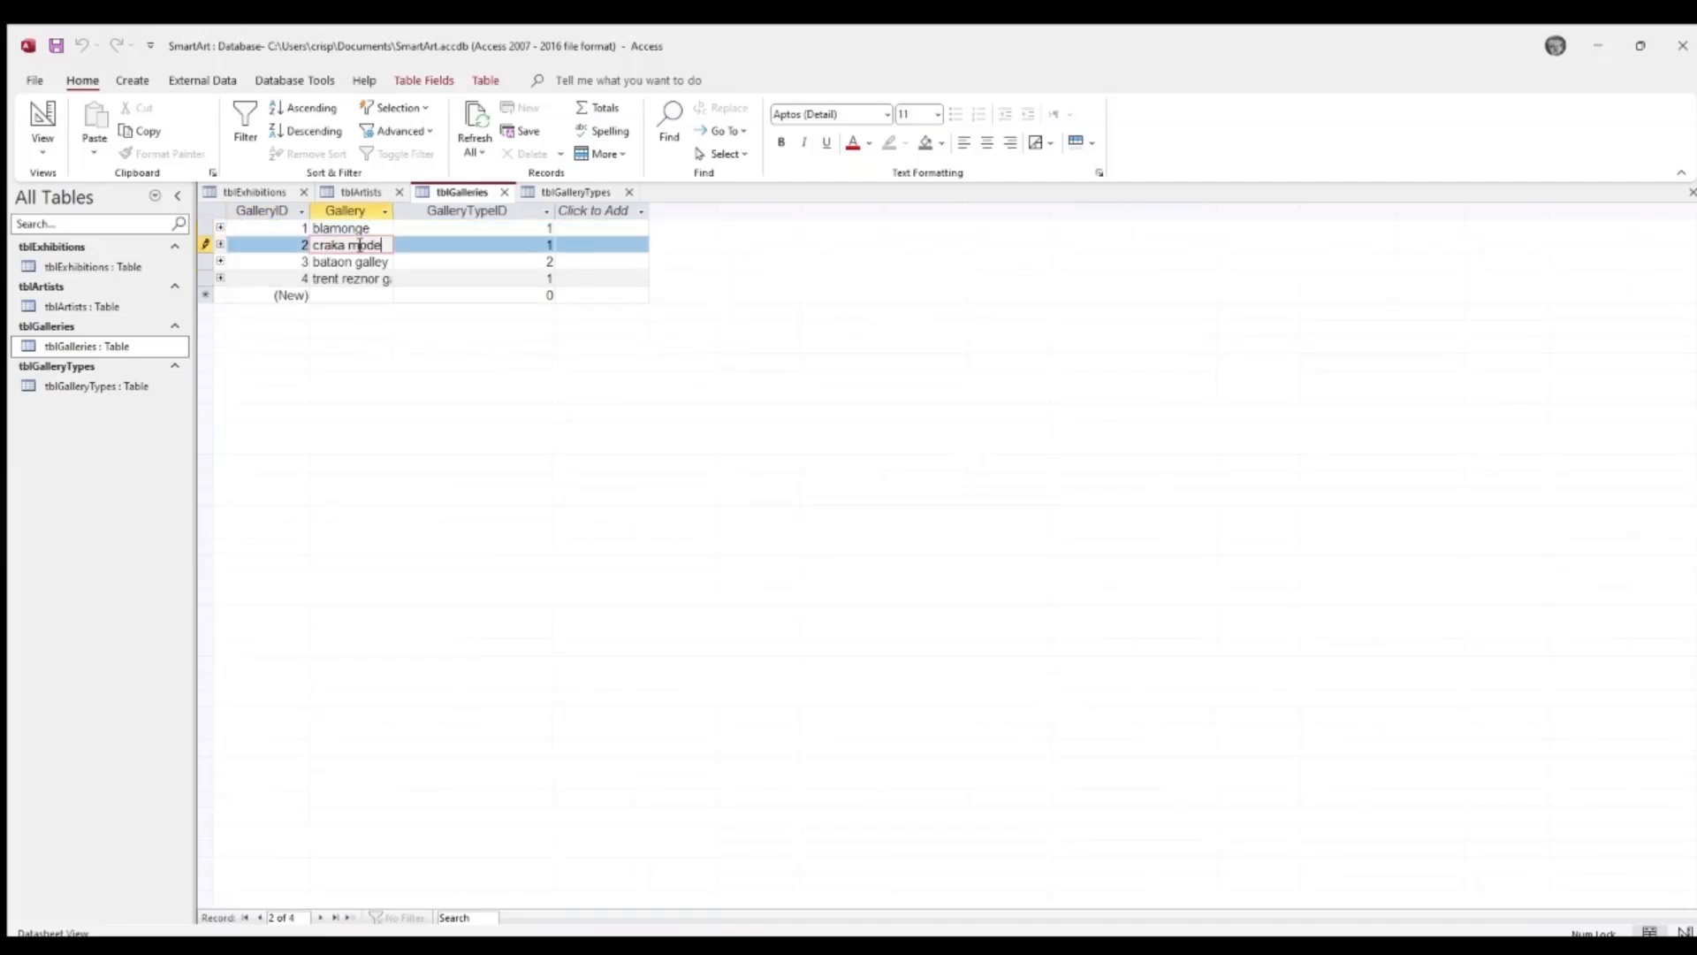
type("rn")
- Rename the blamonge gallery to blamonge contemporary and expand its related exhibitions
left_click(382, 228)
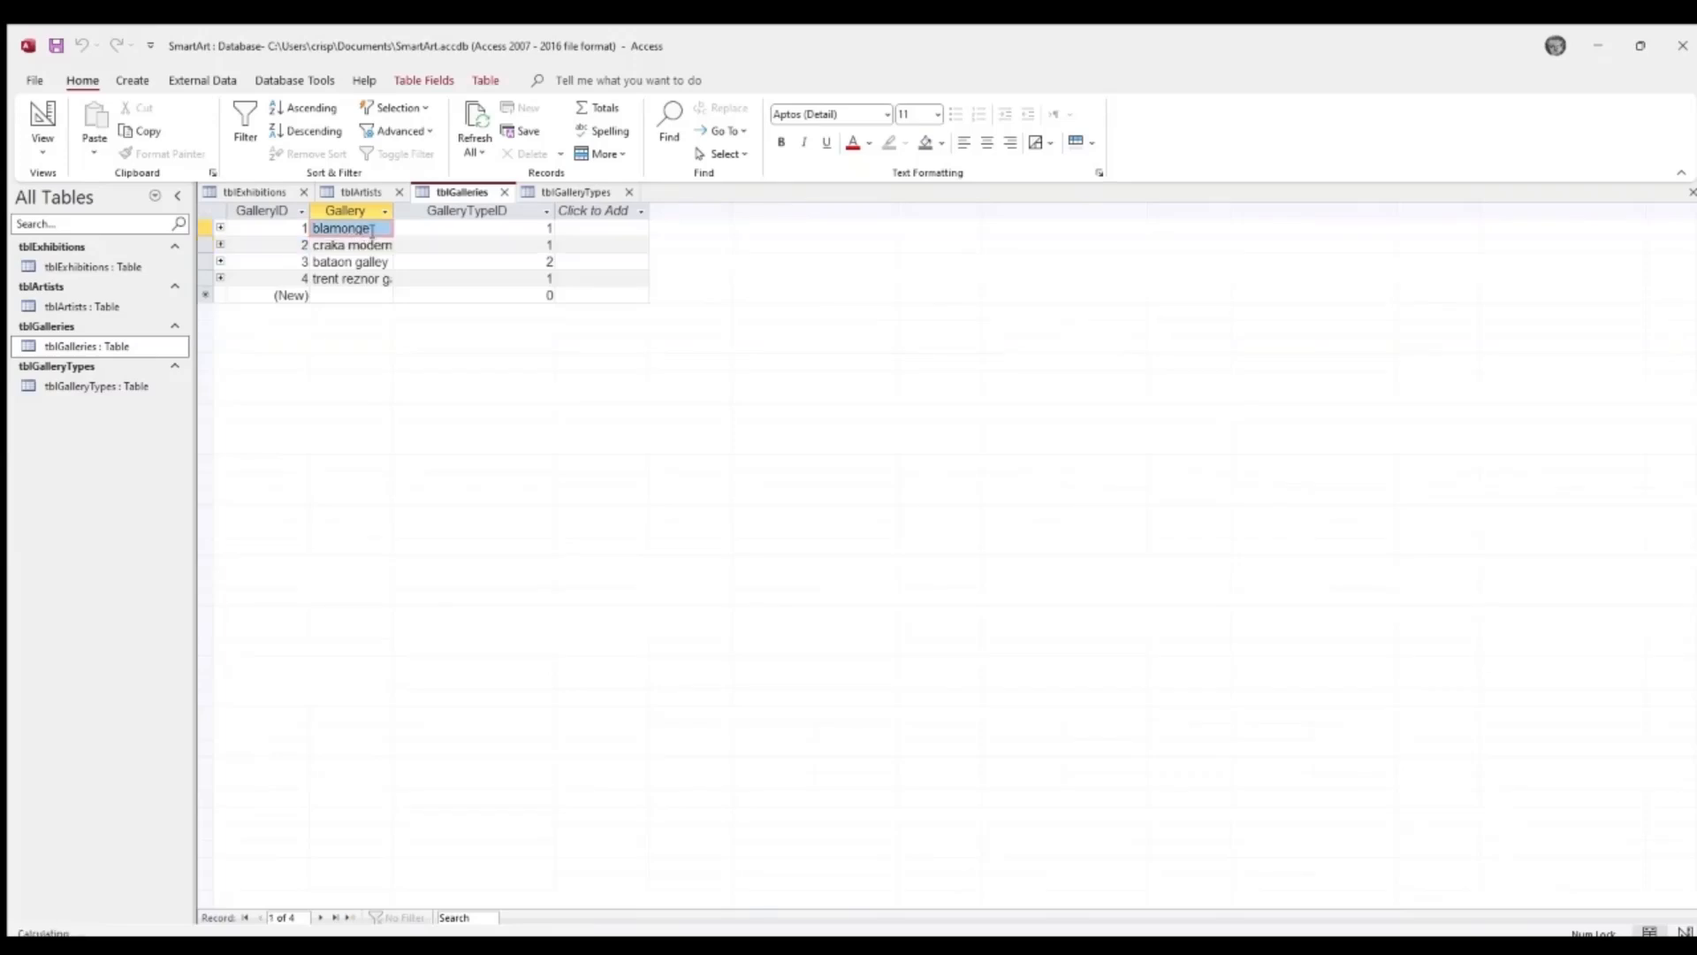
type("contem")
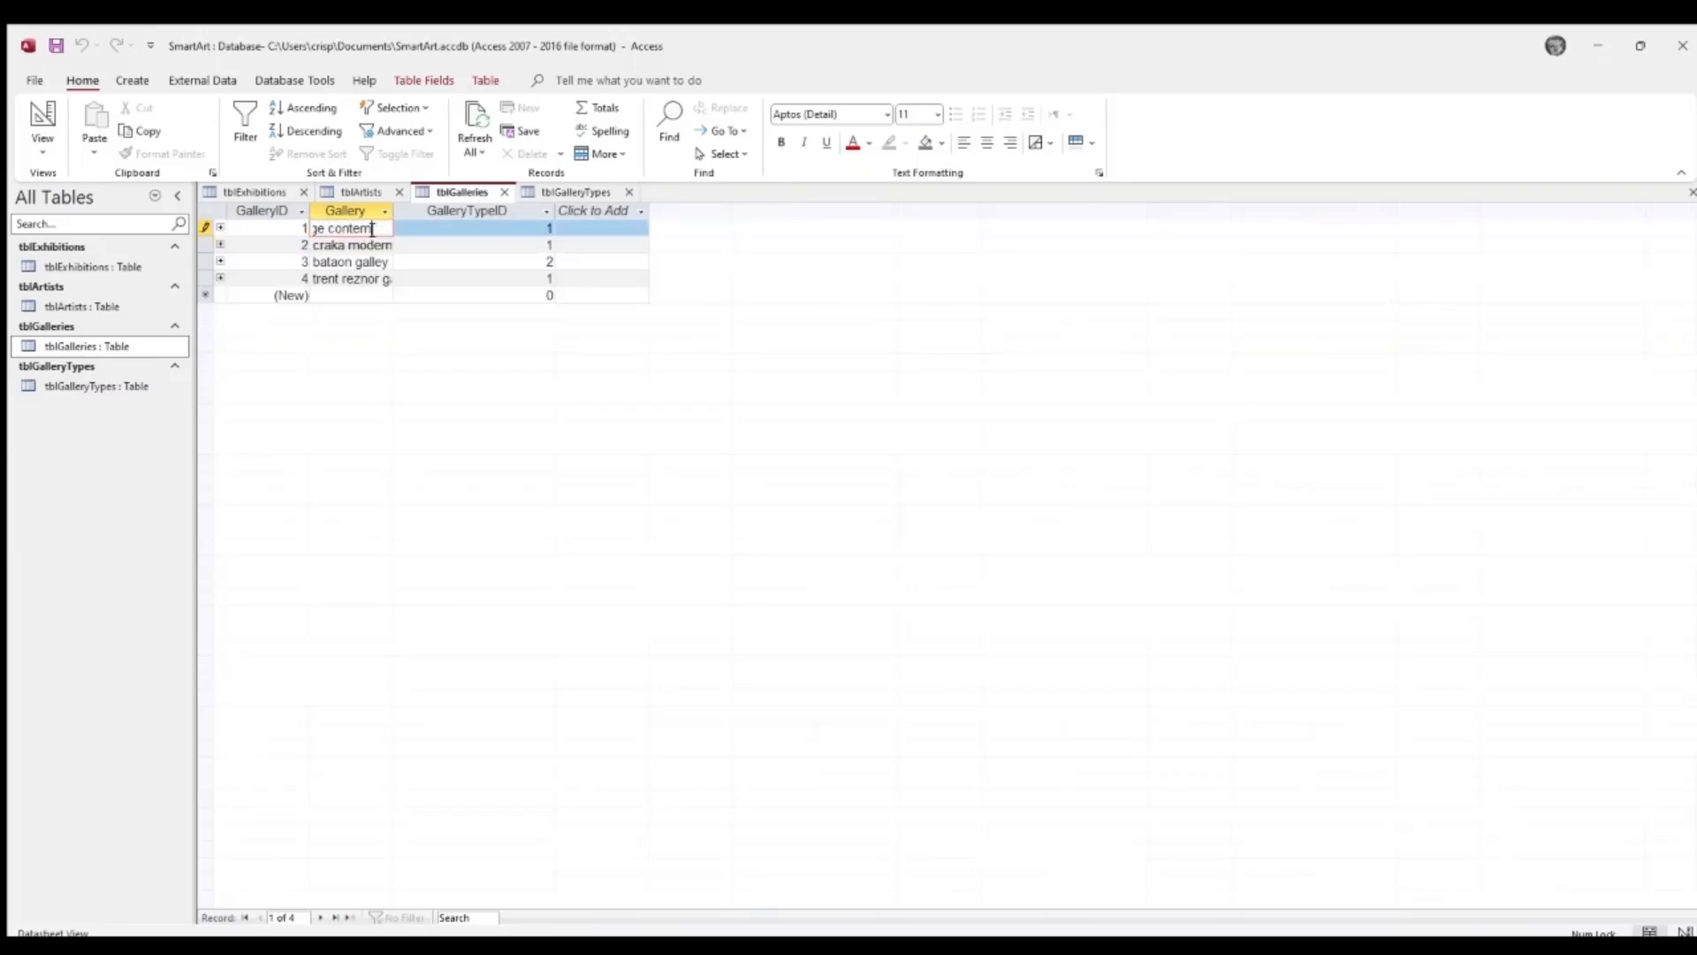
type("poary")
mouse_move(381, 228)
left_mouse_down()
mouse_move(338, 226)
mouse_move(354, 221)
left_mouse_up()
type("p")
left_click(215, 227)
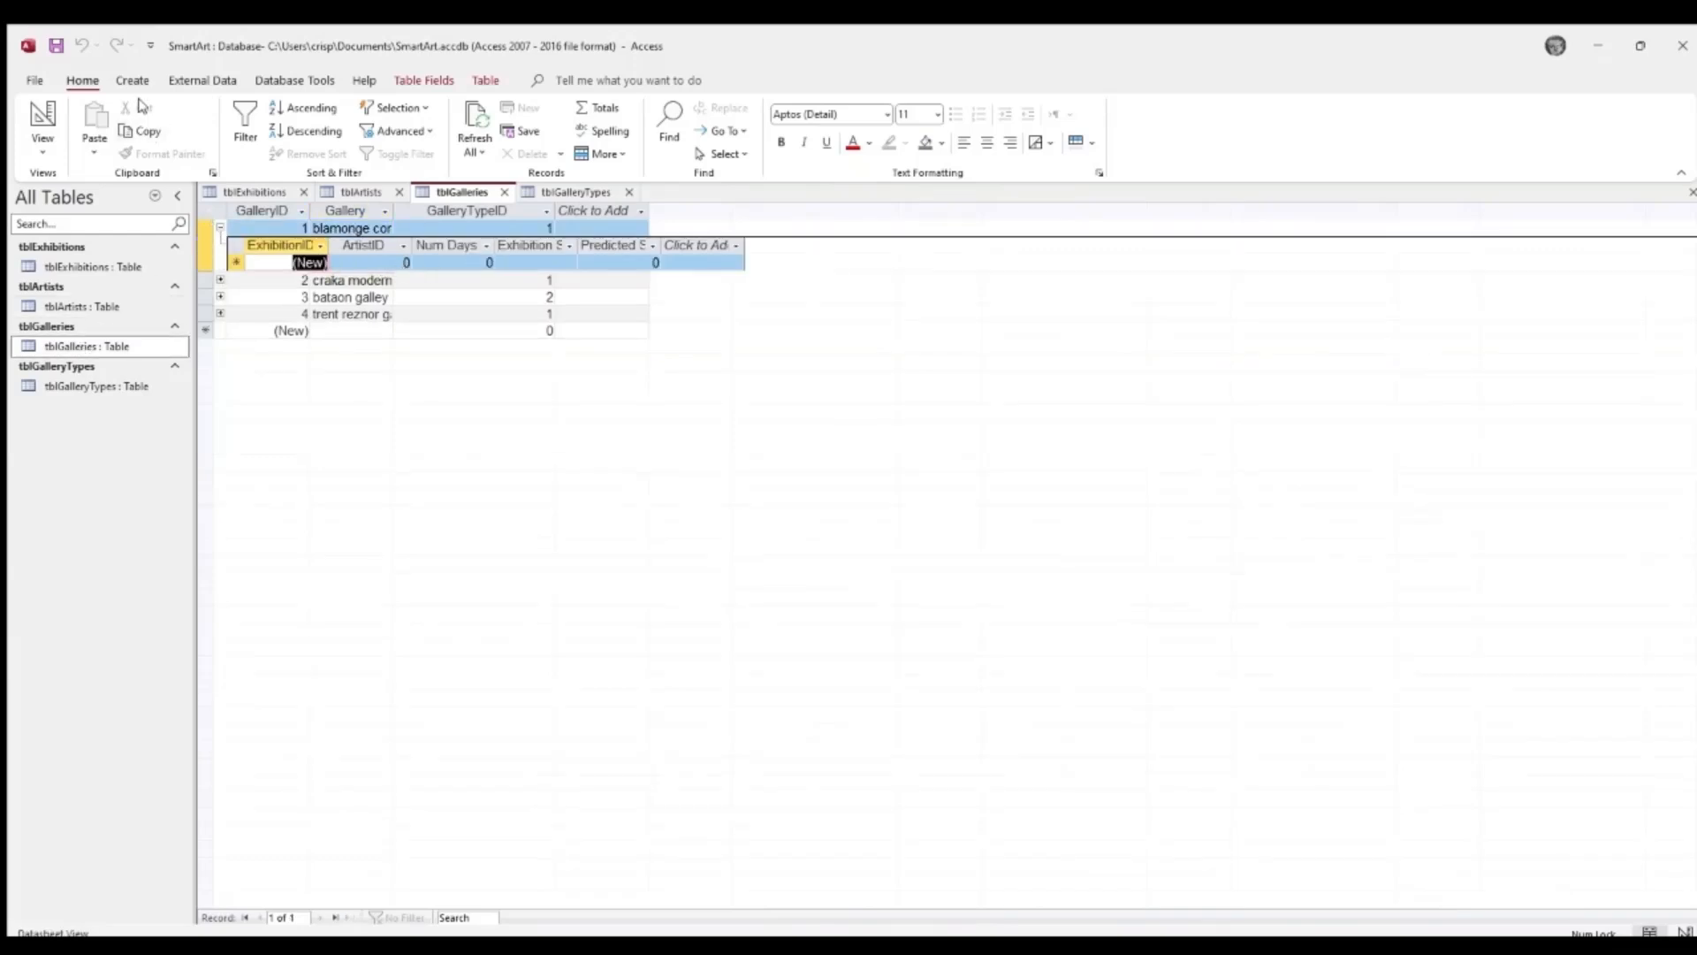
- Add a third artist to tblArtists, entering the artist's surname and the initial C
double_click(72, 306)
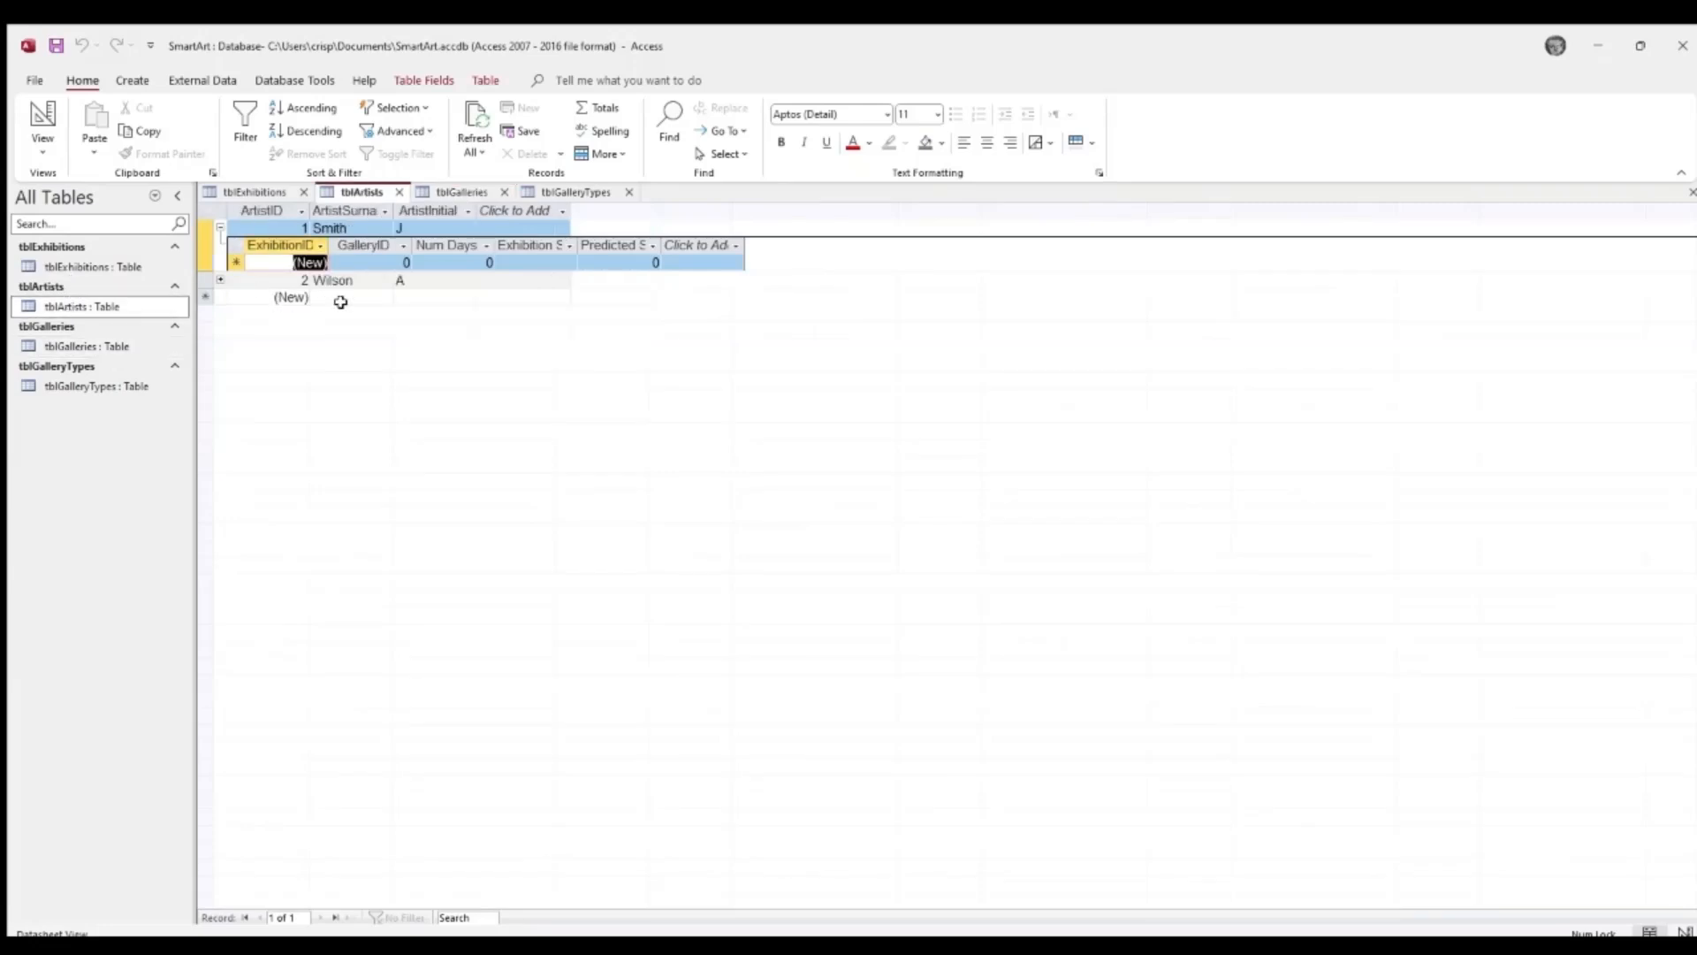
left_click(340, 301)
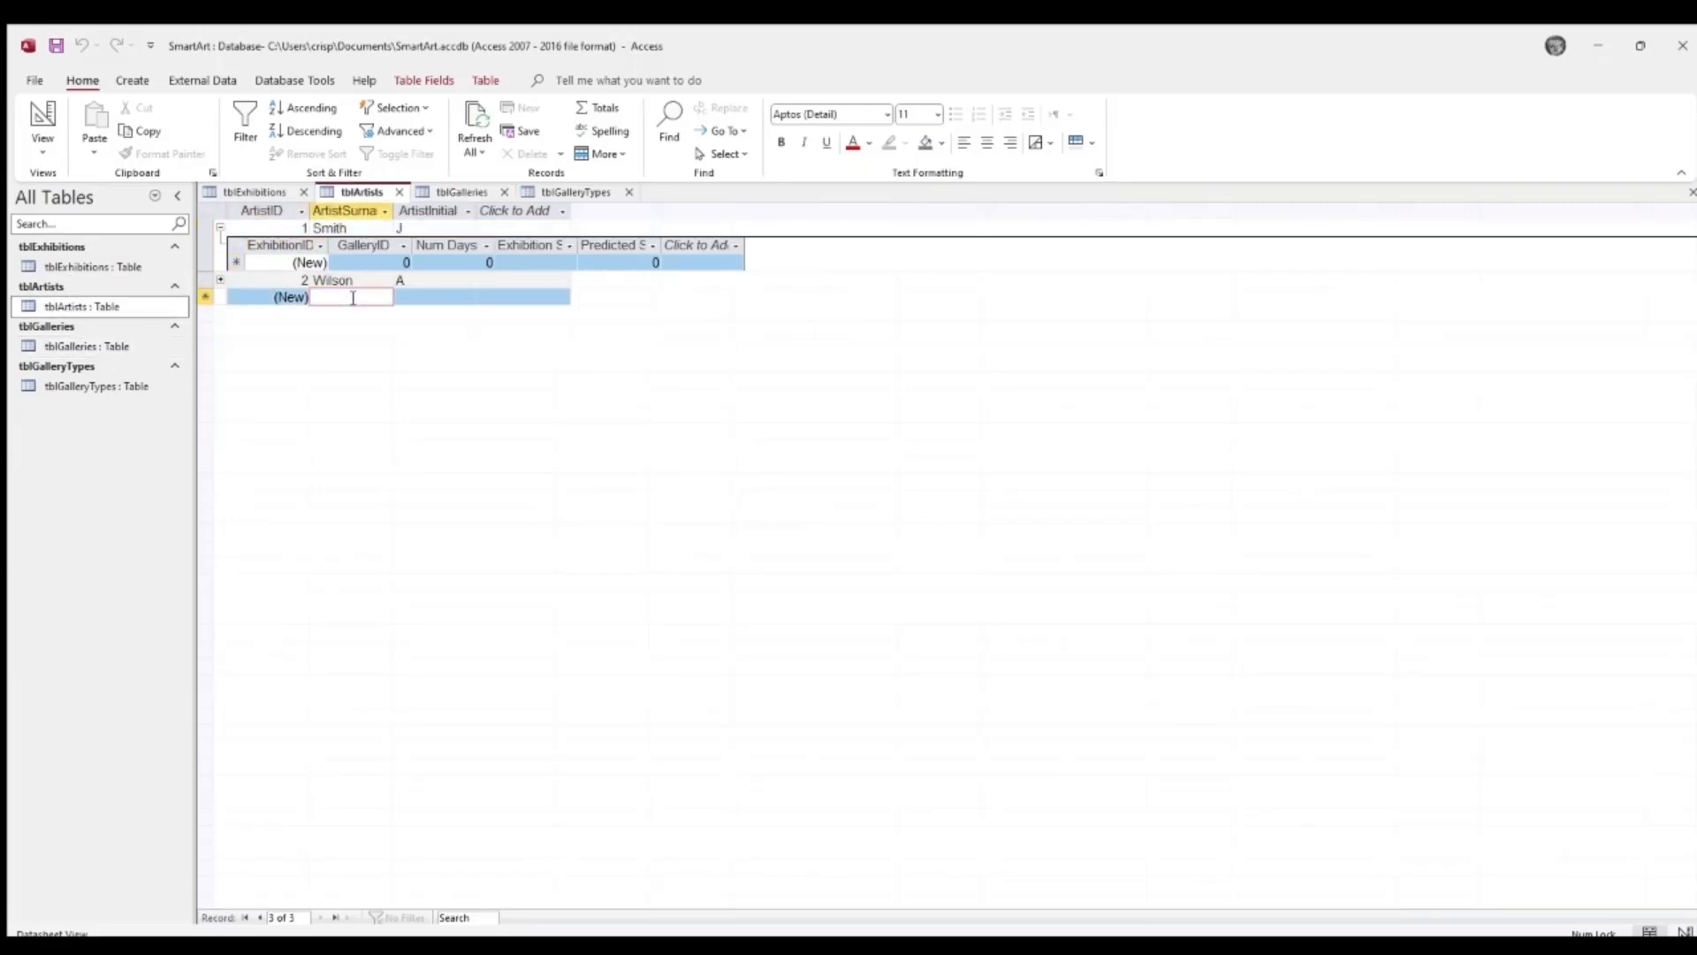
type("Bob")
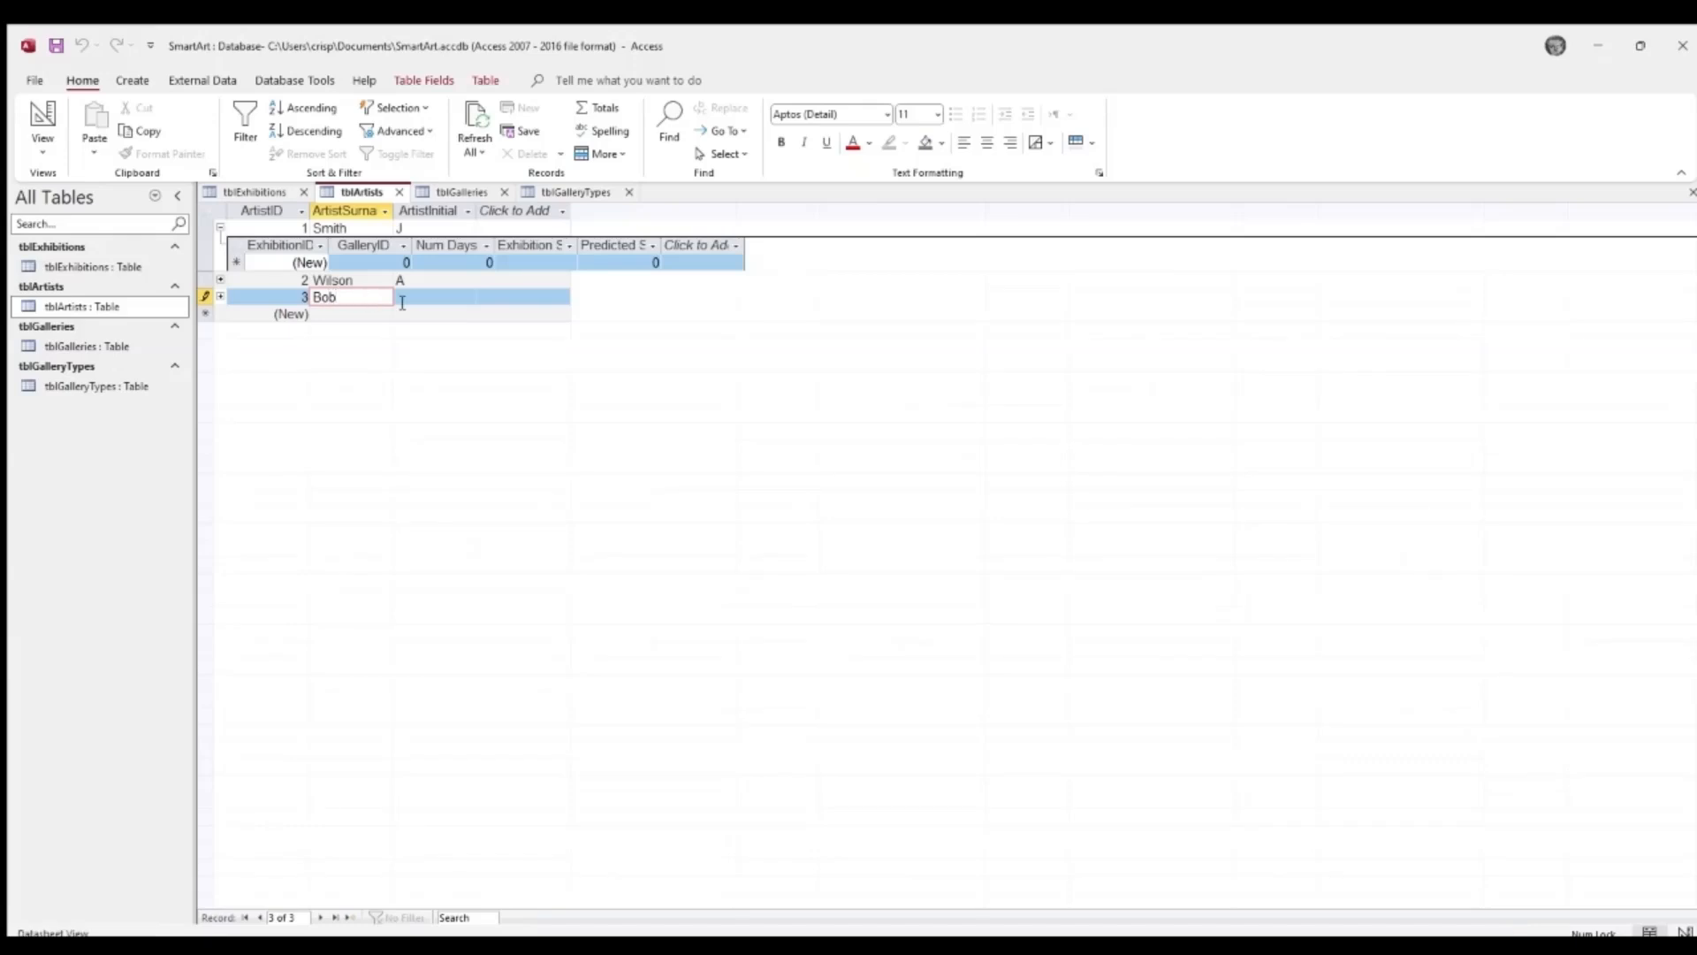
left_click(440, 303)
type("C")
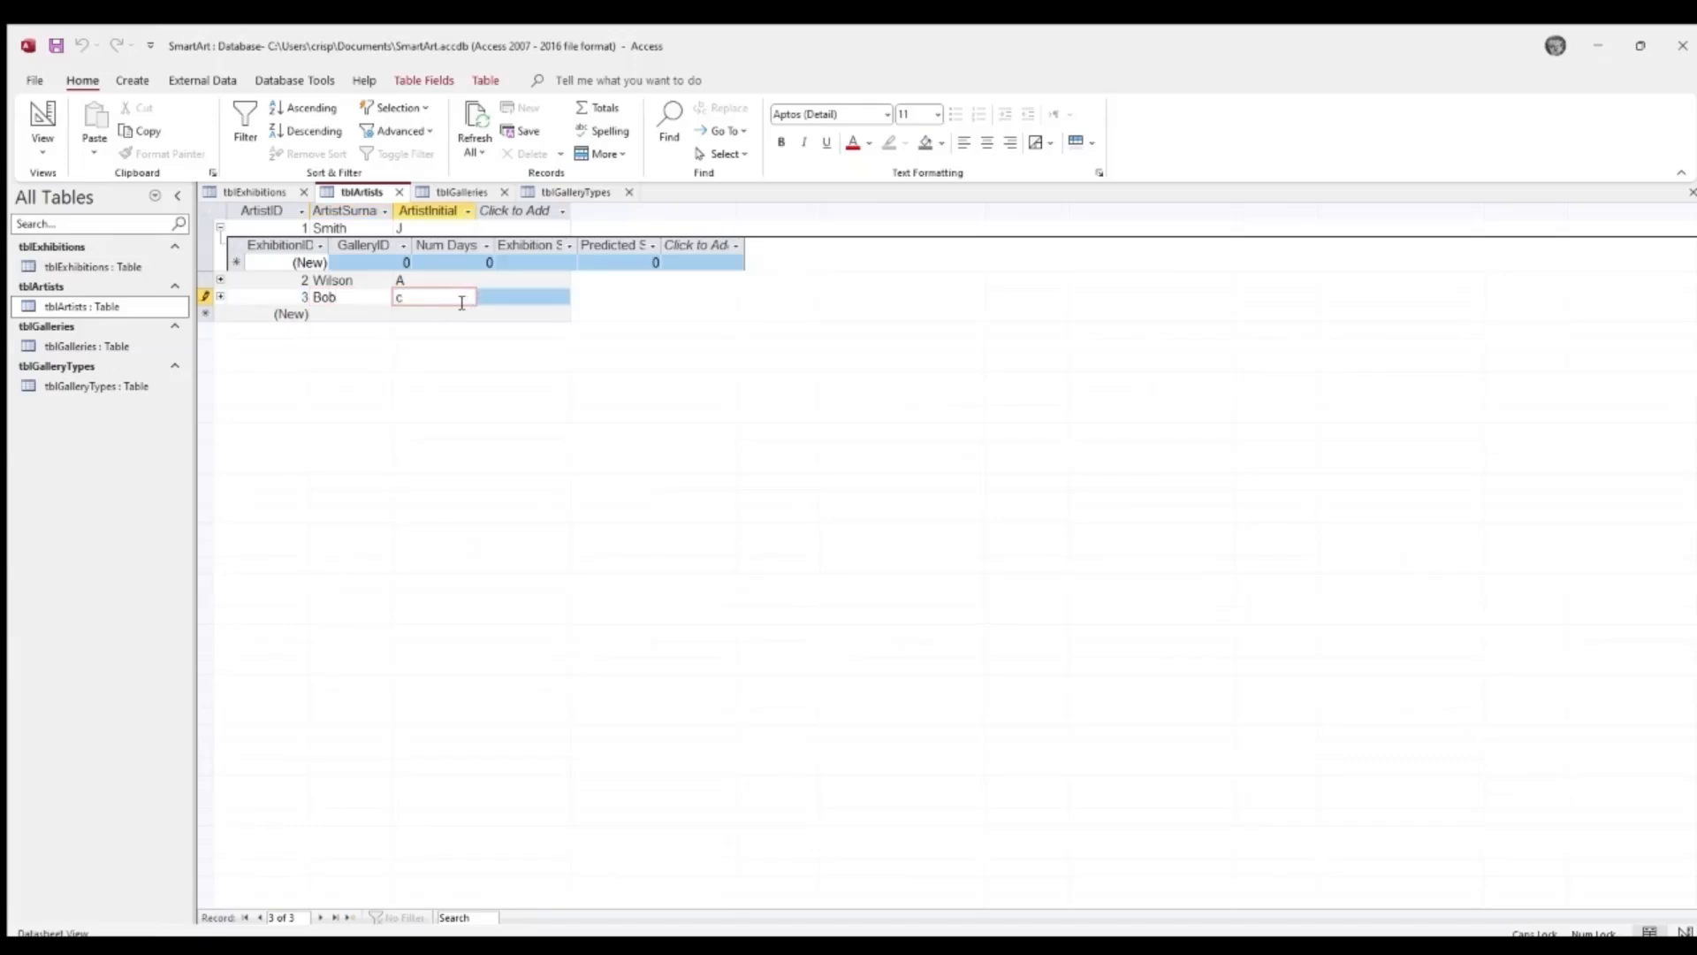
- Add a fourth artist to tblArtists, entering the artist's surname and the initials RP
left_click(358, 316)
type("Trent")
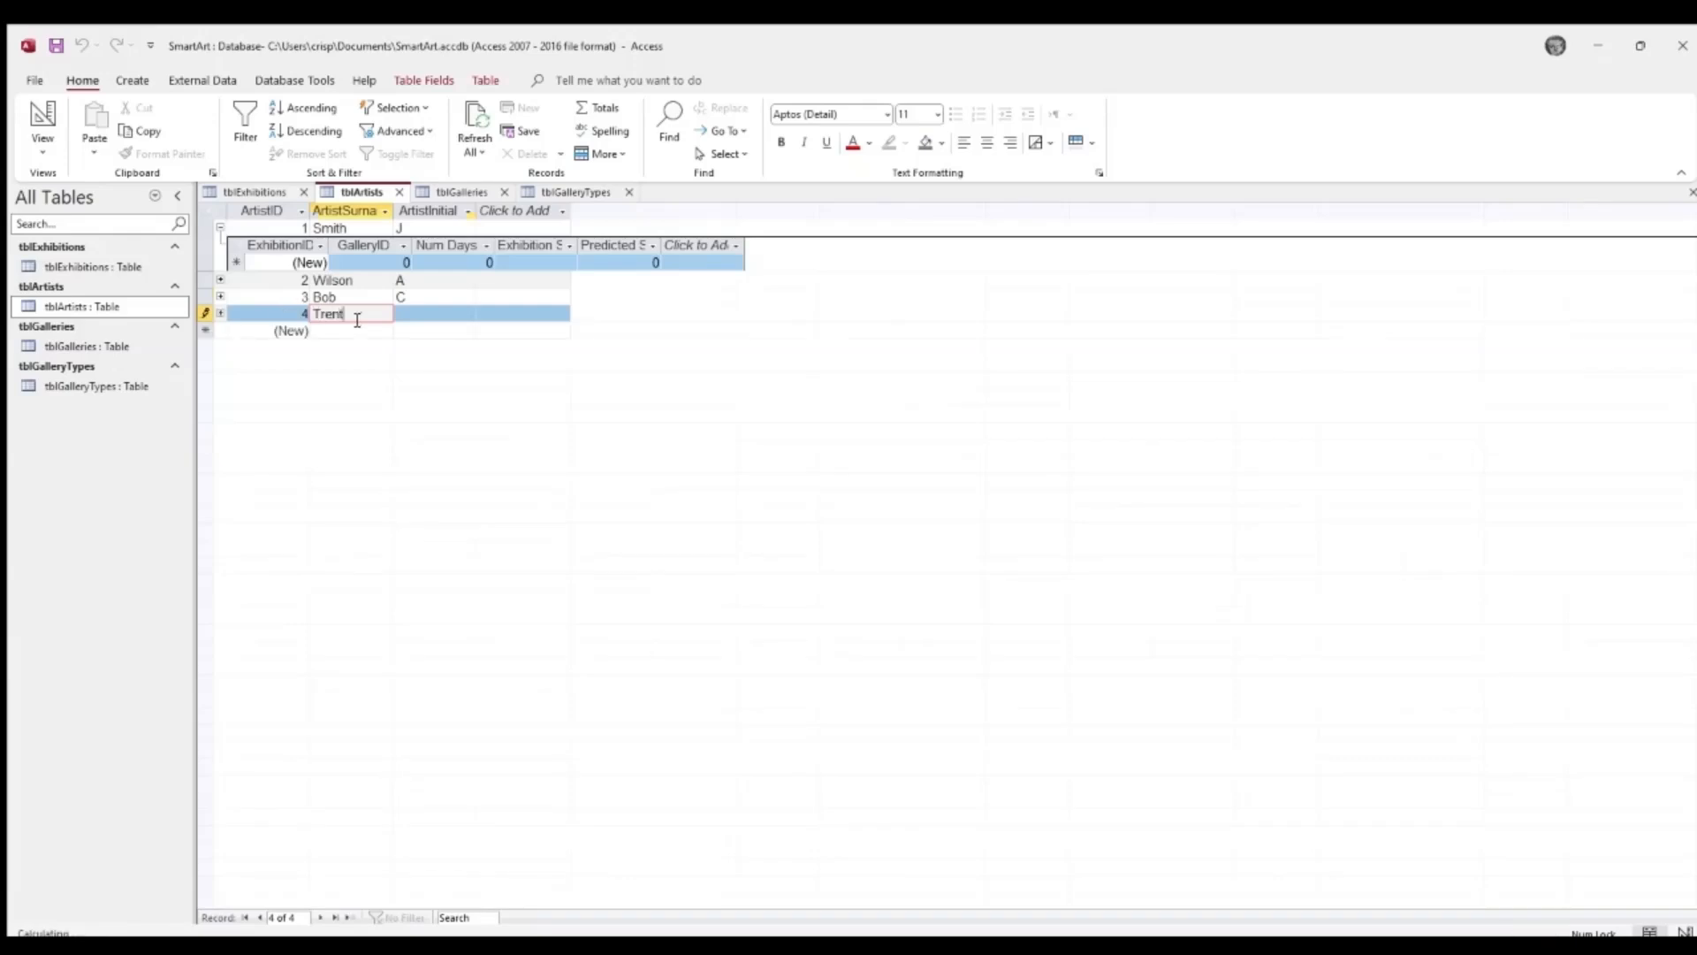
left_click(461, 313)
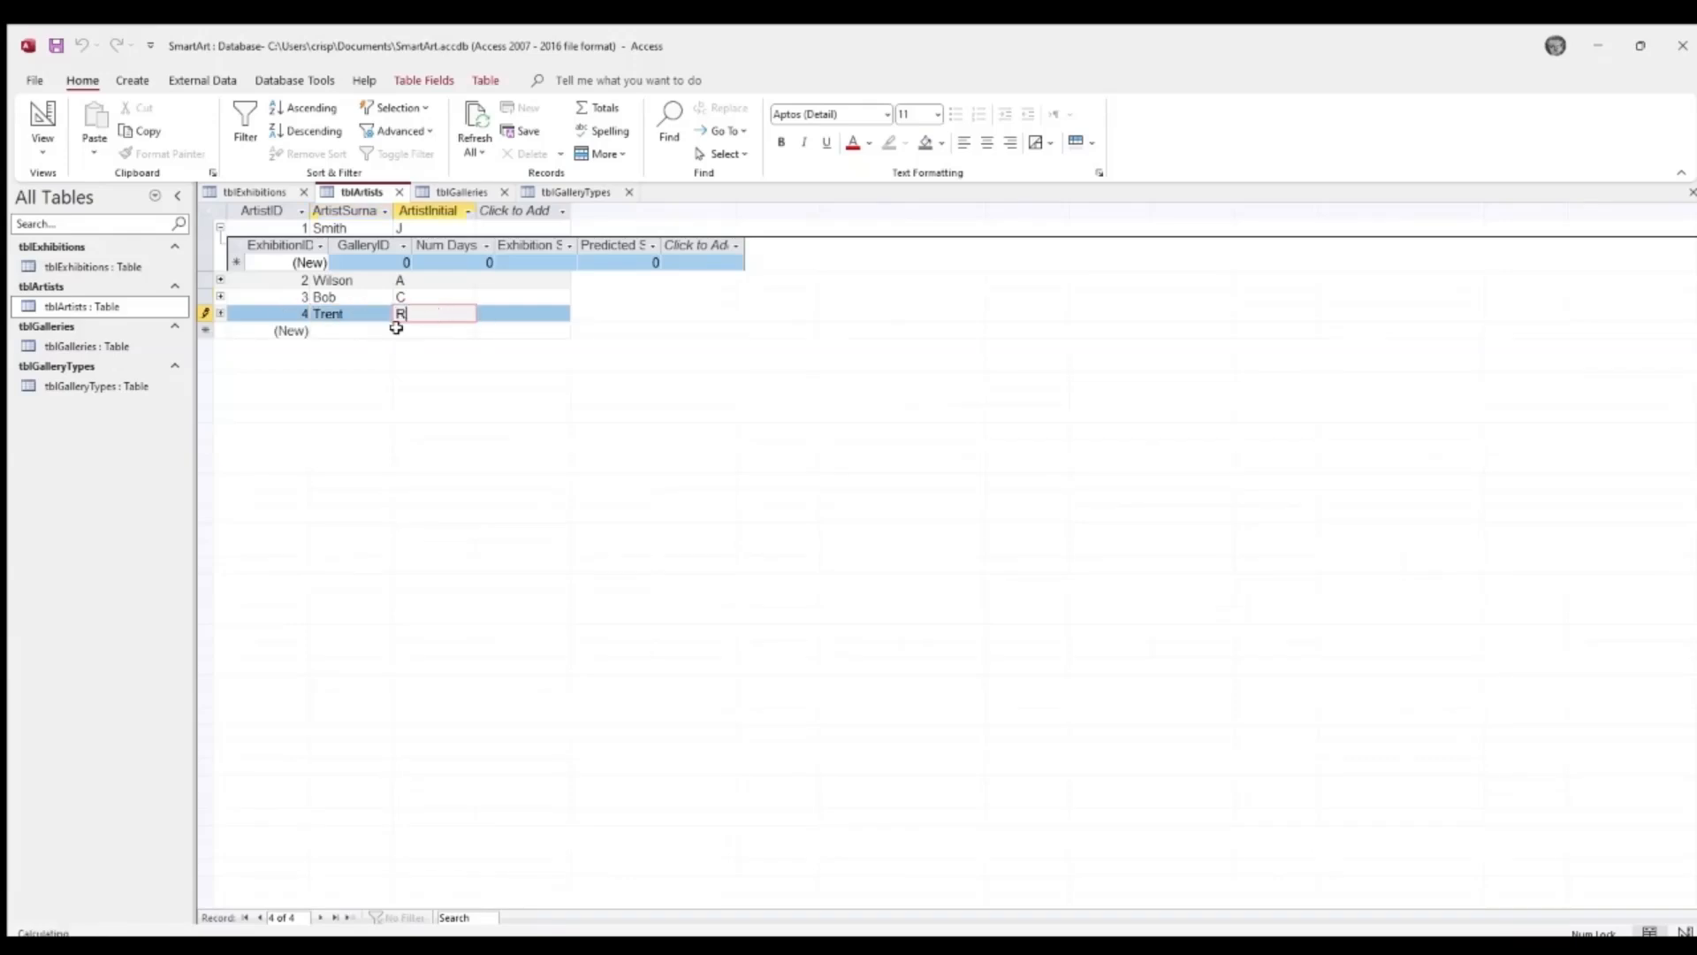
type("R")
key("Caps_Lock")
- Add a fifth artist to tblArtists, entering the artist's surname and the initial L
left_click(359, 334)
key("Caps_Lock")
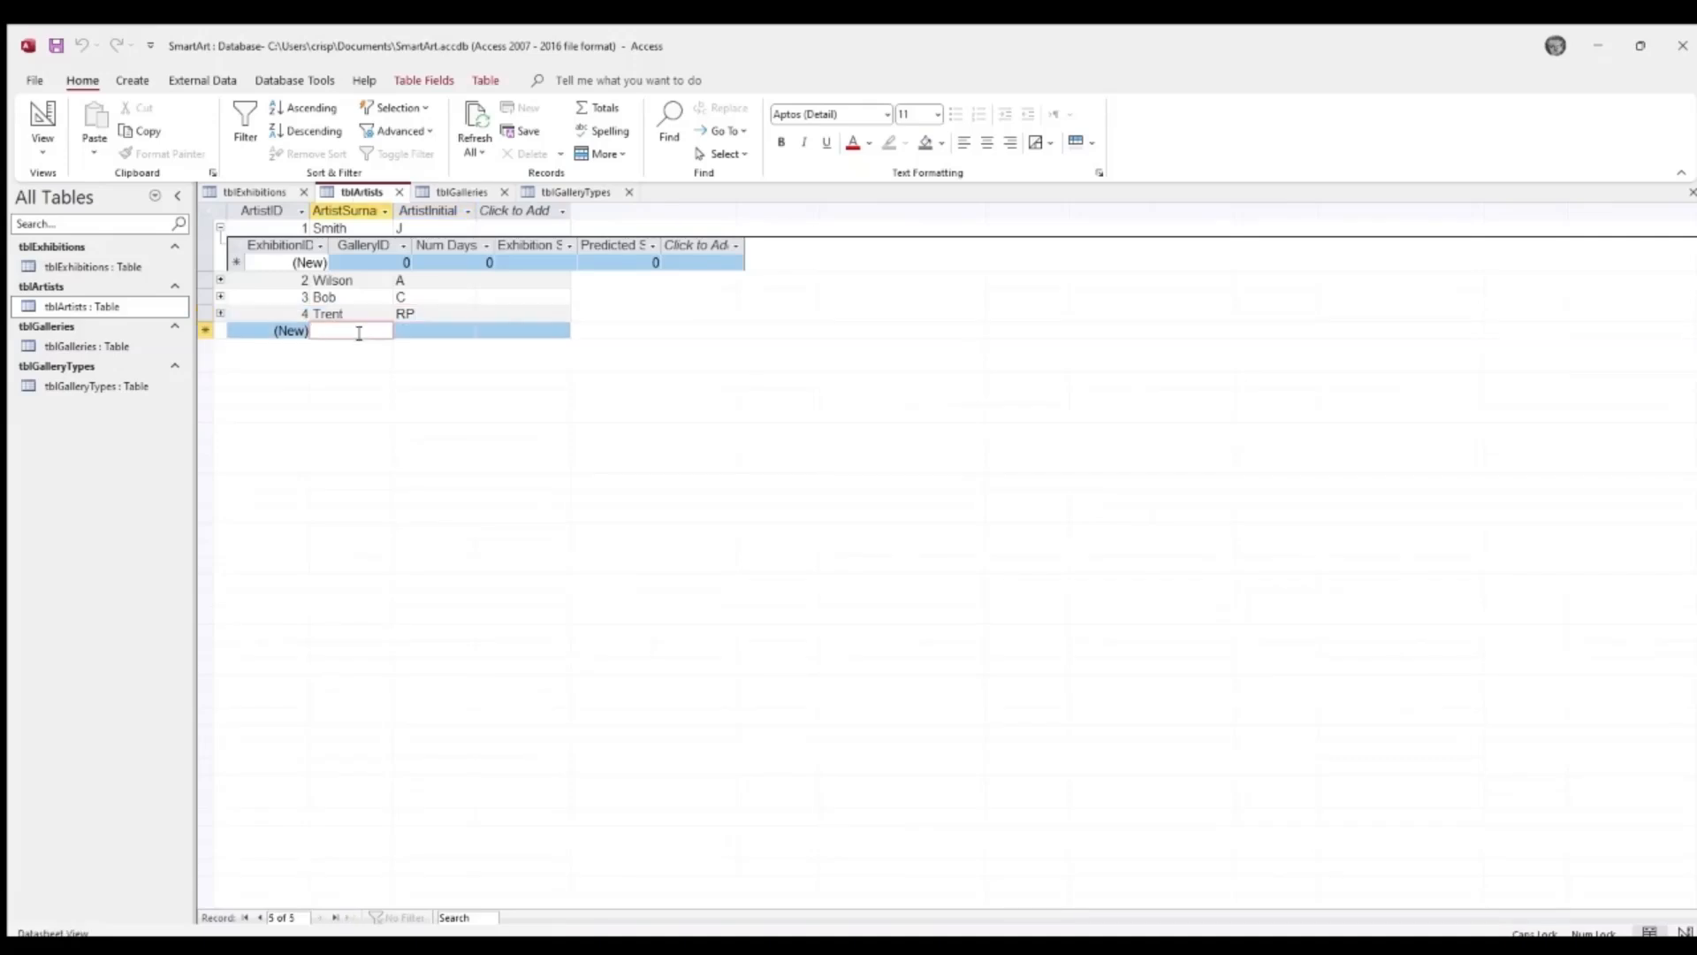
type("M")
key("Caps_Lock")
type("ary")
left_click(420, 330)
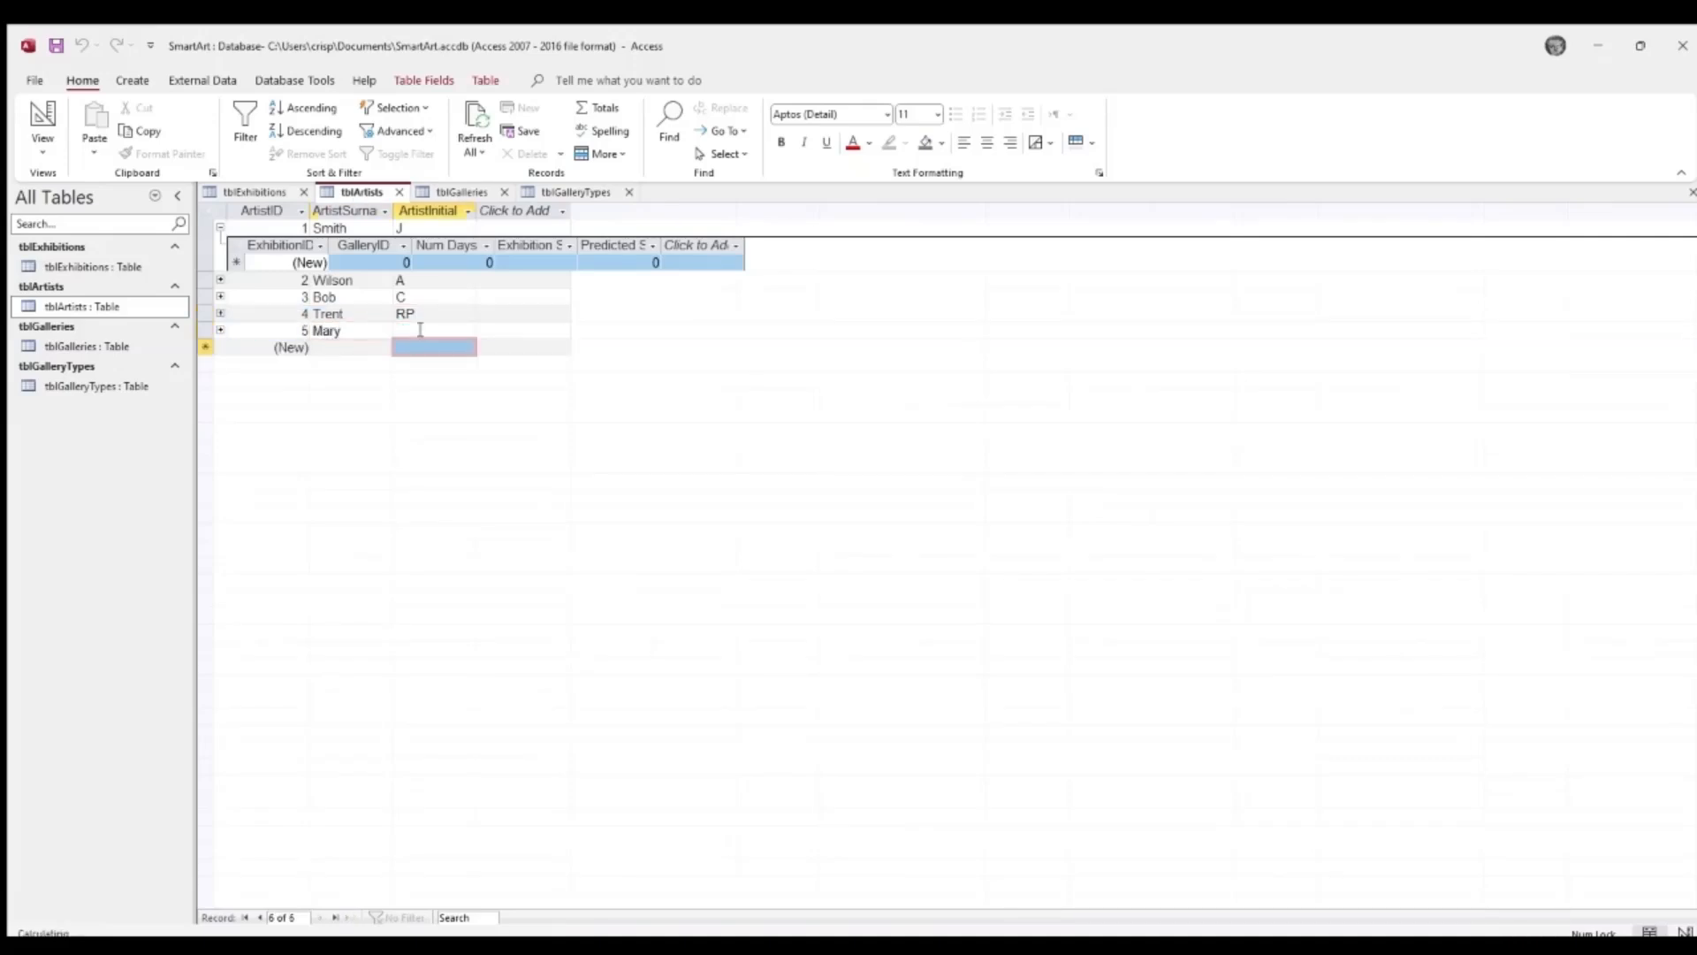
key("Caps_Lock")
type("L")
key("Caps_Lock")
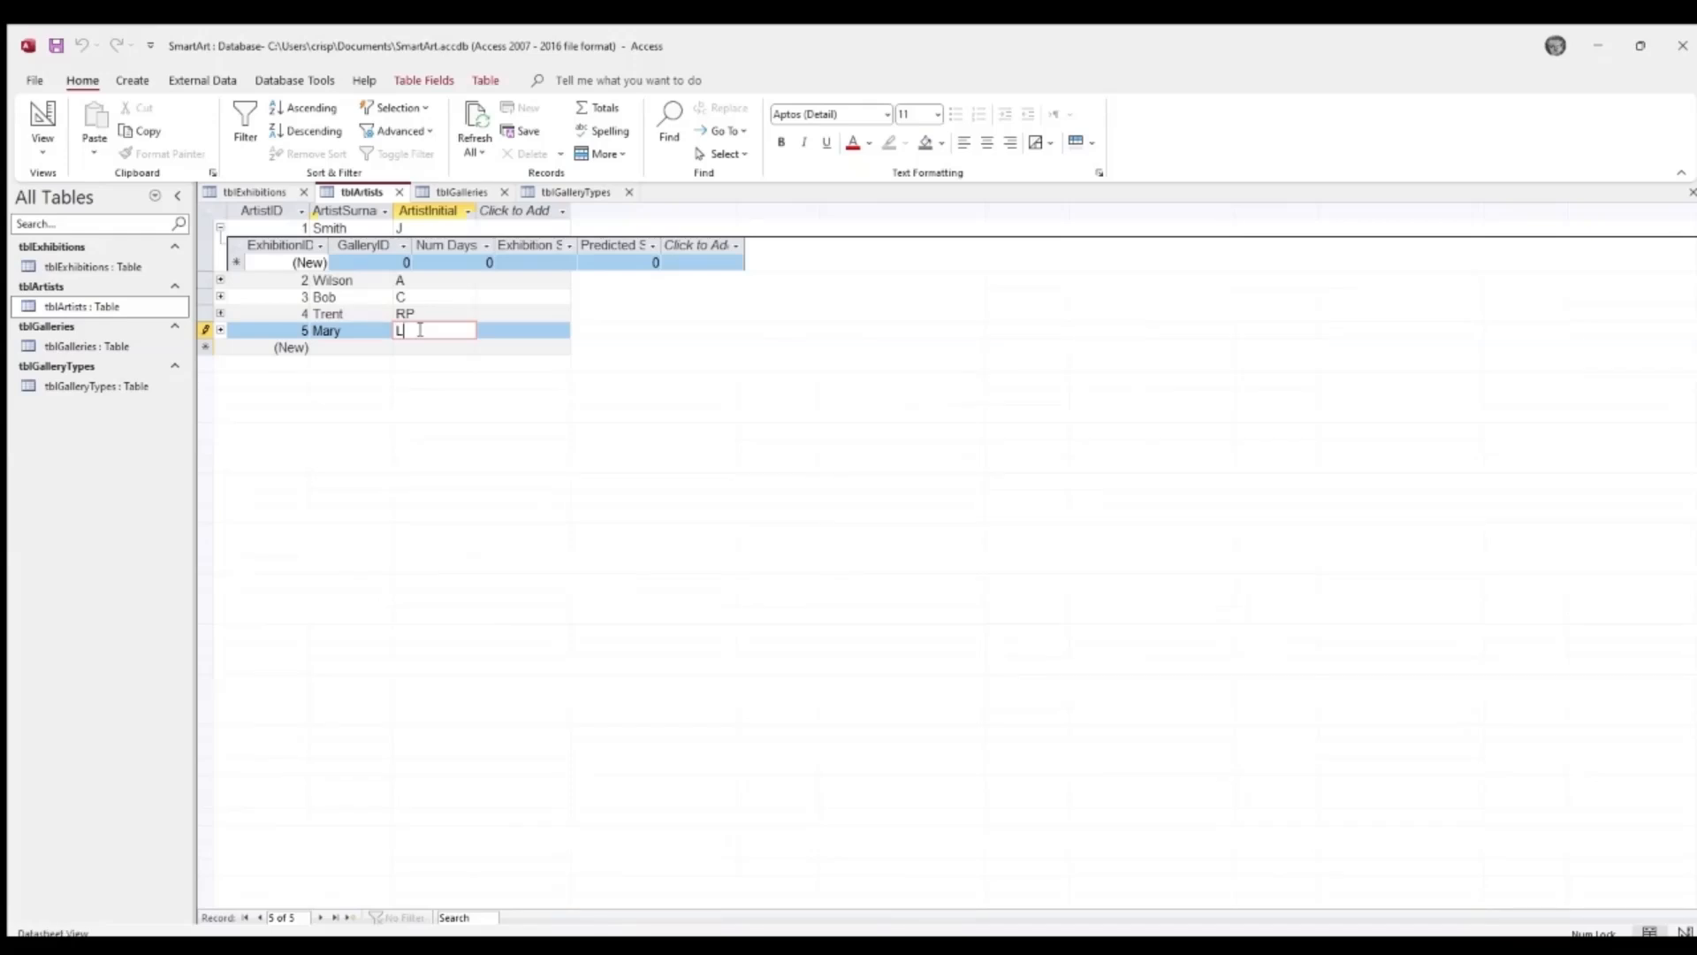
- Add a sixth artist to tblArtists with the artist's surname and the initial f, and save the record
left_click(342, 349)
type("T")
key("Caps_Lock")
type("oodd")
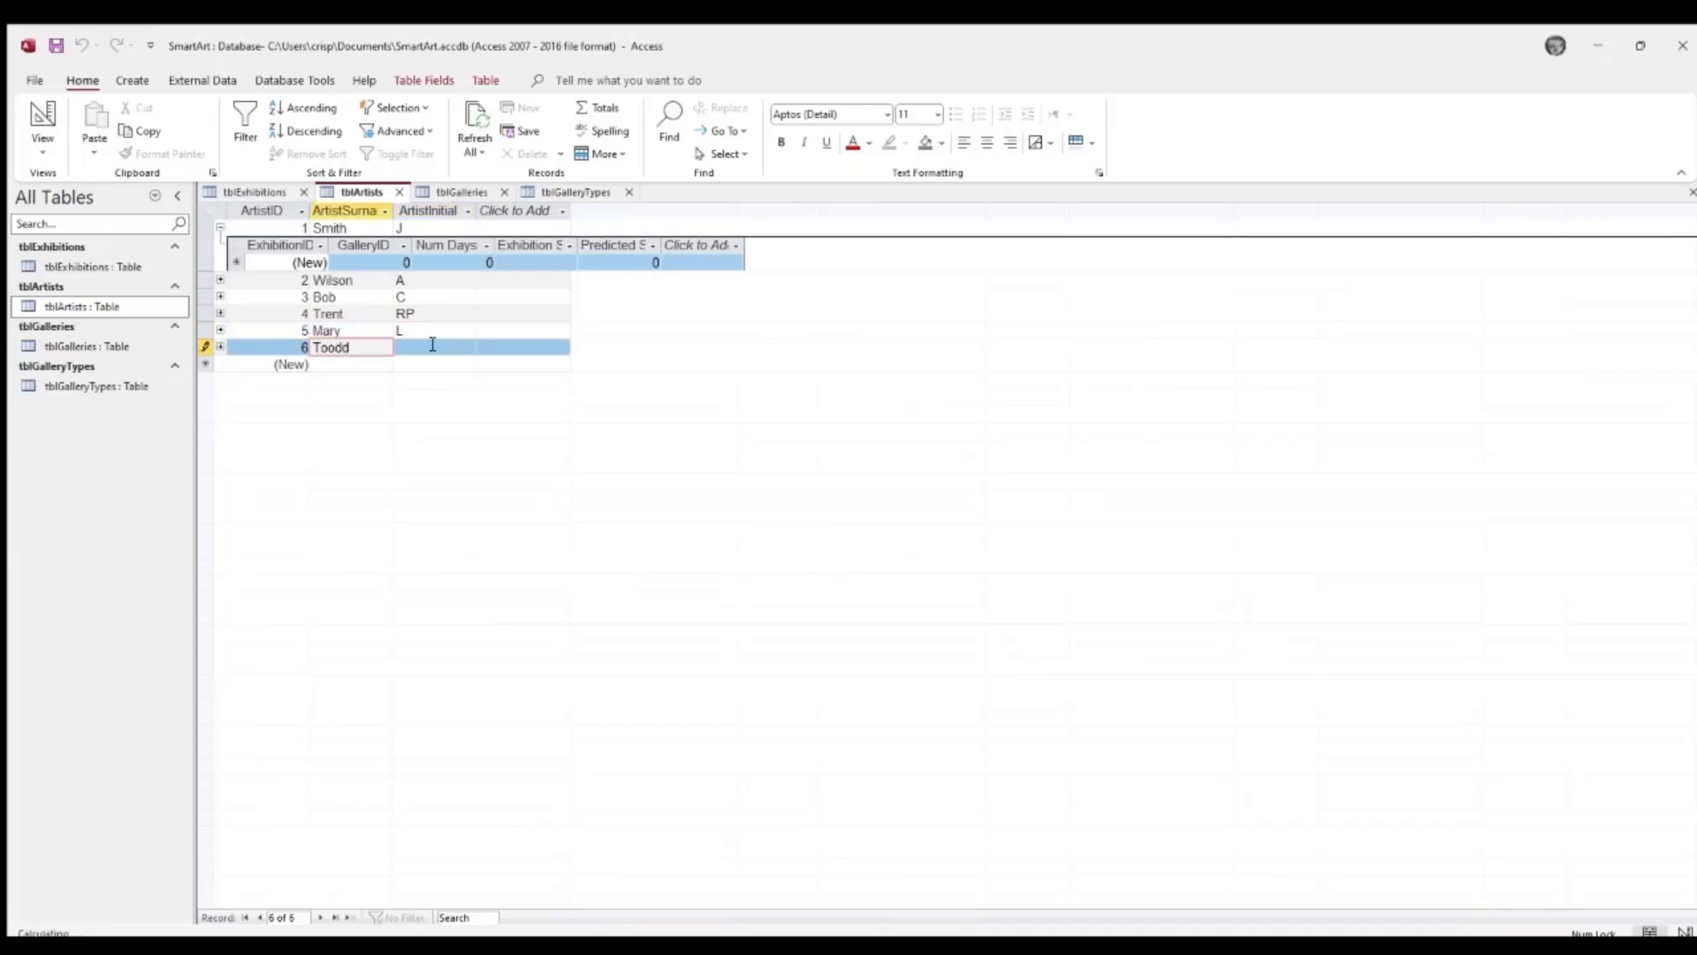
left_click(430, 346)
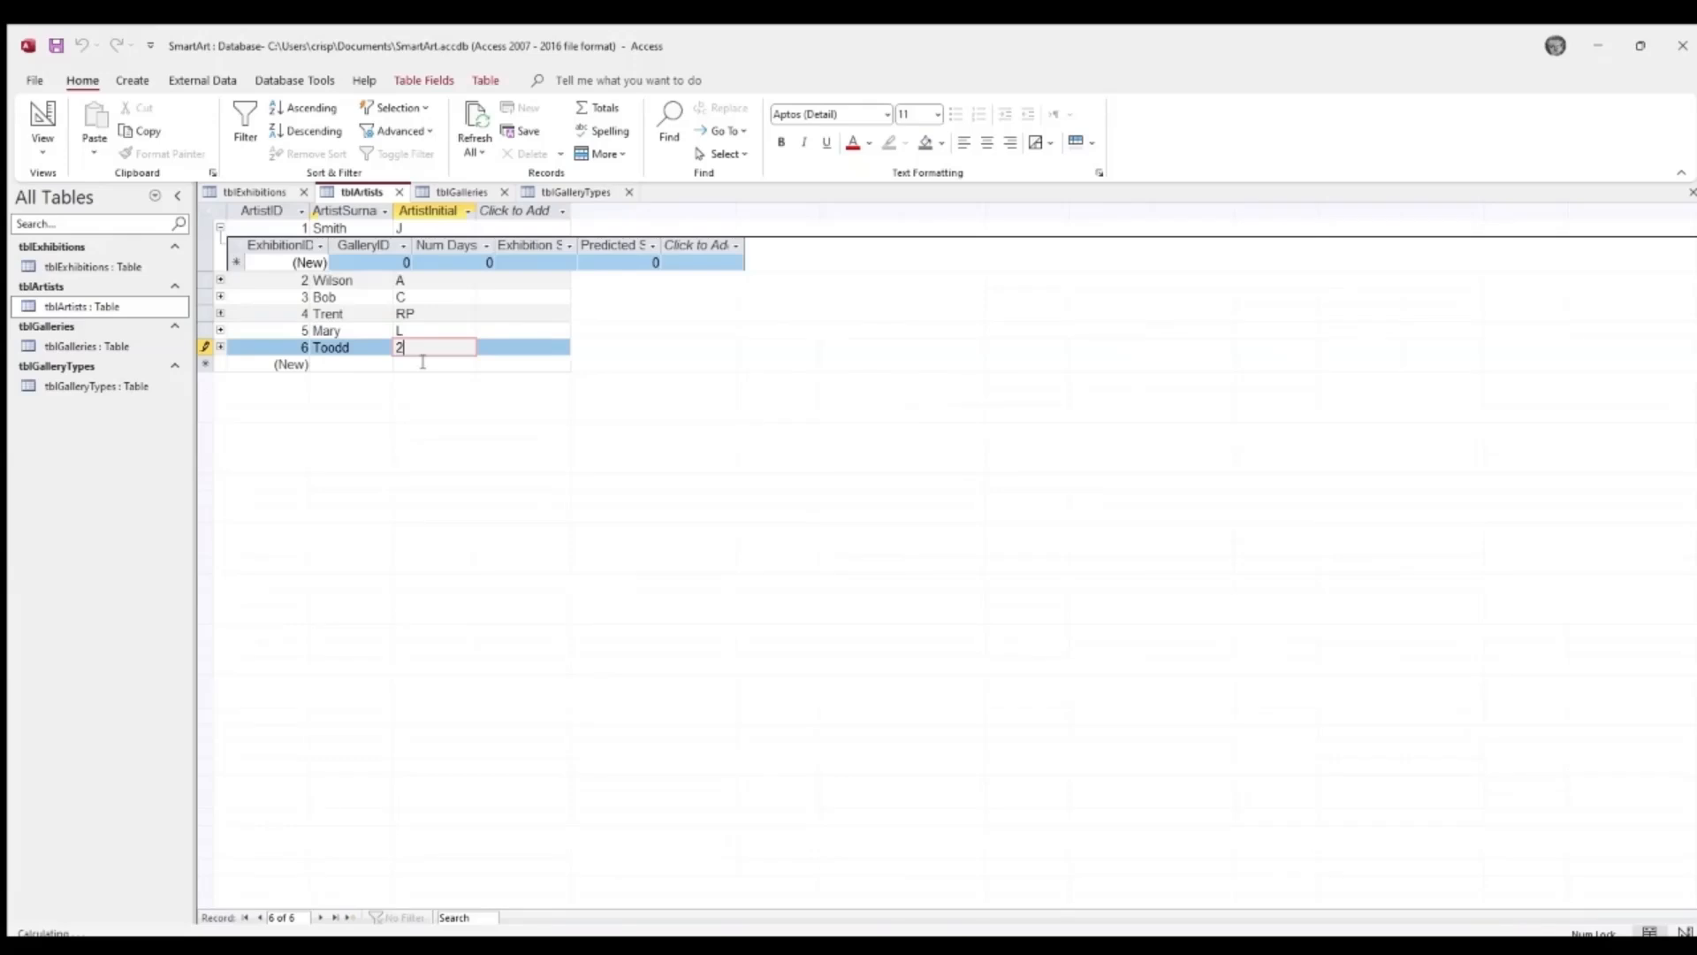
type("f")
key("Return")
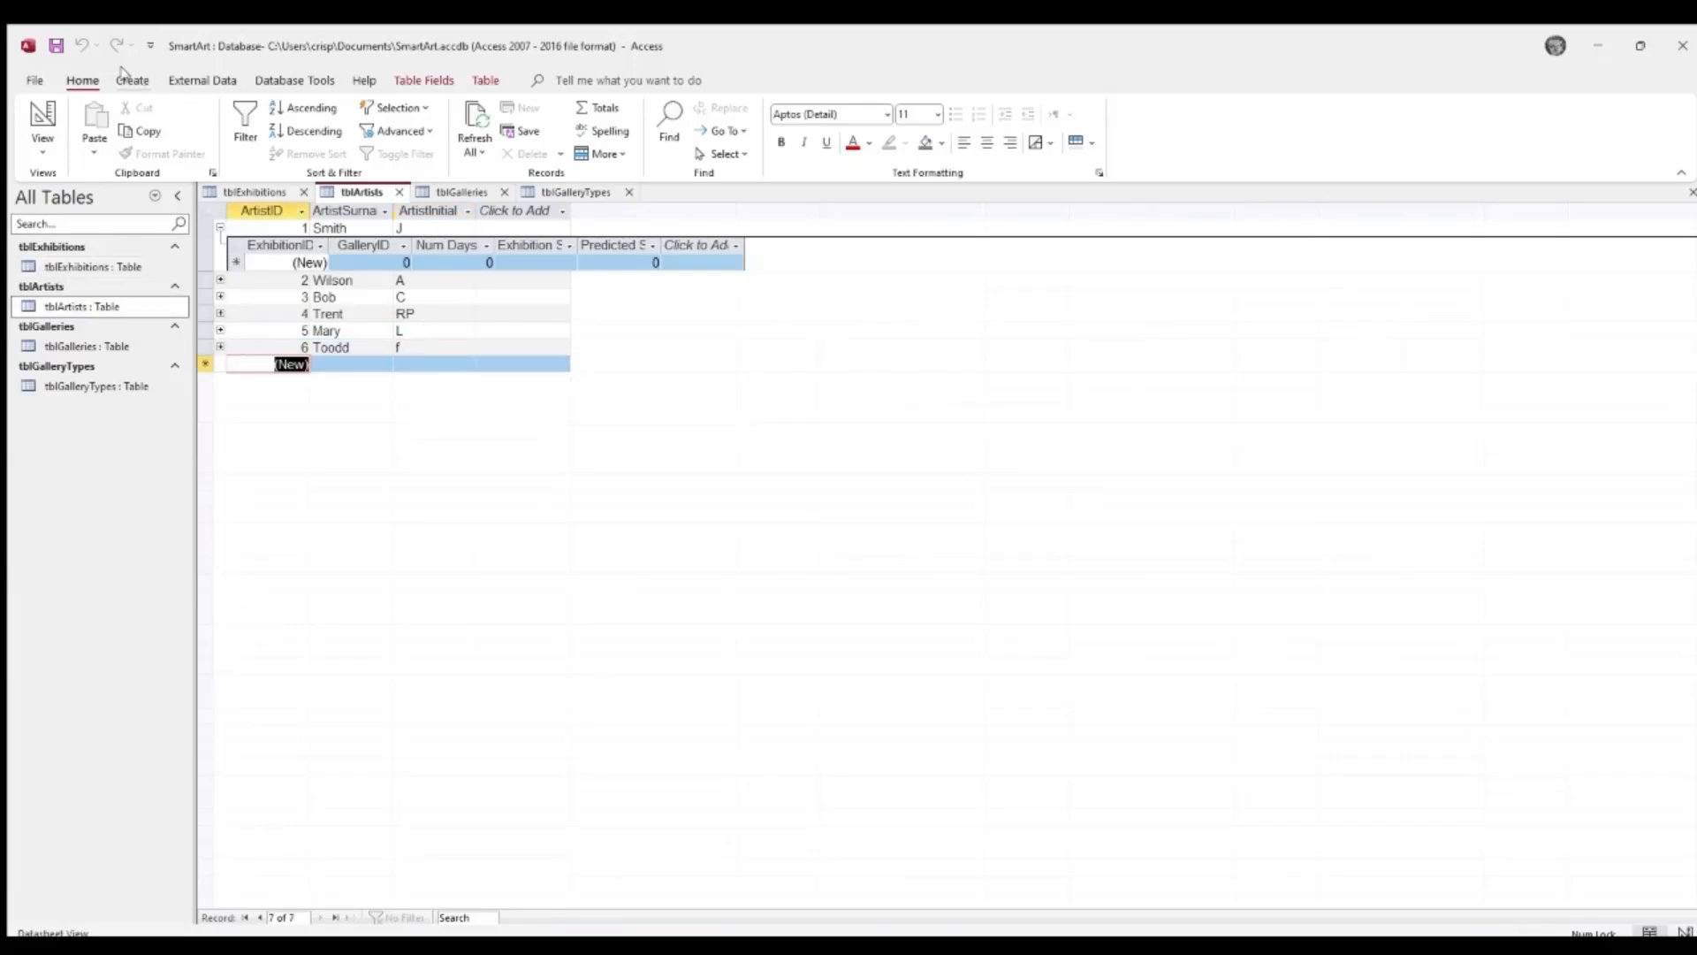
- View tblExhibitions and tblArtists to check which exhibition and artist records exist
double_click(71, 267)
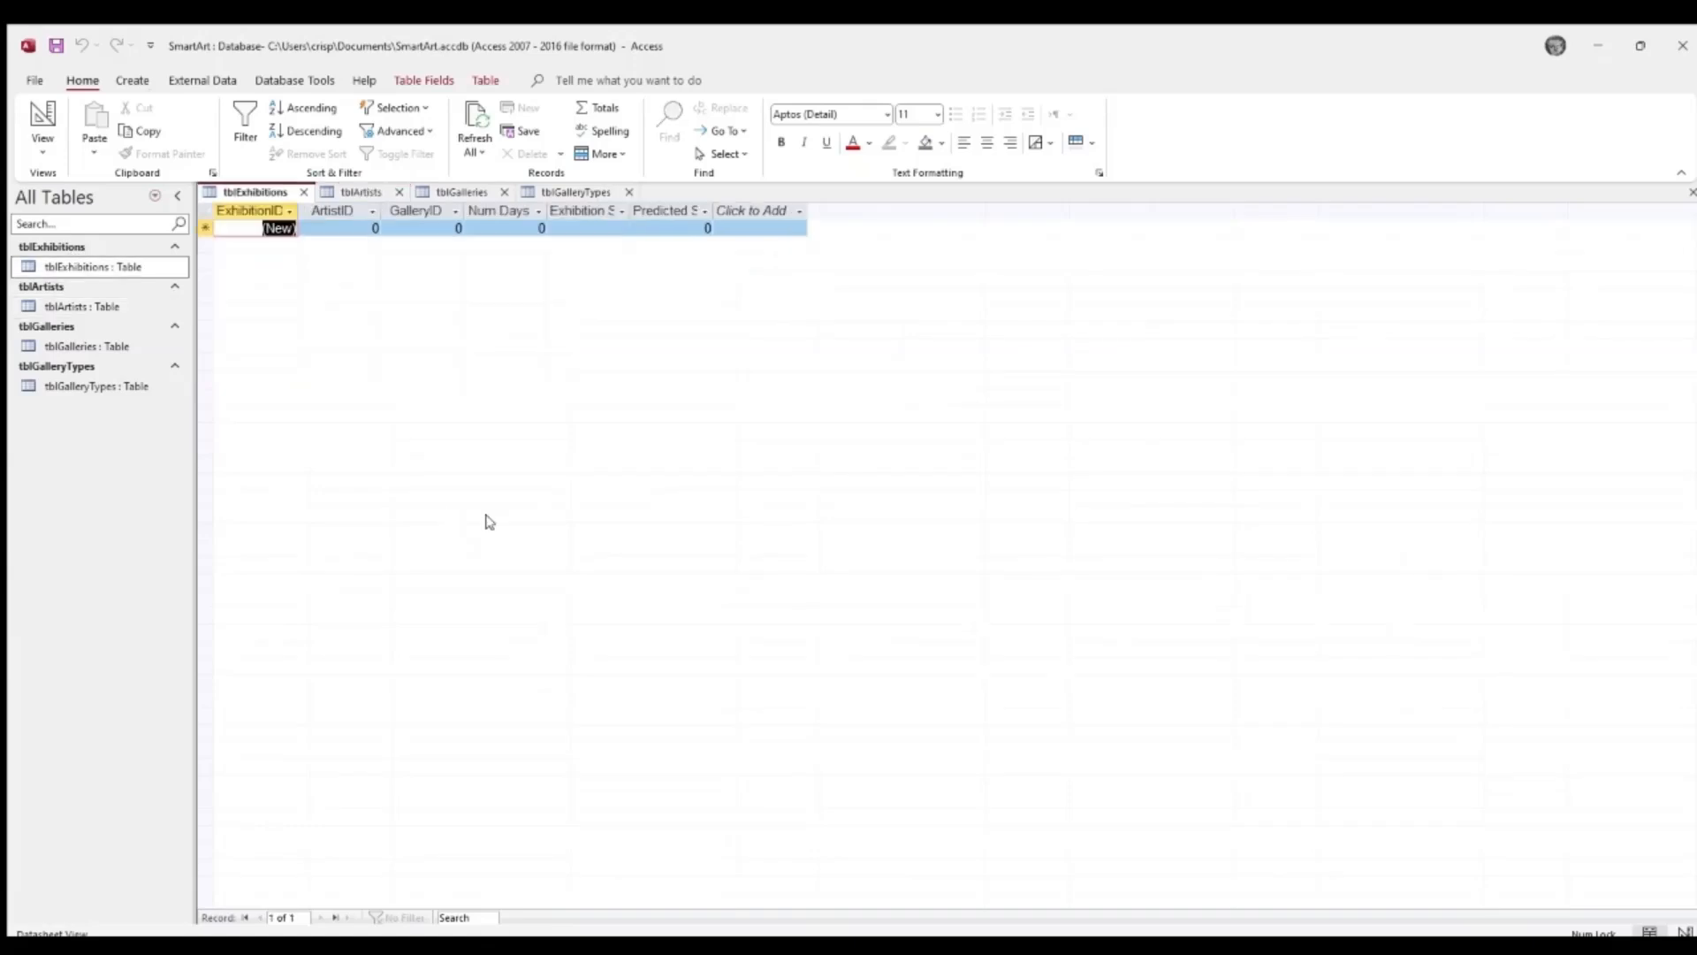
left_click(55, 327)
double_click(60, 306)
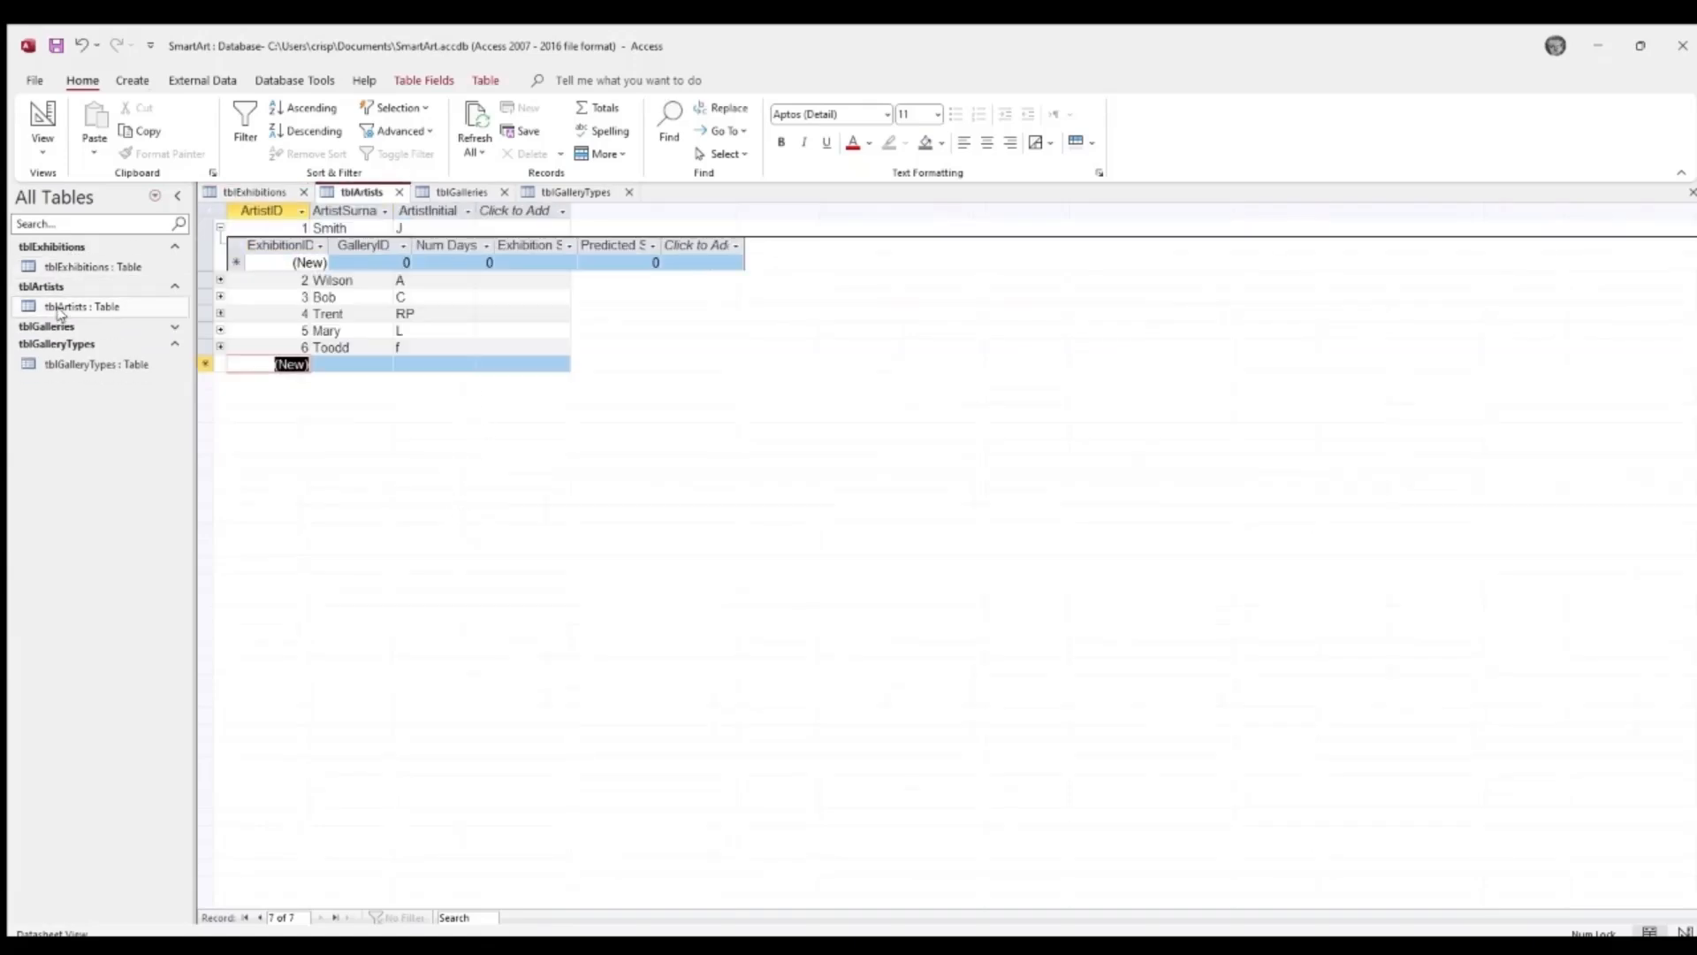
left_click(54, 326)
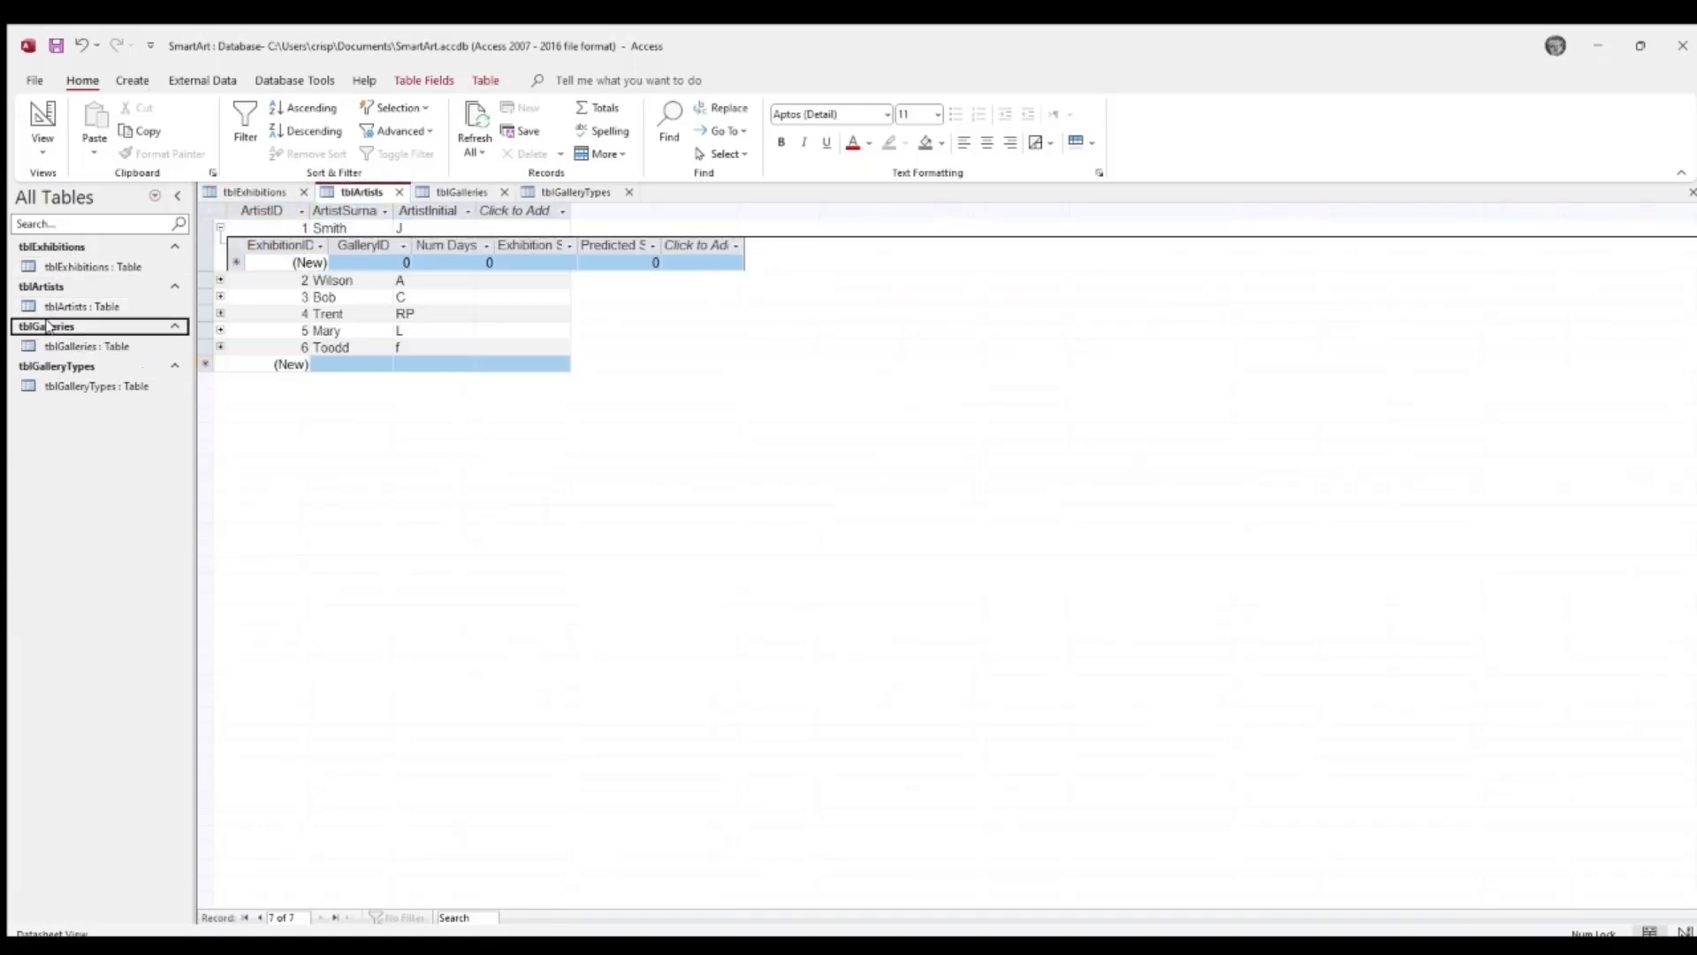
left_click(78, 267)
double_click(78, 268)
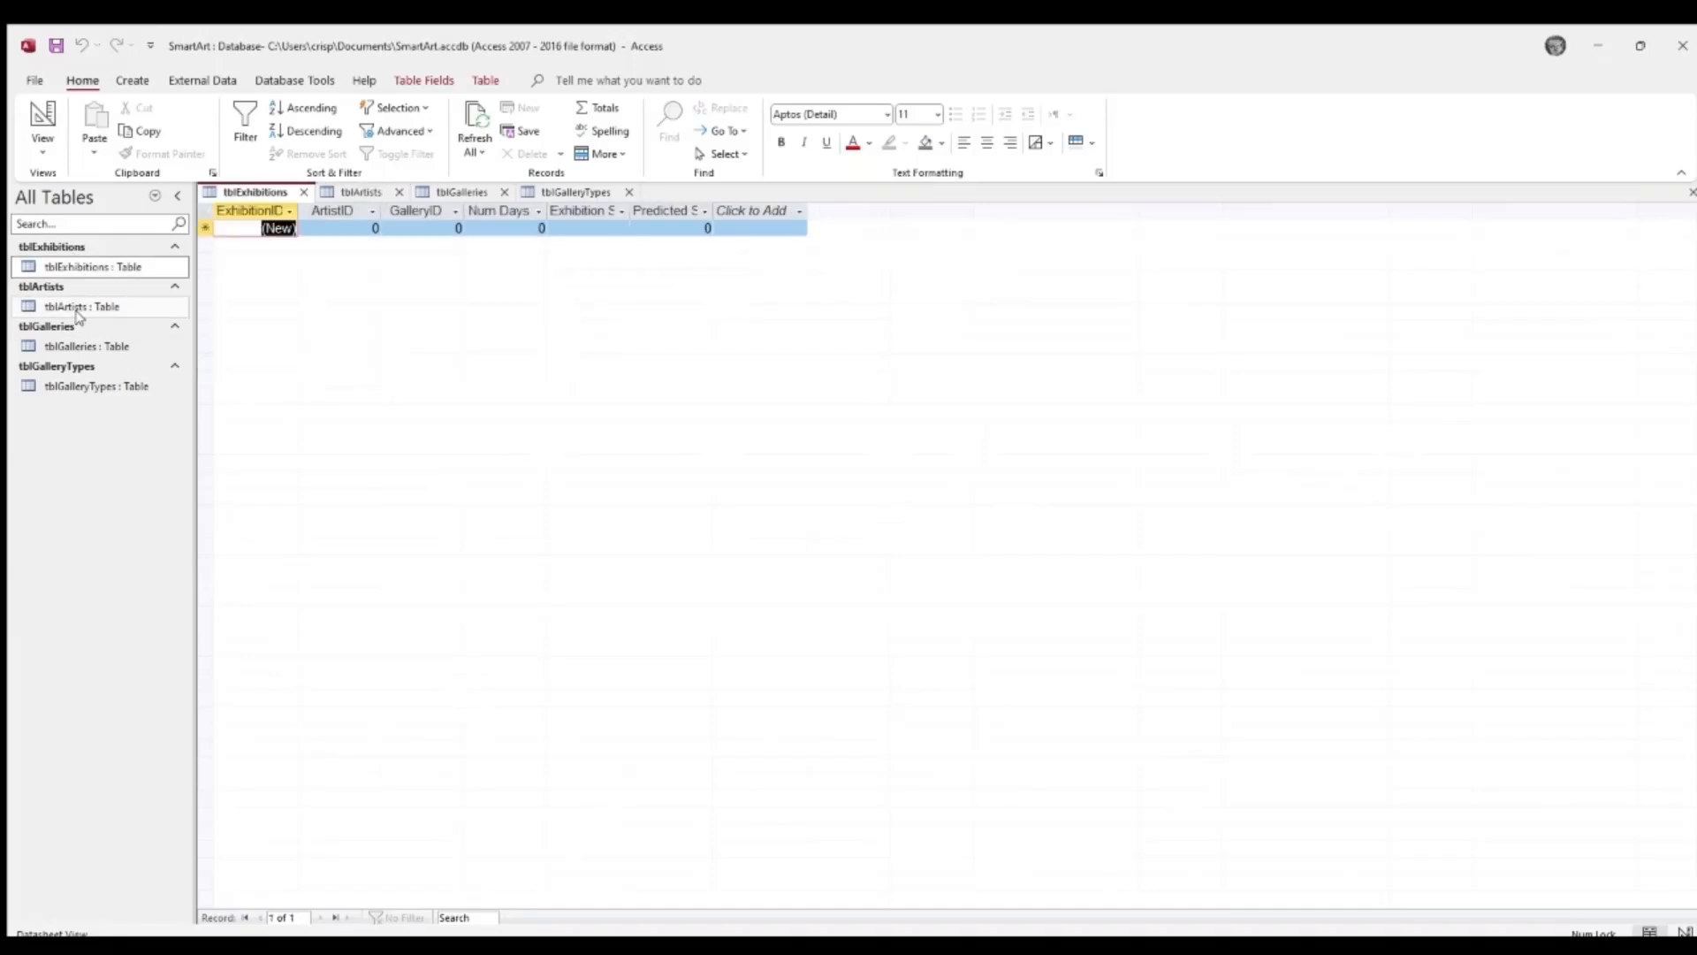
- Under the blamonge gallery in tblGalleries, enter an exhibition with ArtistID 2, 23 days, start date 29/11/2024 and predicted amount 233
double_click(86, 346)
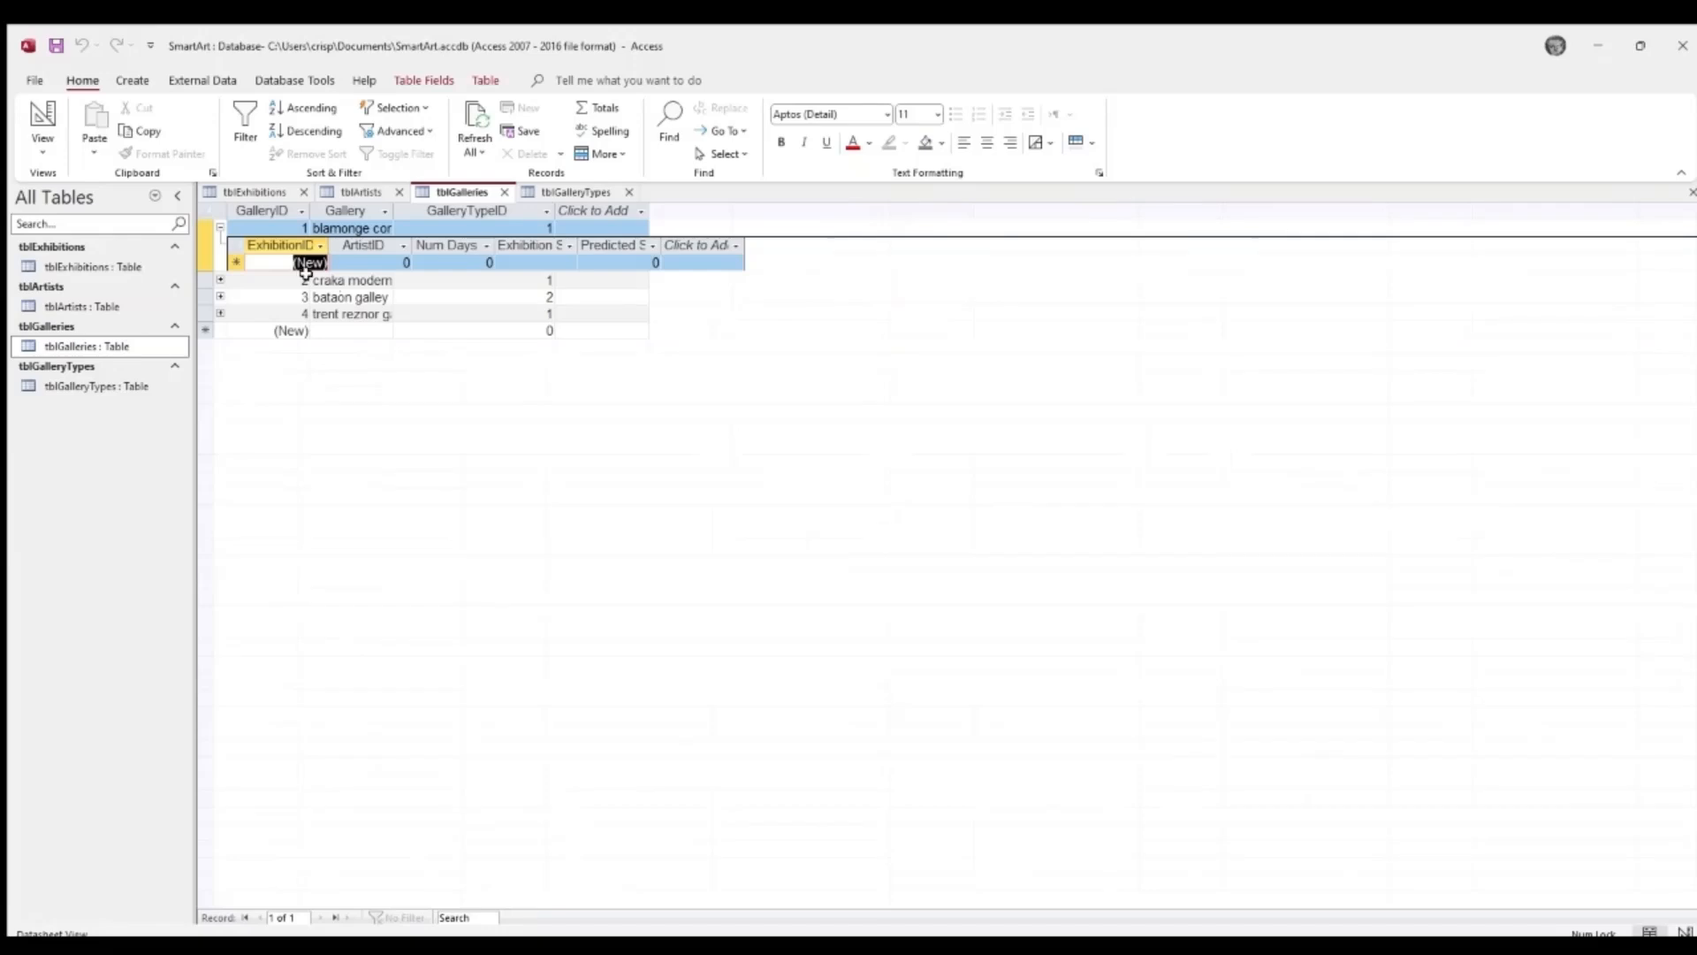
left_click(374, 264)
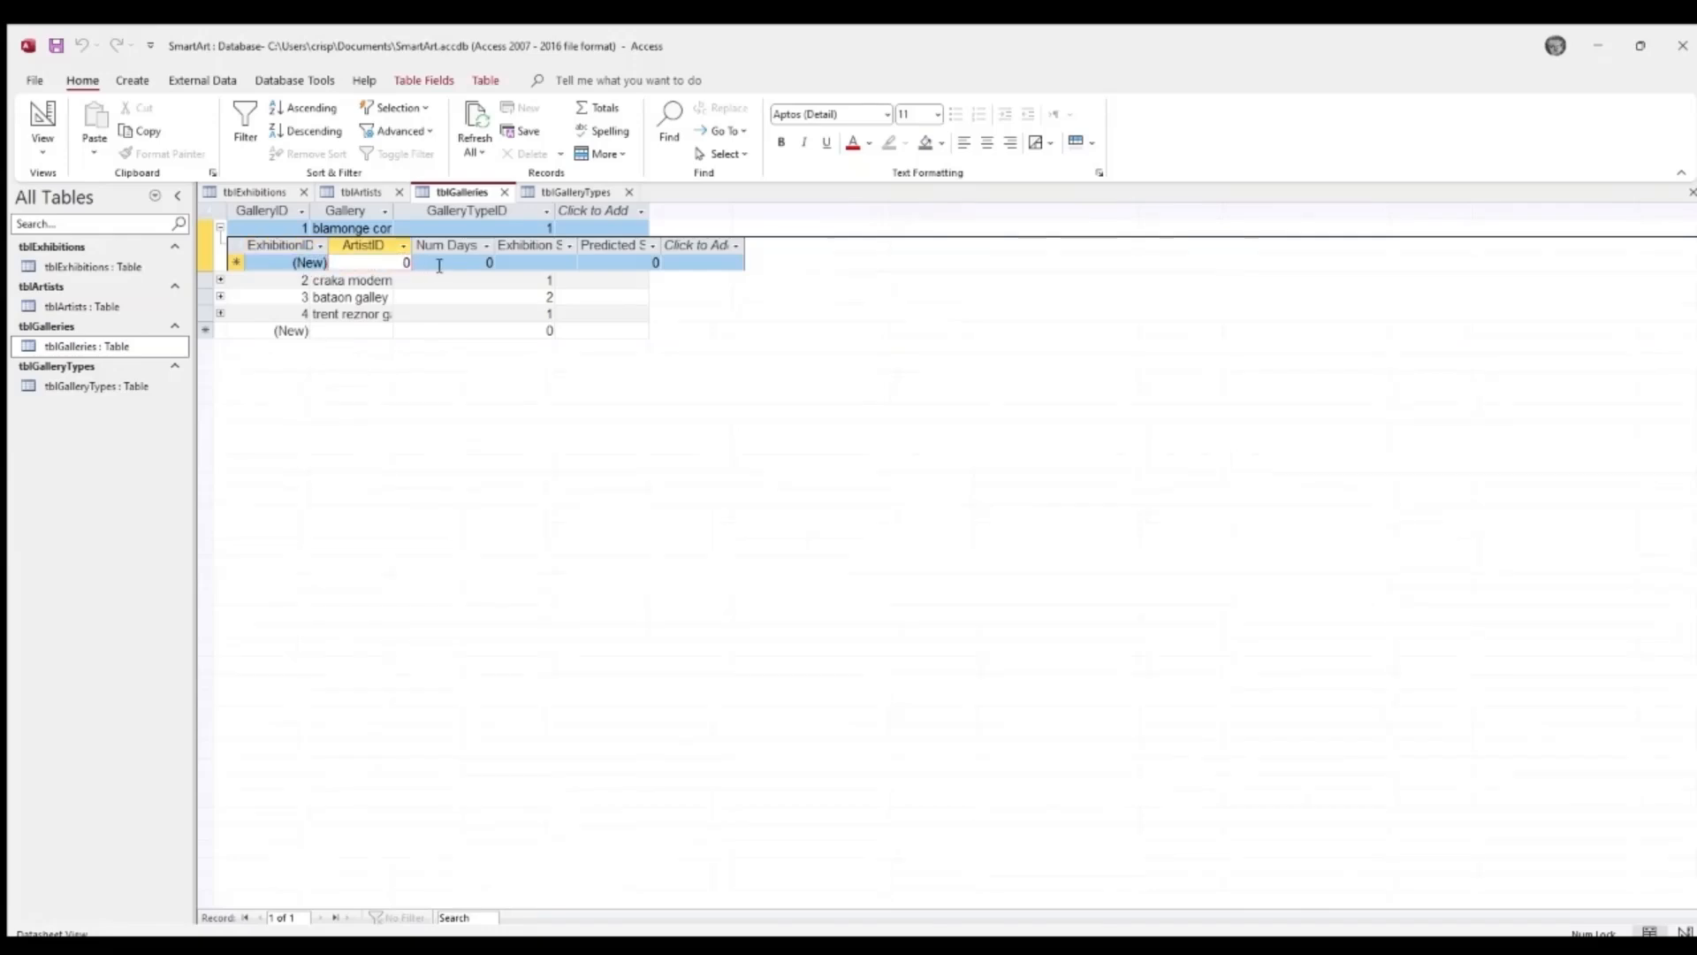
double_click(406, 263)
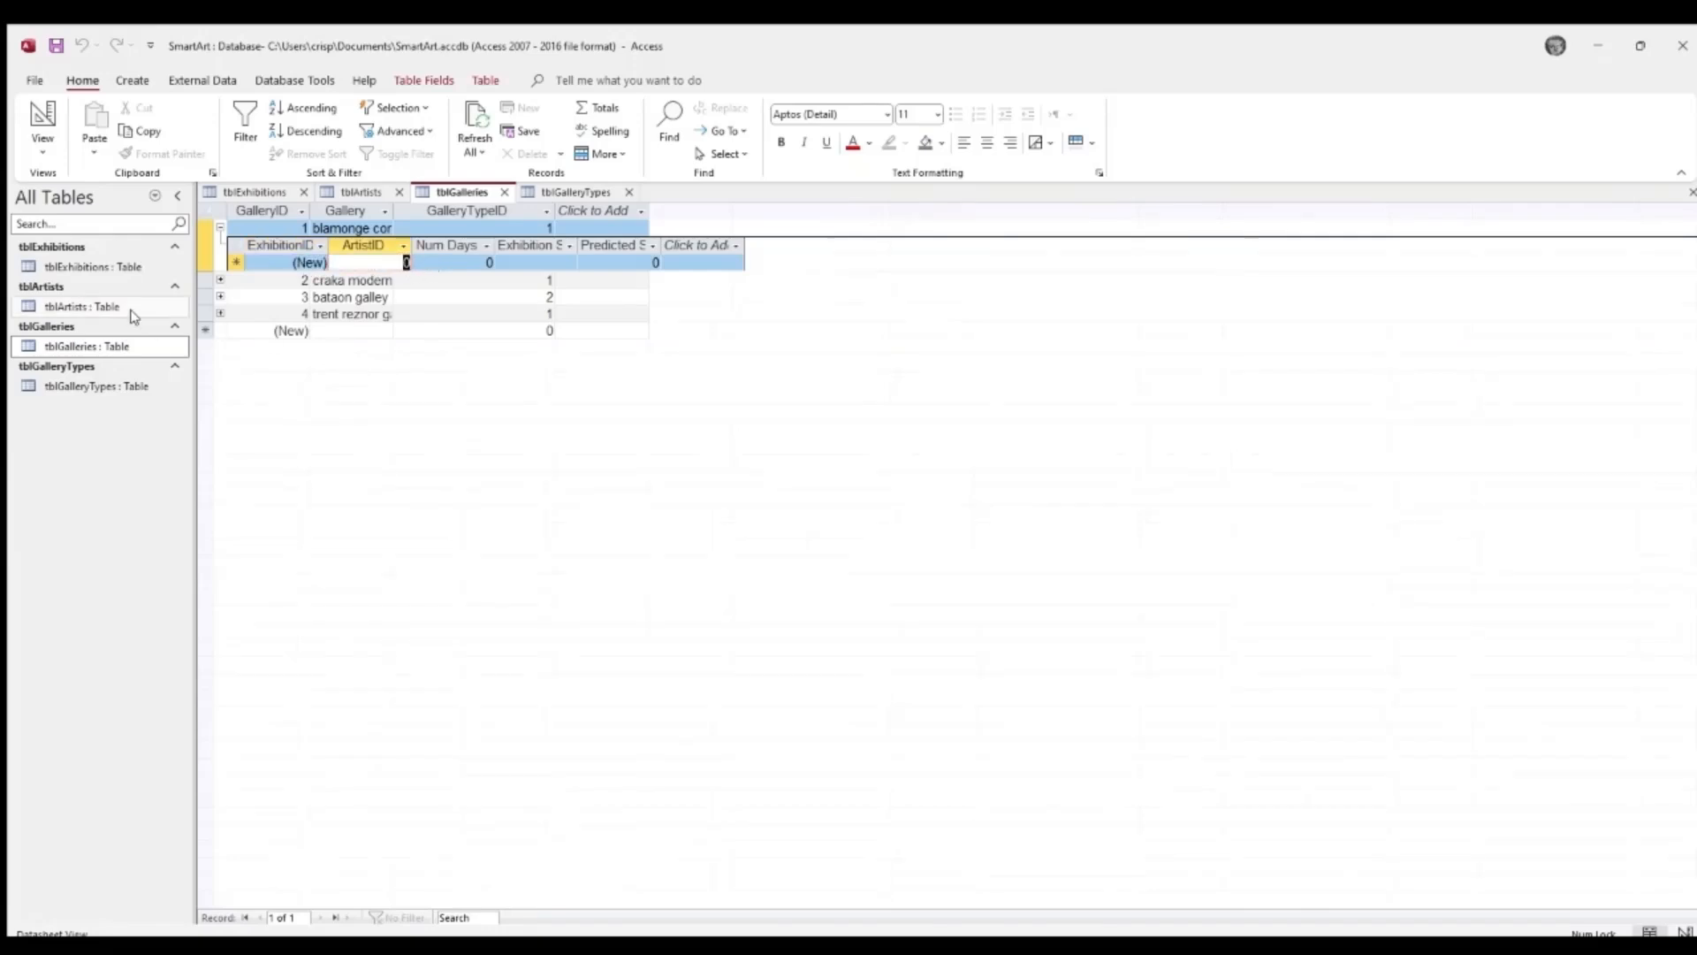
type("2")
left_click(466, 263)
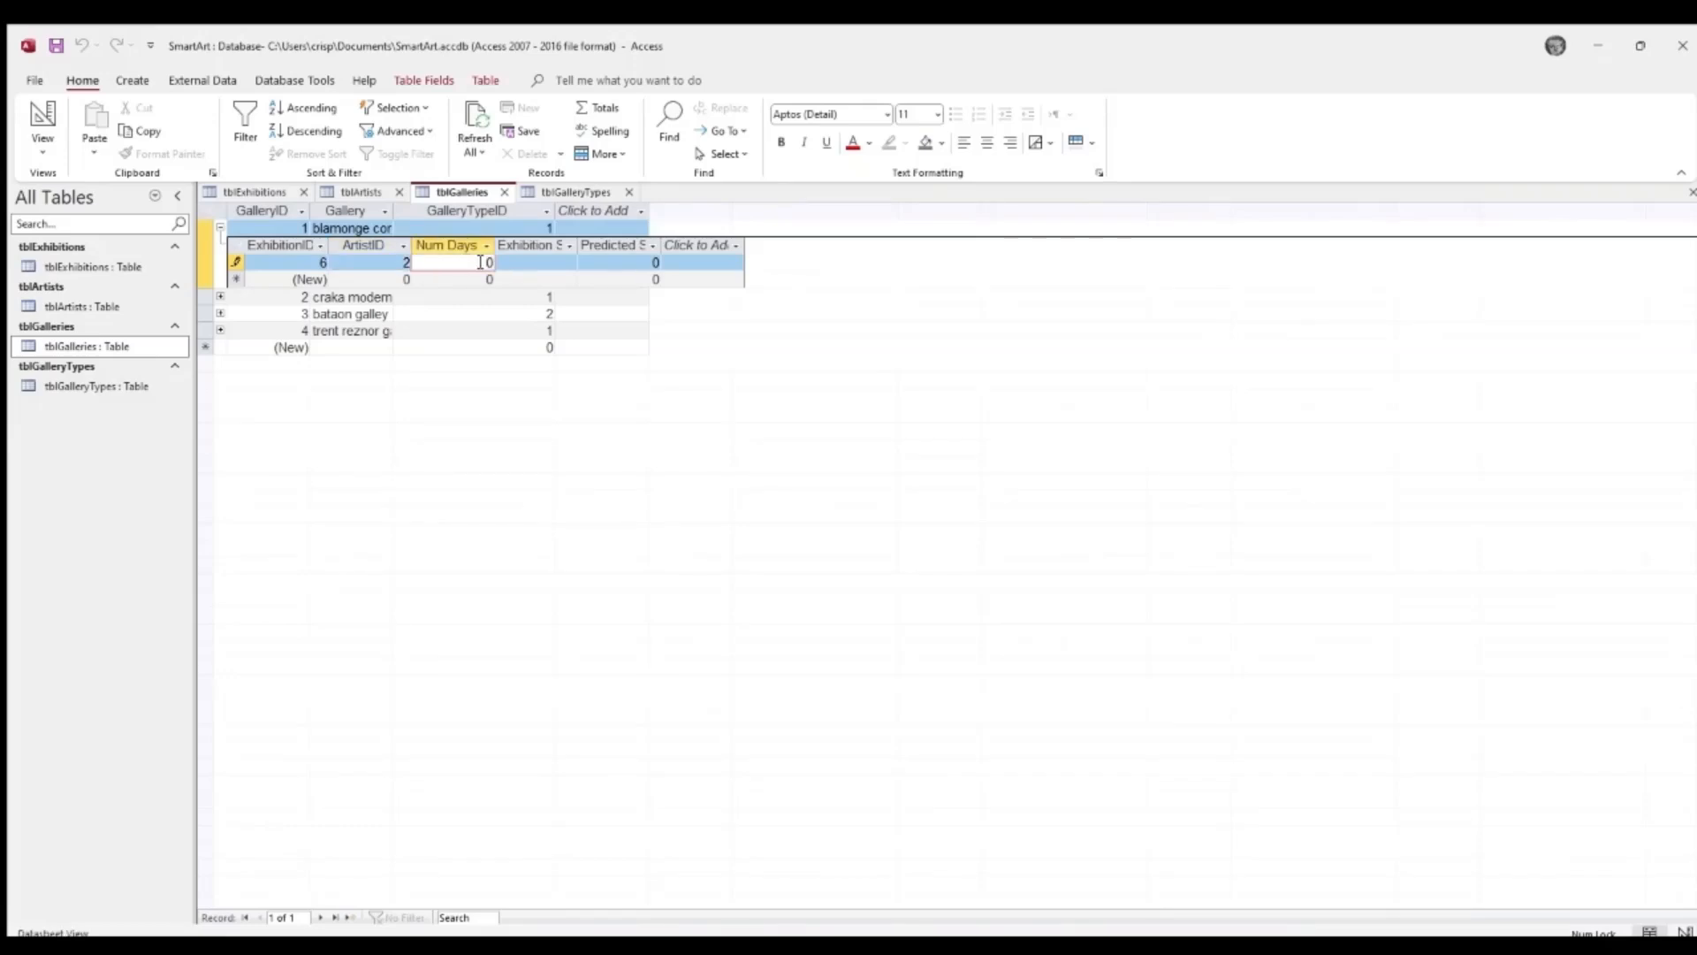
double_click(481, 263)
type("23")
left_click(528, 264)
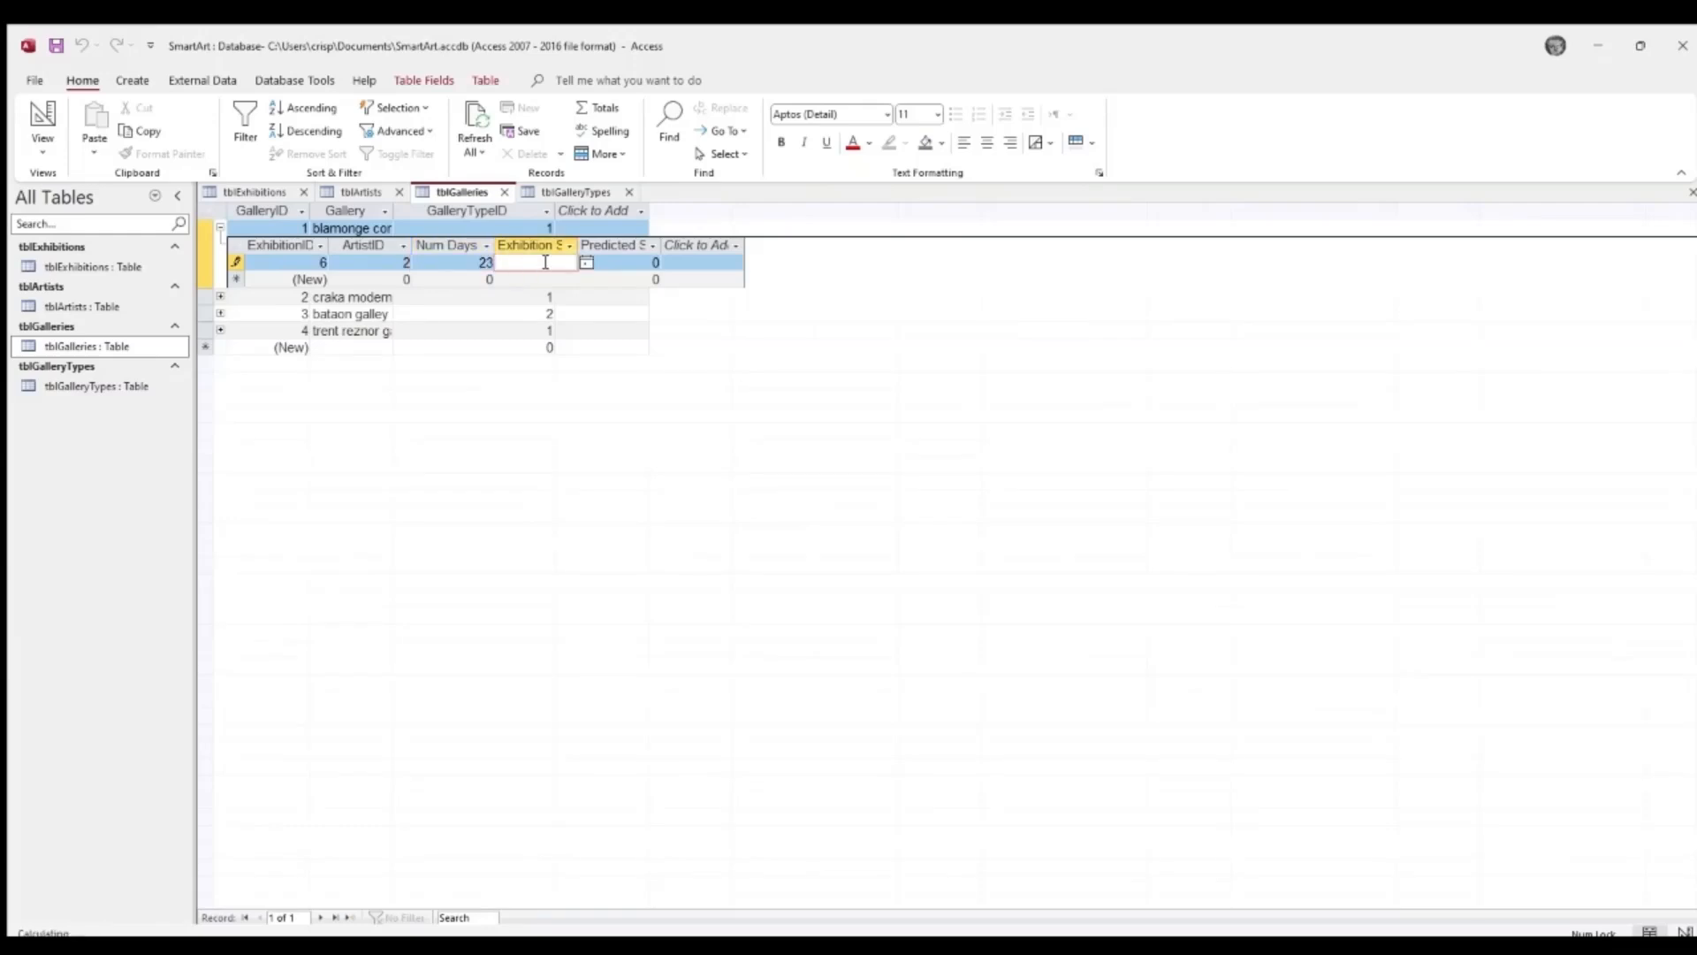
left_click(584, 263)
left_click(529, 356)
left_click(634, 265)
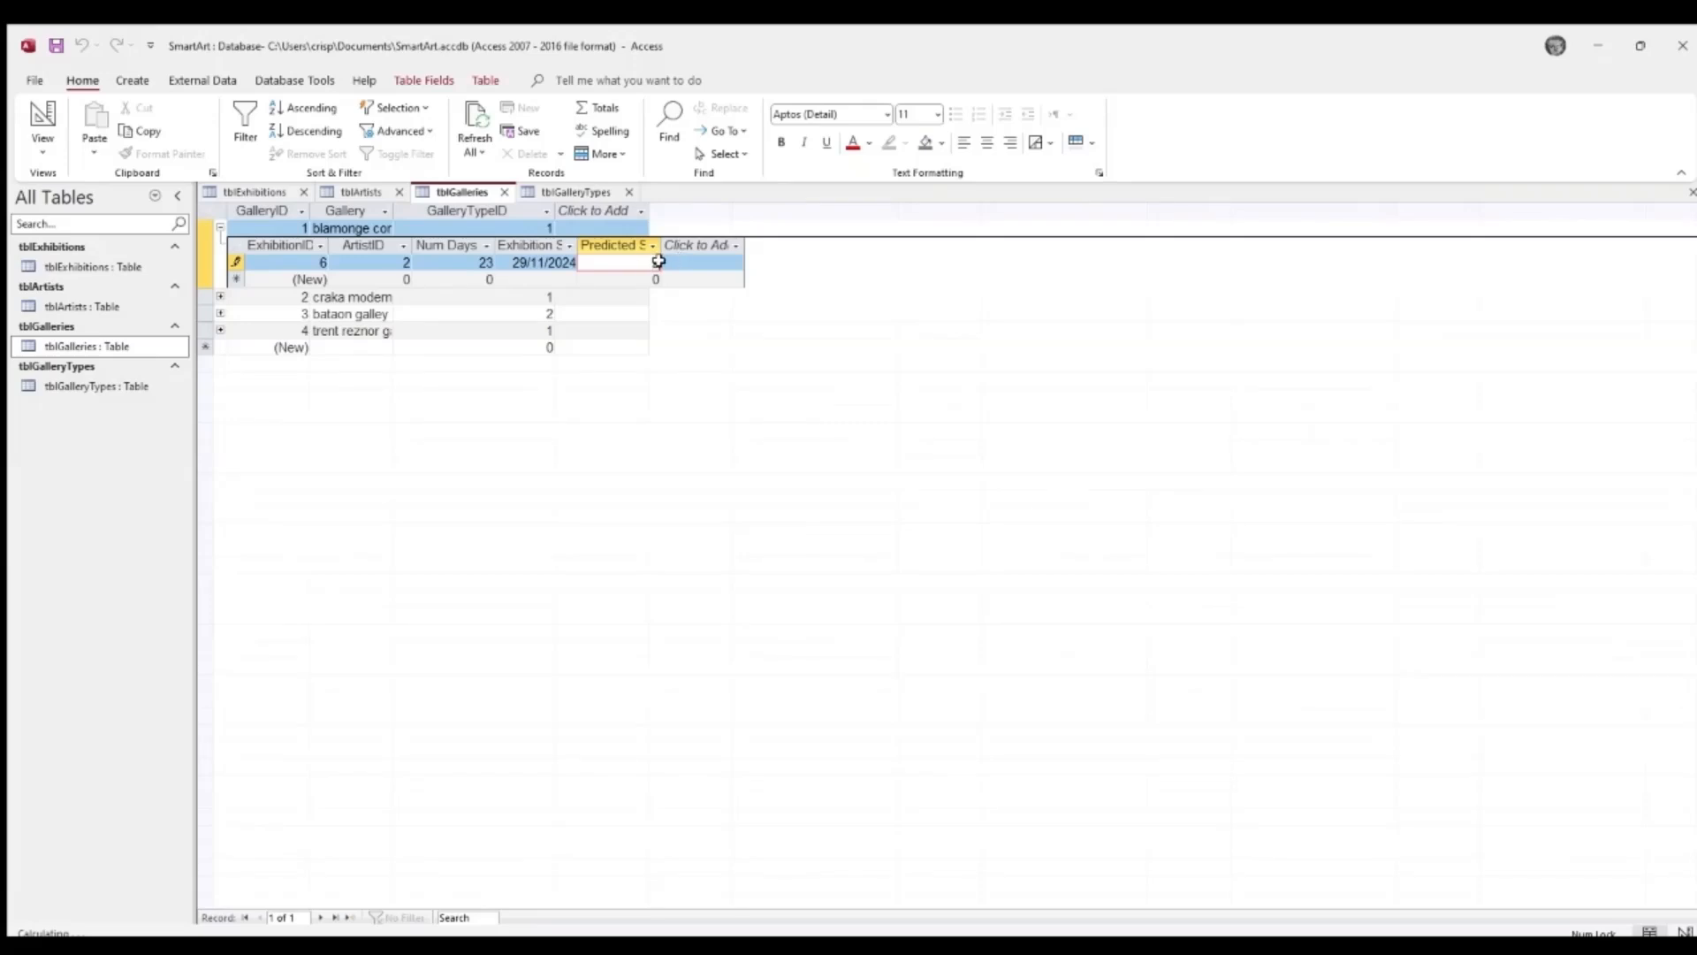
type("233")
- Enter a second exhibition under the blamonge gallery with ArtistID 3, 23 days, start date 07/11/2024 and predicted amount 233
left_click(393, 281)
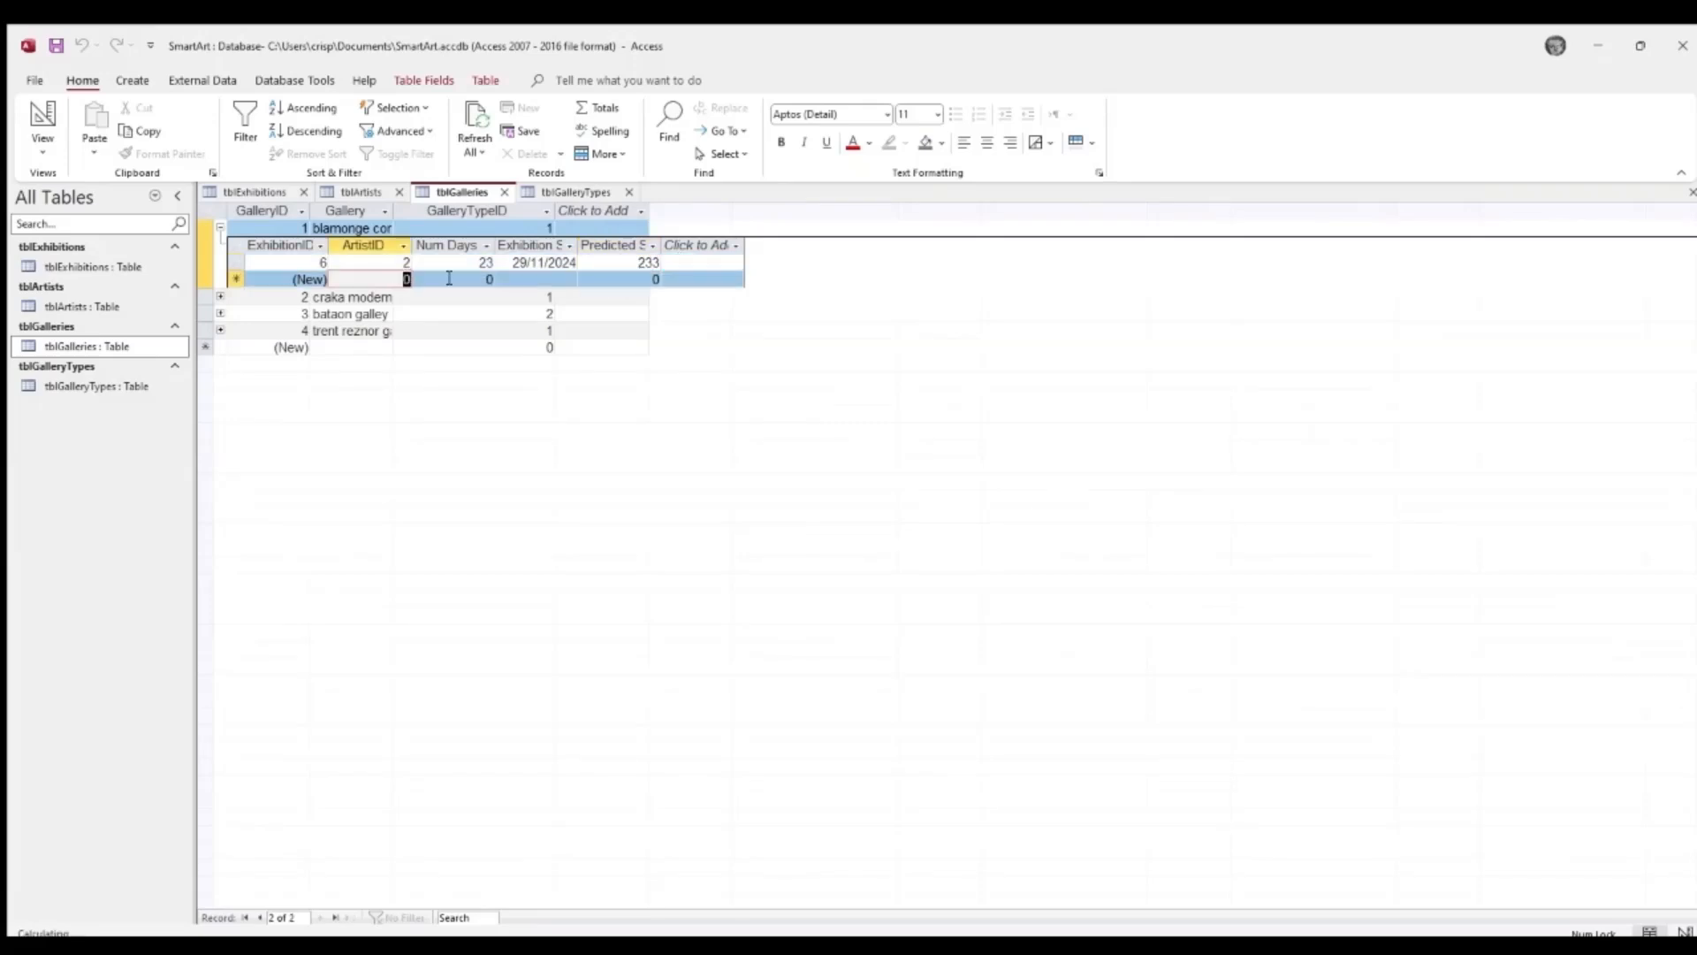
type("3")
key("Tab")
type("23")
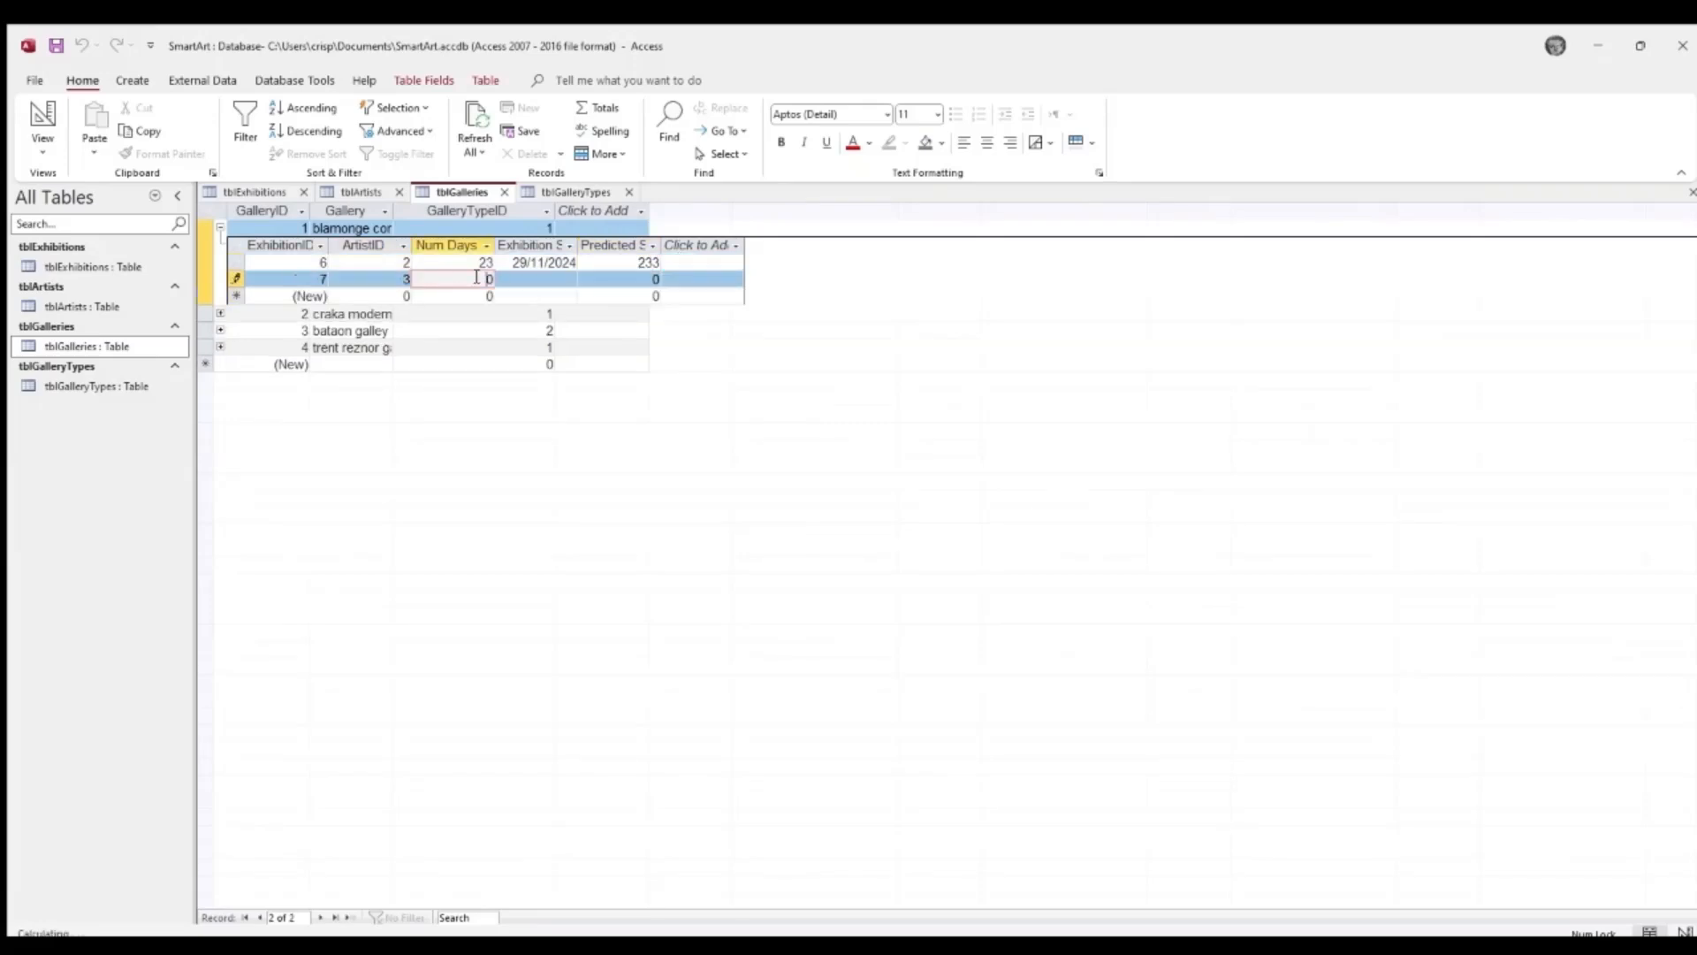
left_click(538, 280)
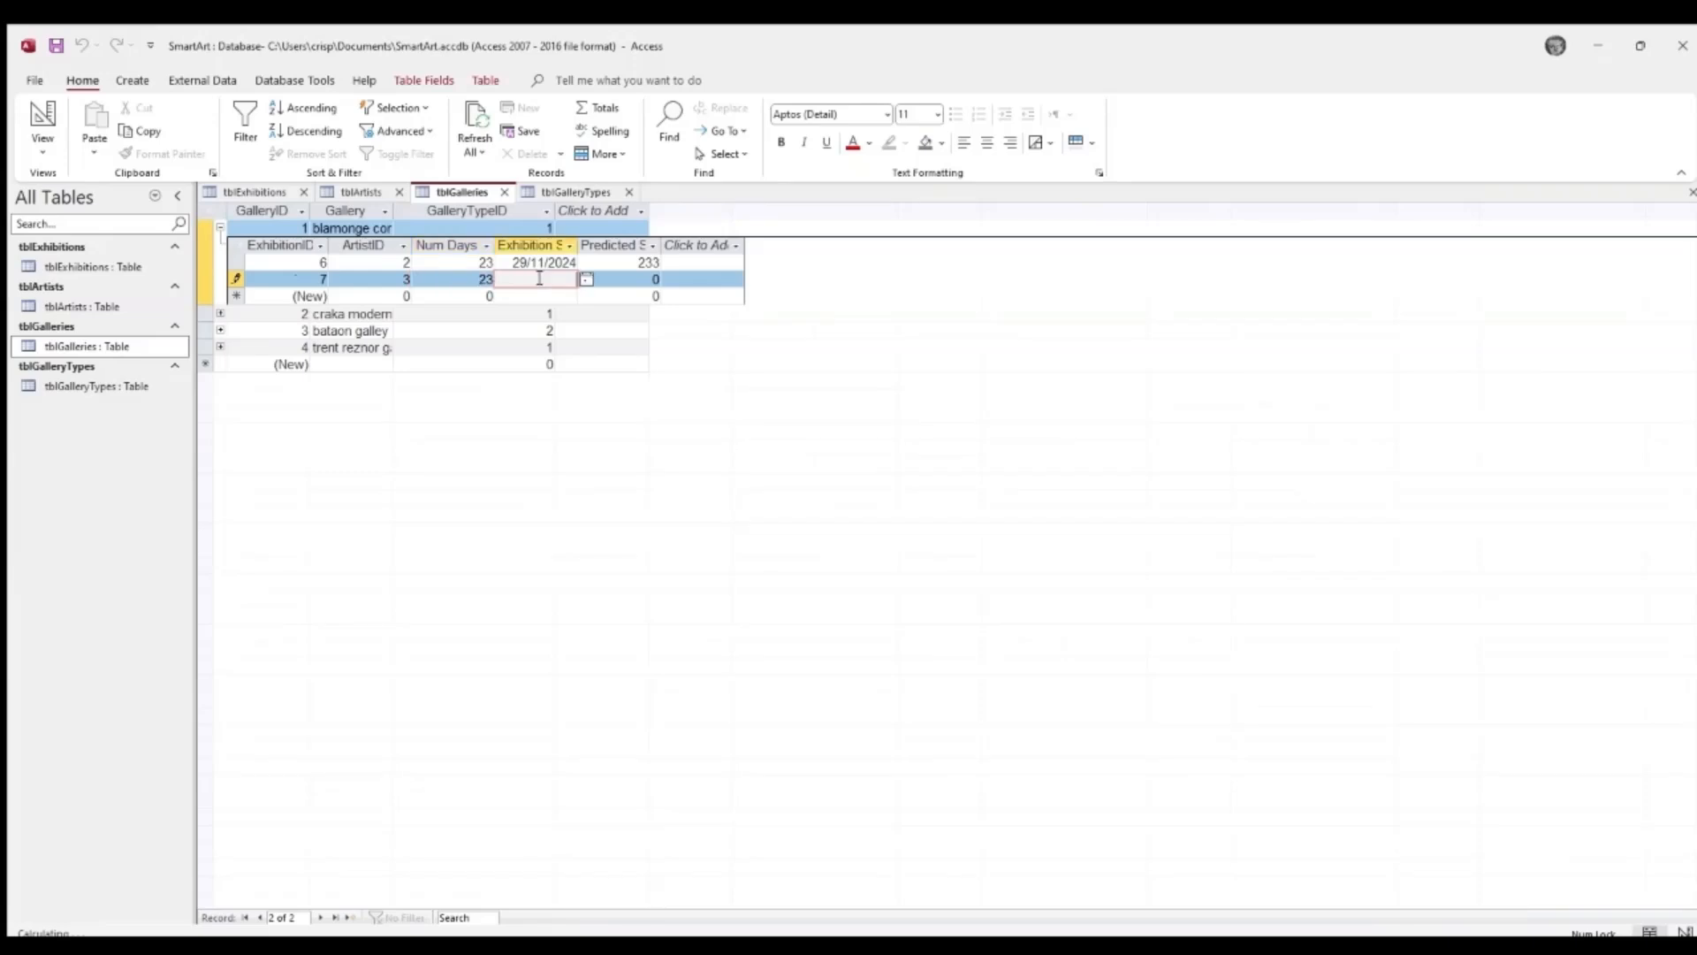
left_click(585, 279)
left_click(507, 348)
left_click(619, 283)
type("23")
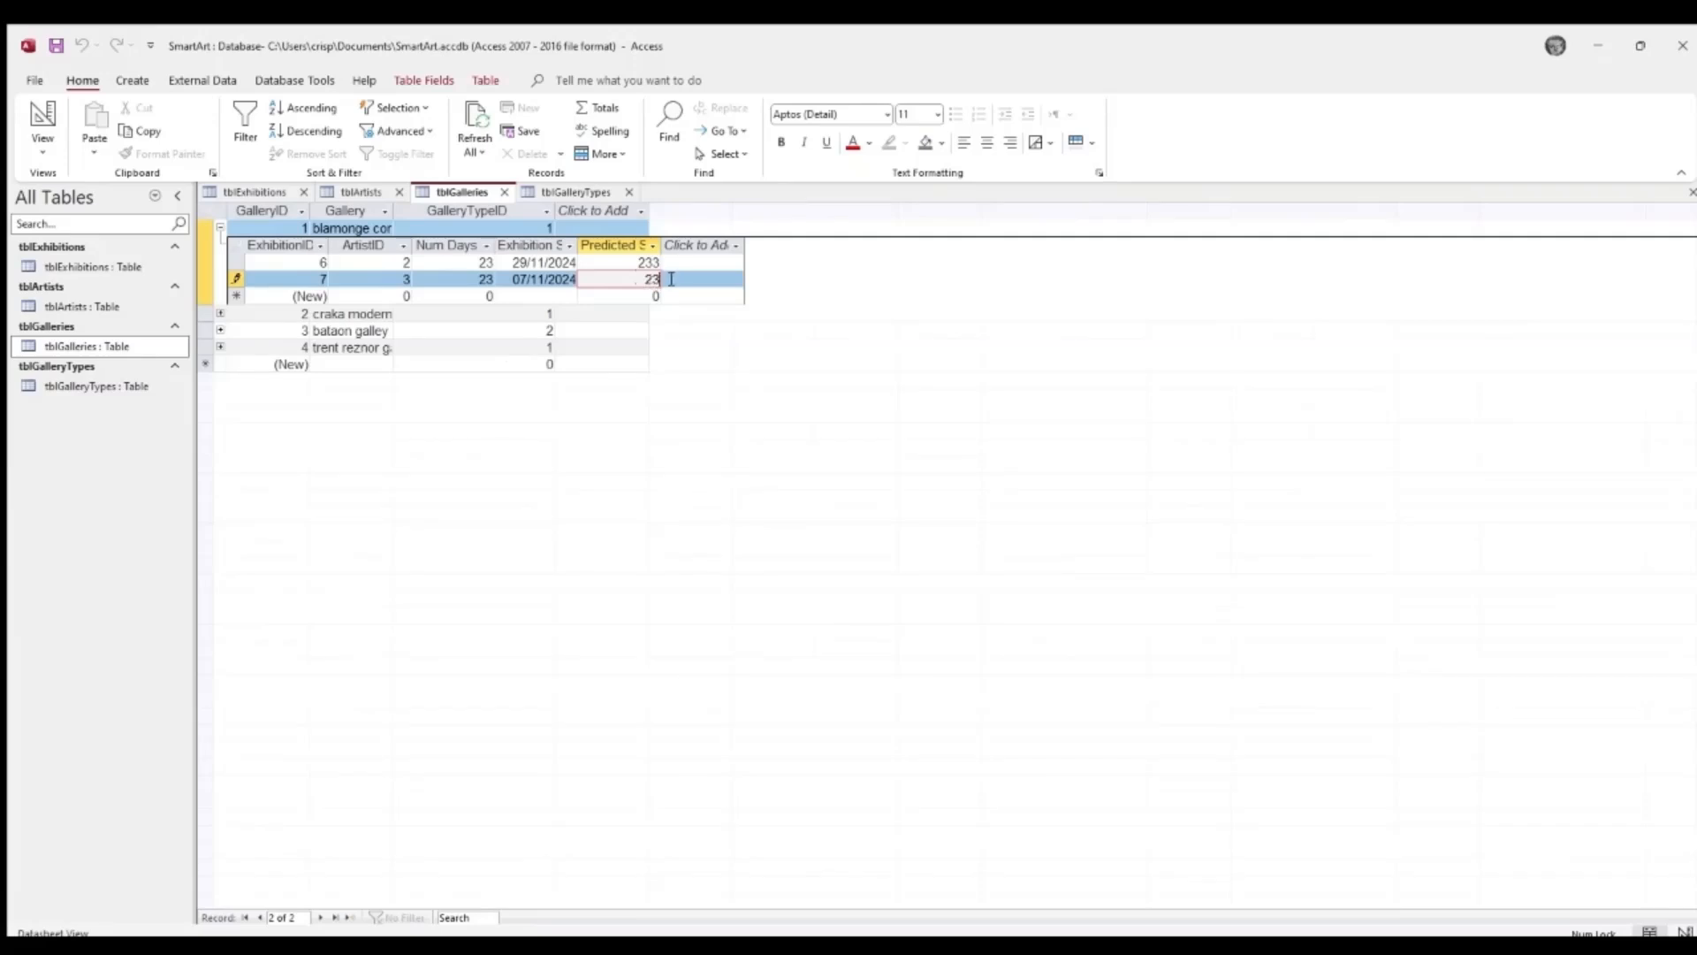
type("3")
- Enter a third exhibition under the blamonge gallery with ArtistID 4, start date 20/03/2025 and predicted sales 2356
left_click(405, 295)
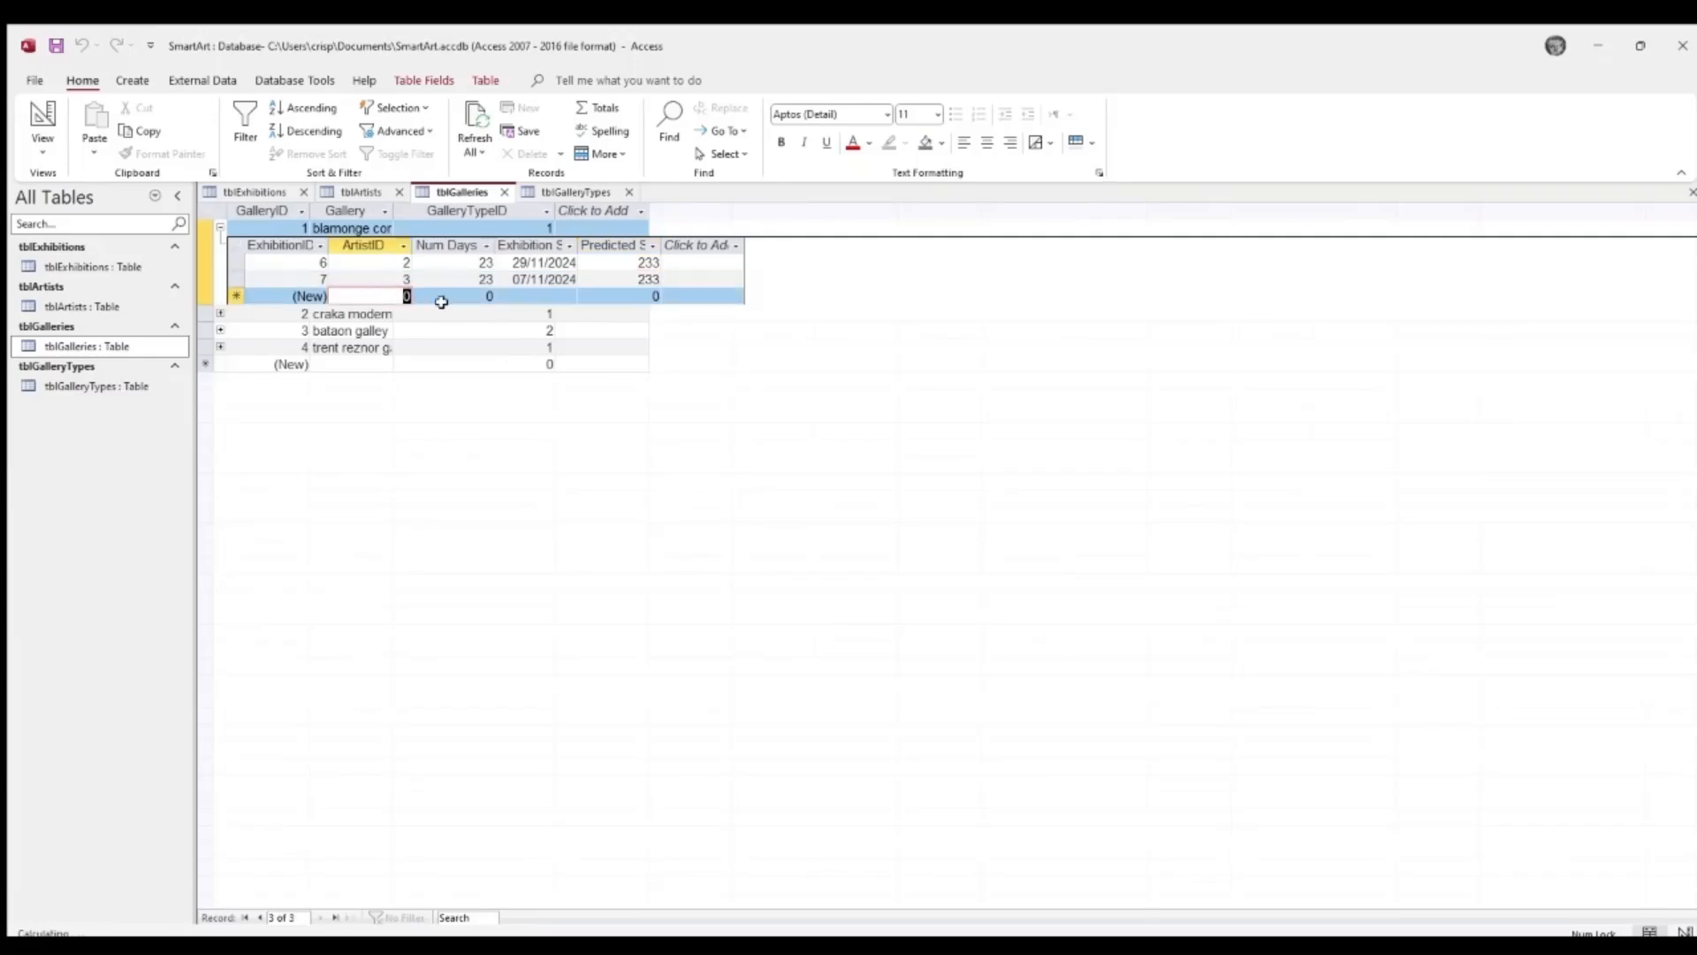
type("4")
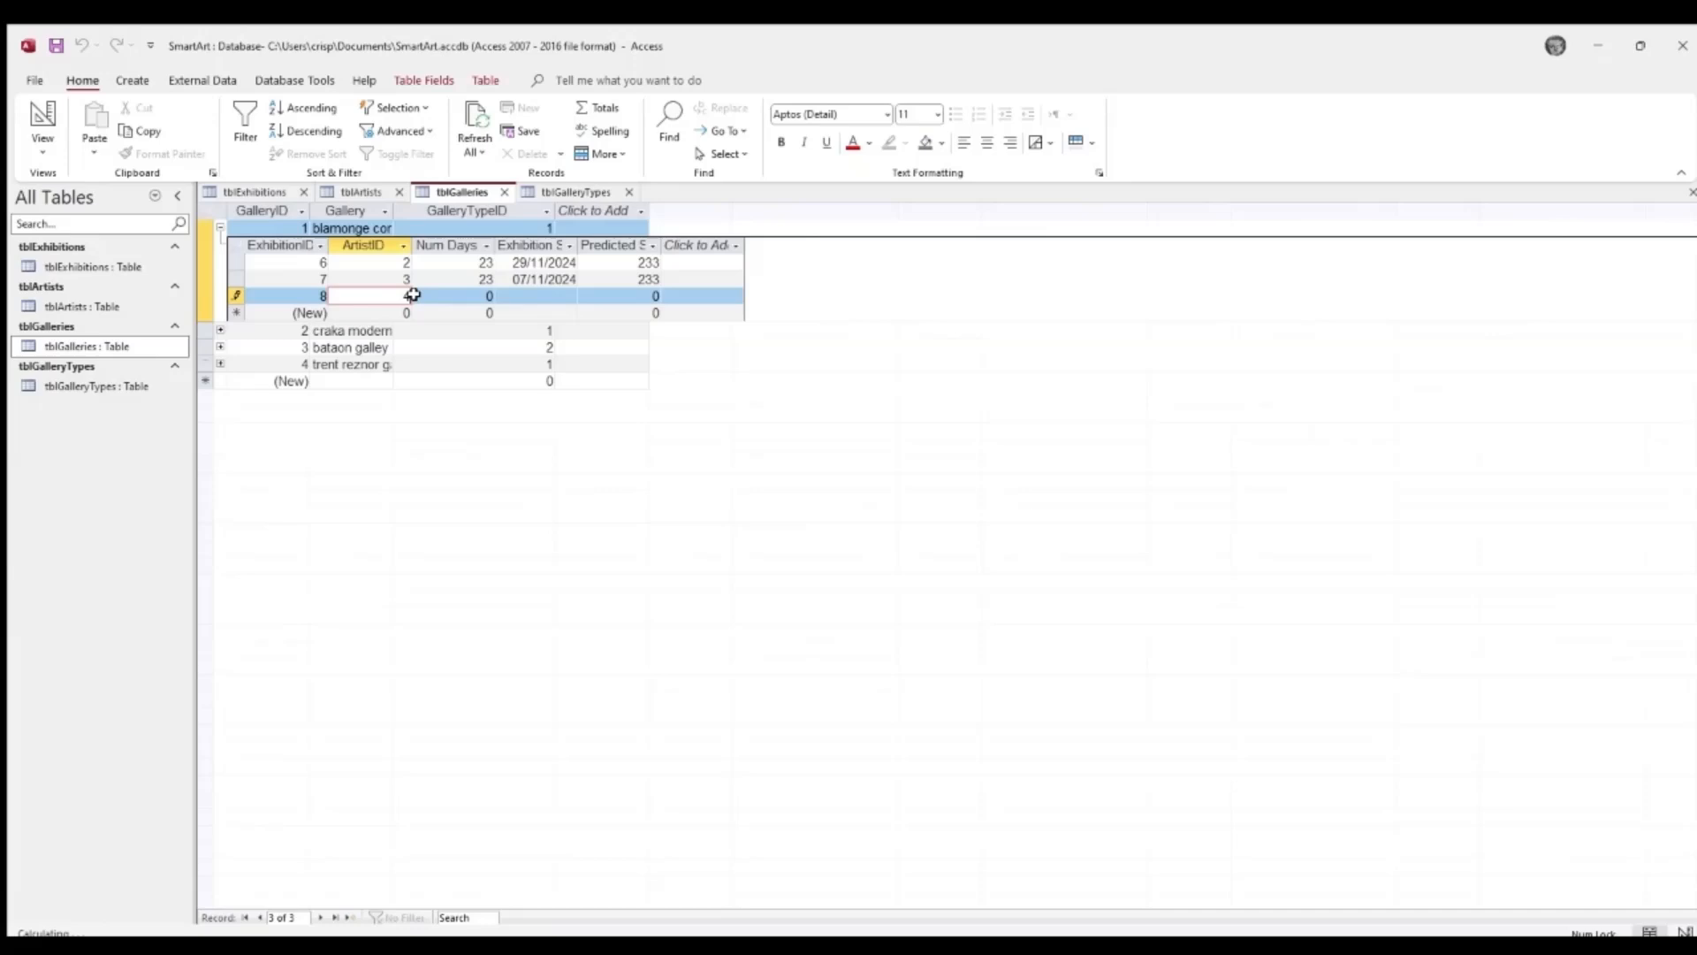
key("Tab")
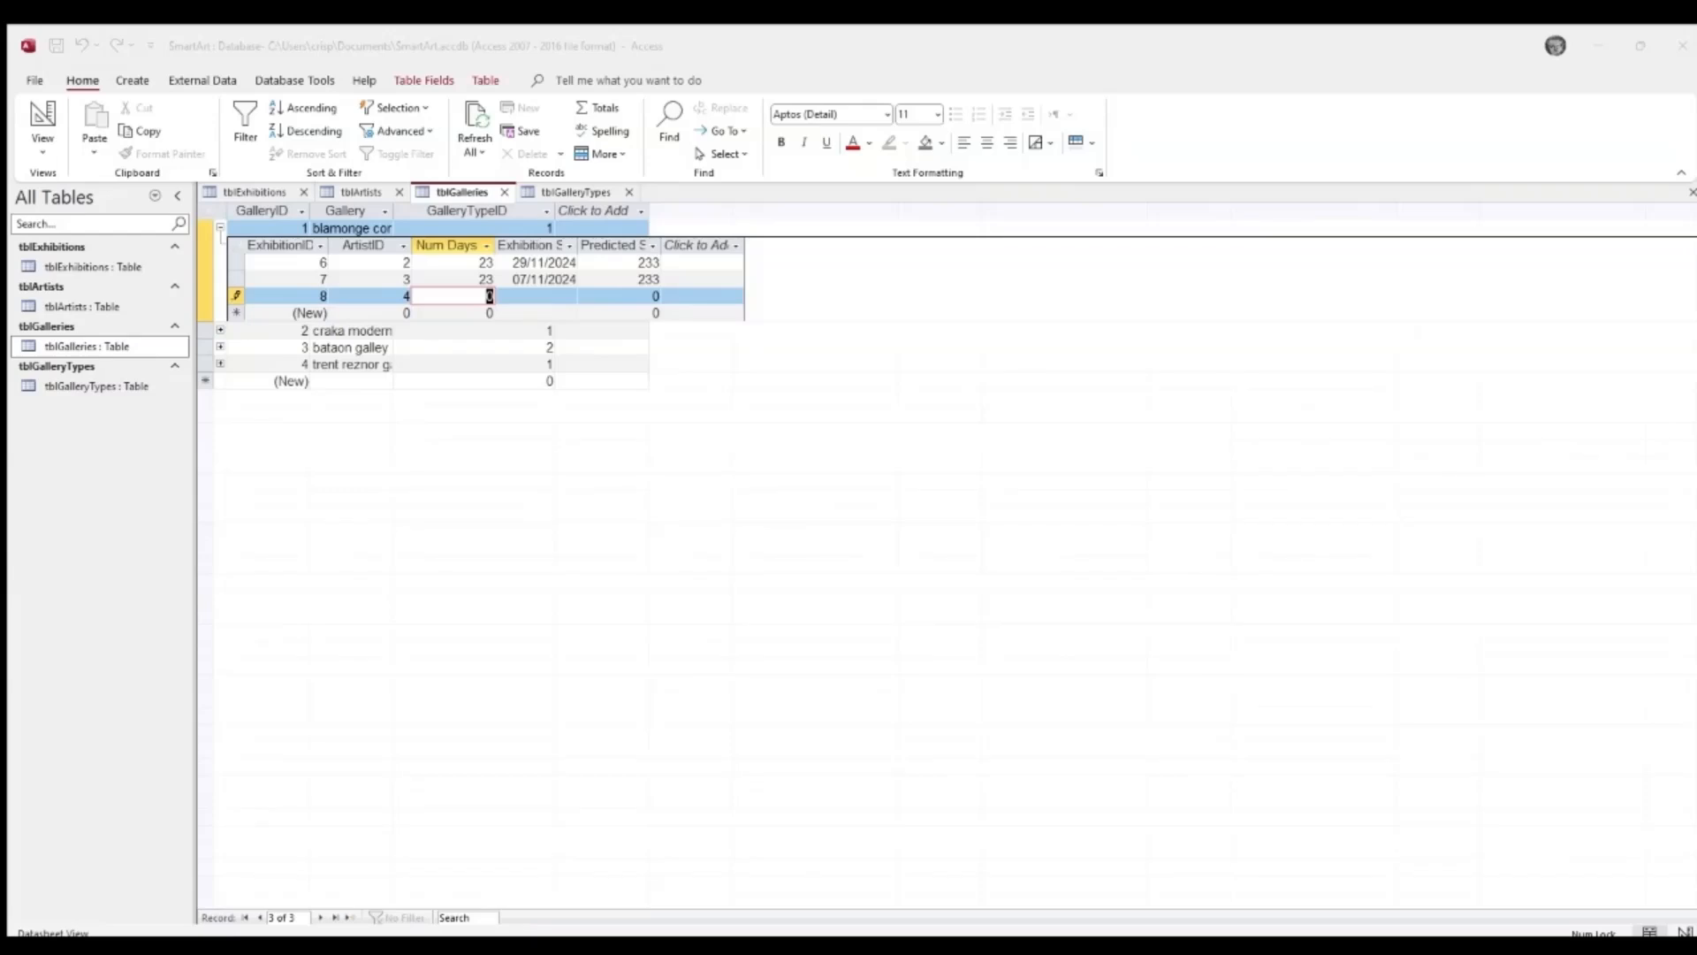
left_click(541, 300)
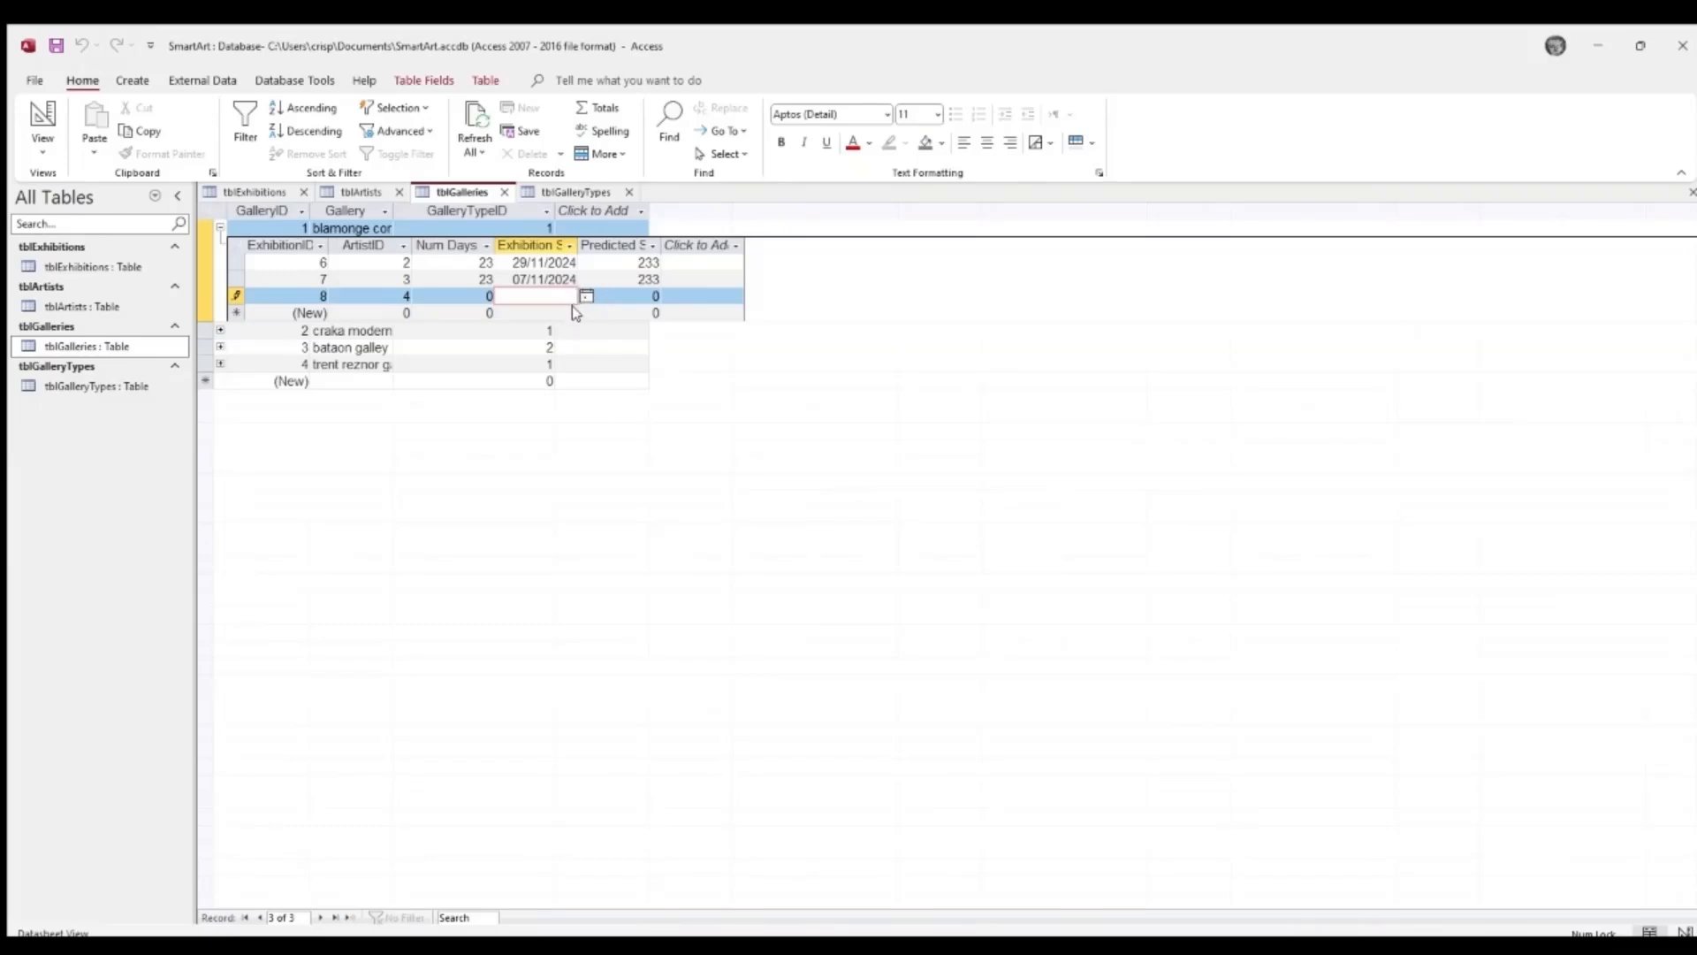
key("ctrl+semicolon")
left_click(632, 297)
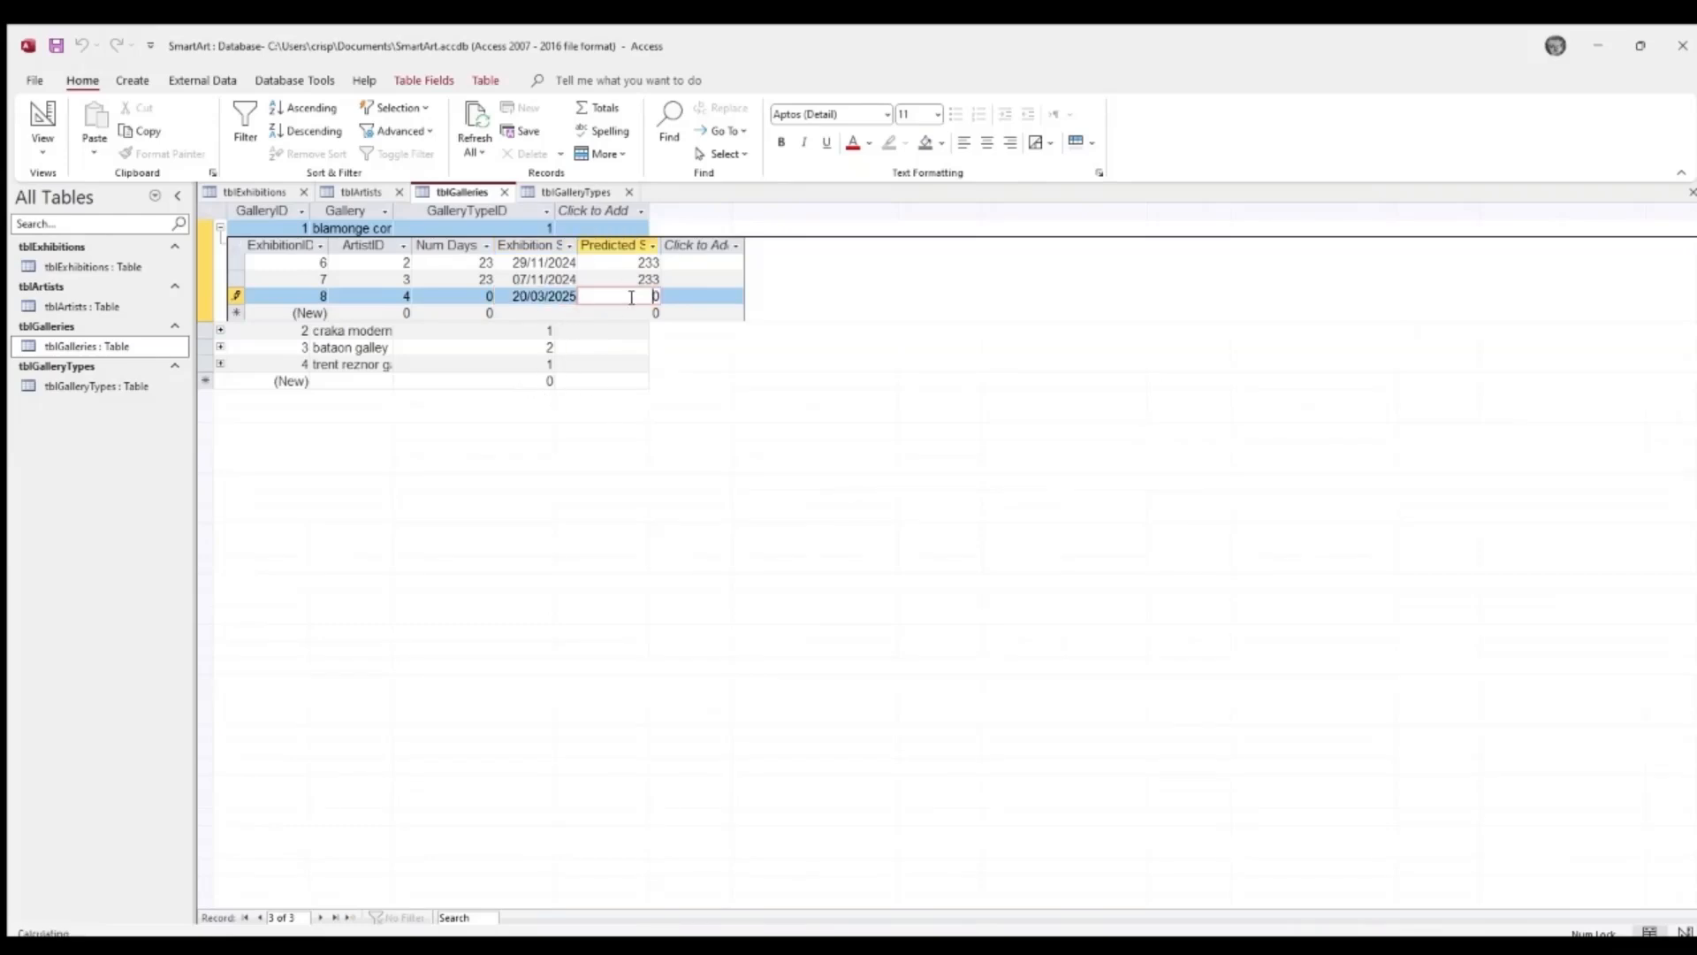
key("Delete")
type("2356")
- Enter a fourth exhibition under the blamonge gallery with ArtistID 1, 7 days, start date 20/11/2024 and predicted sales 5000, and save the record
left_click(407, 313)
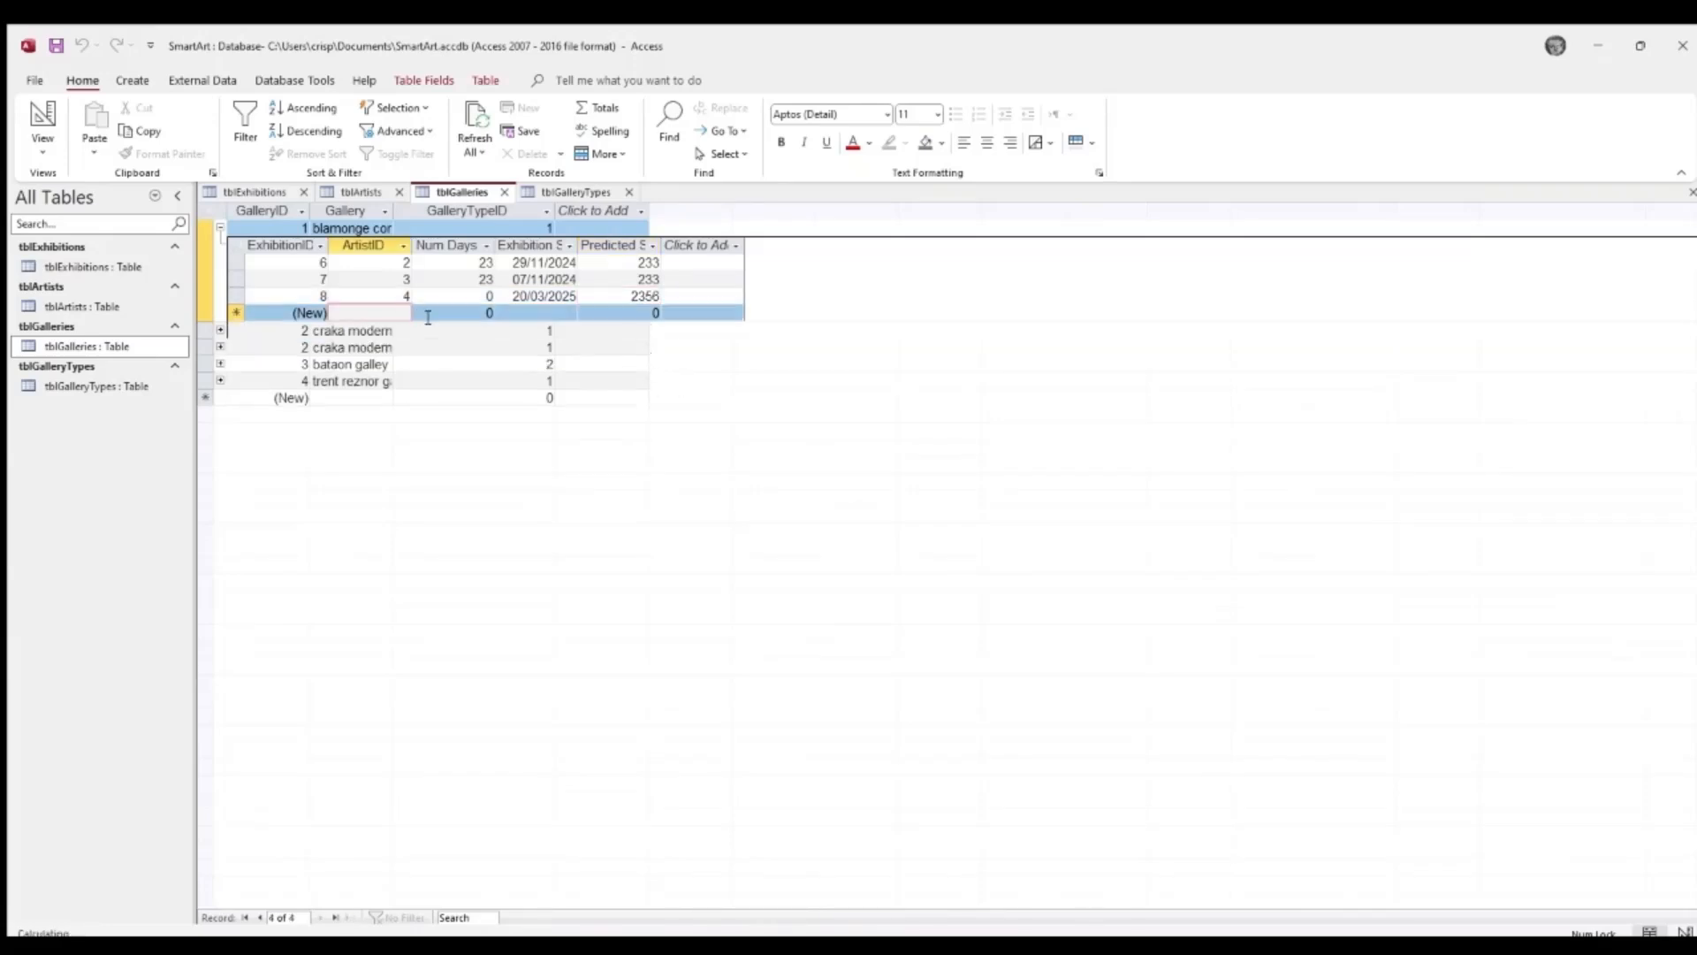
type("1")
key("Tab")
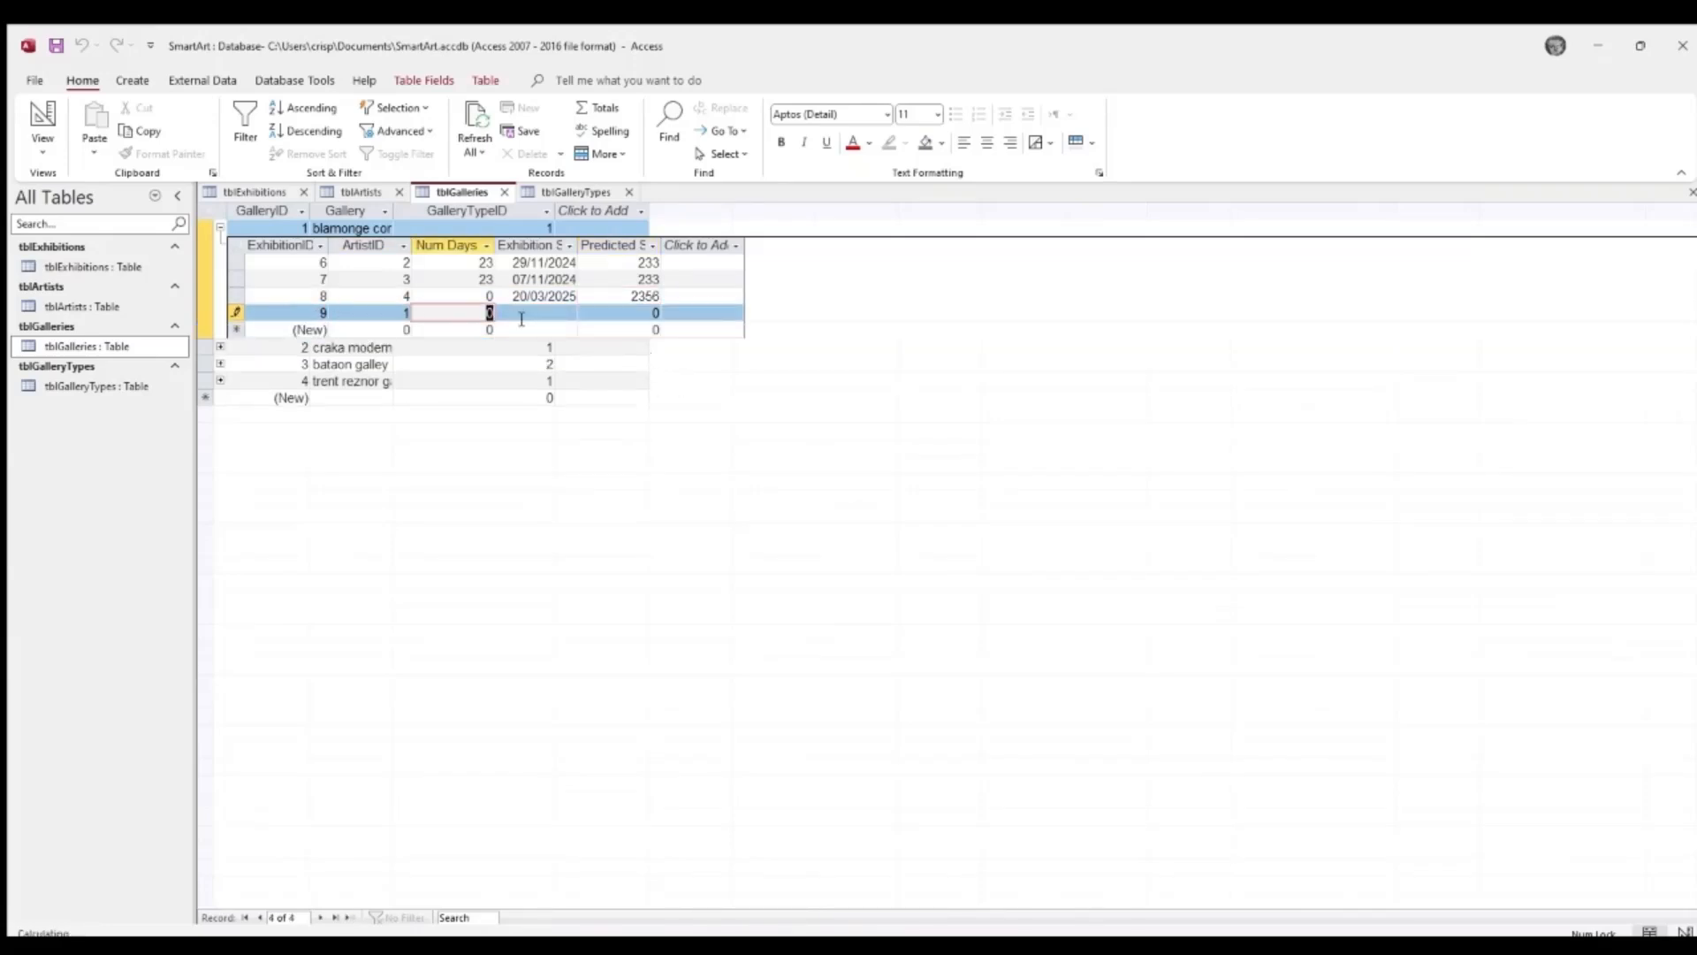
type("7")
left_click(554, 315)
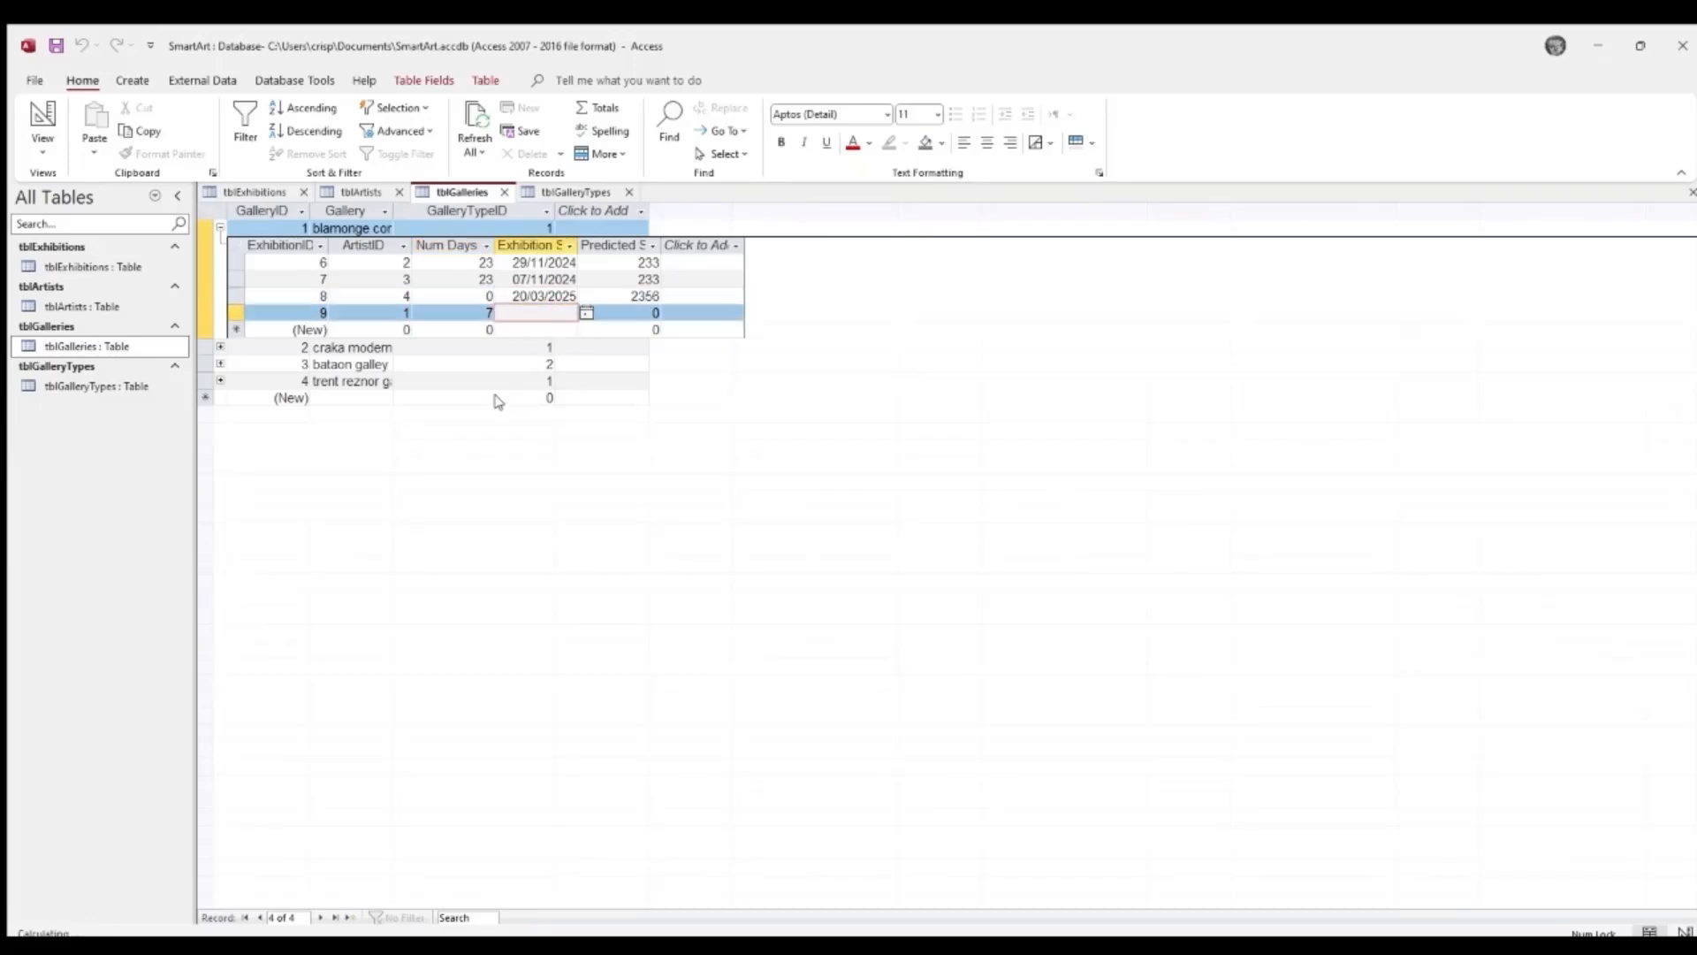
key("ctrl+semicolon")
left_click(643, 315)
left_click_drag(642, 315, 670, 312)
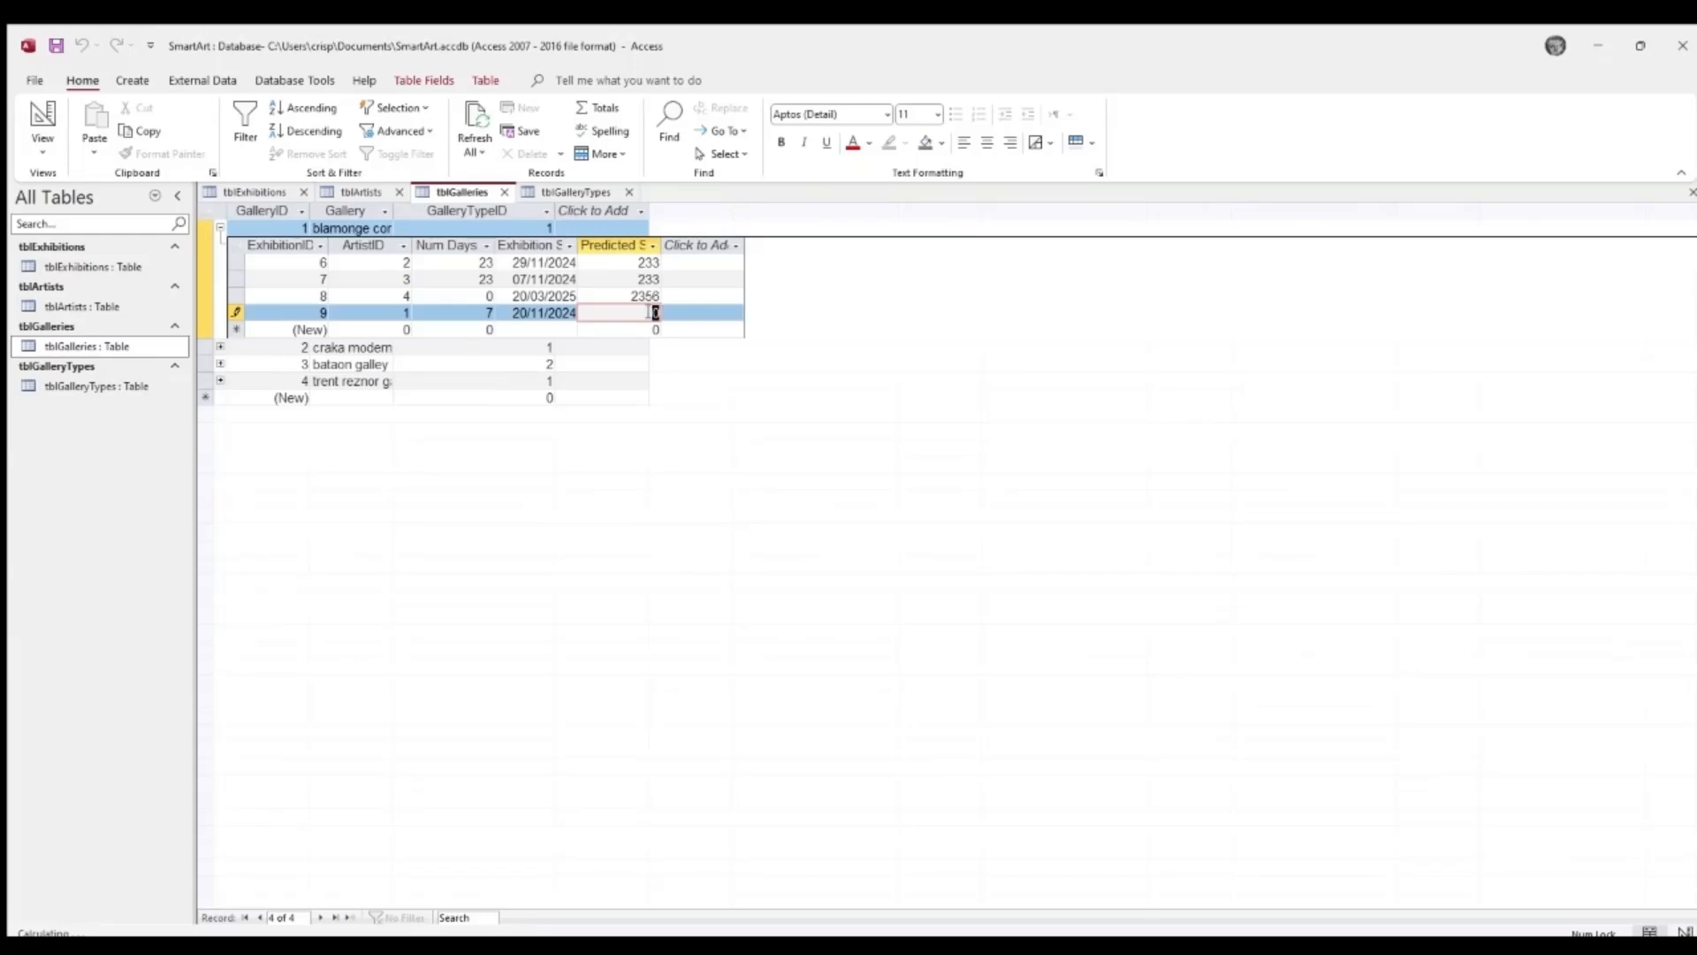
type("5000")
left_click(49, 46)
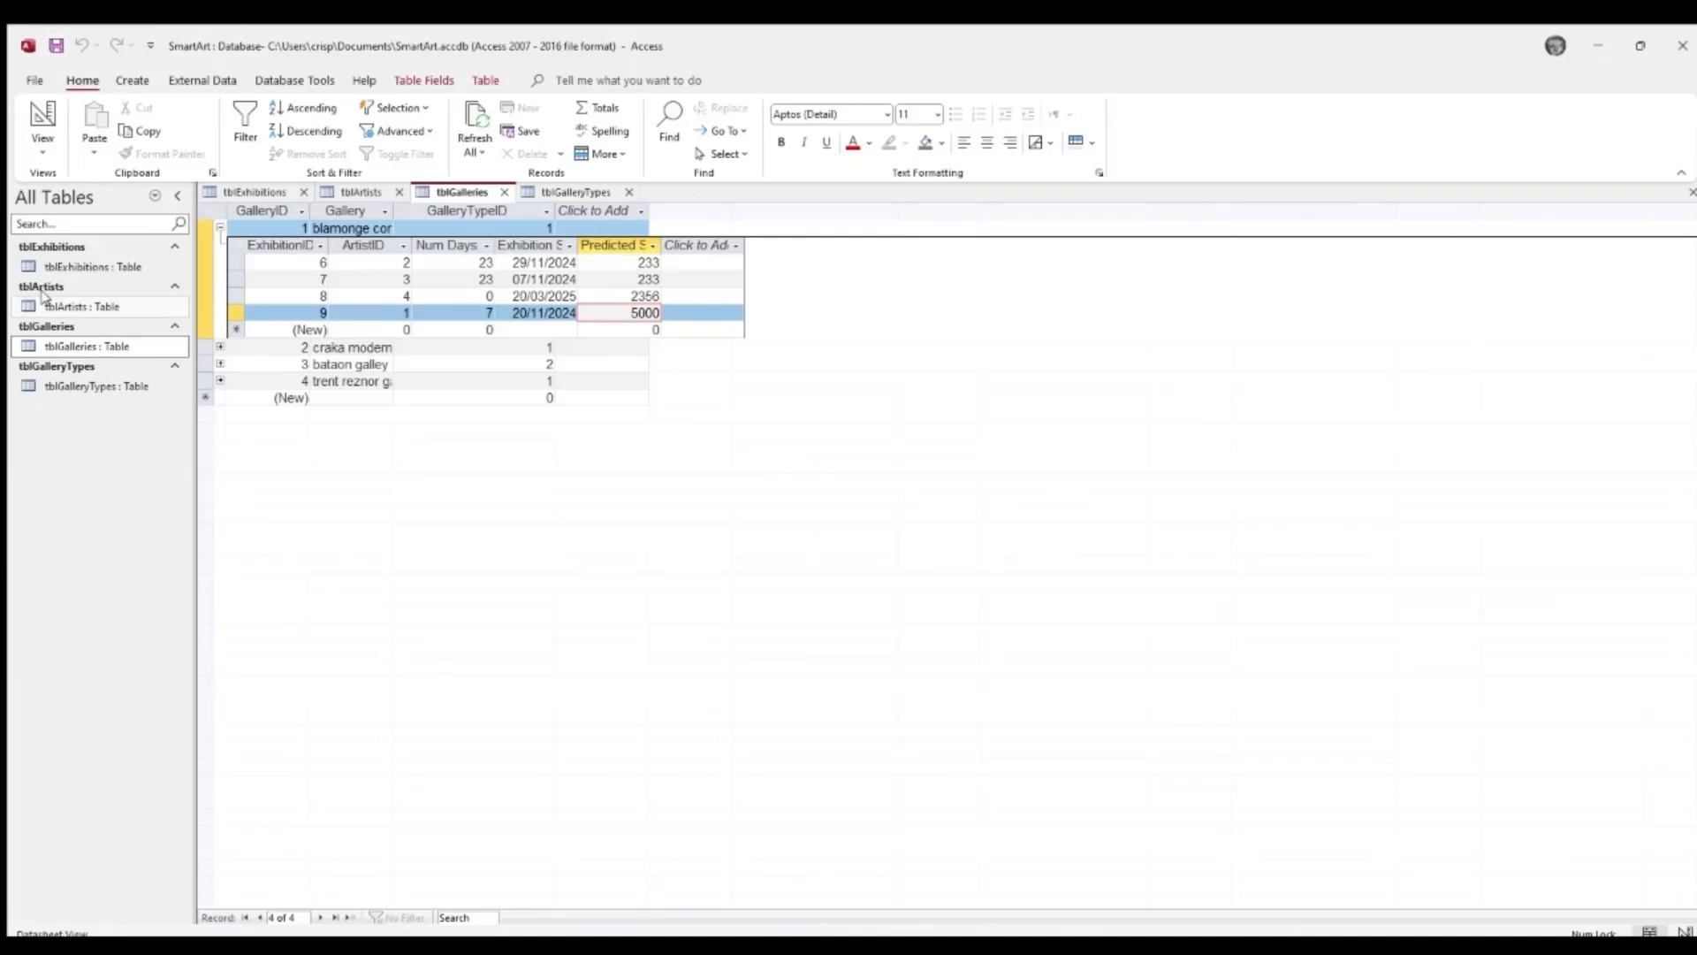
- Look through tblExhibitions, tblArtists with its related exhibitions, tblGalleries and tblGalleryTypes to check where the new exhibition records show up
left_click(84, 306)
double_click(93, 266)
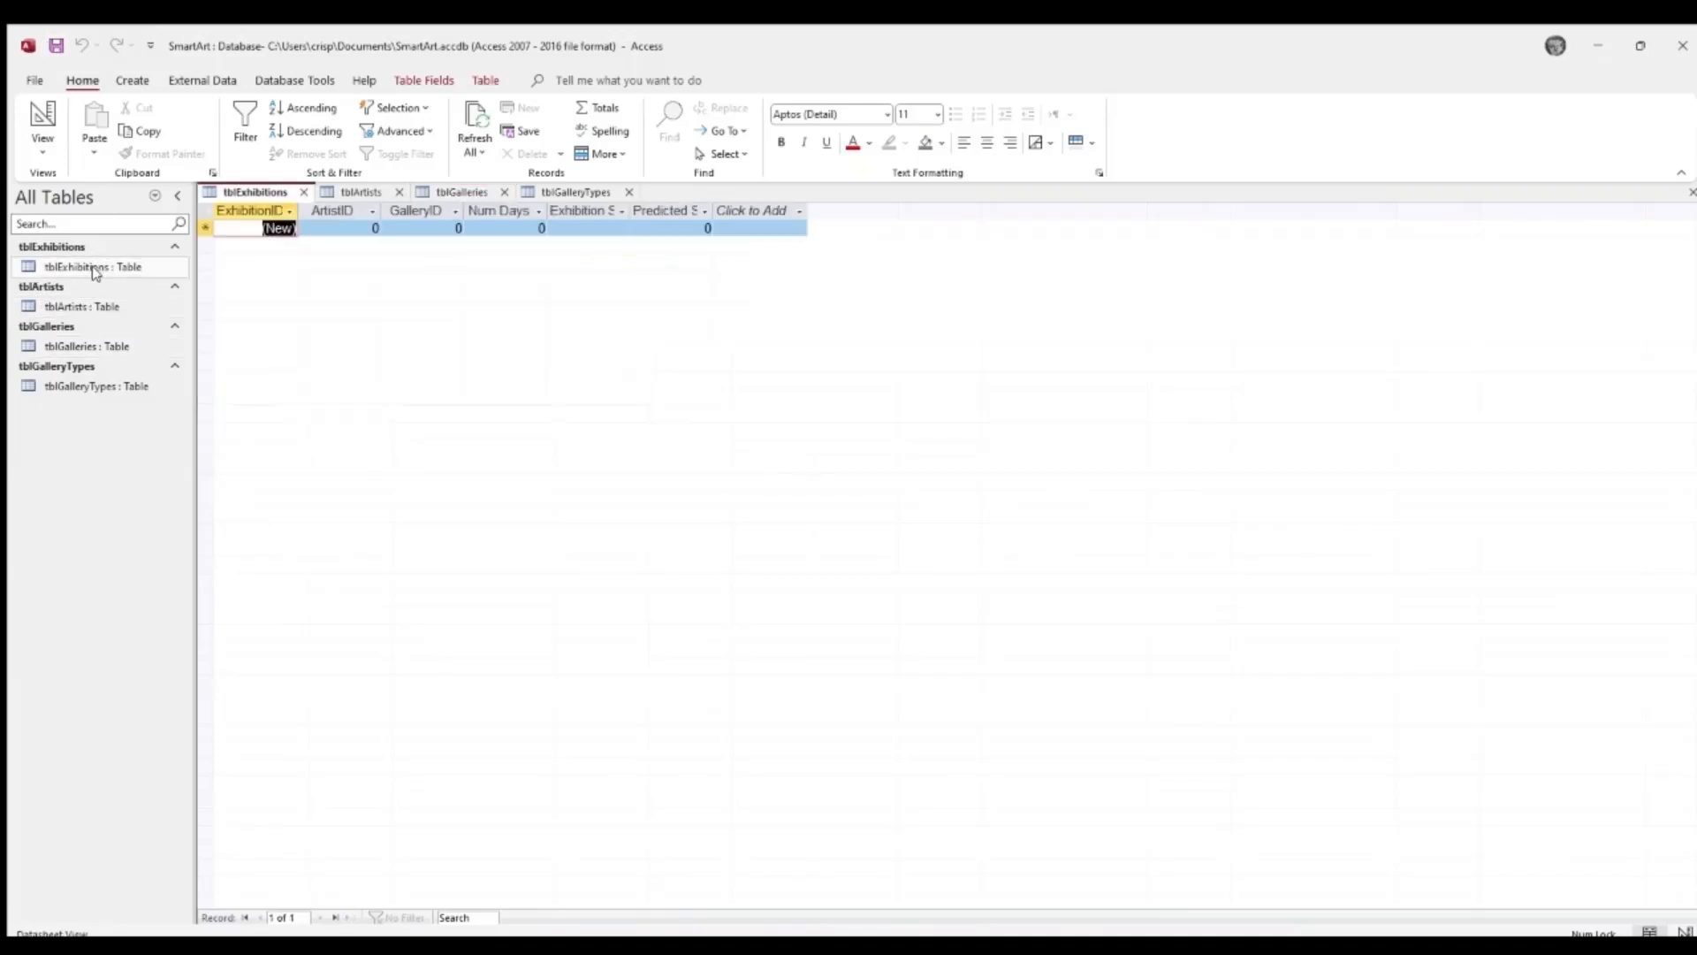
double_click(98, 308)
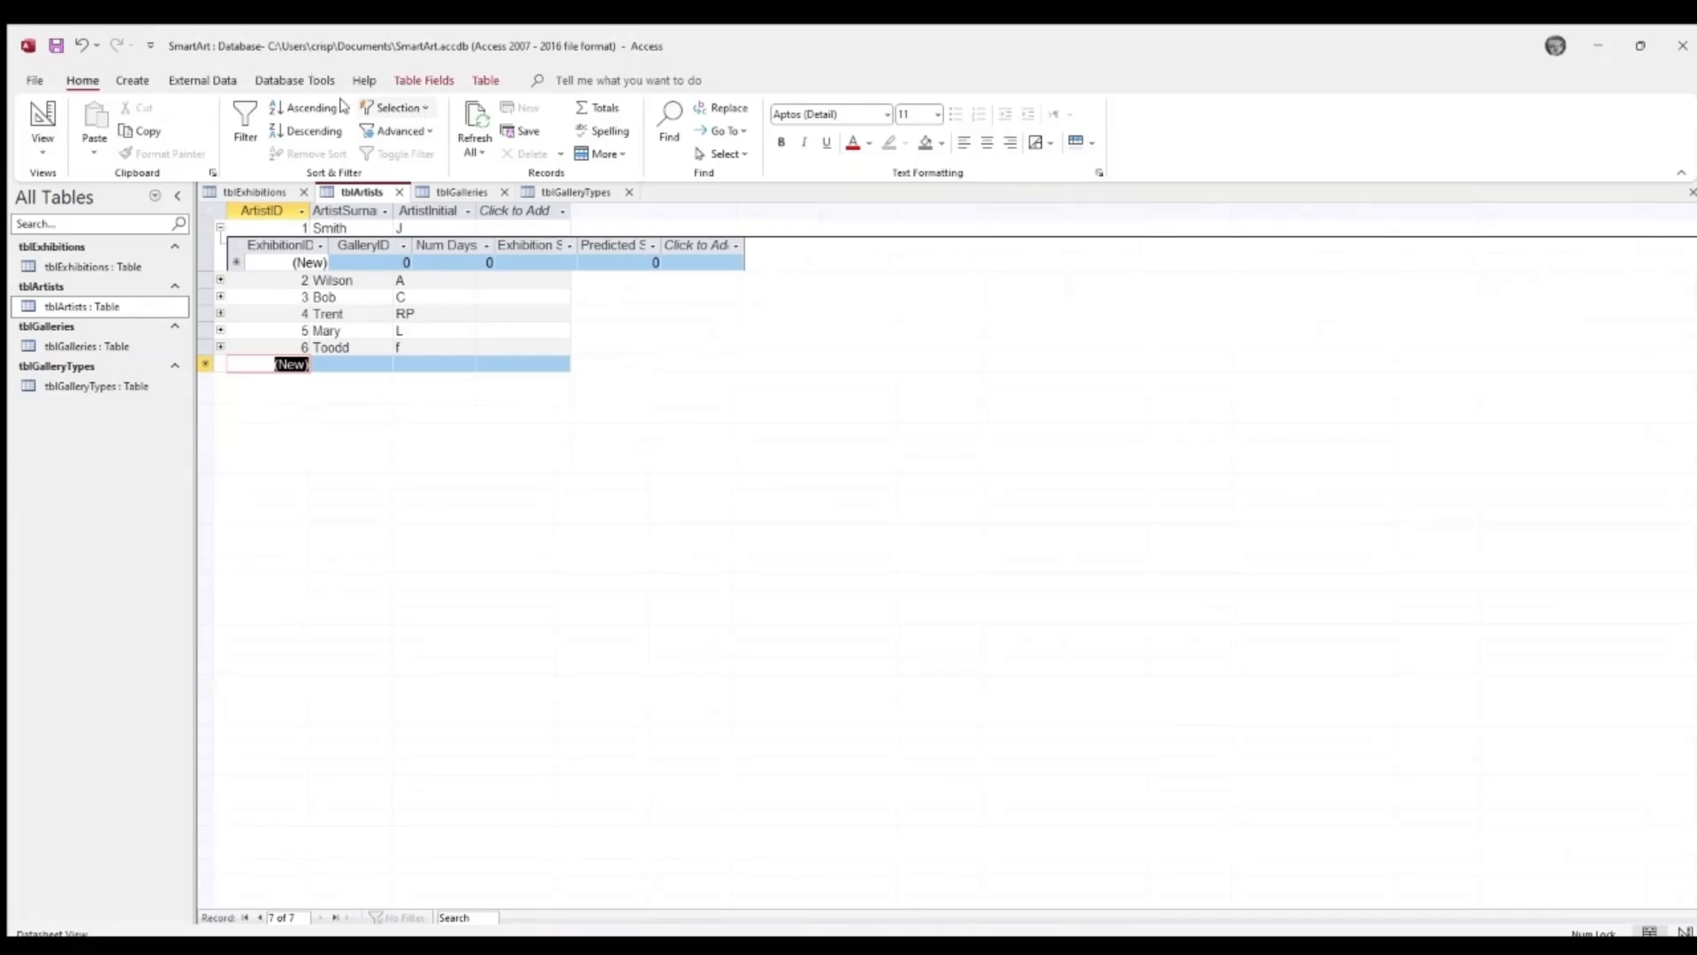
left_click(221, 227)
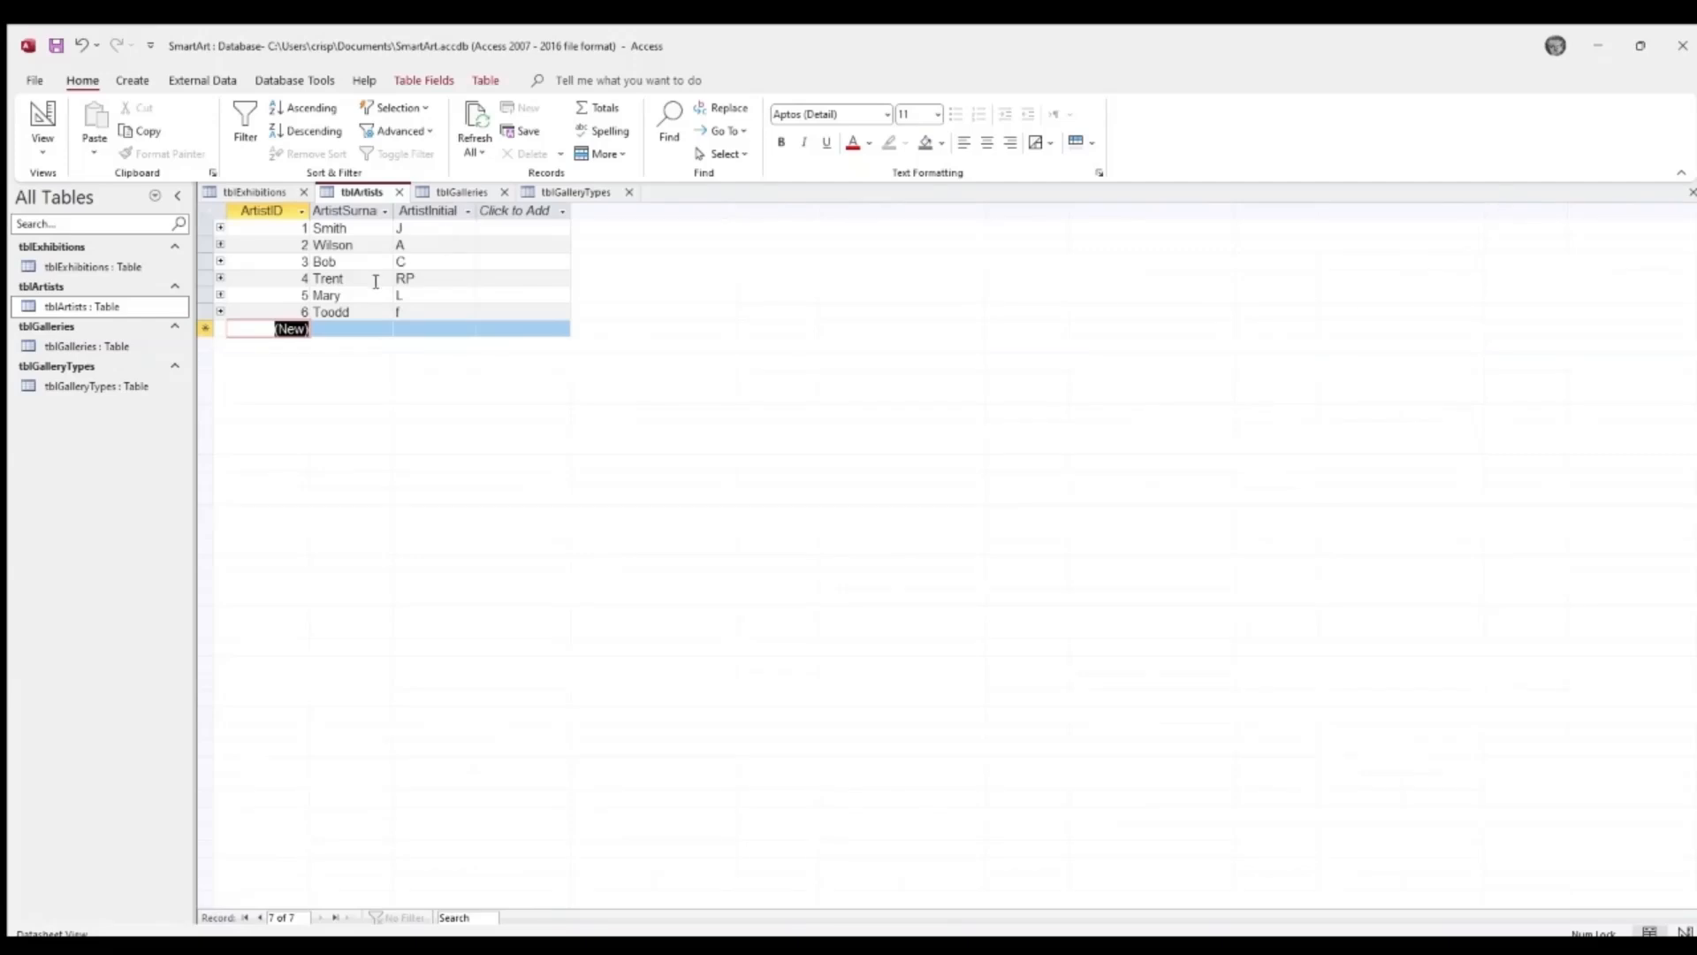
left_click(220, 245)
left_click(220, 246)
double_click(64, 266)
double_click(77, 347)
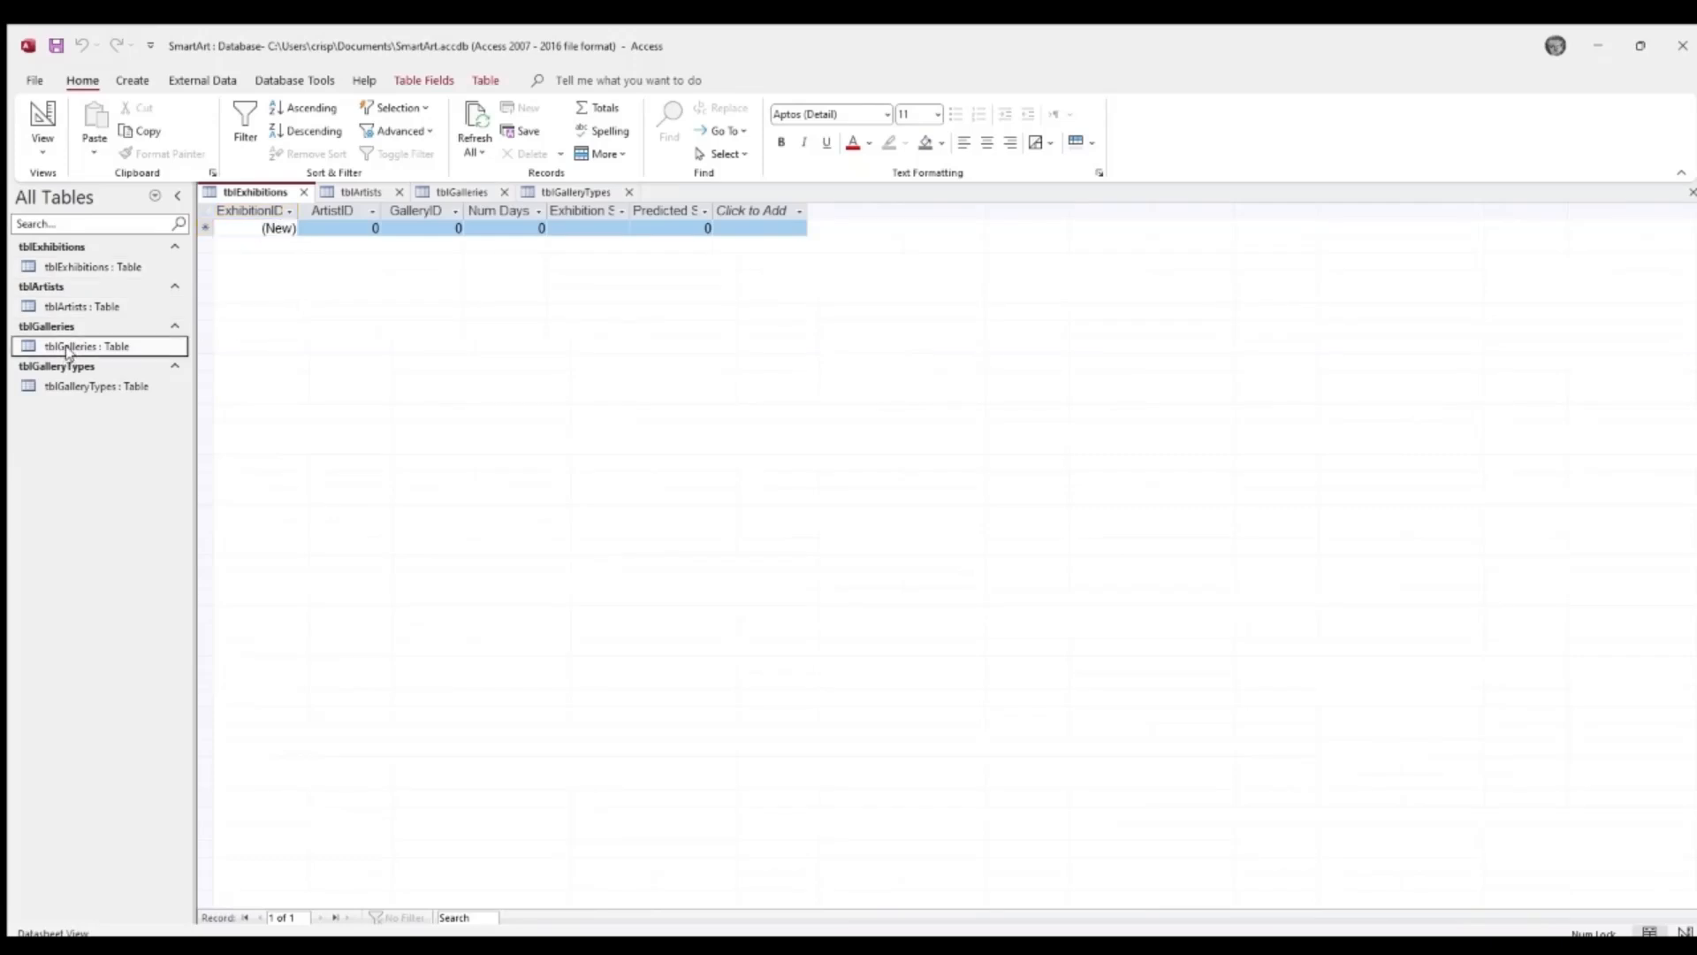
double_click(79, 389)
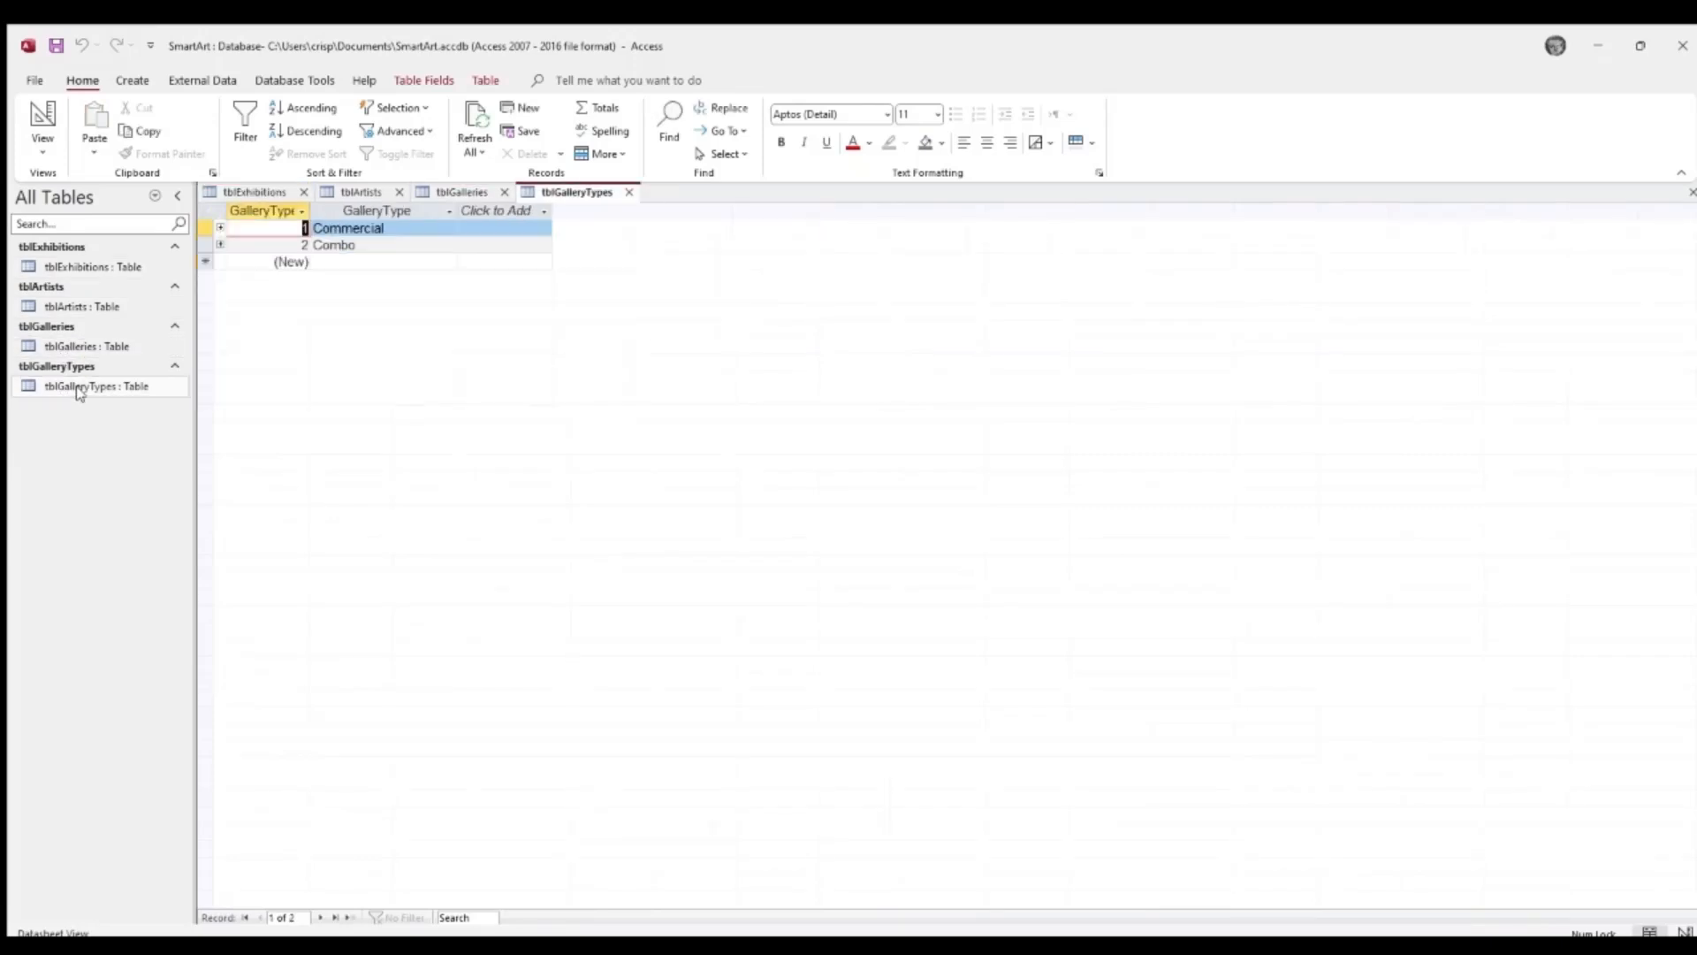
double_click(84, 306)
double_click(112, 266)
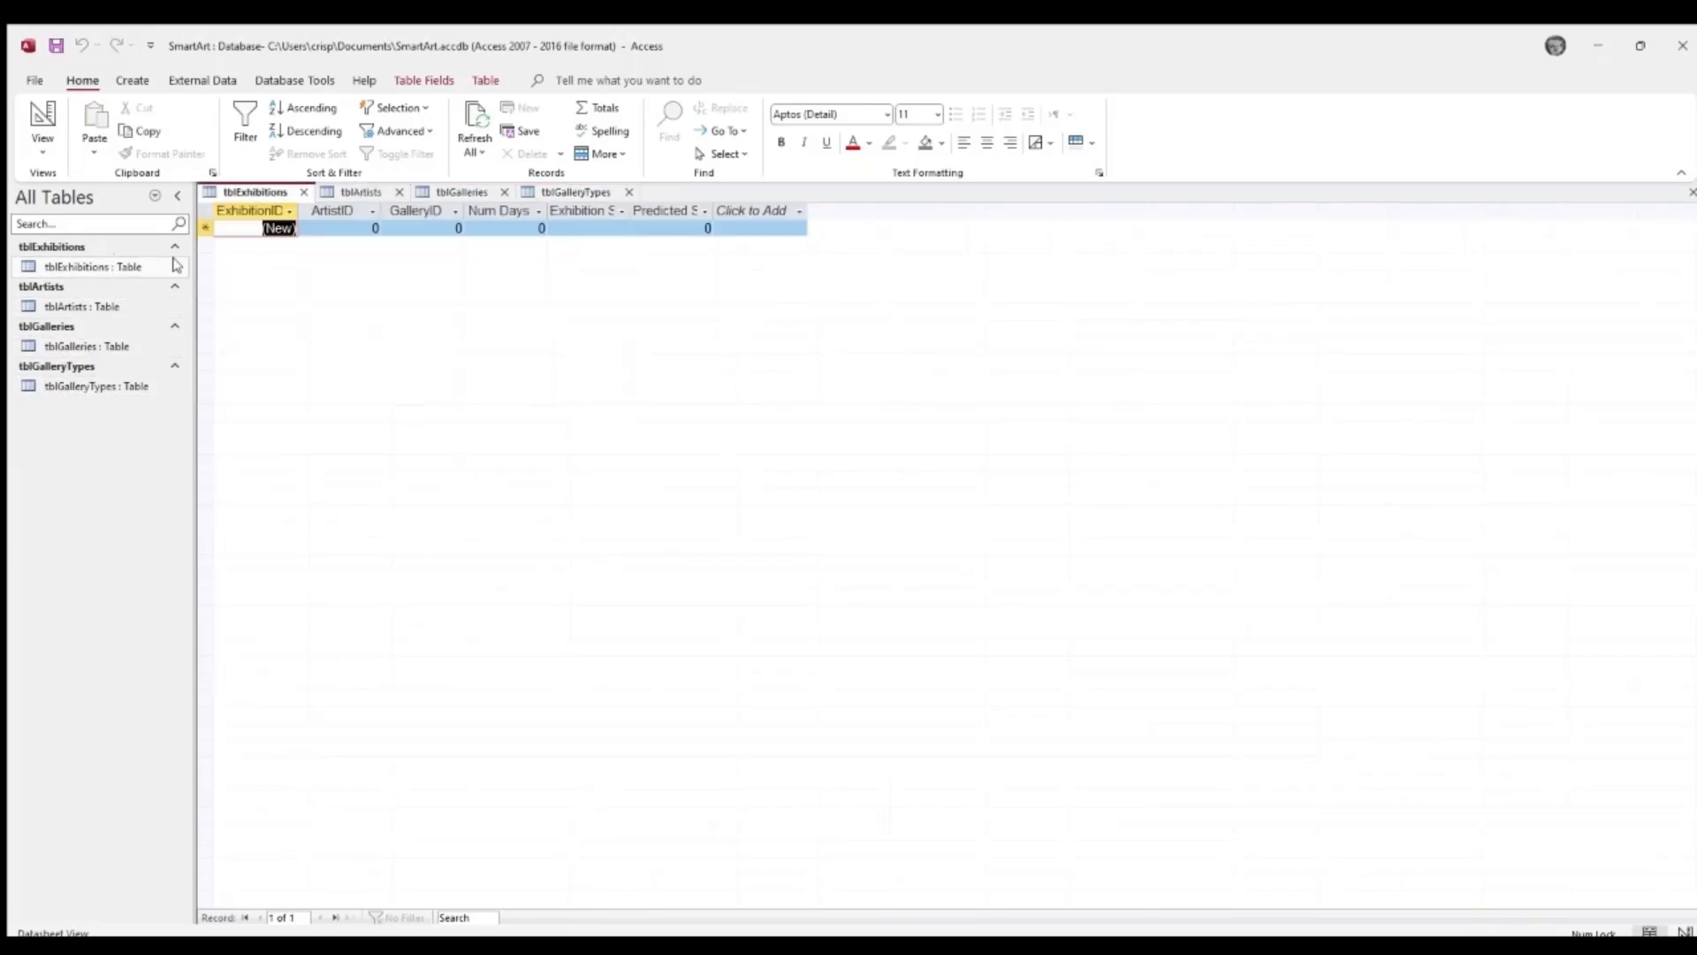
- Show the database relationships diagram and move tblExhibitions slightly down and closer to tblGalleries
left_click(298, 80)
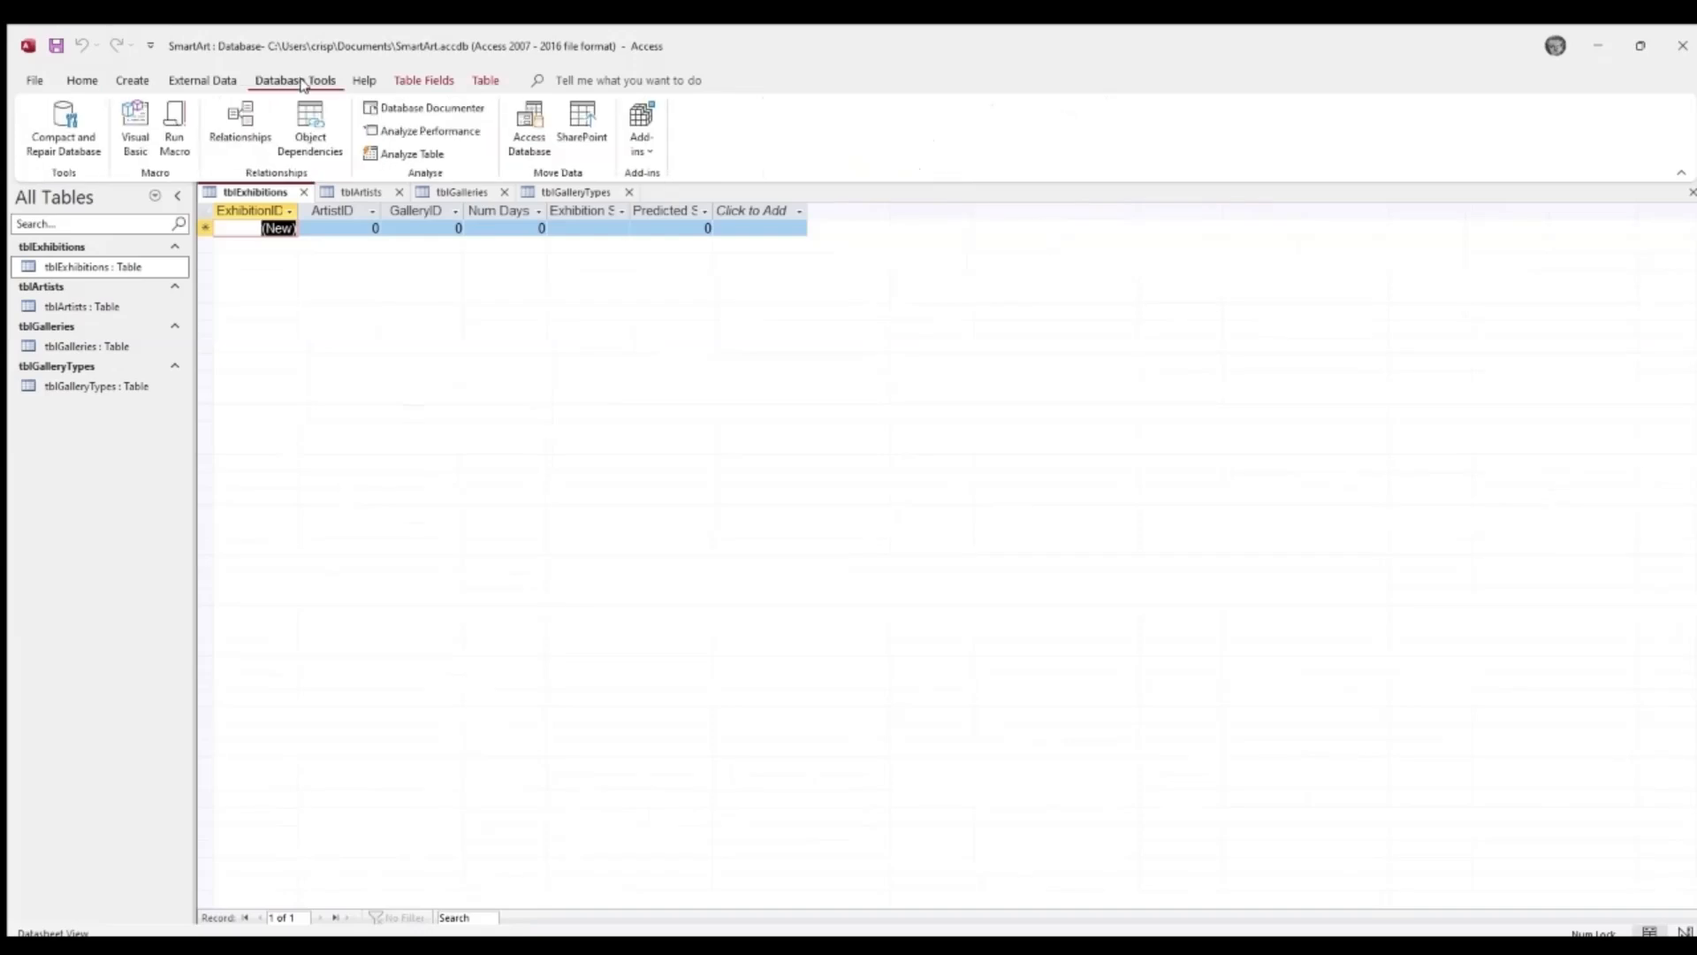
left_click(252, 131)
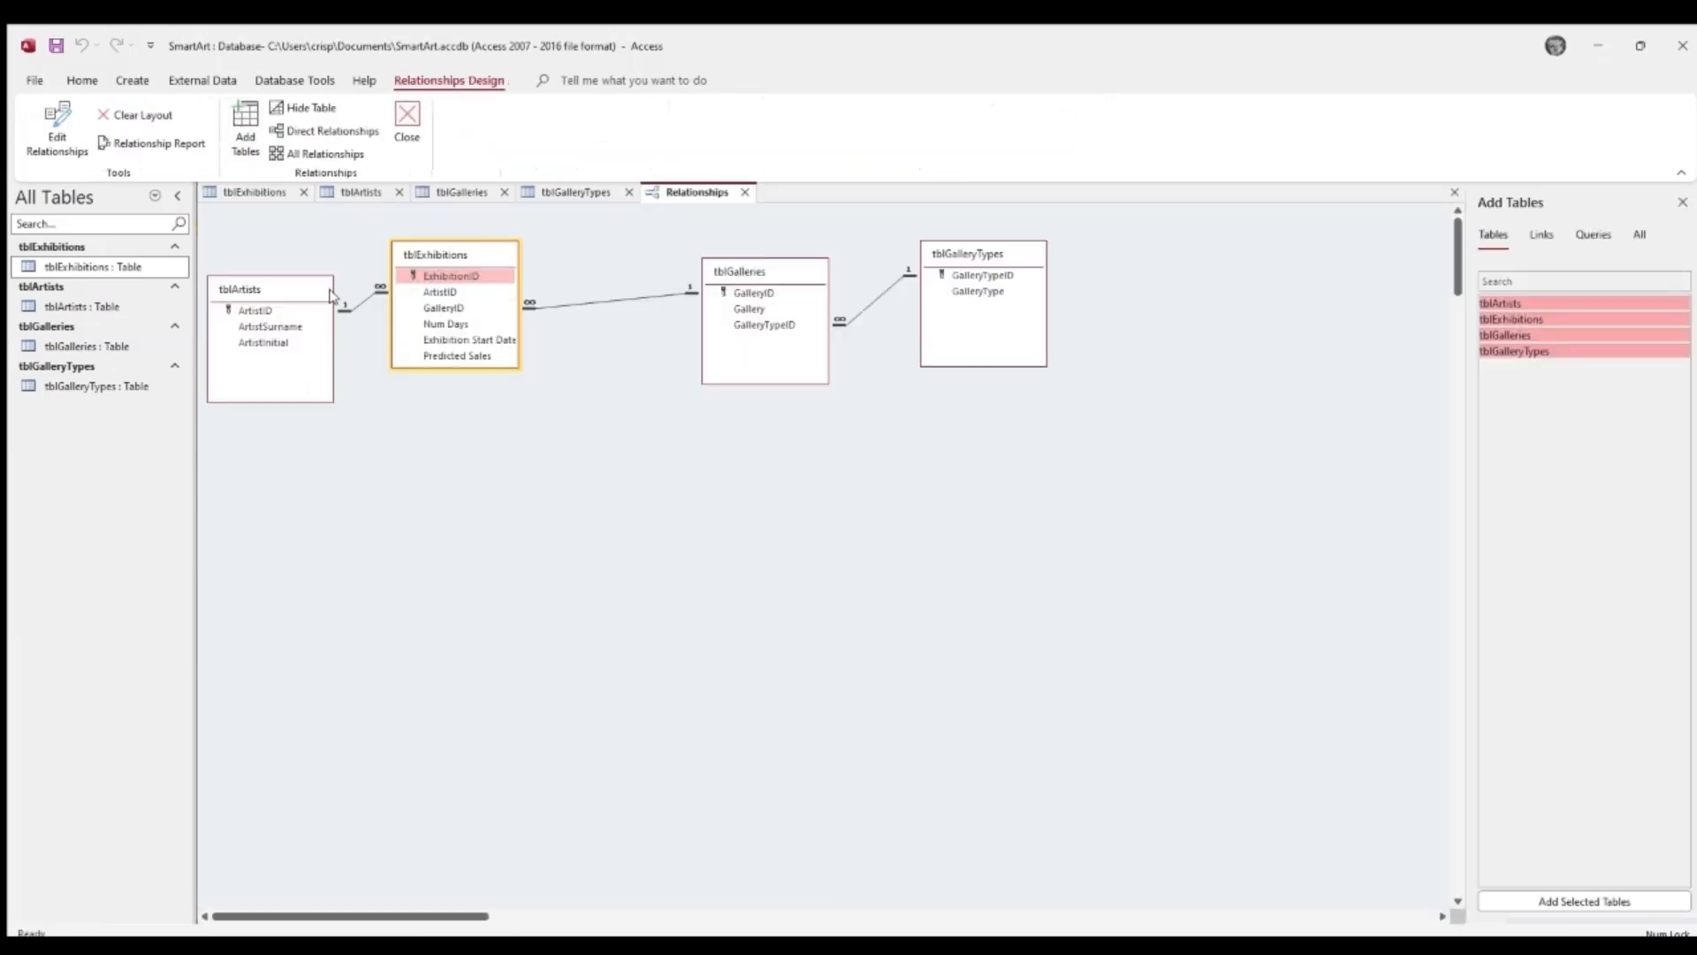
left_click_drag(435, 258, 494, 296)
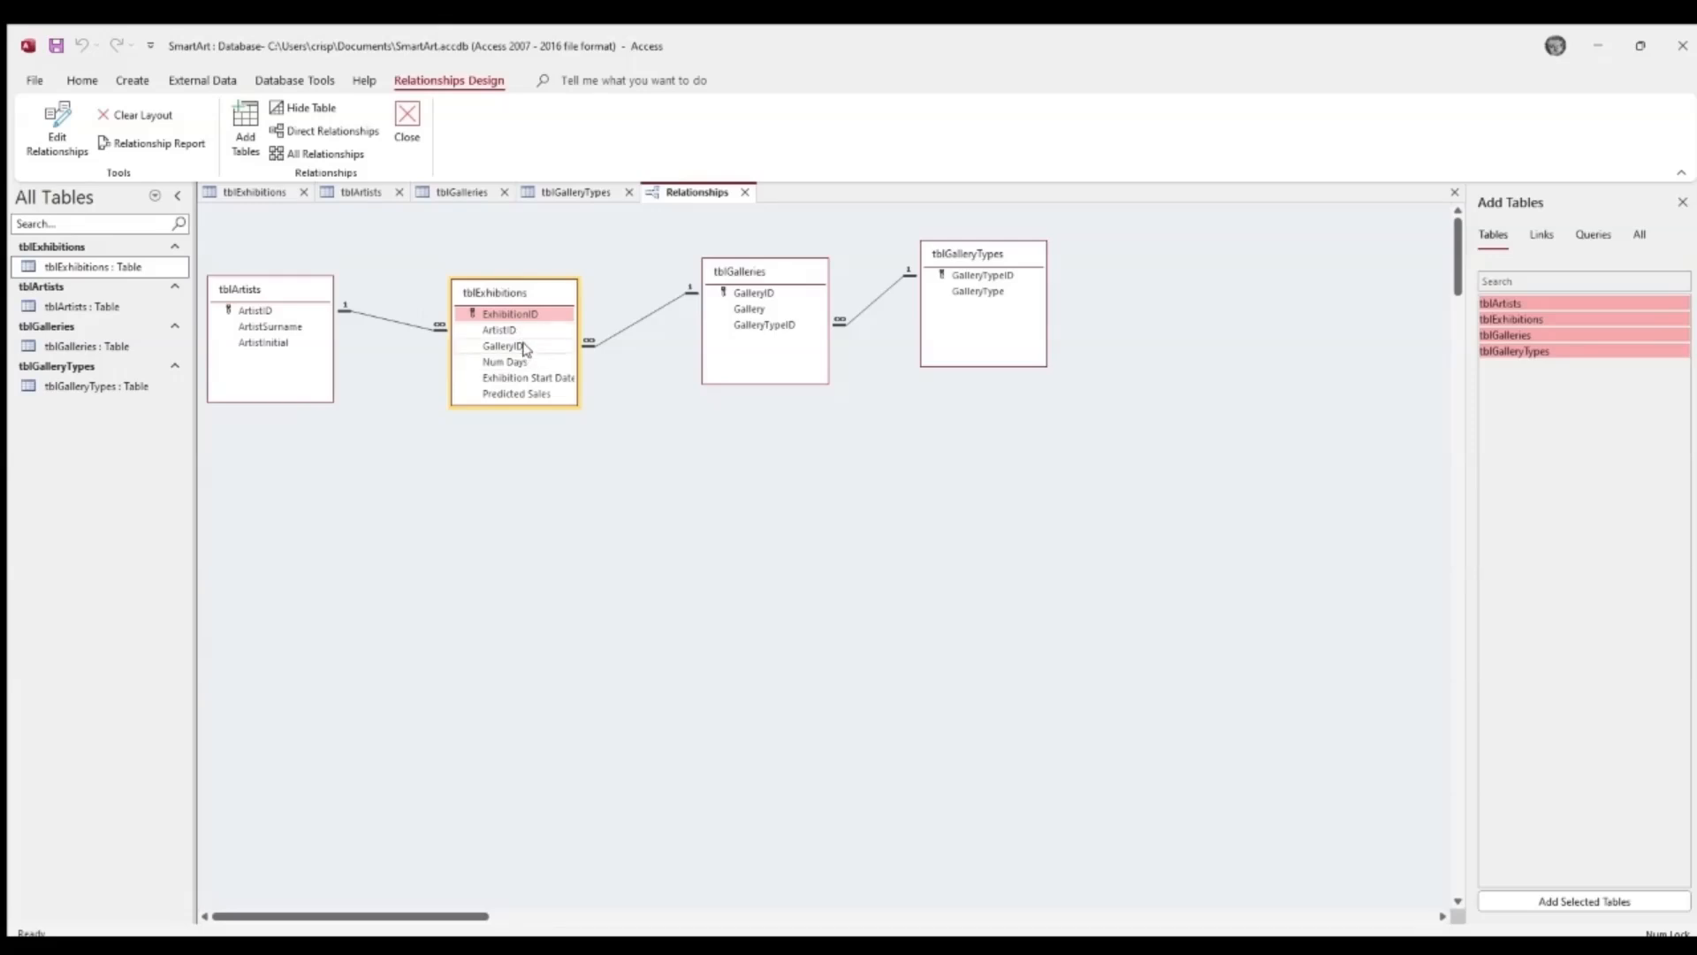
- Examine how the GalleryID field in tblExhibitions is linked to the GalleryID key in tblGalleries
left_click(503, 347)
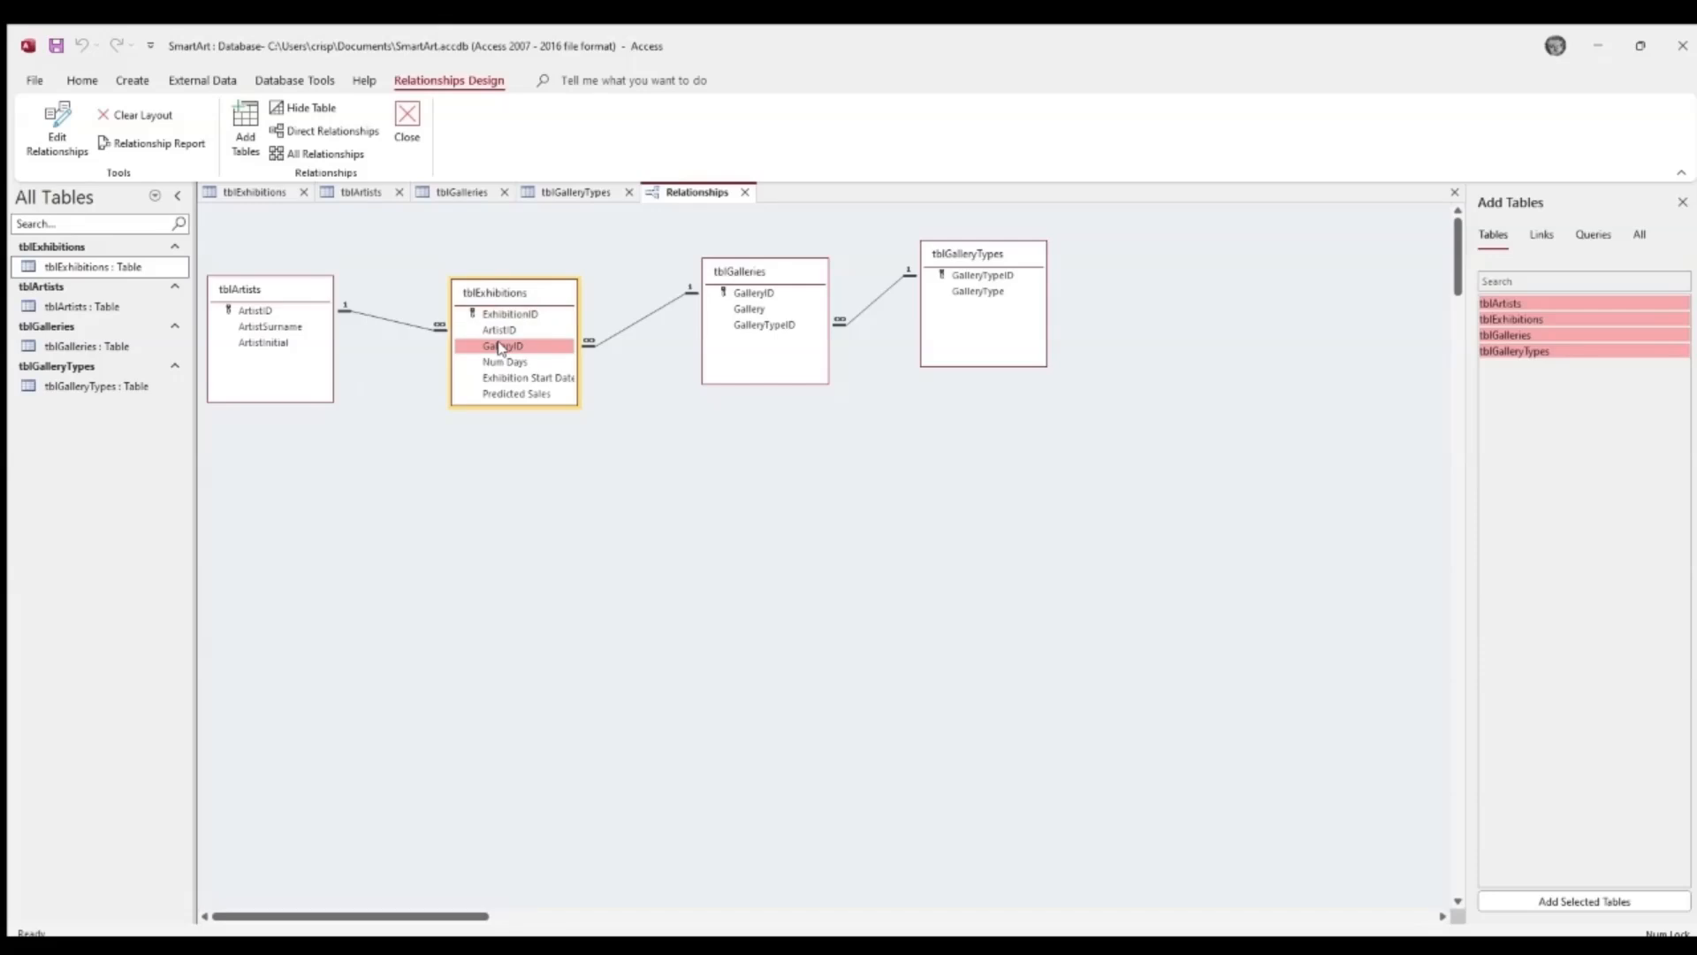
left_click(750, 293)
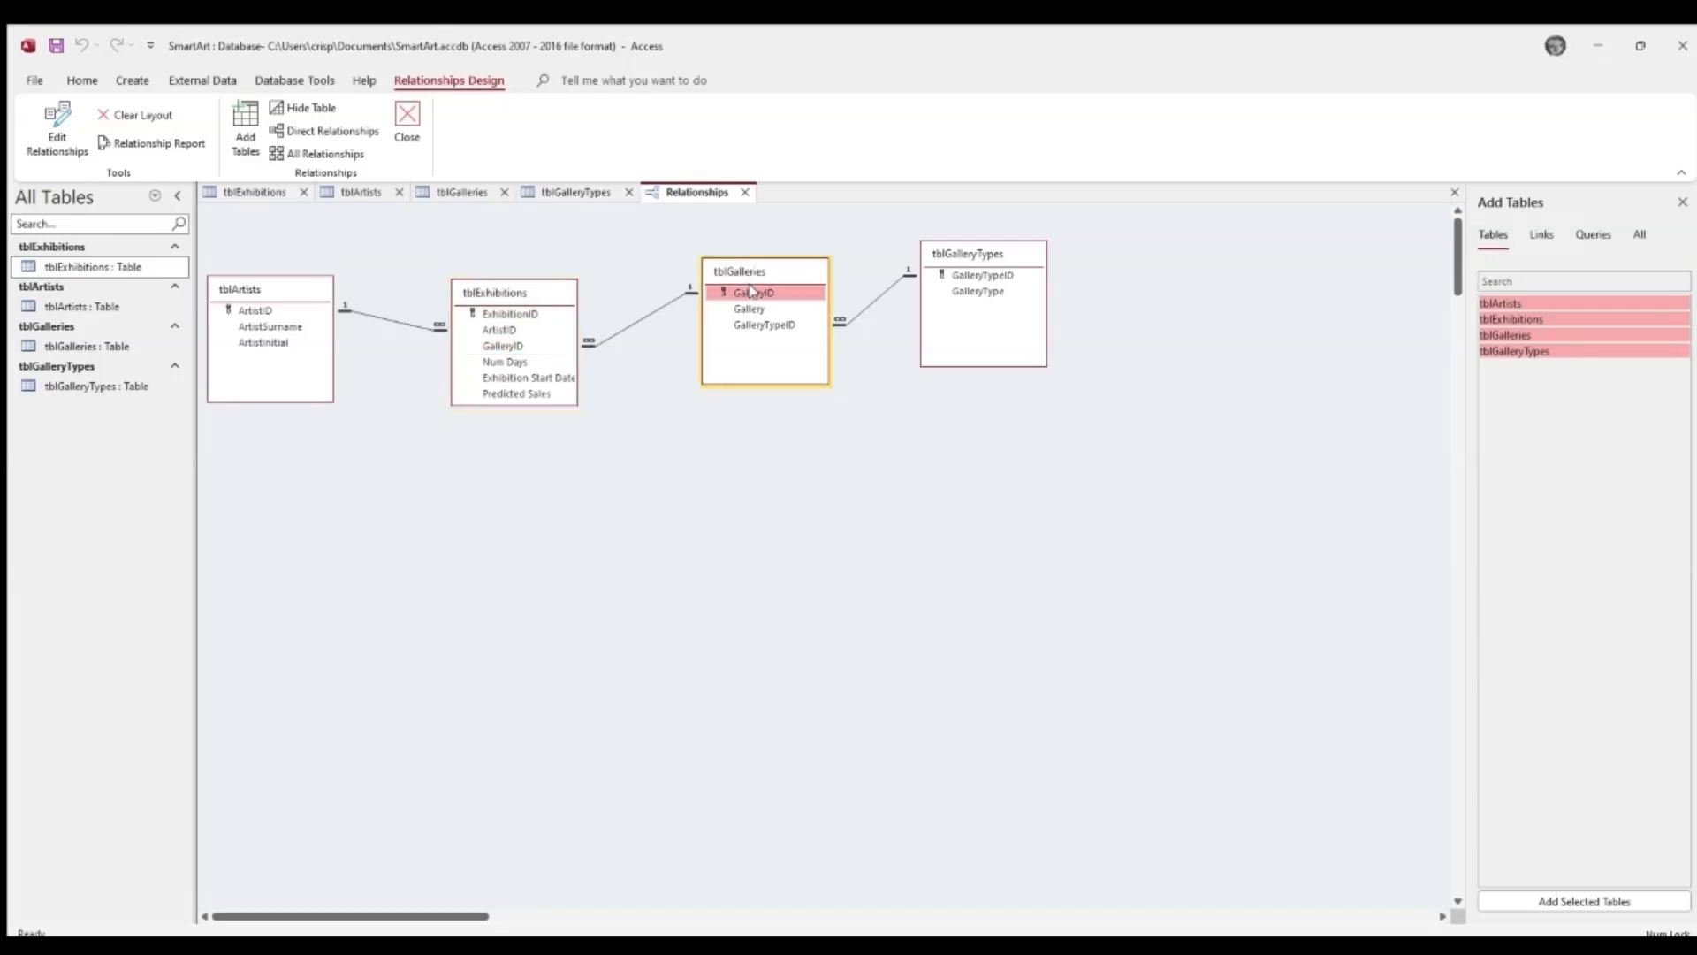
left_click(535, 348)
left_click(766, 293)
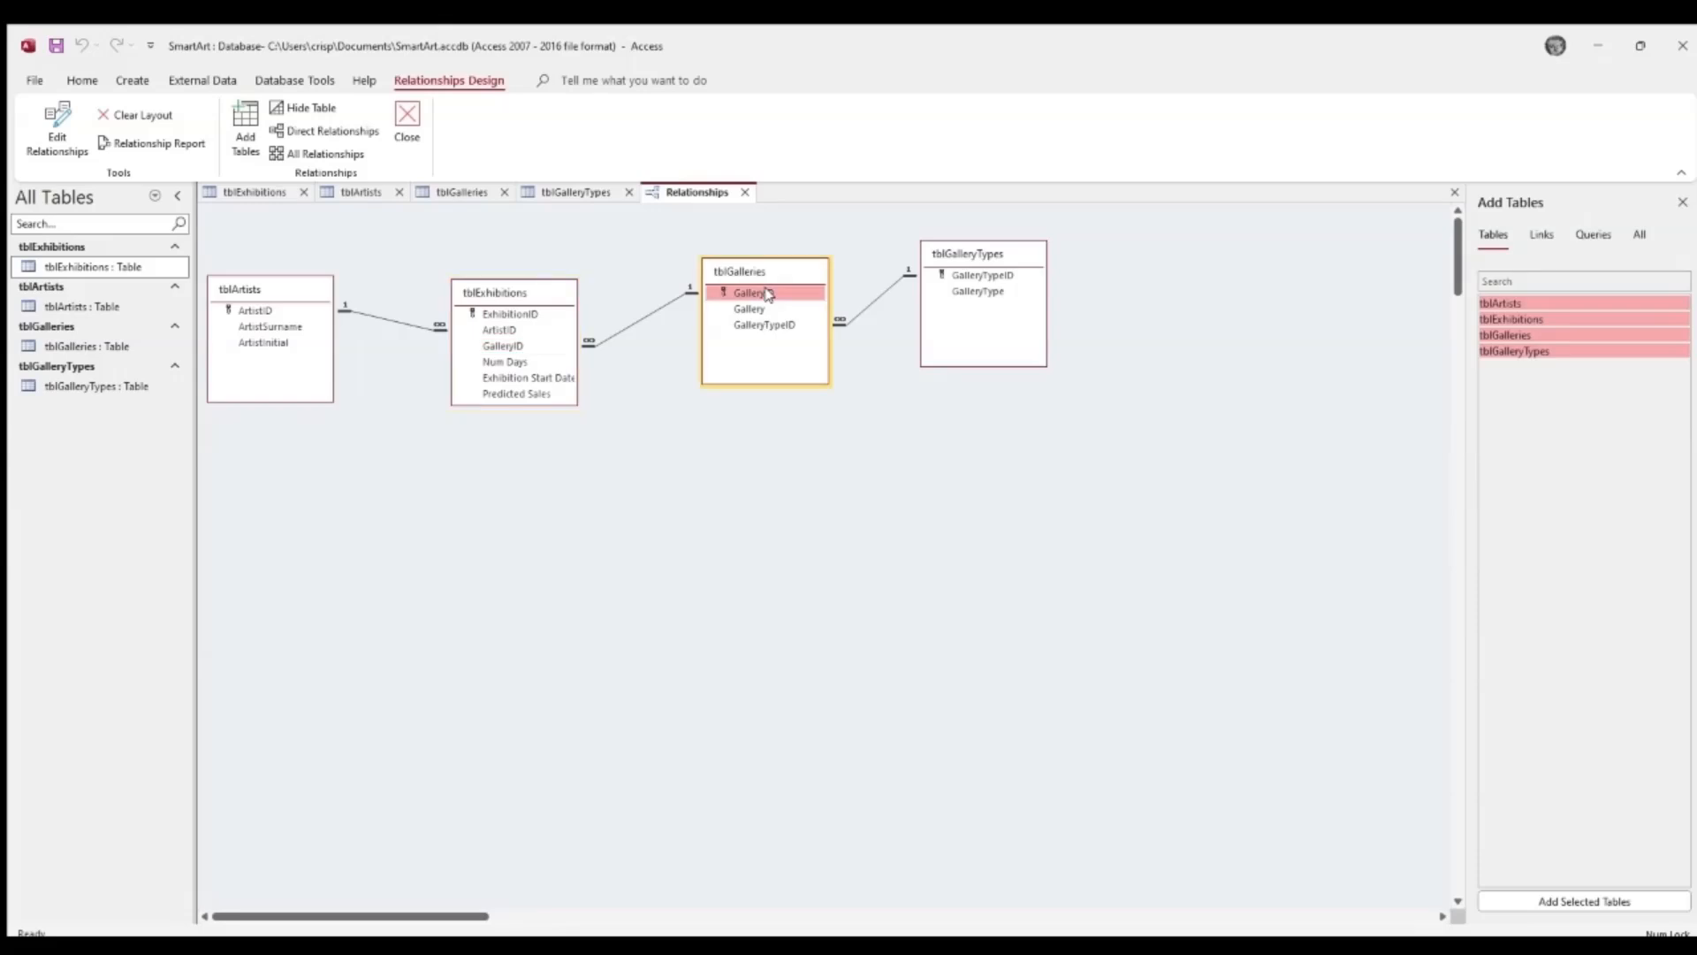
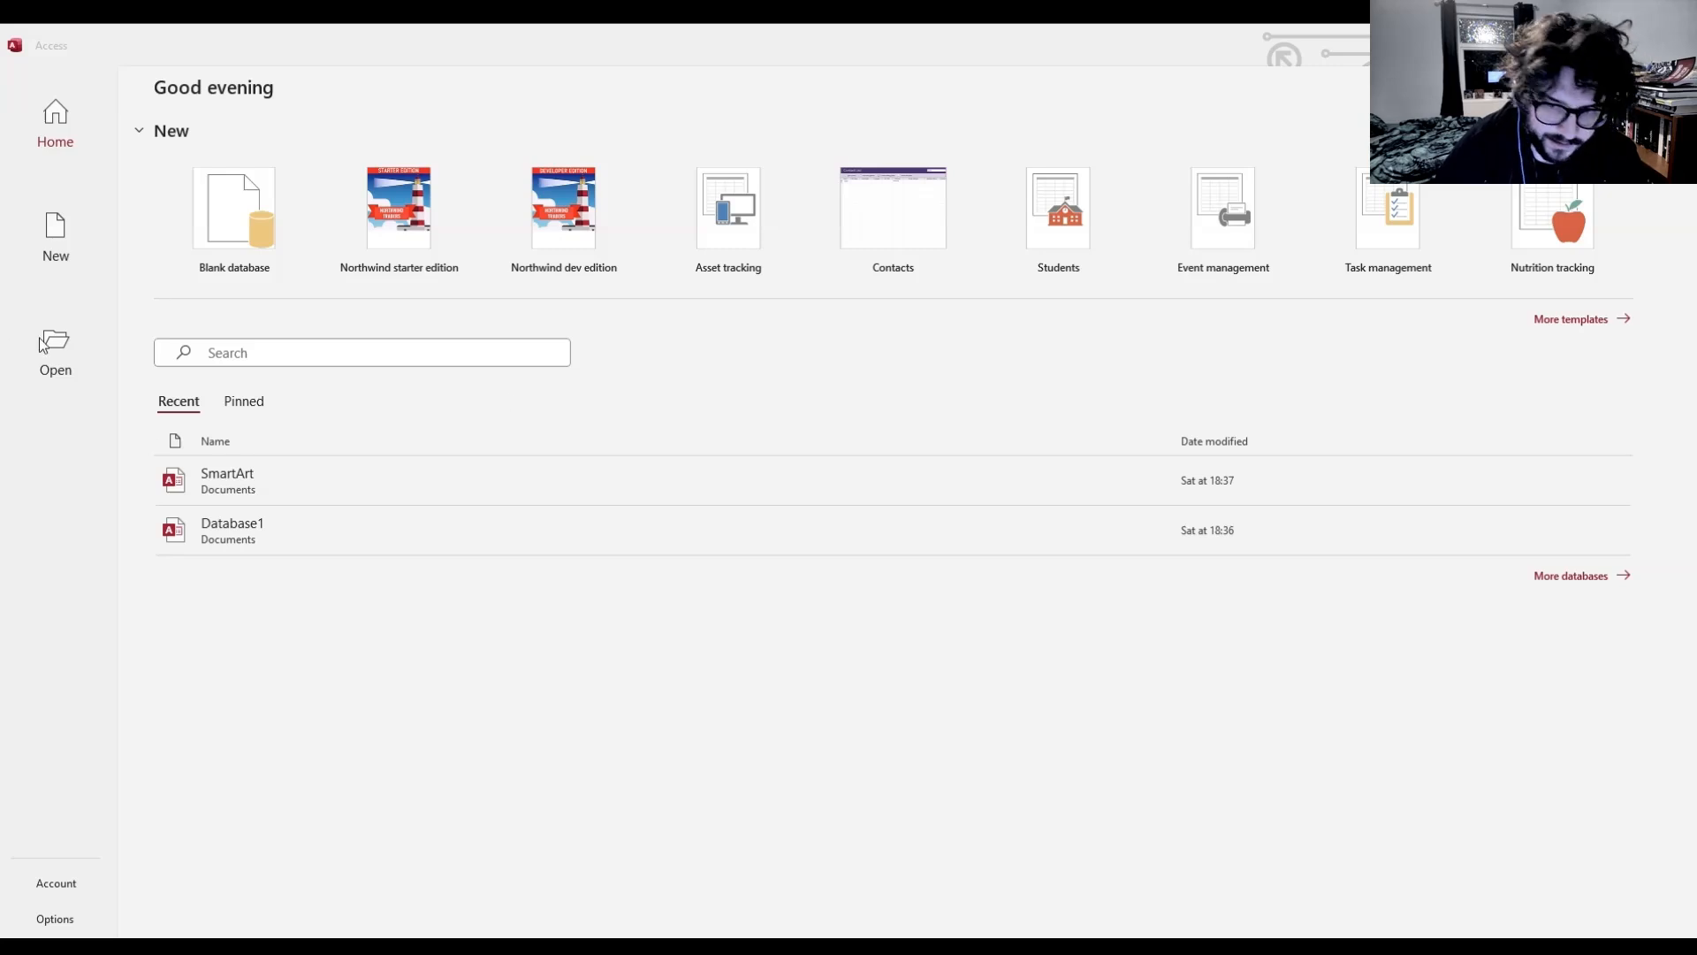
- Open the SmartArt database, display the tblArtists datasheet and select its ArtistSurname column
left_click(212, 478)
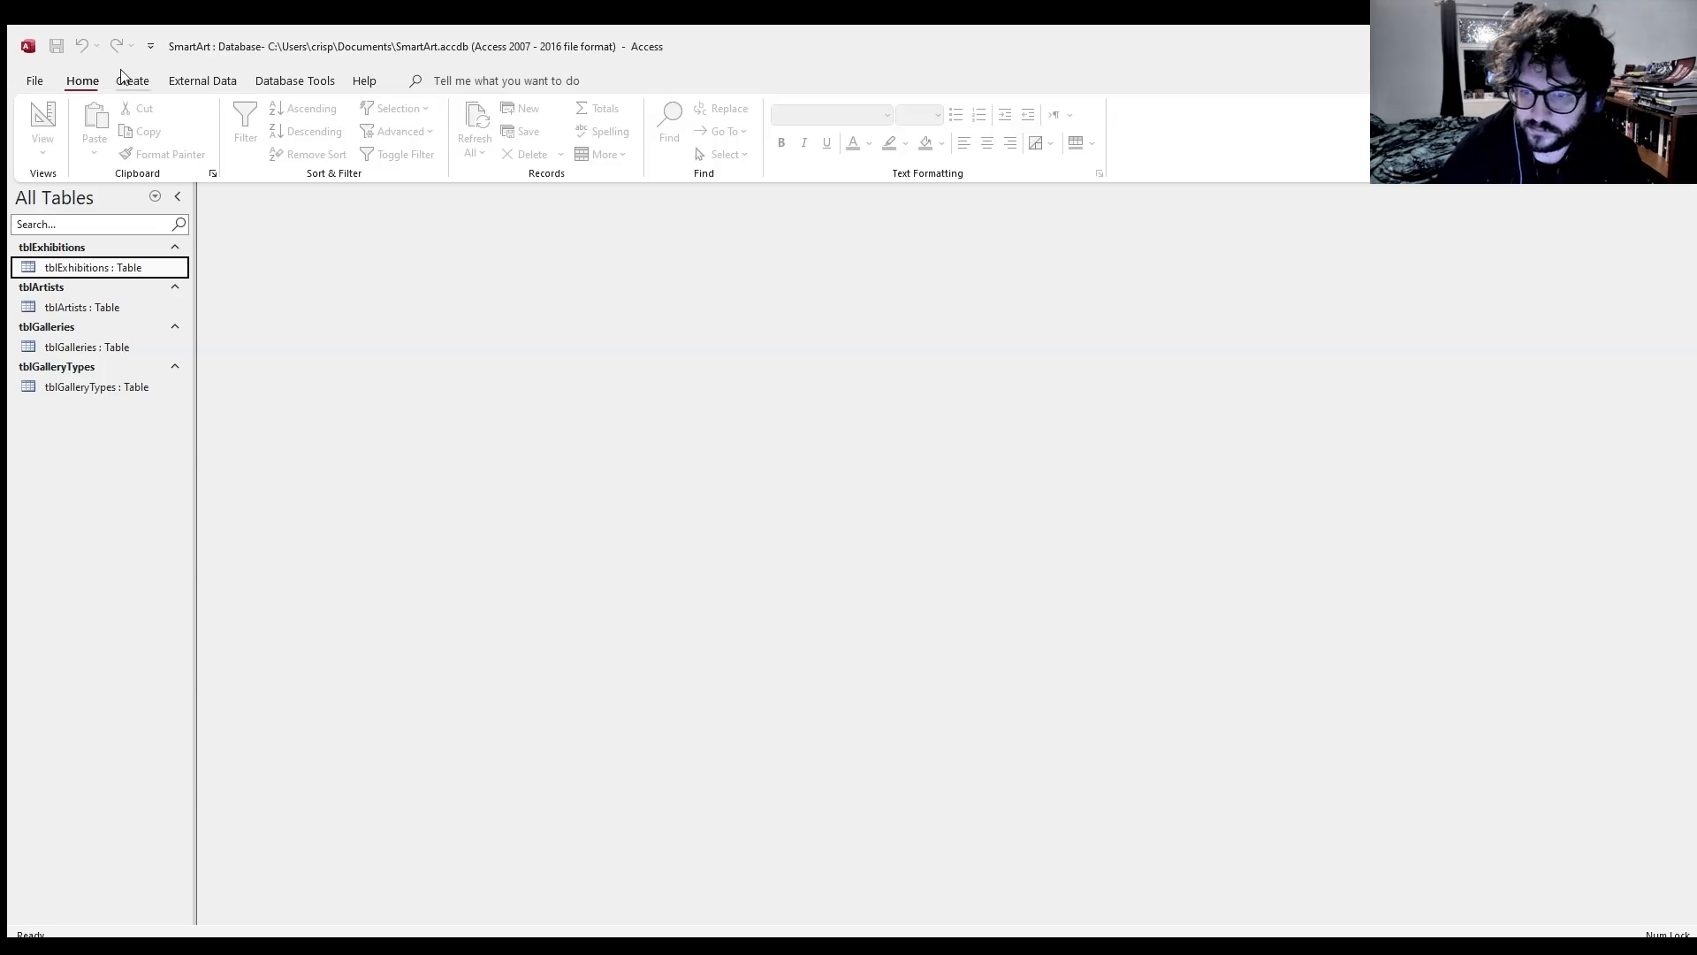
left_click(94, 310)
double_click(94, 309)
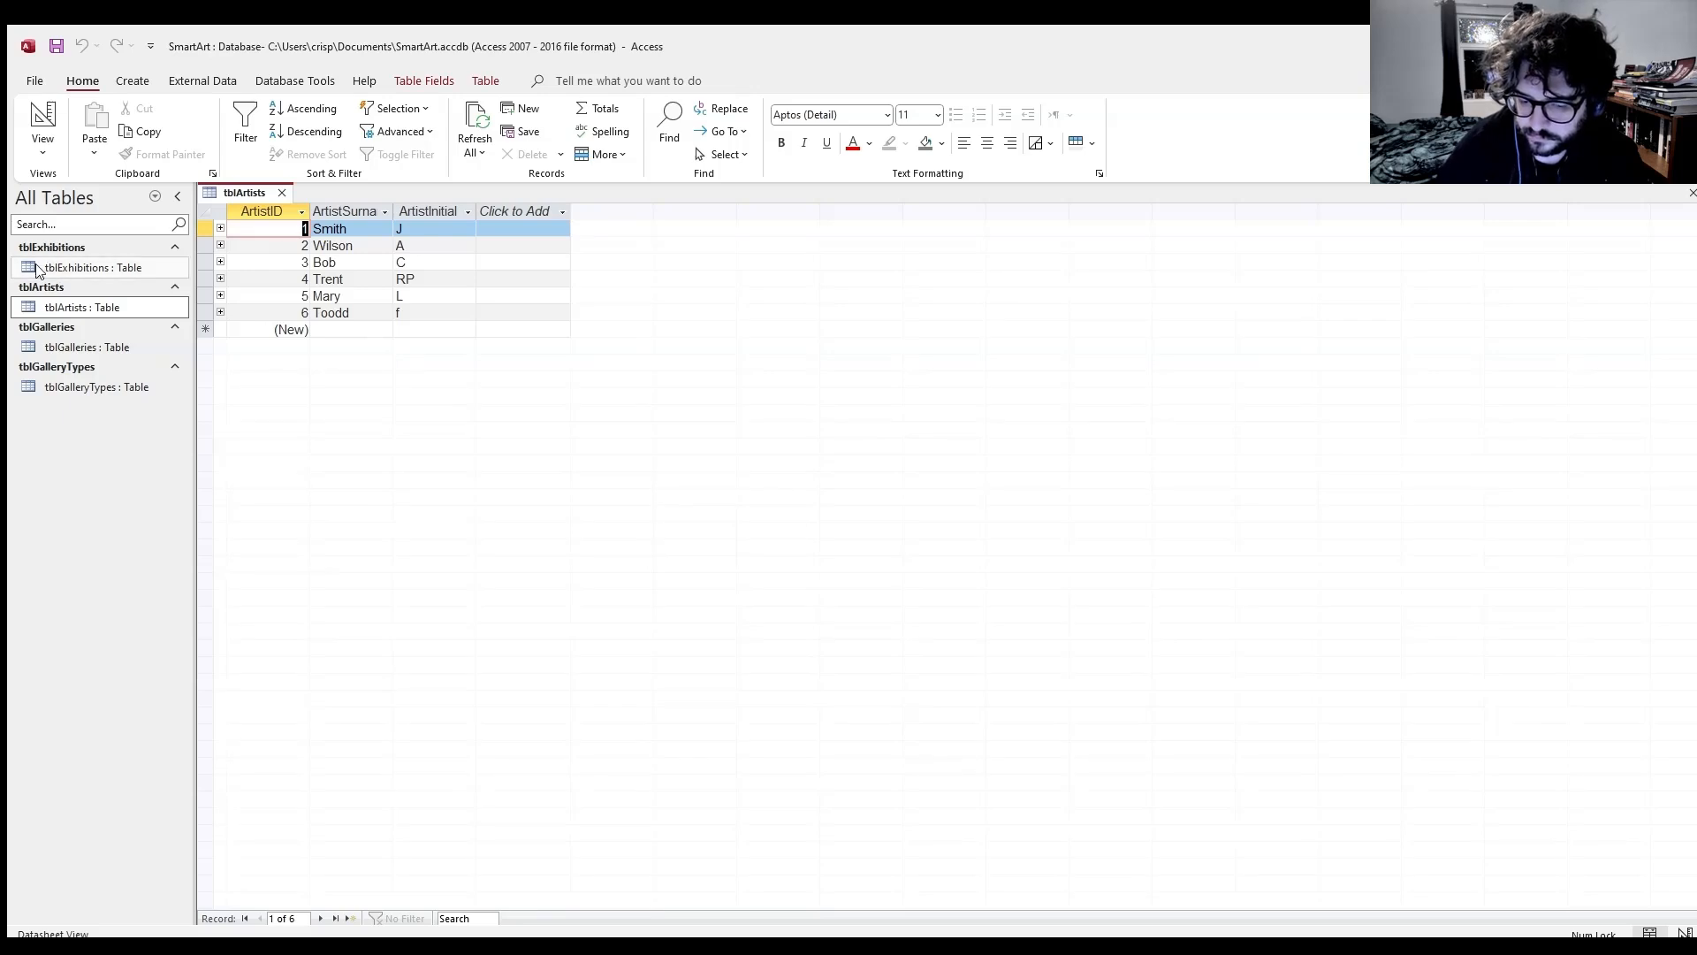
left_click(342, 231)
left_click(340, 204)
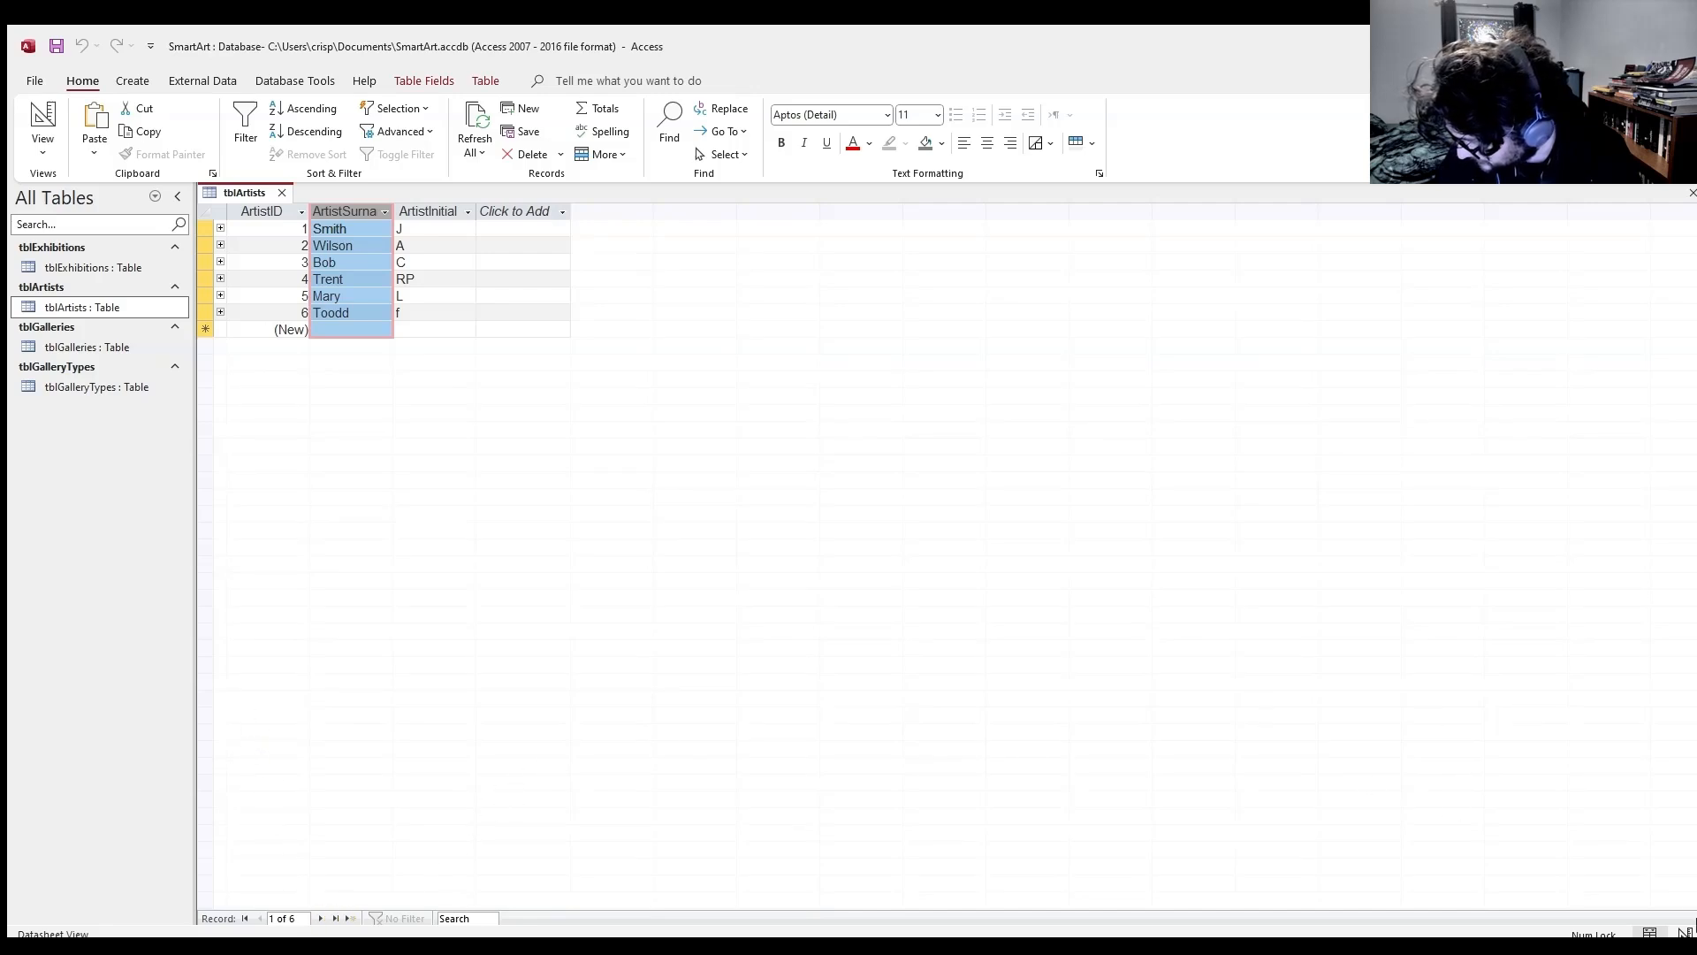
- Compare tblArtists in Design View and Datasheet View
left_click(1680, 933)
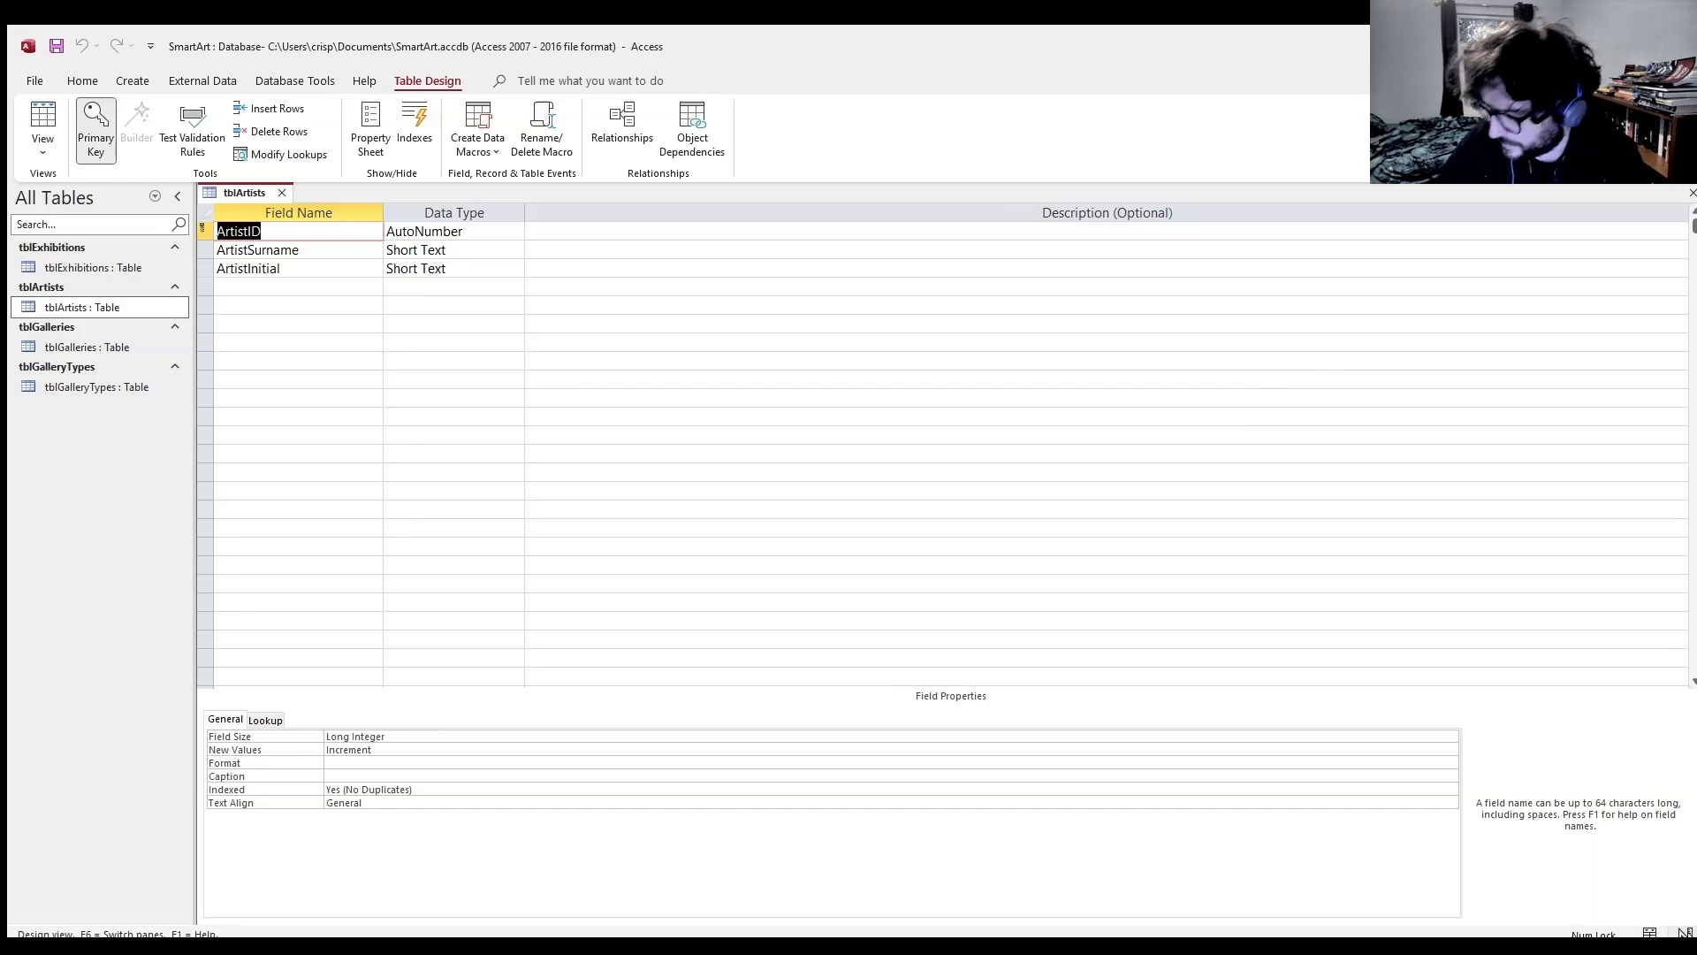
left_click(1651, 934)
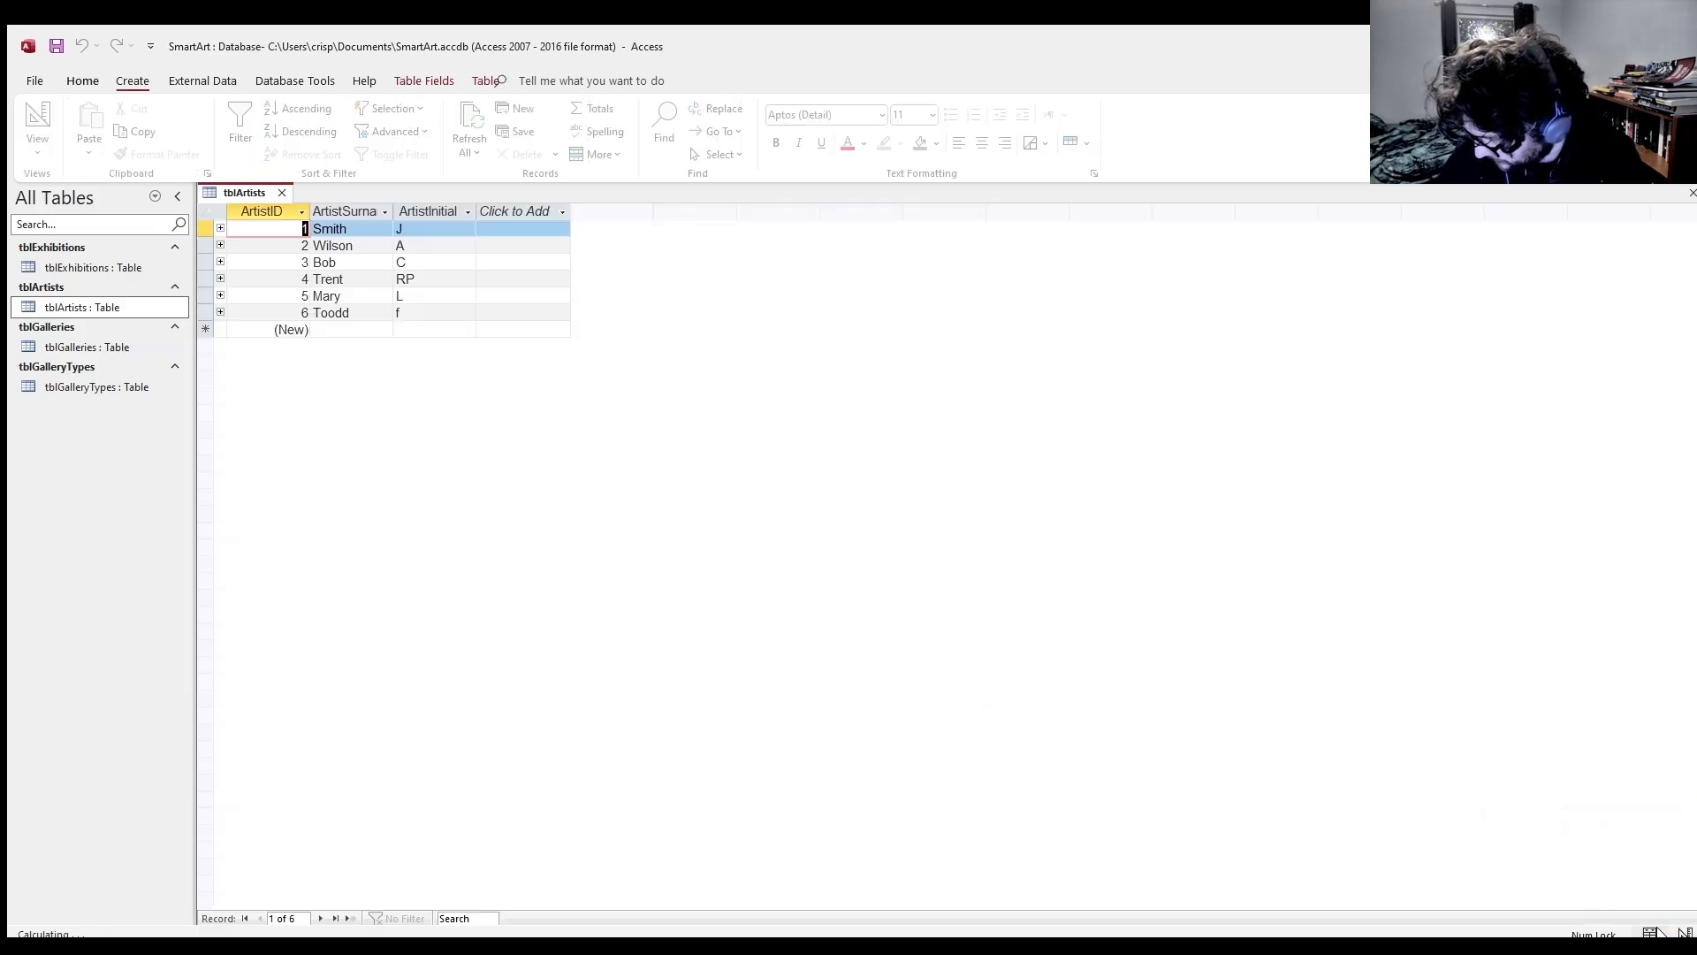
left_click(1684, 934)
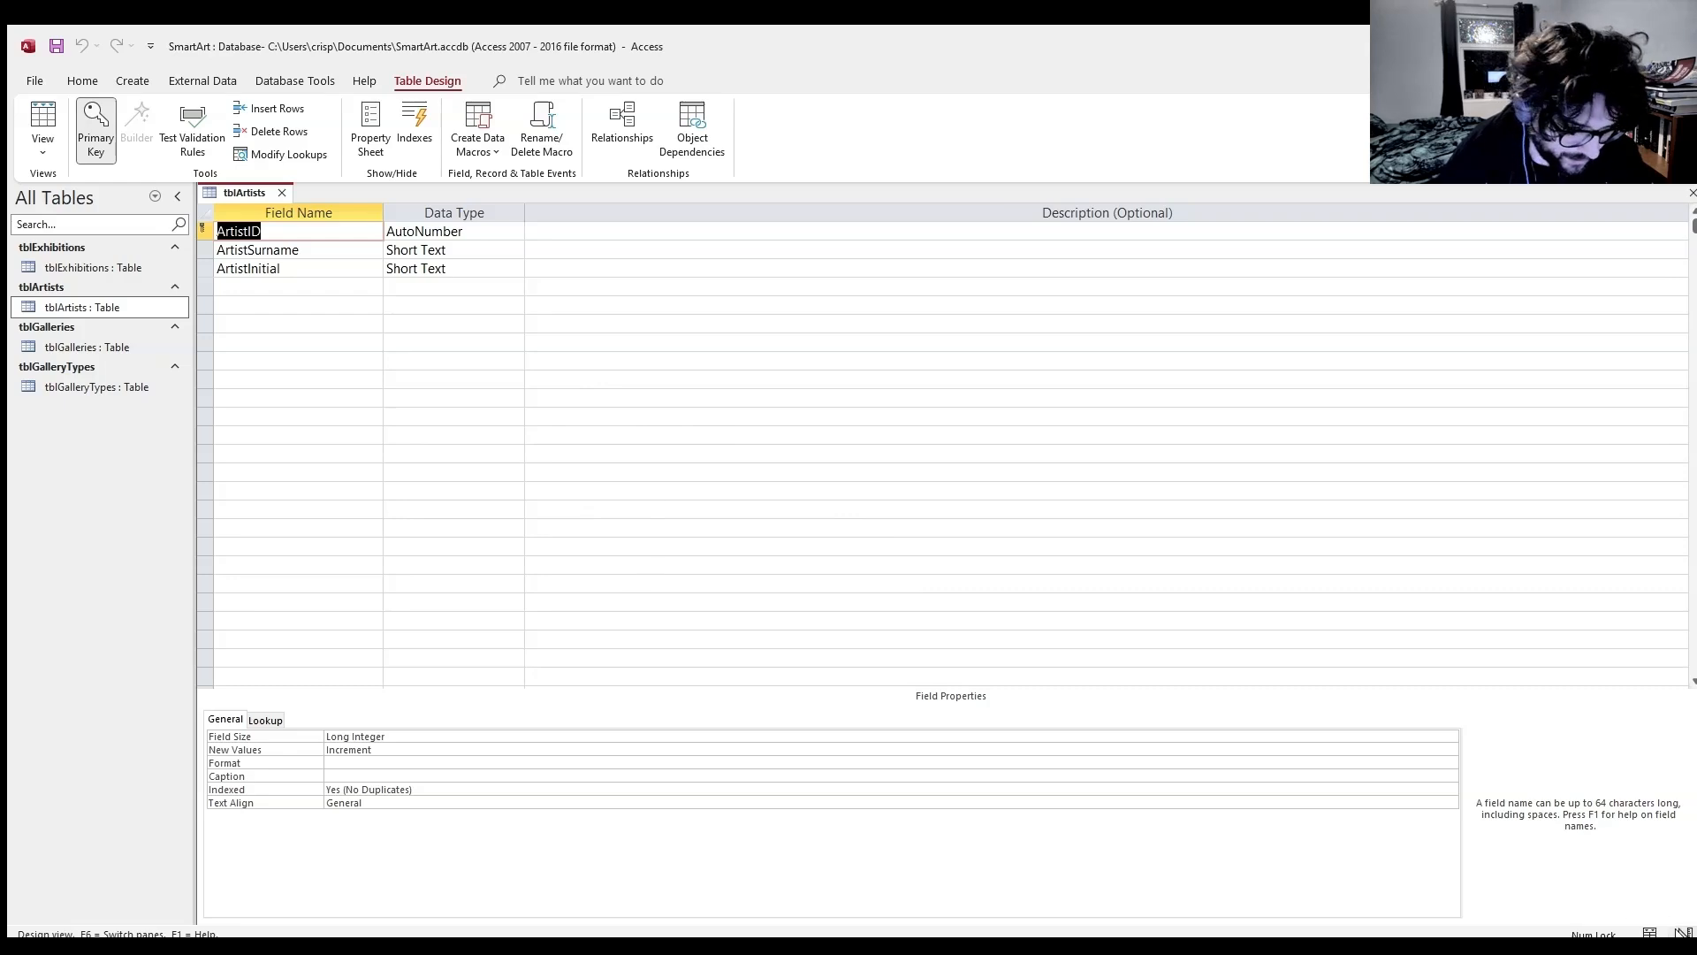
left_click(1650, 933)
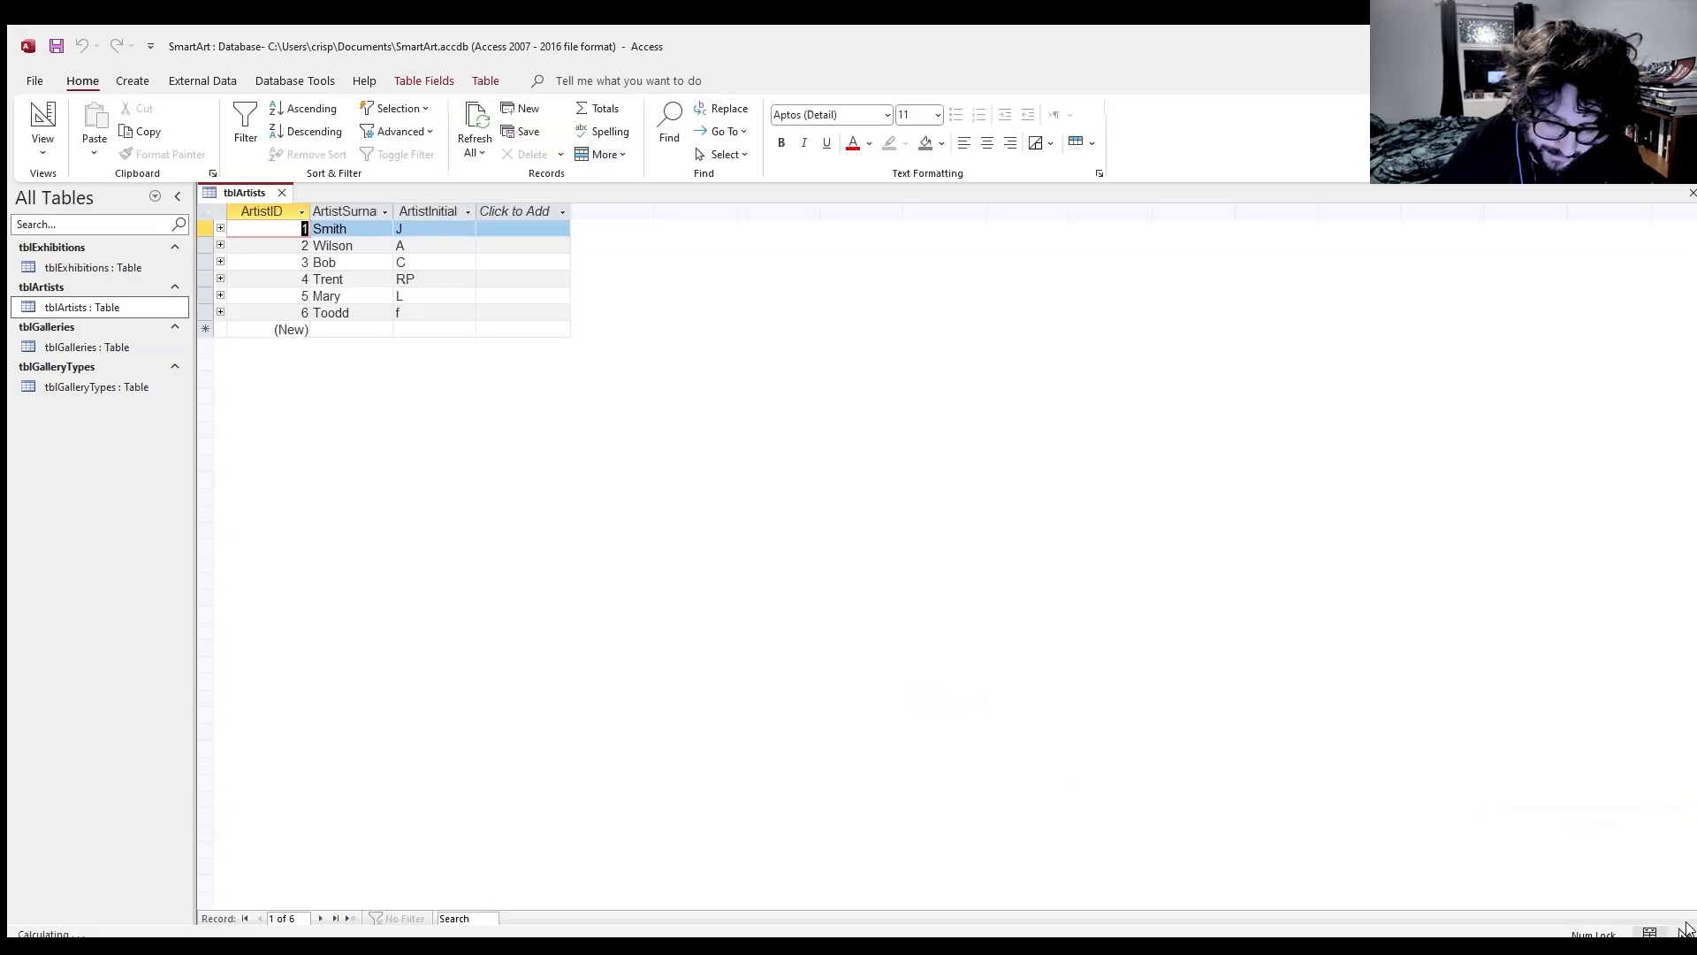
- In the design of tblArtists, set the validation rule of the ArtistSurname field to Is Not Null with the Expression Builder
left_click(1685, 930)
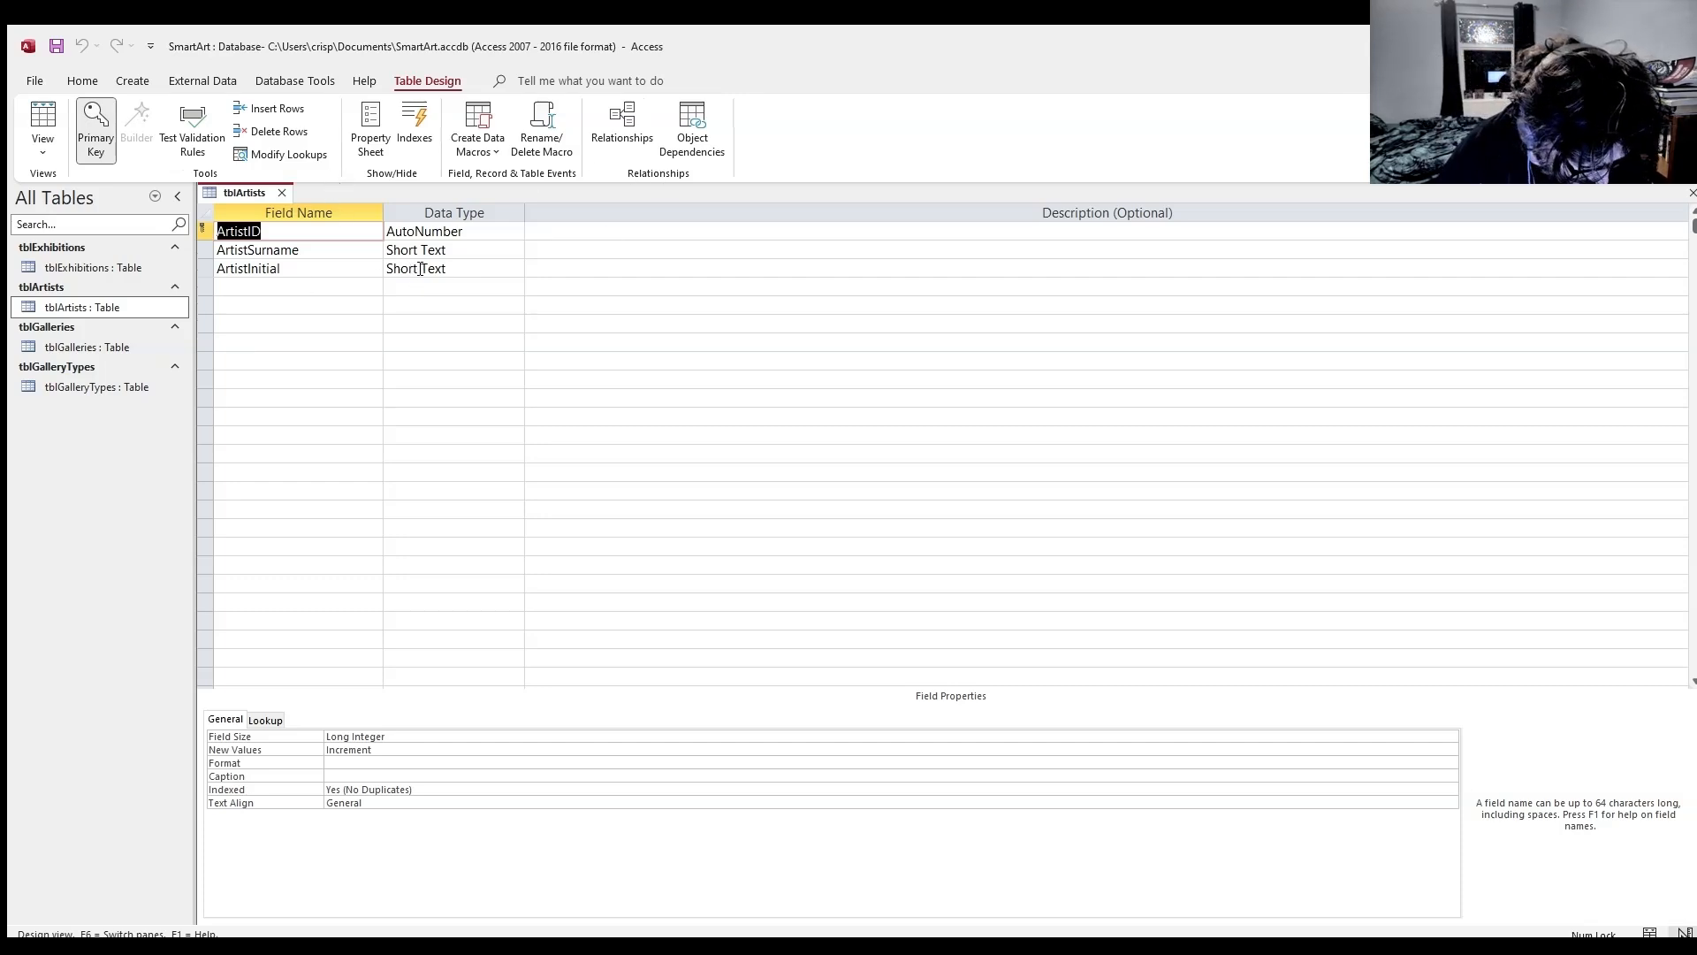
left_click(448, 254)
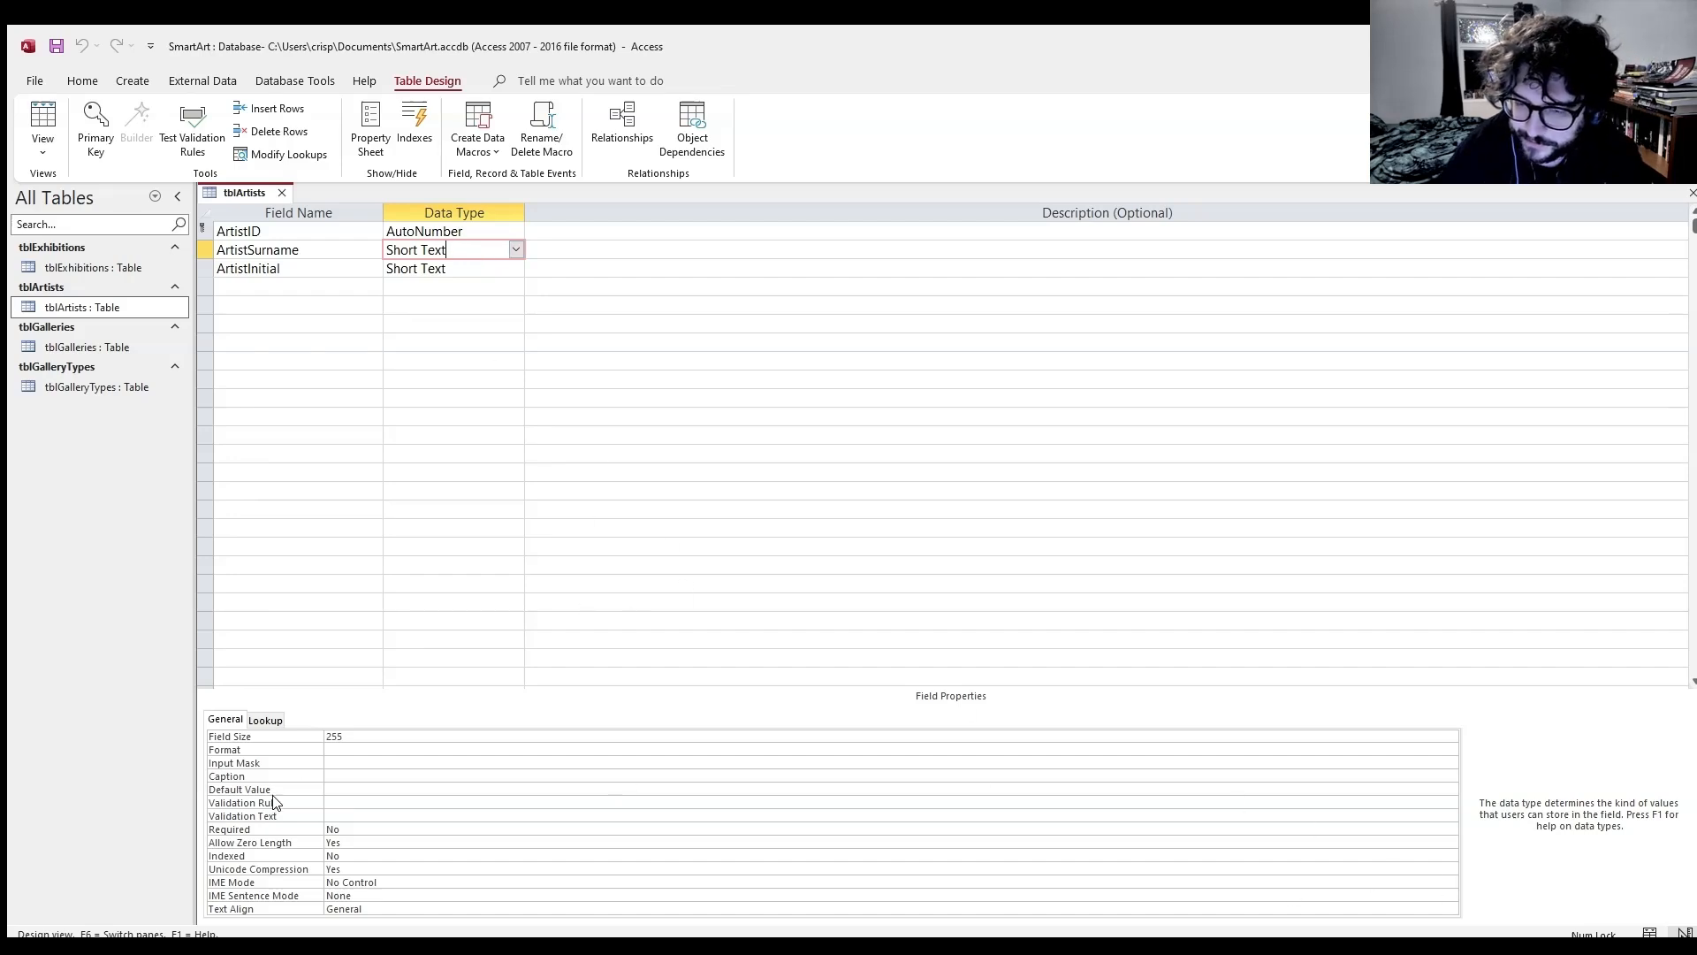
left_click(356, 801)
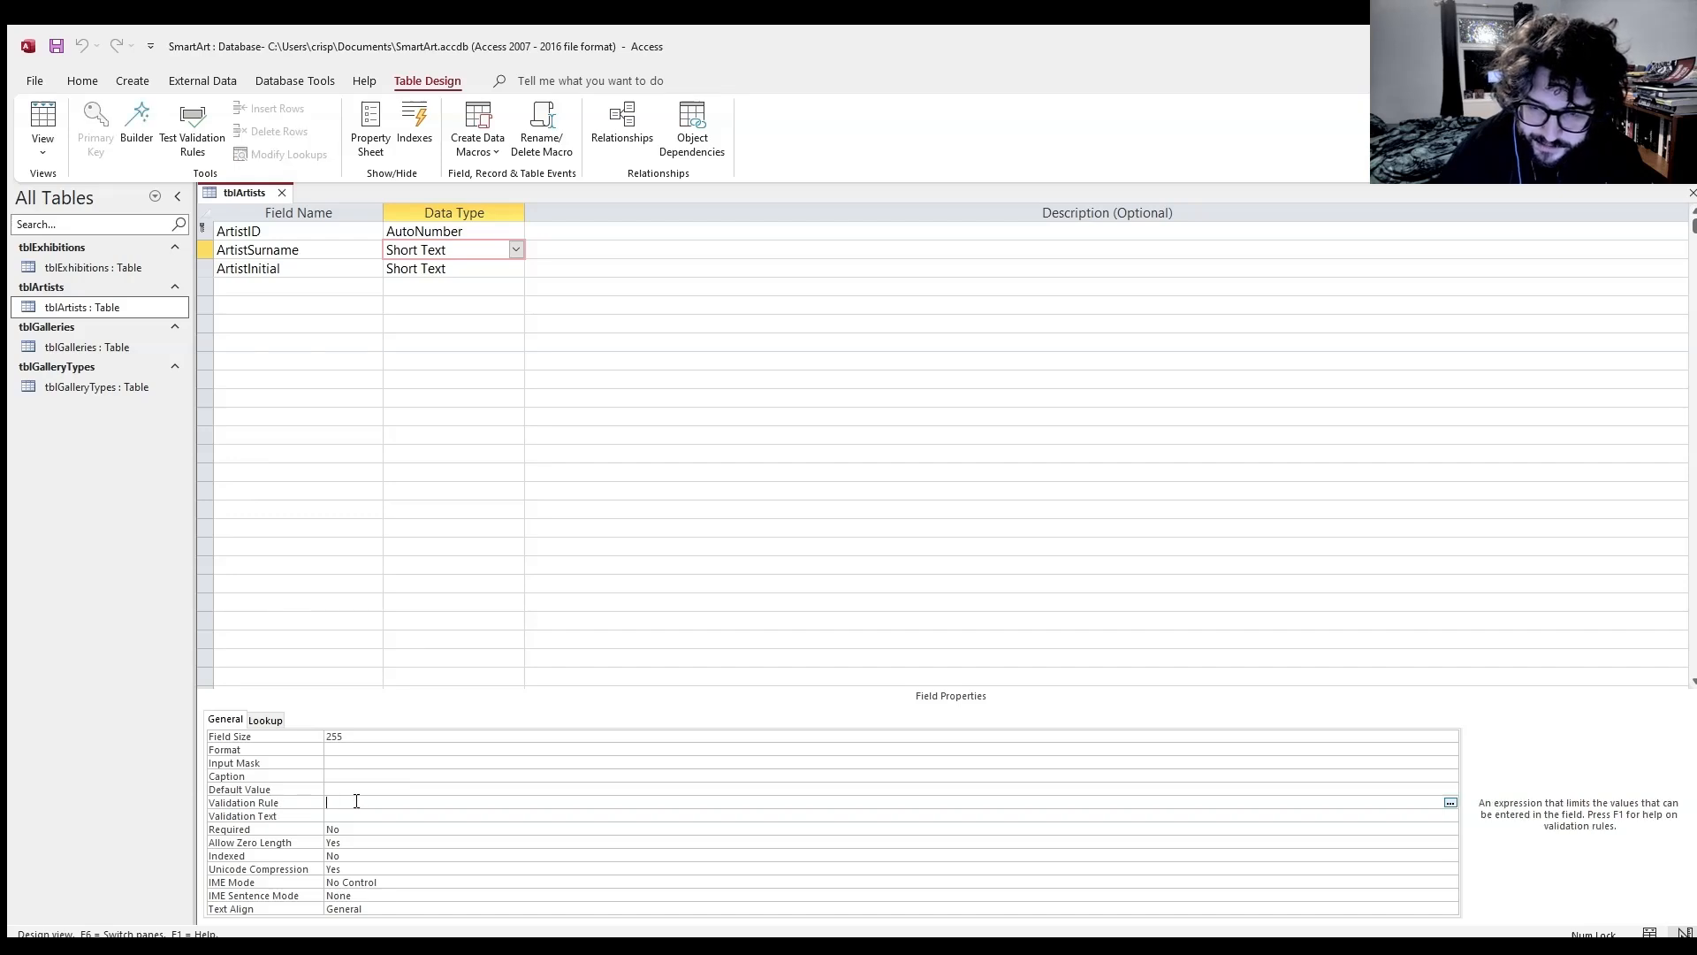
left_click(1450, 802)
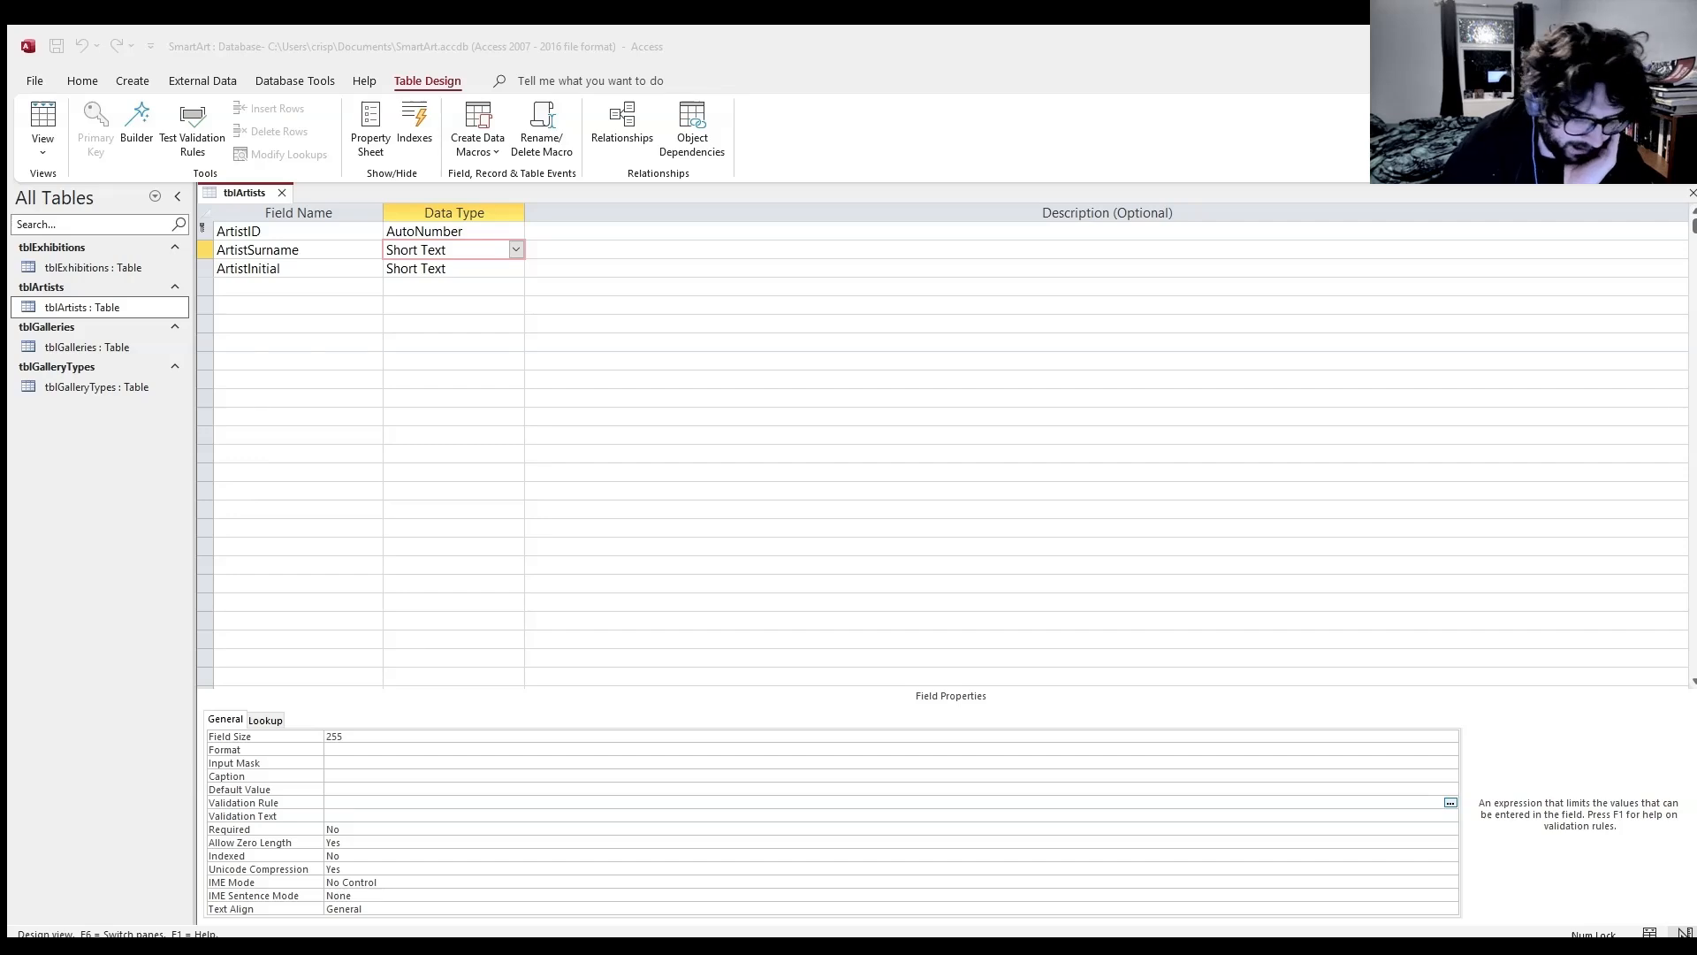
left_click(604, 354)
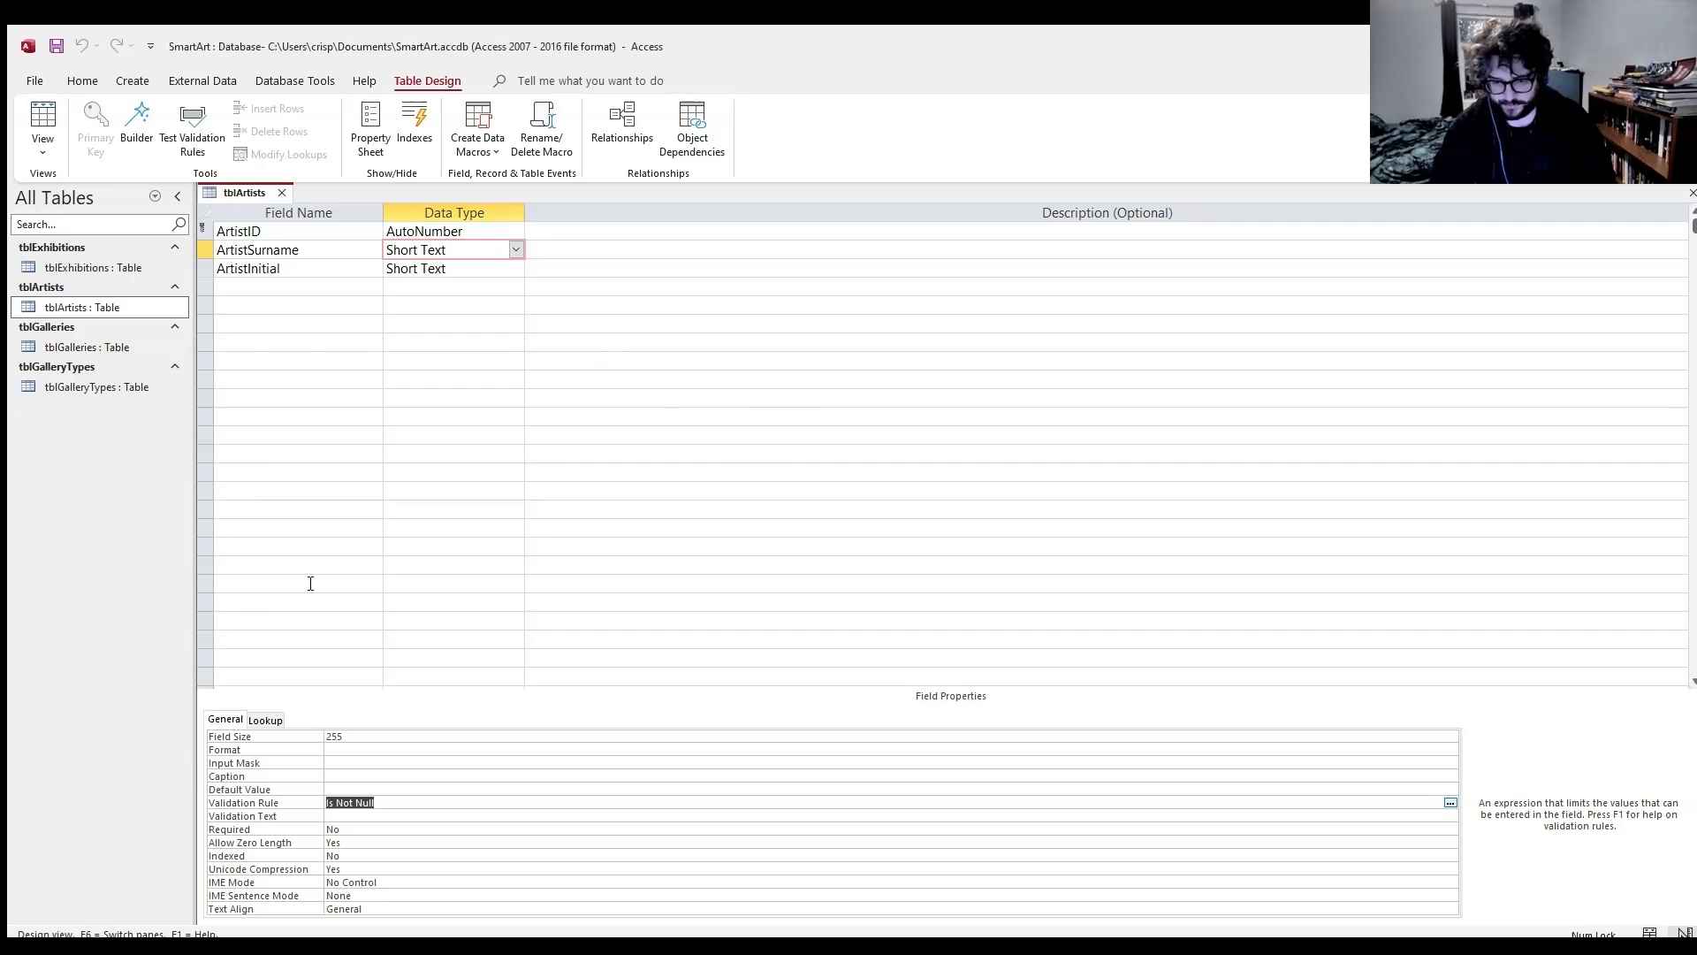
- Set the validation text of the ArtistSurname field in tblArtists to "You must enters the artists surname"
left_click(487, 270)
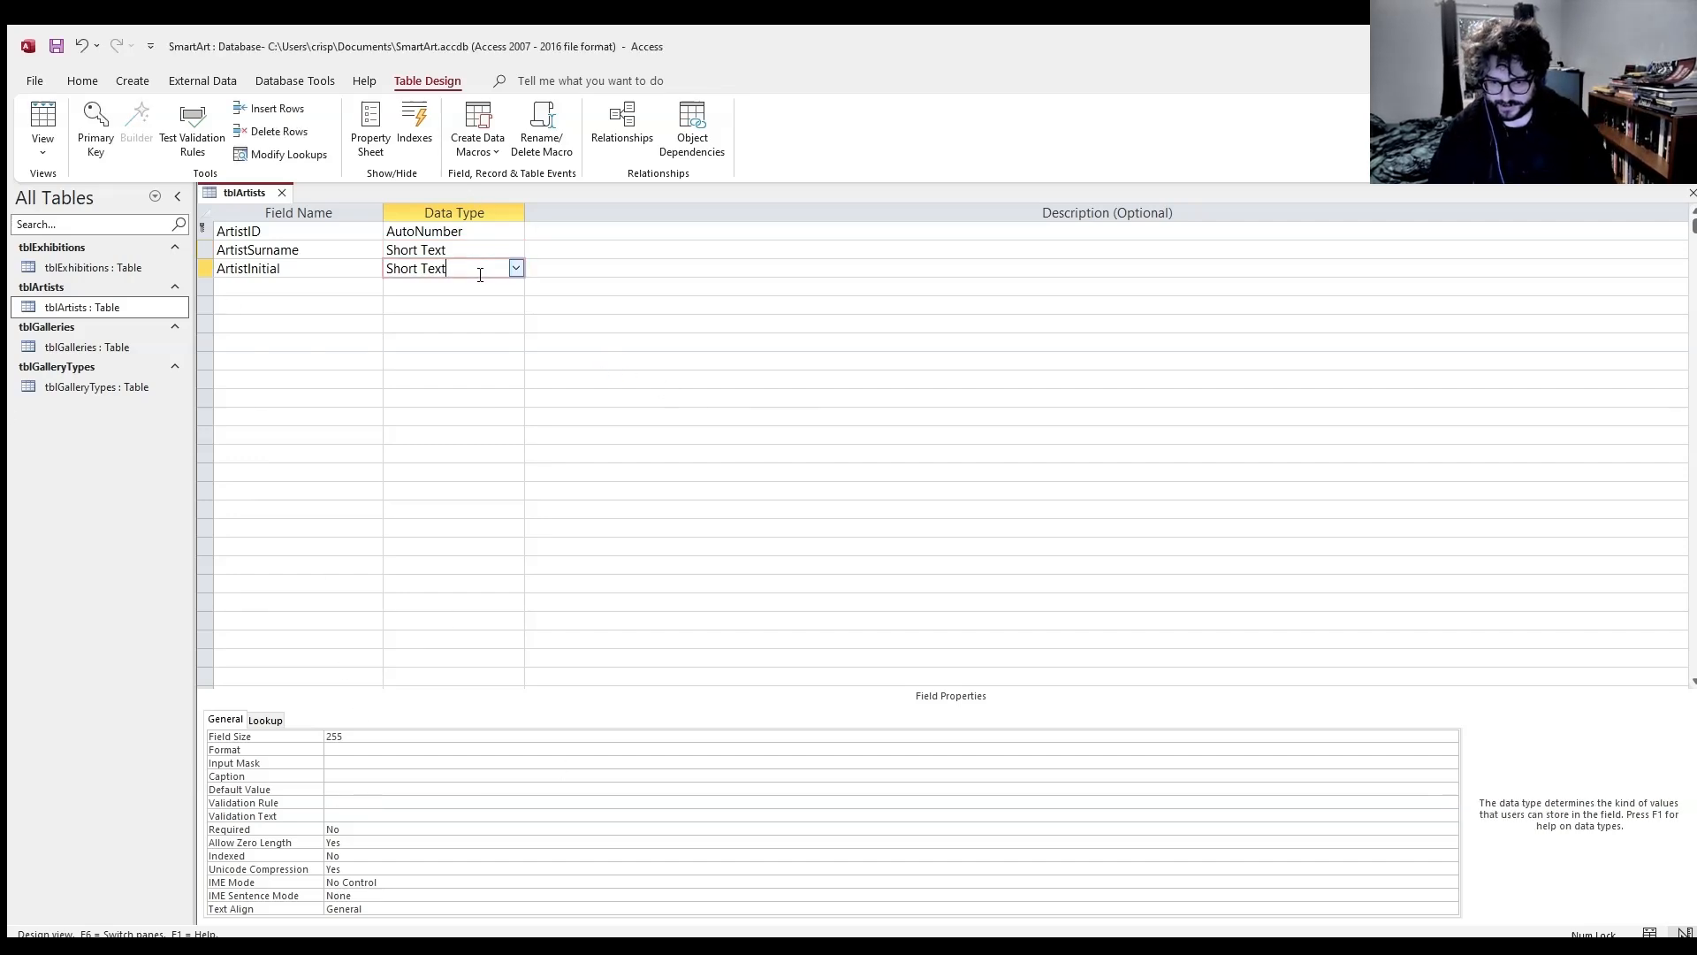
key("Up")
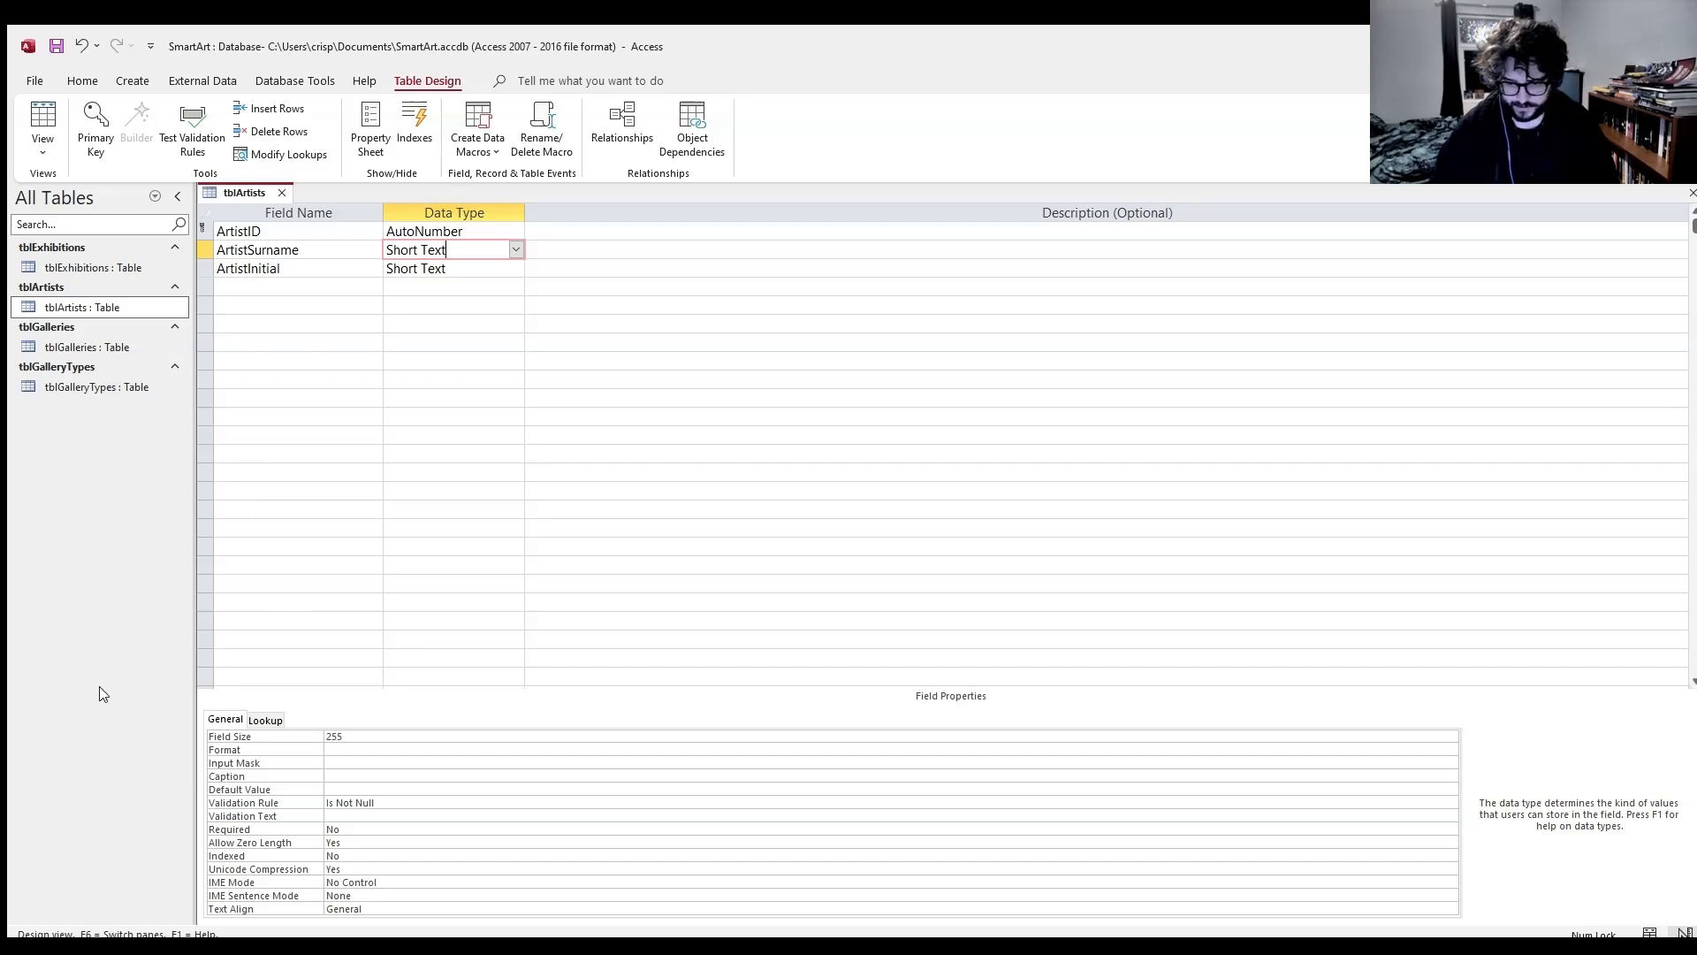
left_click(356, 811)
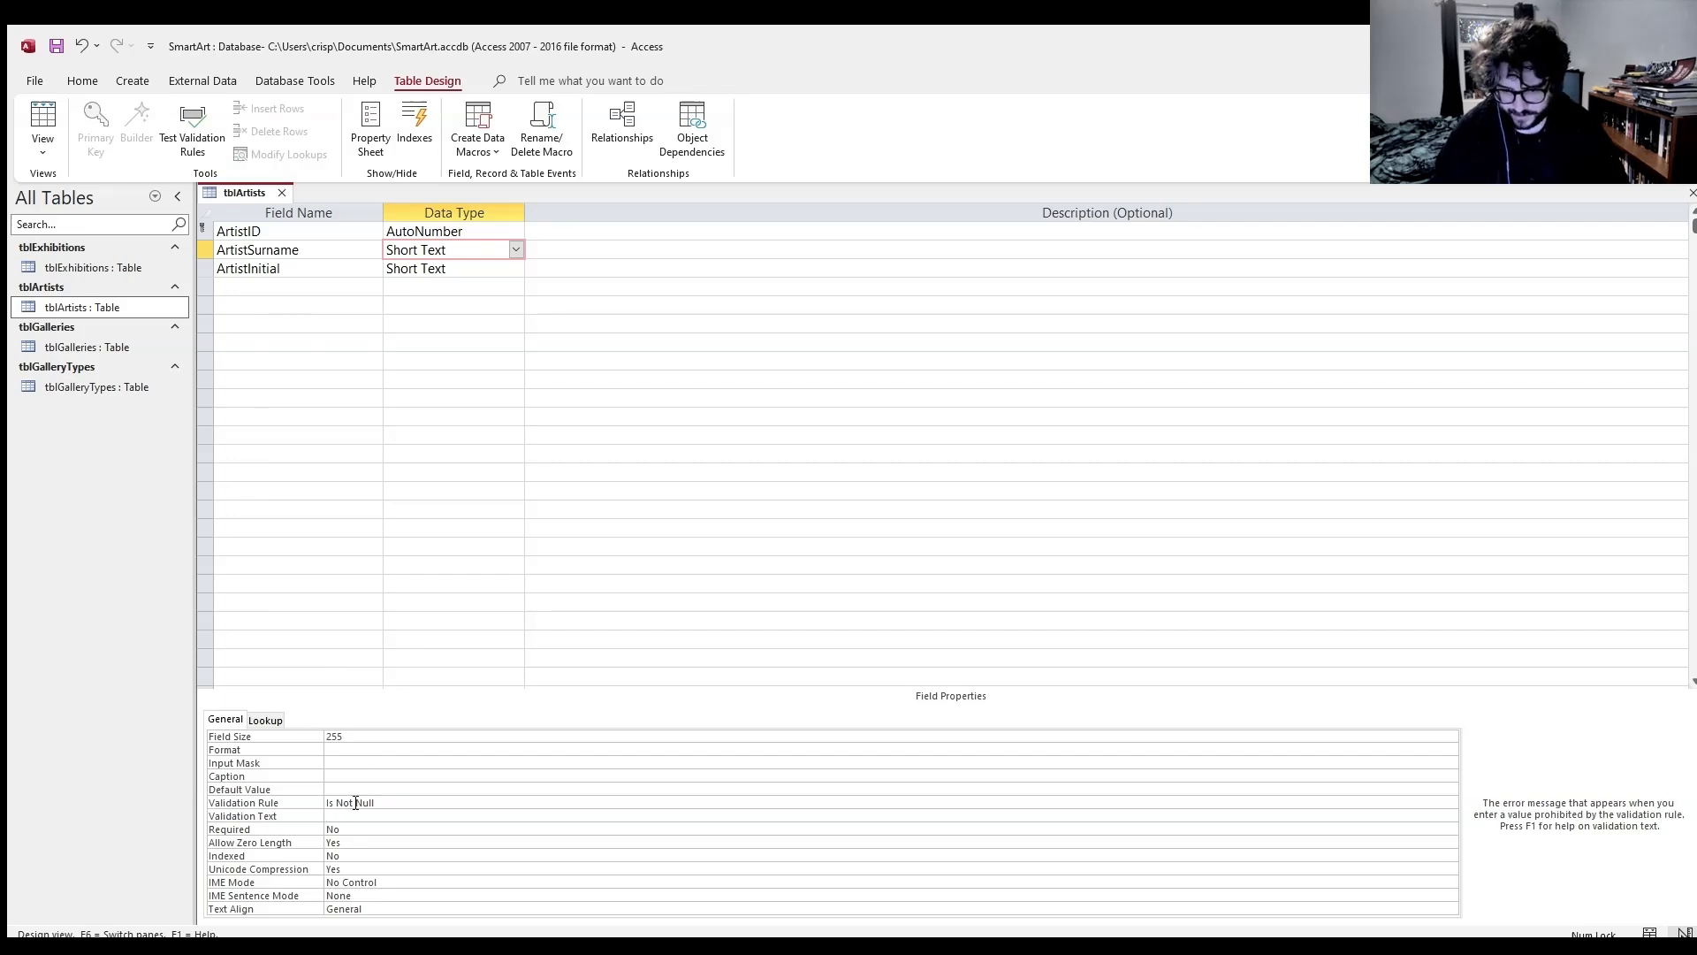
key("Caps_Lock")
type("\"Y")
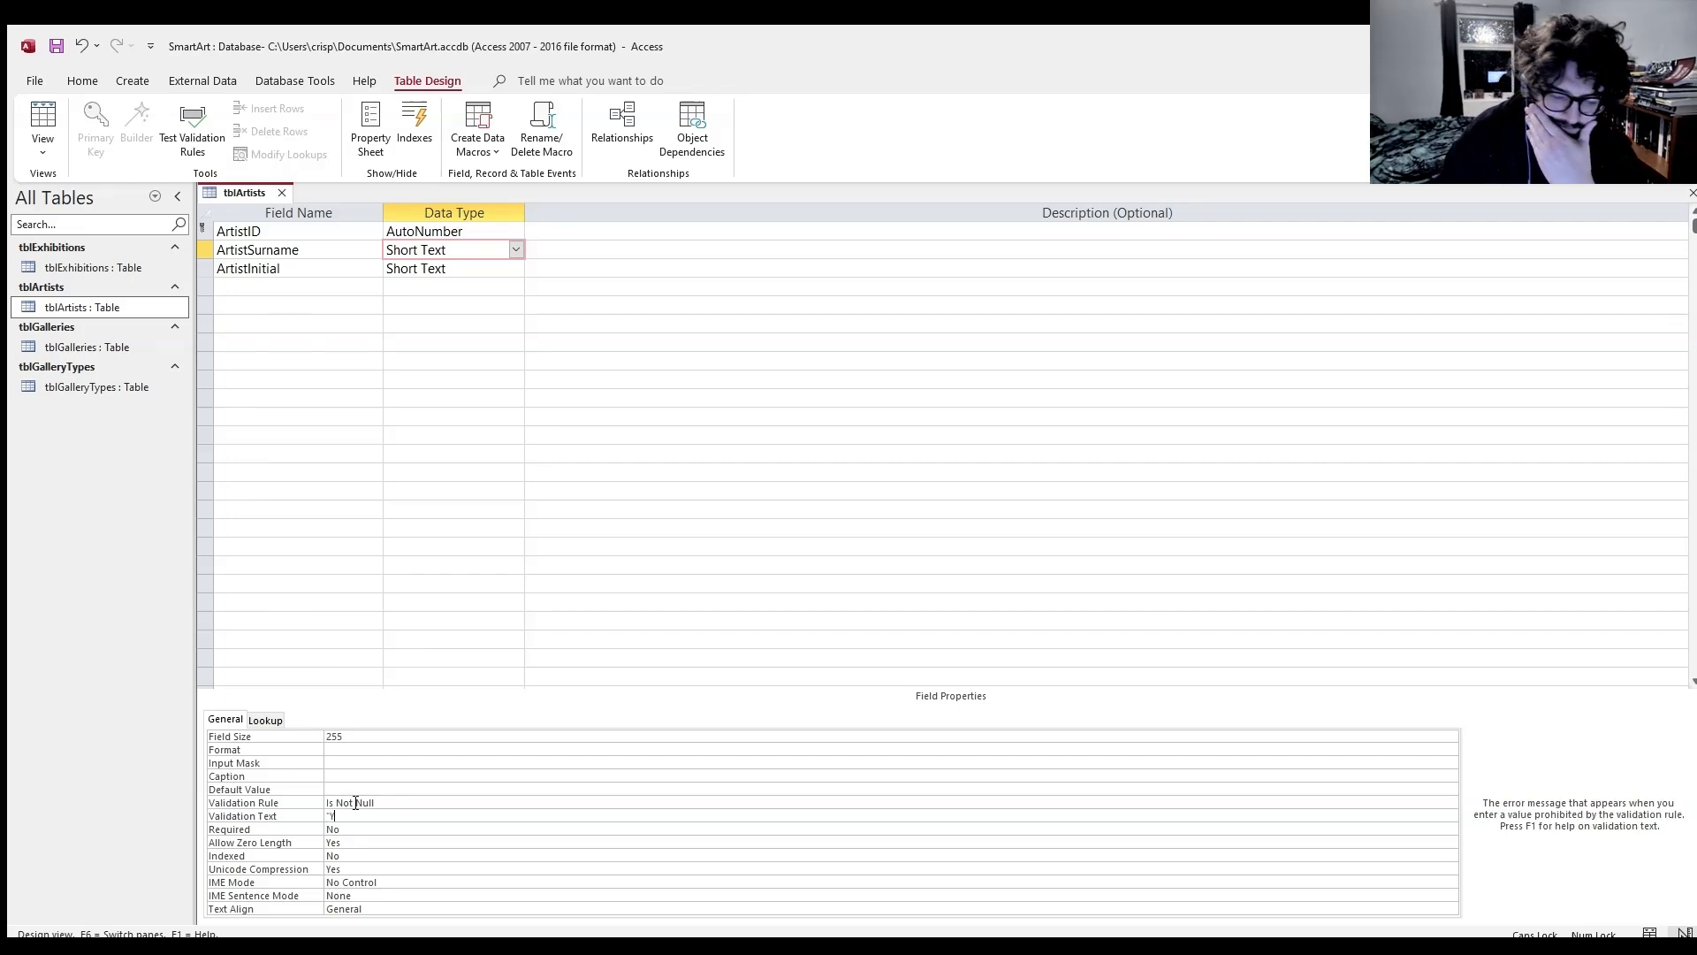
key("Caps_Lock")
type("ou m")
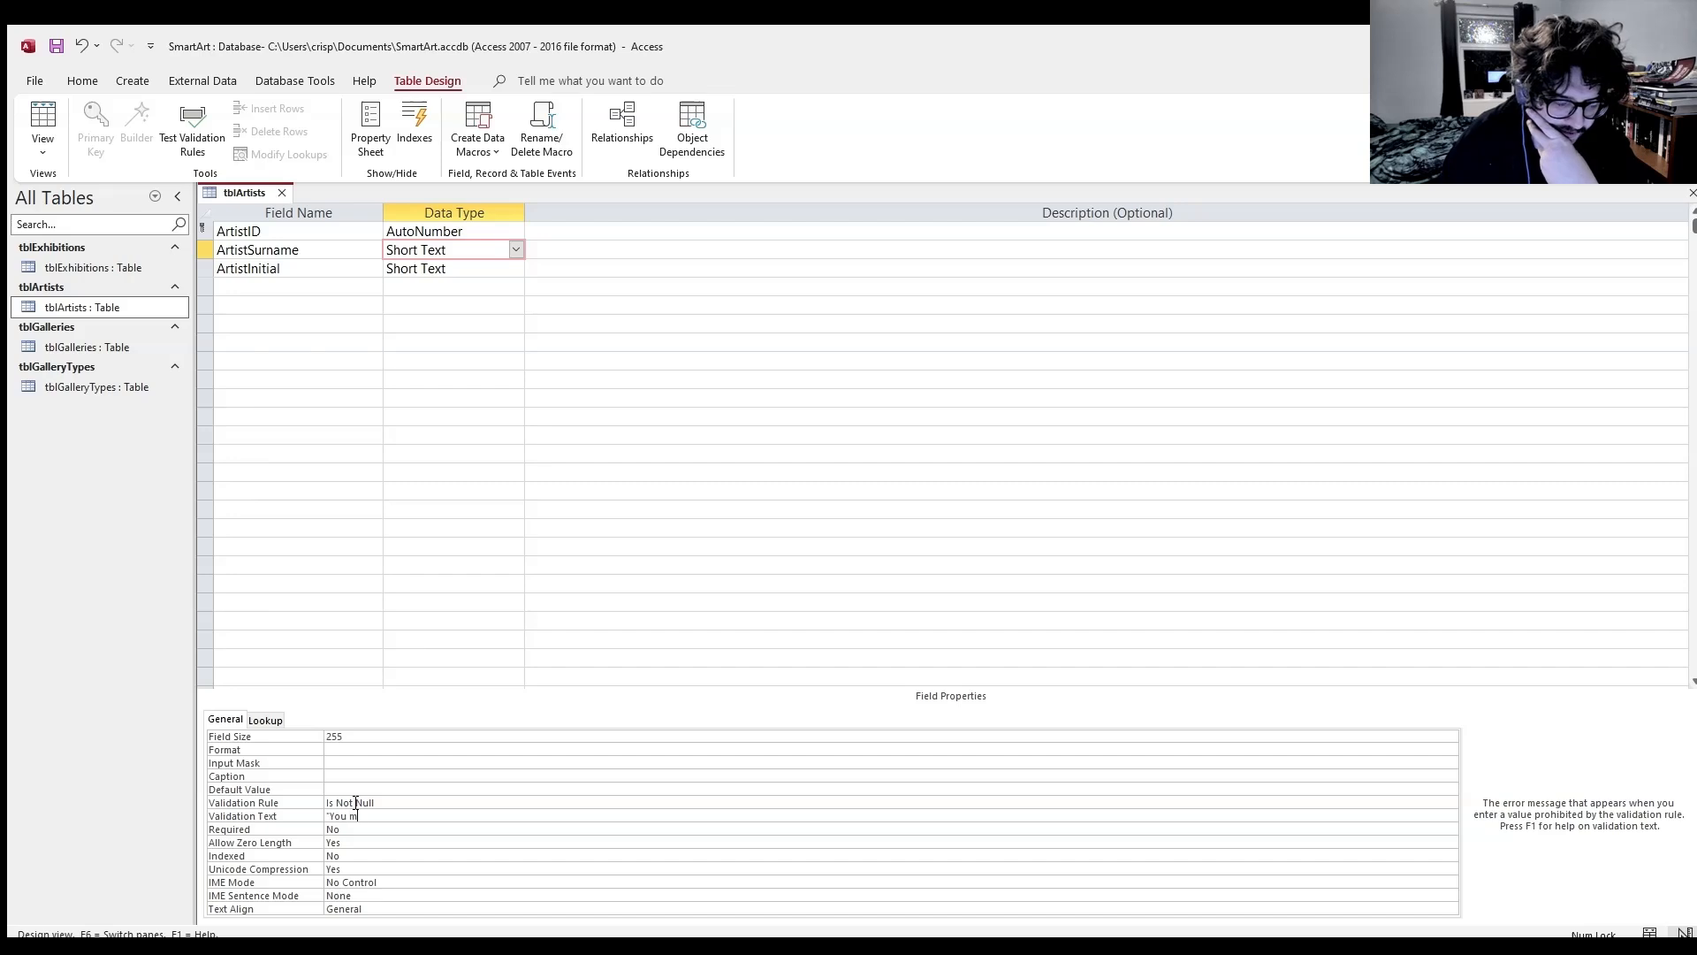
type("ust enters the ")
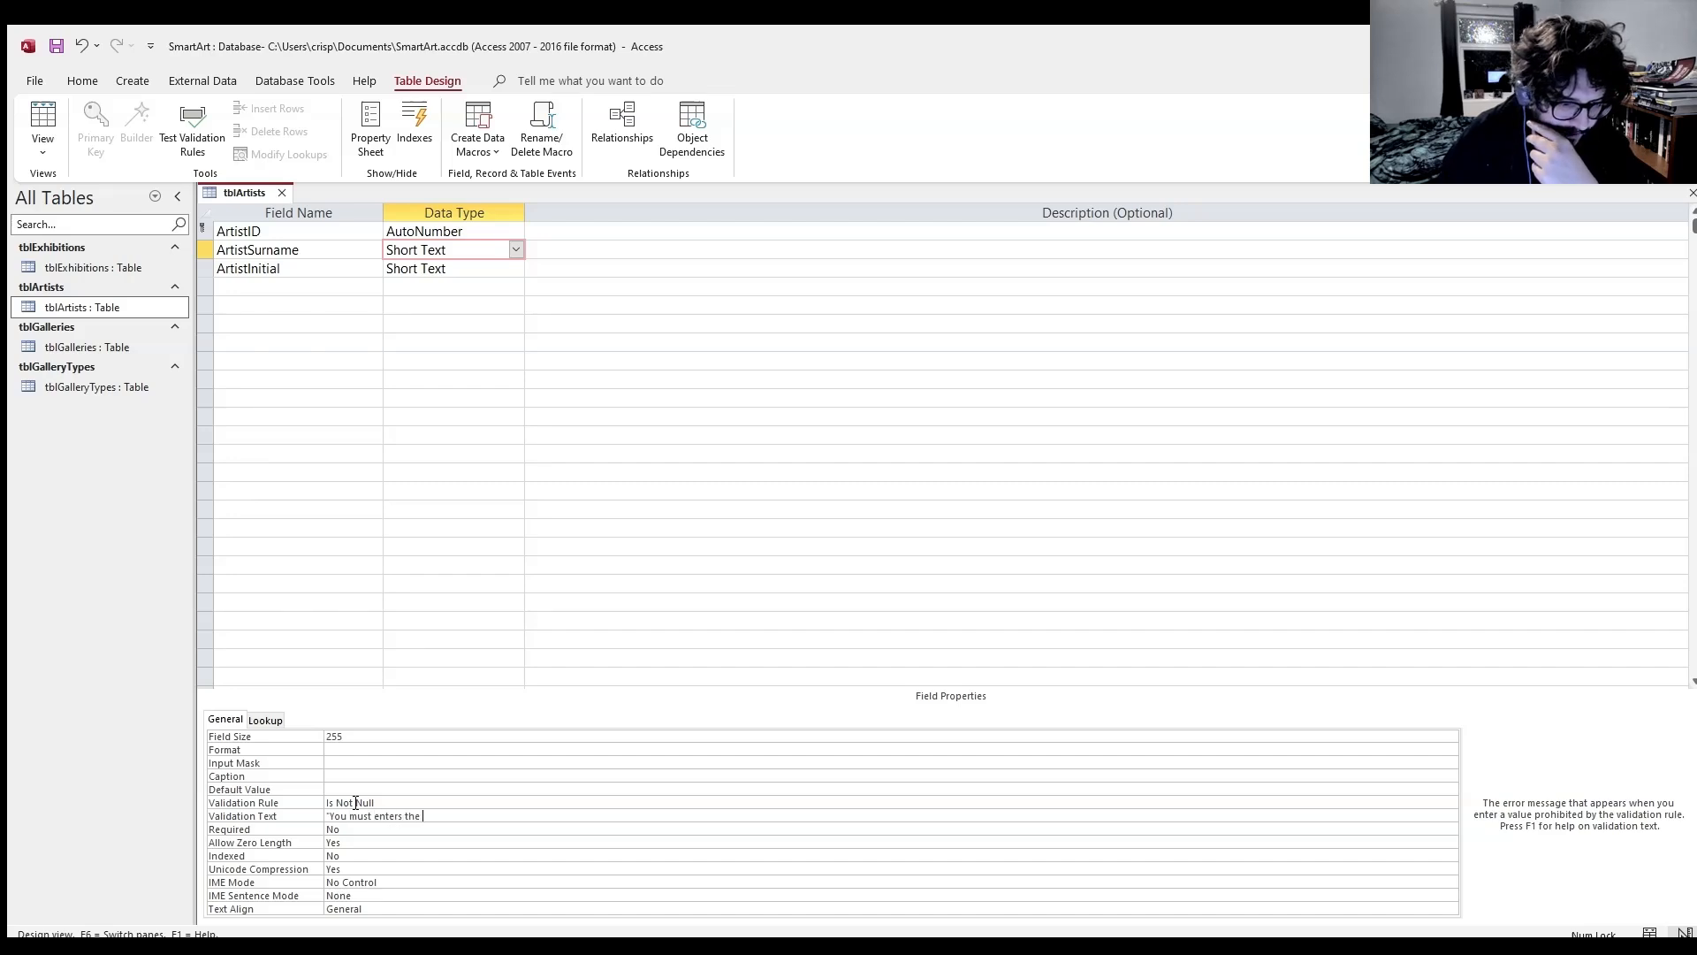
type("artists")
type("surname")
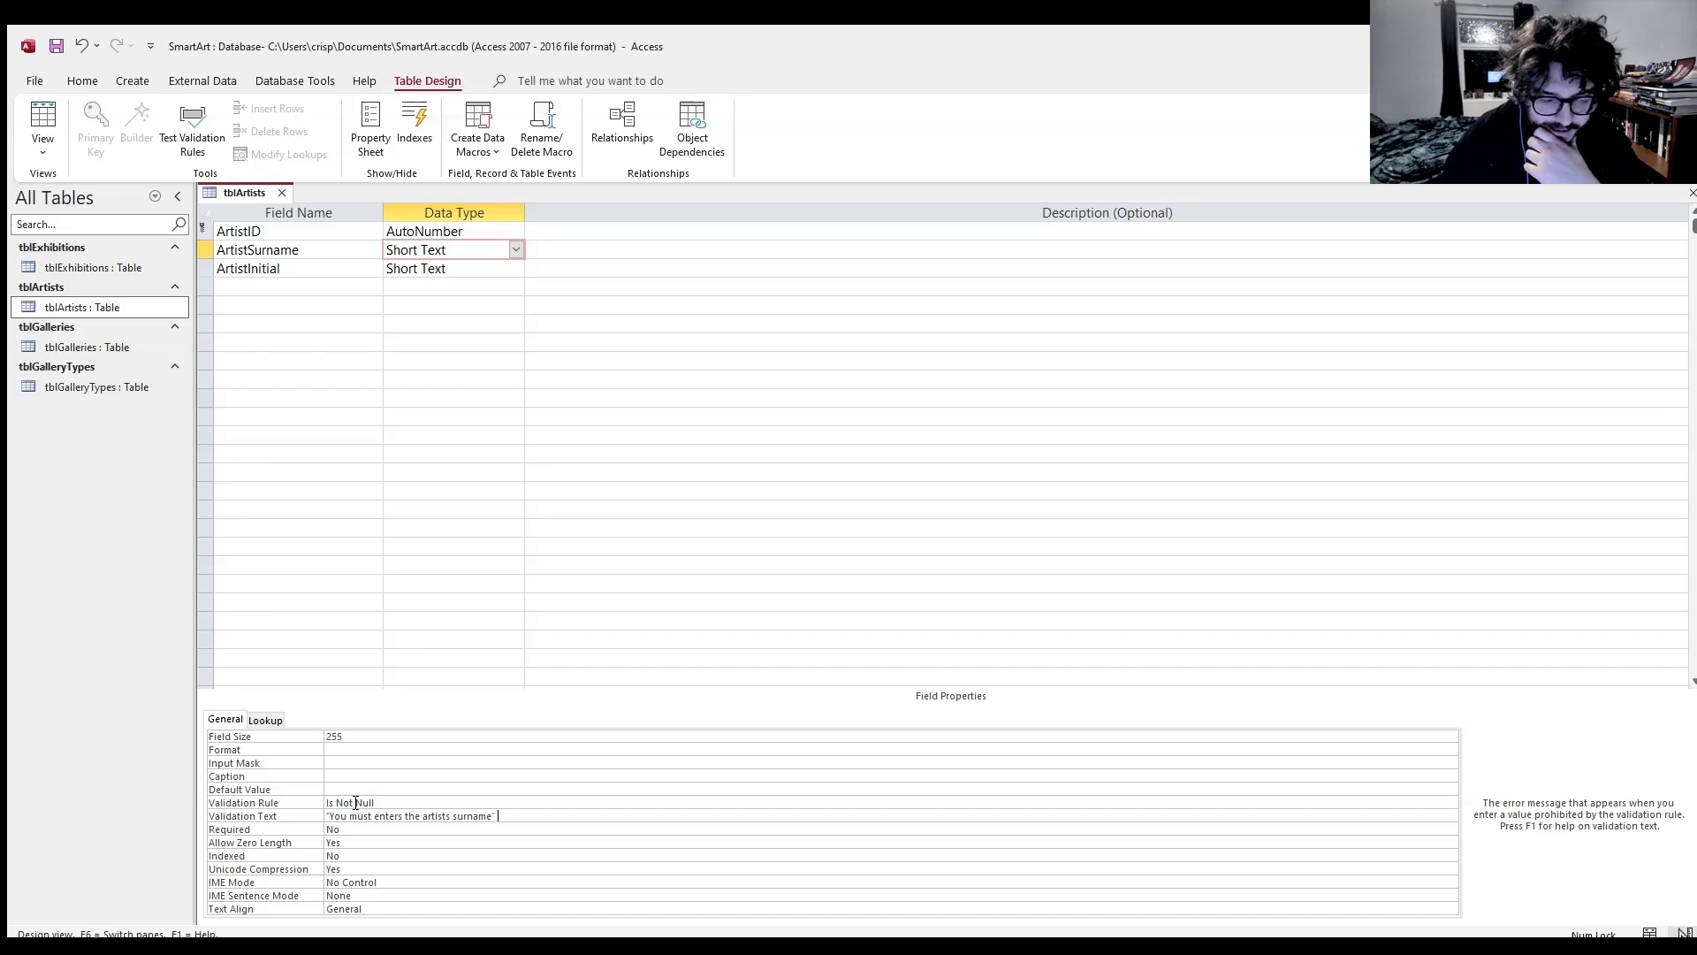
key("Return")
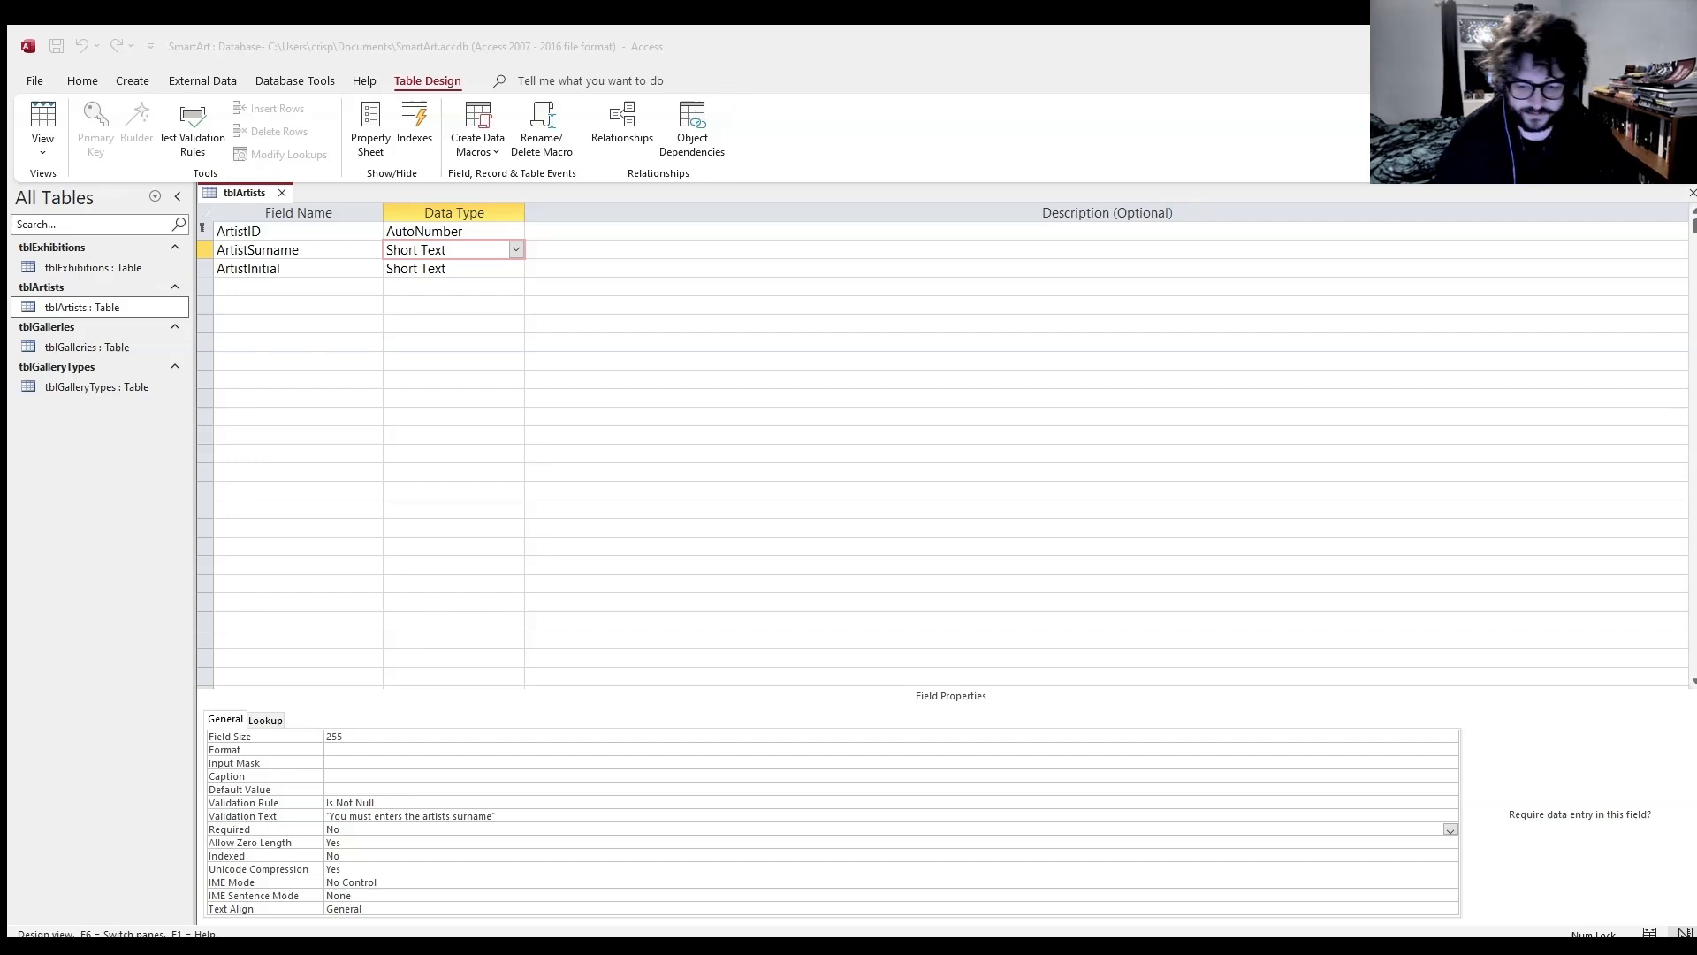
- Set the field size of the ArtistInitial field in tblArtists to 1
left_click(417, 265)
left_click(417, 268)
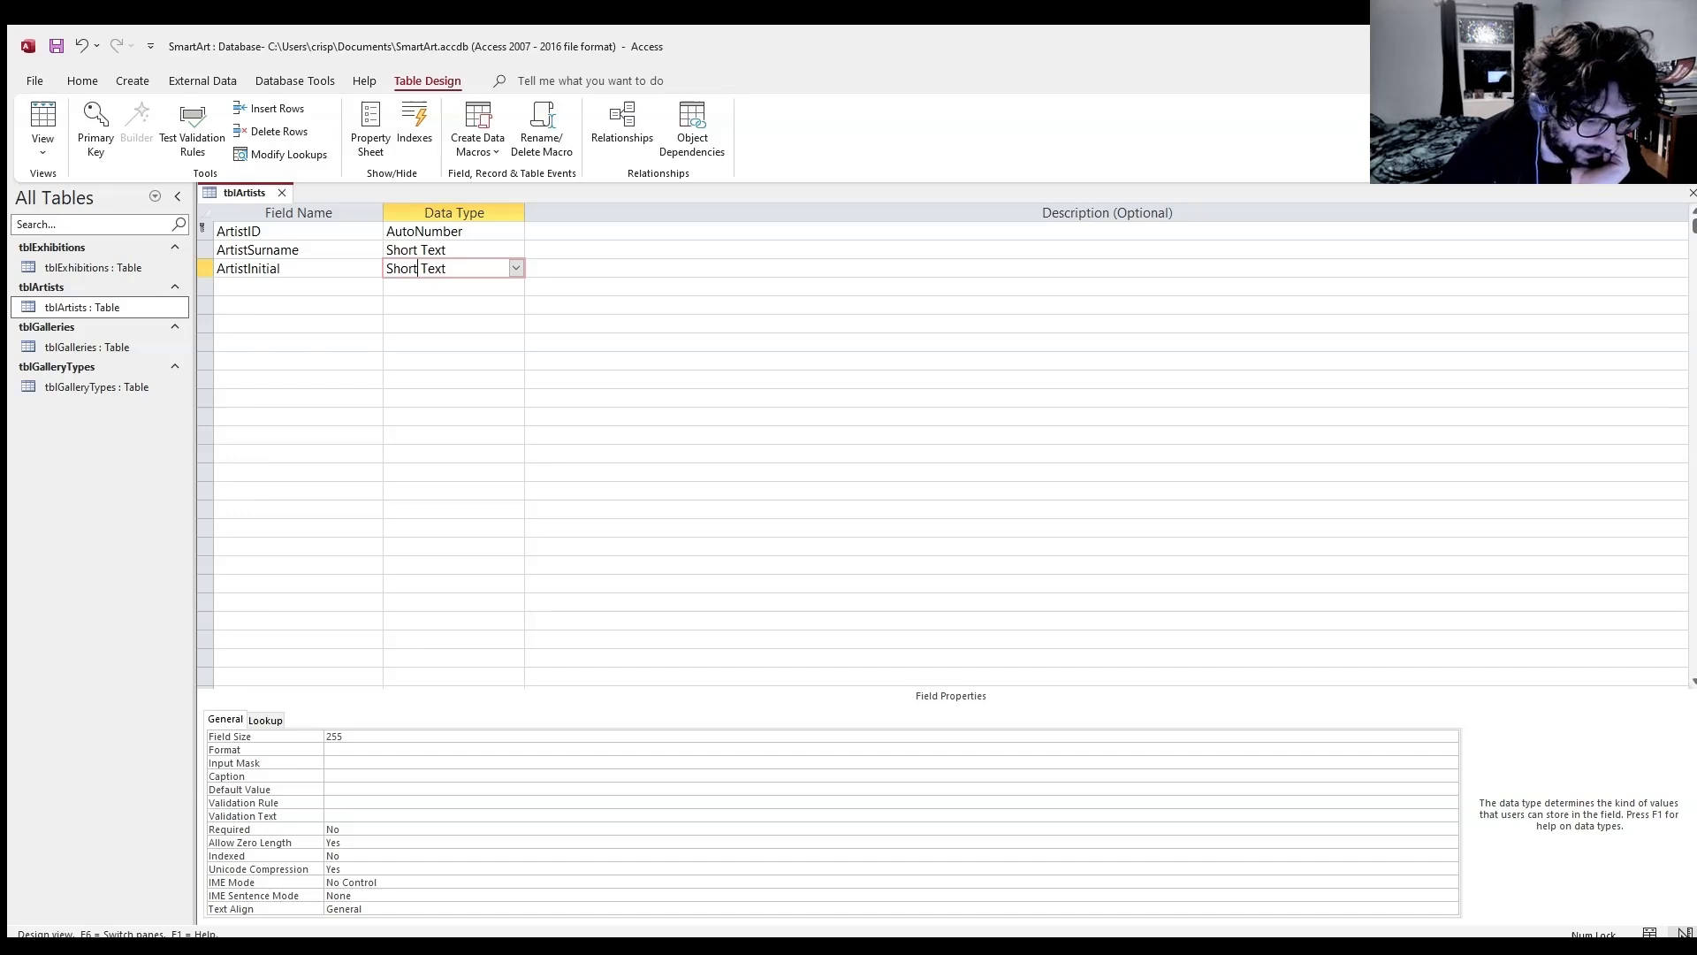
left_click(268, 738)
type("1")
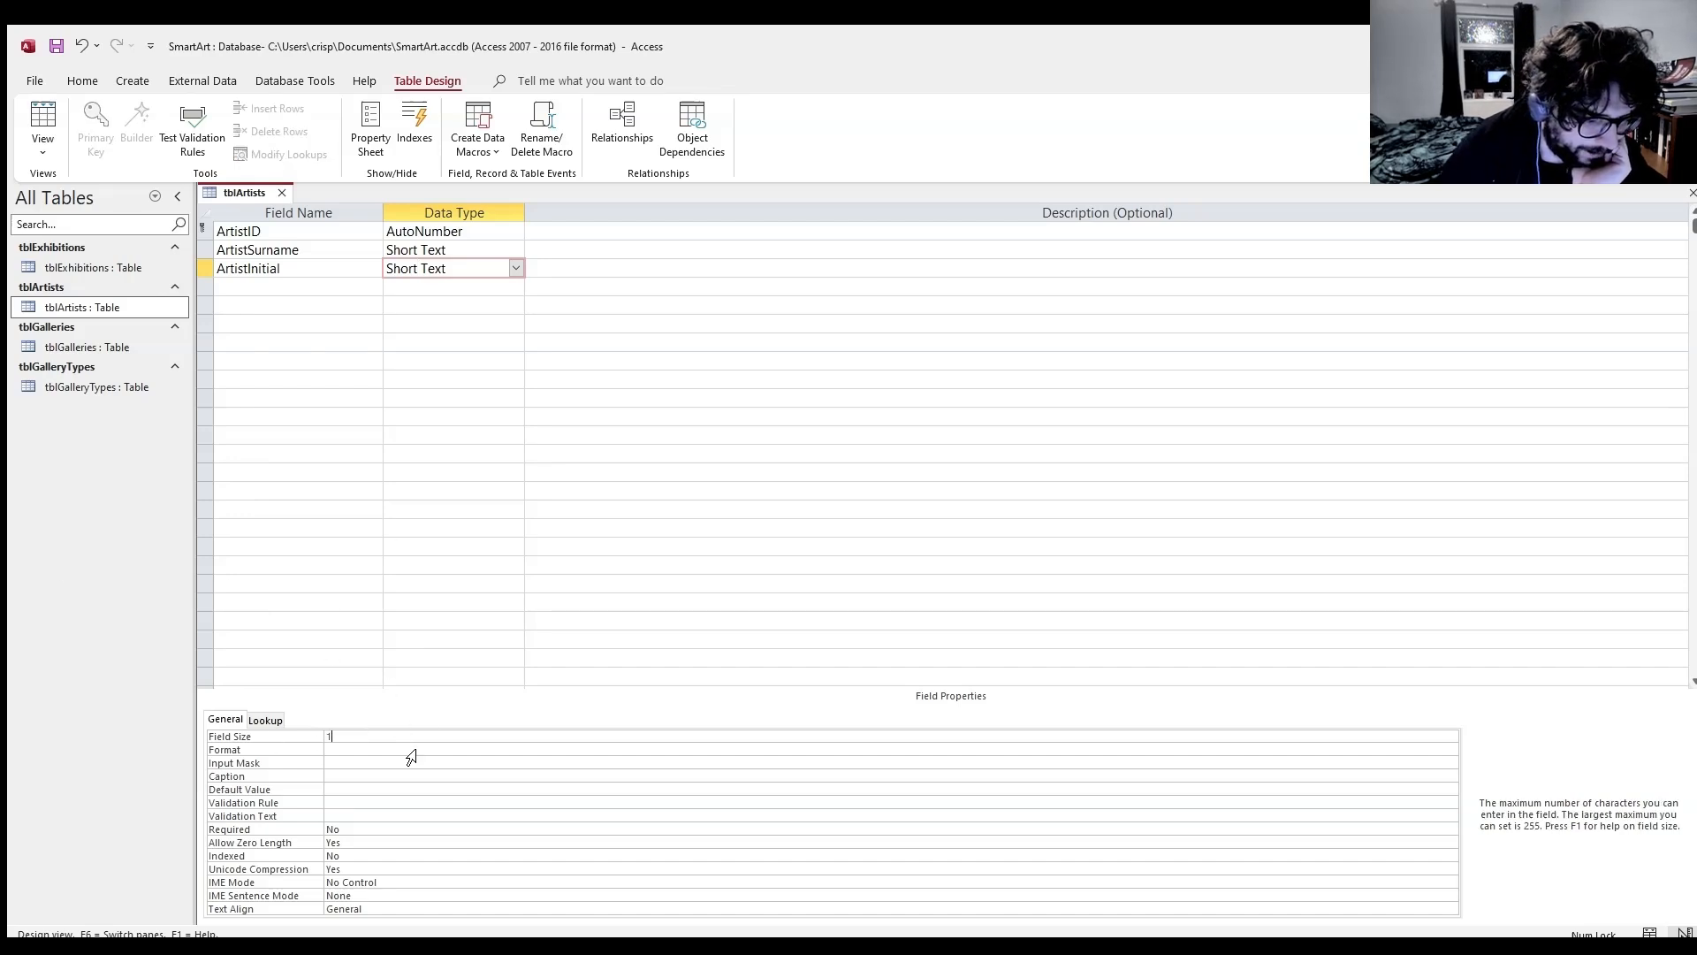
key("Return")
key("Return")
- Set the input mask of the ArtistInitial field to >L and save the tblArtists design
left_click(397, 749)
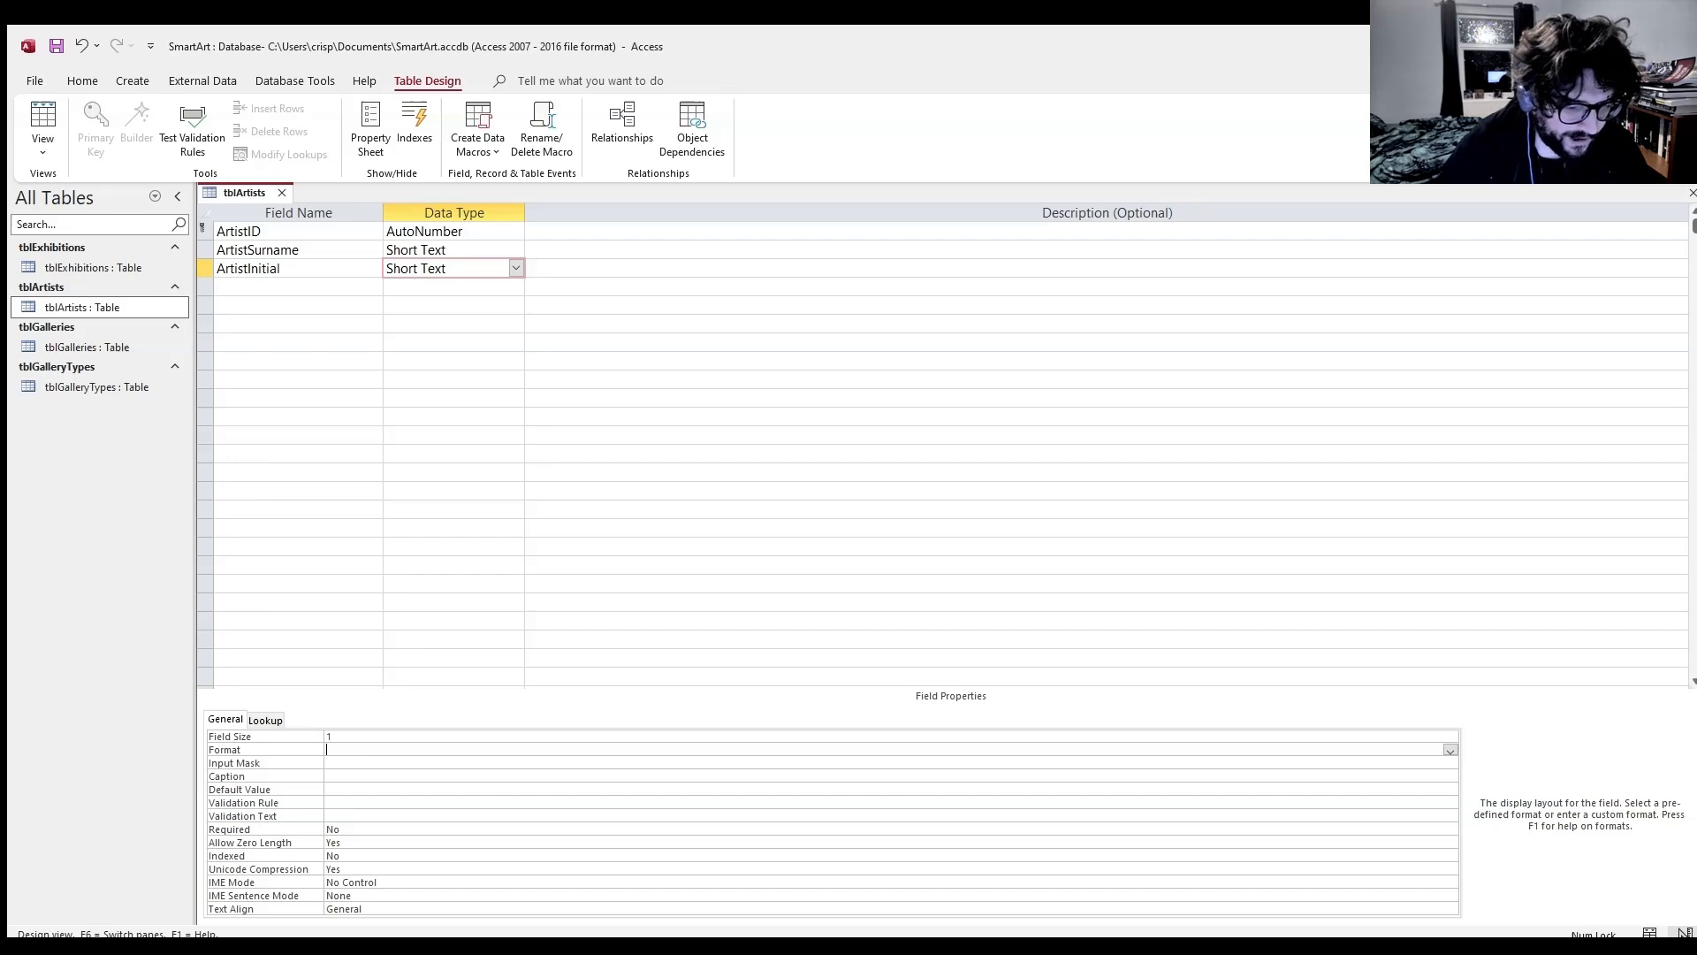
left_click(300, 763)
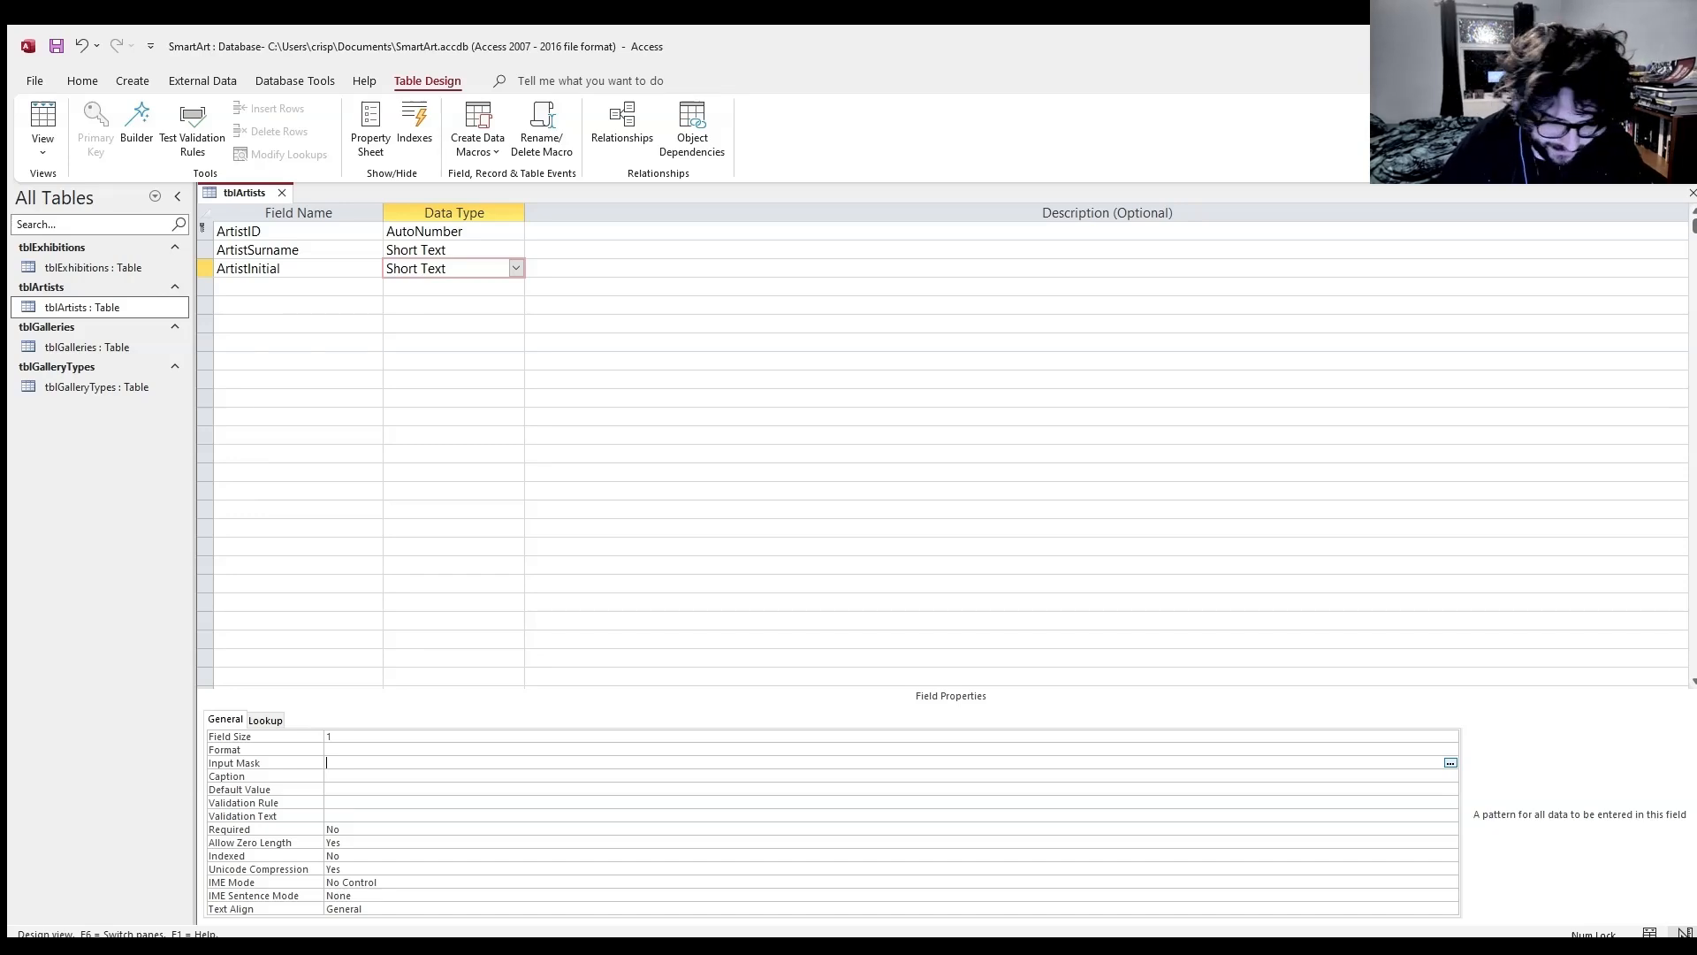
type("L")
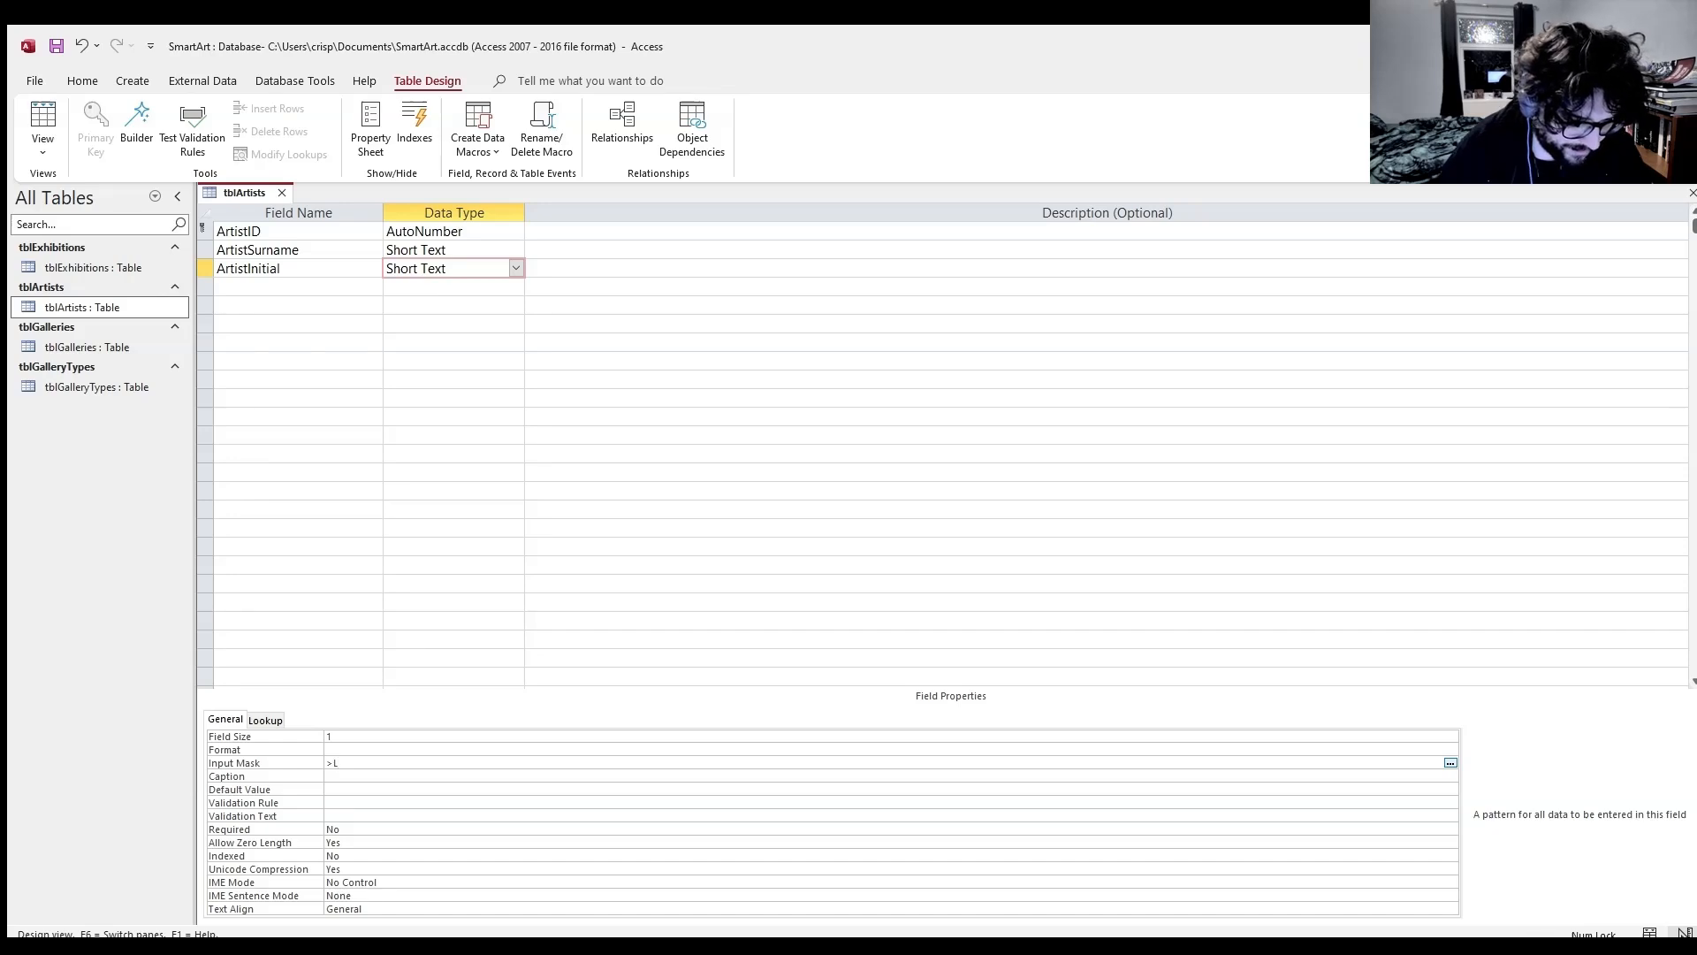
left_click(360, 777)
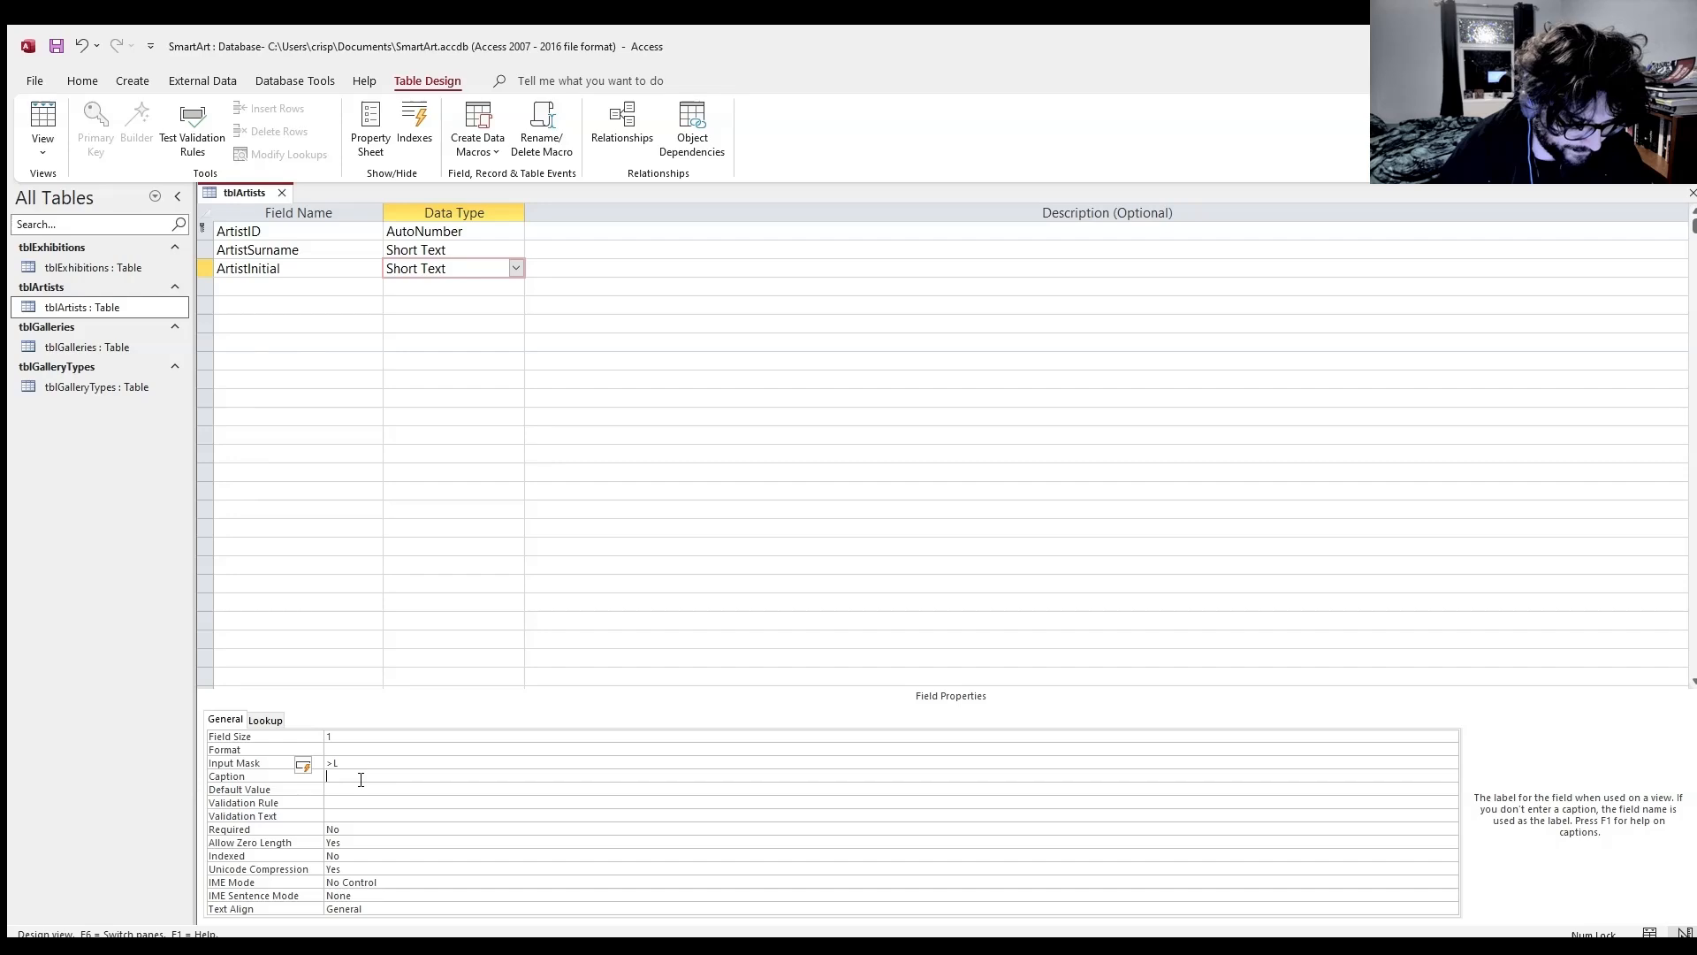
left_click(353, 766)
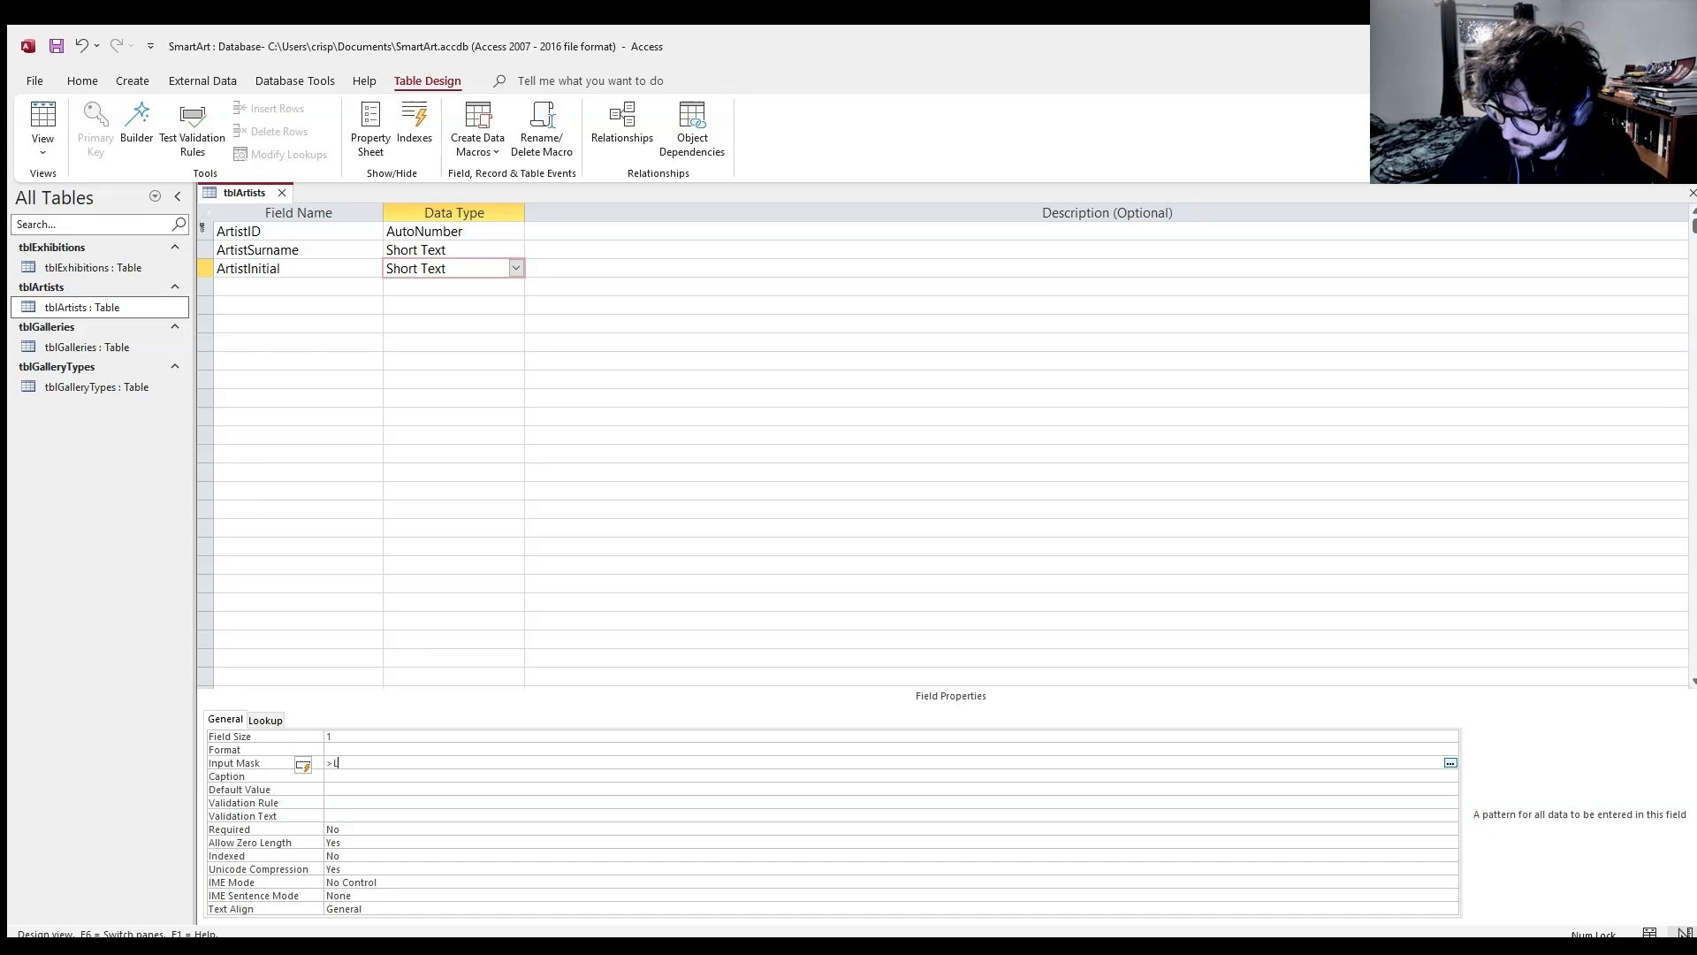
left_click(342, 775)
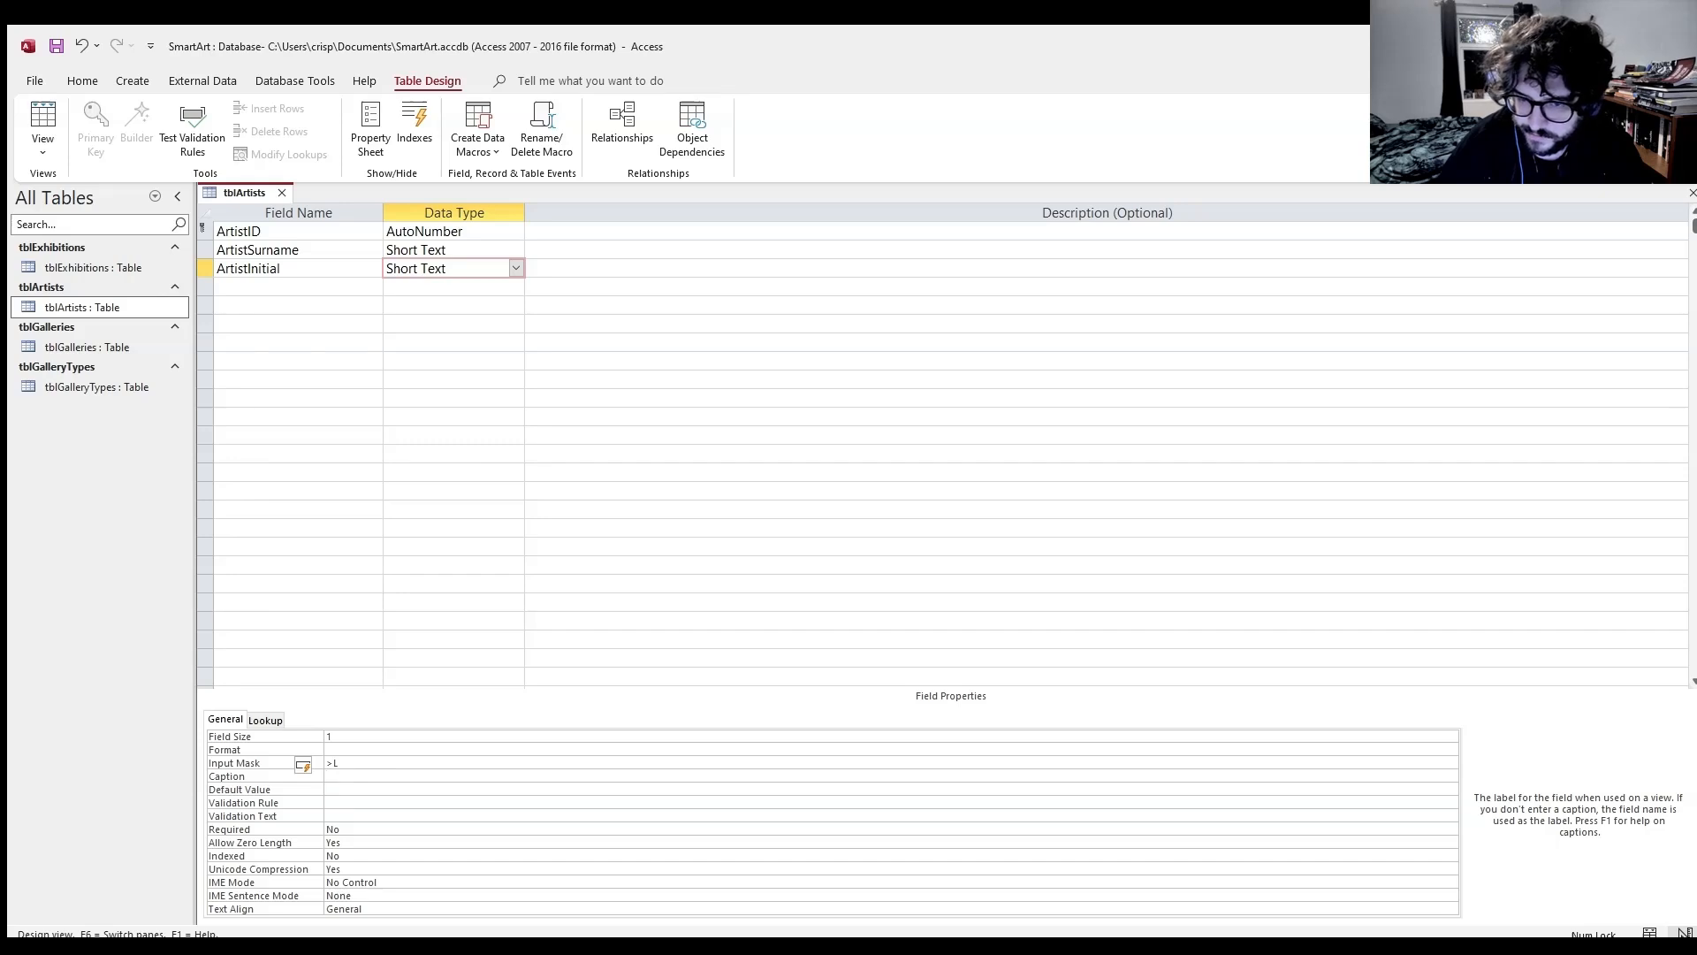
left_click(53, 47)
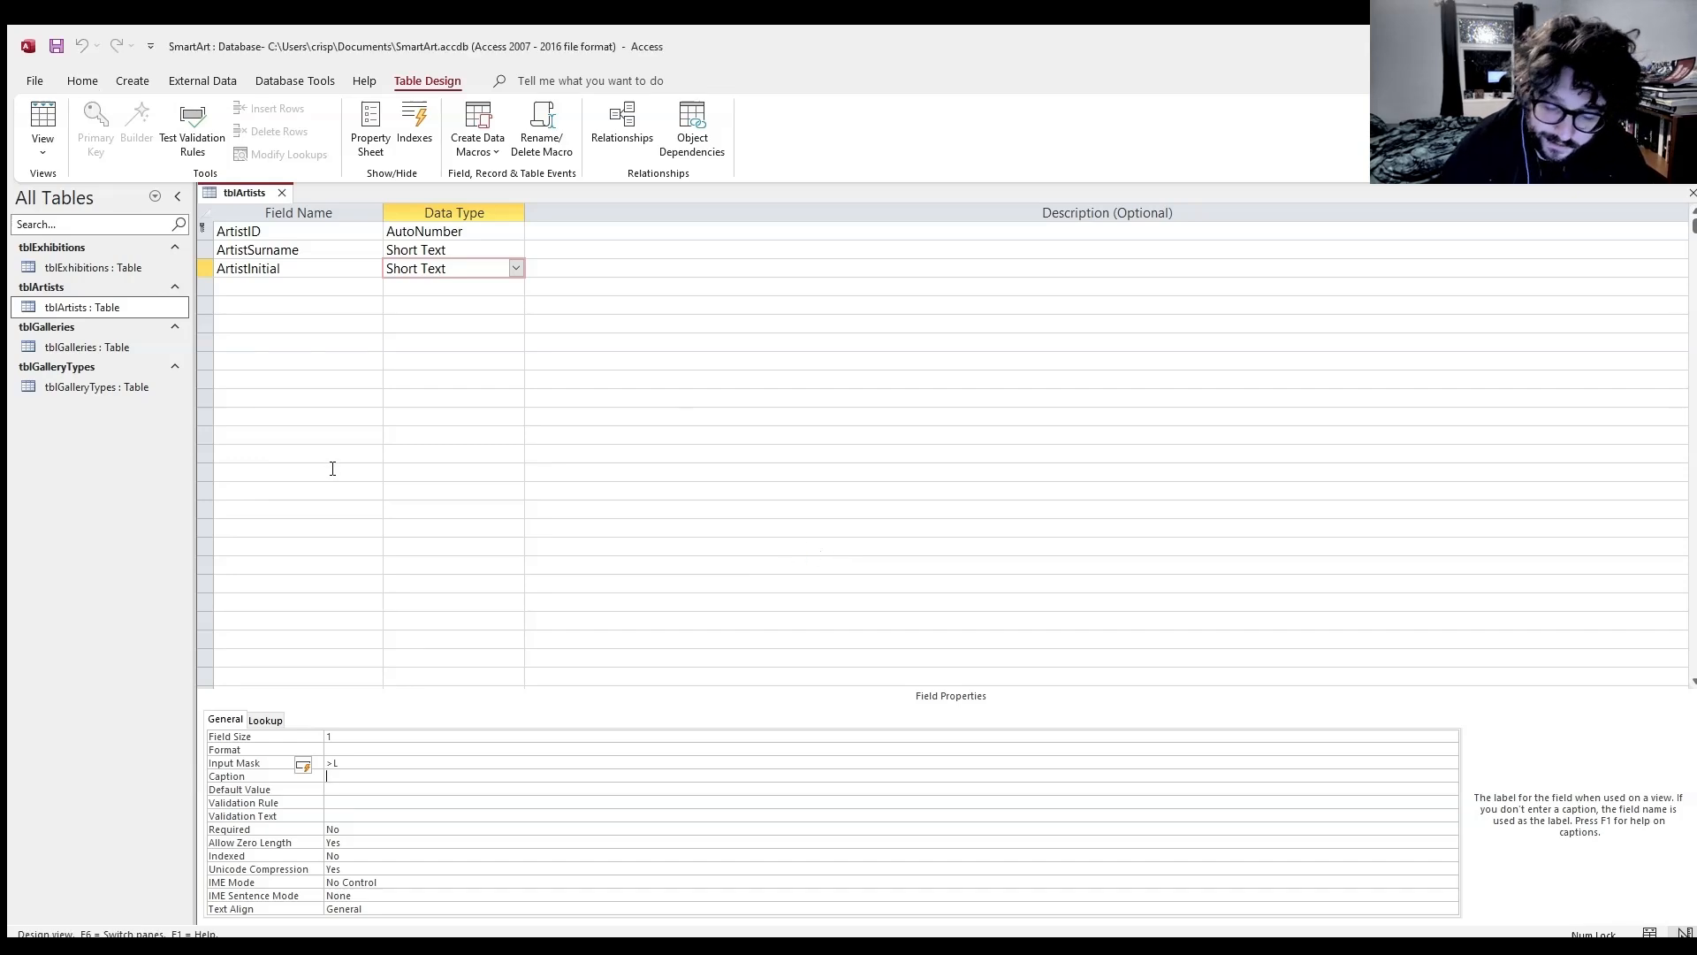
- Open the relationships diagram and examine the ArtistID and GalleryID fields of tblExhibitions
double_click(93, 307)
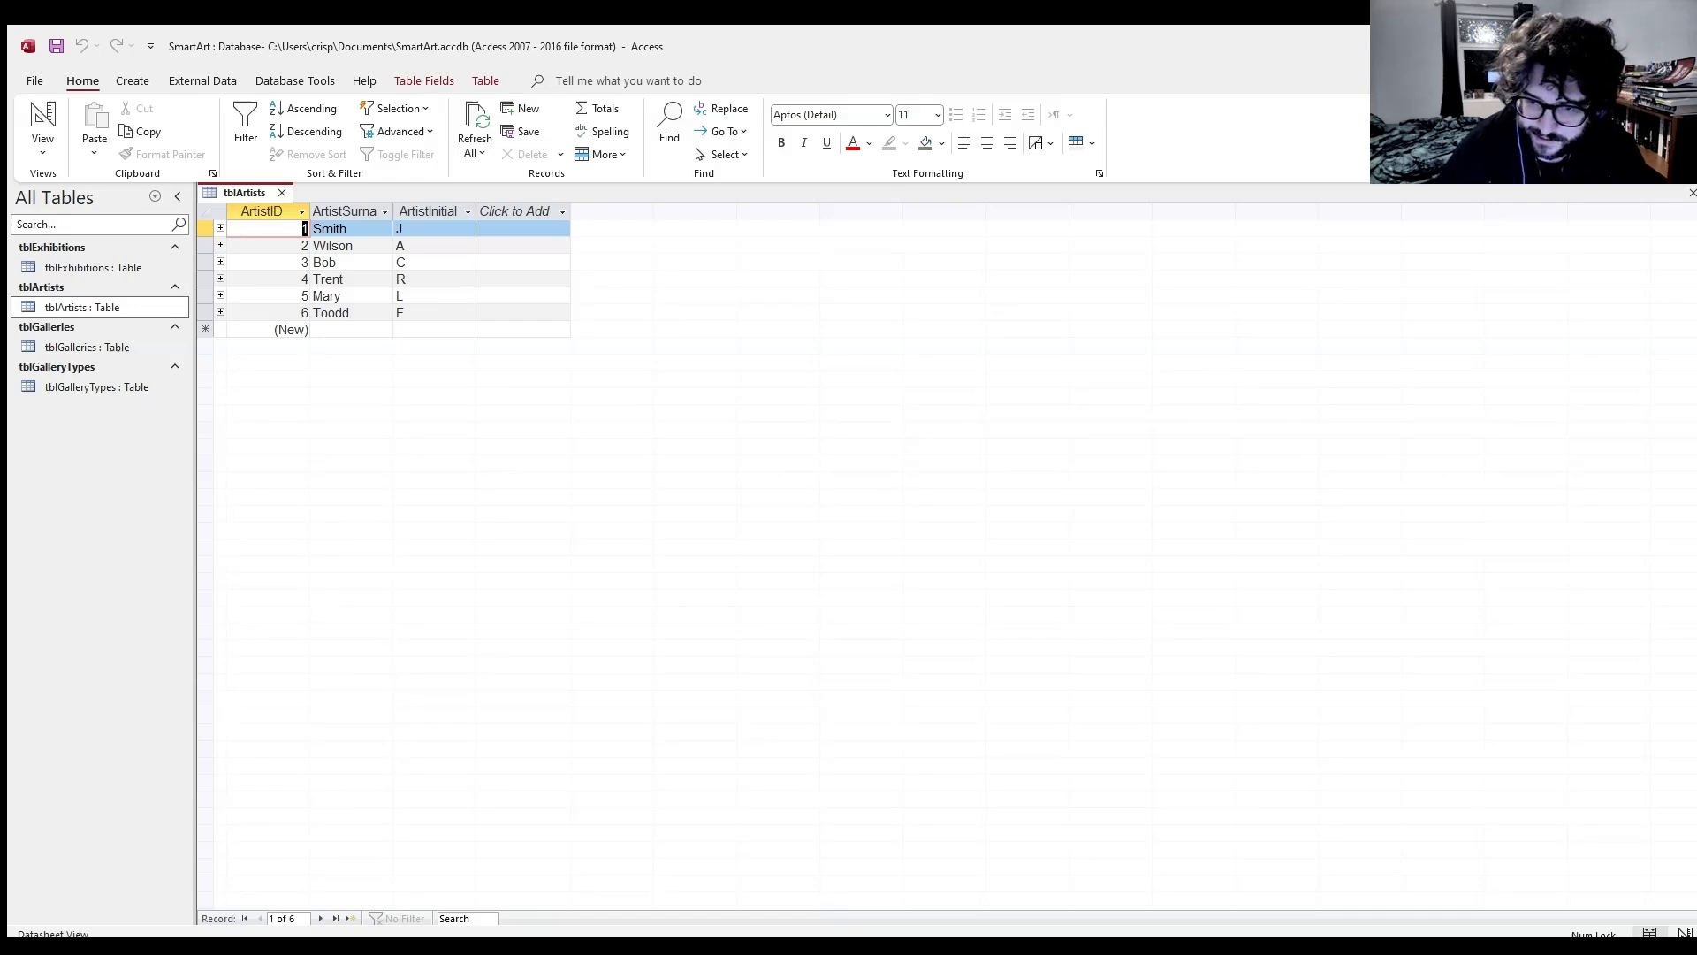
left_click(182, 80)
left_click(293, 80)
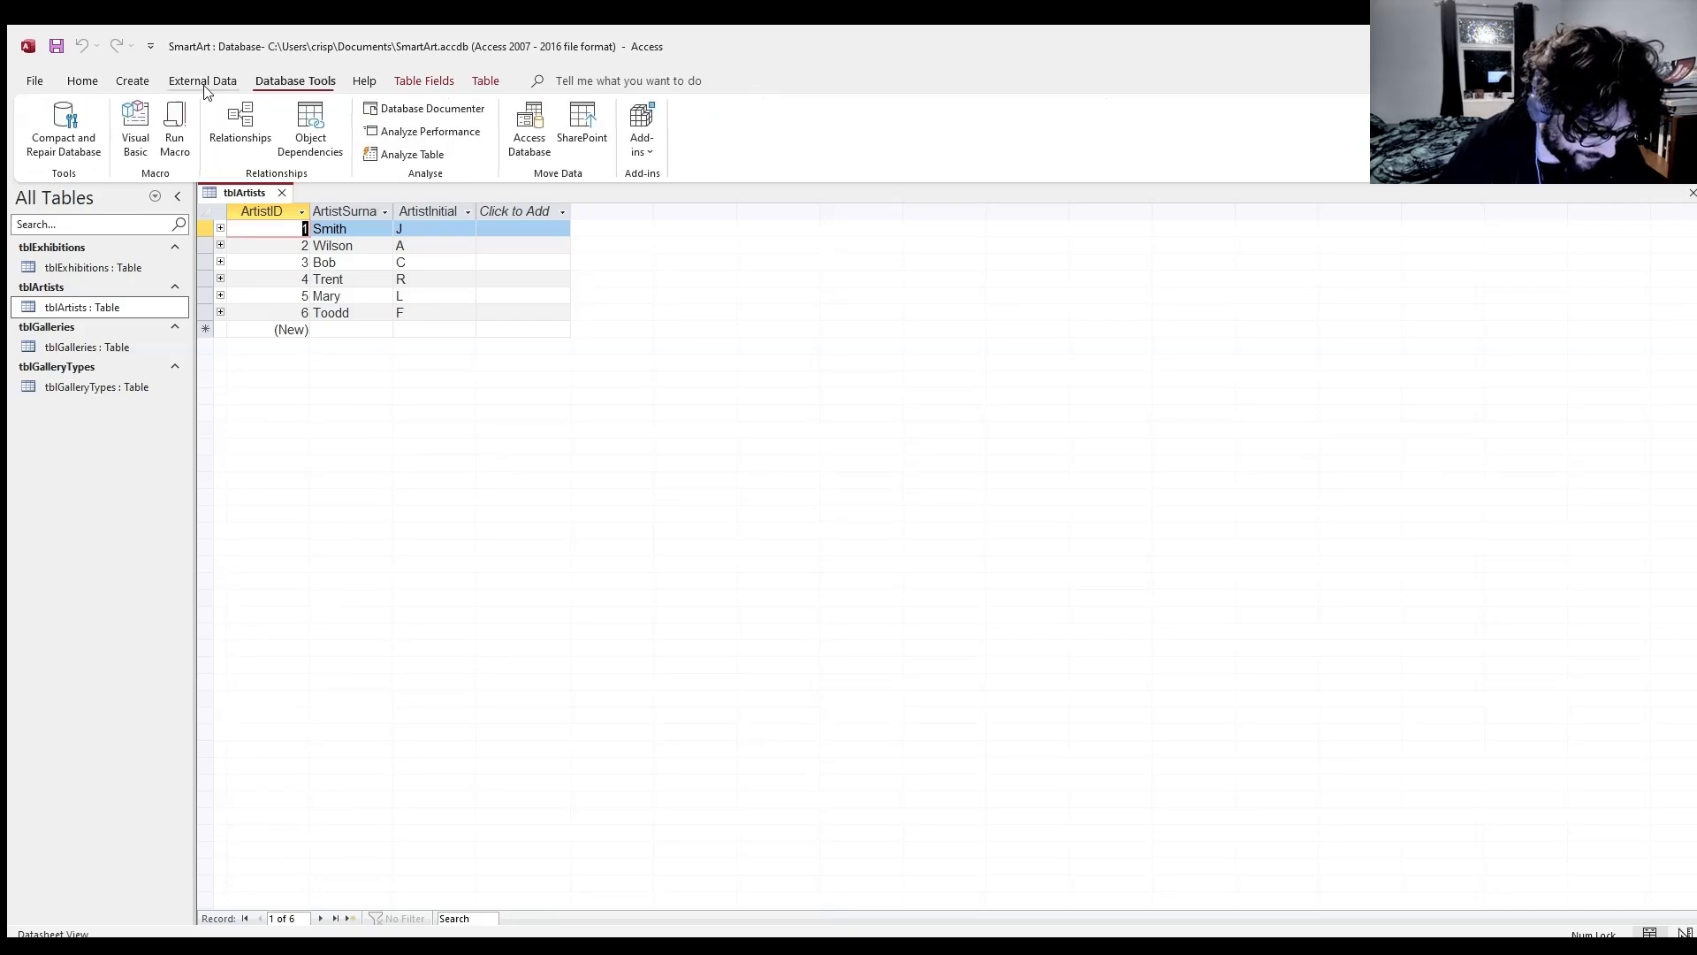
left_click(241, 124)
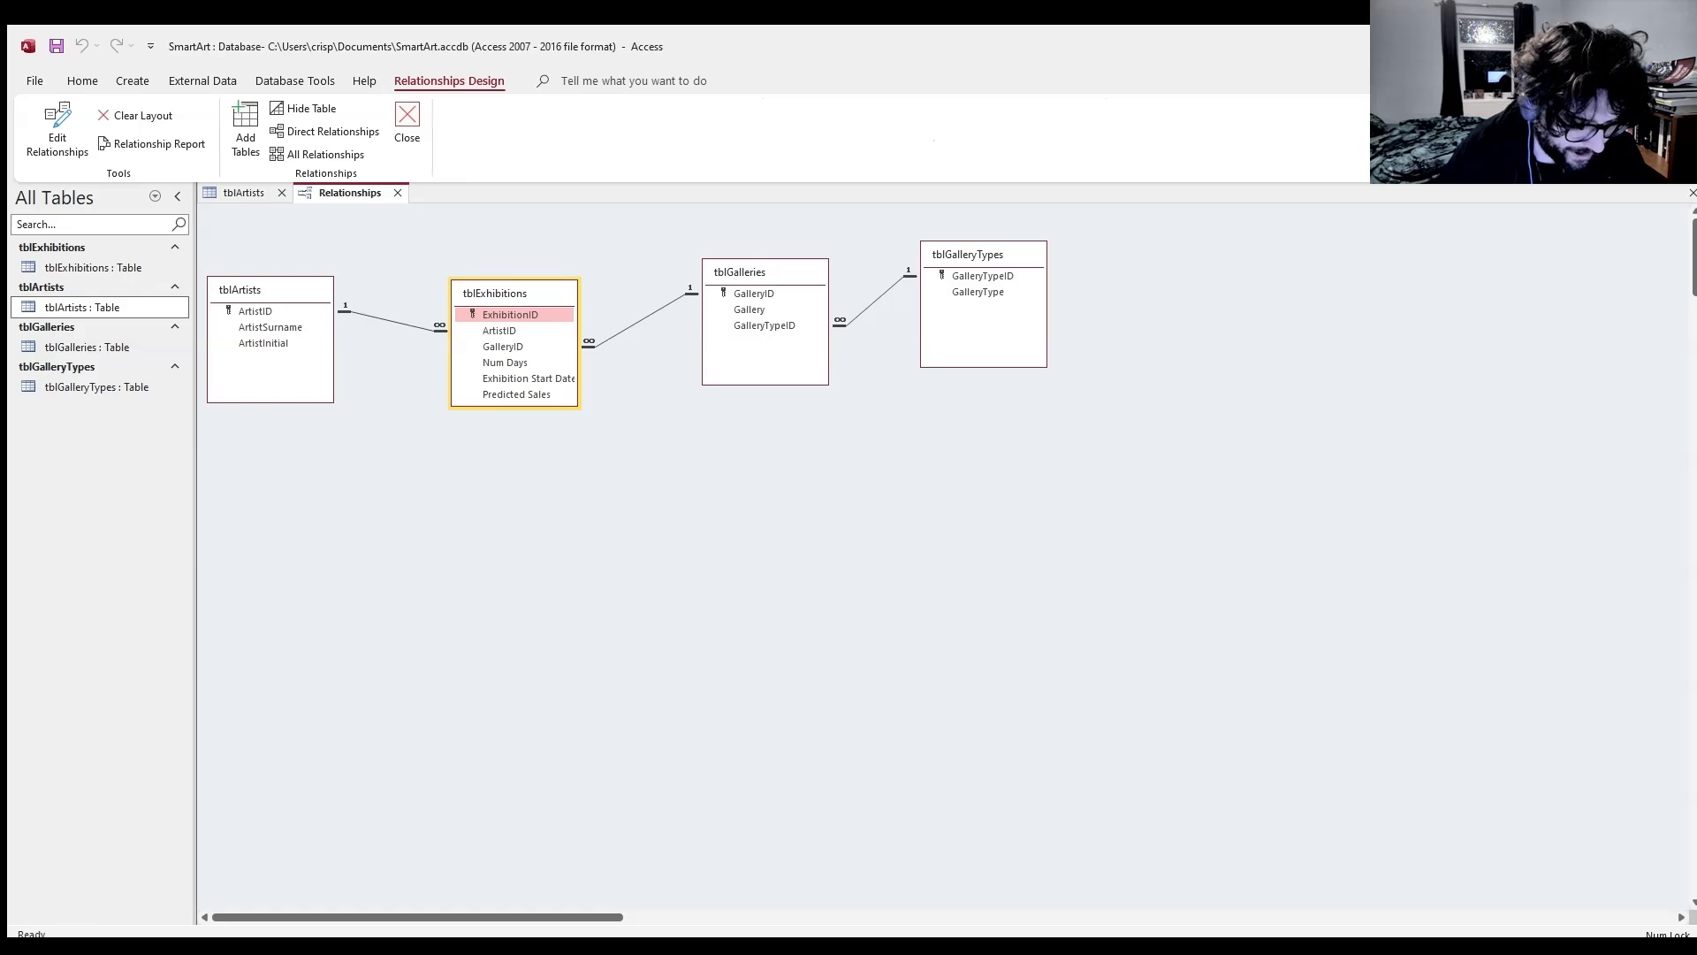
left_click(497, 332)
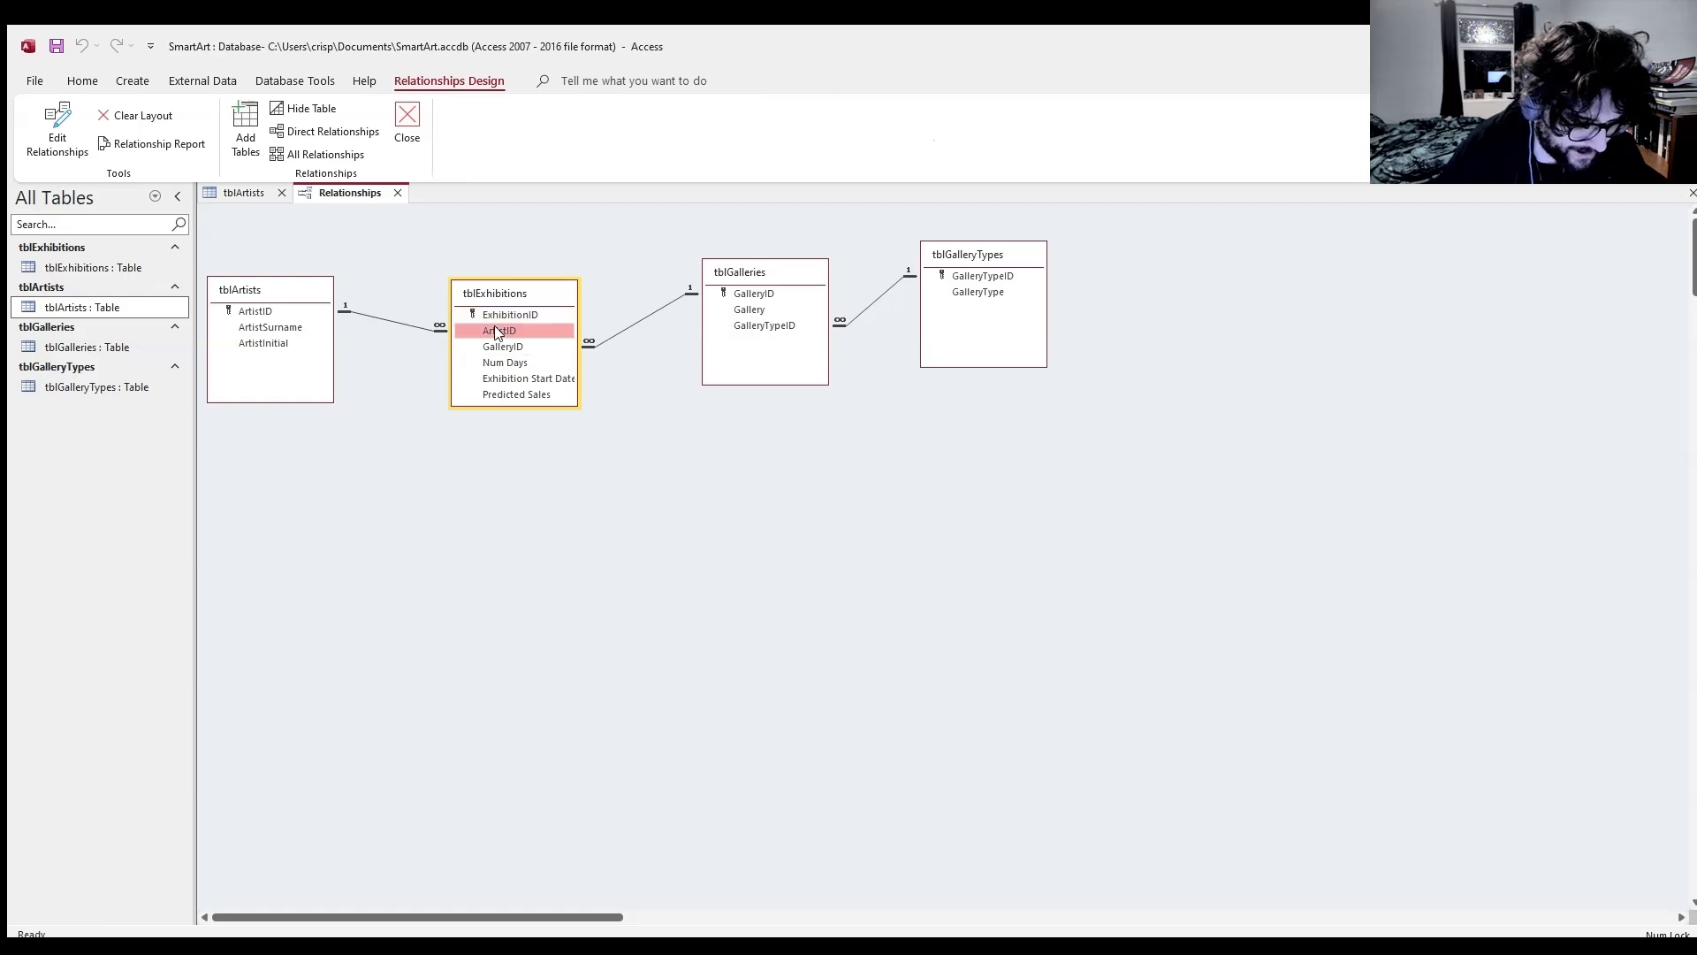
left_click(513, 340)
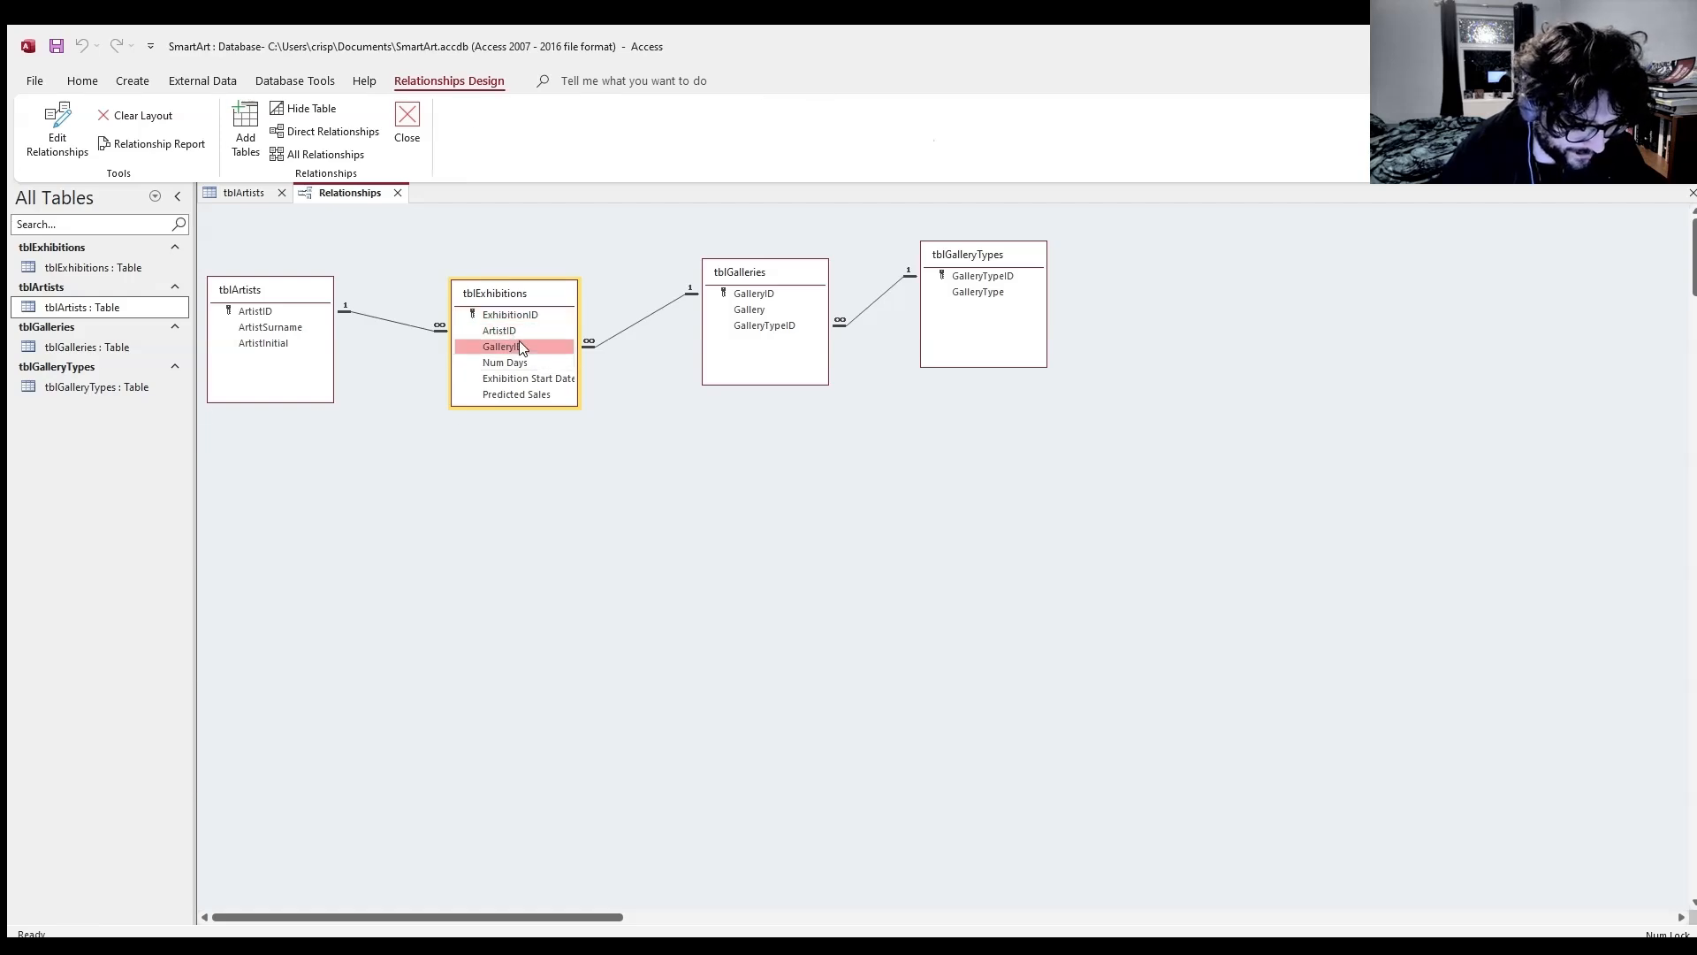
left_click(511, 330)
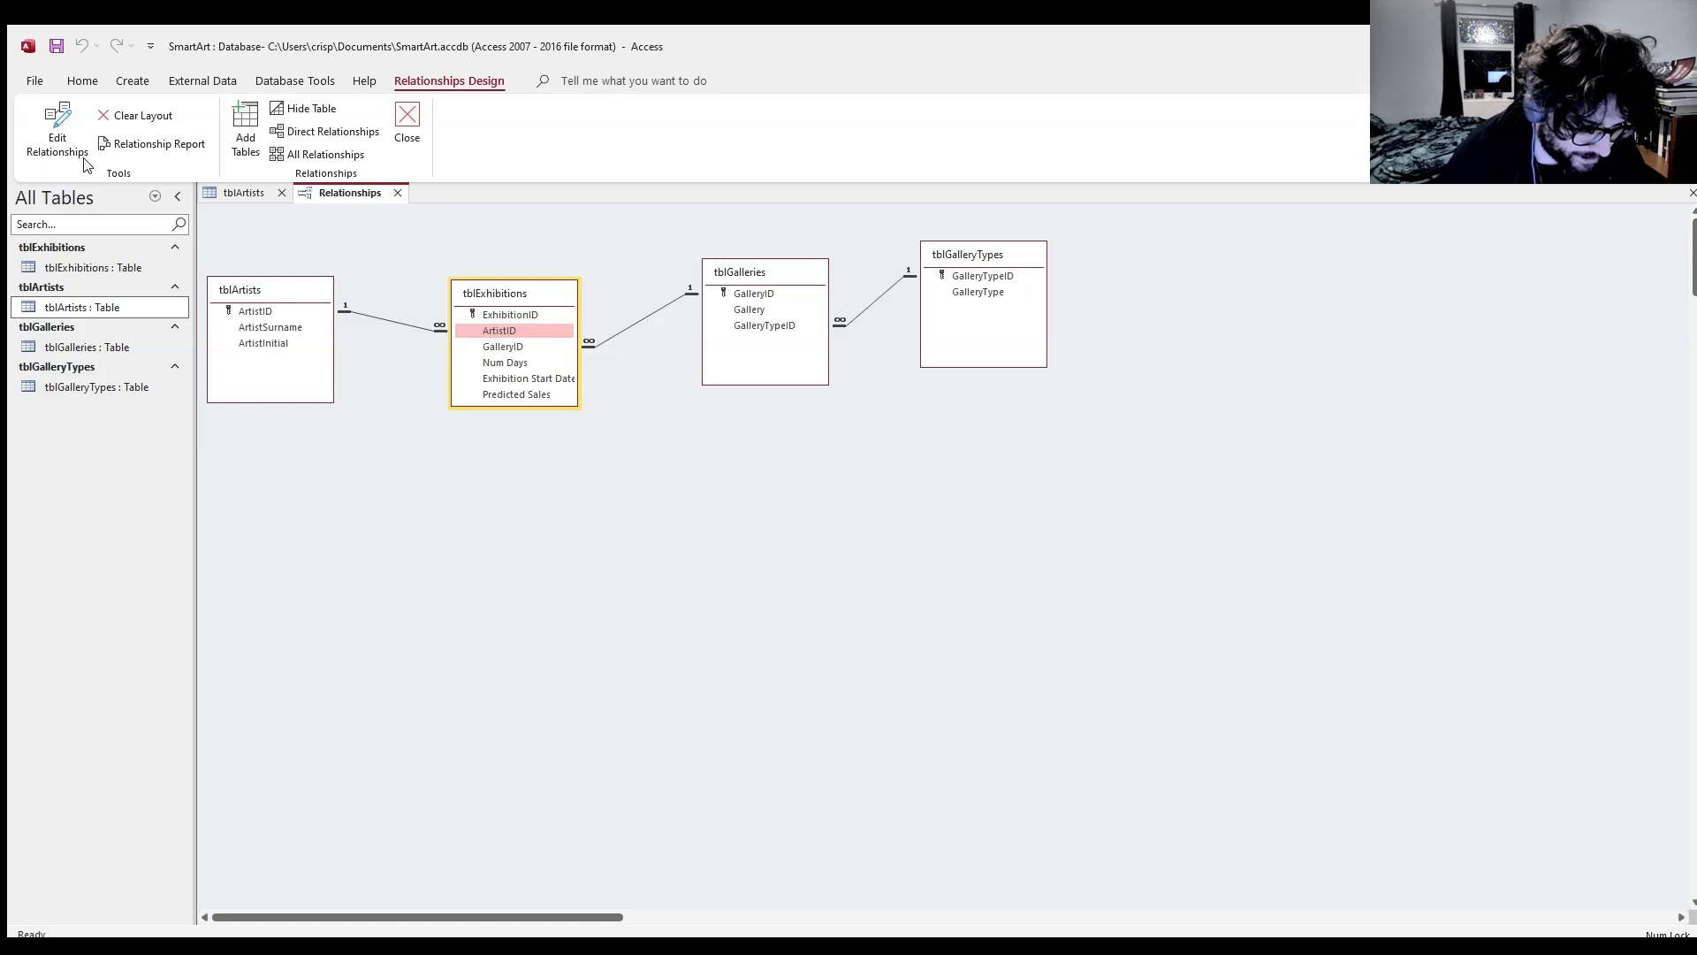
left_click(293, 82)
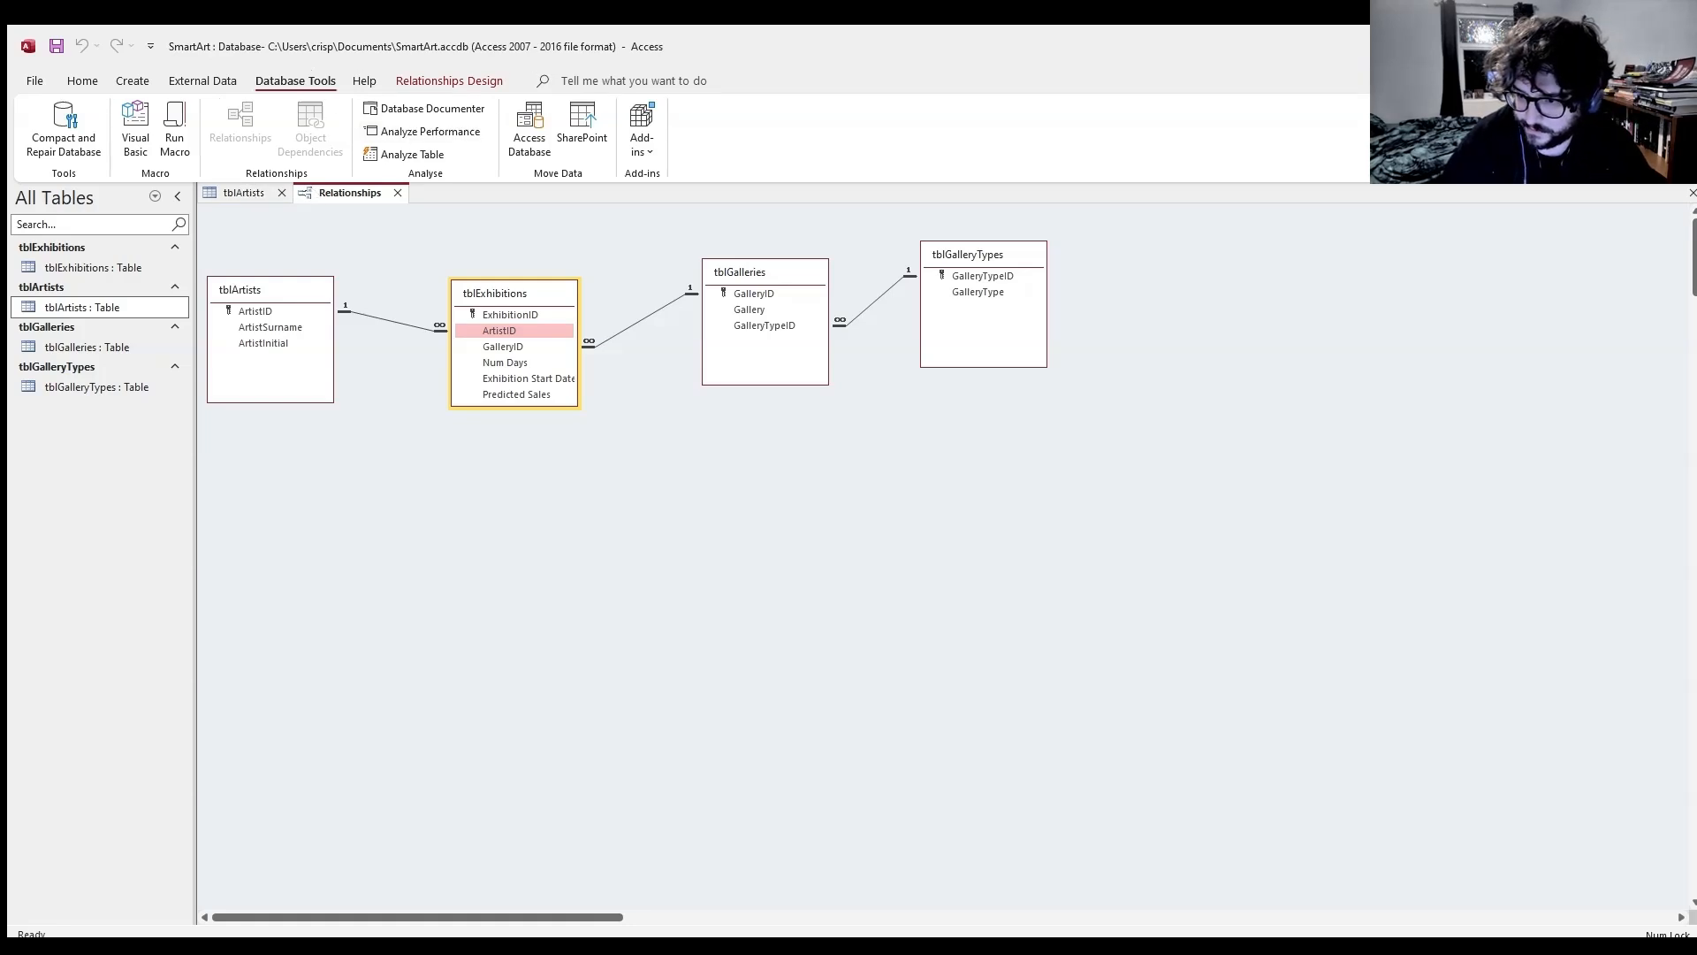
- Close tblArtists and delete the relationships that link tblExhibitions to tblArtists and to tblGalleries
left_click(431, 327)
left_click(416, 325)
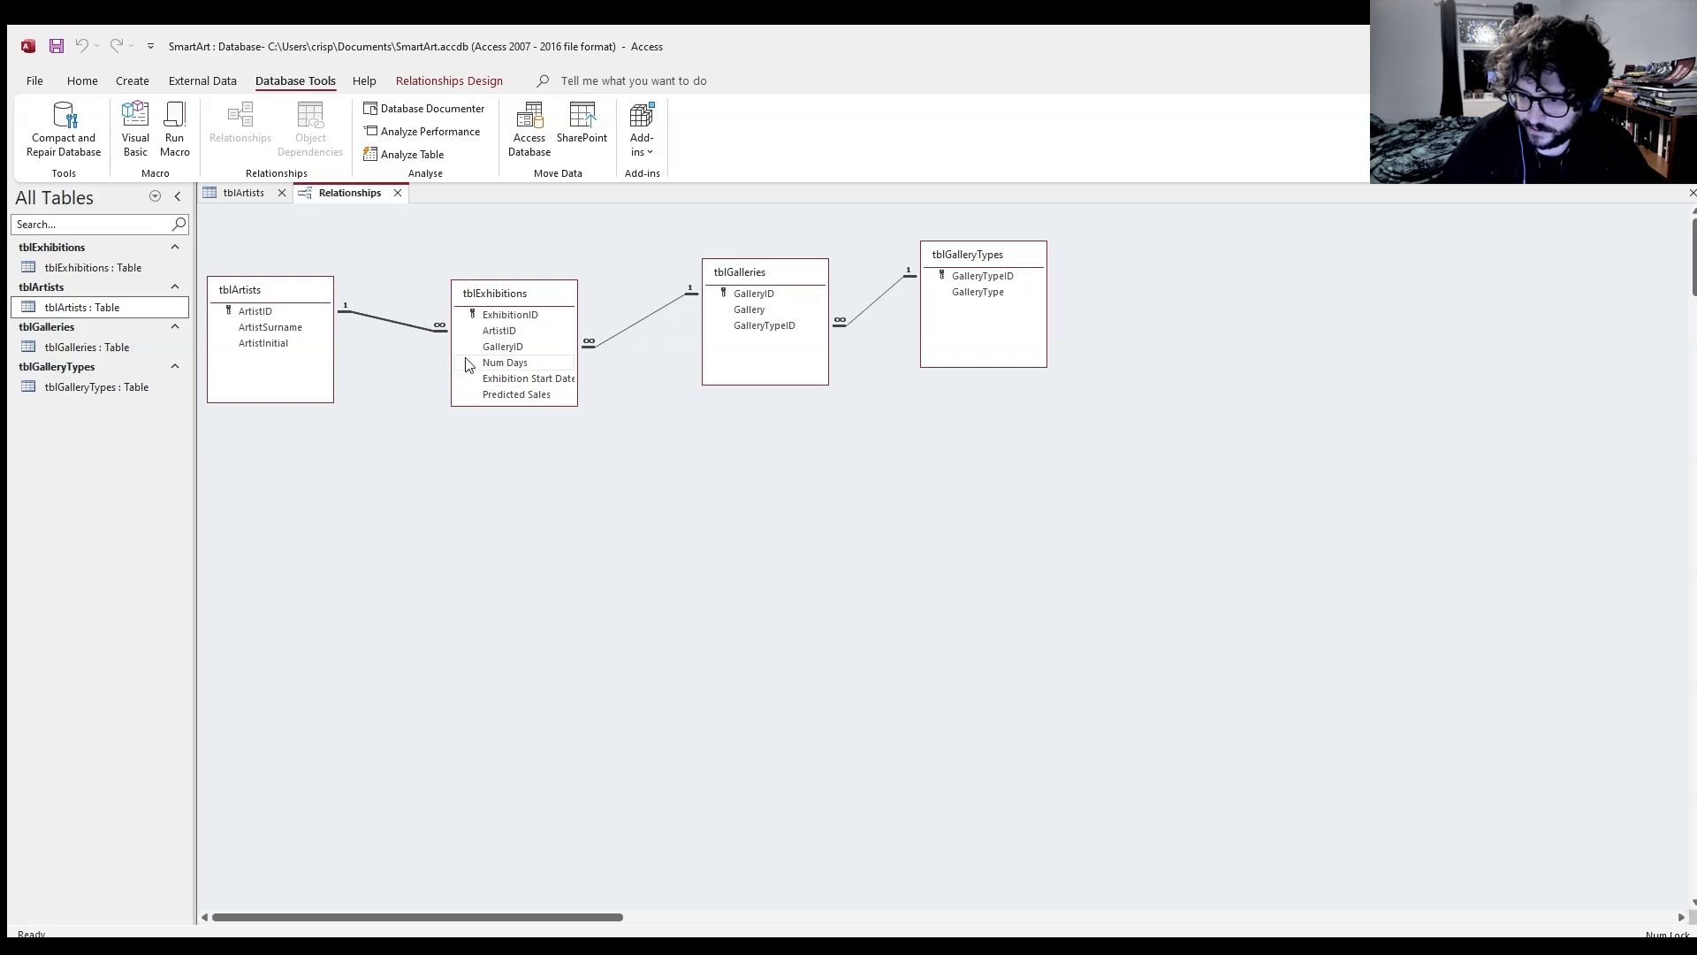
double_click(633, 327)
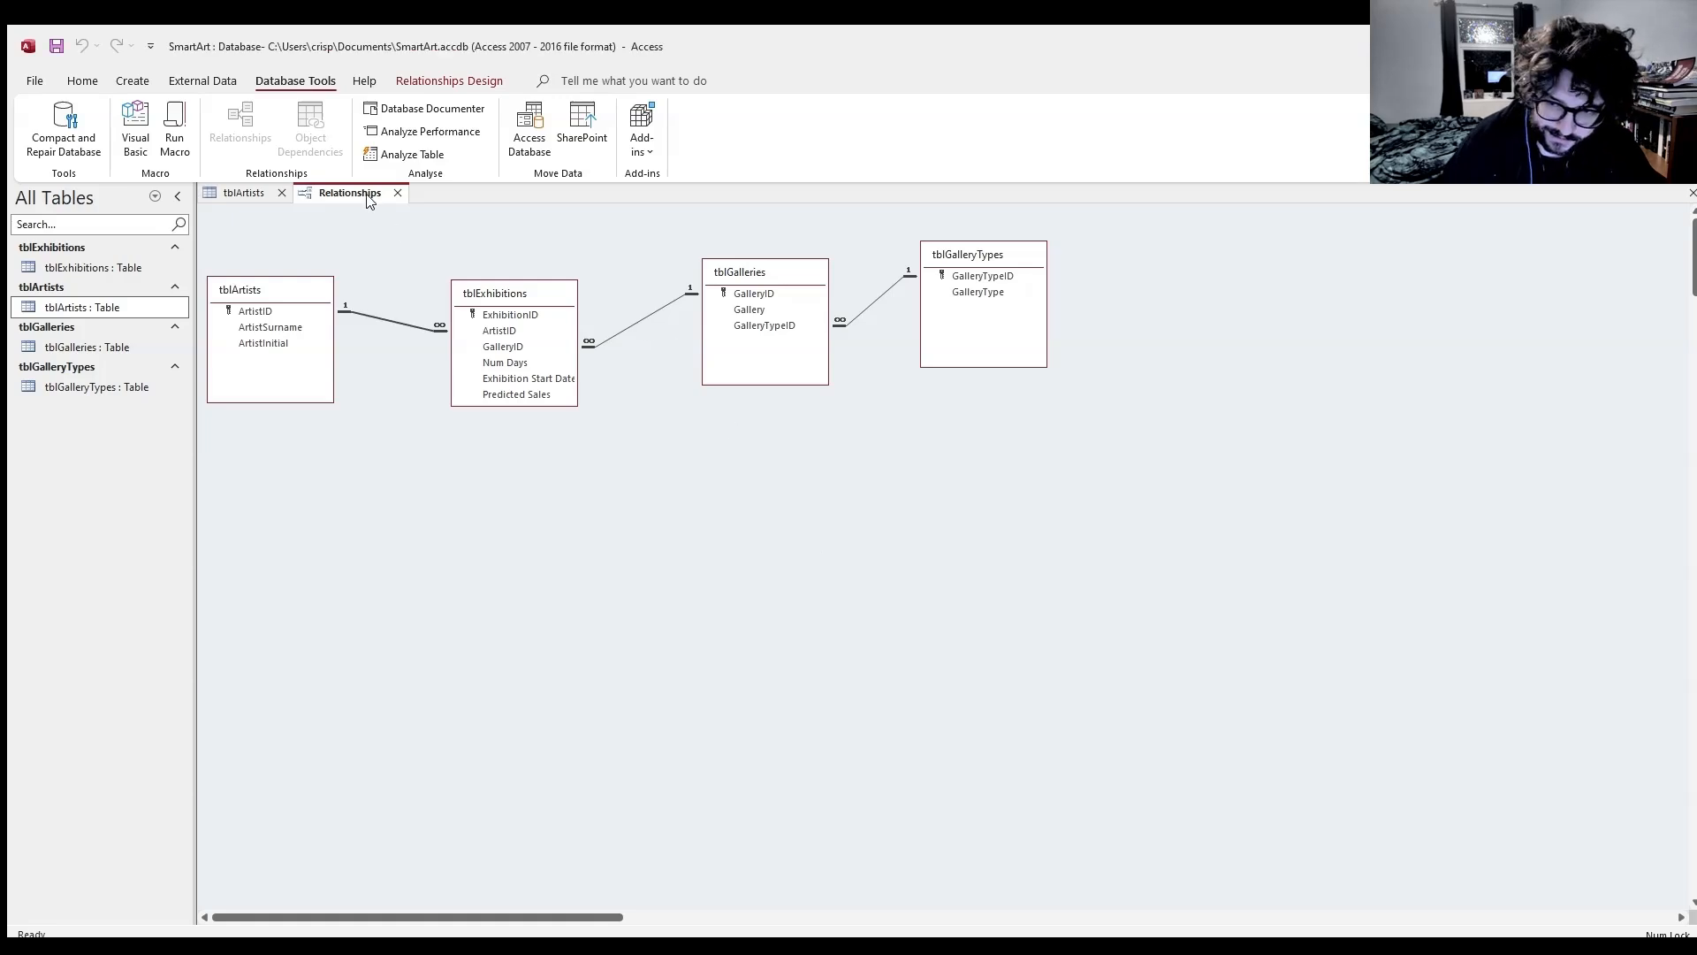
left_click(282, 193)
left_click(401, 315)
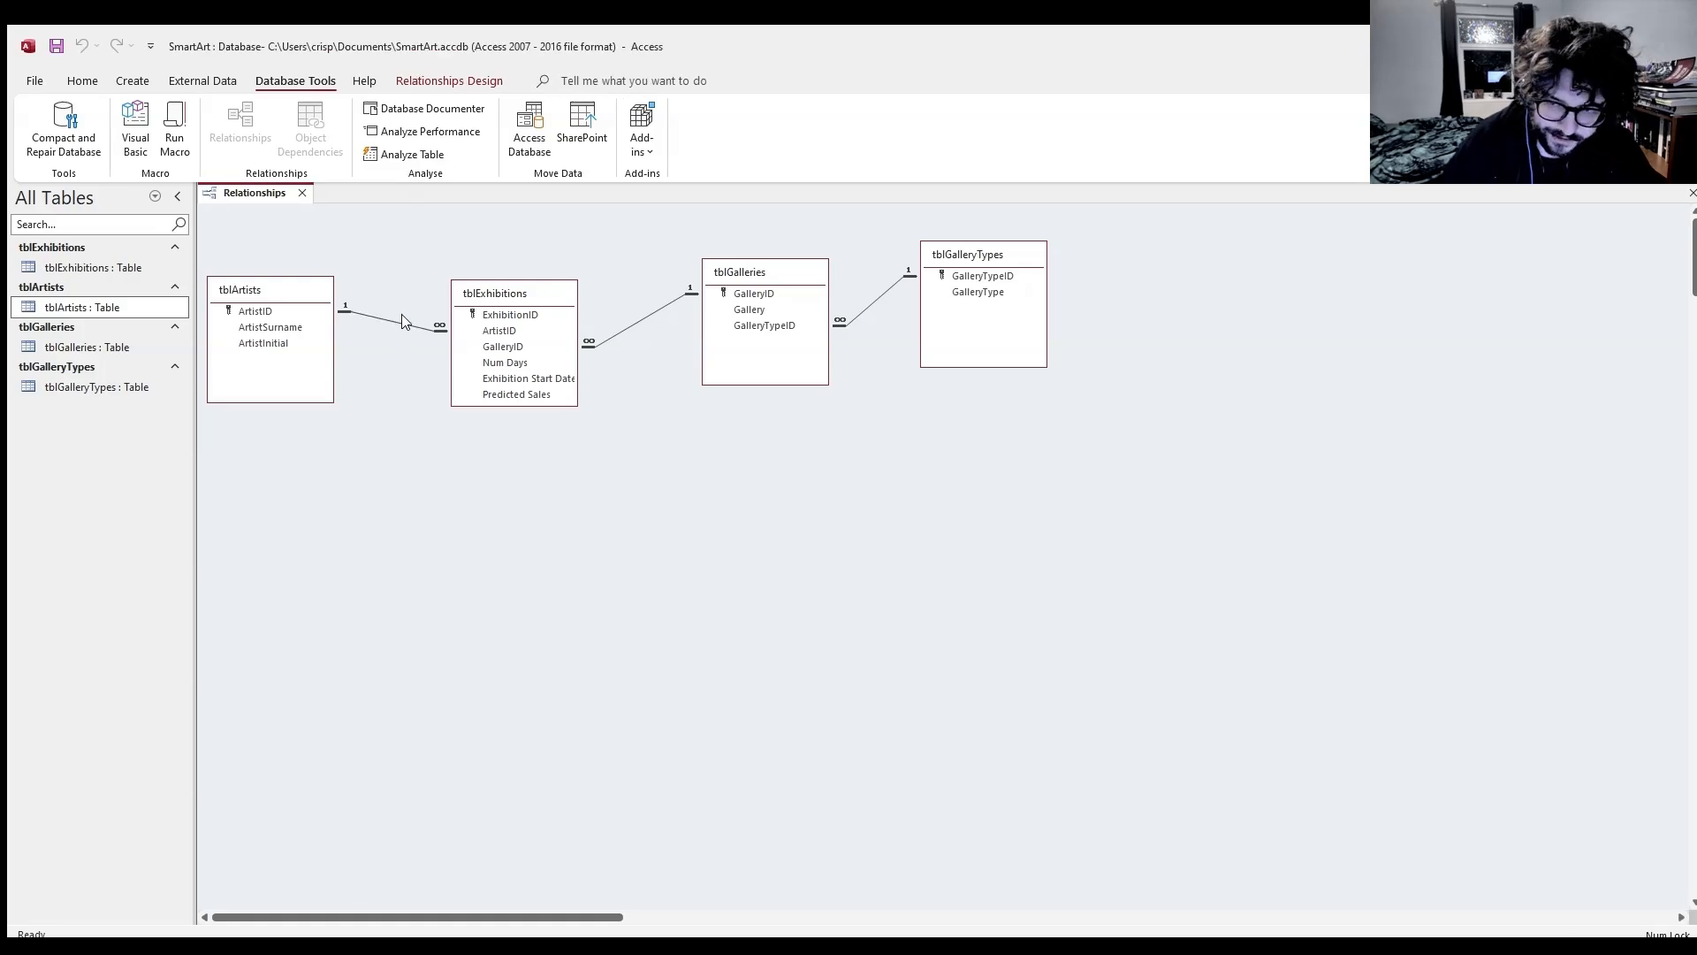
key("Delete")
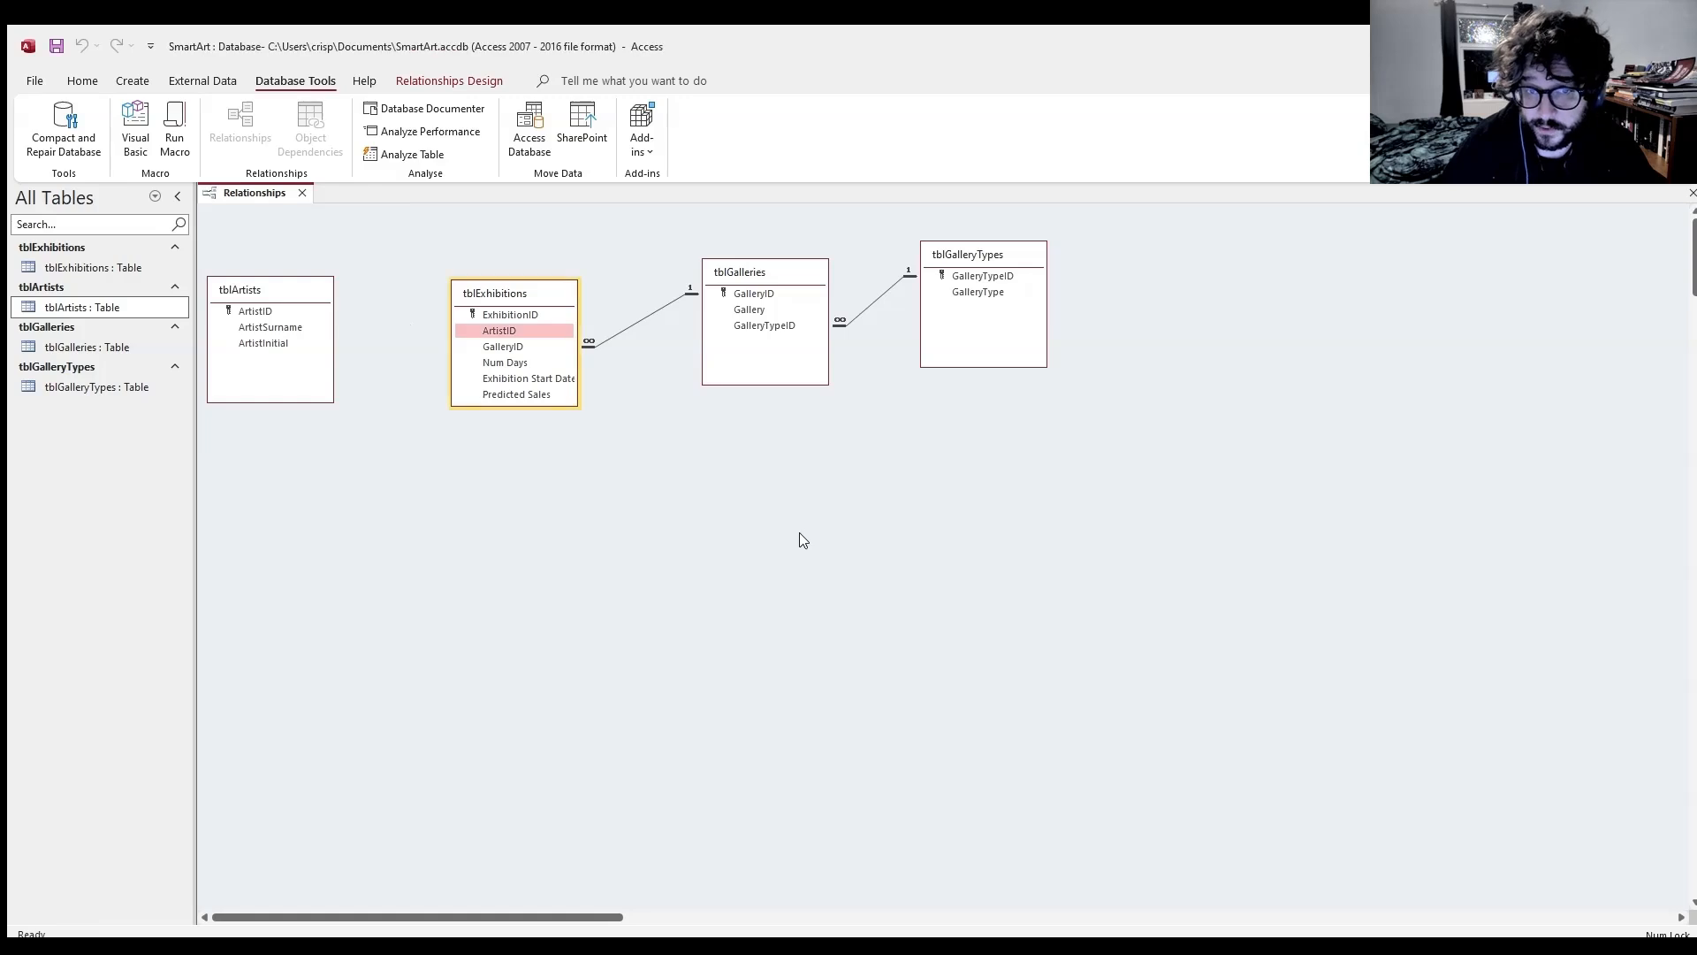
left_click(626, 328)
key("Delete")
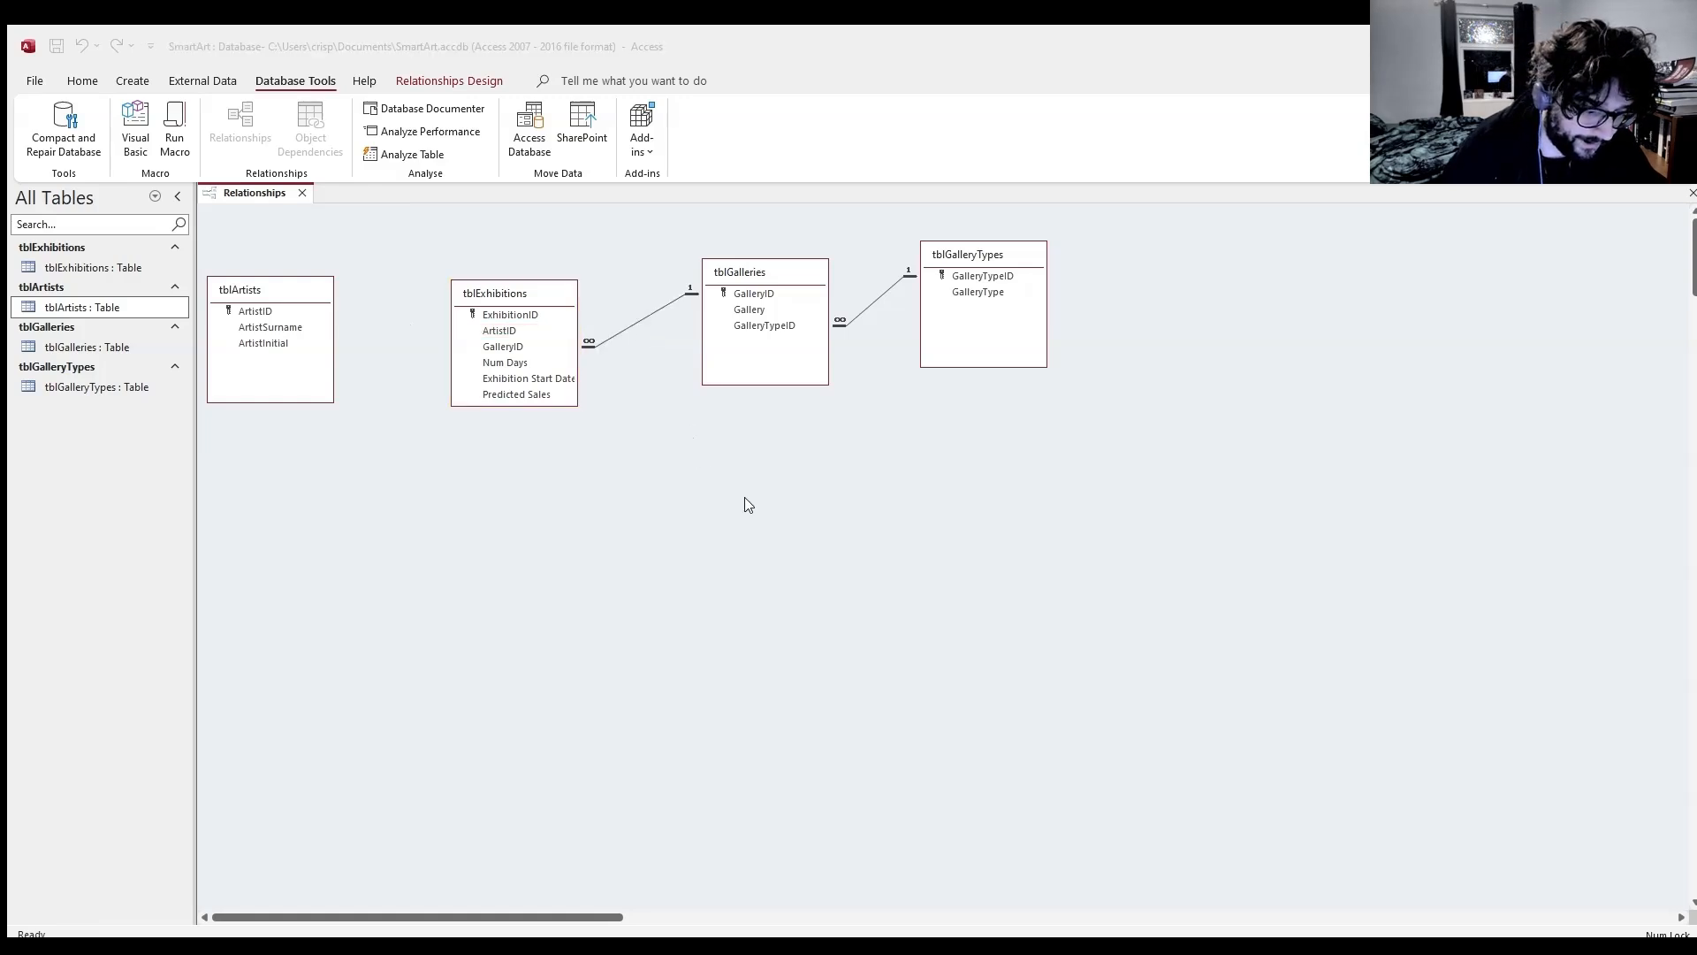
key("Return")
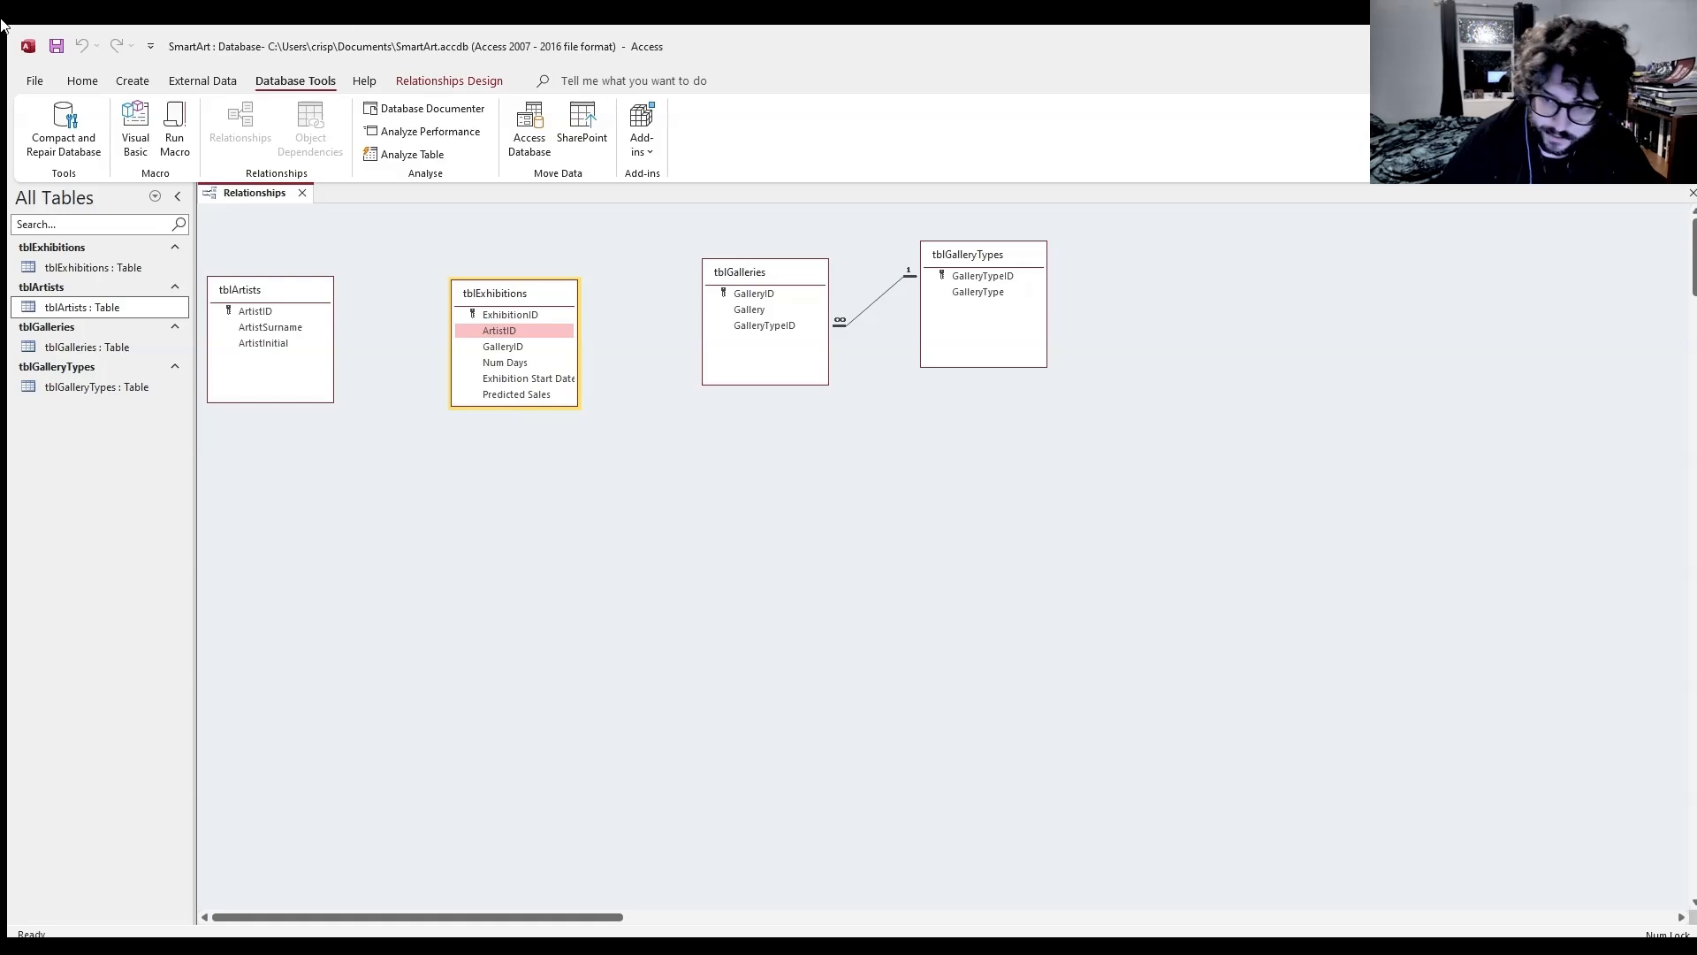
- Turn the ArtistID field of tblExhibitions into a lookup on tblArtists with the Lookup Wizard and save the table design
double_click(77, 267)
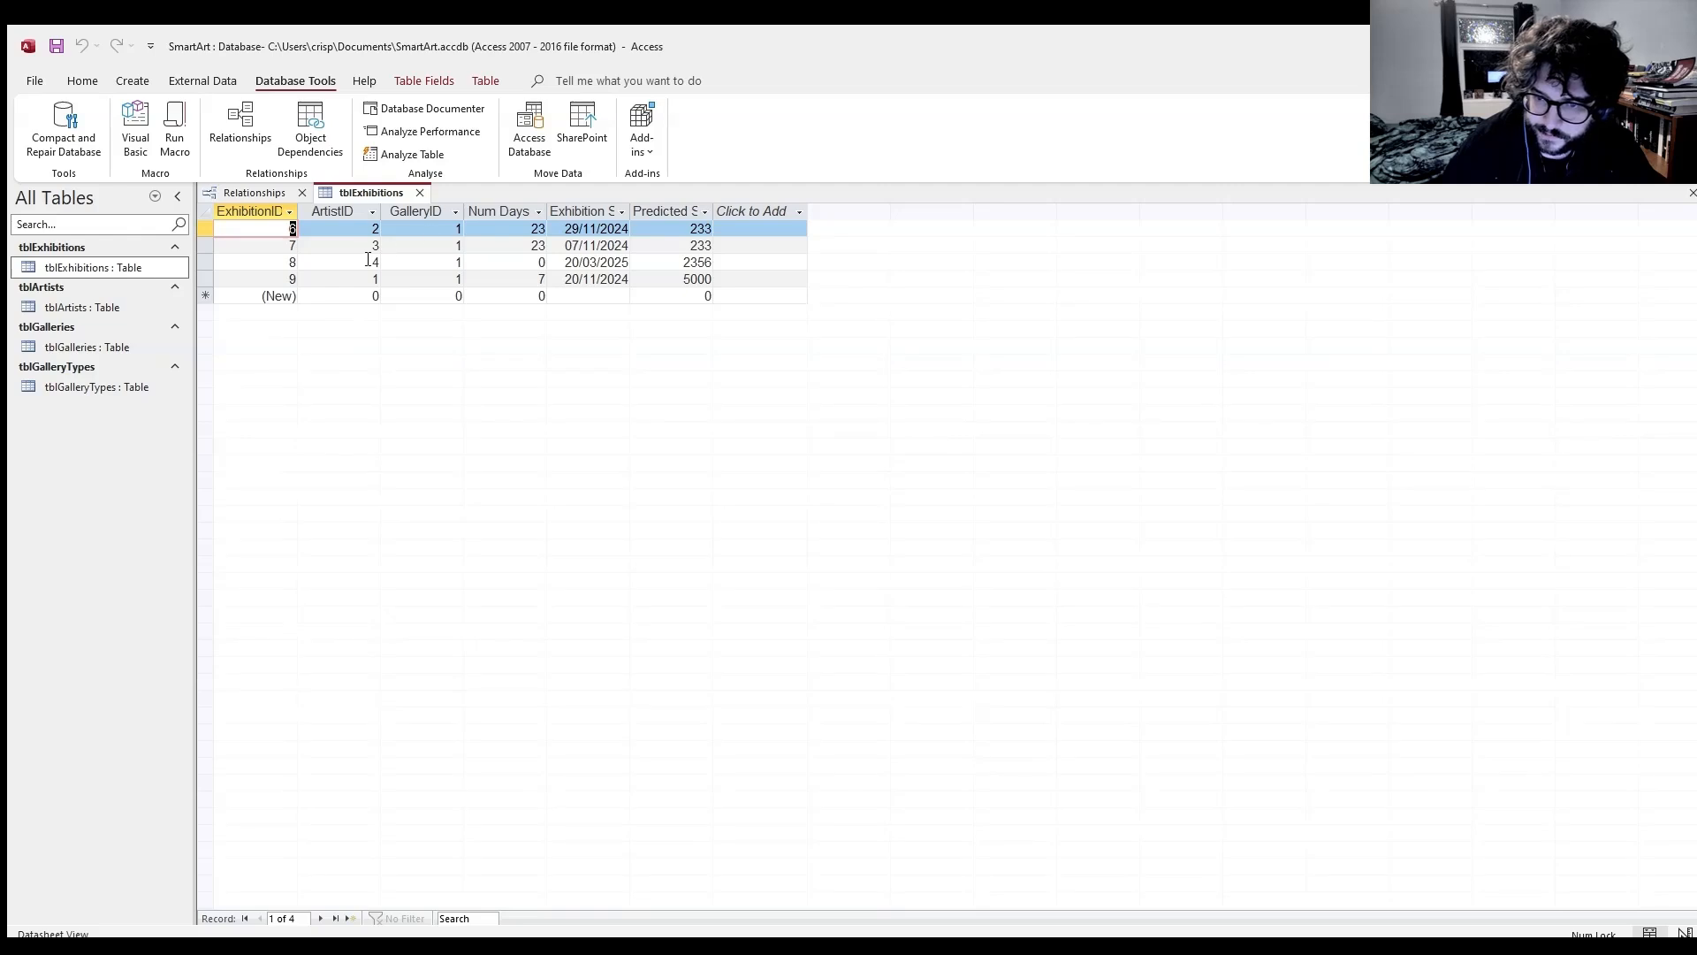
left_click(353, 254)
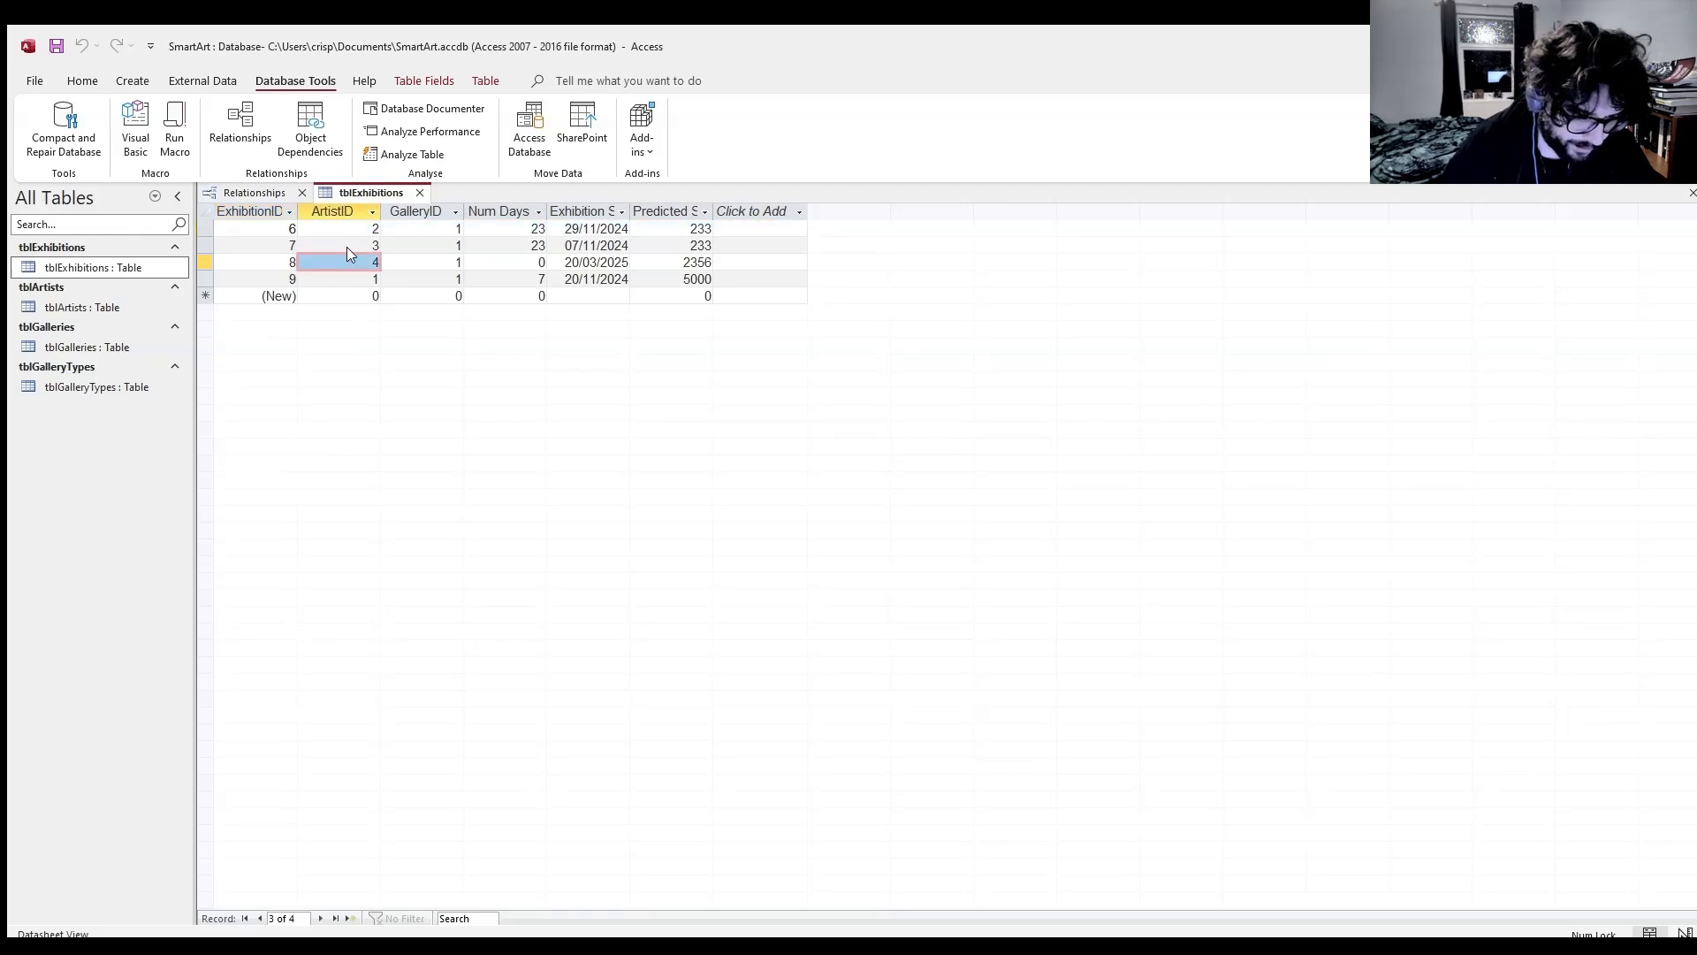
left_click(1685, 932)
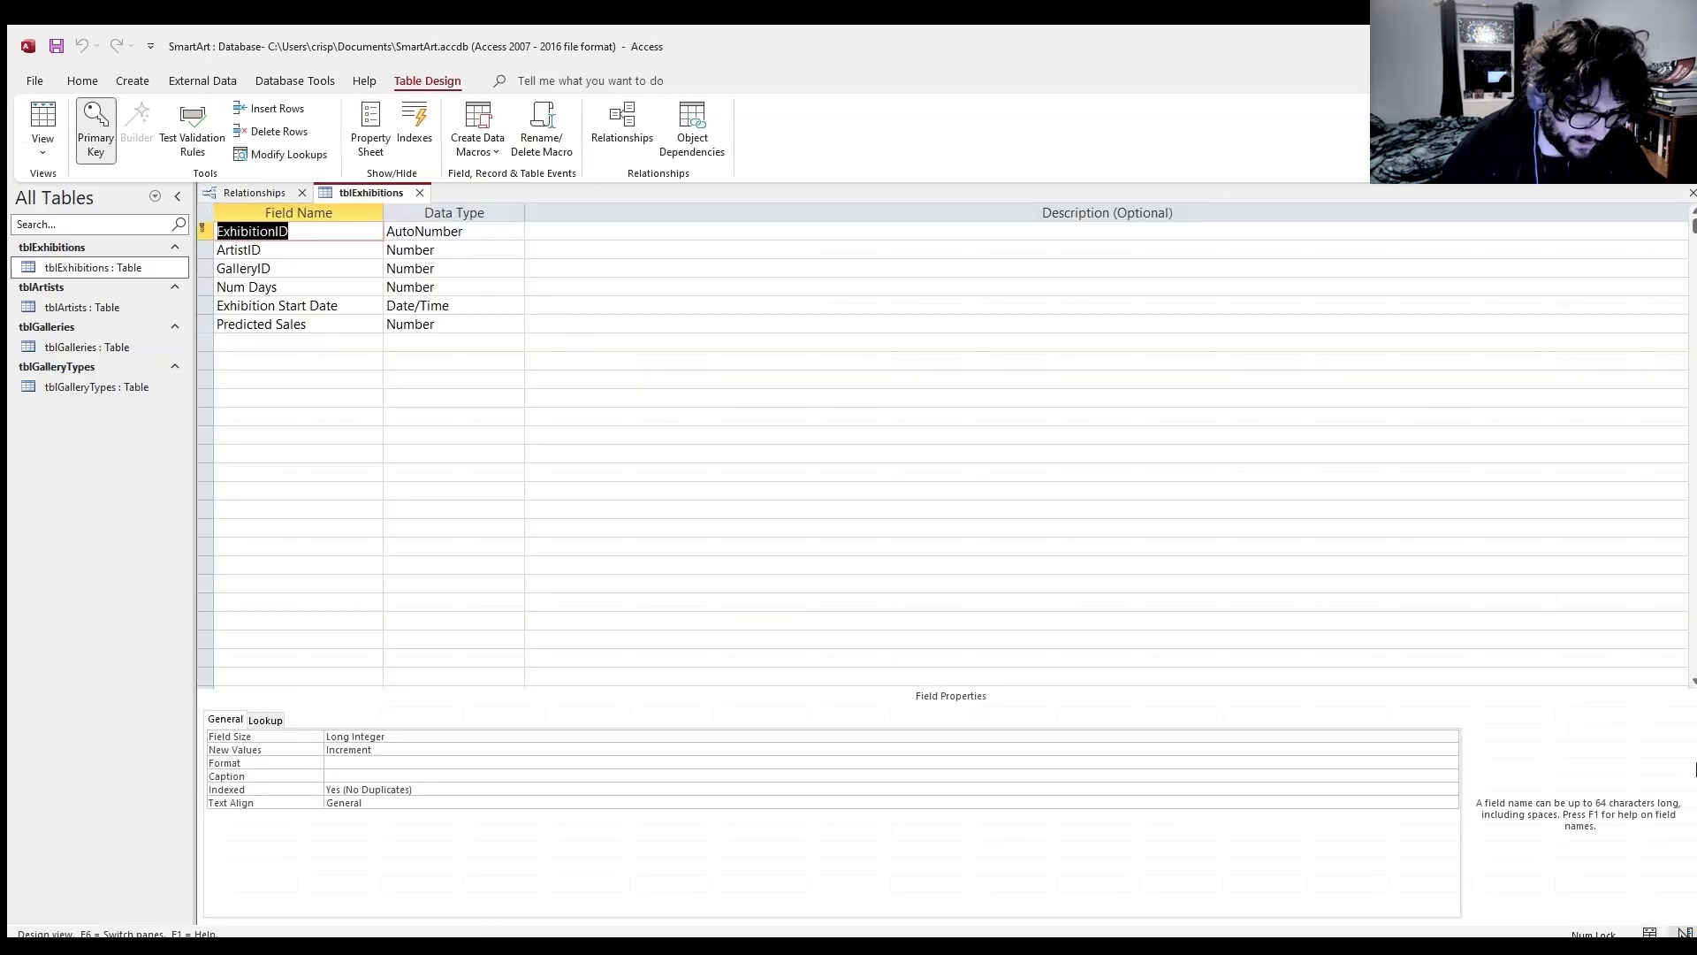
left_click(511, 252)
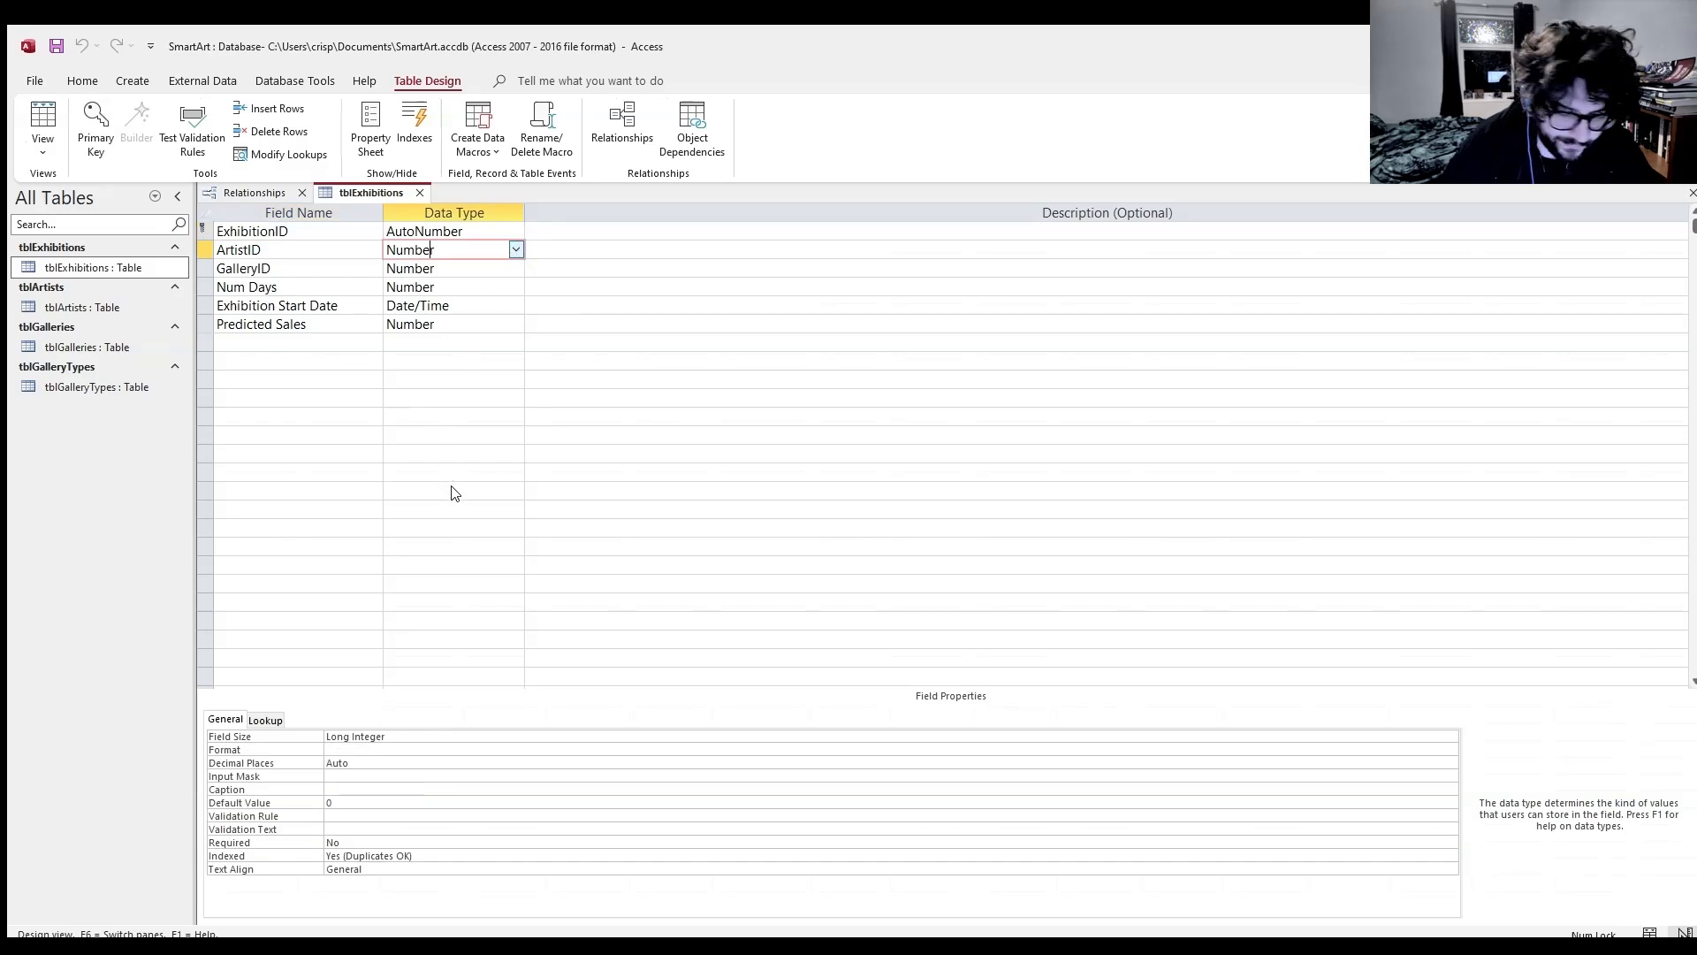
type("l")
key("Return")
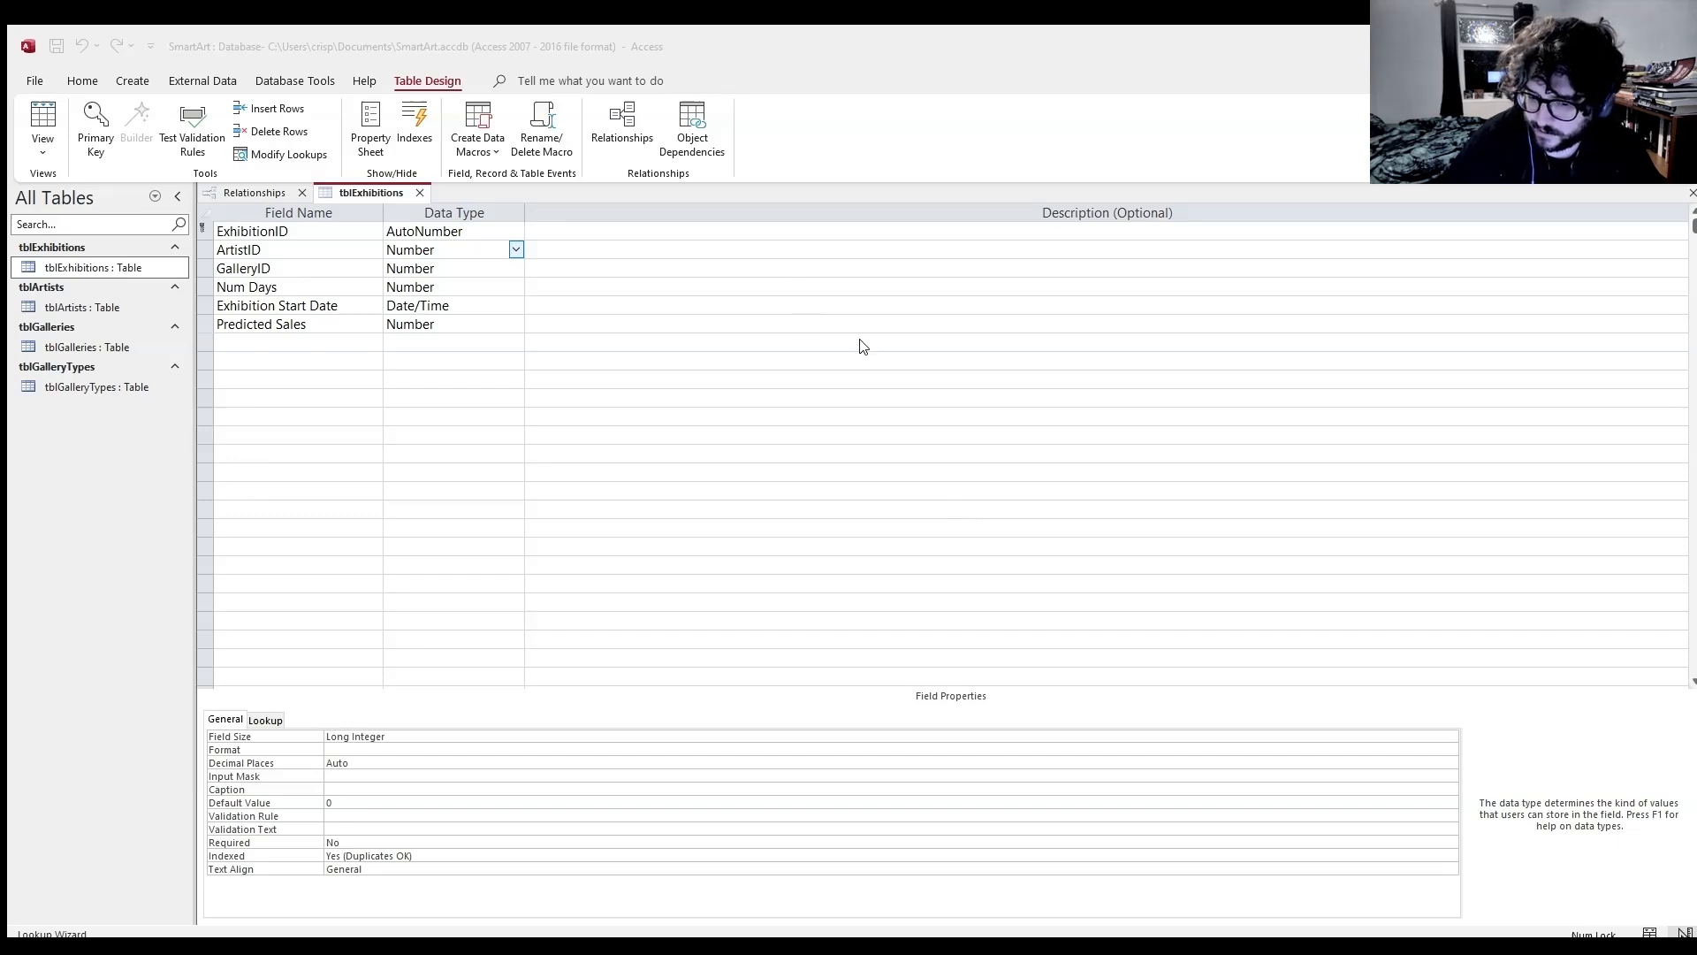
left_click(1031, 508)
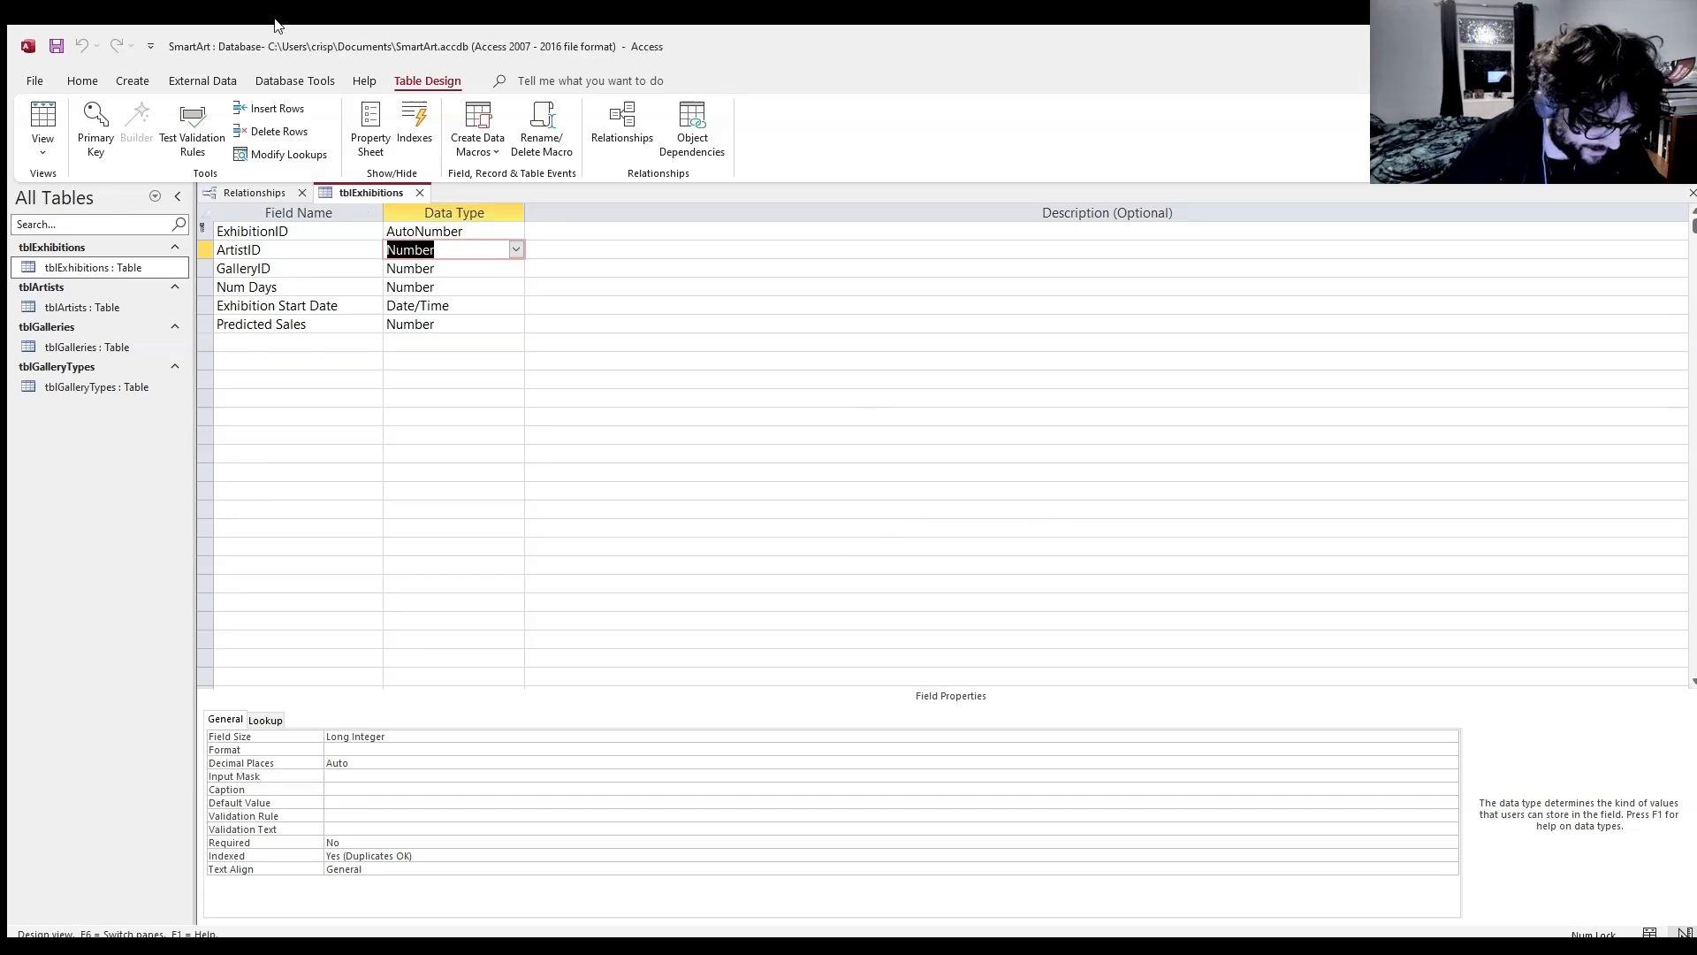
left_click(53, 53)
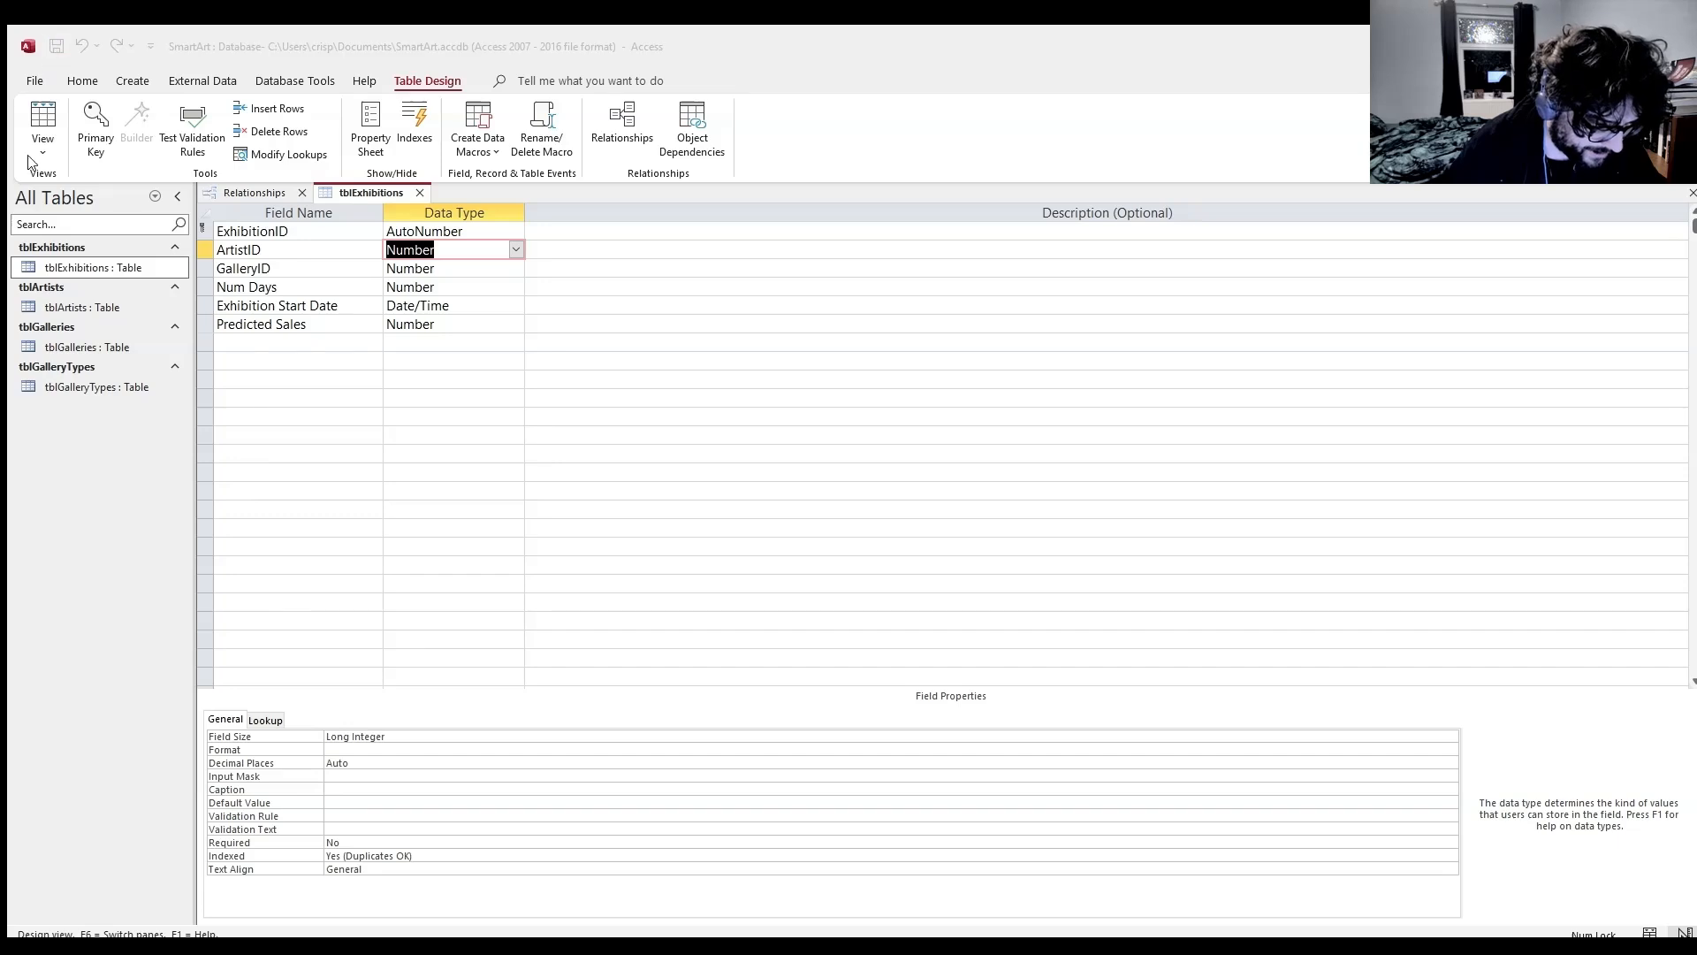
left_click(823, 554)
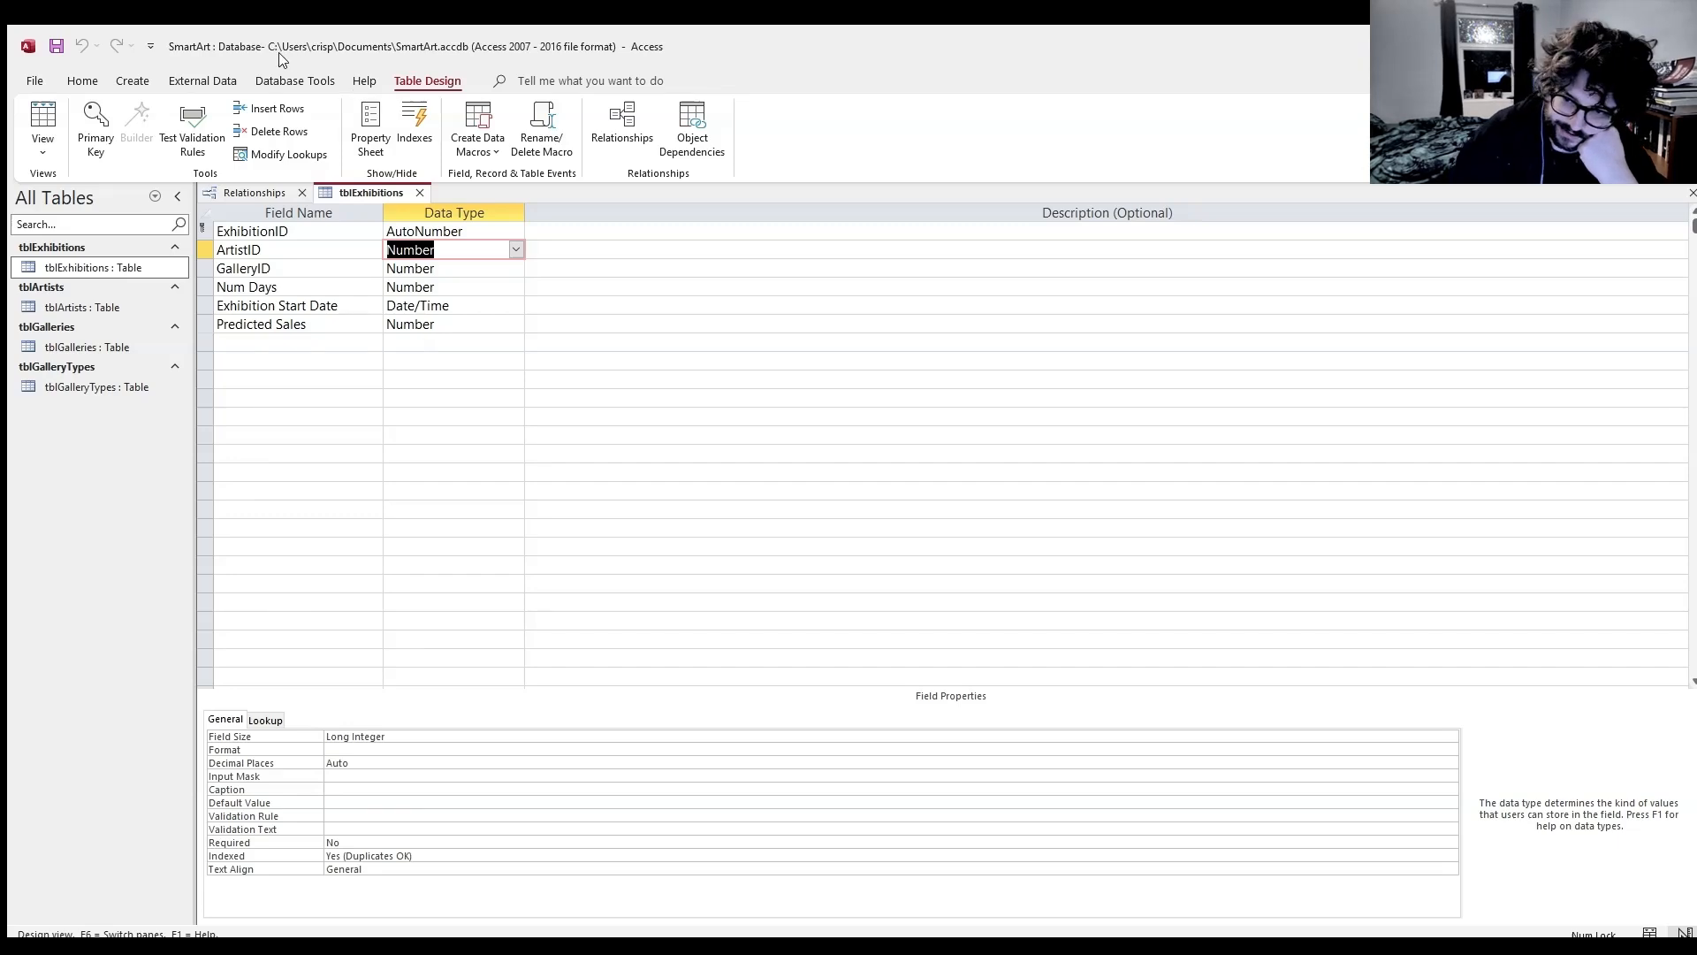
- Open the relationships diagram and delete the relationship between tblGalleries and tblGalleryTypes
left_click(283, 80)
left_click(230, 124)
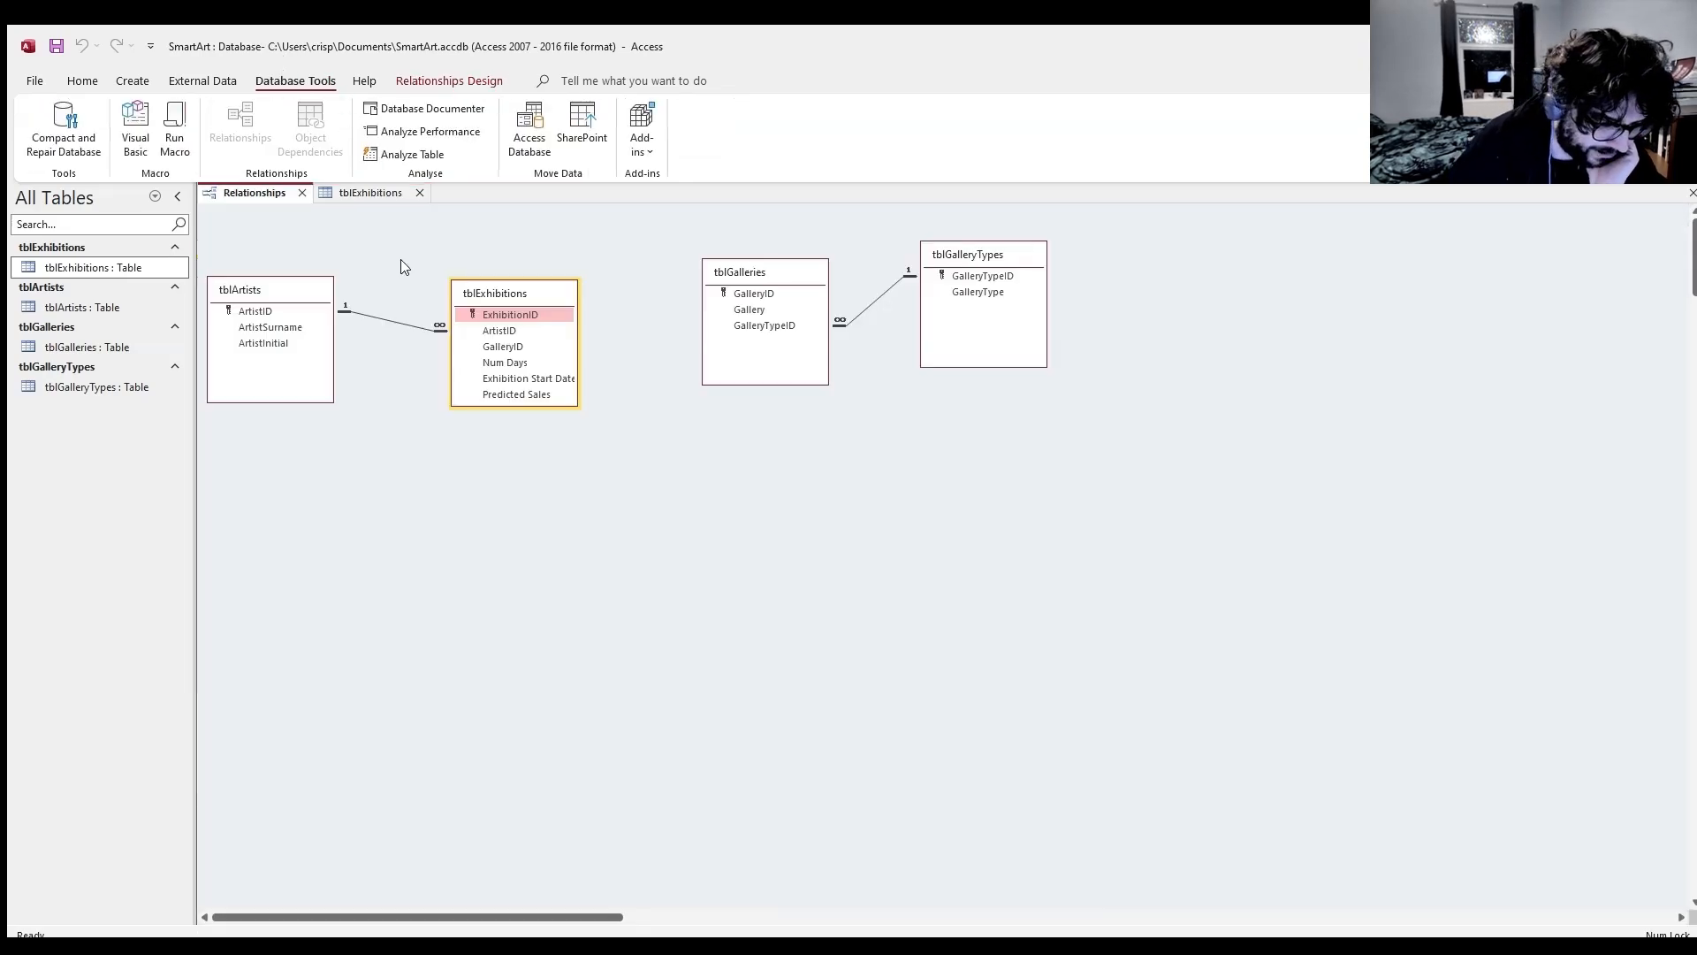
left_click_drag(482, 294, 532, 283)
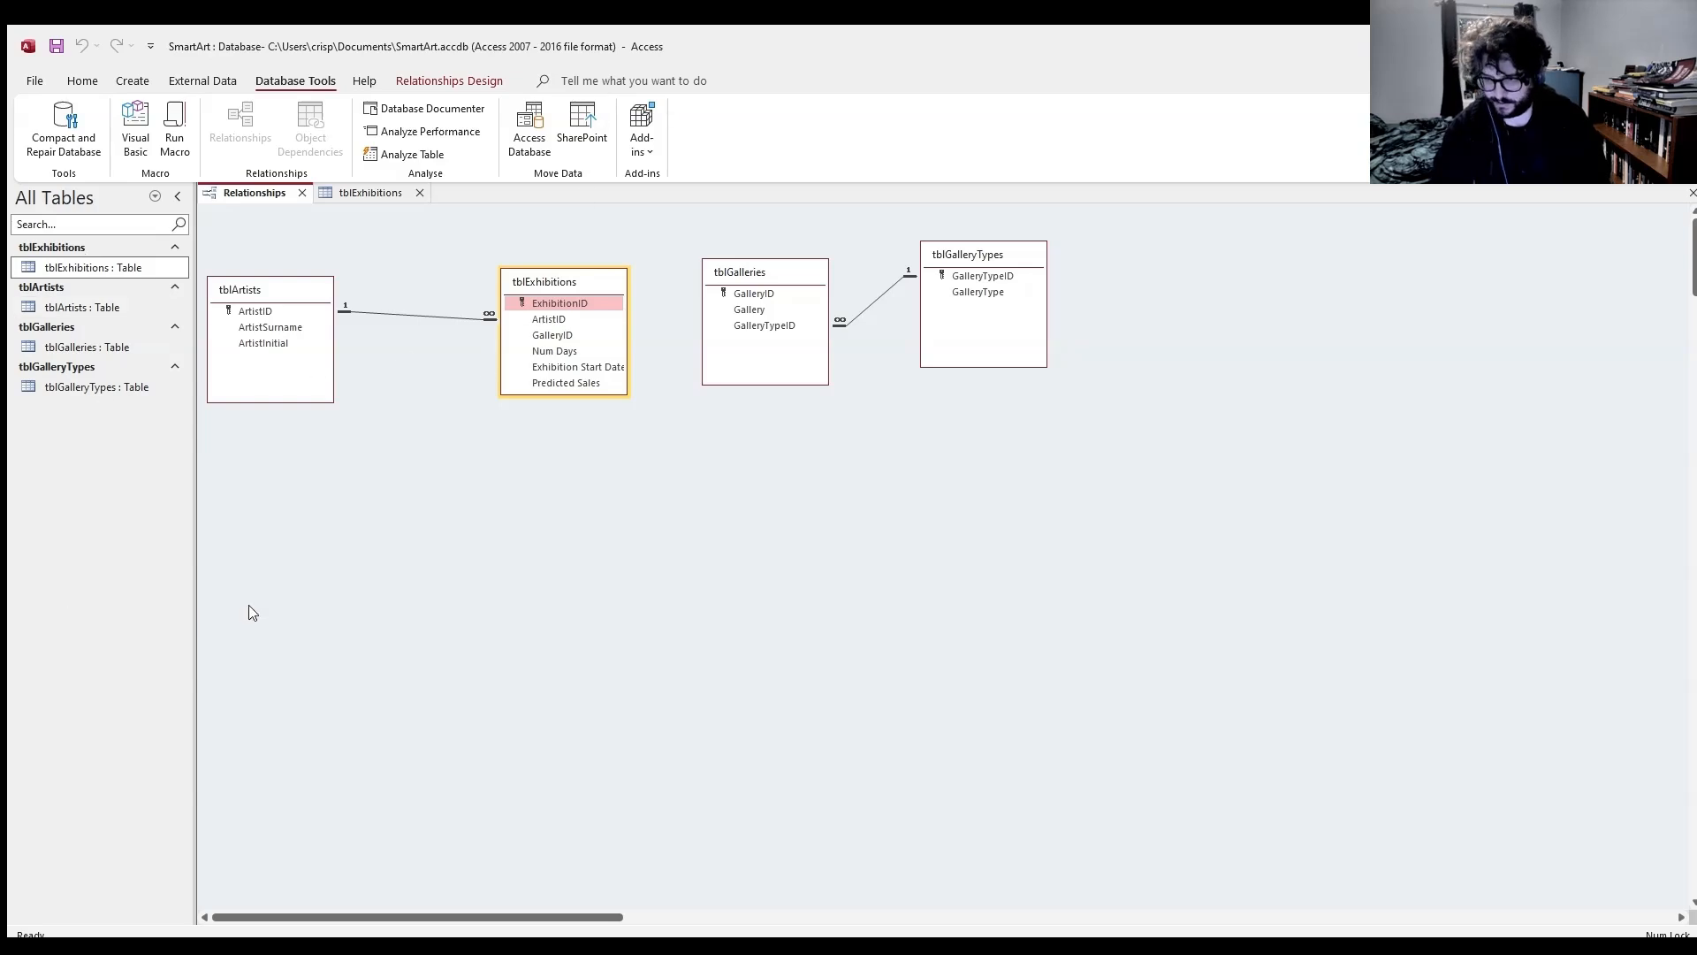
scroll(250, 610, "down", 3)
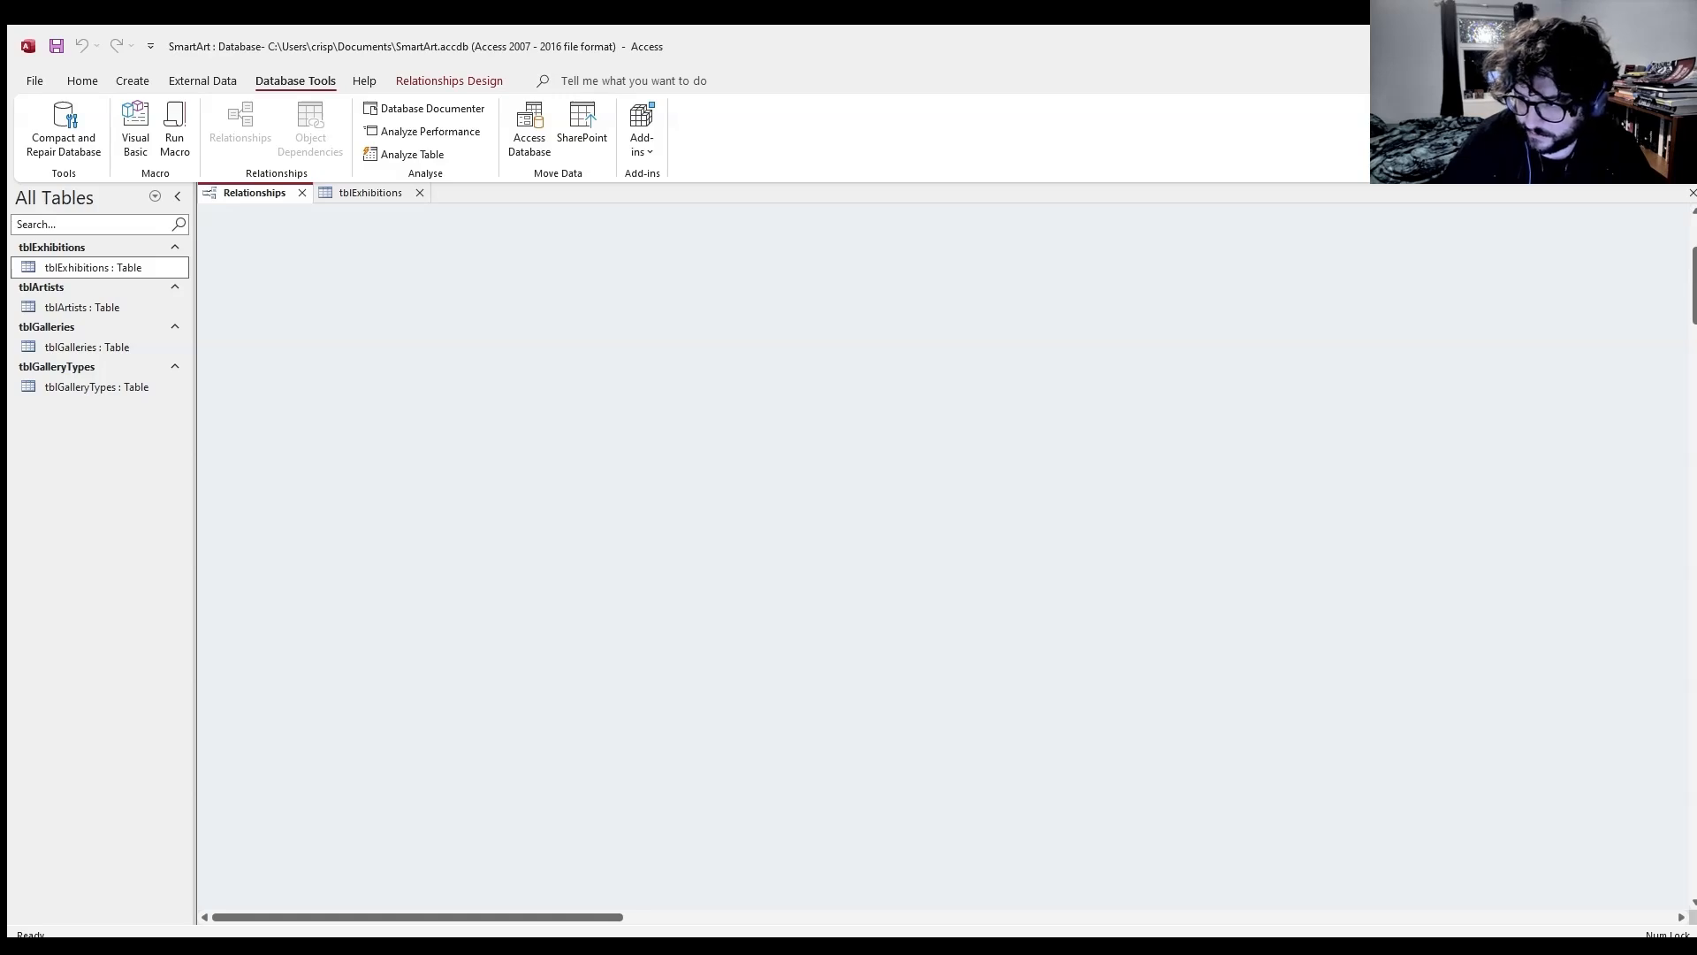
scroll(277, 405, "up", 3)
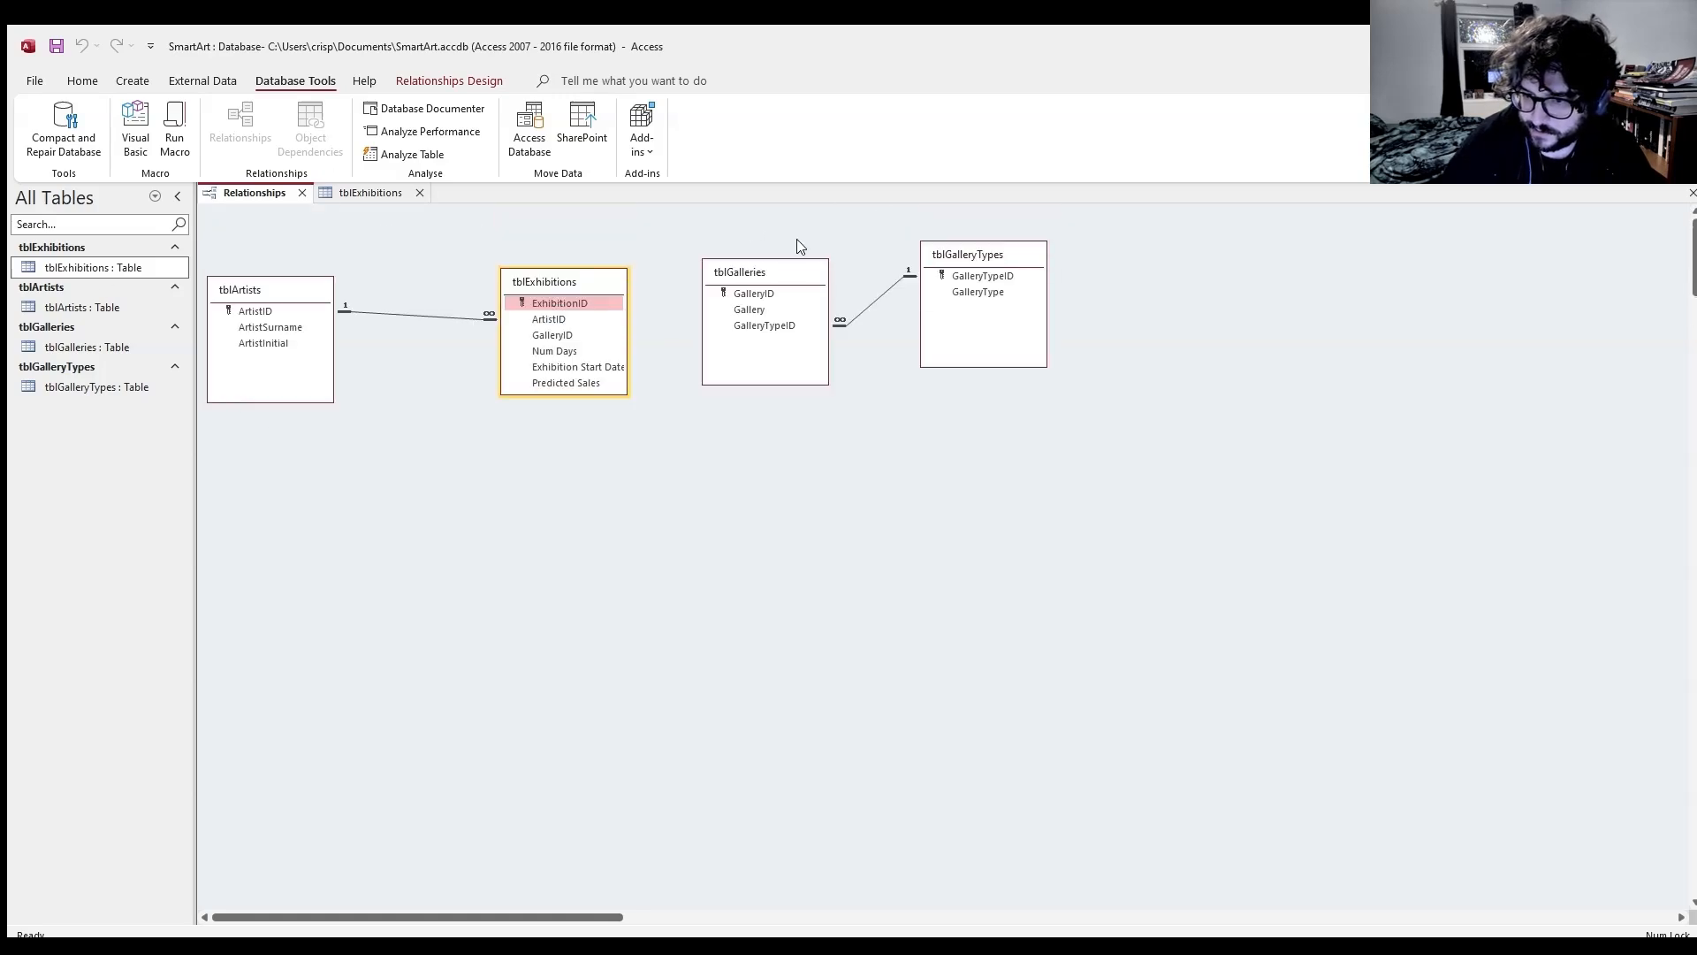
left_click(880, 297)
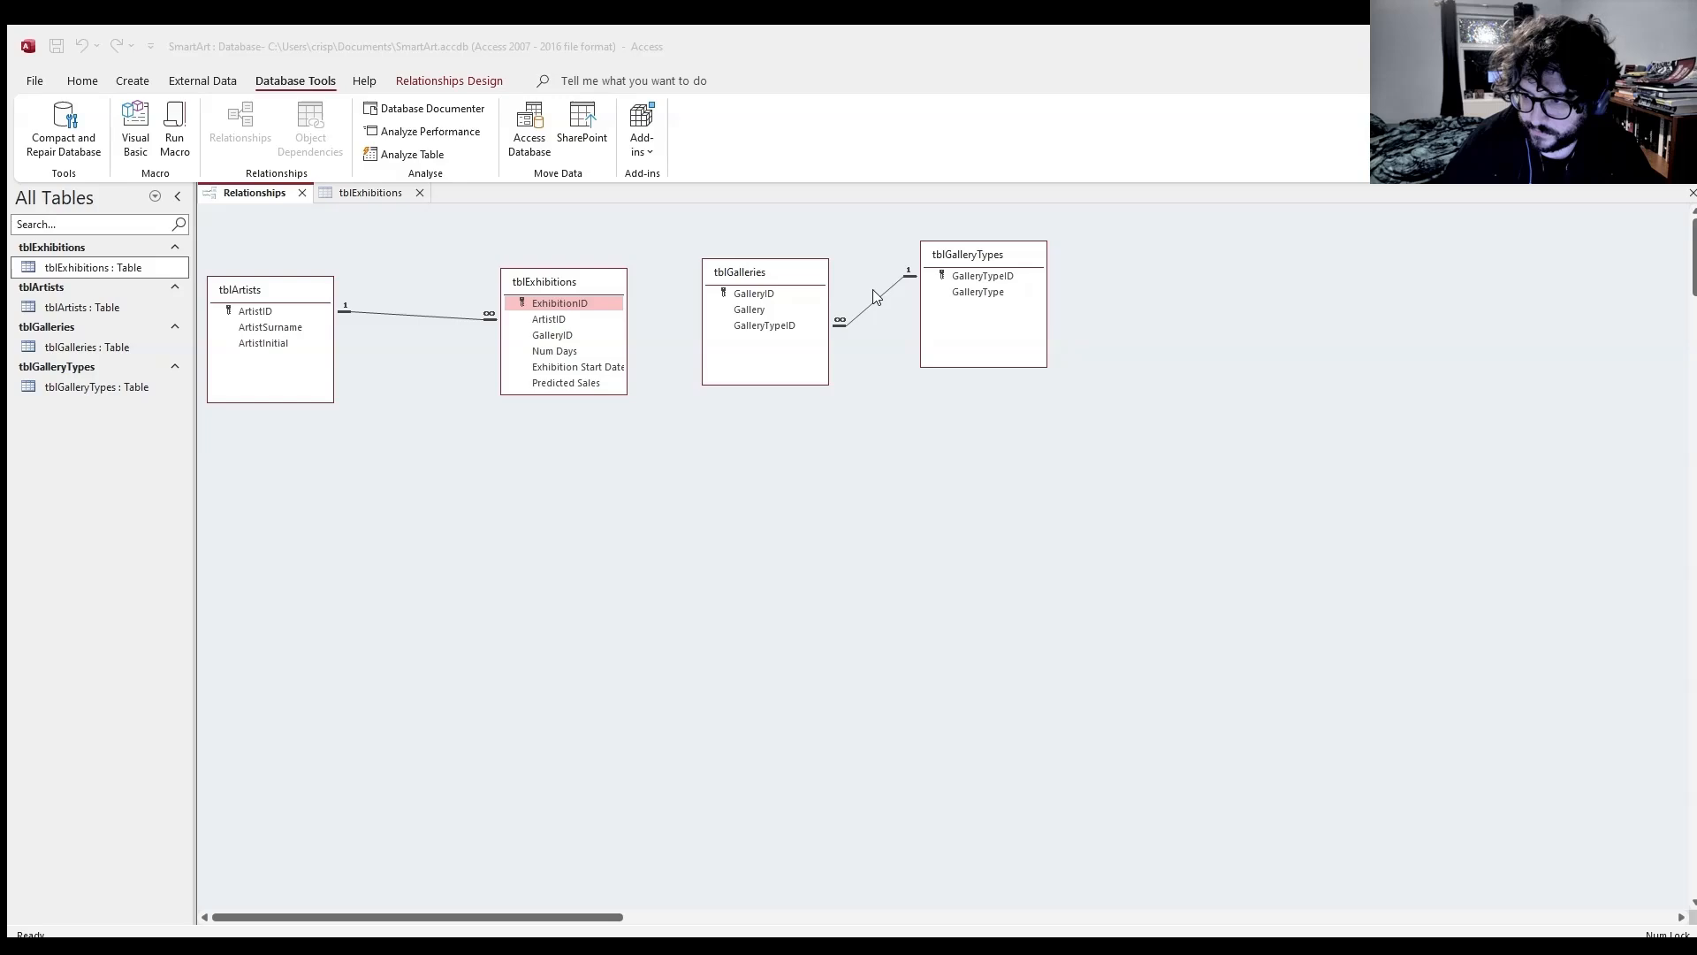
left_click(862, 305)
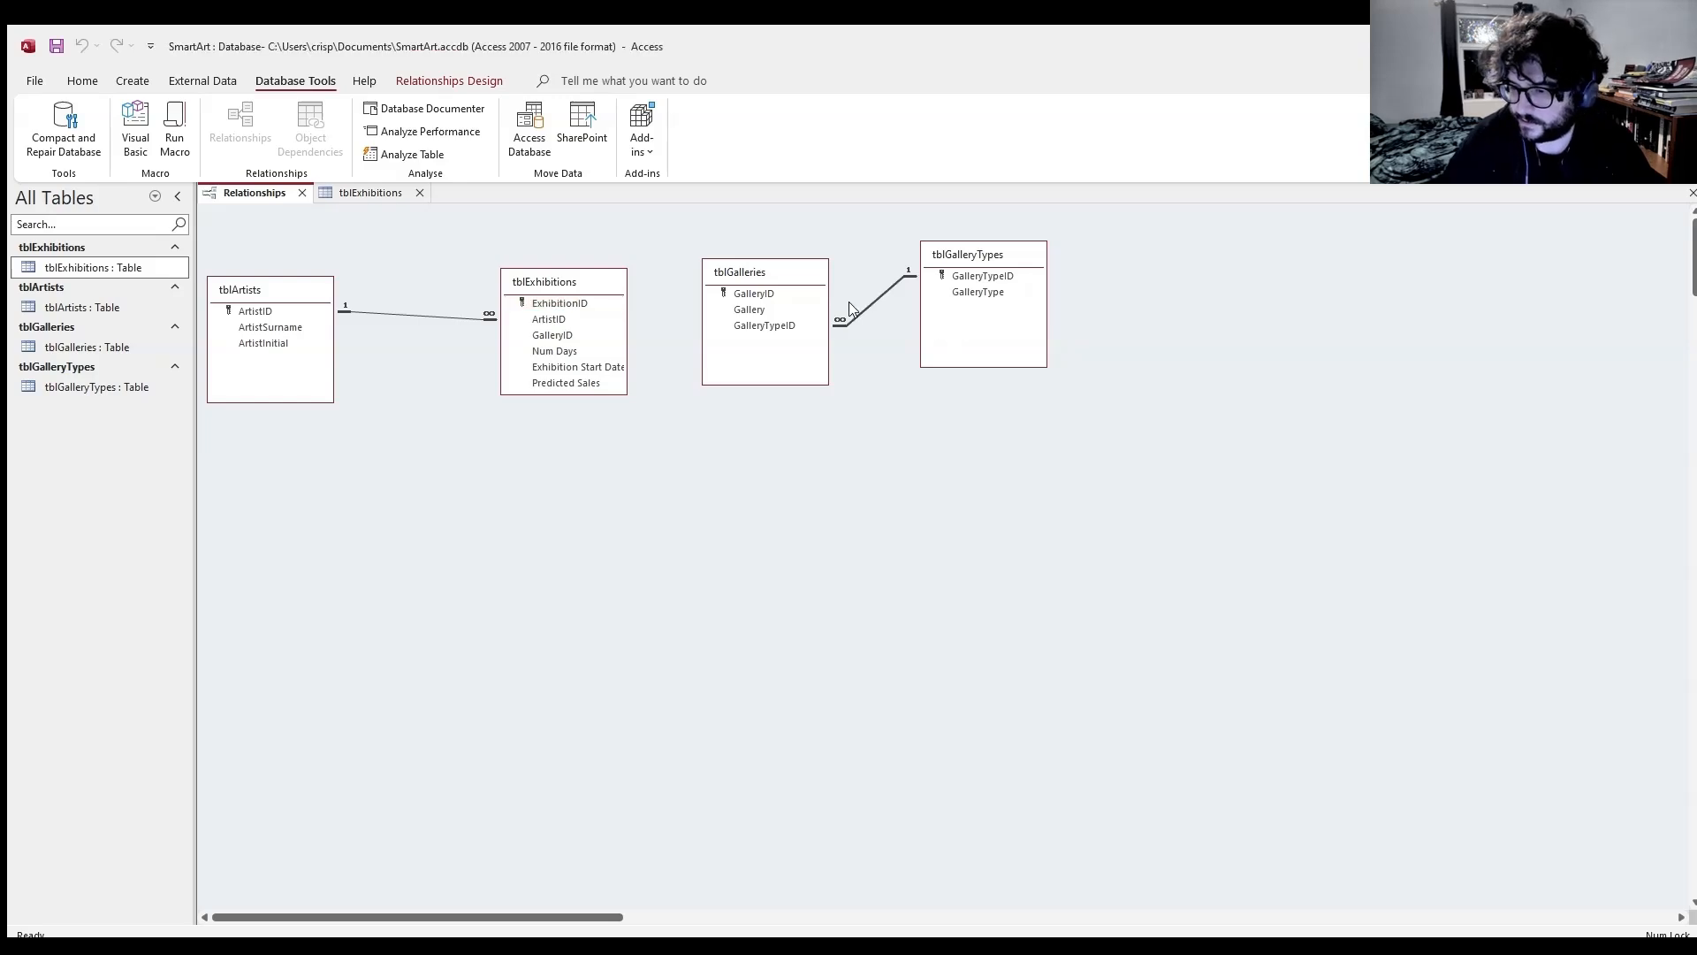
key("Delete")
key("Return")
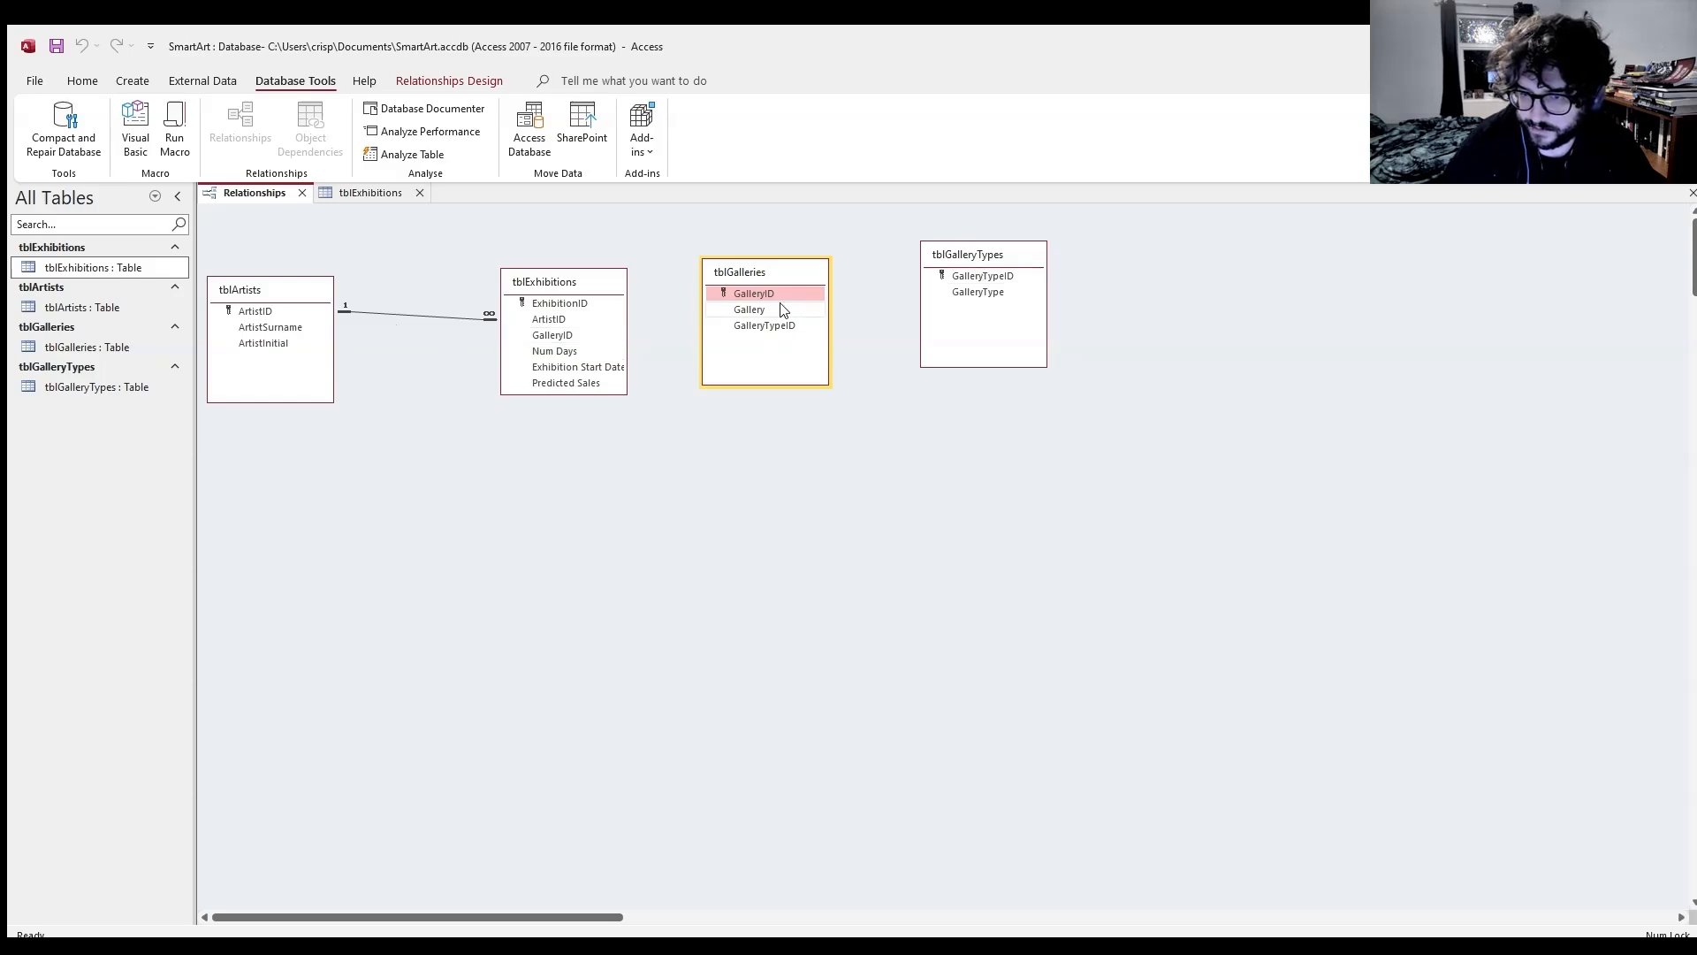
mouse_move(753, 267)
left_mouse_down()
mouse_move(728, 269)
mouse_move(742, 270)
left_mouse_up()
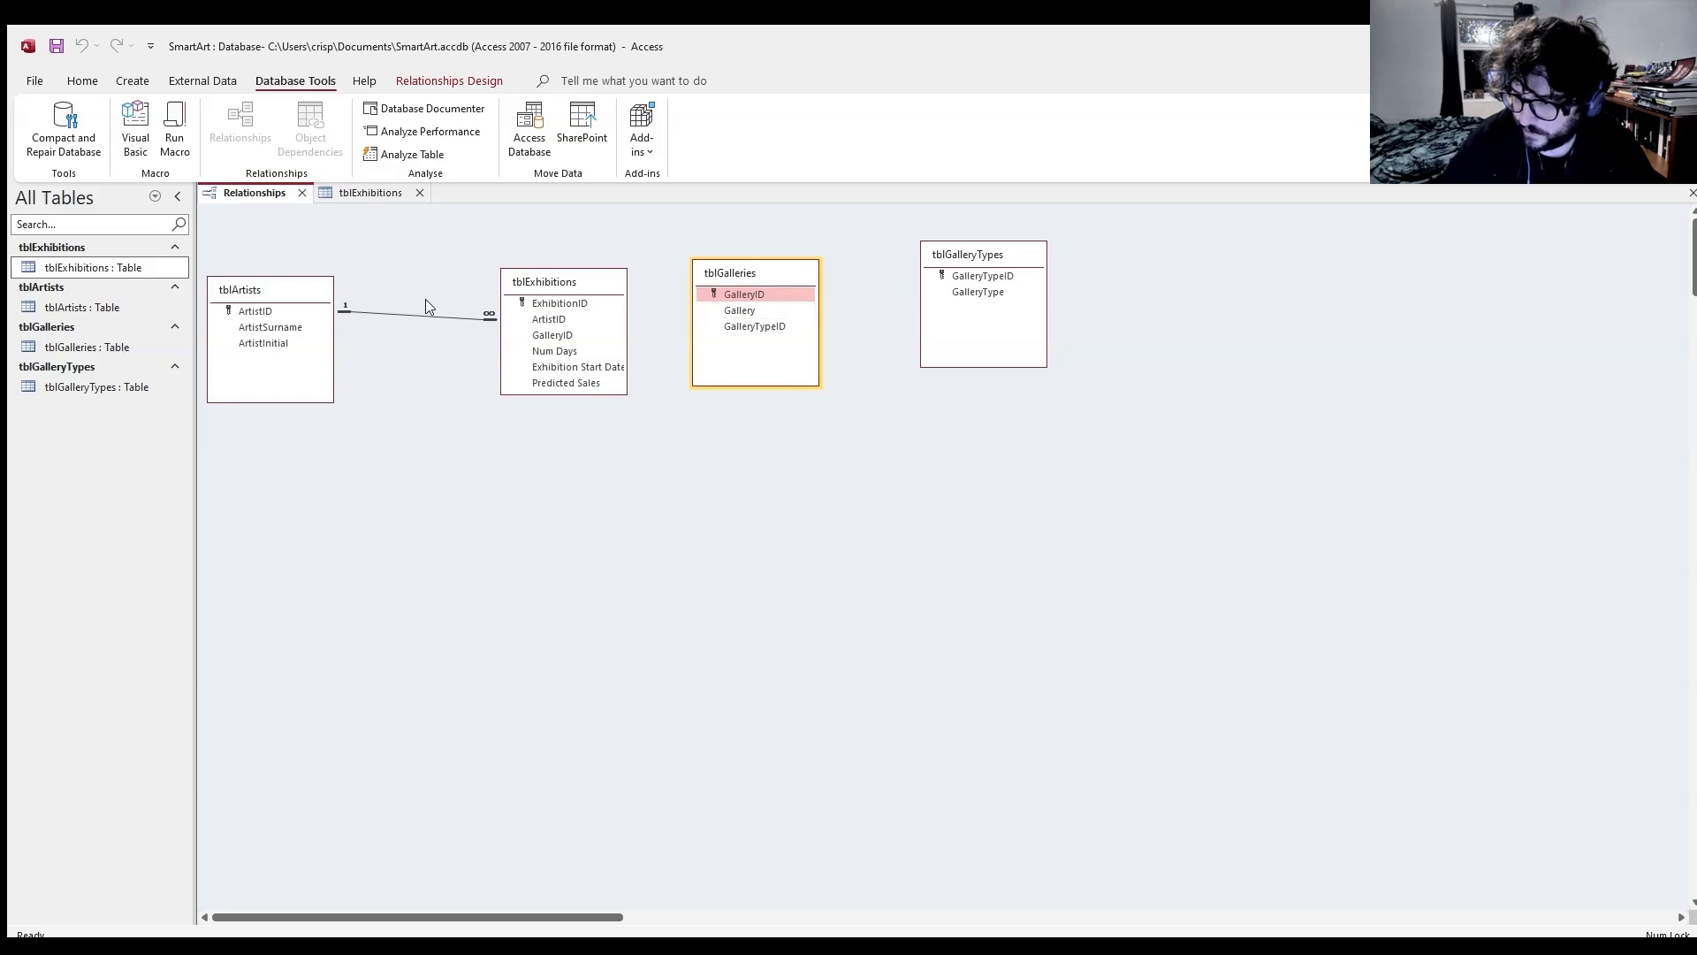
- Turn the GalleryTypeID field of tblGalleries into a lookup on tblGalleryTypes with the Lookup Wizard and save the table design
left_click(70, 350)
double_click(70, 348)
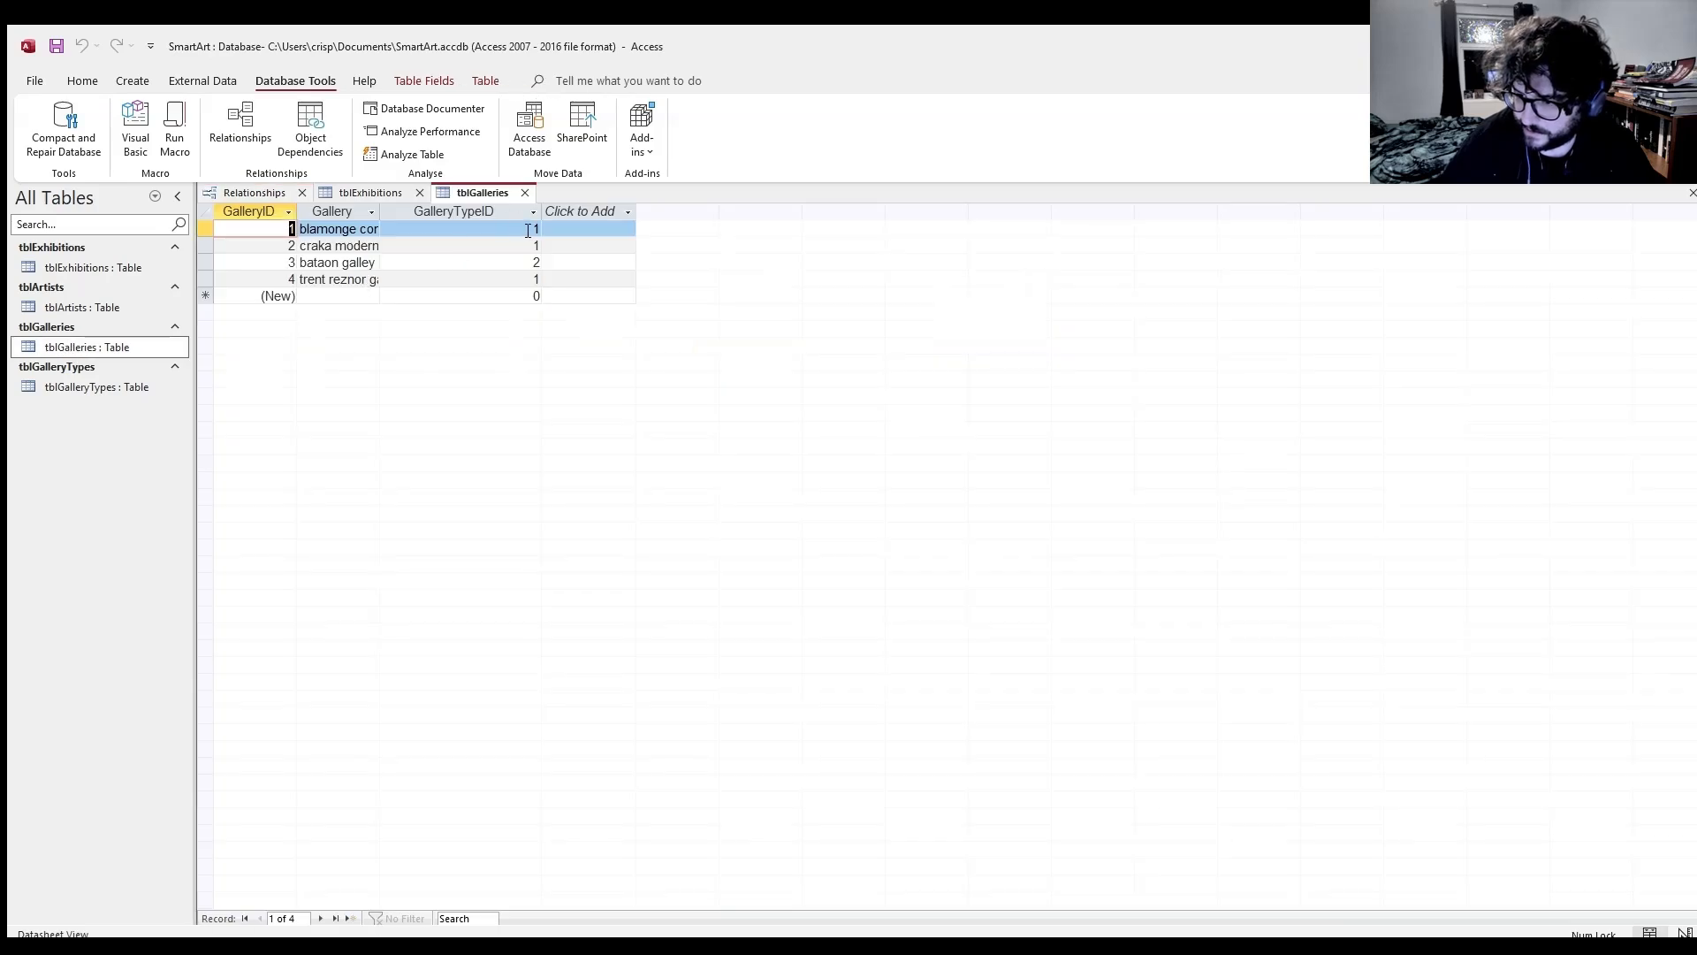
left_click(1685, 933)
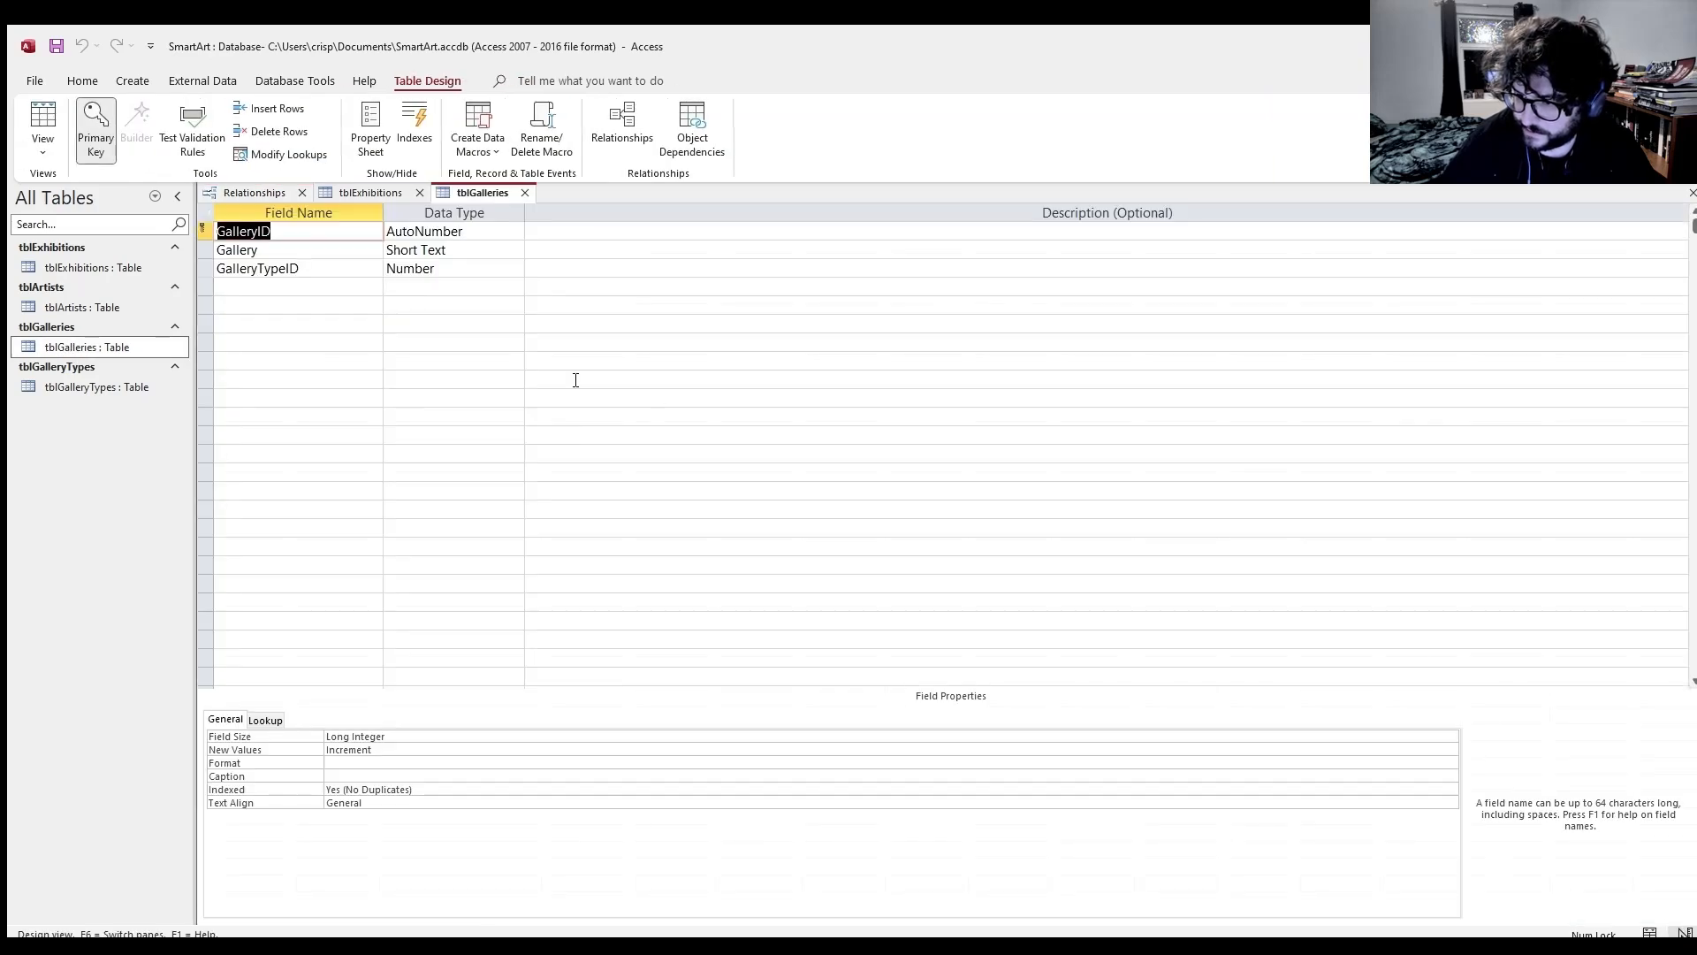
left_click(515, 274)
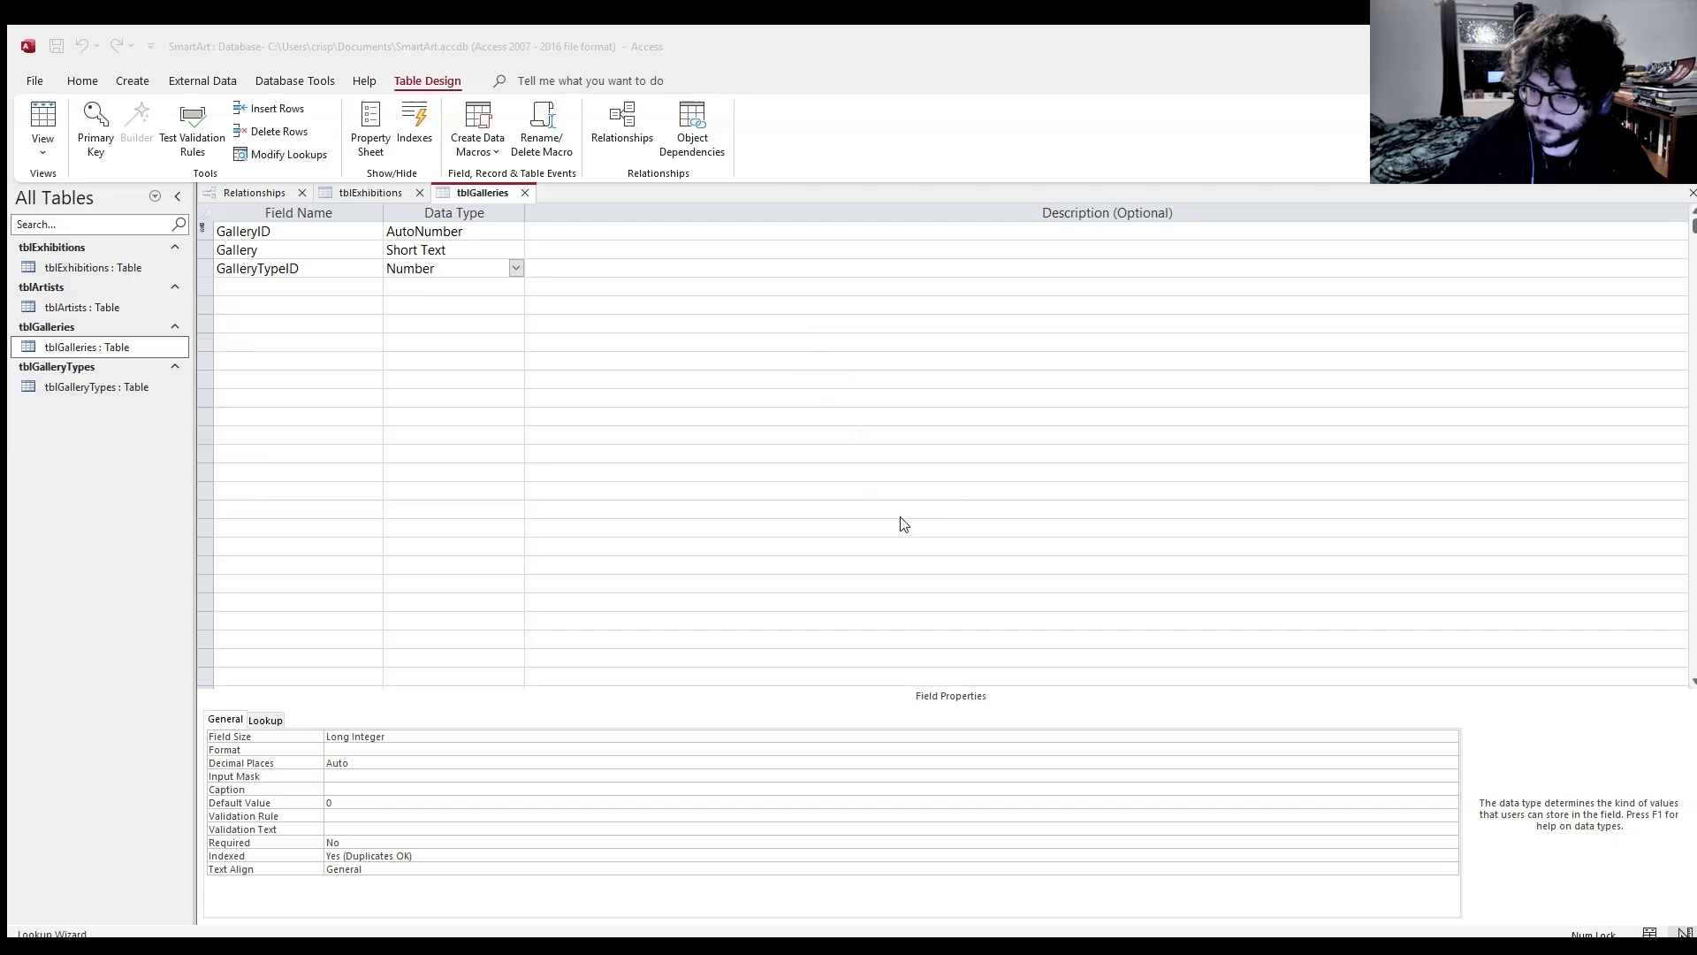
left_click(1014, 495)
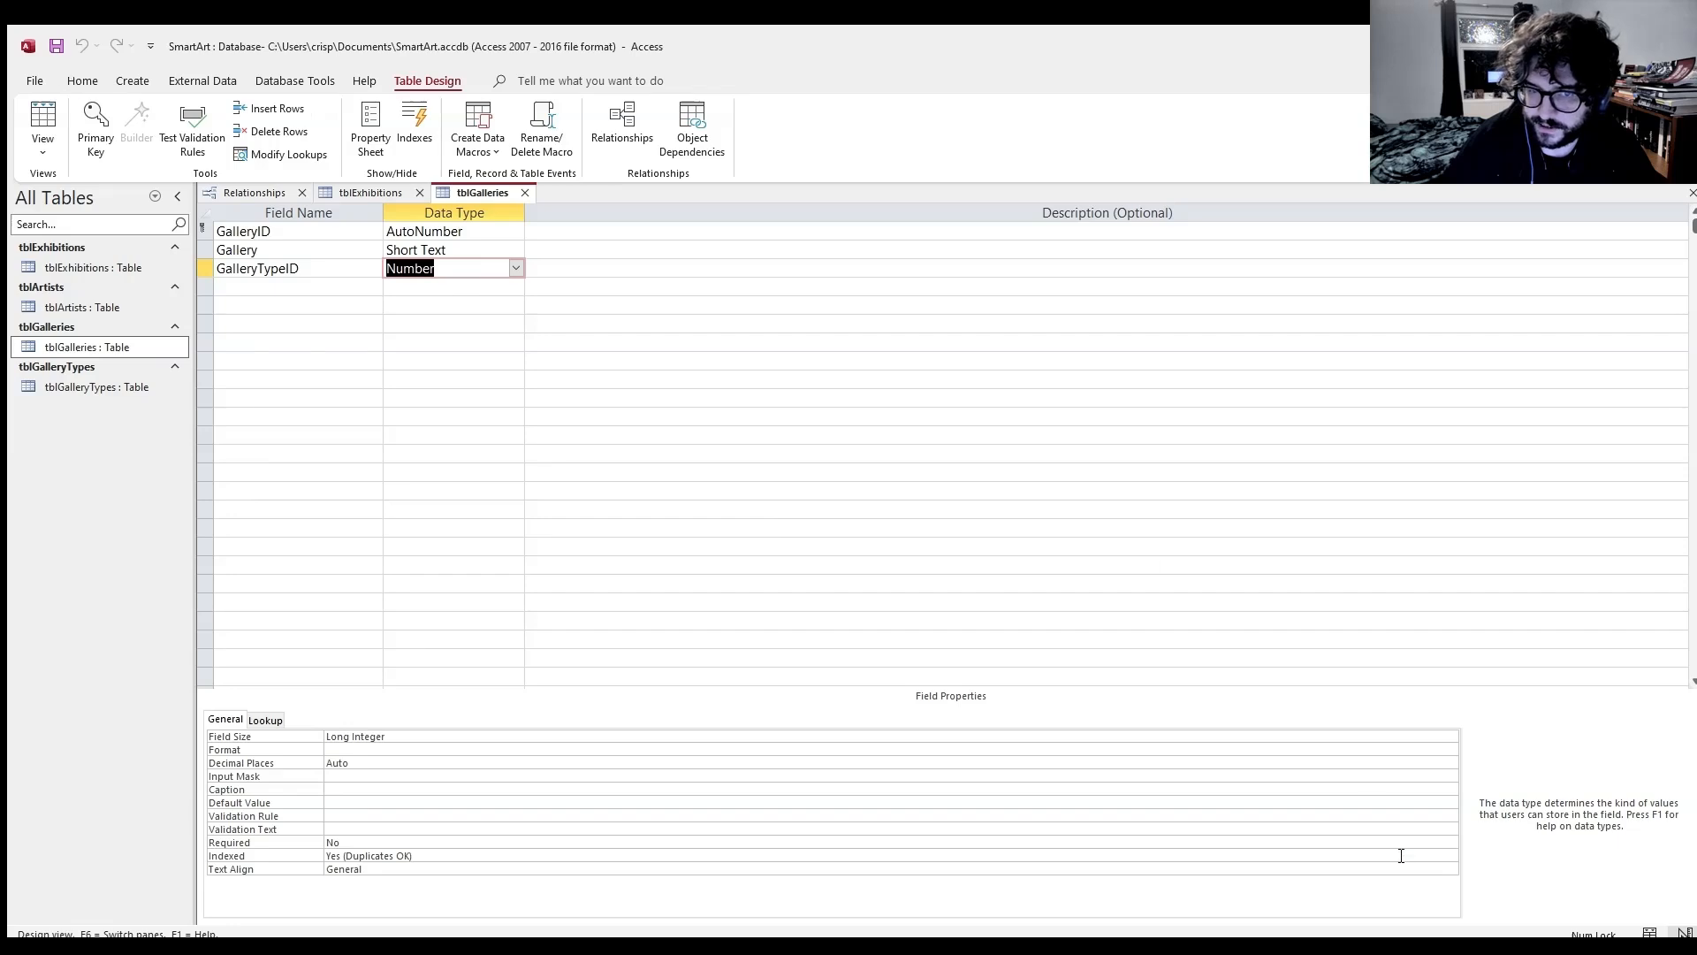
- Close and reopen the relationships diagram to refresh its links, and move the tblGalleries box slightly closer to tblExhibitions
left_click(295, 80)
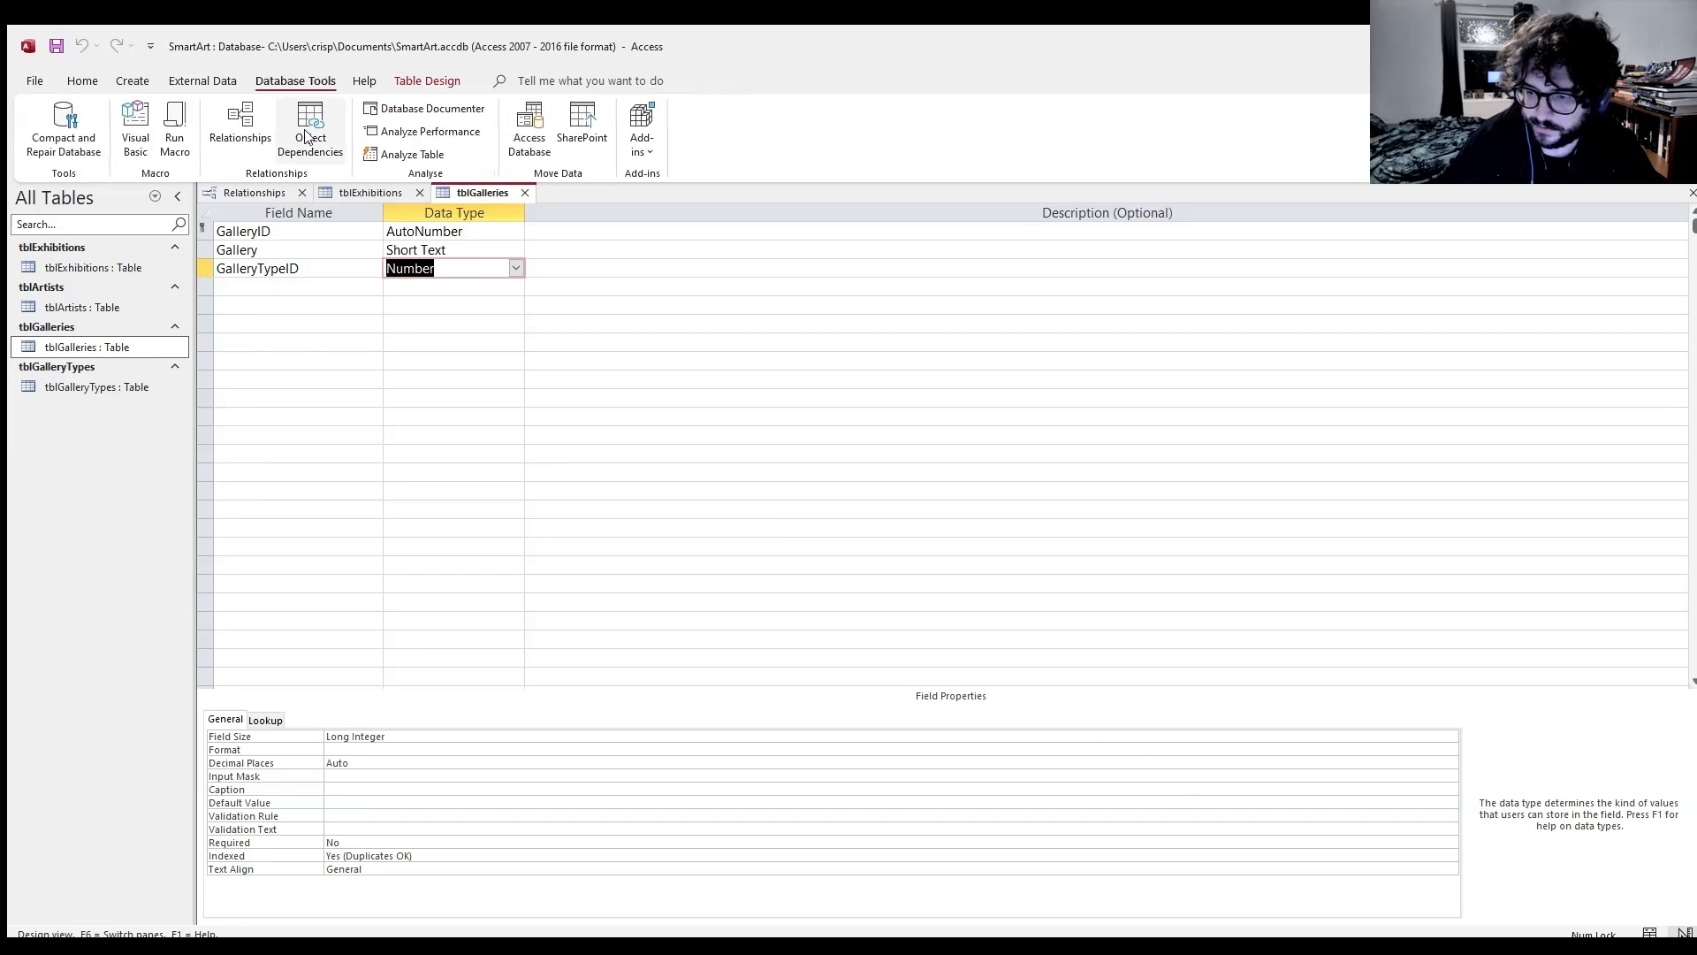
left_click(235, 123)
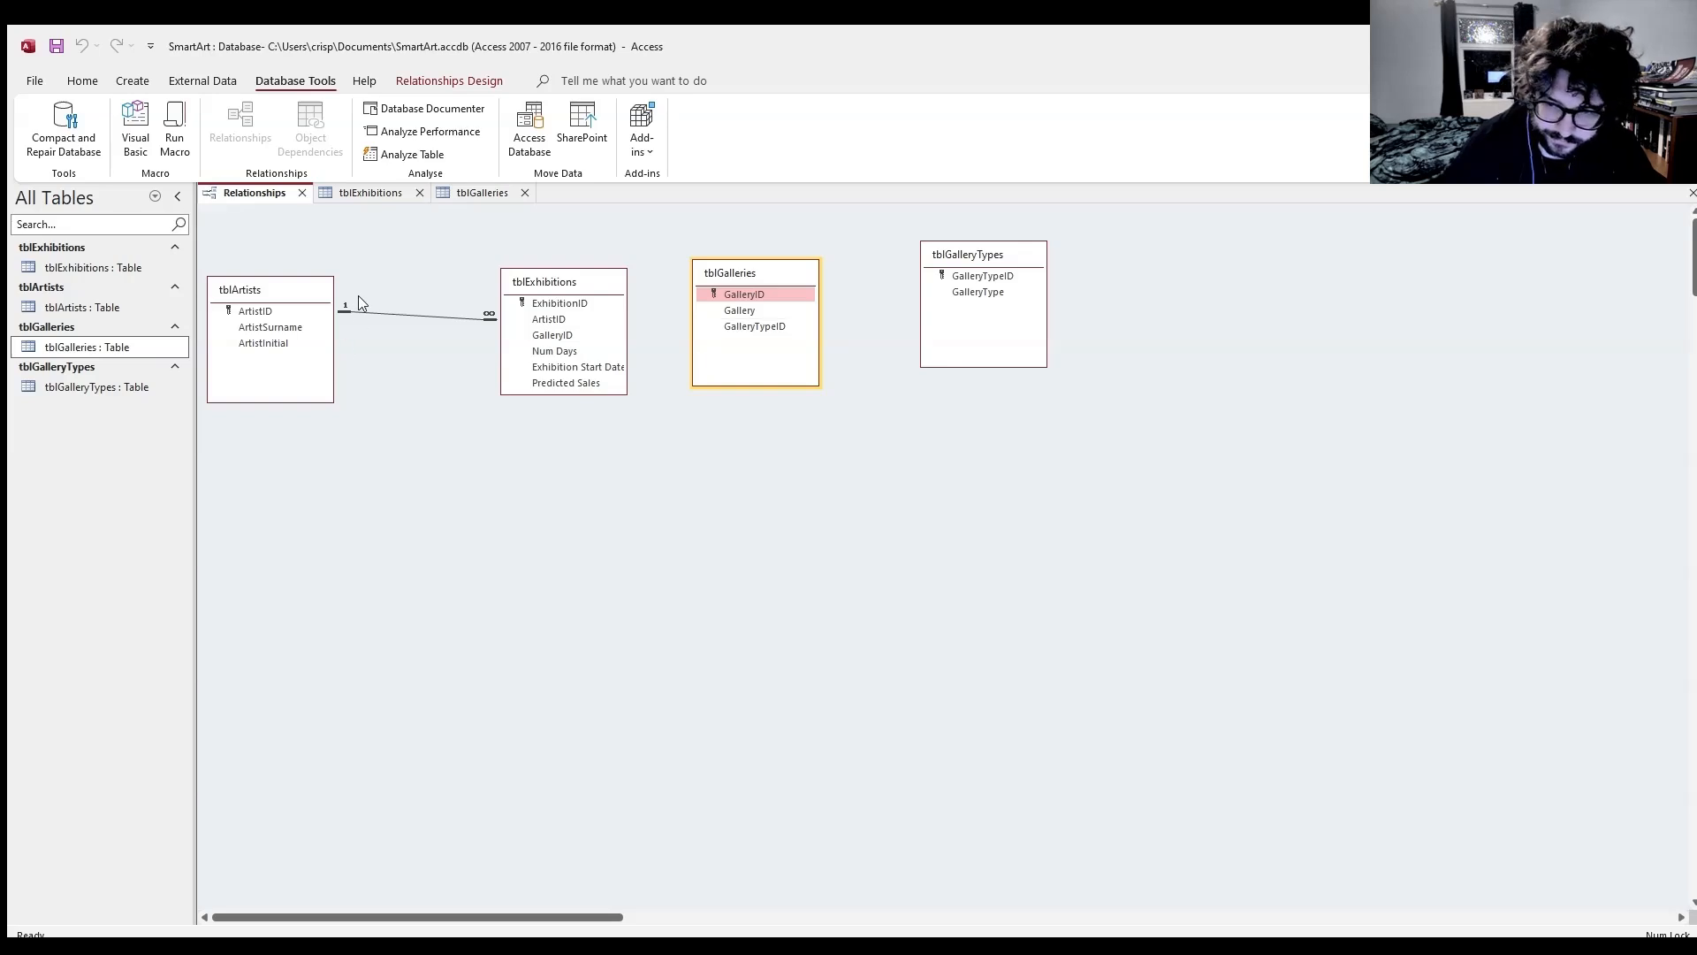
left_click(197, 78)
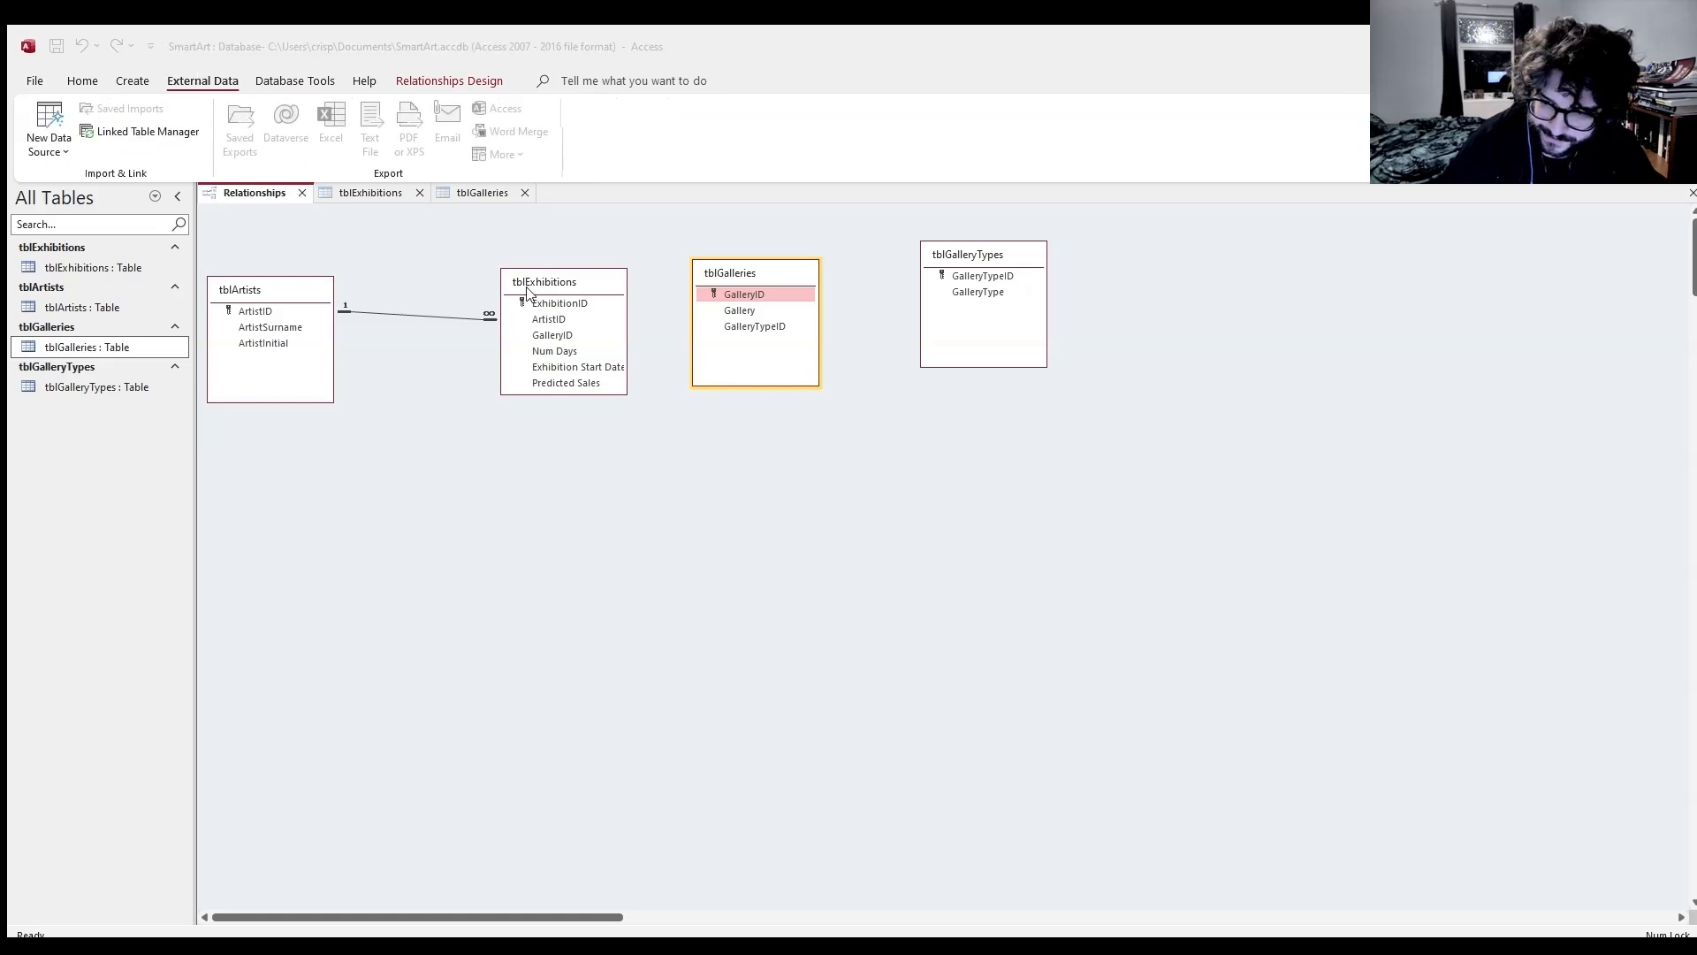
left_click(301, 193)
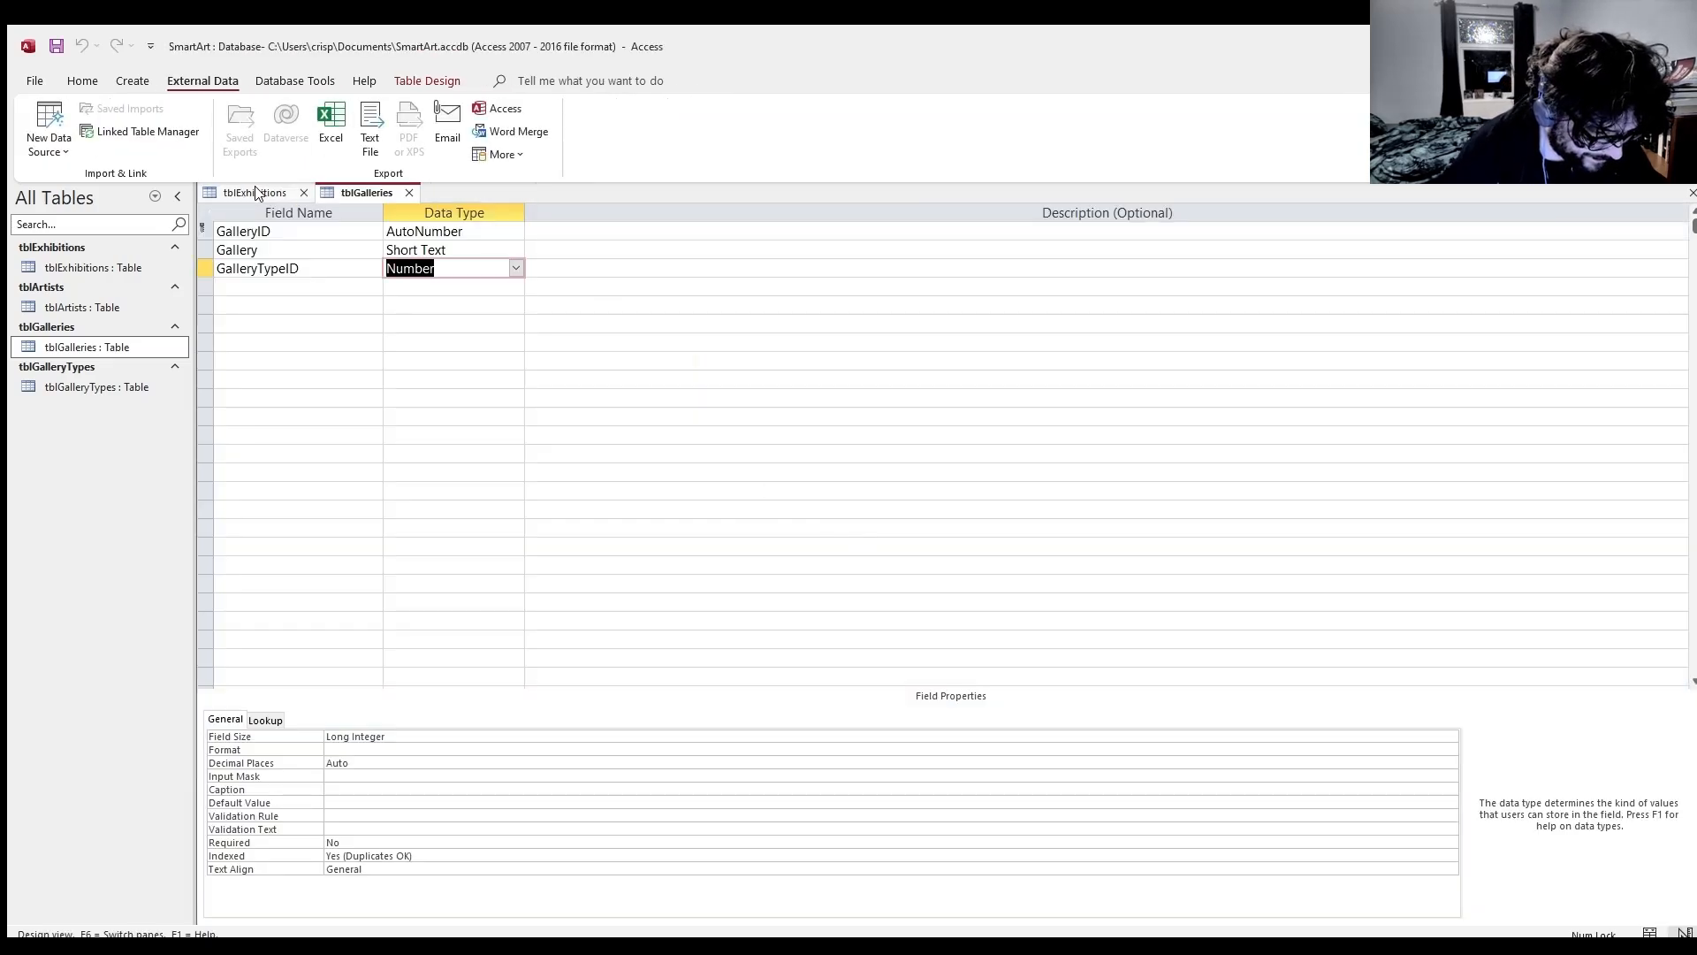
left_click(292, 80)
left_click(235, 131)
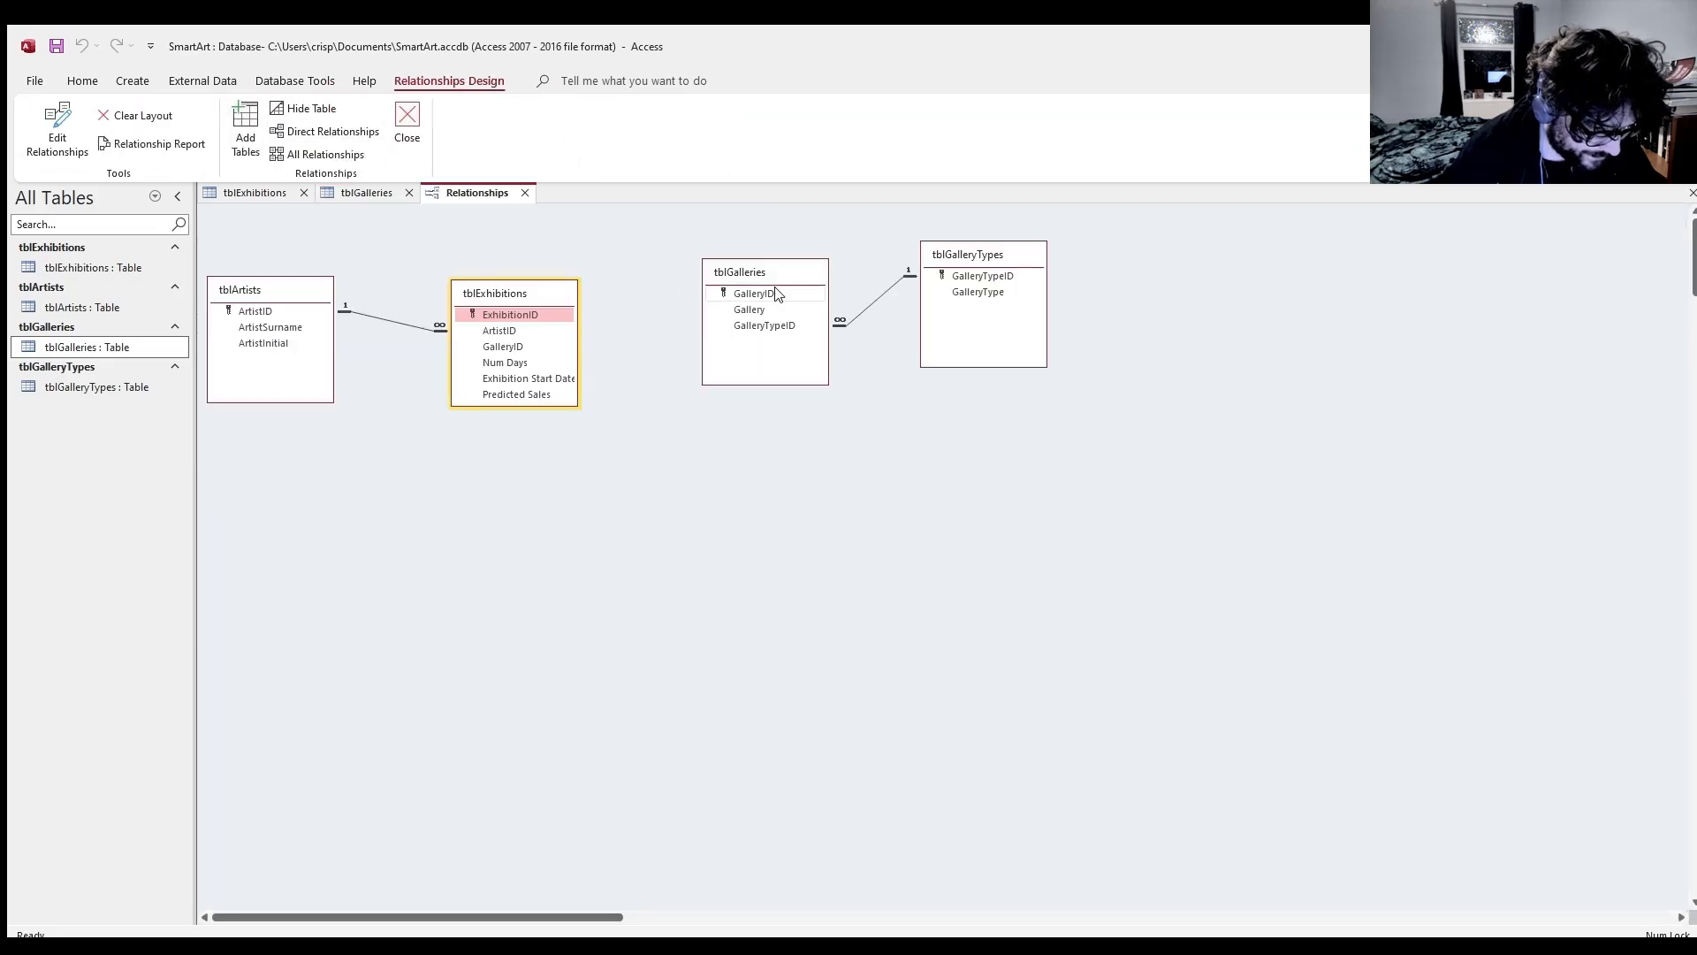
left_click_drag(778, 274, 757, 297)
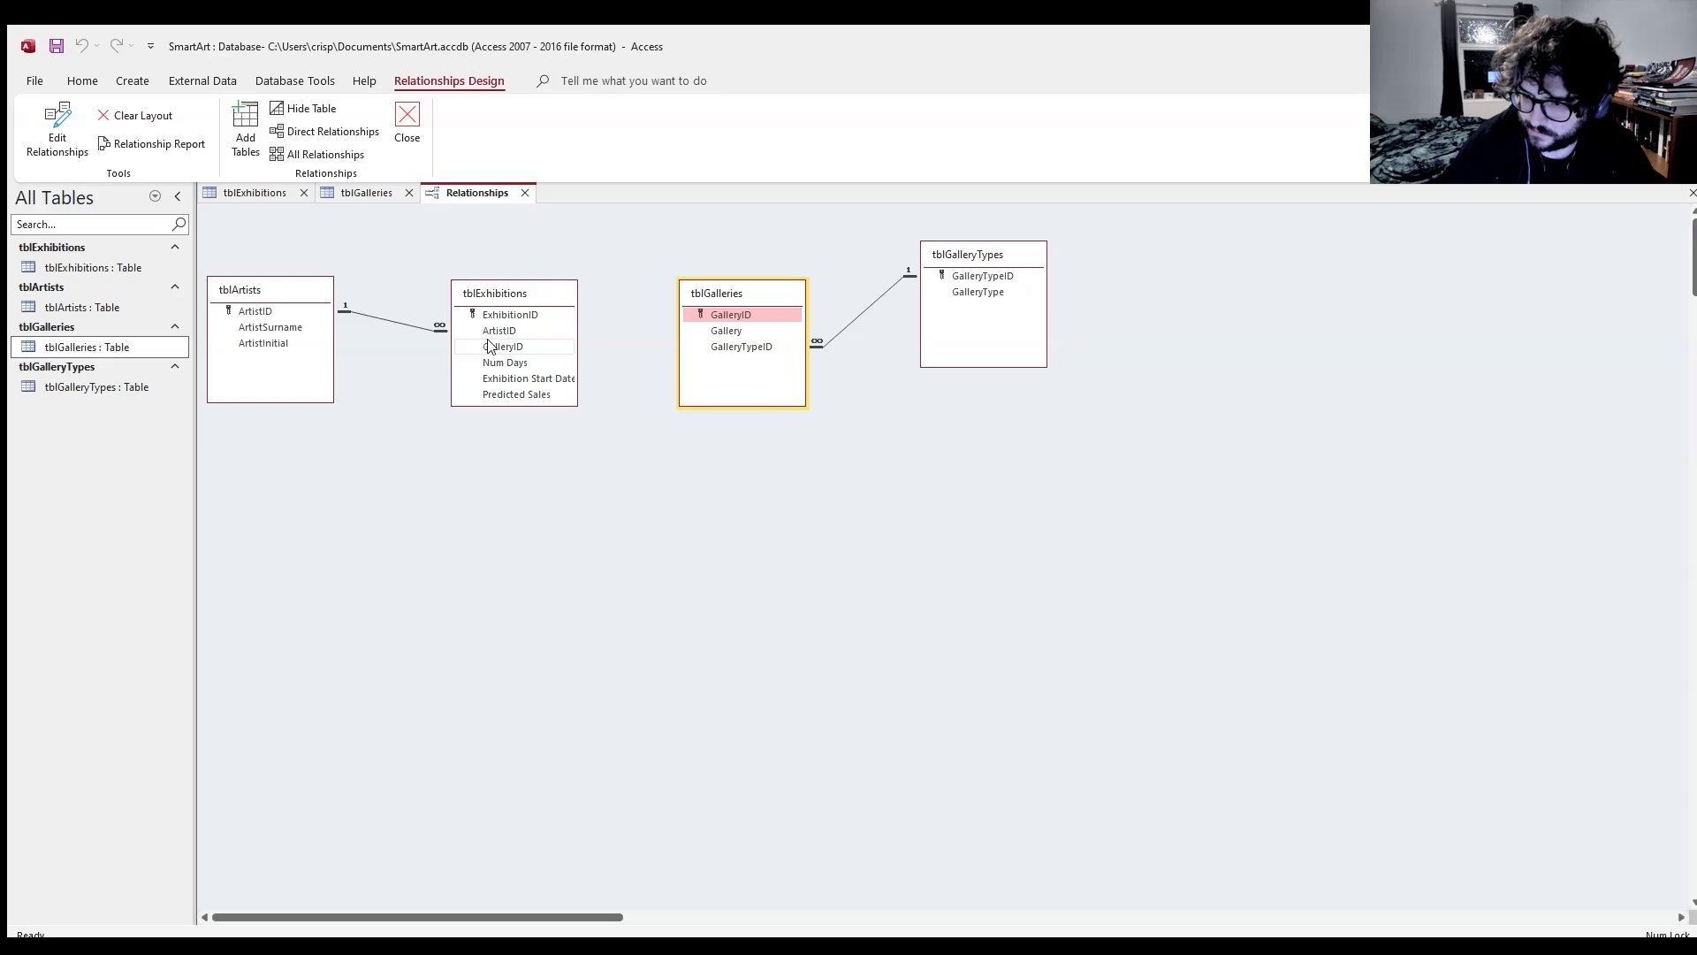
- Close the open tables and relate GalleryID in tblExhibitions to GalleryID in tblGalleries as an enforced one-to-many relationship
left_click_drag(503, 347, 719, 319)
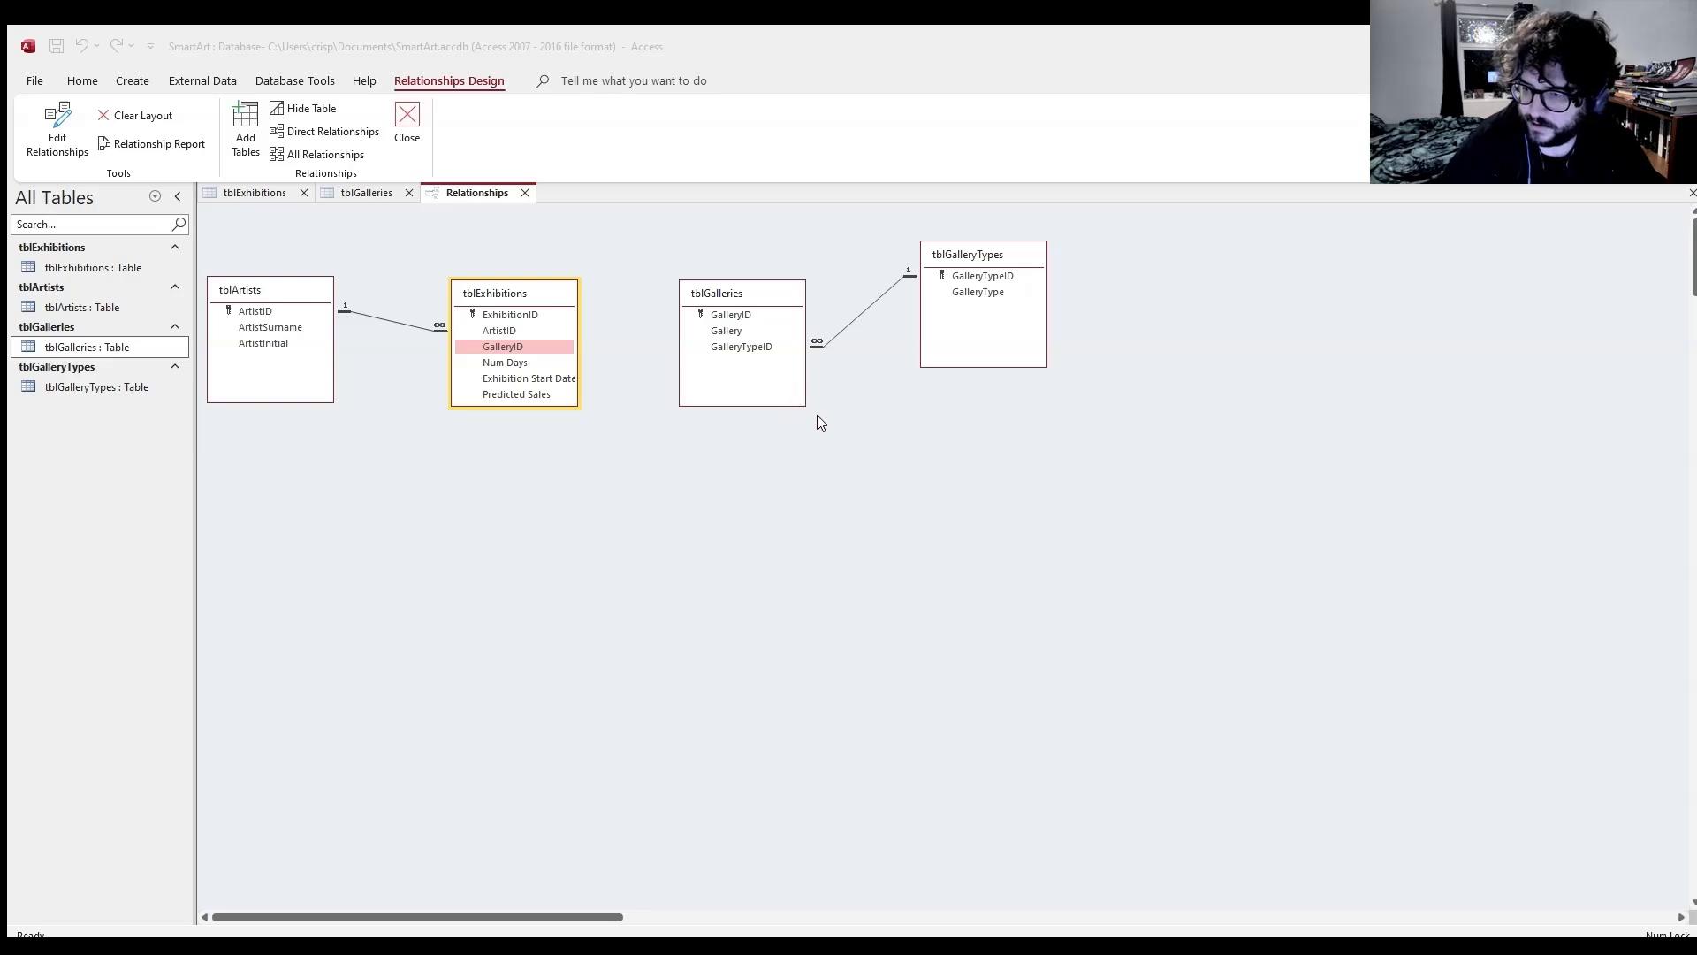
left_click(962, 286)
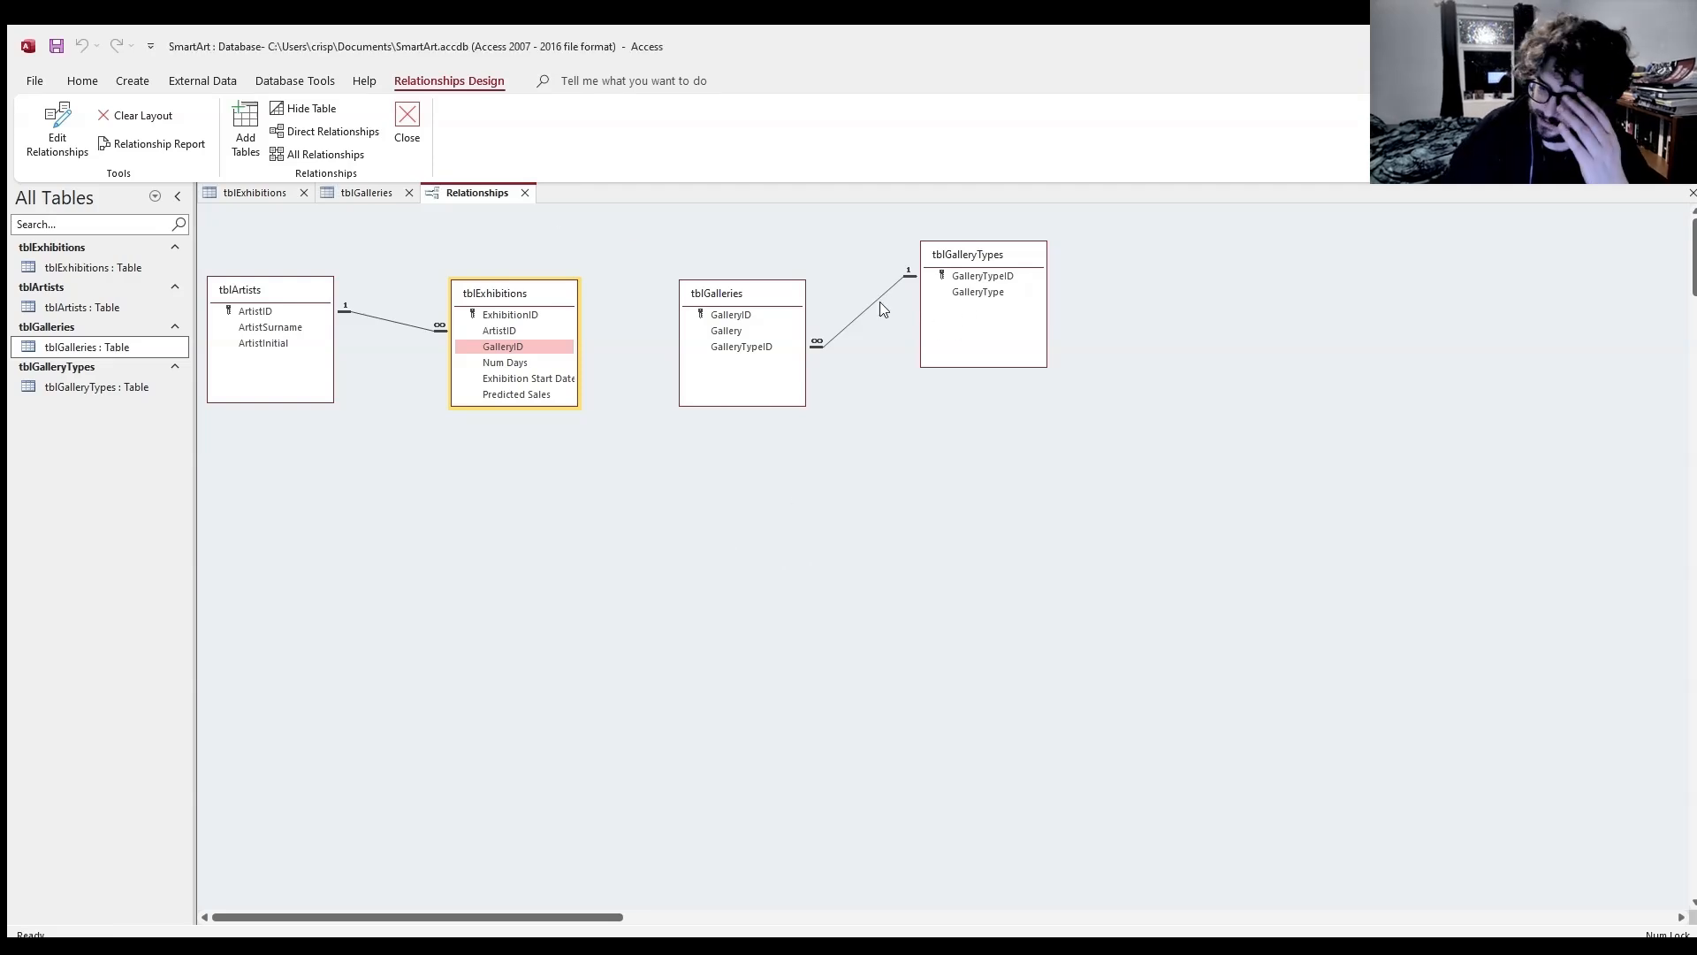
left_click(408, 192)
left_click(303, 193)
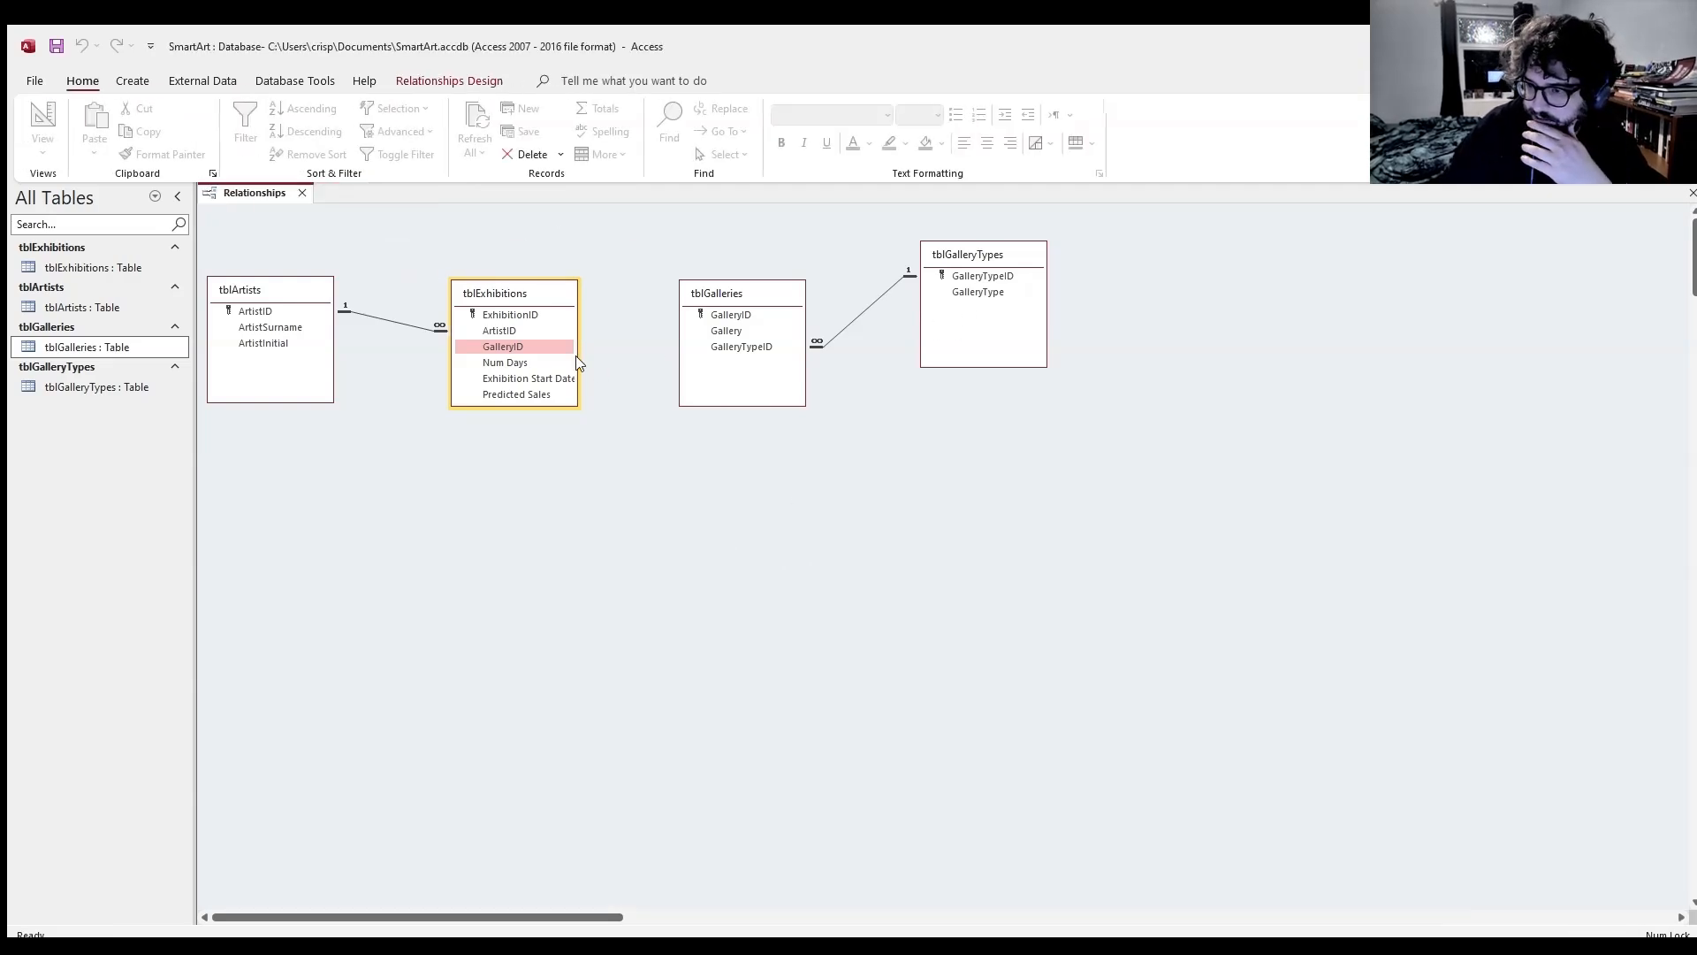
left_click_drag(495, 347, 735, 318)
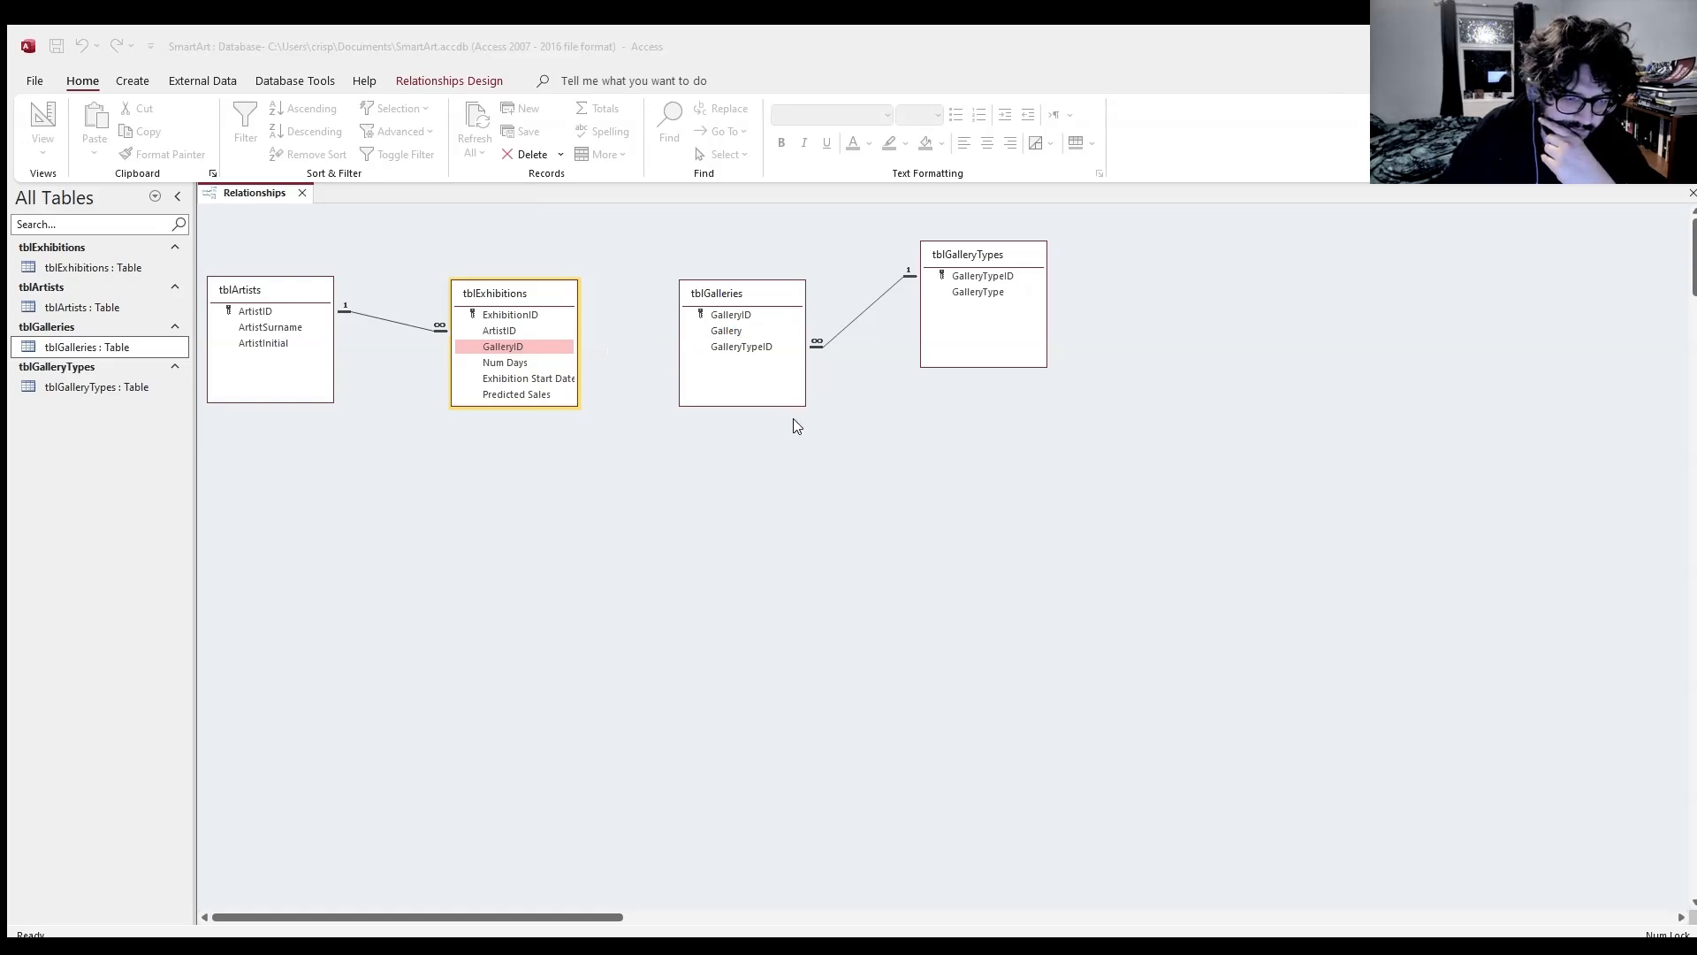
key("Return")
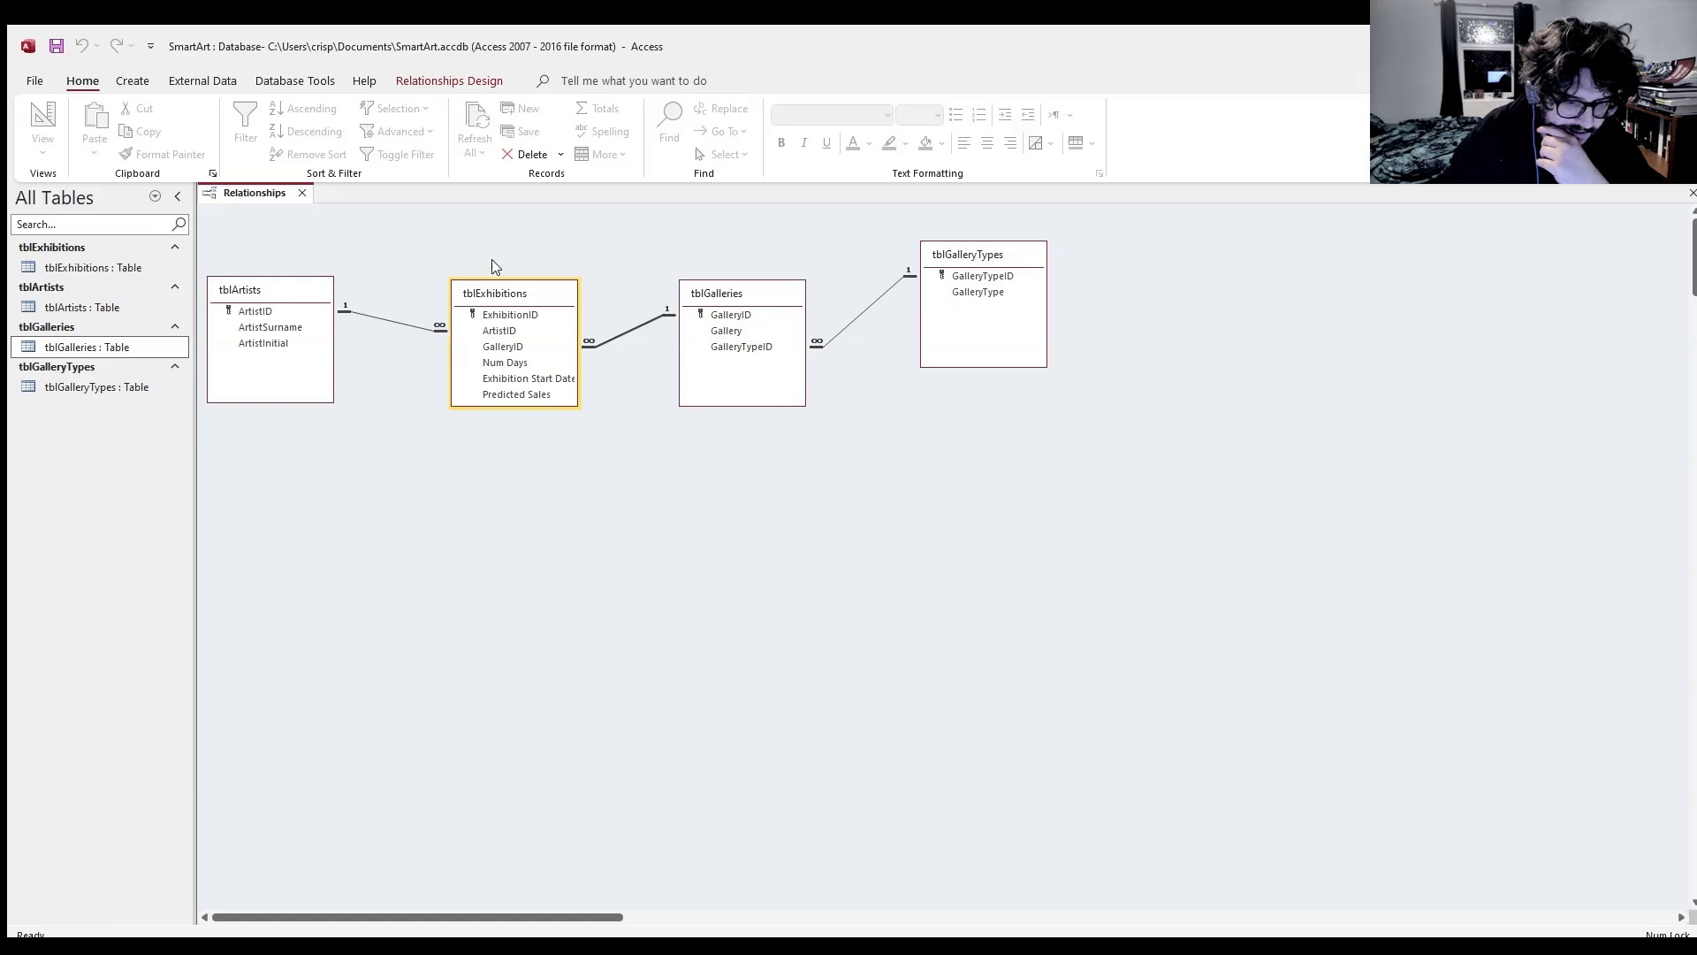
mouse_move(717, 288)
left_mouse_down()
mouse_move(684, 295)
mouse_move(729, 303)
mouse_move(716, 281)
left_mouse_up()
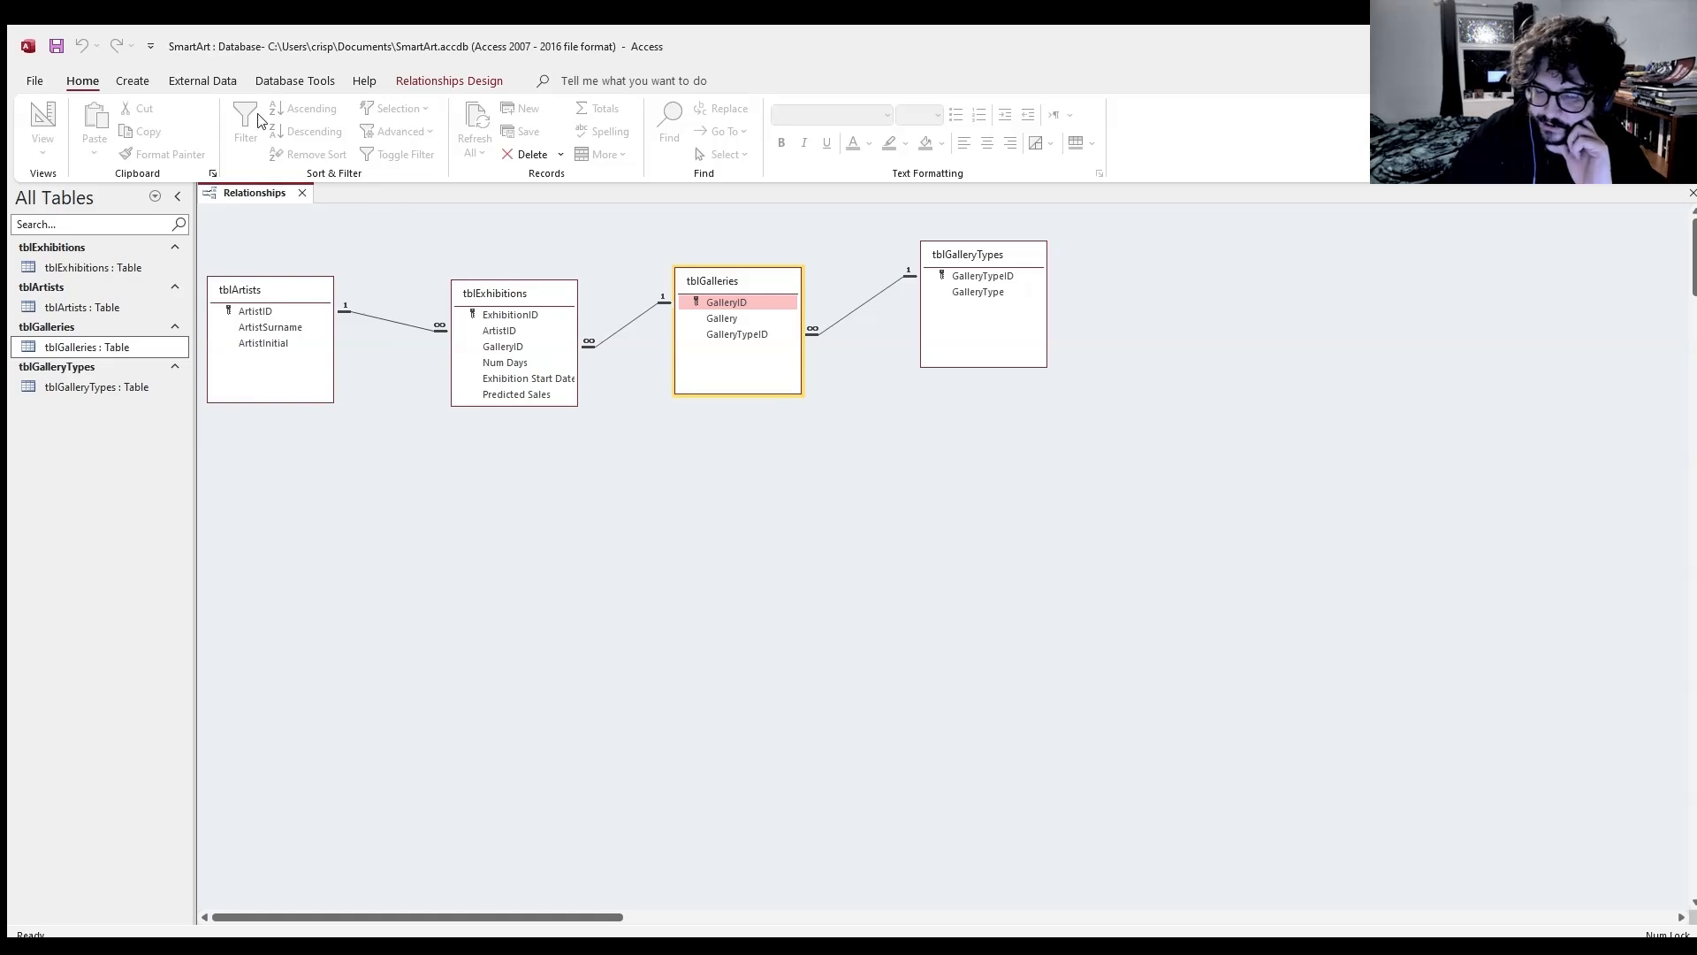
- Open tblExhibitions and examine its records and field list, alternating between Datasheet View and Design View
double_click(90, 266)
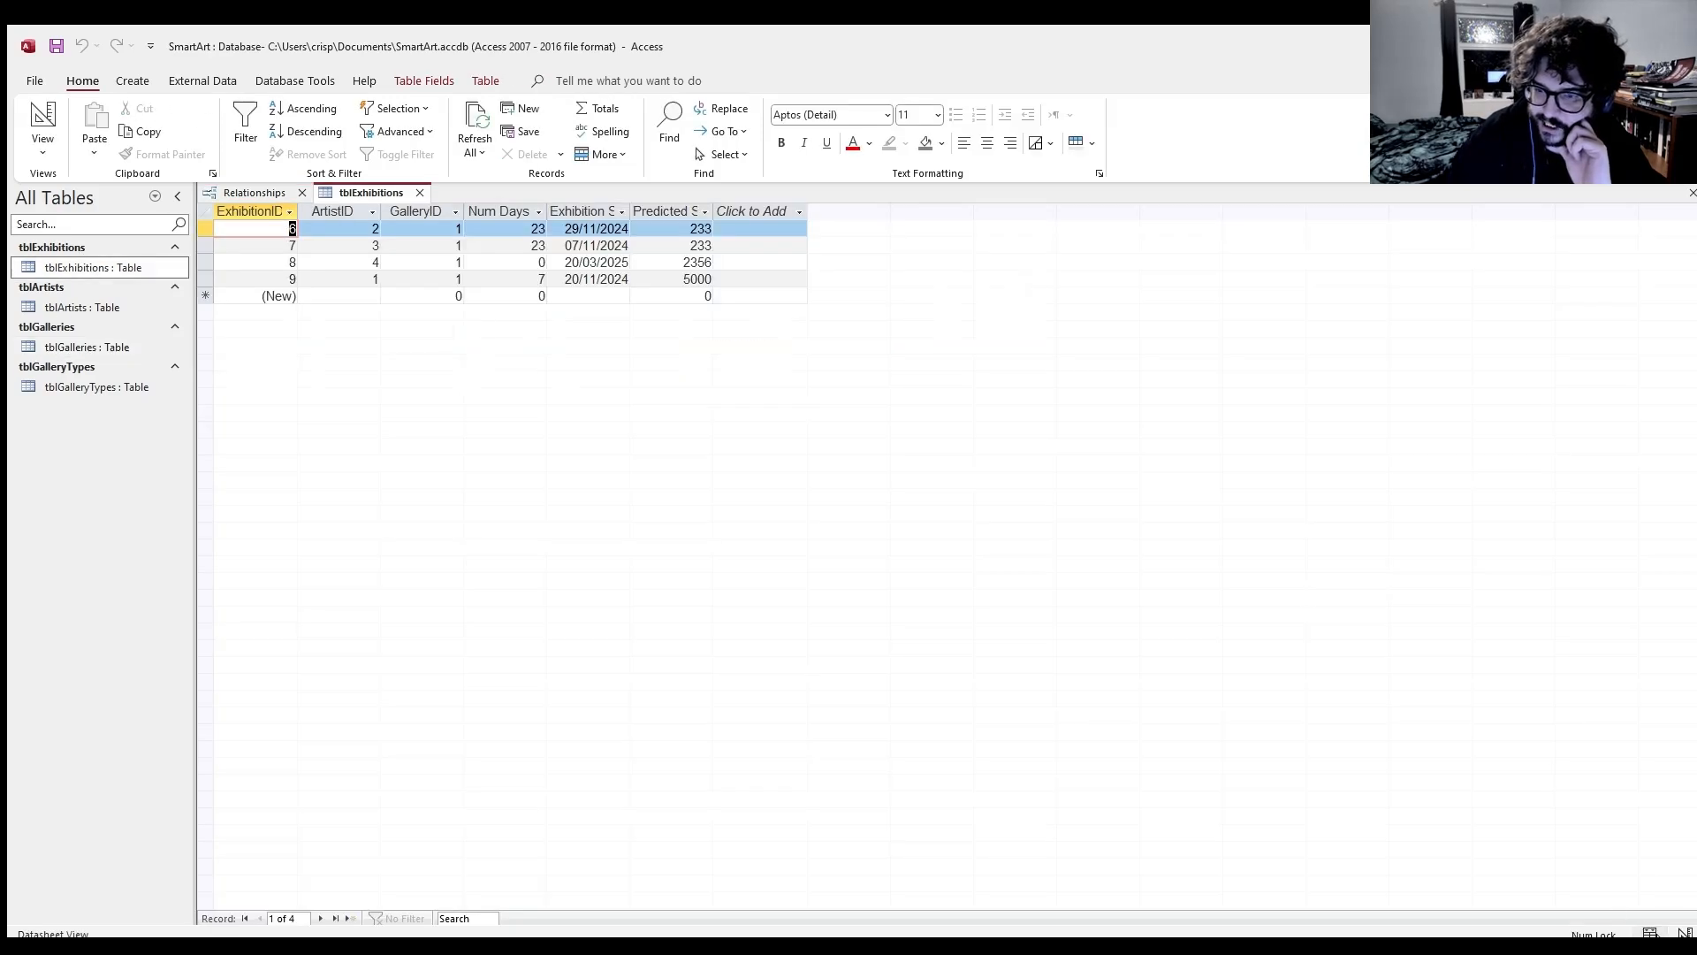
left_click(1682, 933)
left_click(1647, 930)
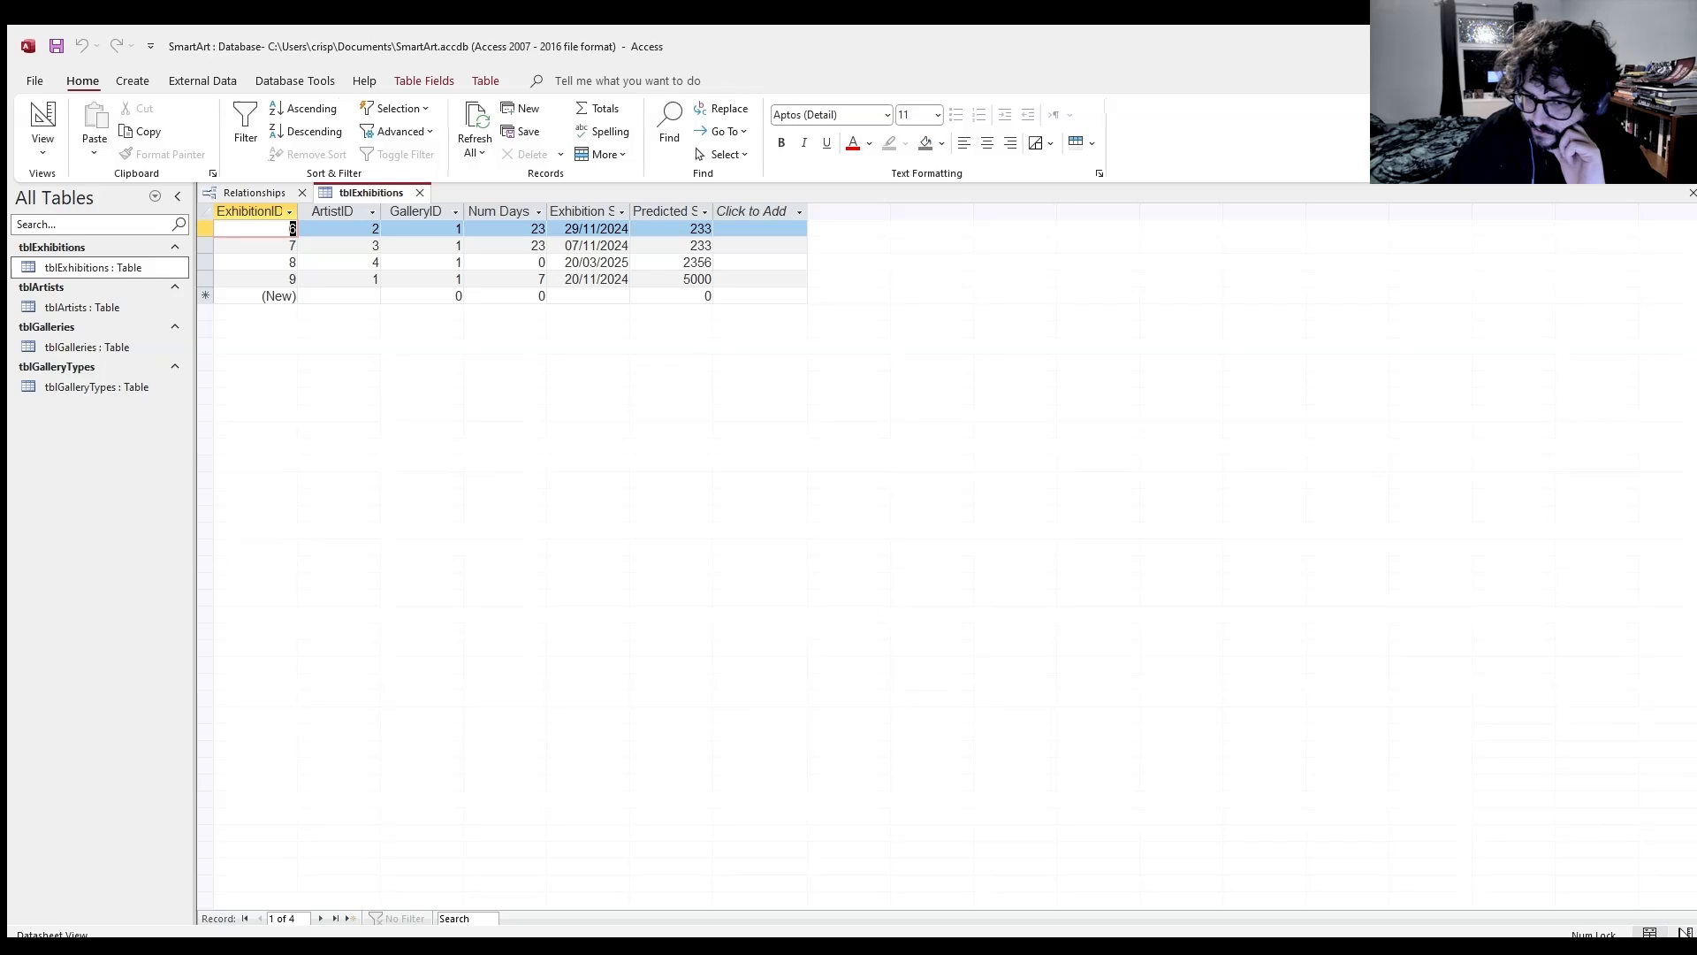
left_click(1681, 932)
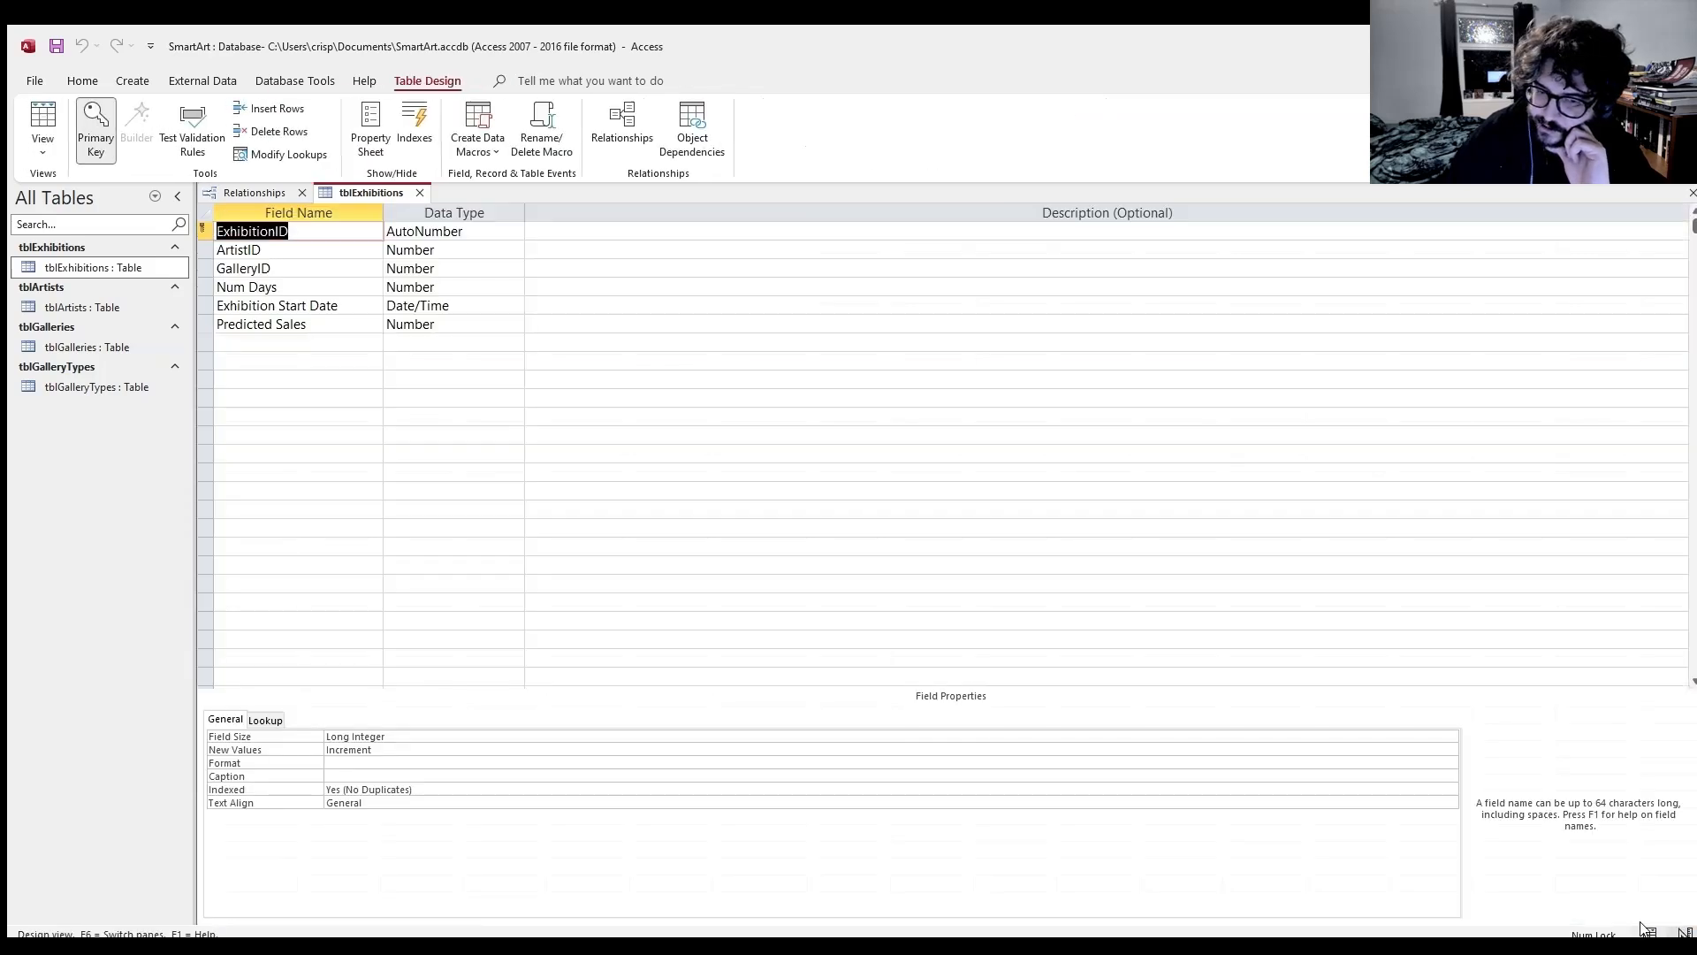
left_click(1650, 931)
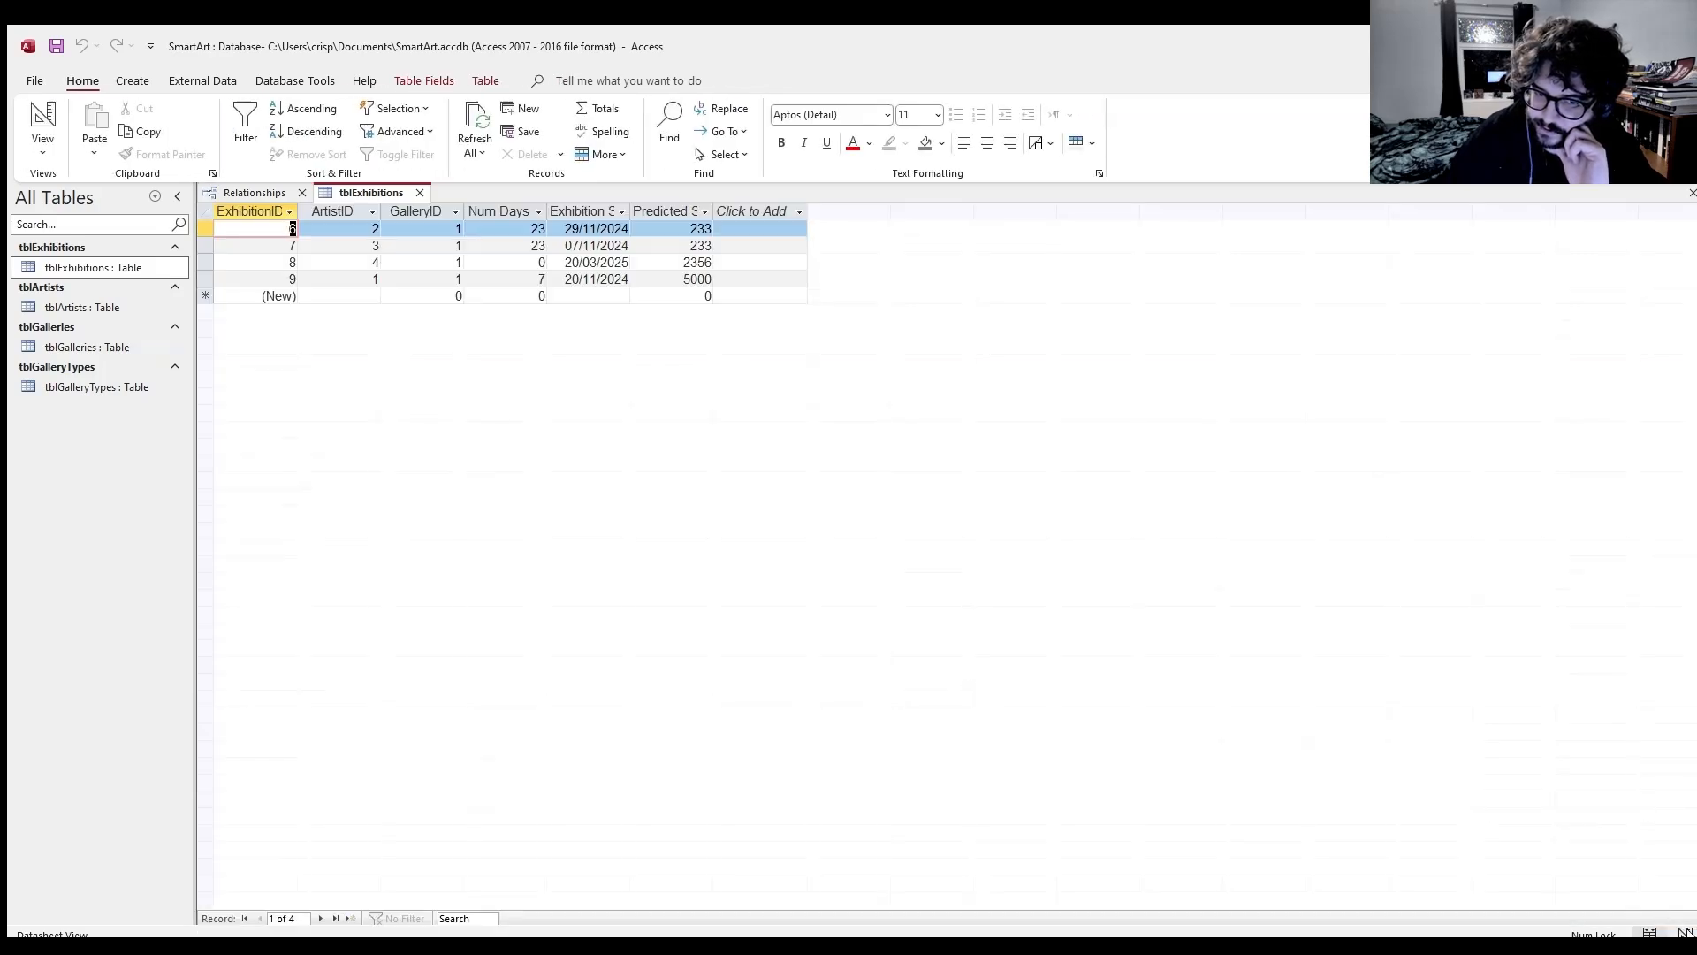
left_click(1683, 933)
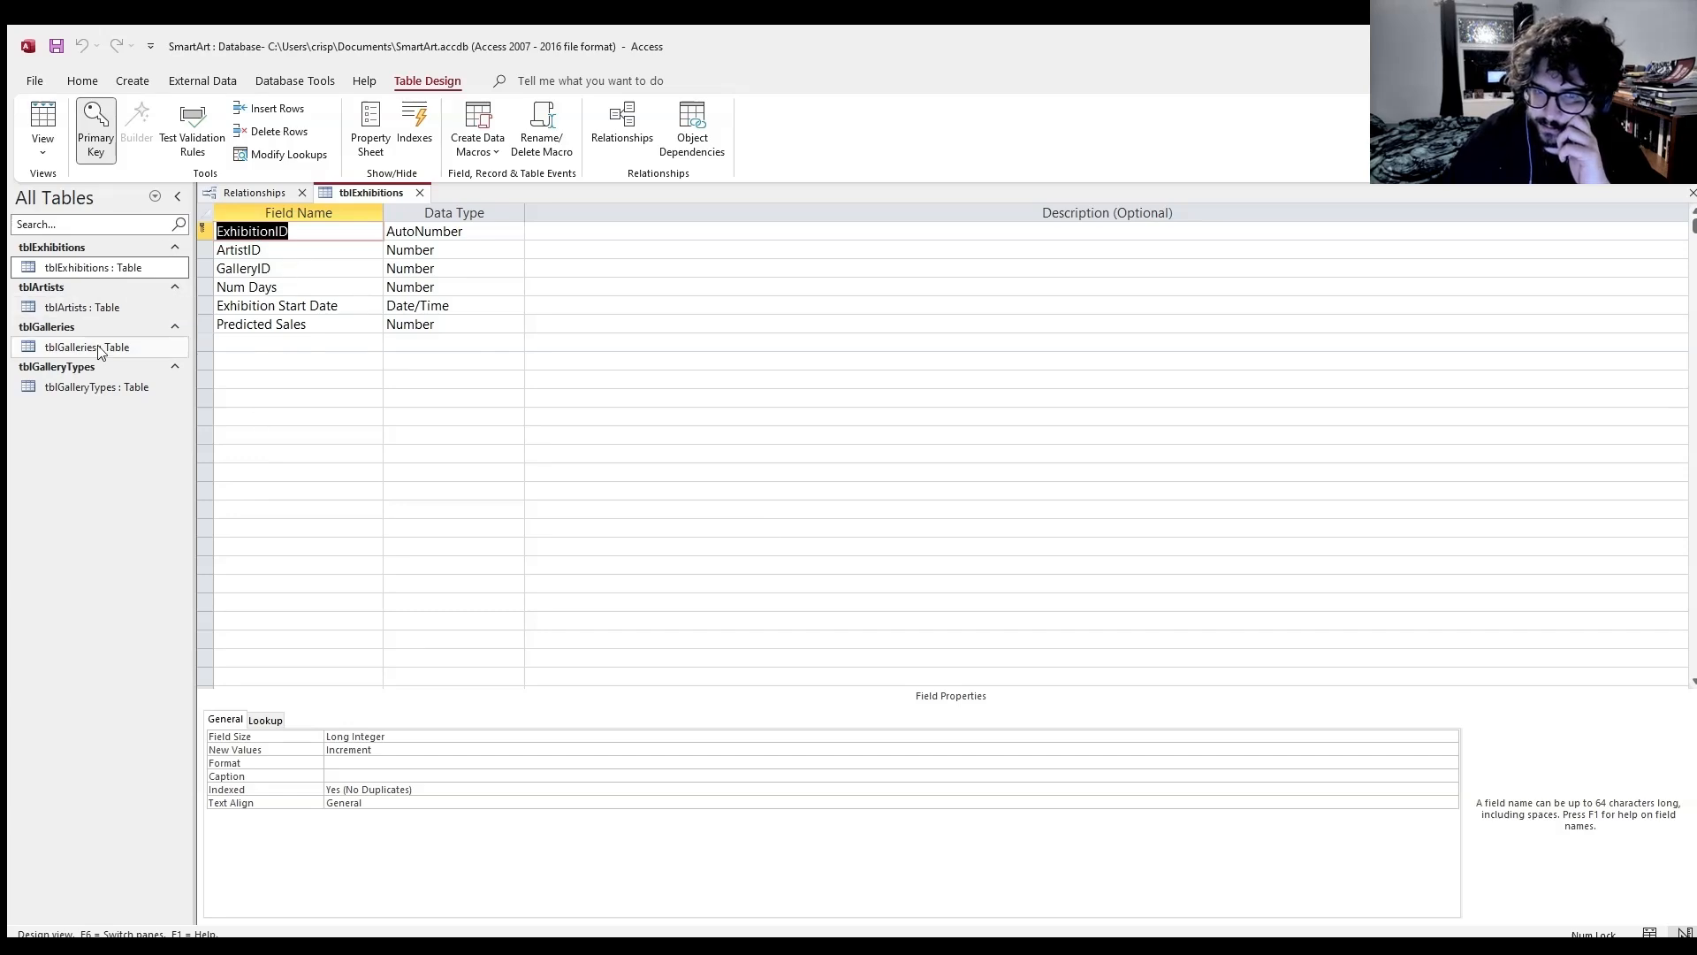
- Open tblArtists and tblGalleries, and examine the field size and input mask of the ArtistInitial field in the tblArtists design
double_click(81, 307)
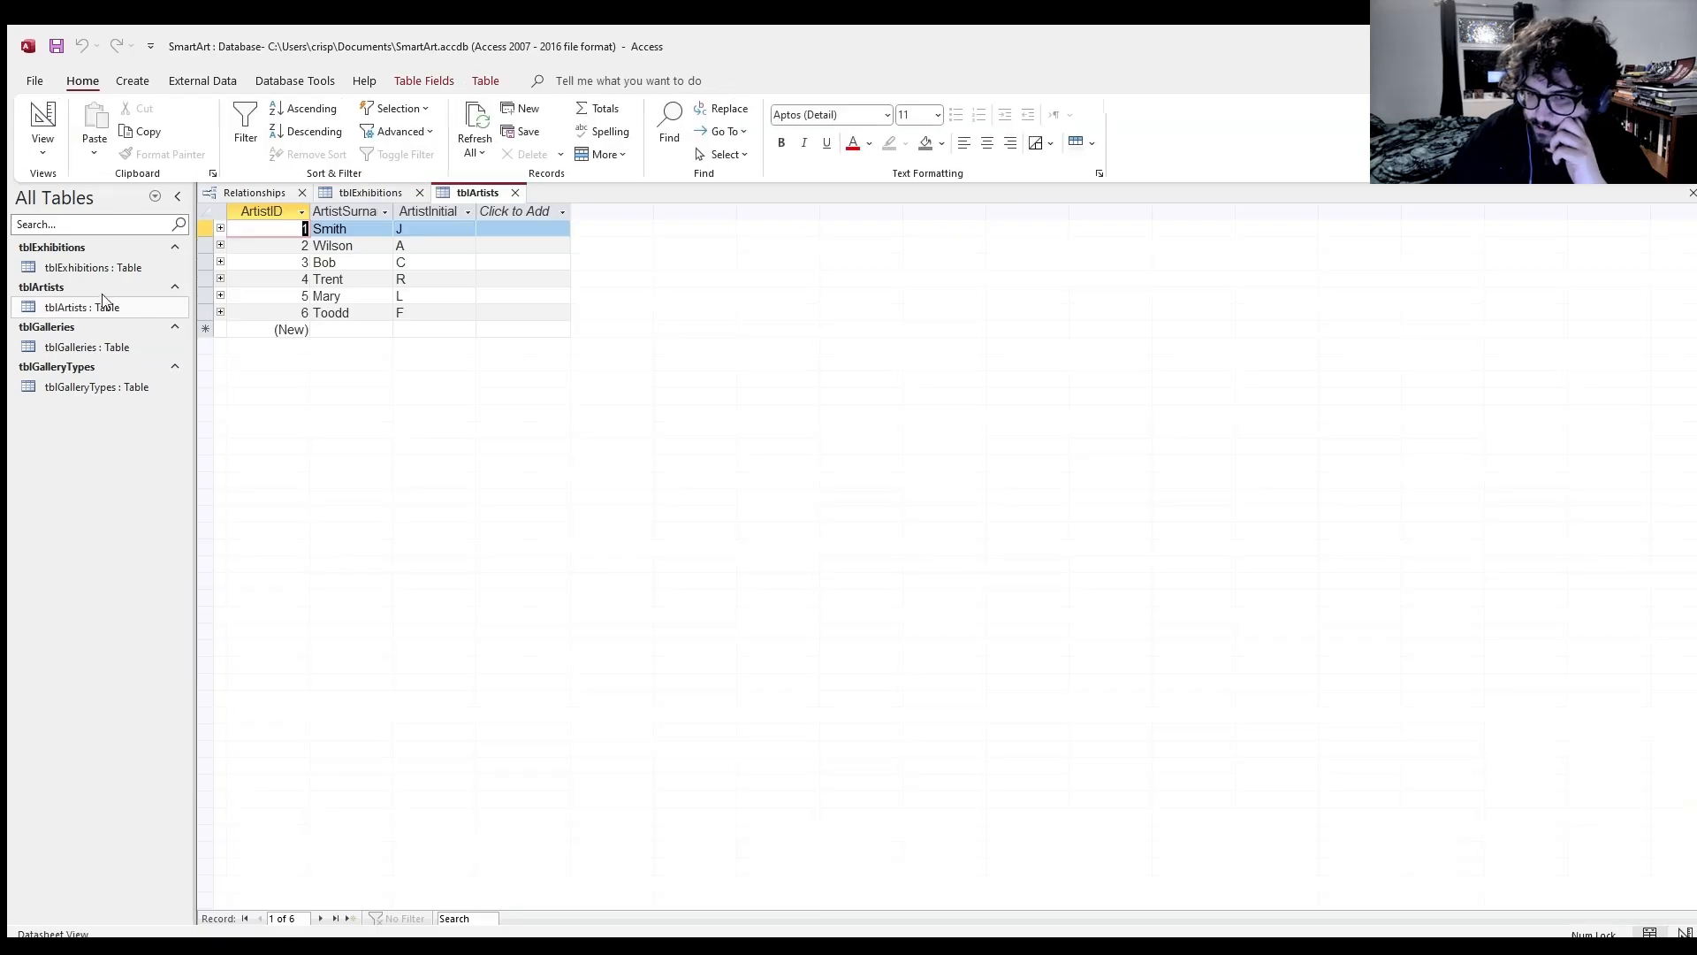
double_click(87, 347)
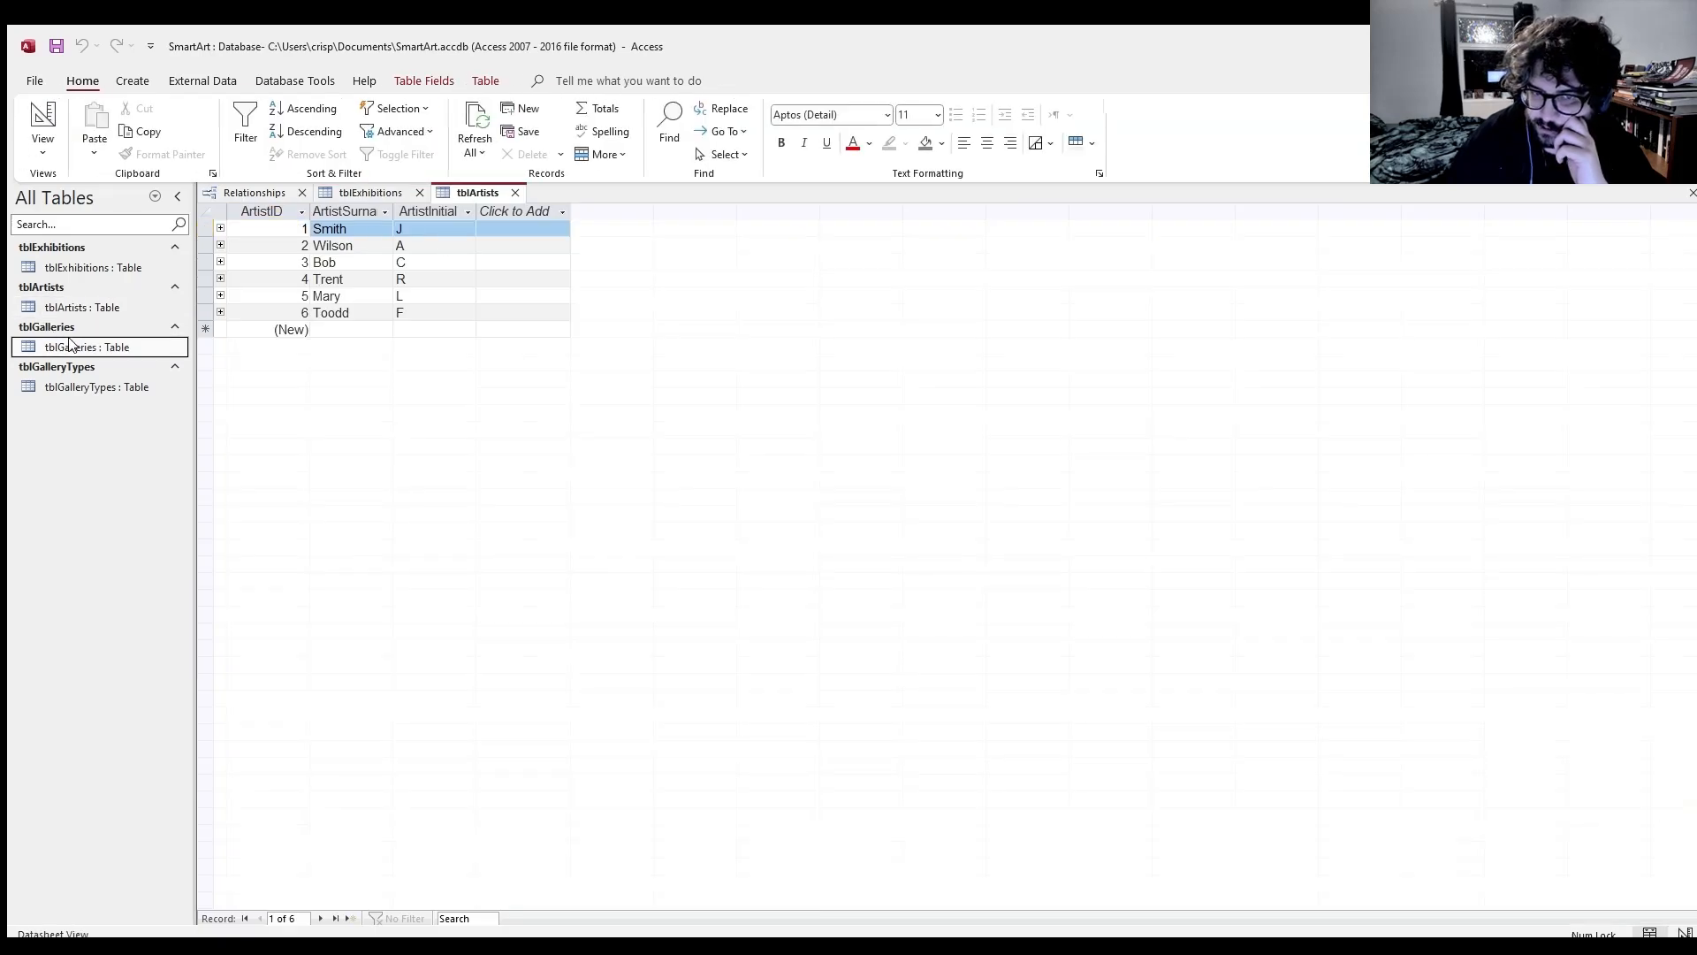
double_click(80, 309)
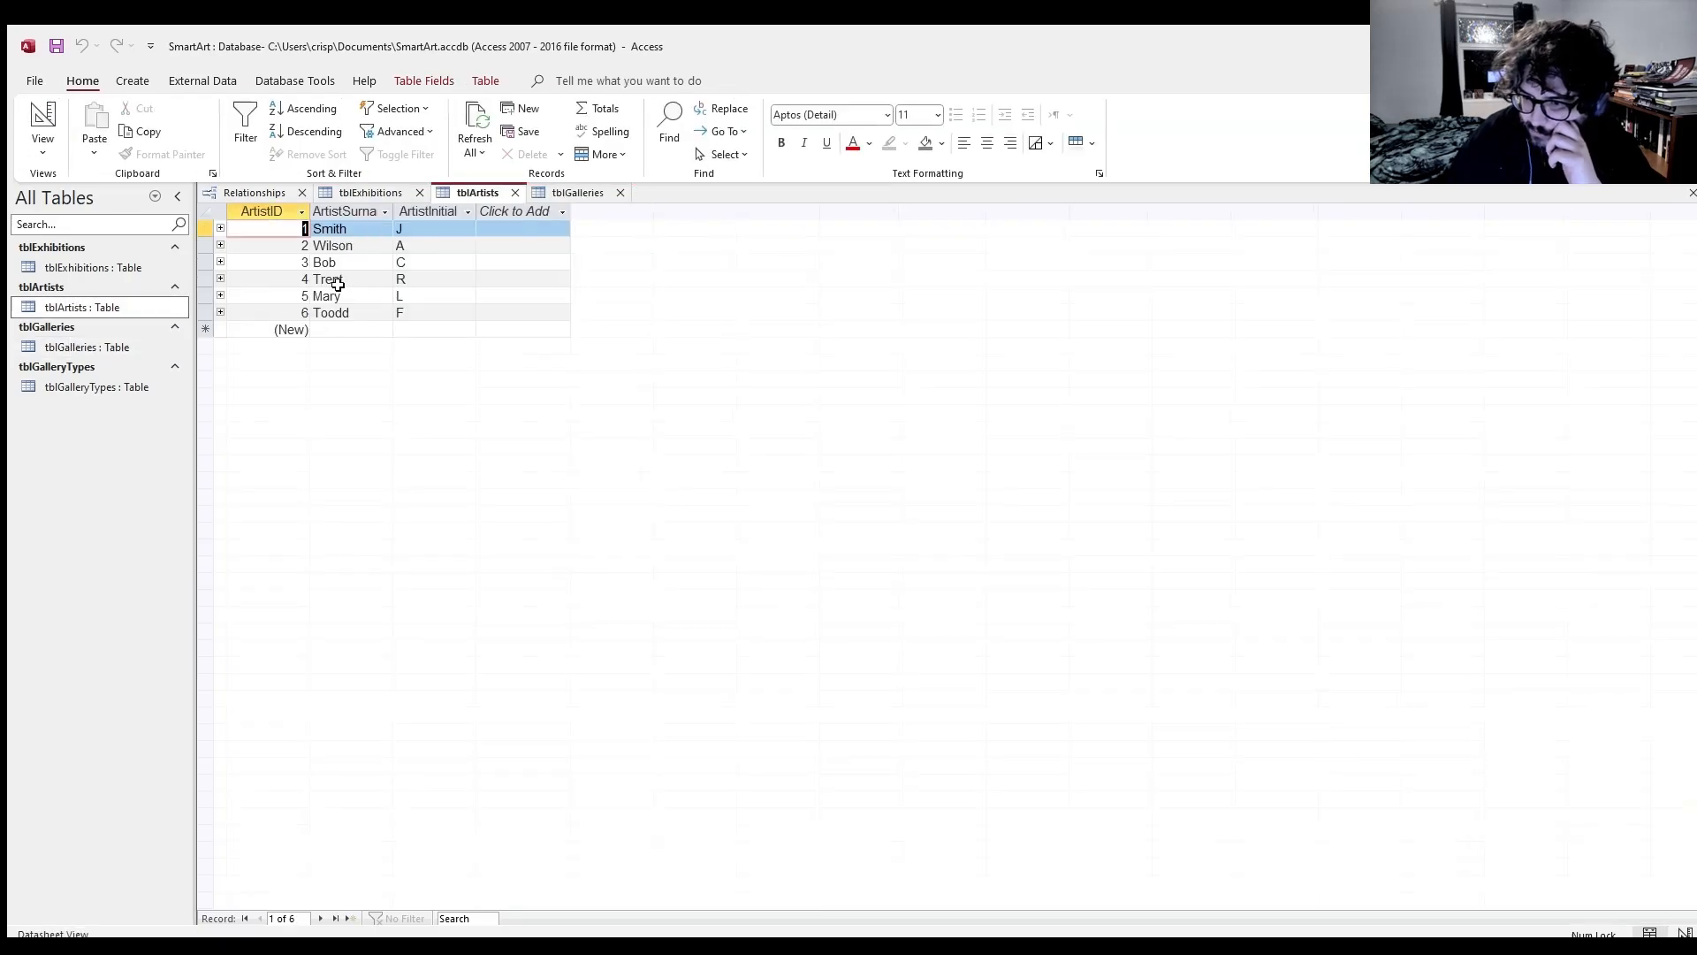
left_click(426, 223)
left_click(426, 212)
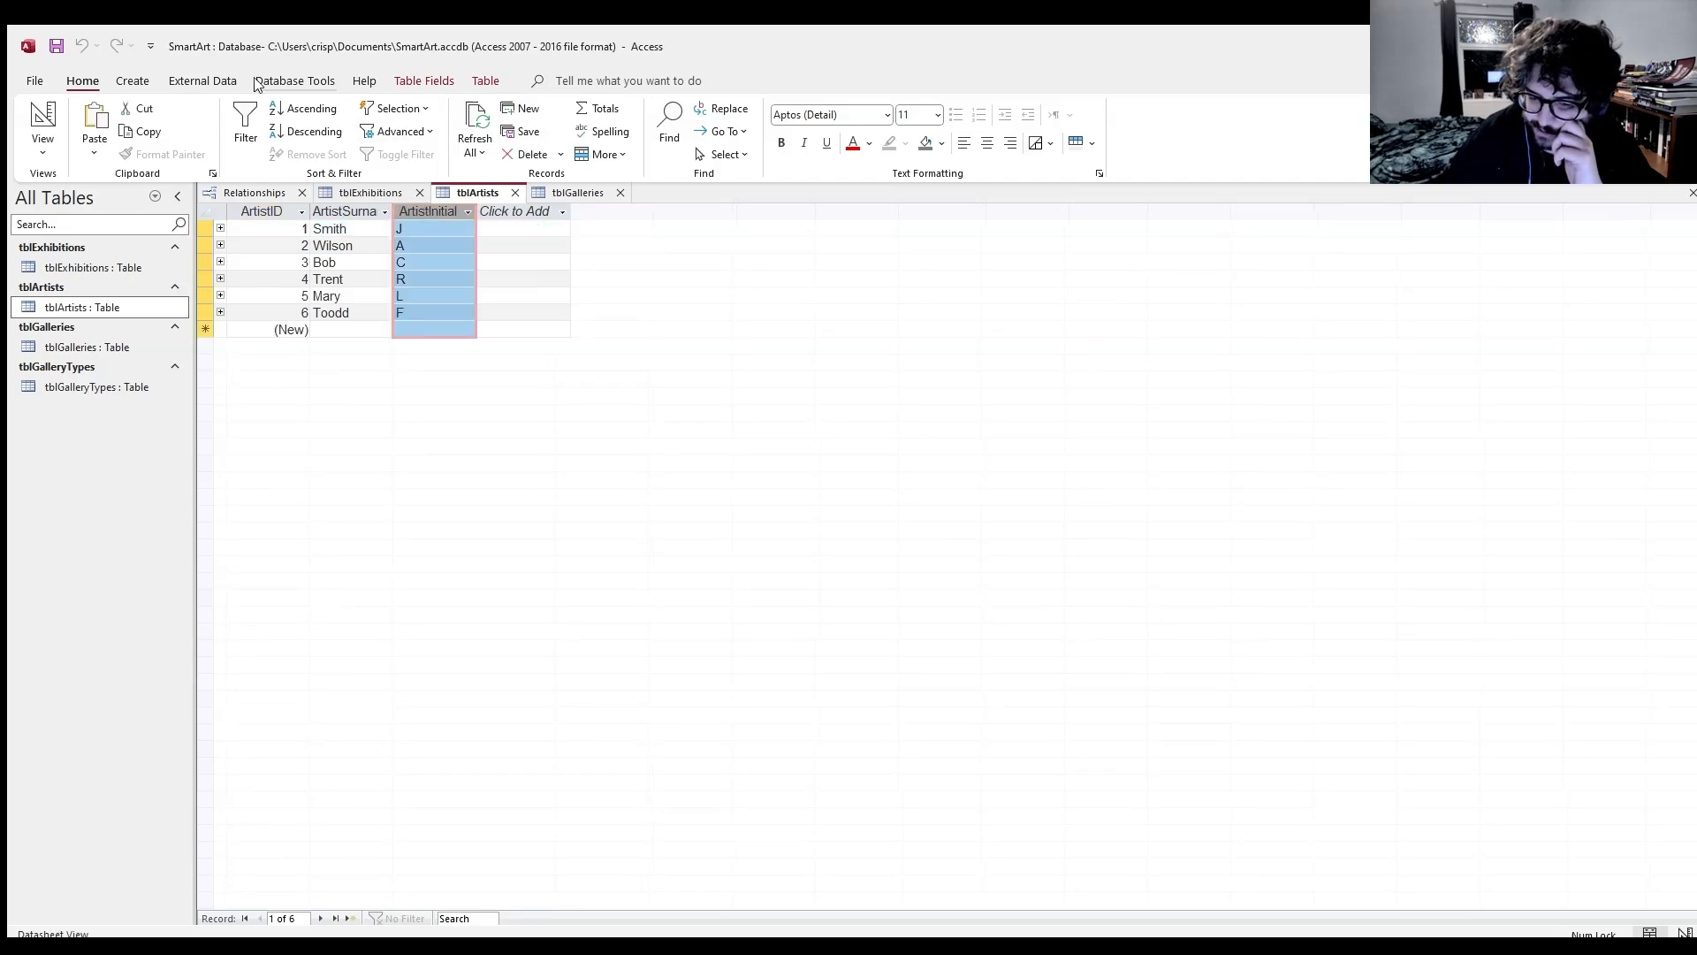
left_click(1684, 932)
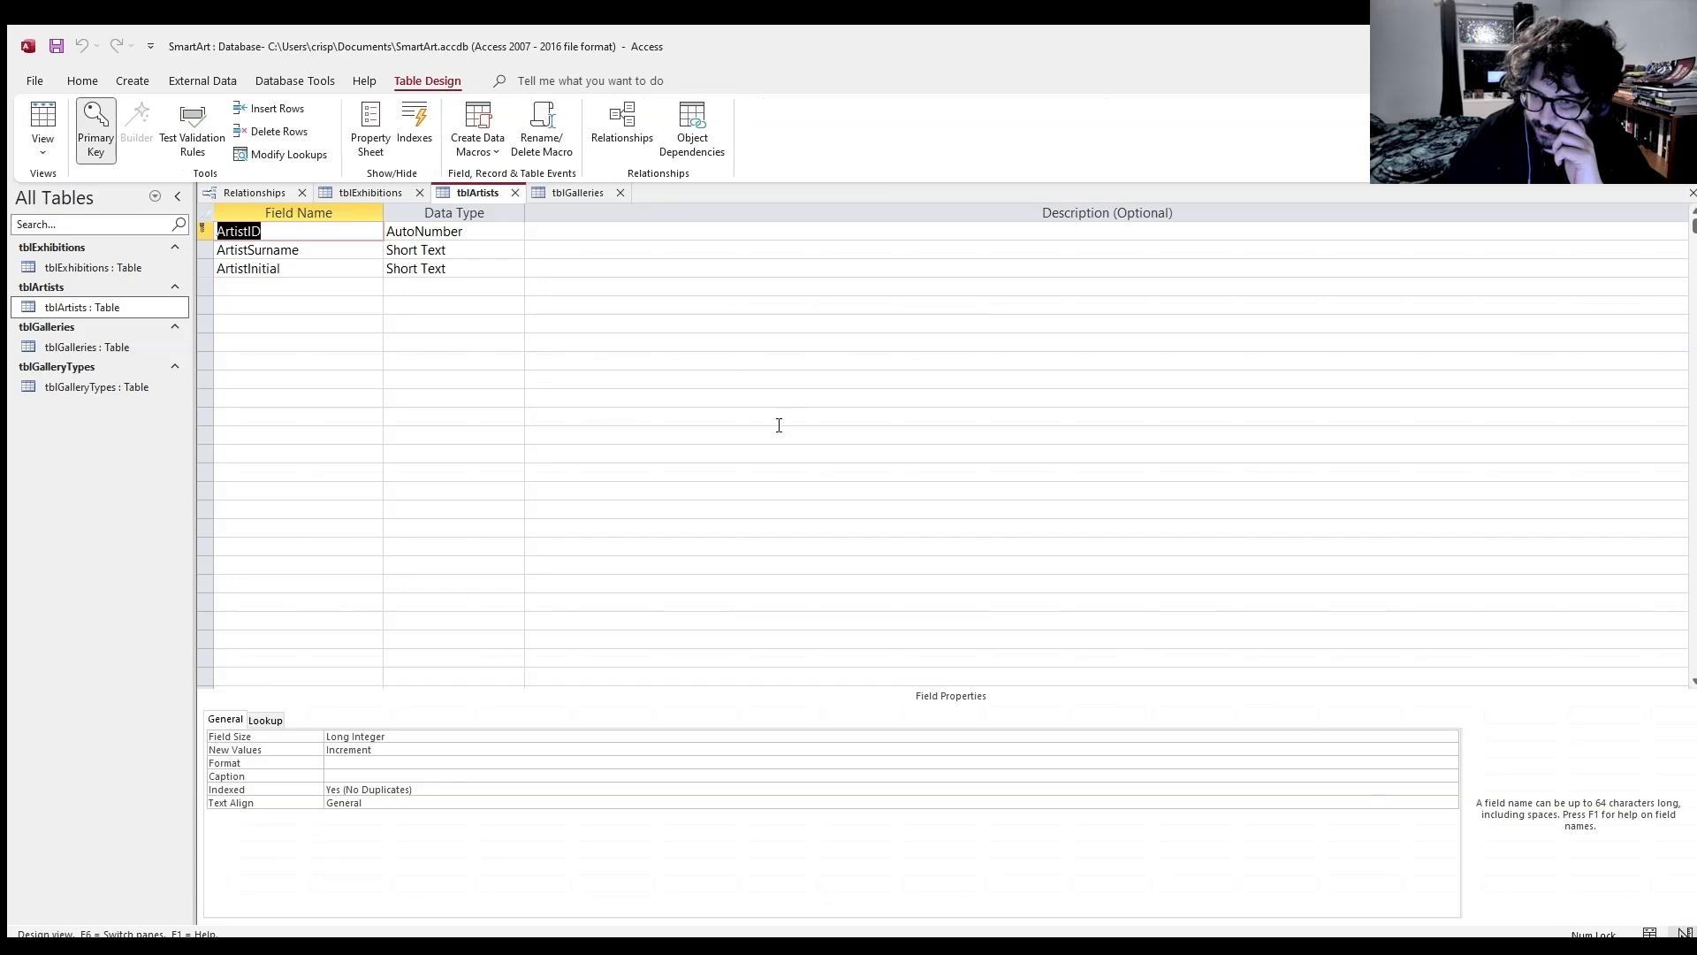
left_click(236, 265)
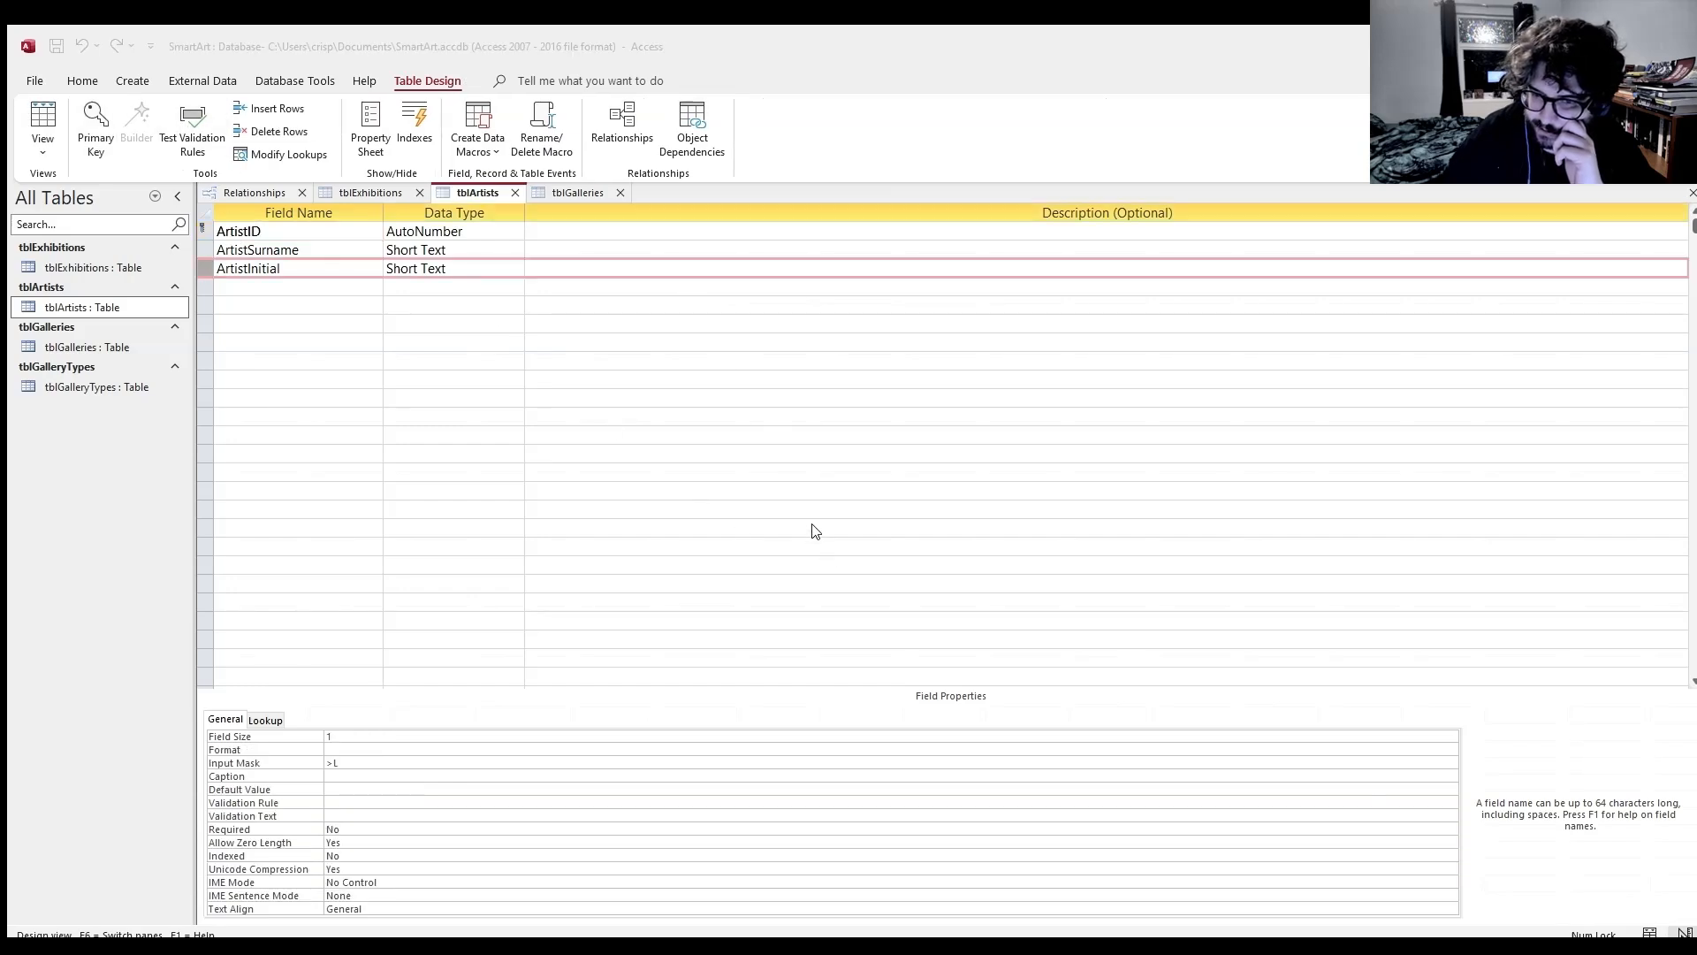
left_click(875, 548)
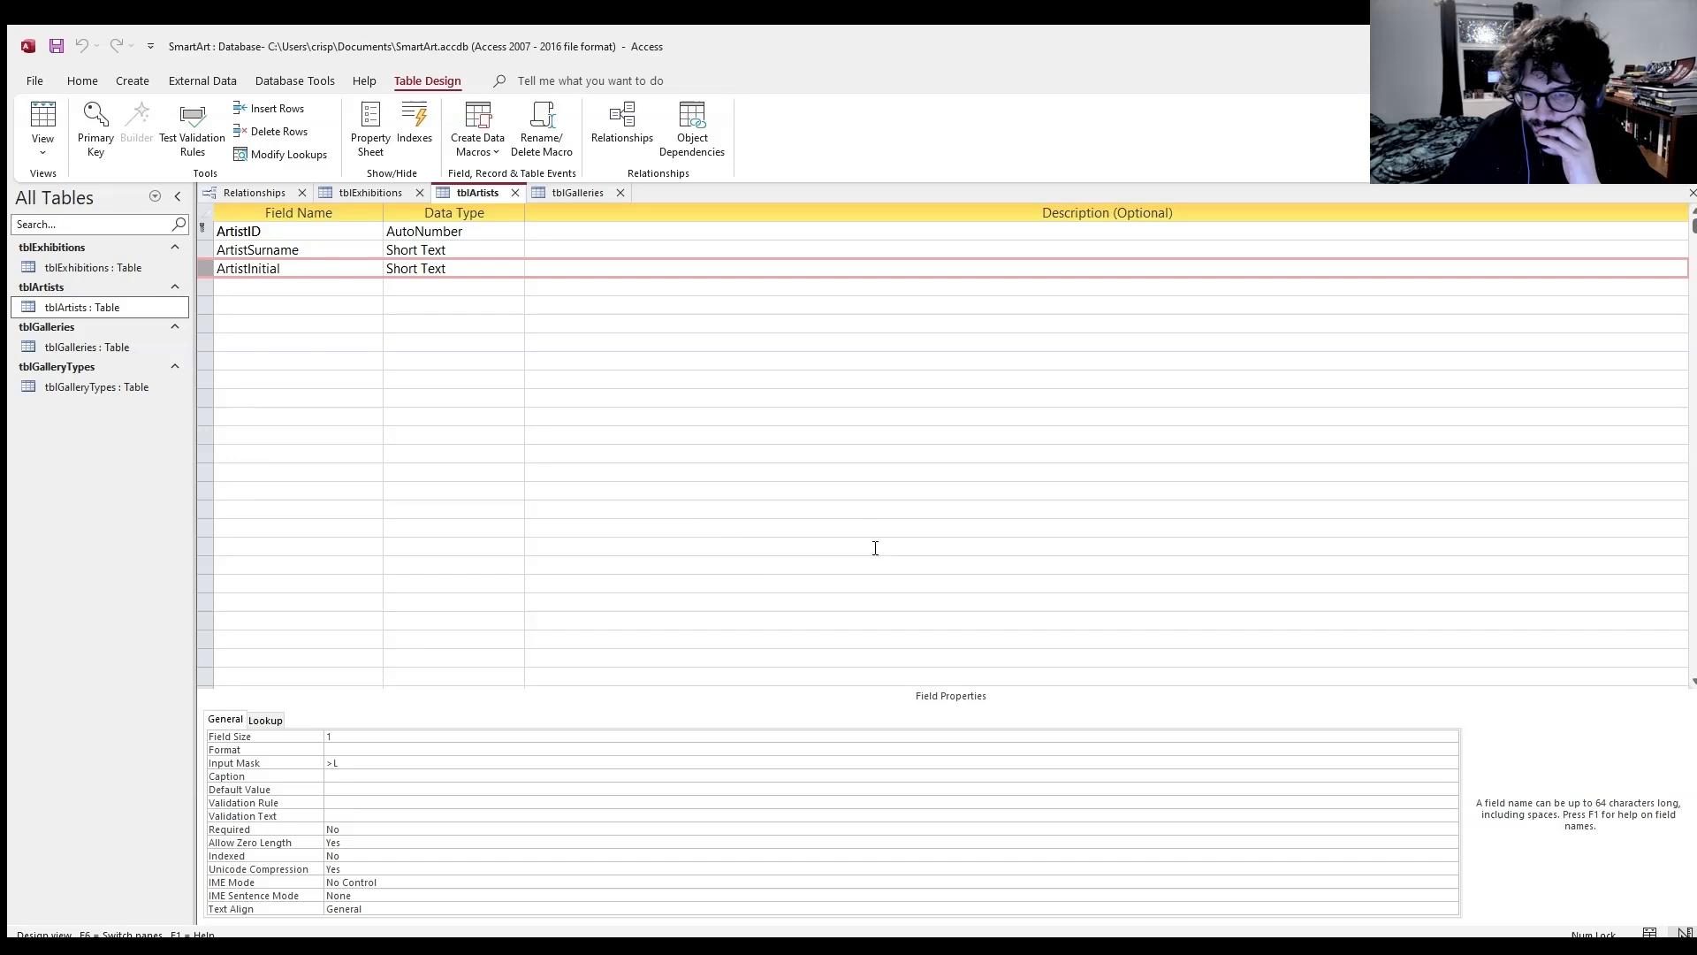
left_click(347, 762)
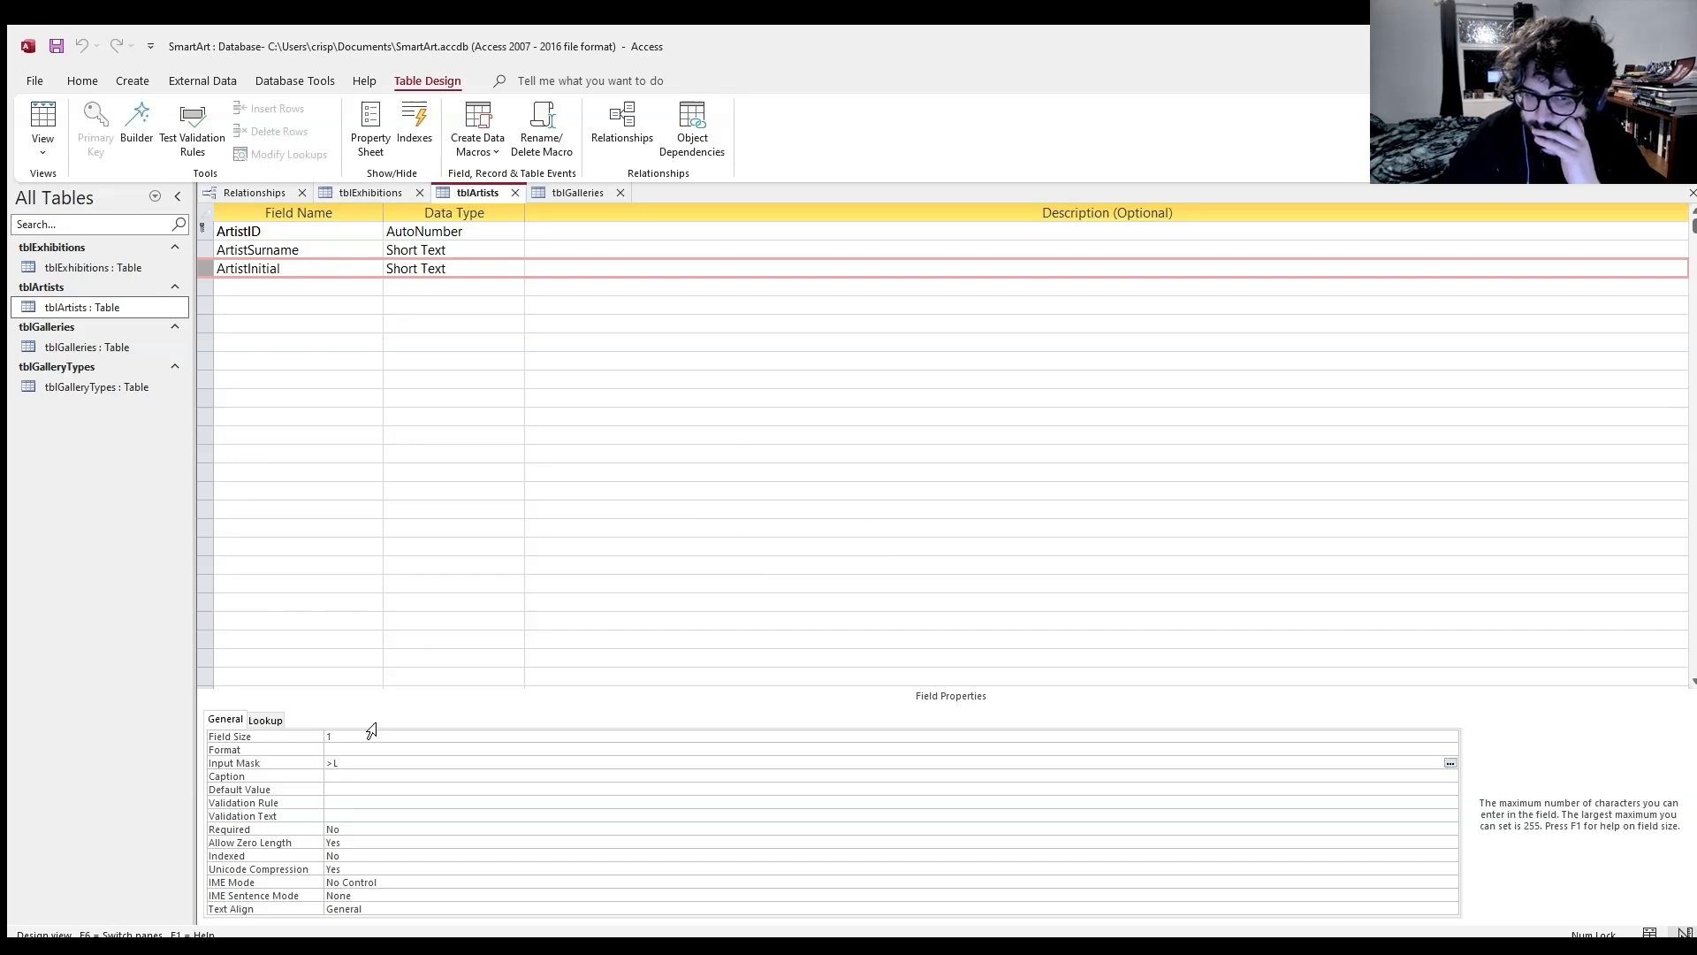
left_click(552, 285)
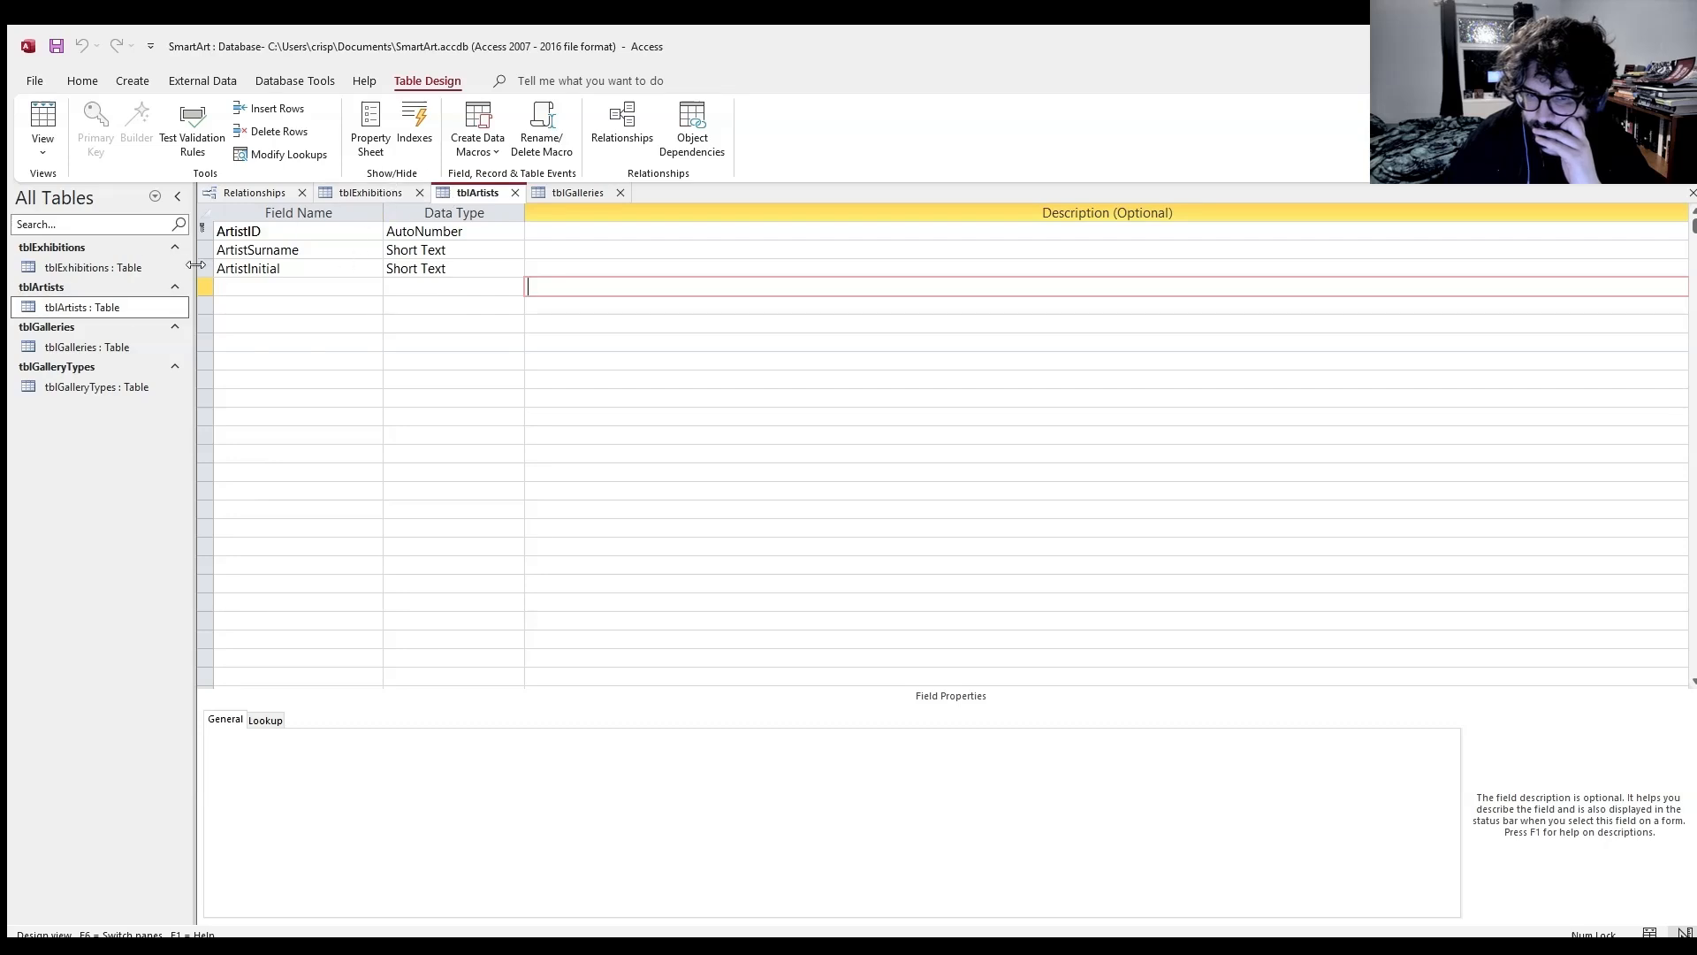
- Review the records of tblArtists, tblGalleries and tblExhibitions in Datasheet View
double_click(81, 307)
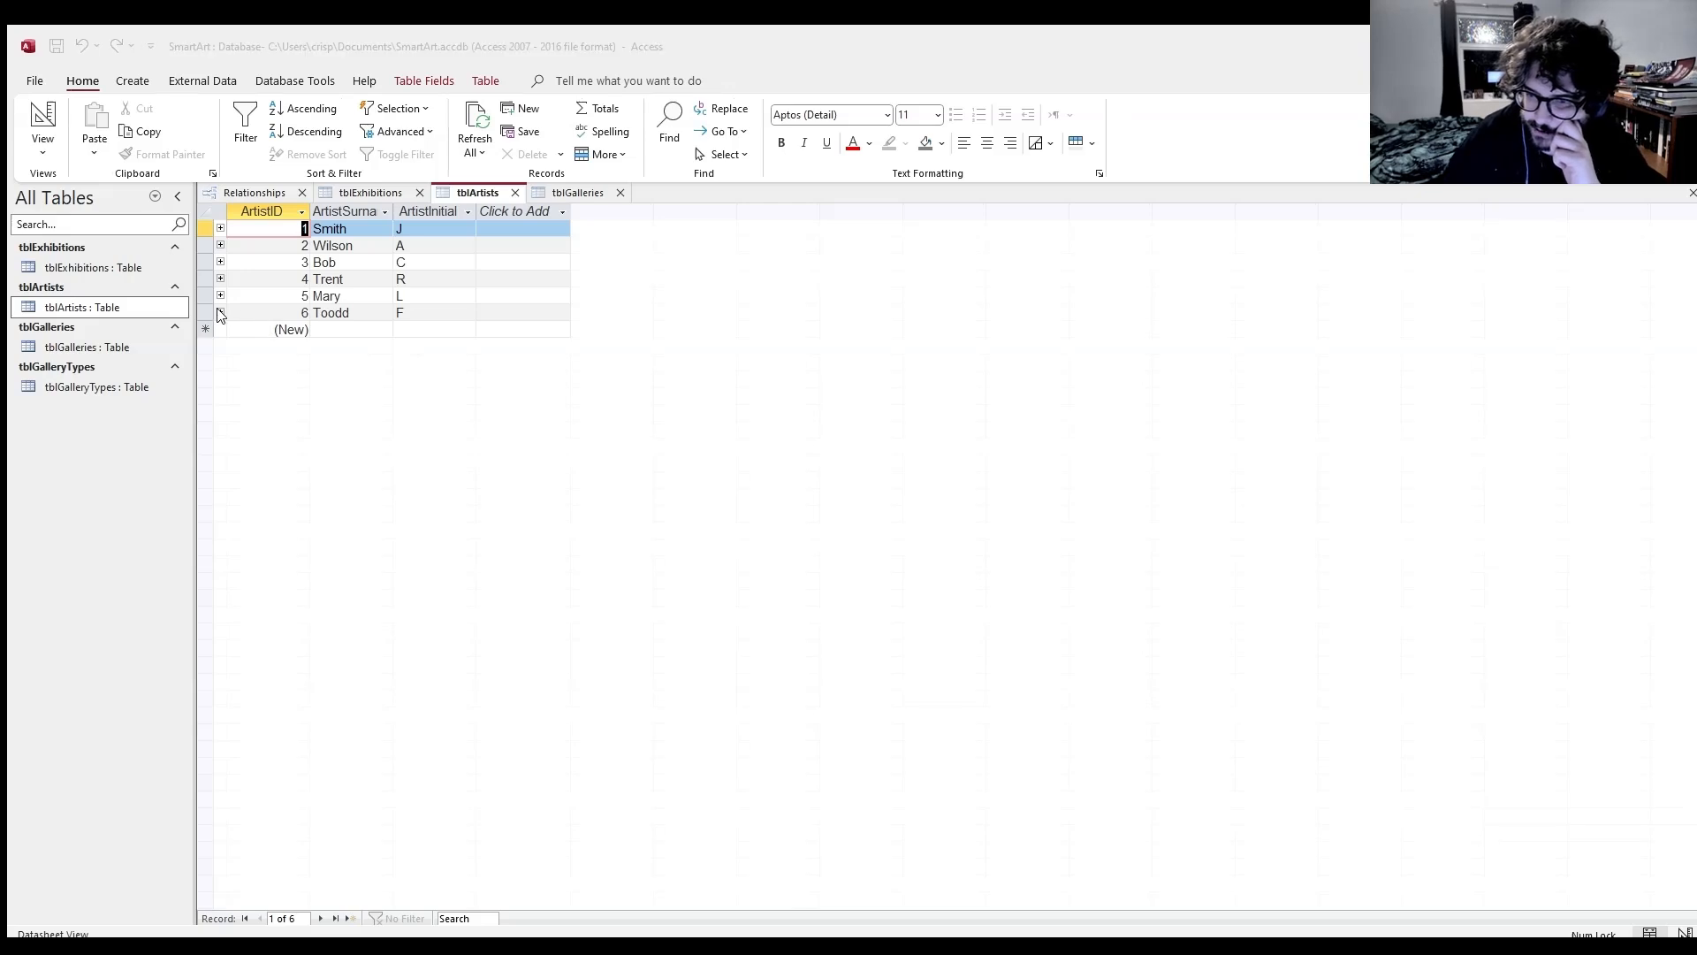
double_click(88, 267)
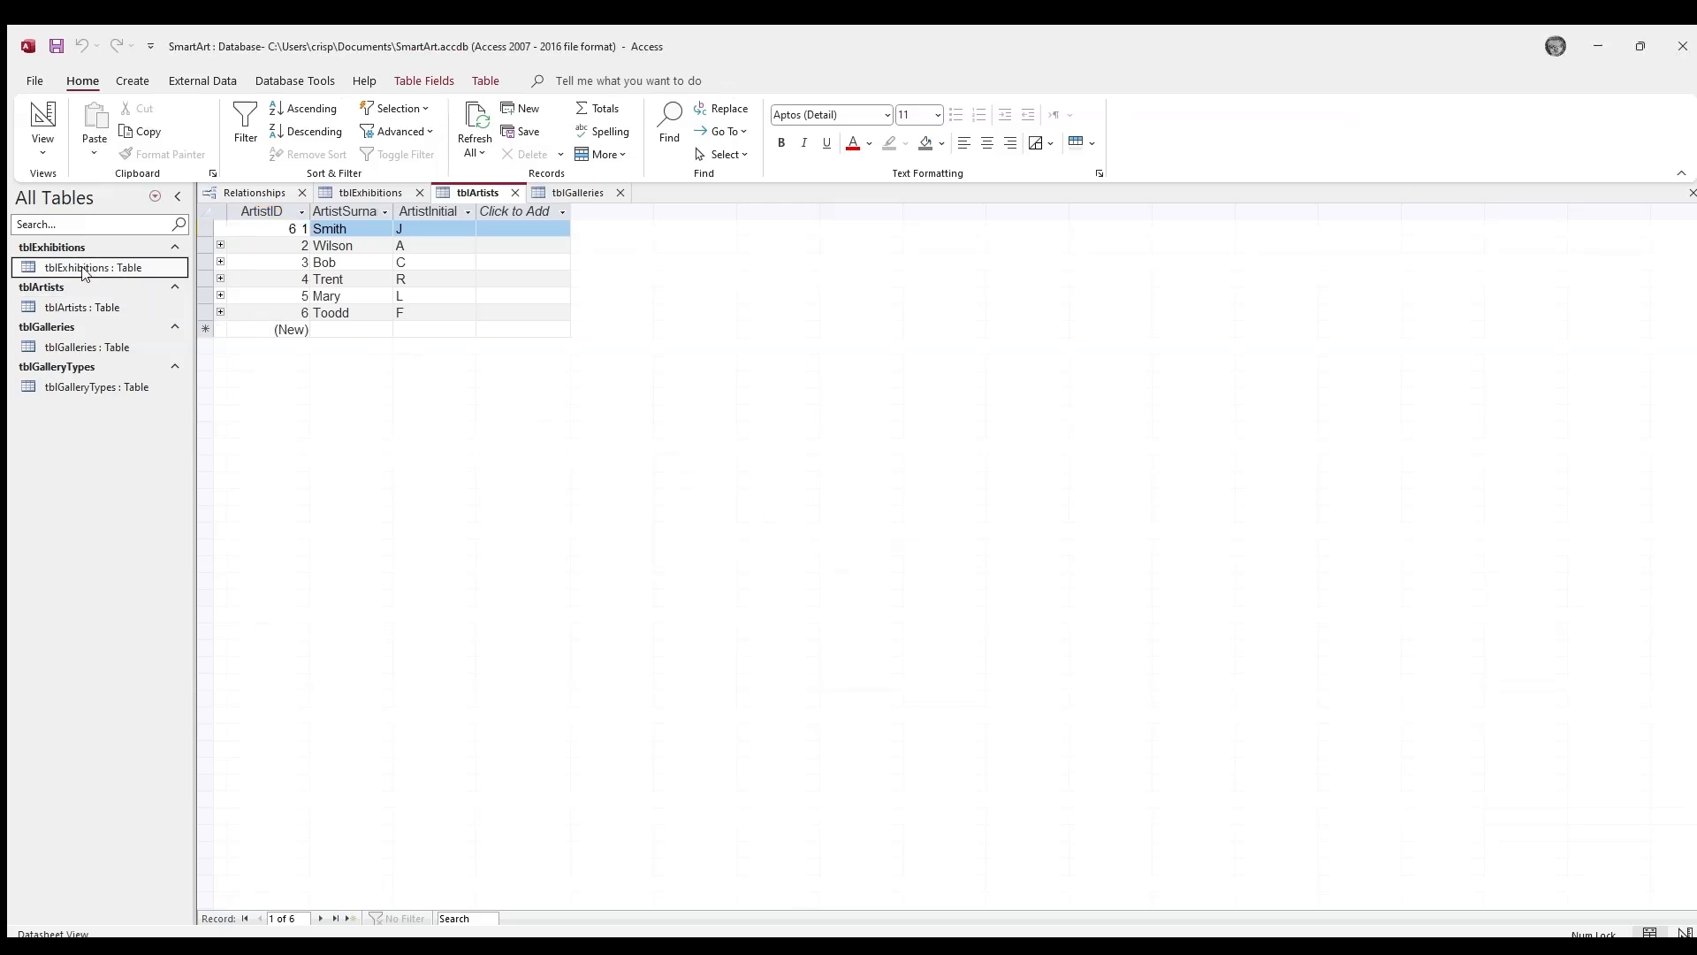
double_click(86, 346)
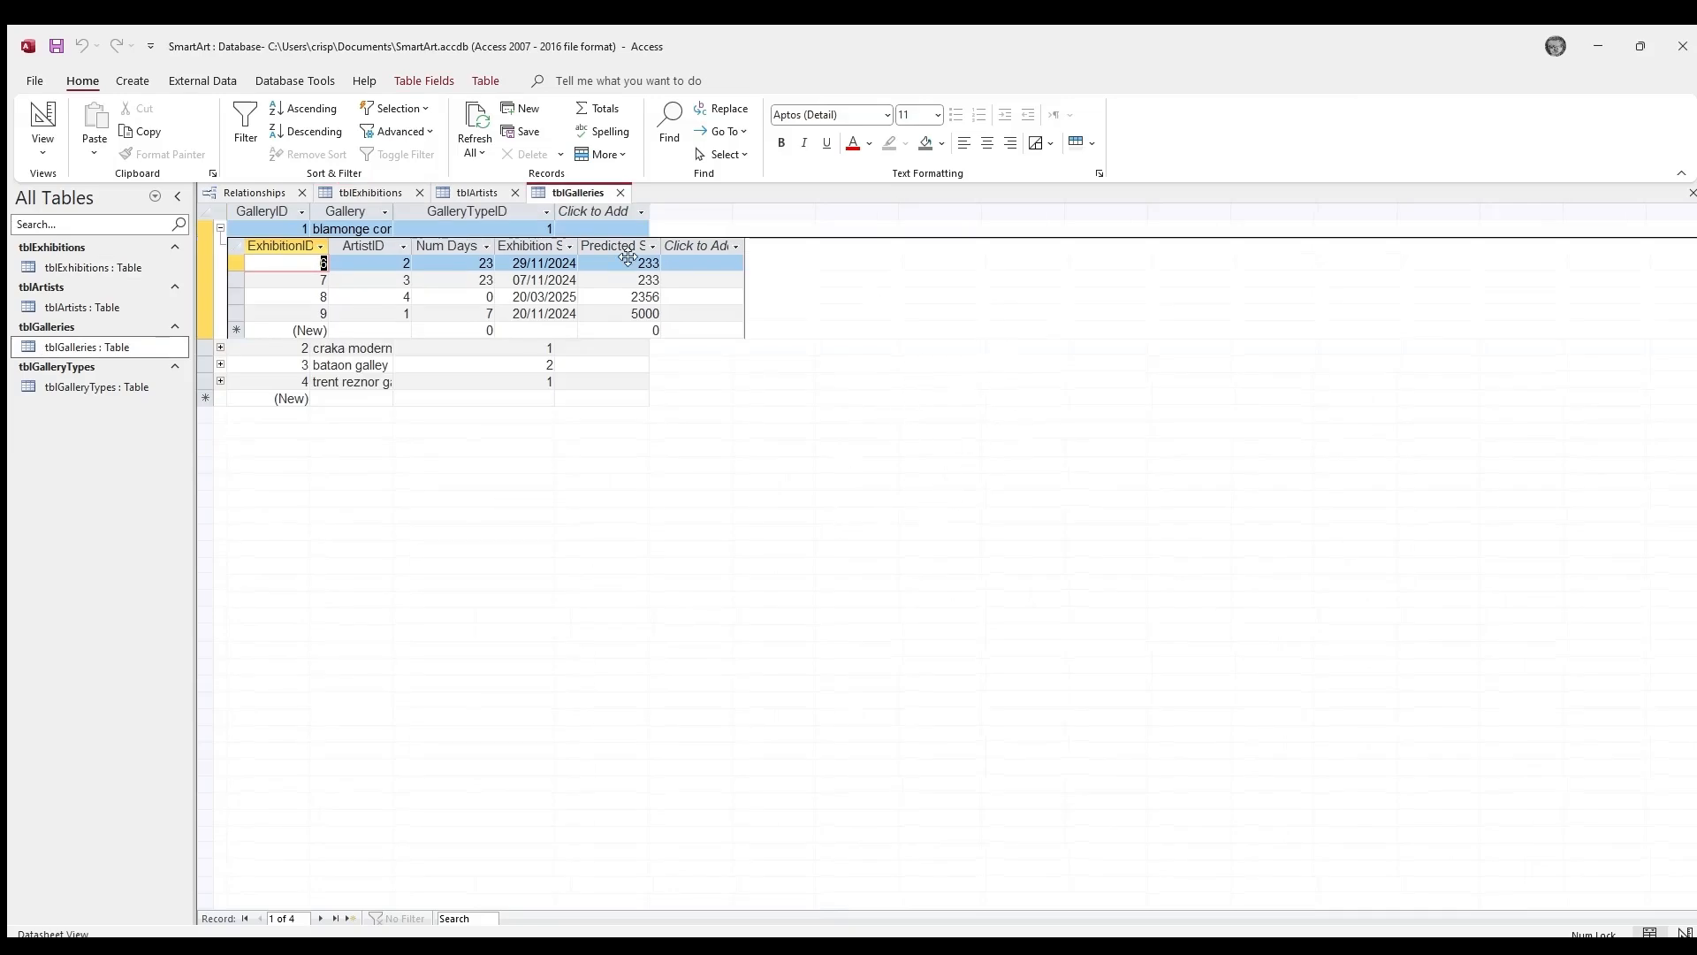
double_click(77, 262)
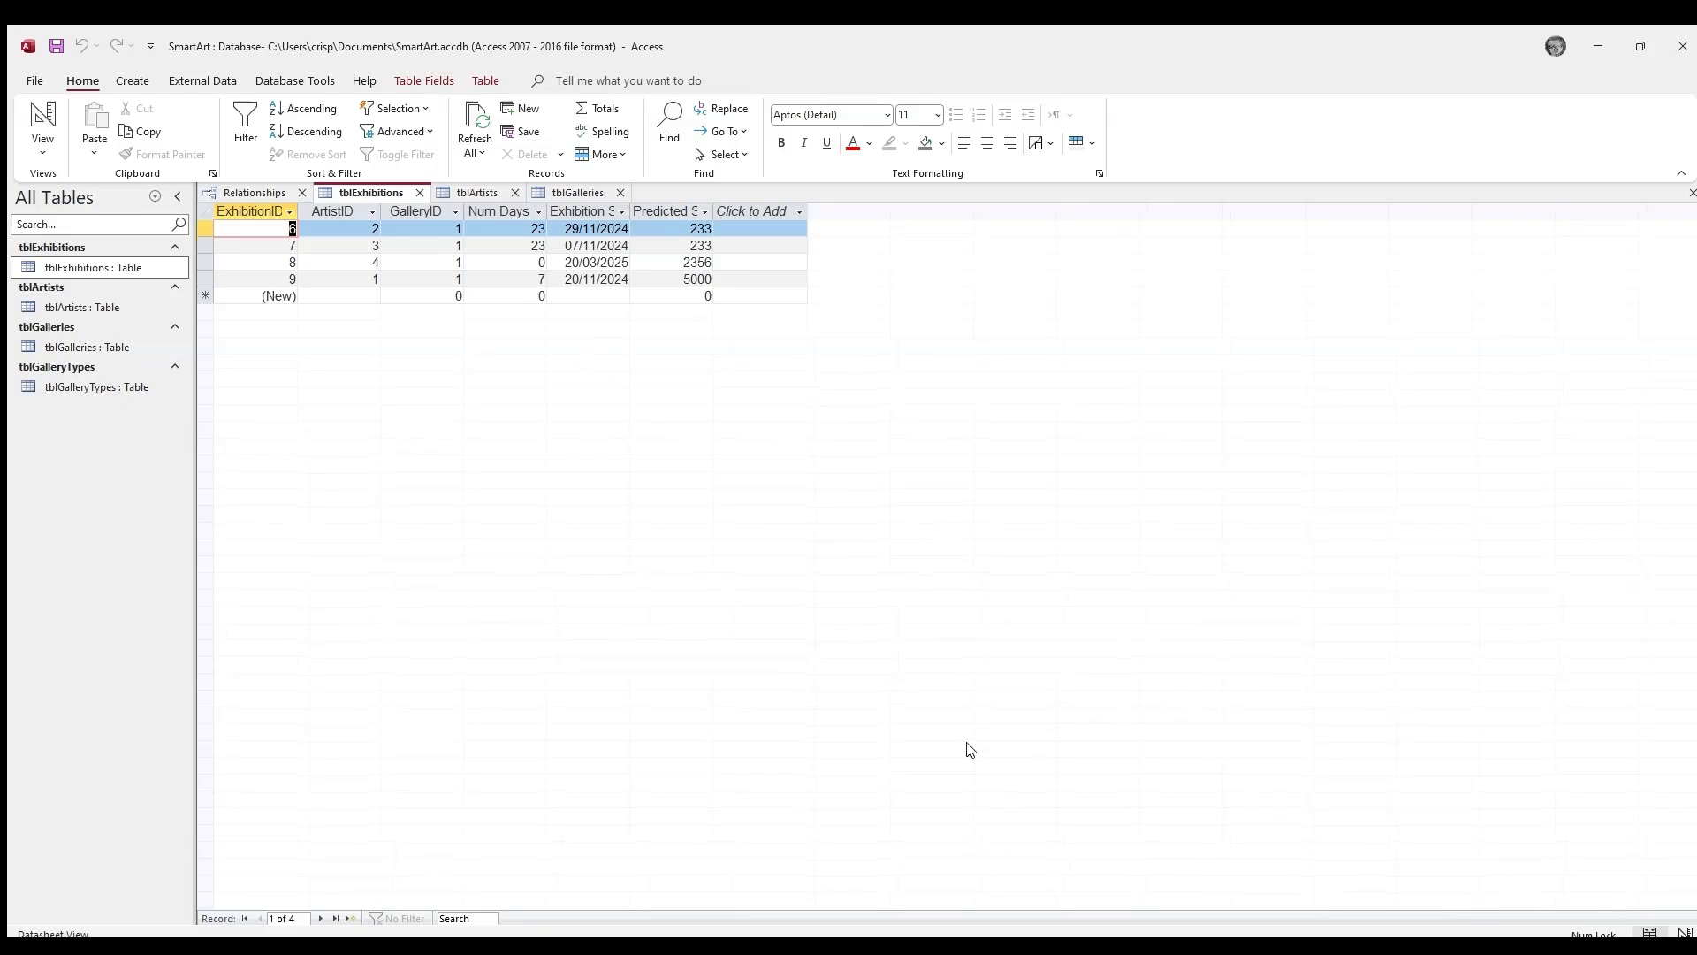
- Switch tblExhibitions to Design View and open the Validation Rule property of the Num Days field
left_click(1685, 931)
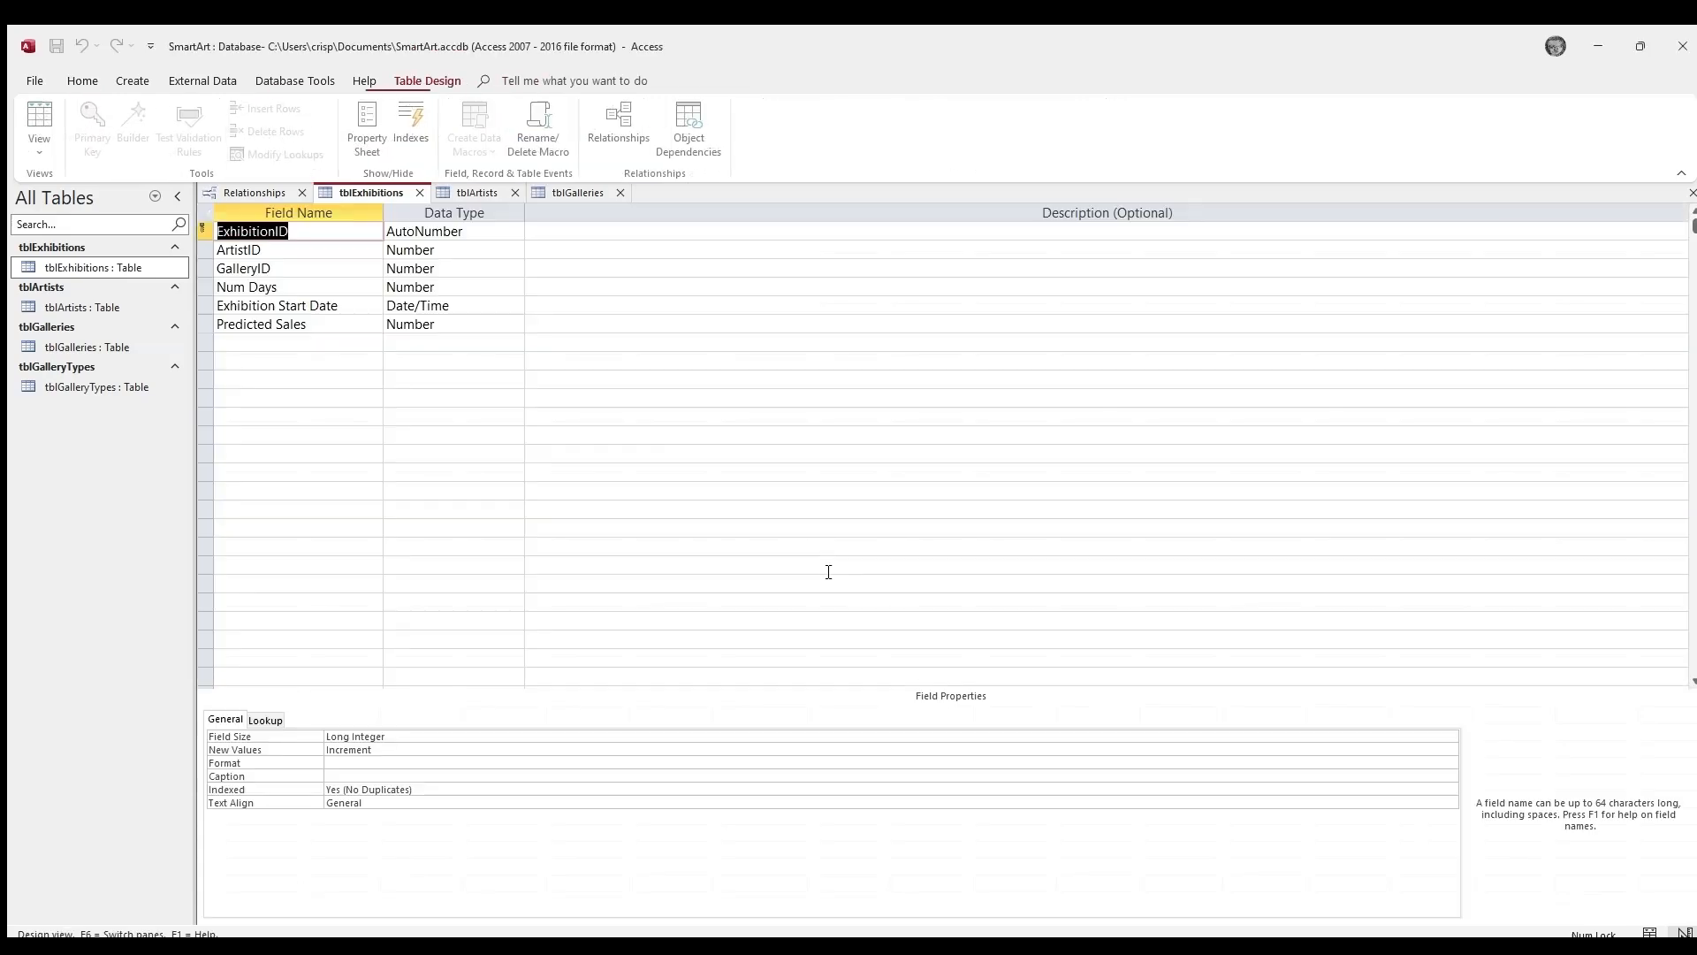
left_click(448, 287)
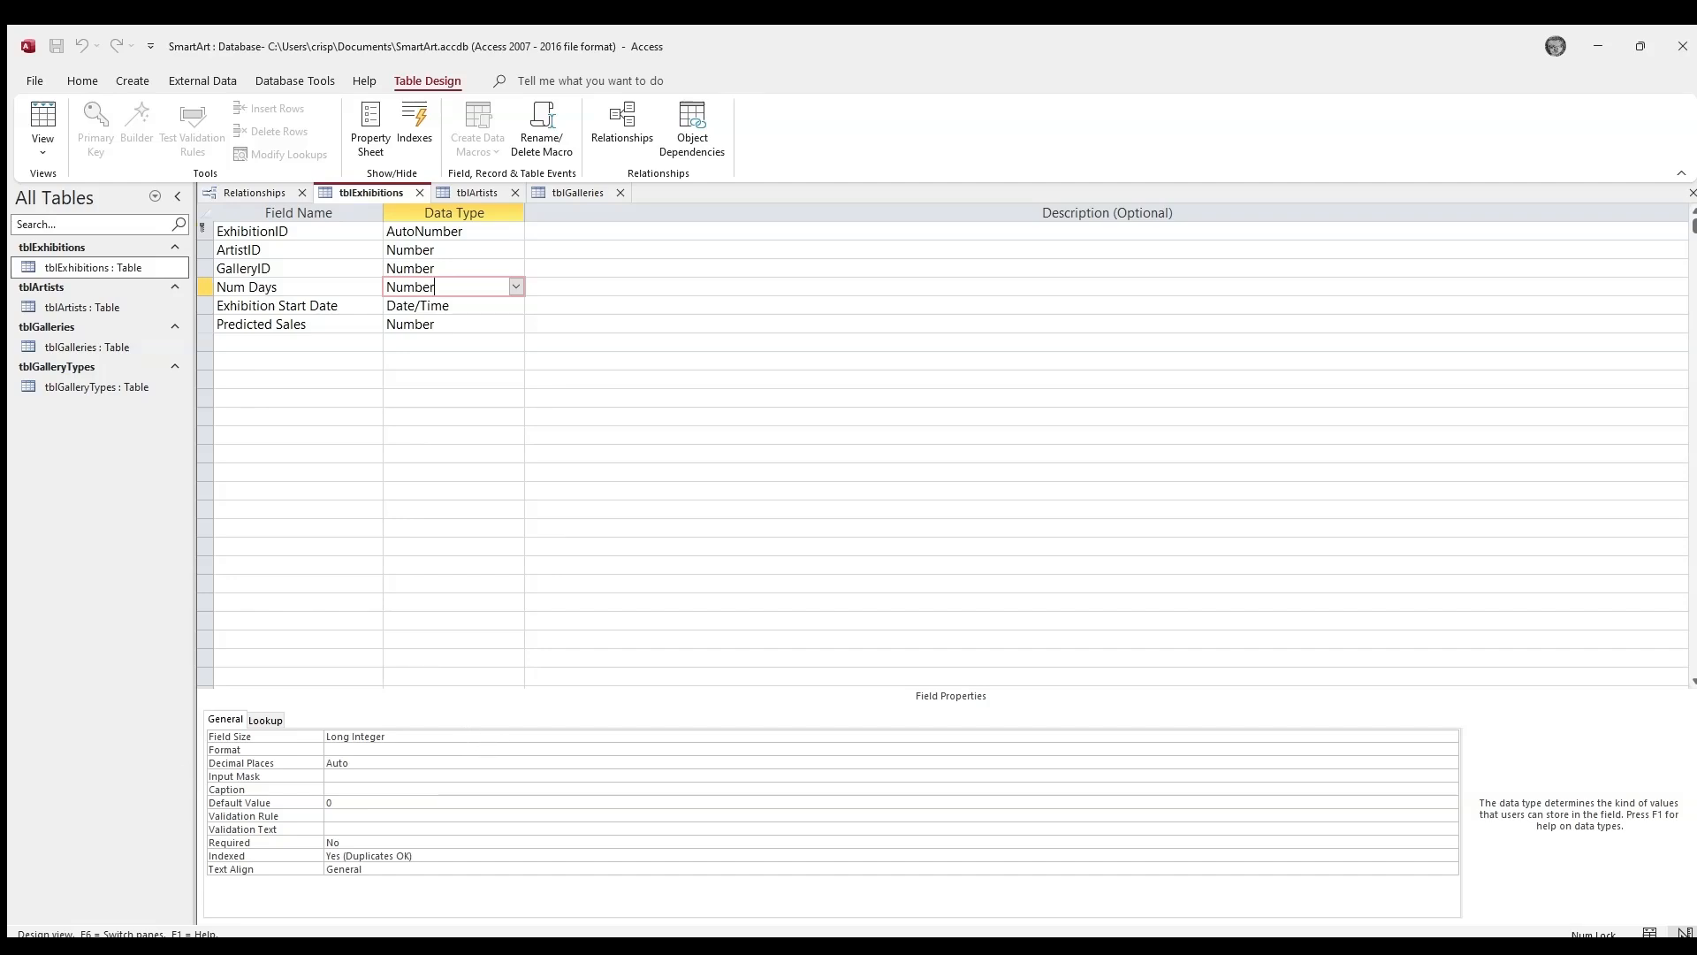
left_click(387, 815)
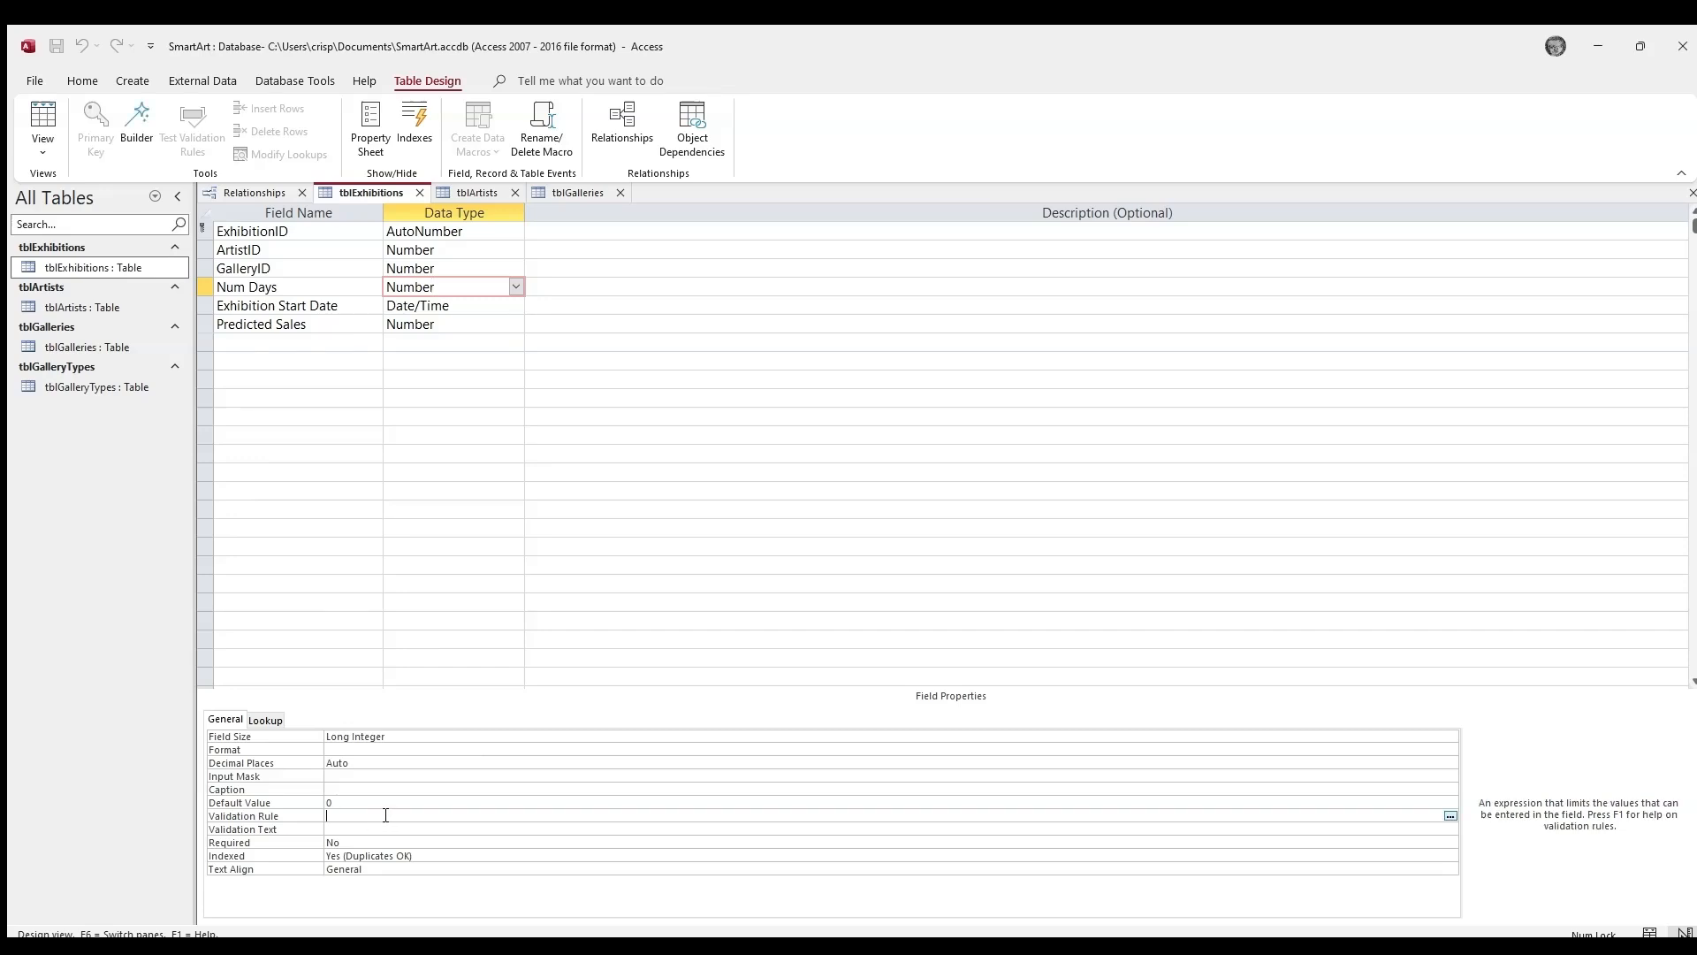
key("Caps_Lock")
key("Caps_Lock")
- Close the relationships diagram, tblArtists and tblGalleries, leaving only the tblExhibitions design open
left_click(255, 193)
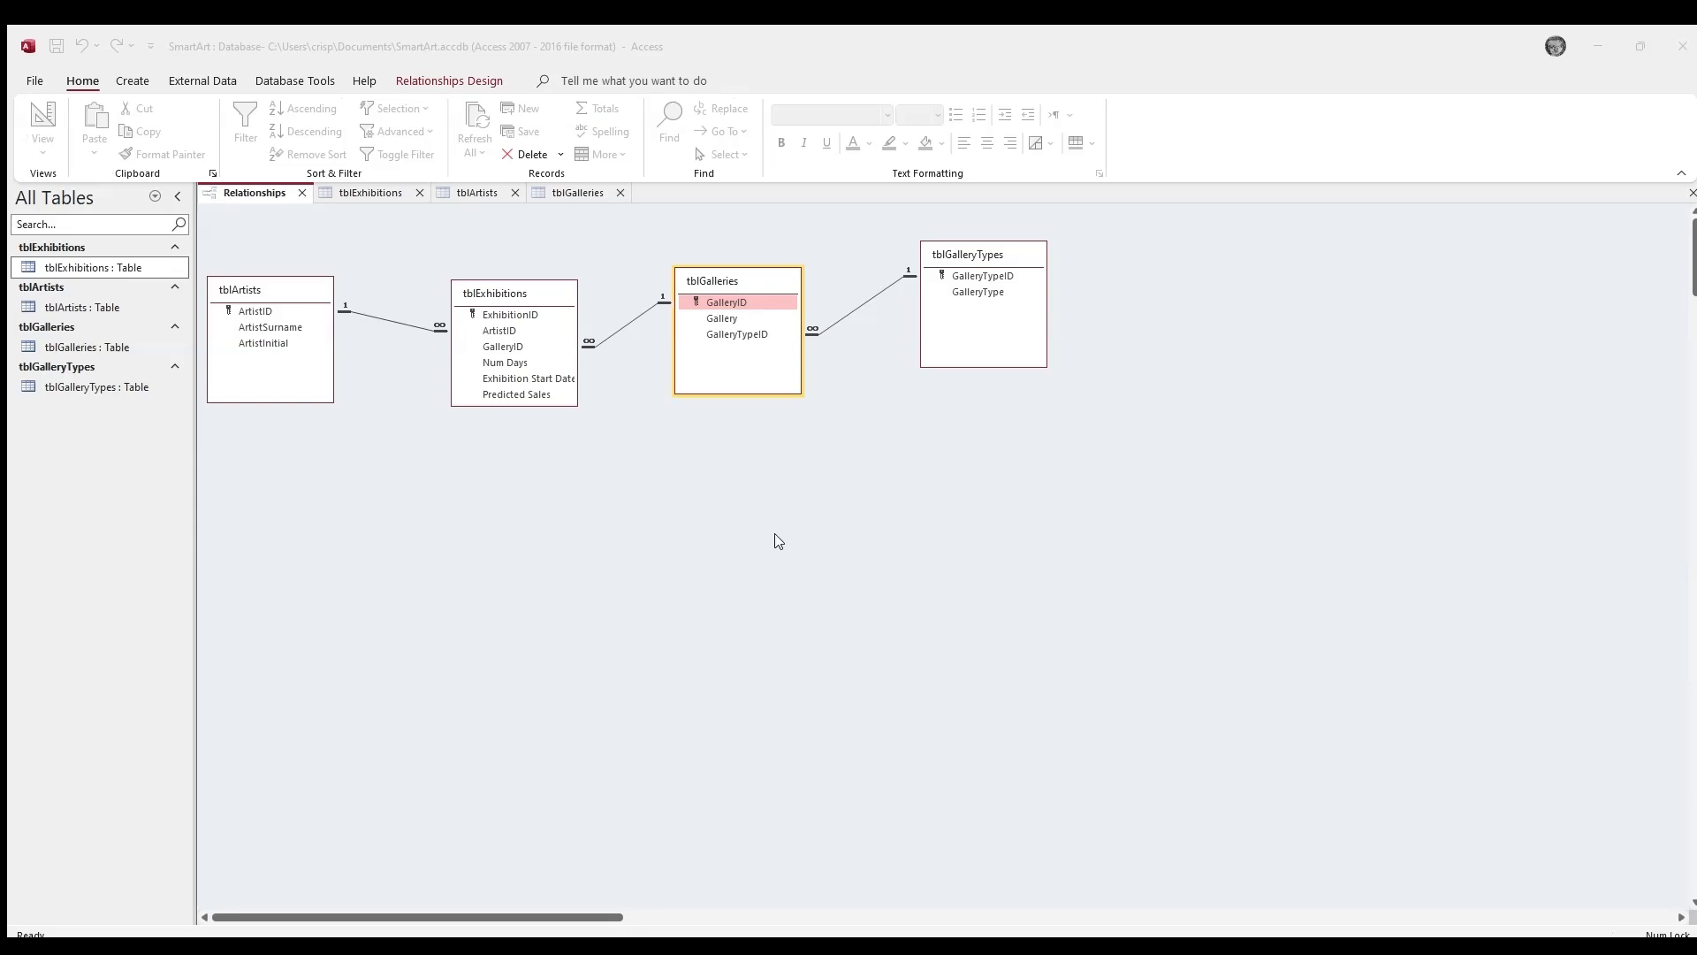
left_click(303, 193)
left_click(394, 192)
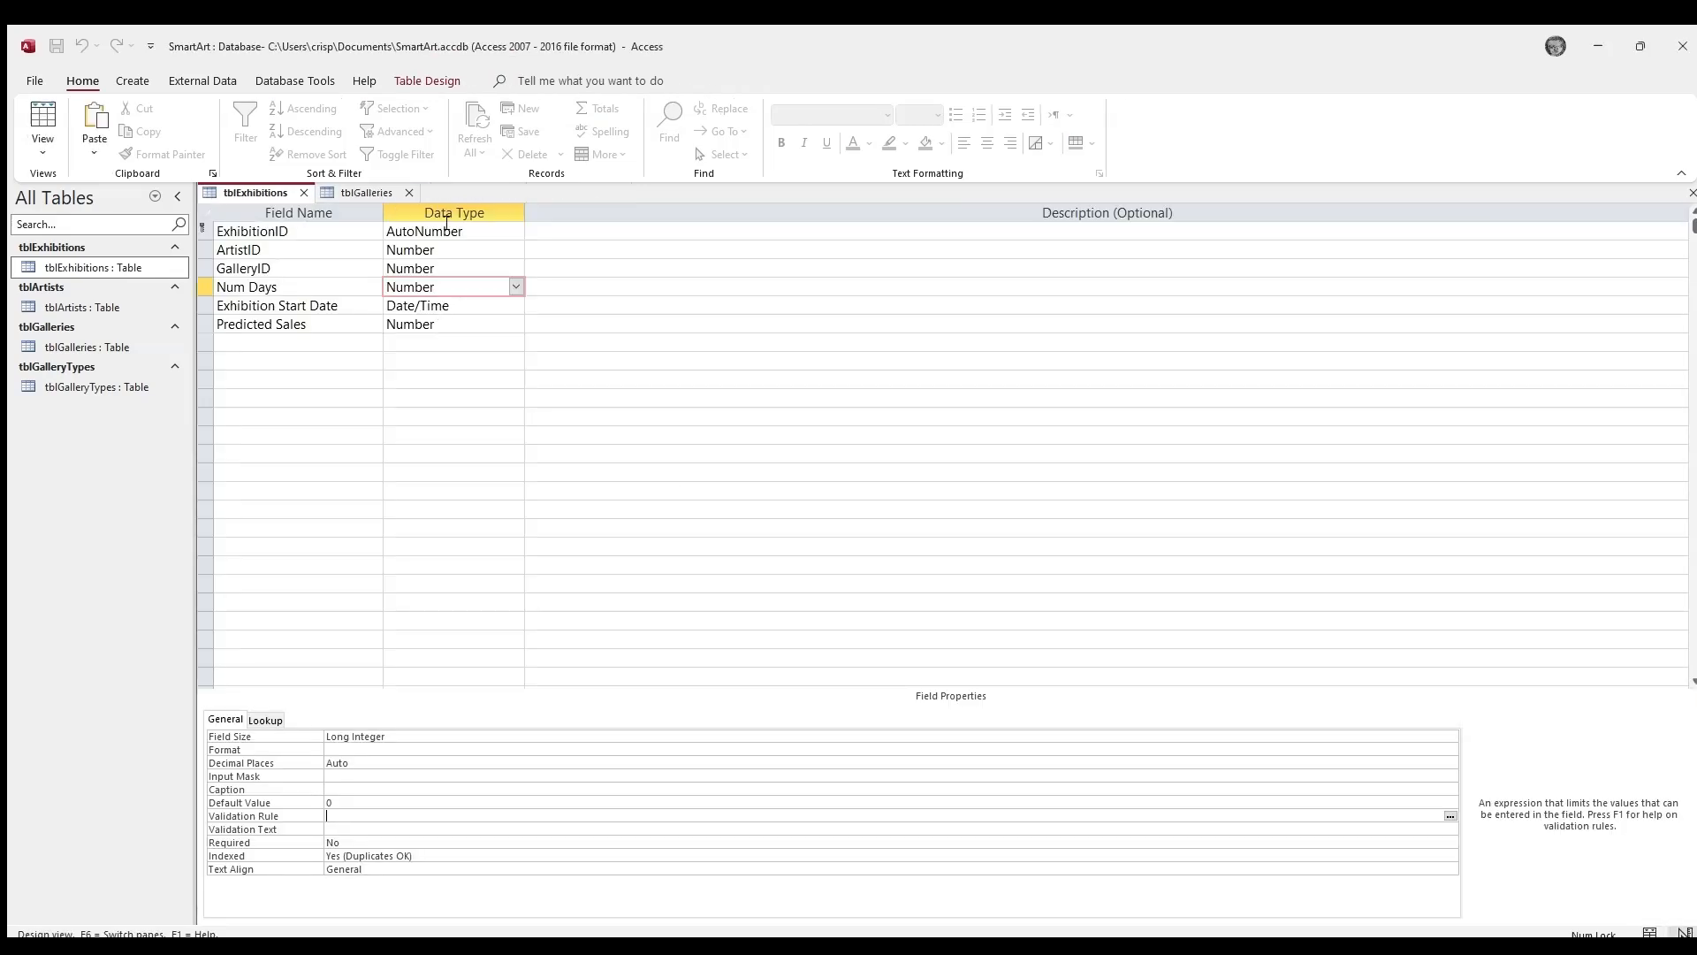
left_click(405, 193)
key("Caps_Lock")
key("Caps_Lock")
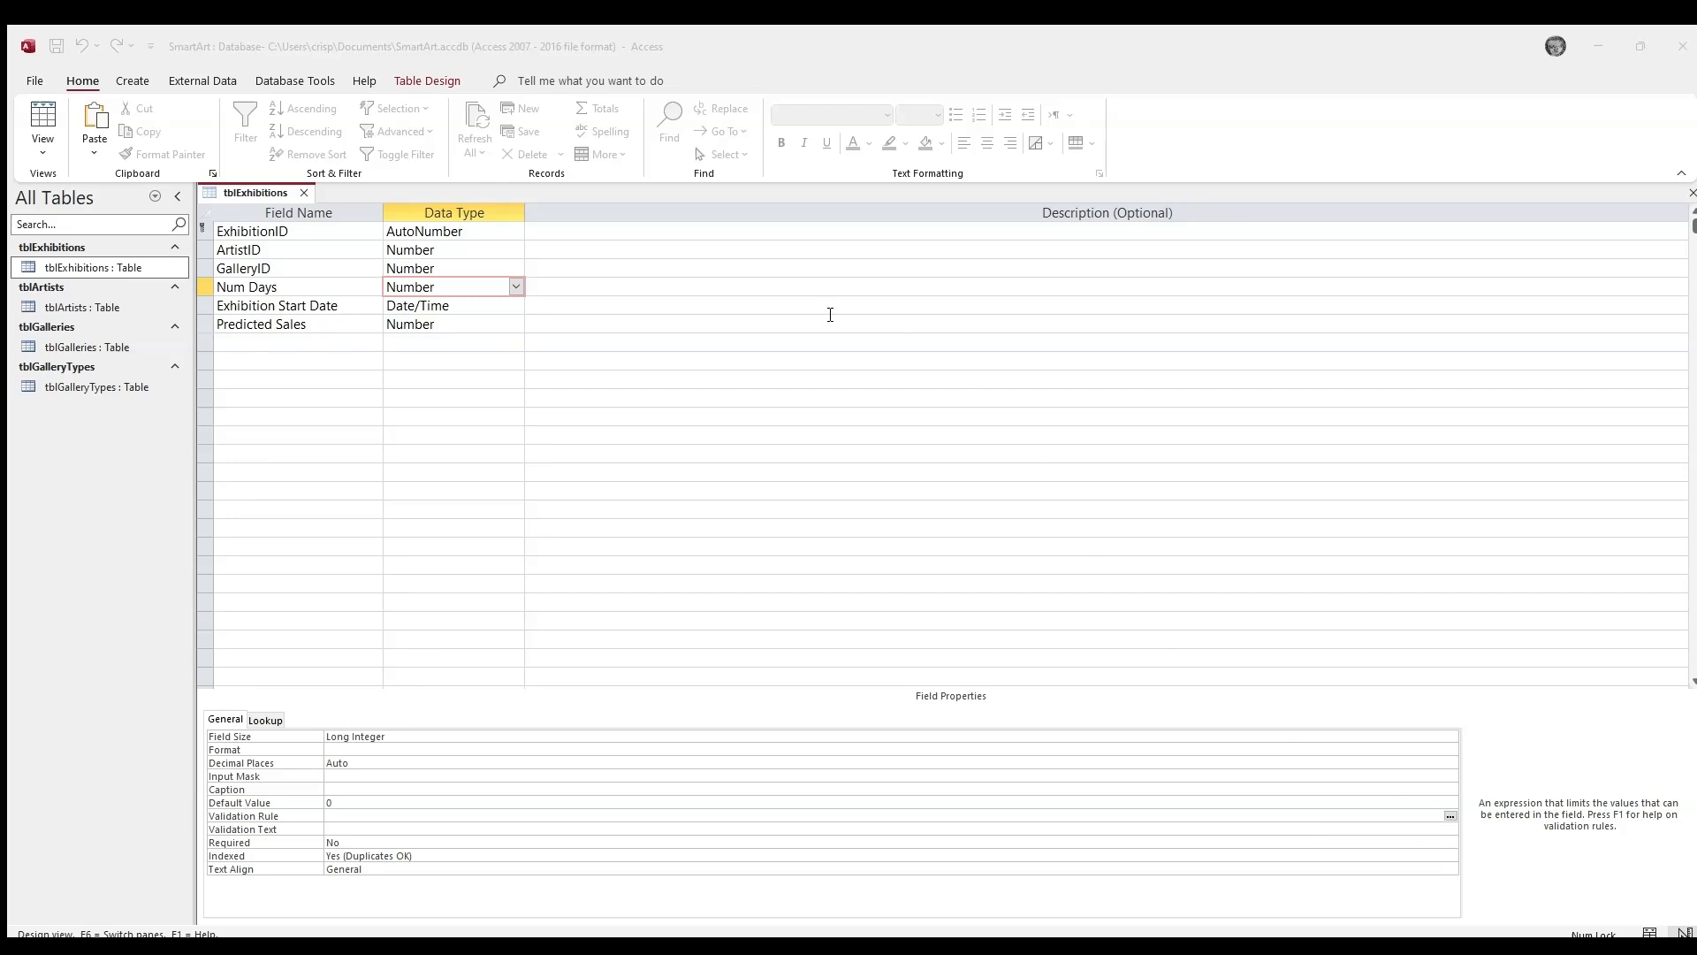
key("Caps_Lock")
key("Caps_Lock")
key("Caps_Lock")
key("Caps_Lock")
key("Caps_Lock")
key("Caps_Lock")
left_click(1032, 280)
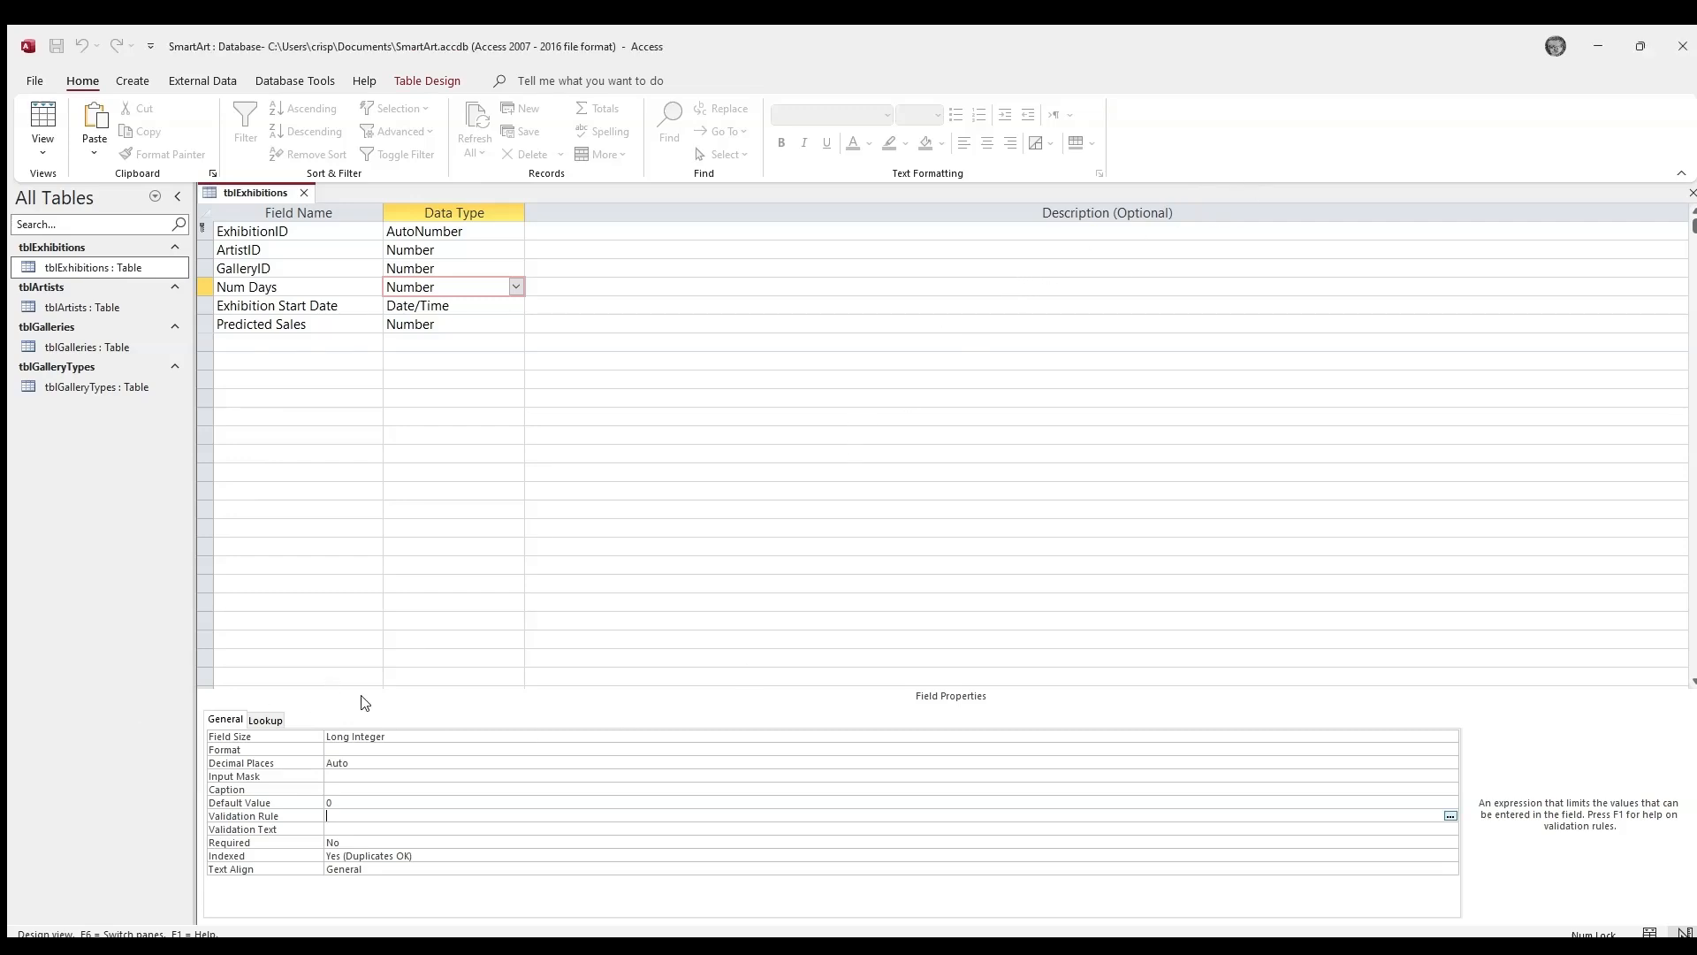
left_click(1451, 817)
left_click(35, 78)
left_click(30, 82)
left_click(1649, 932)
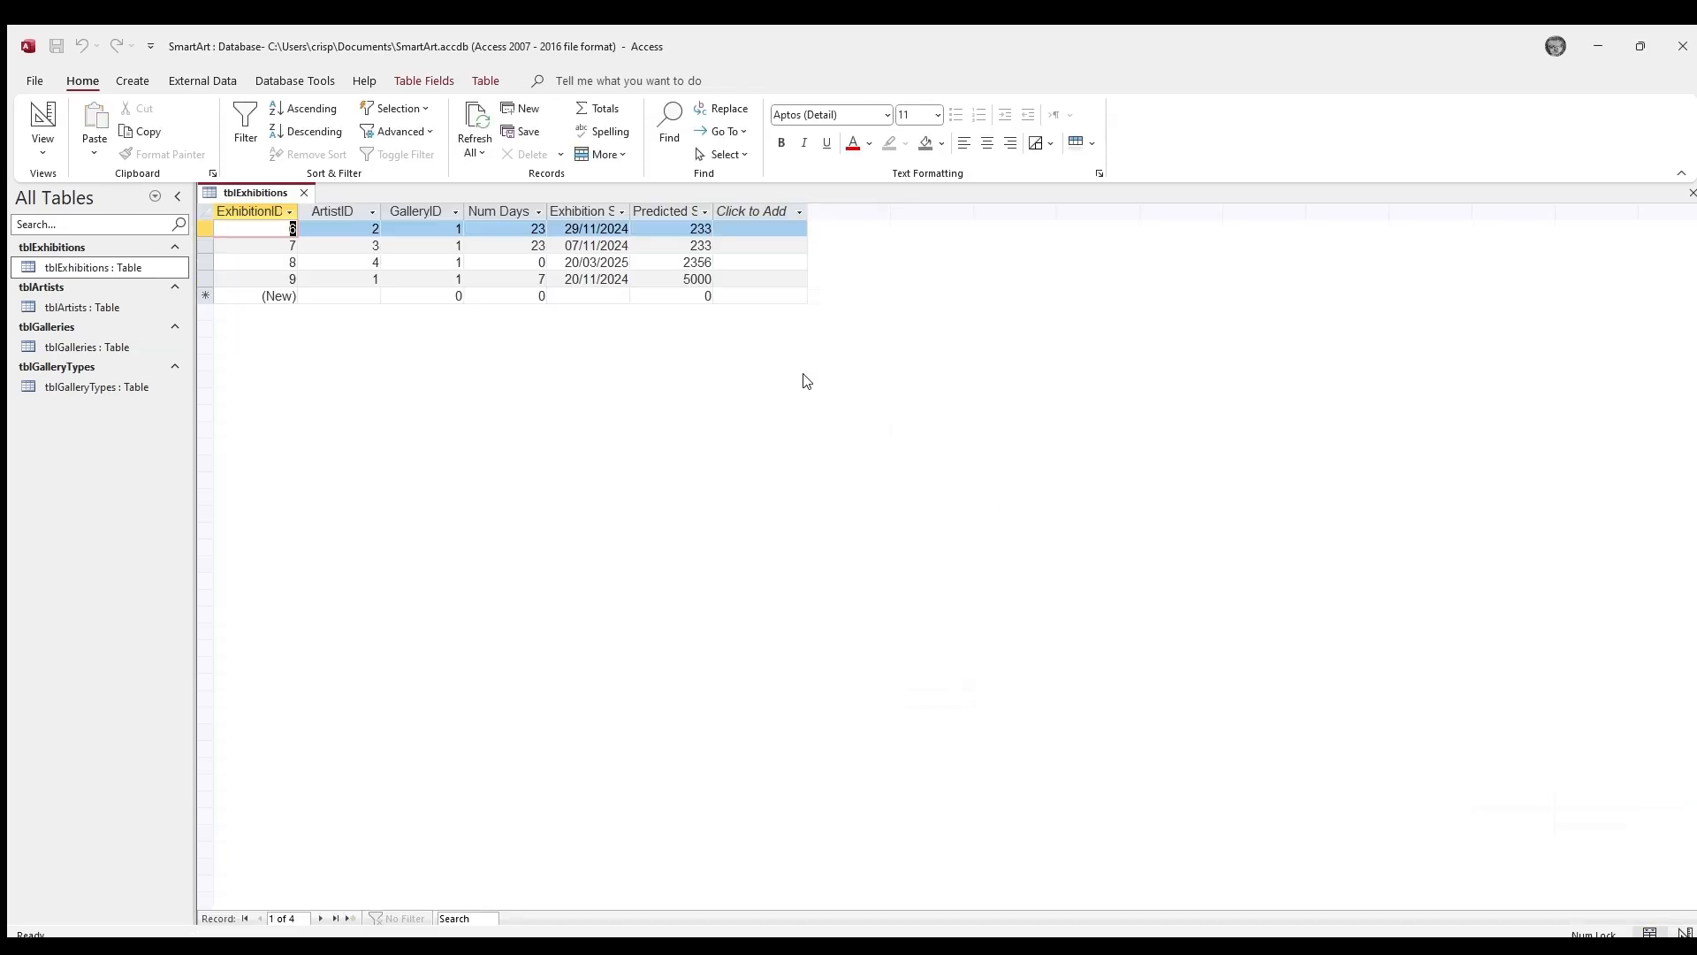
left_click(263, 83)
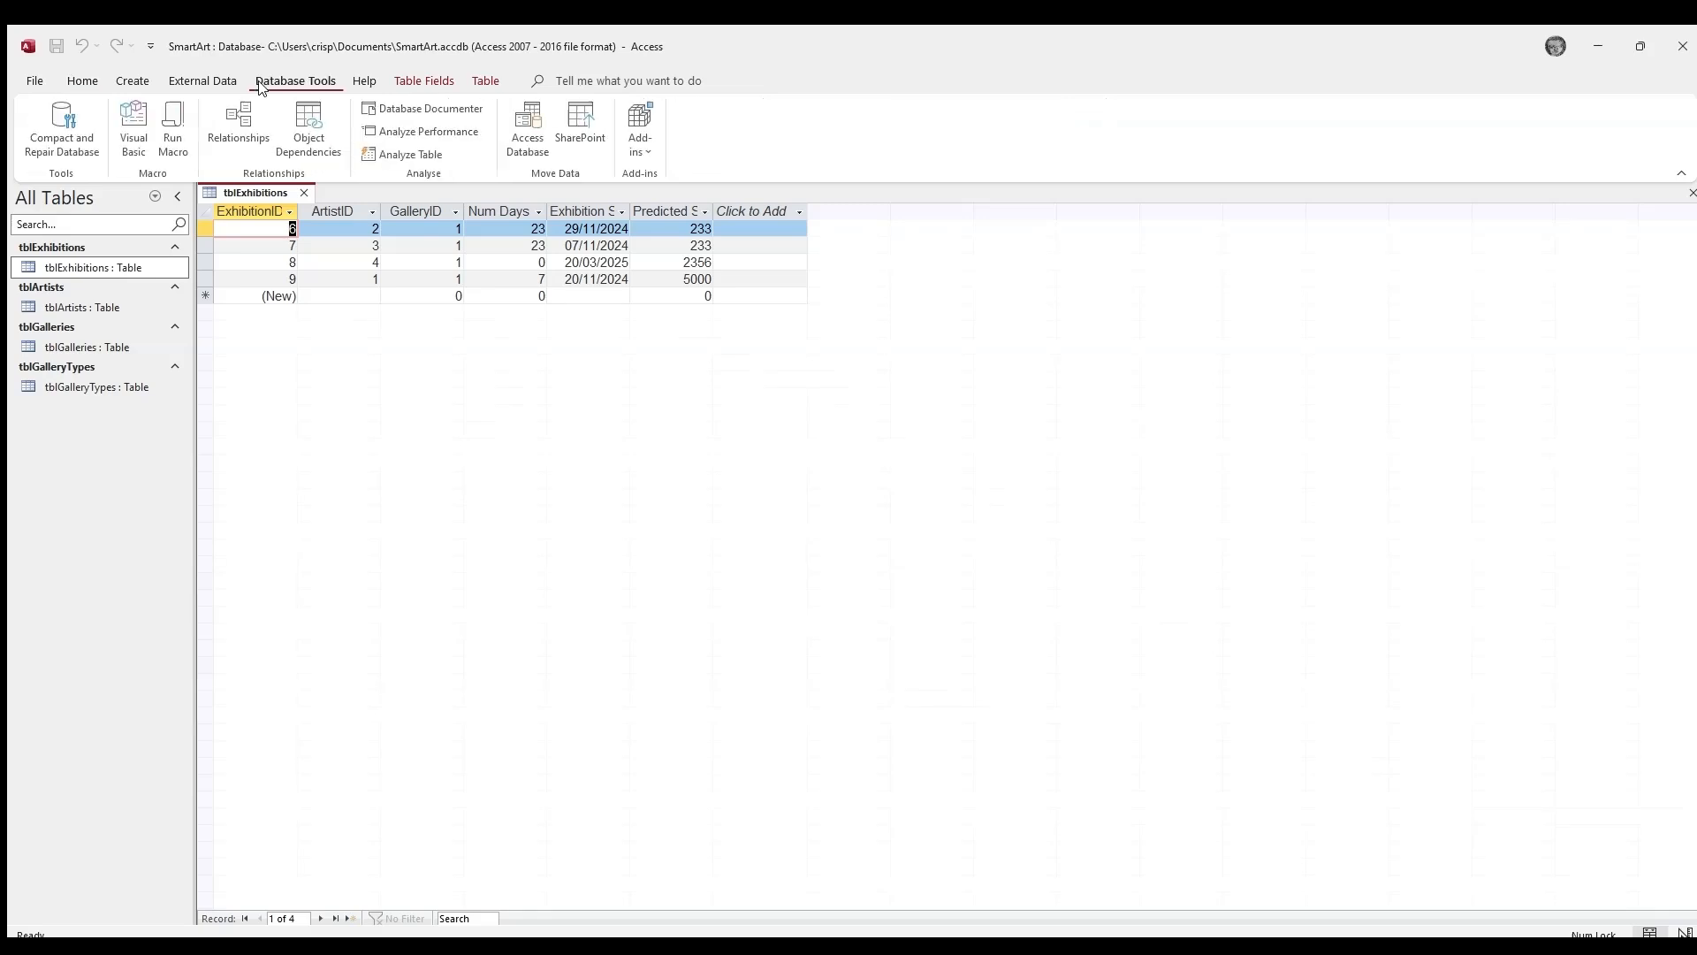
left_click(184, 79)
left_click(83, 82)
left_click(122, 79)
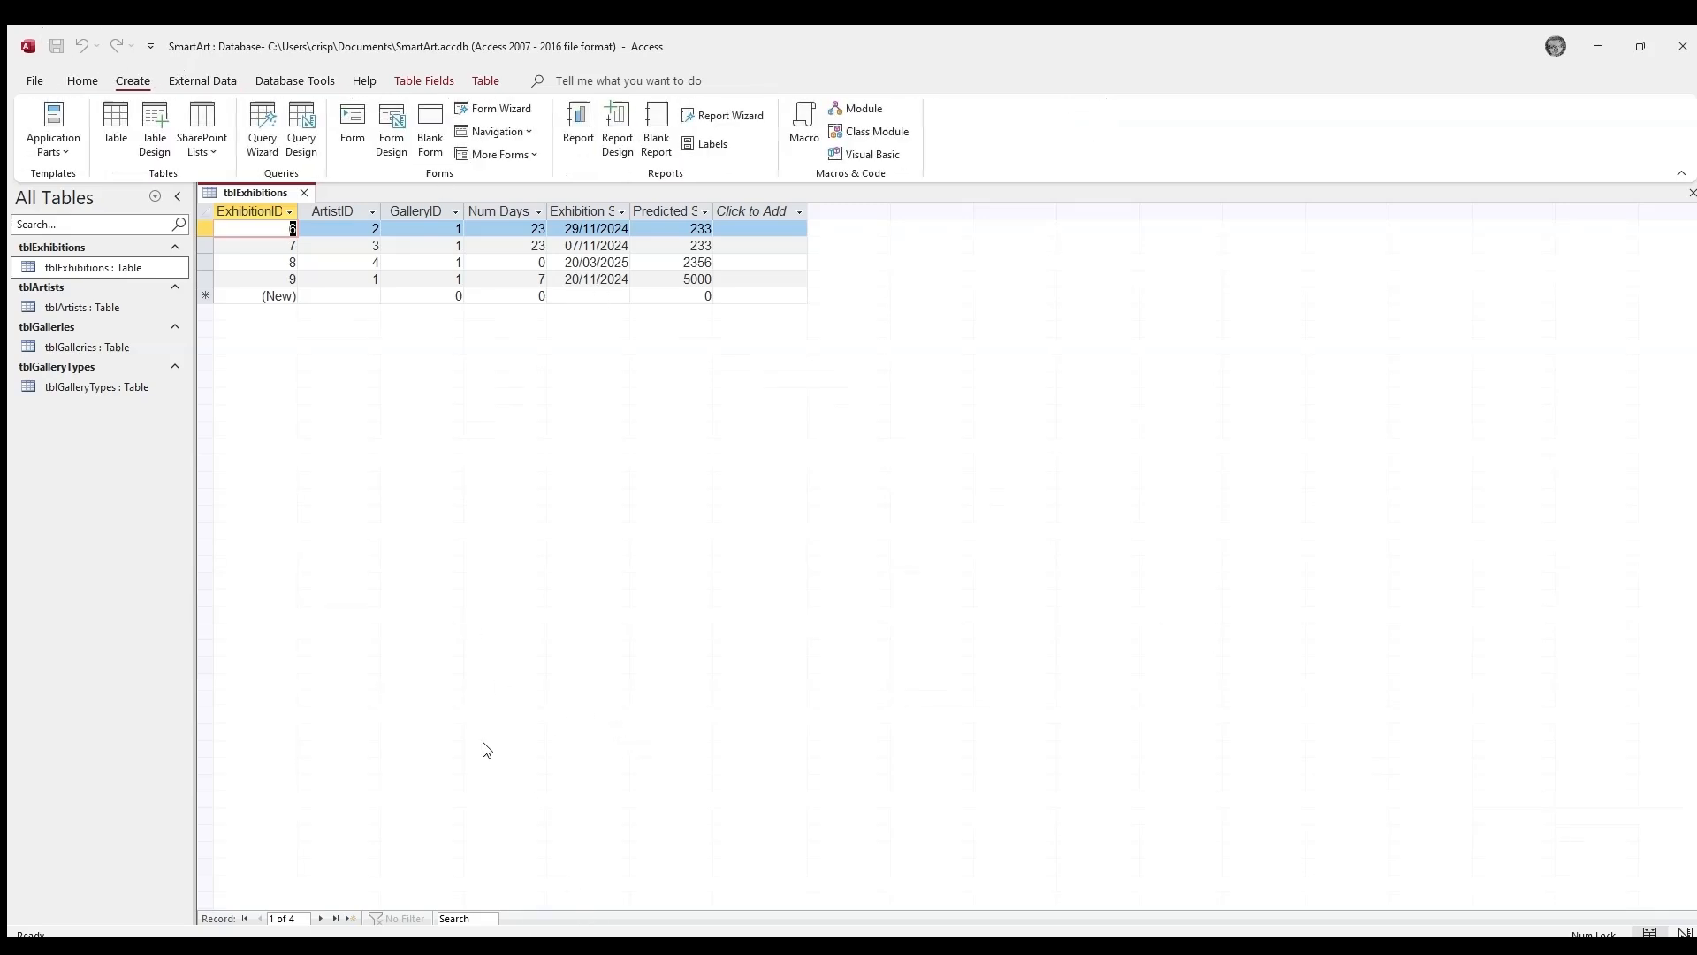
left_click(362, 248)
left_click(439, 249)
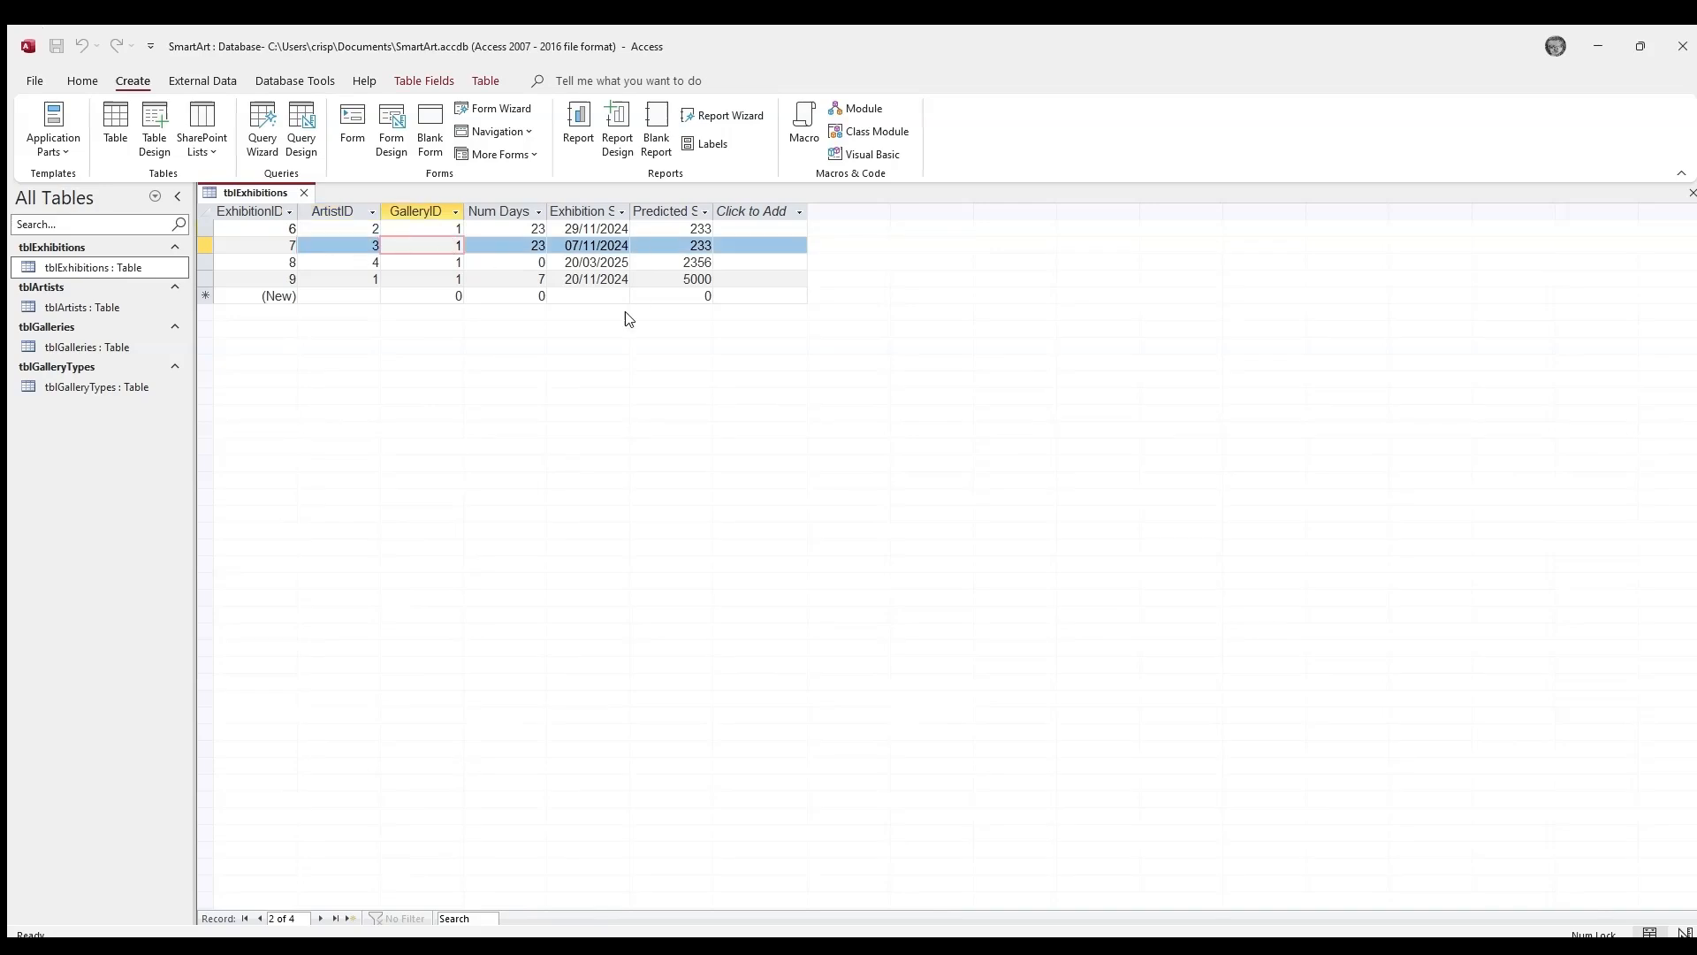
- Close and reopen tblExhibitions, and switch it to Design View
left_click(304, 193)
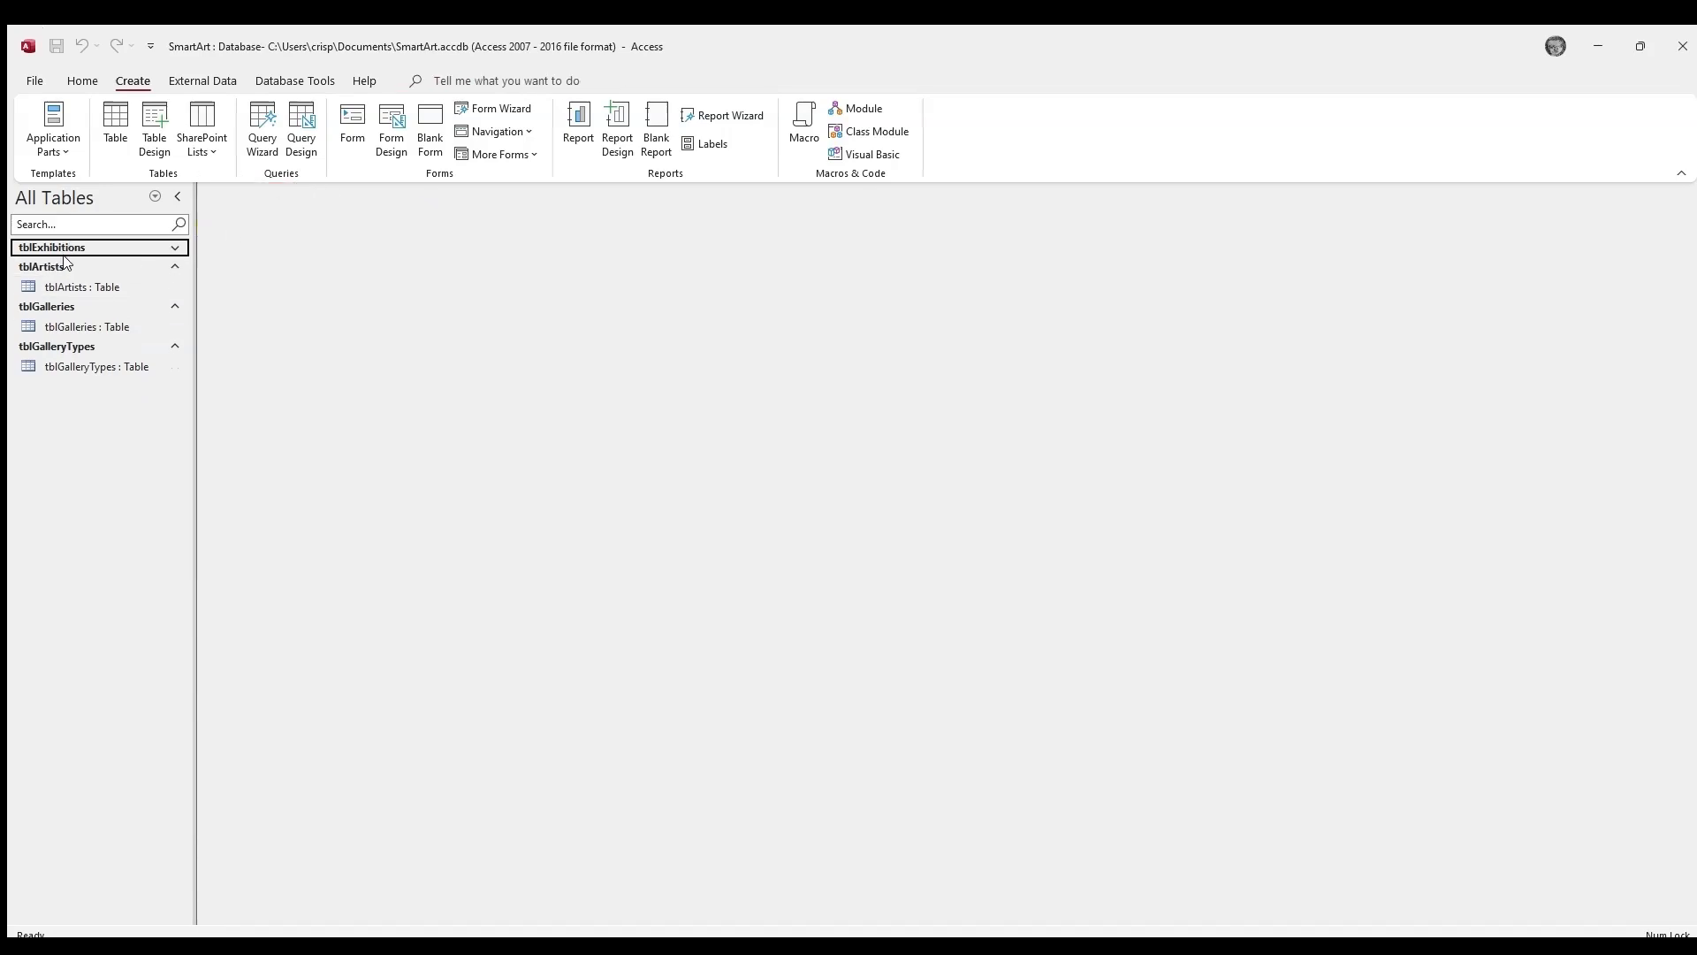
double_click(64, 265)
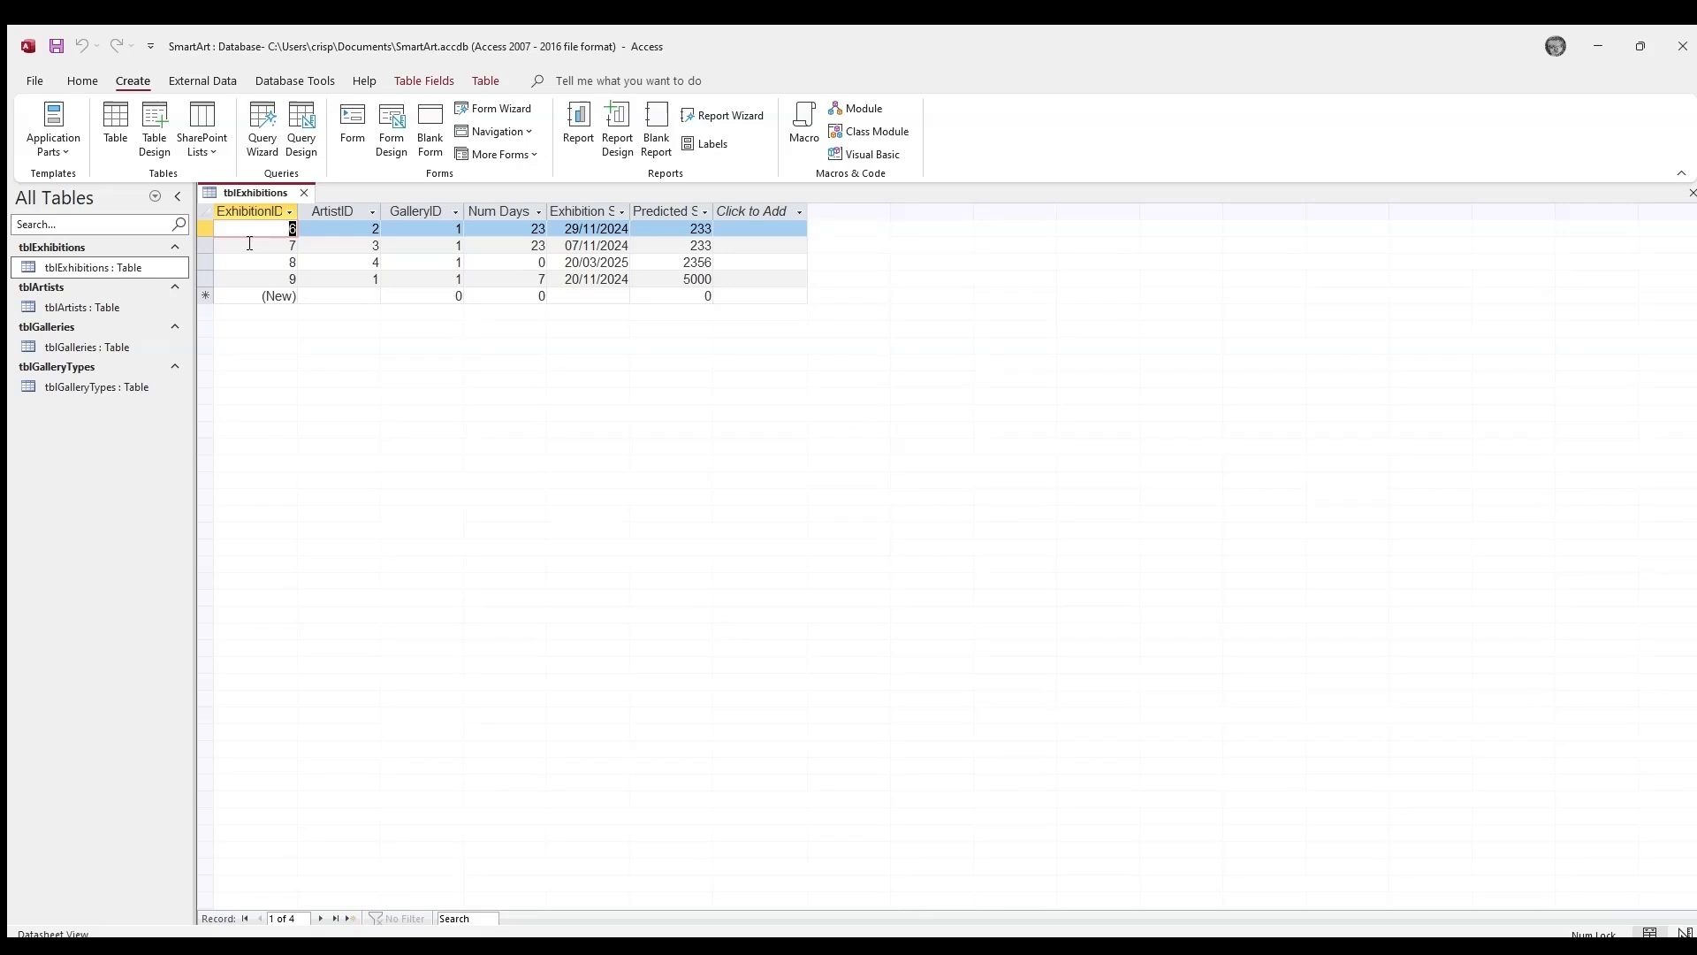
left_click(520, 230)
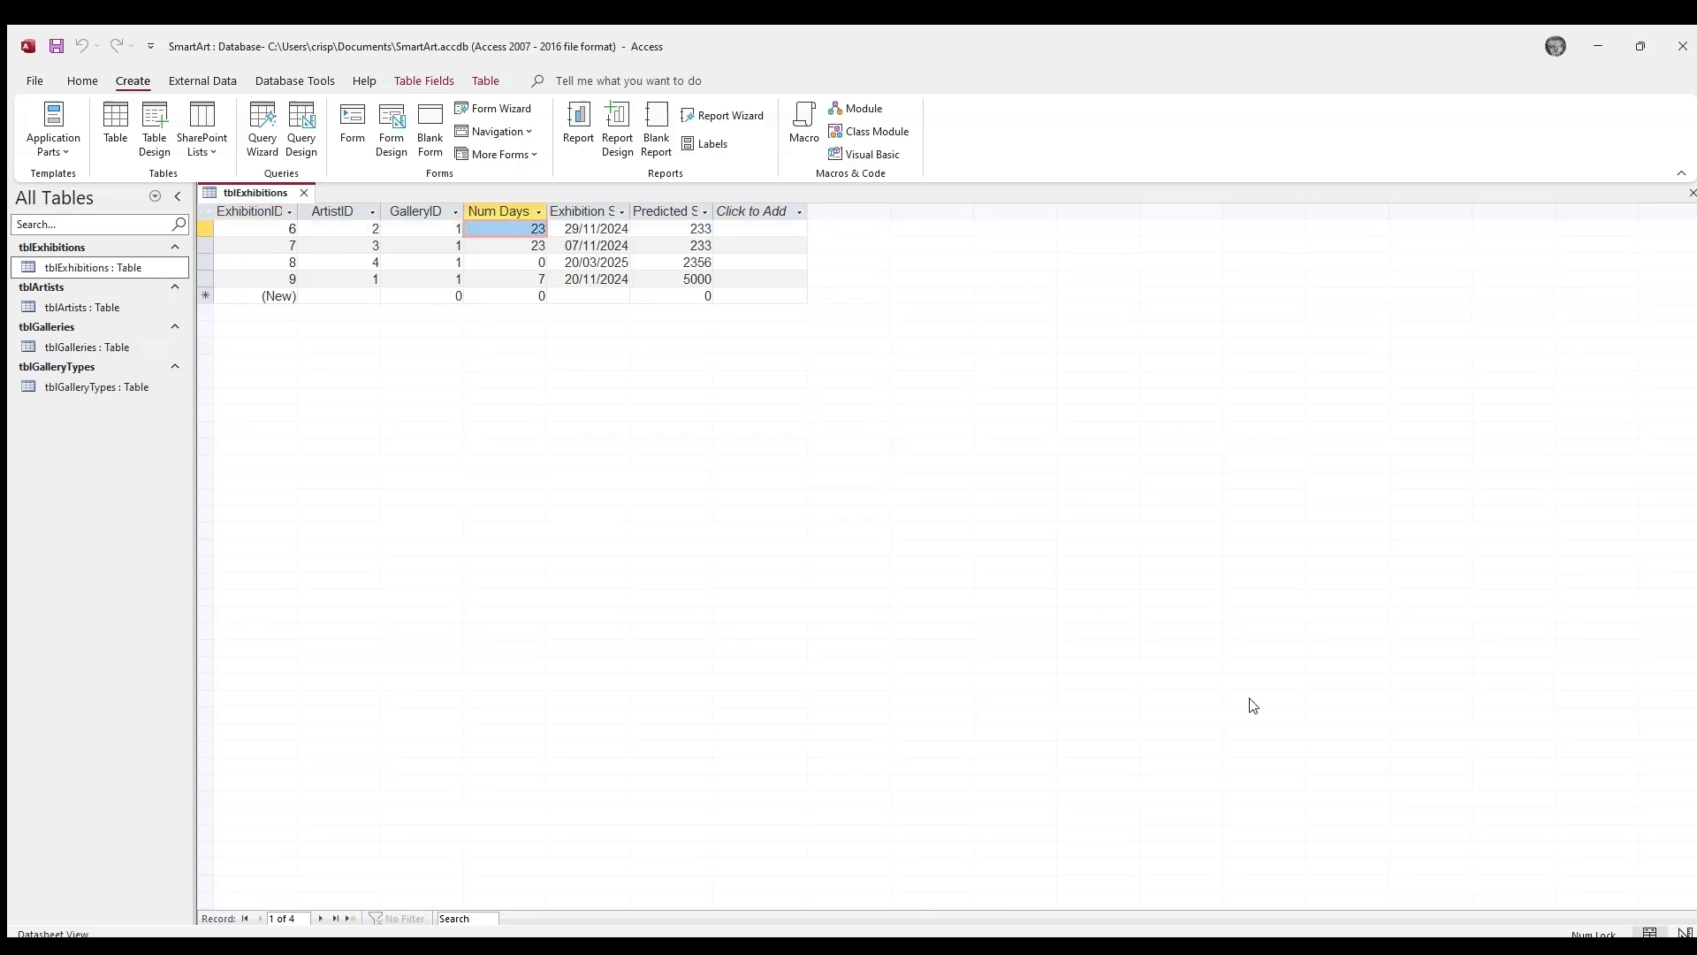
left_click(1686, 933)
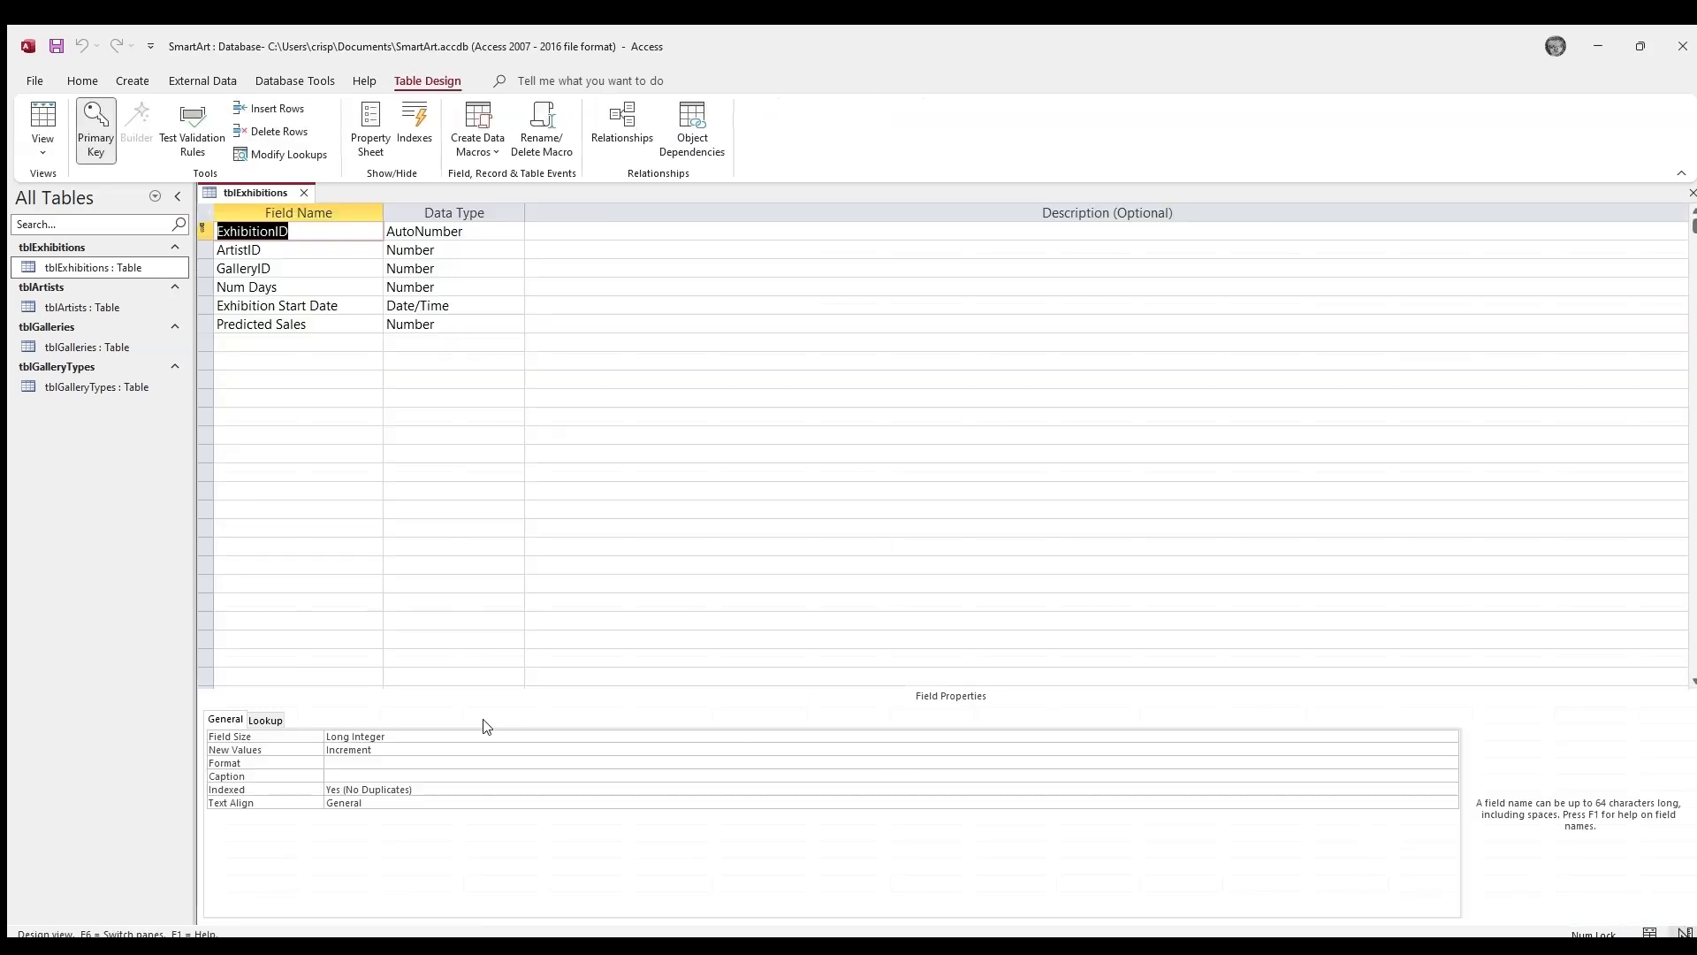
- Set the validation rule of the Num Days field to Between 3 And 10 using the Expression Builder
left_click(298, 293)
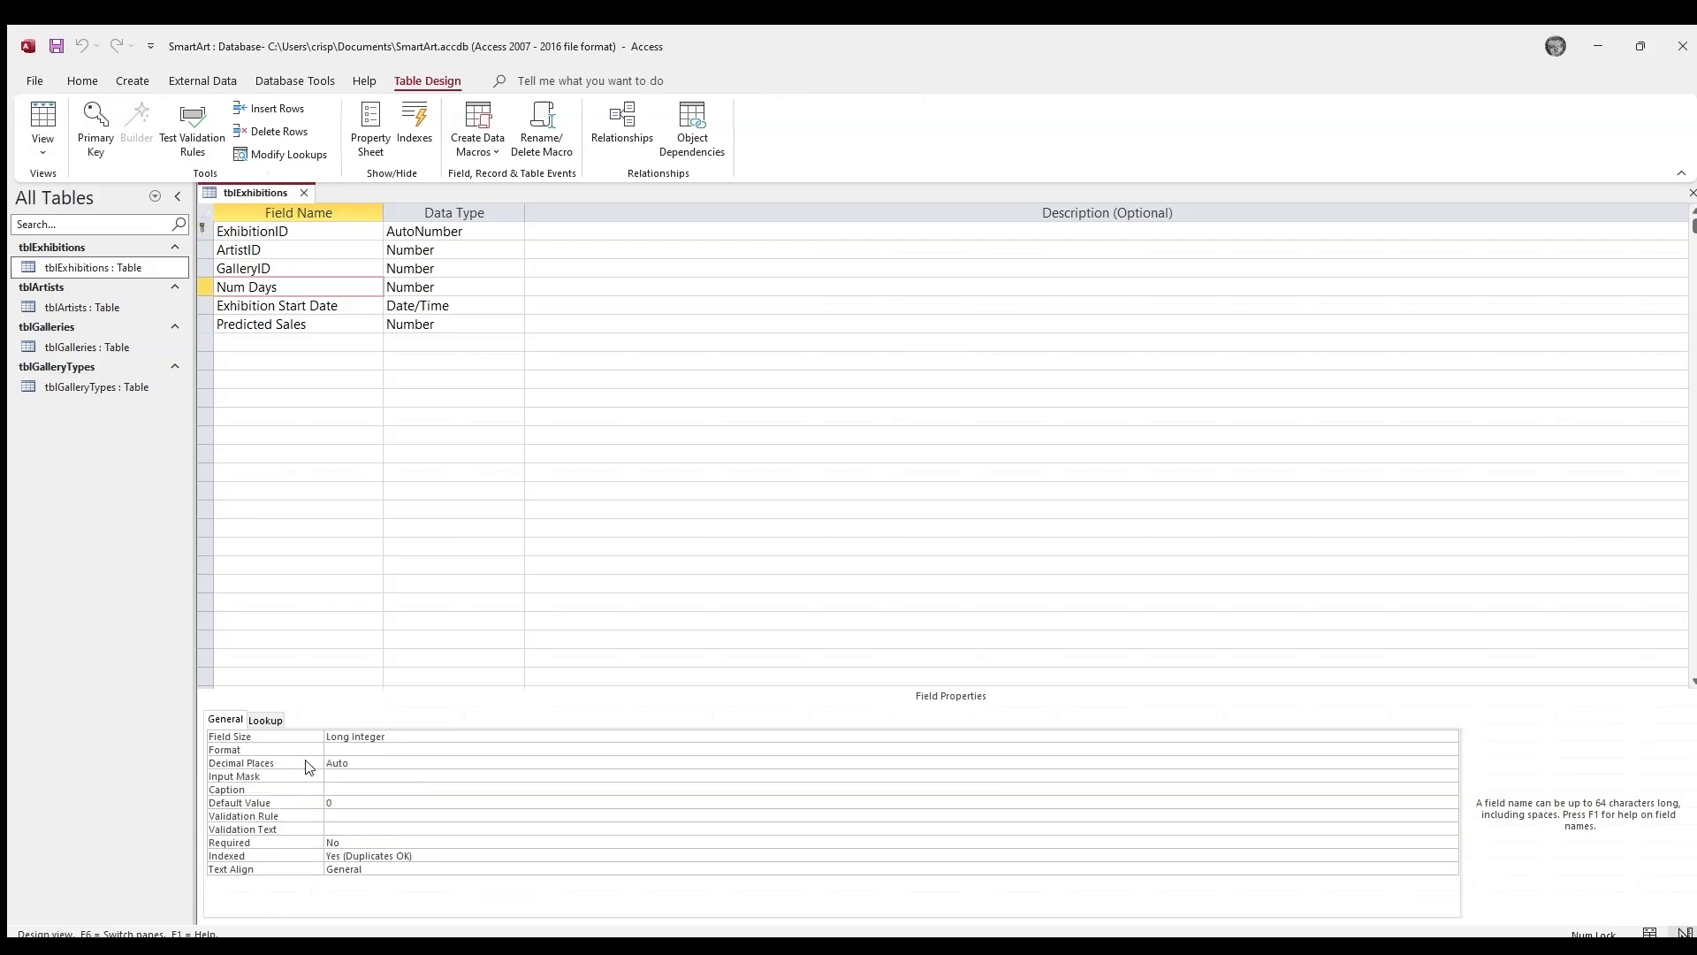
left_click(329, 815)
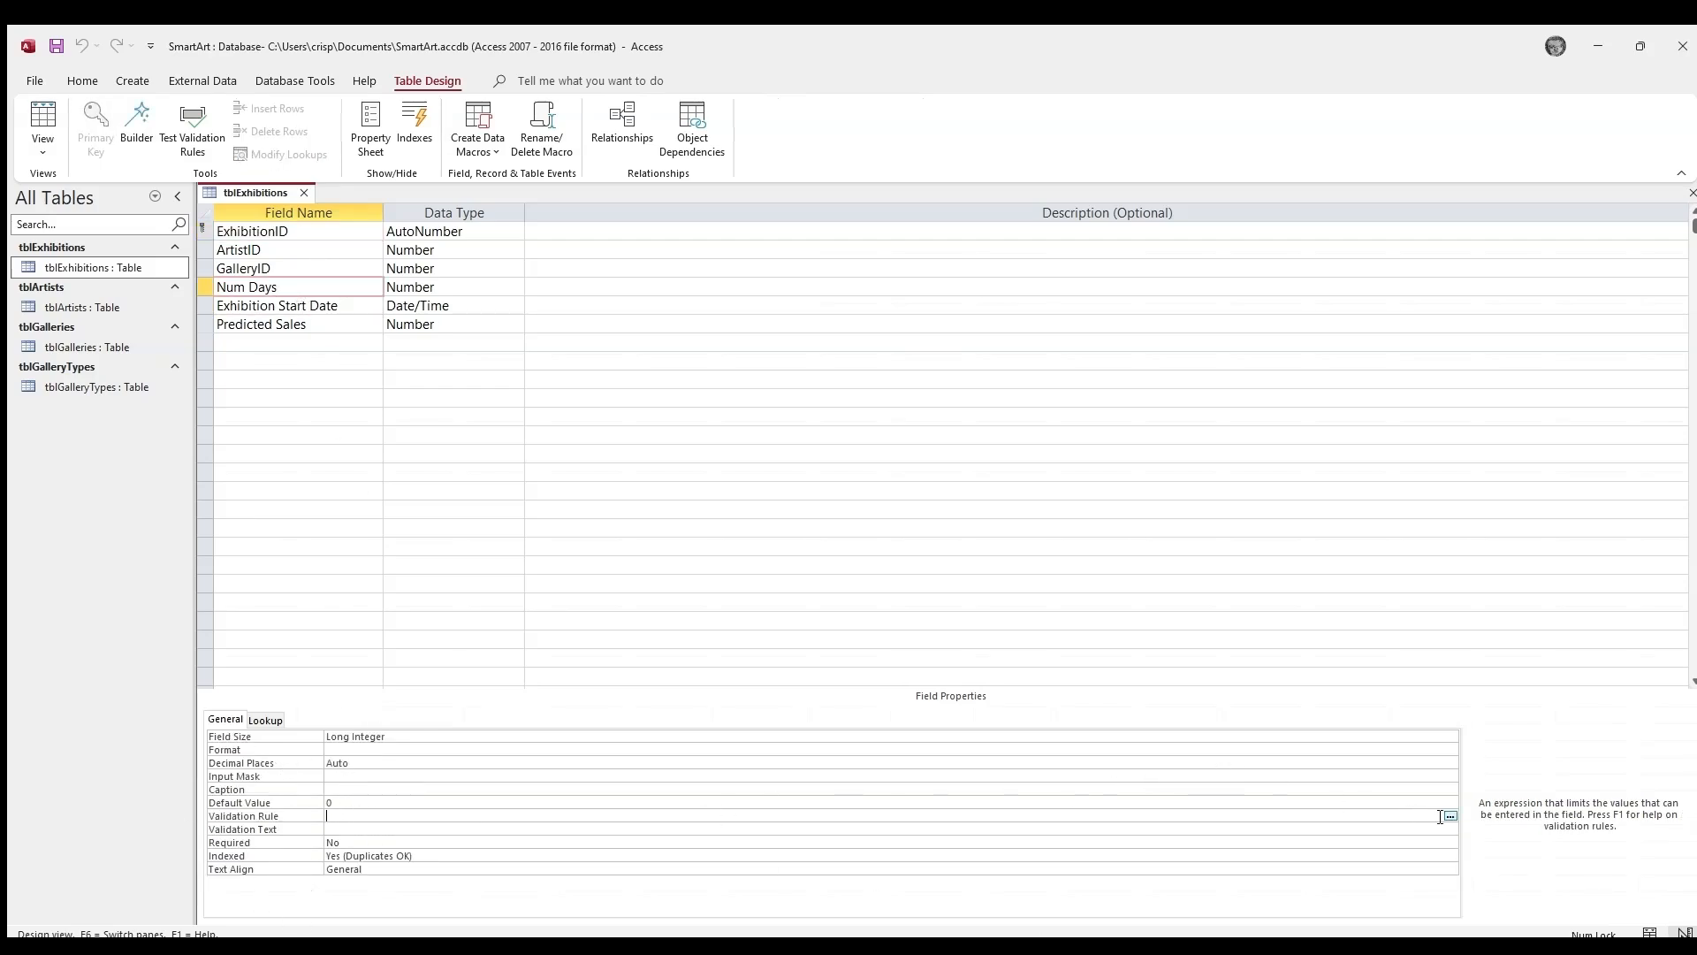
left_click(1451, 815)
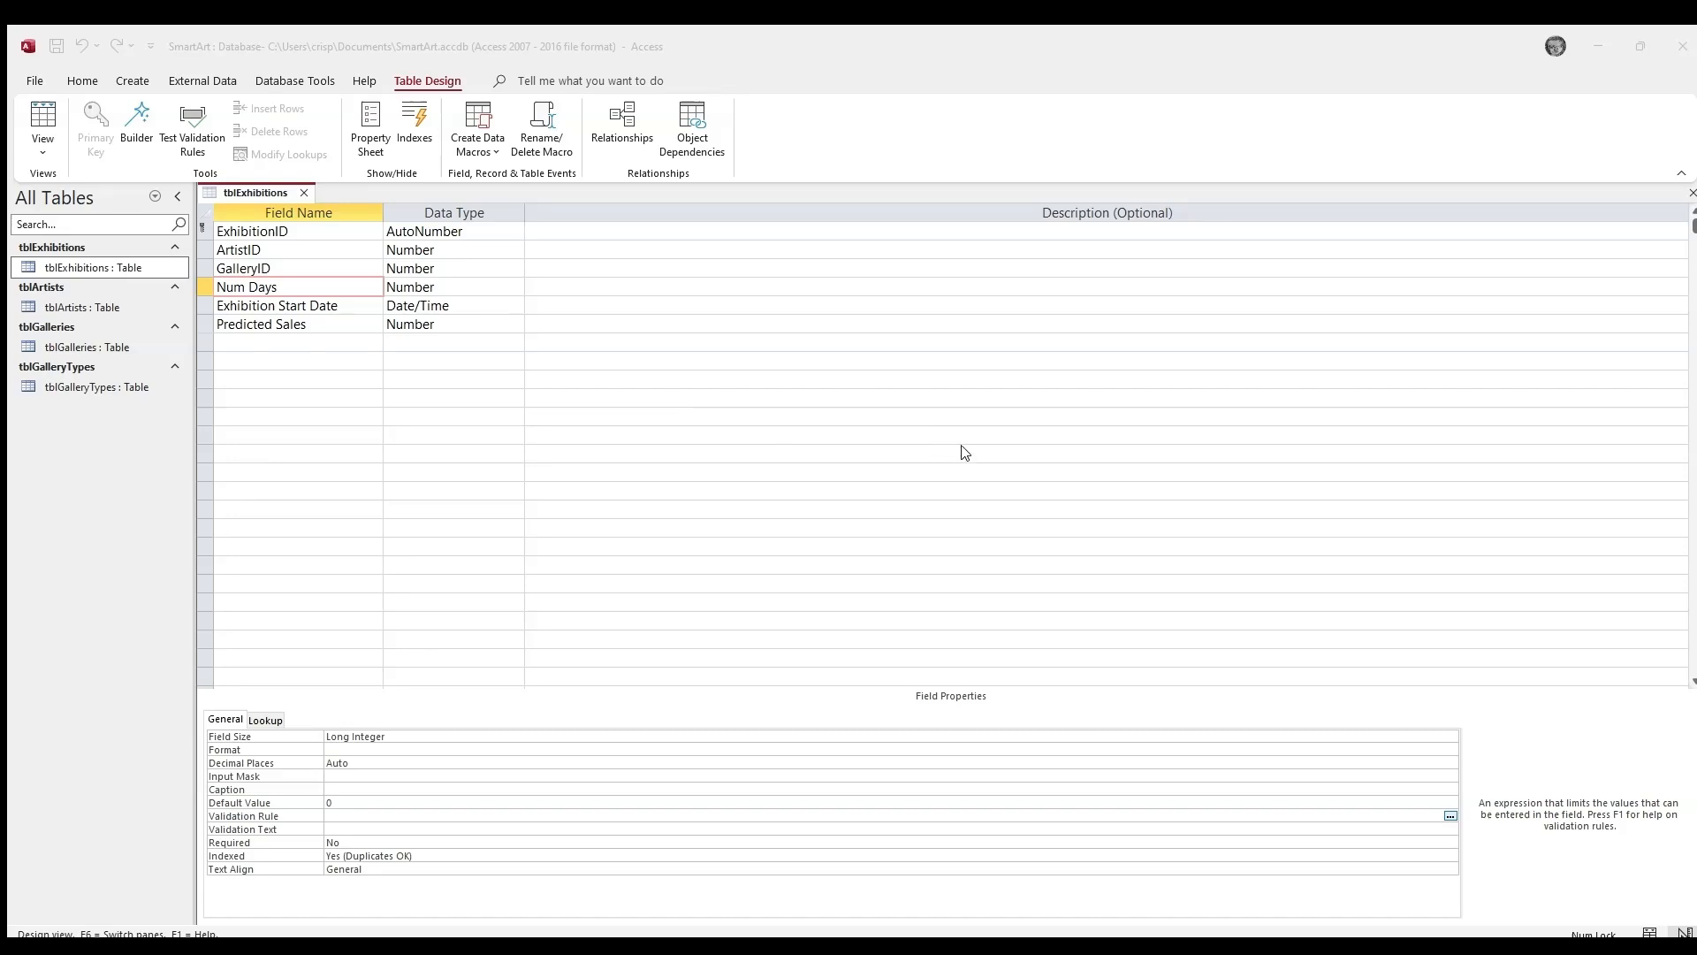
left_click(1036, 283)
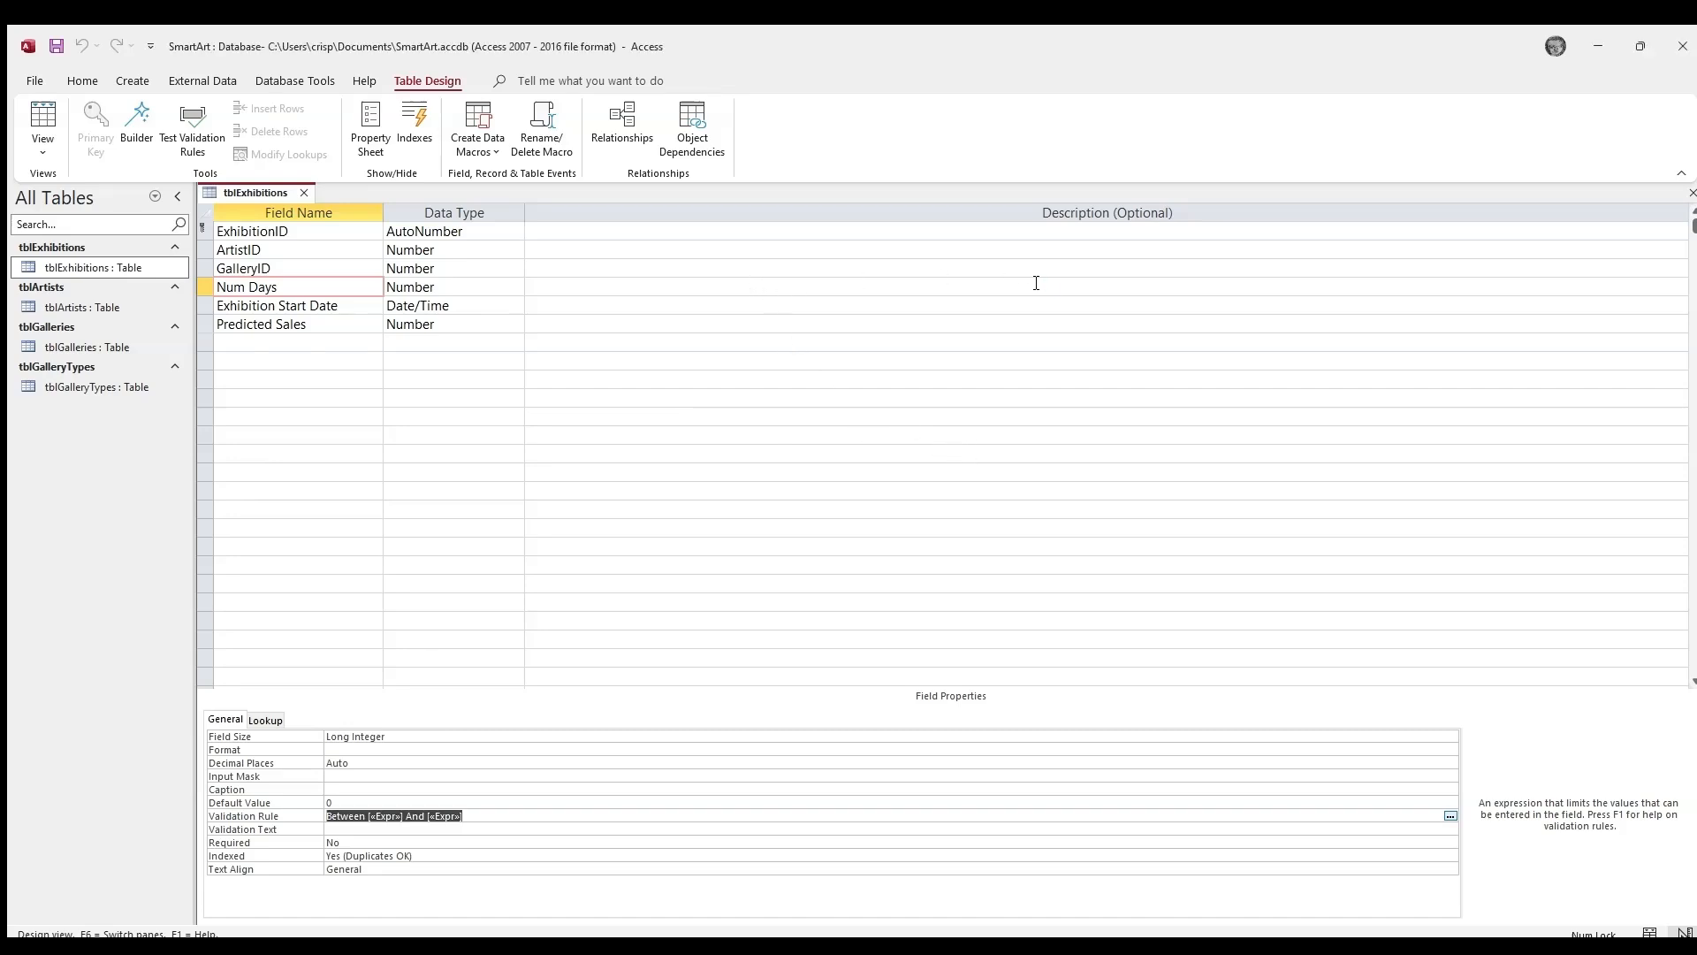
left_click(455, 818)
double_click(373, 814)
type("3")
double_click(407, 815)
key("BackSpace")
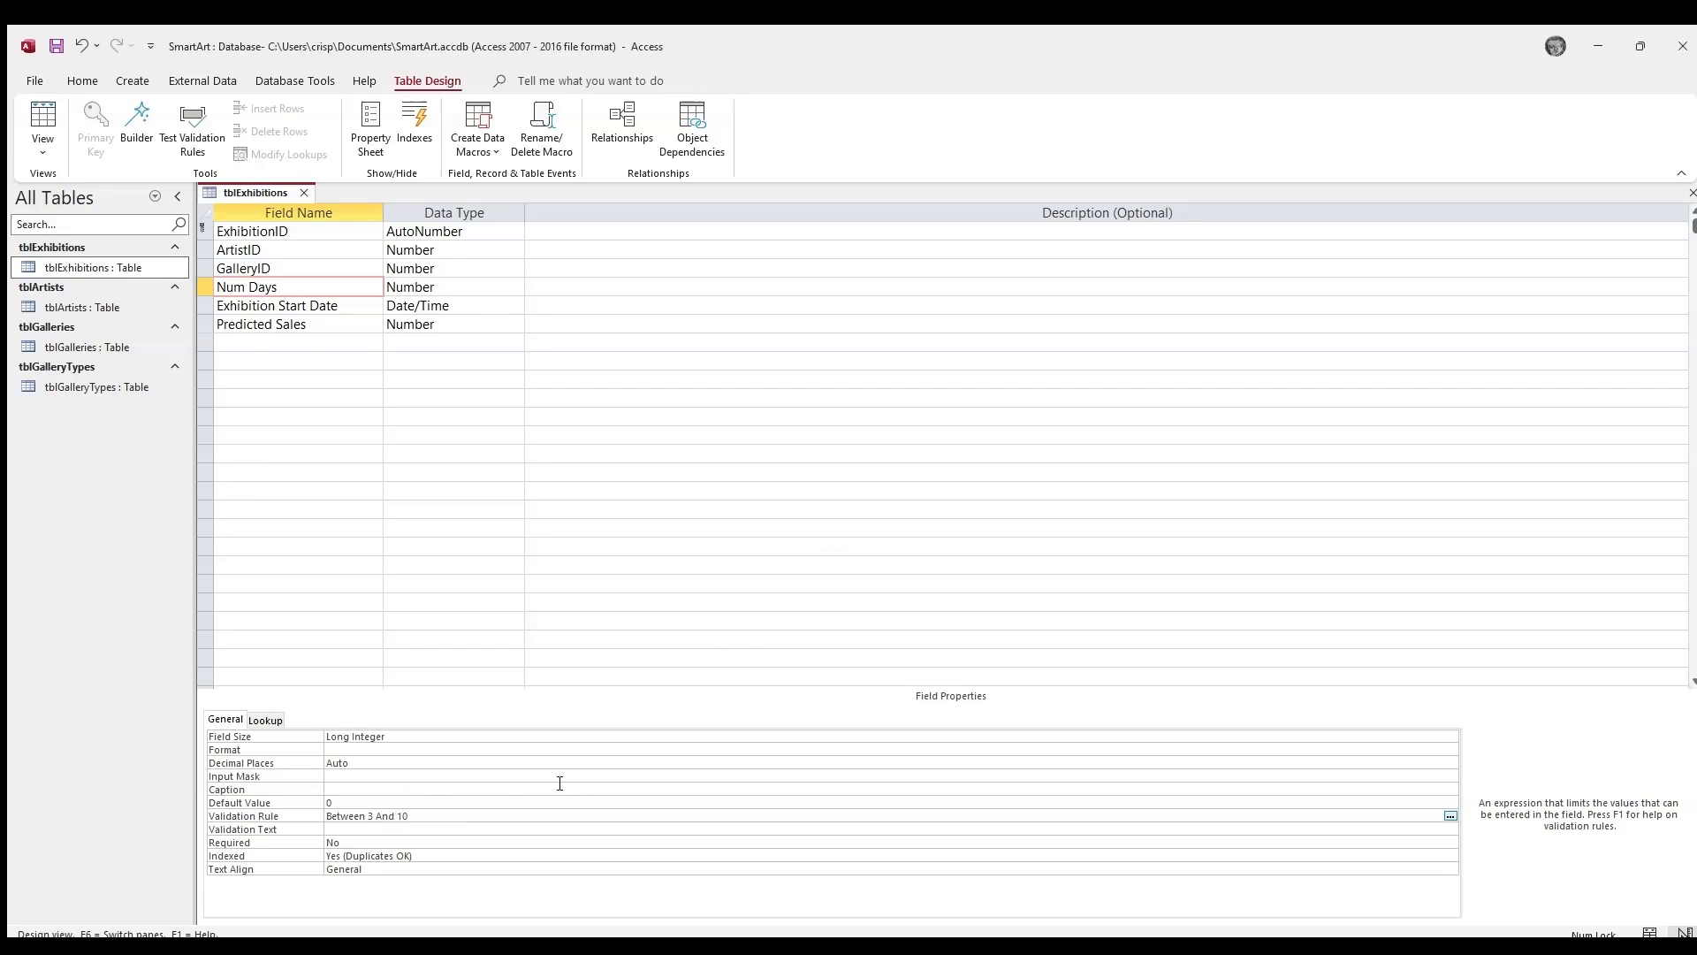
left_click(580, 533)
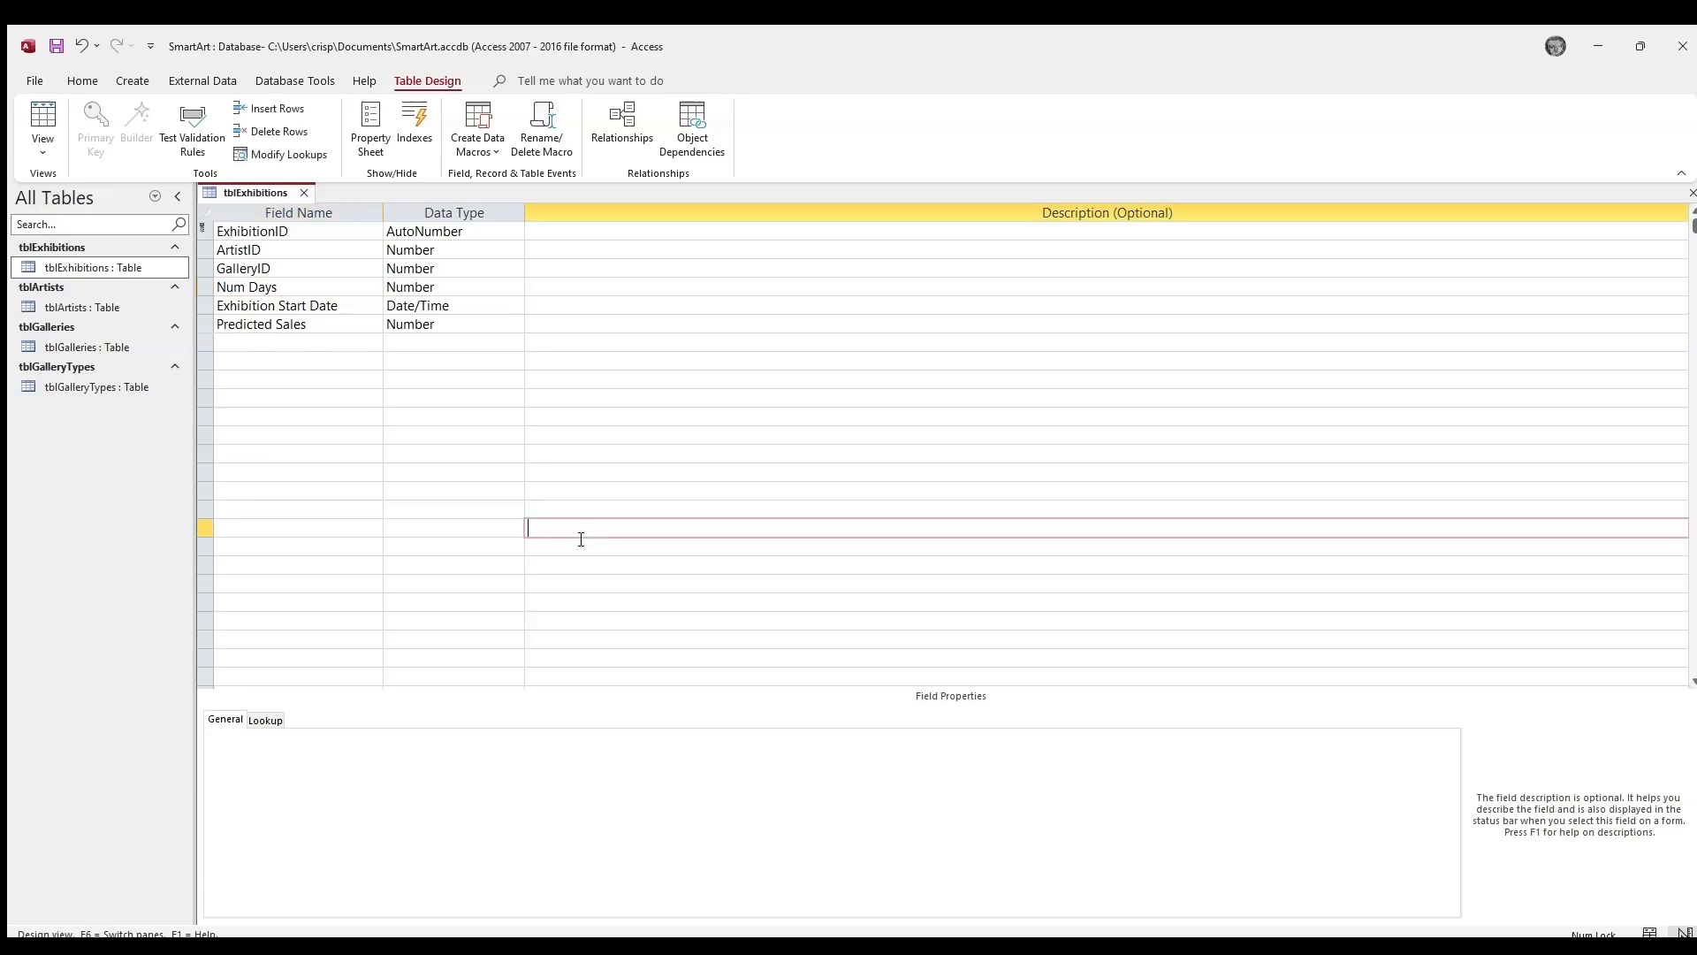
- Check the properties of Exhibition Start Date and Num Days, and save and close the tblExhibitions design
left_click(408, 324)
left_click(447, 305)
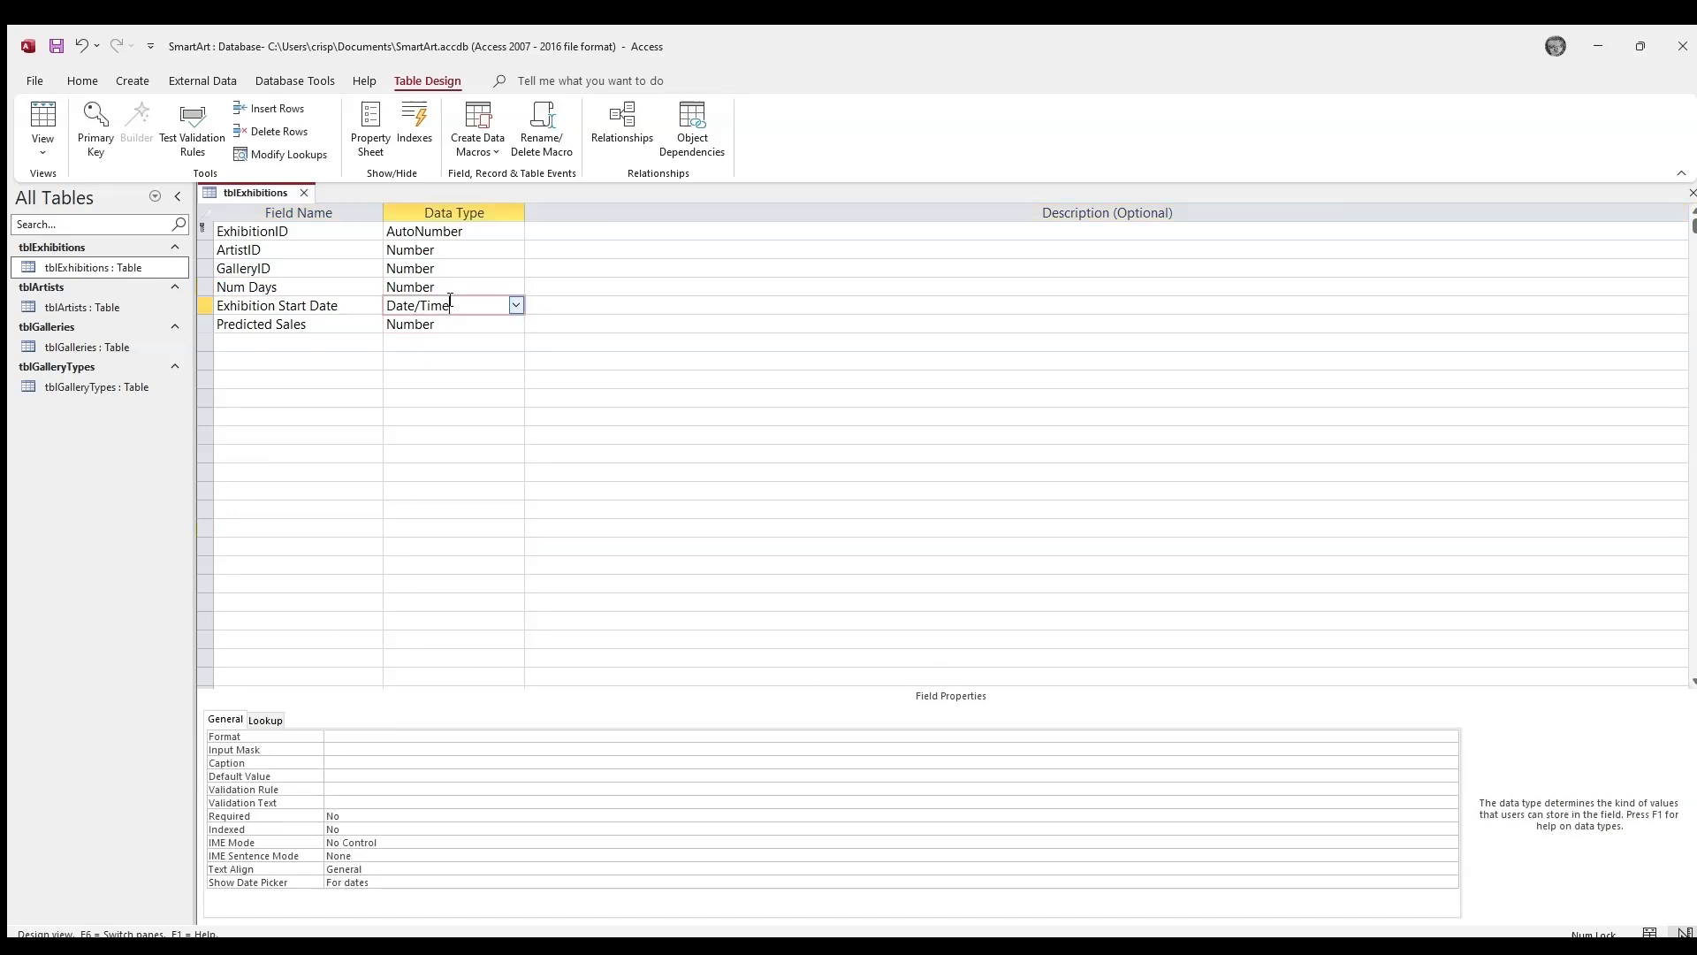
left_click(446, 288)
left_click(462, 306)
left_click(444, 285)
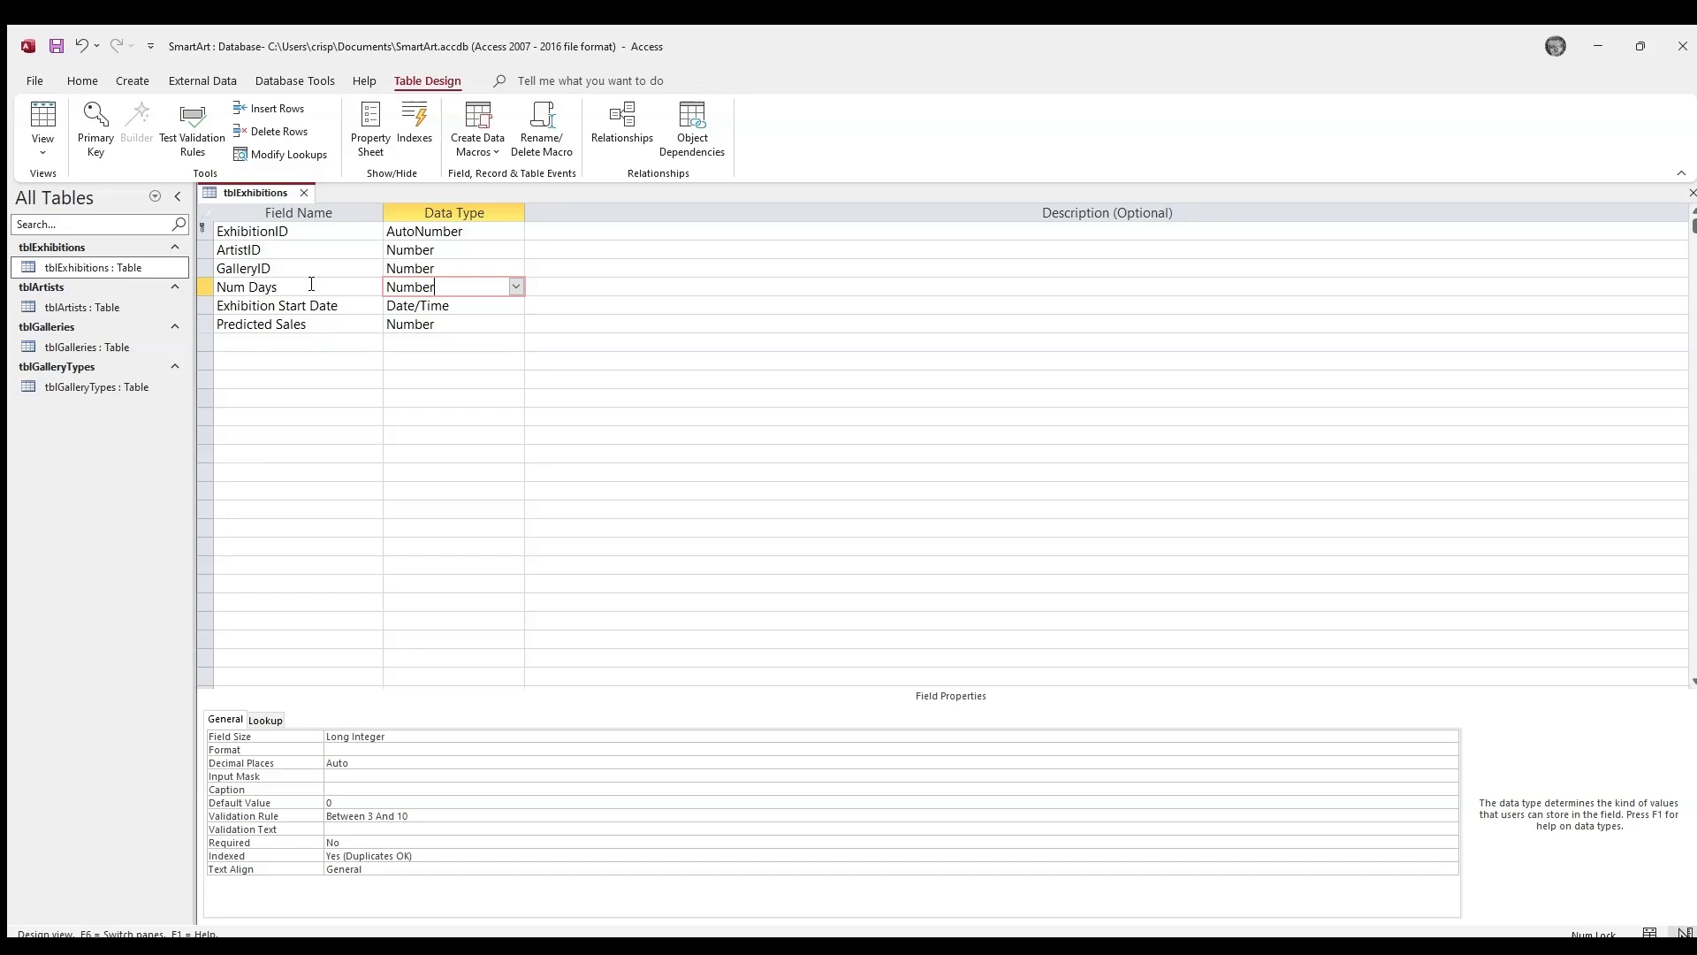
left_click(56, 46)
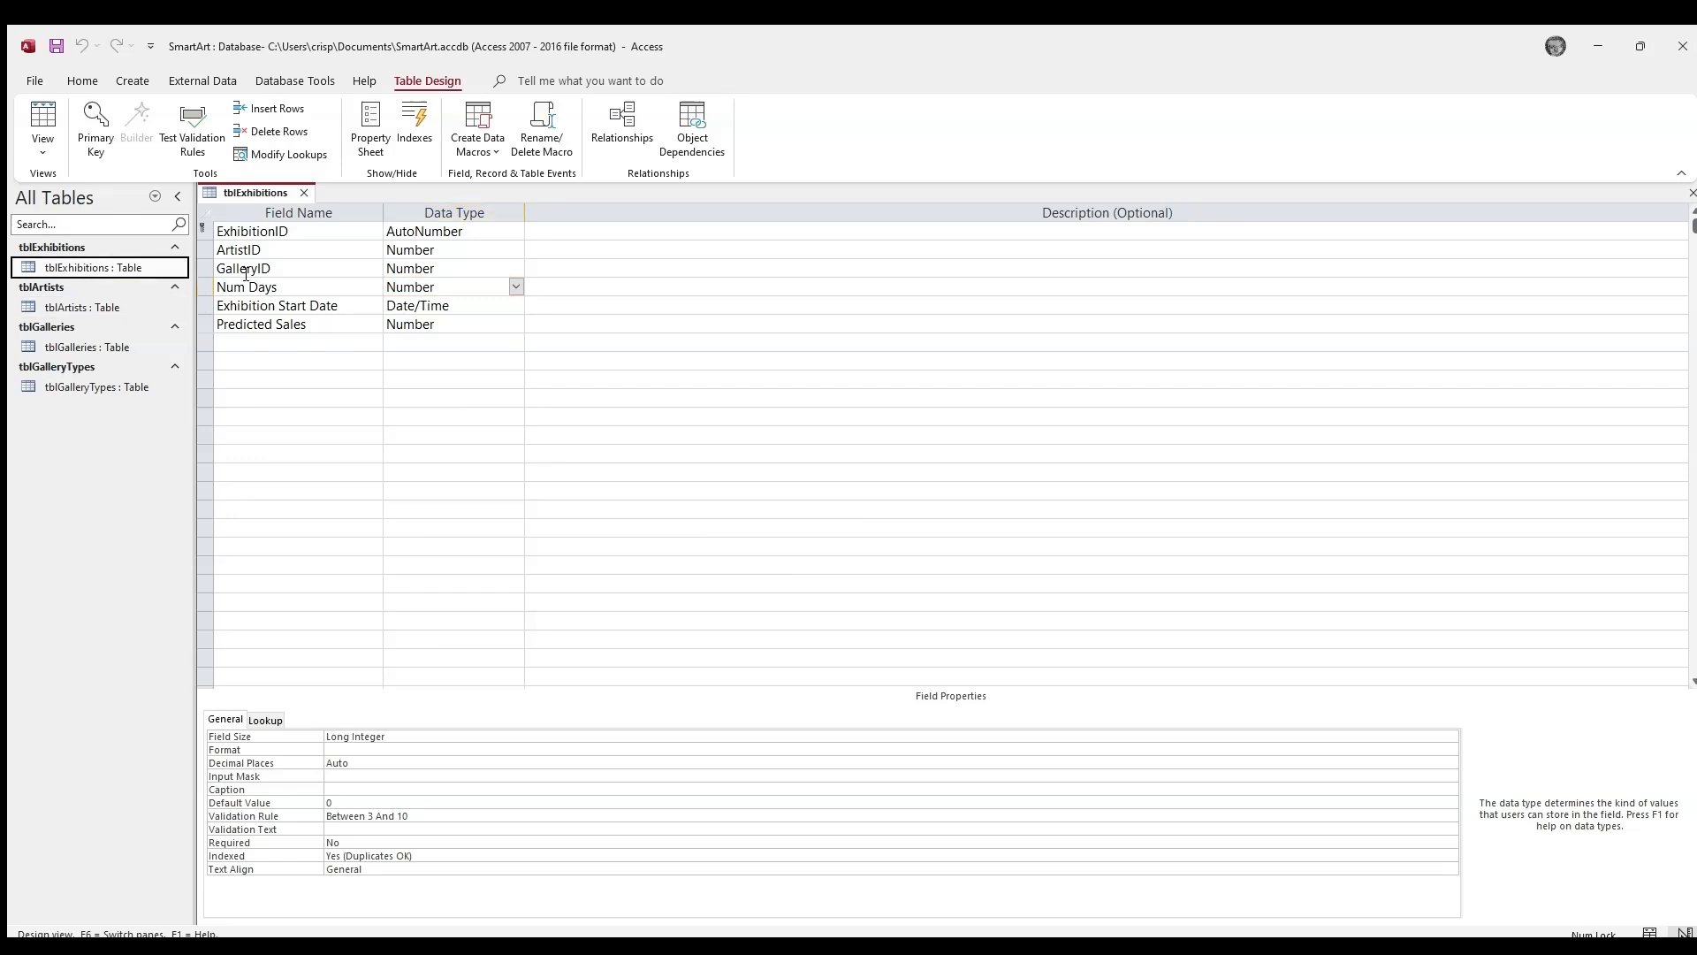
left_click(304, 192)
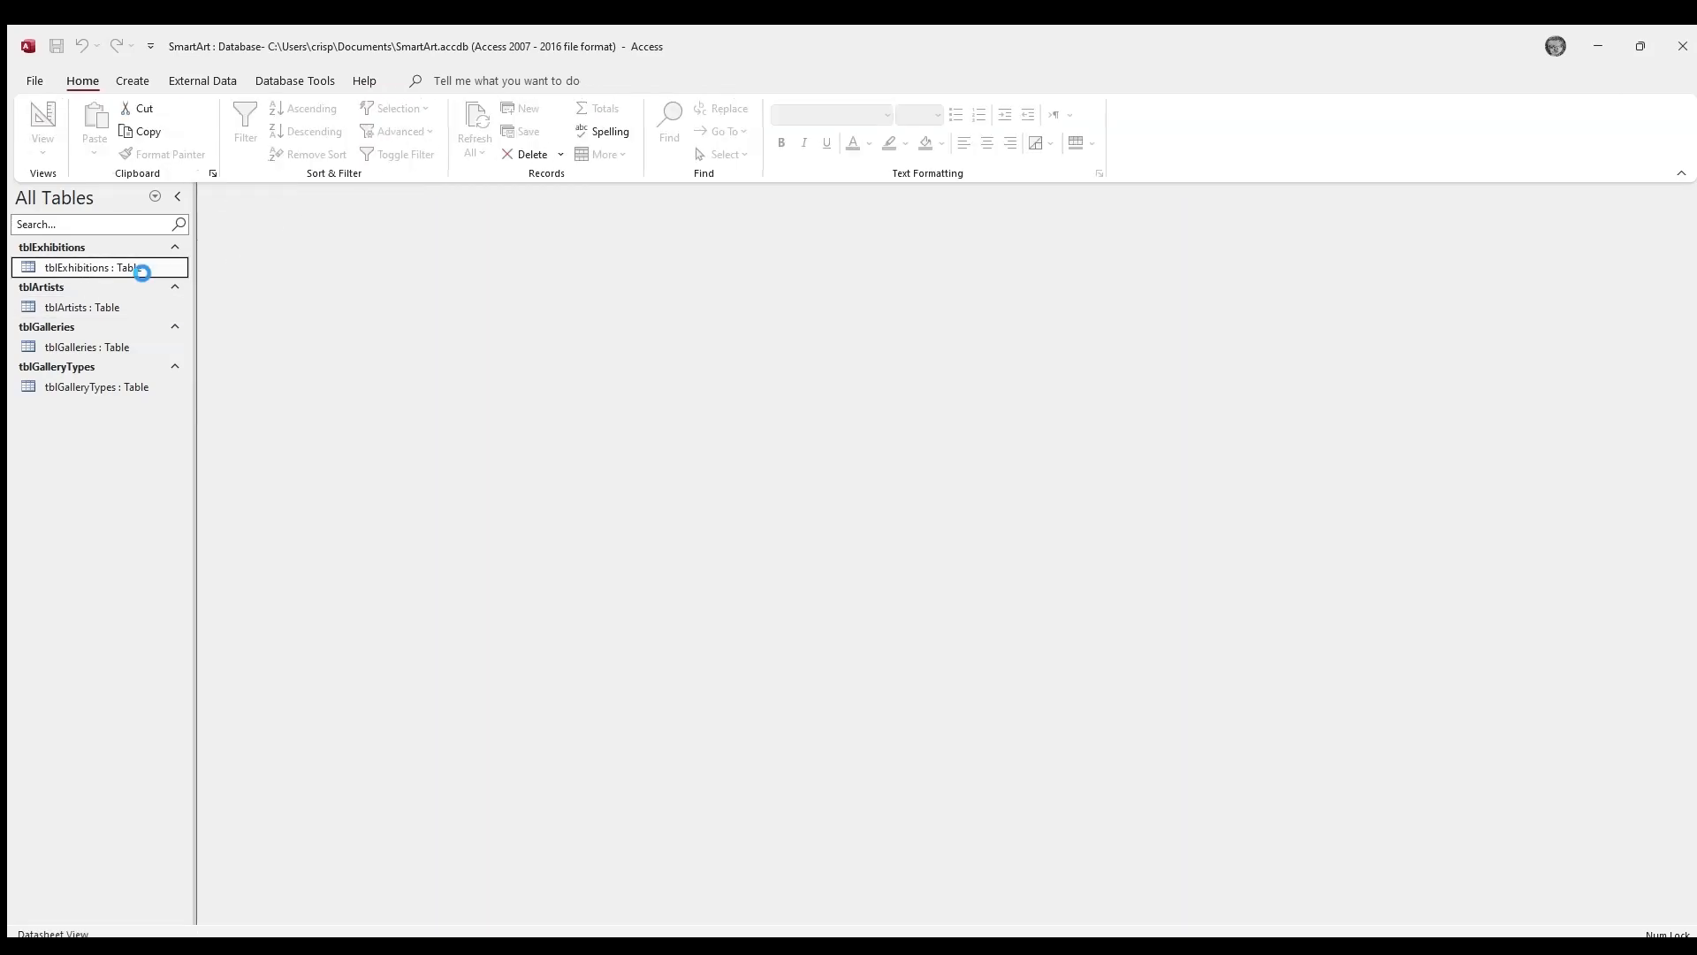
- Open the tblExhibitions records, test the Num Days rule with 2 for exhibition 6, and set that value to 4
double_click(139, 268)
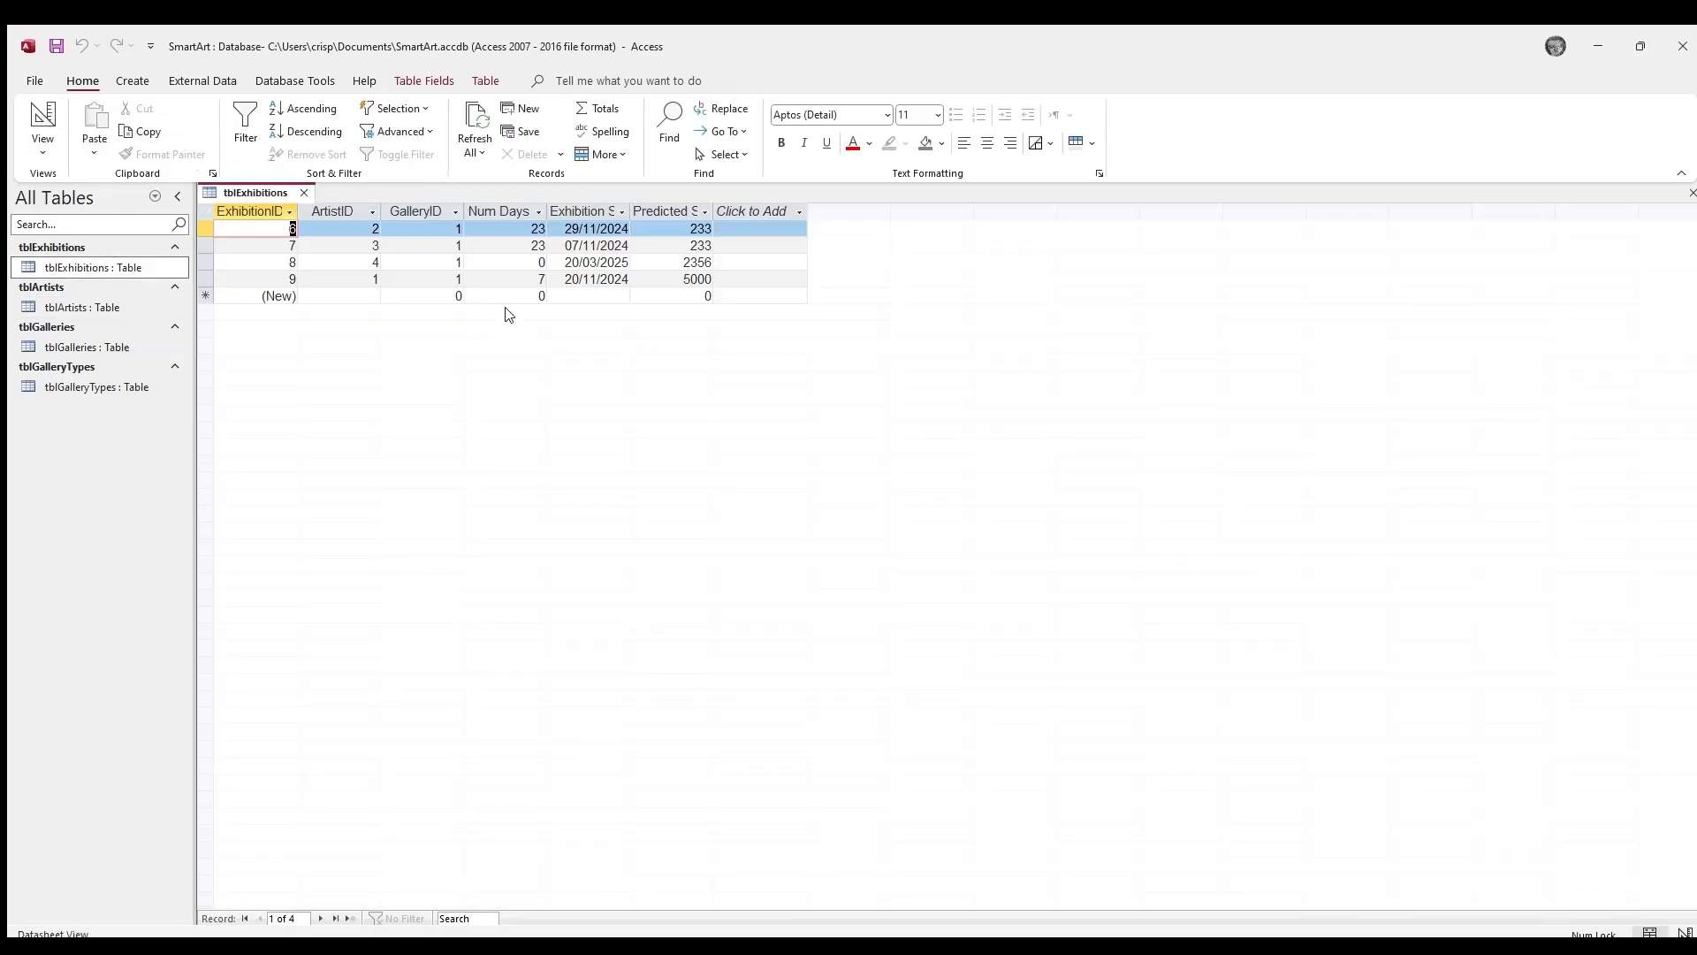
left_click(520, 234)
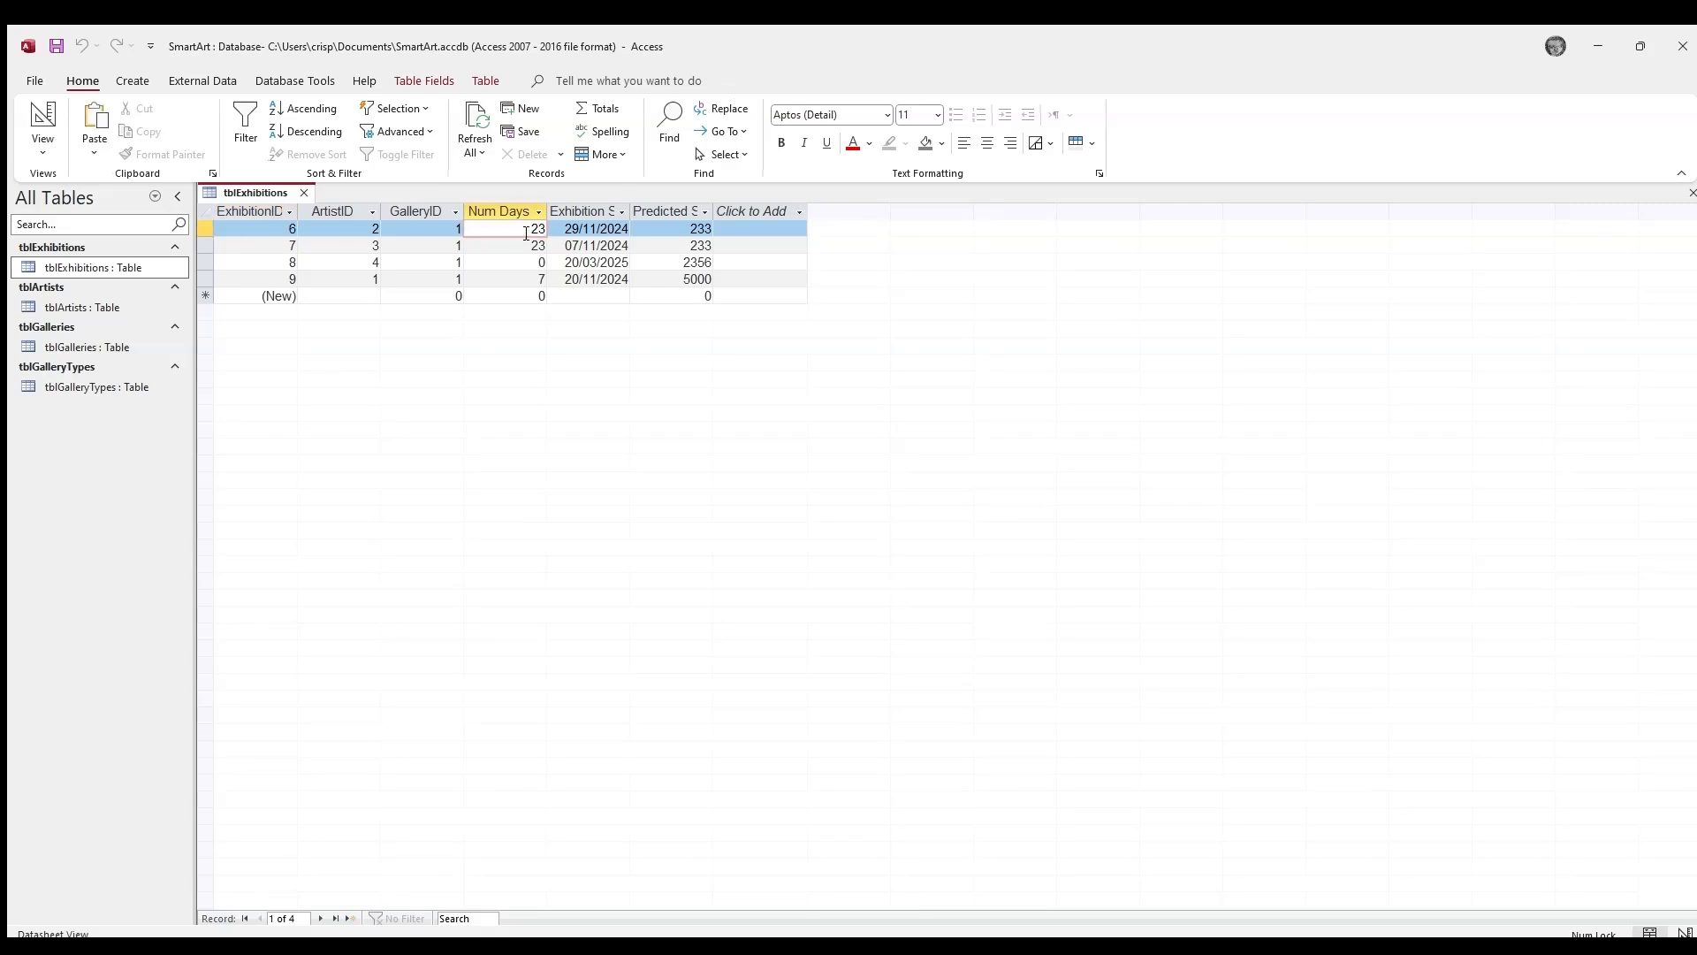
double_click(526, 233)
type("2")
type("4")
key("Down")
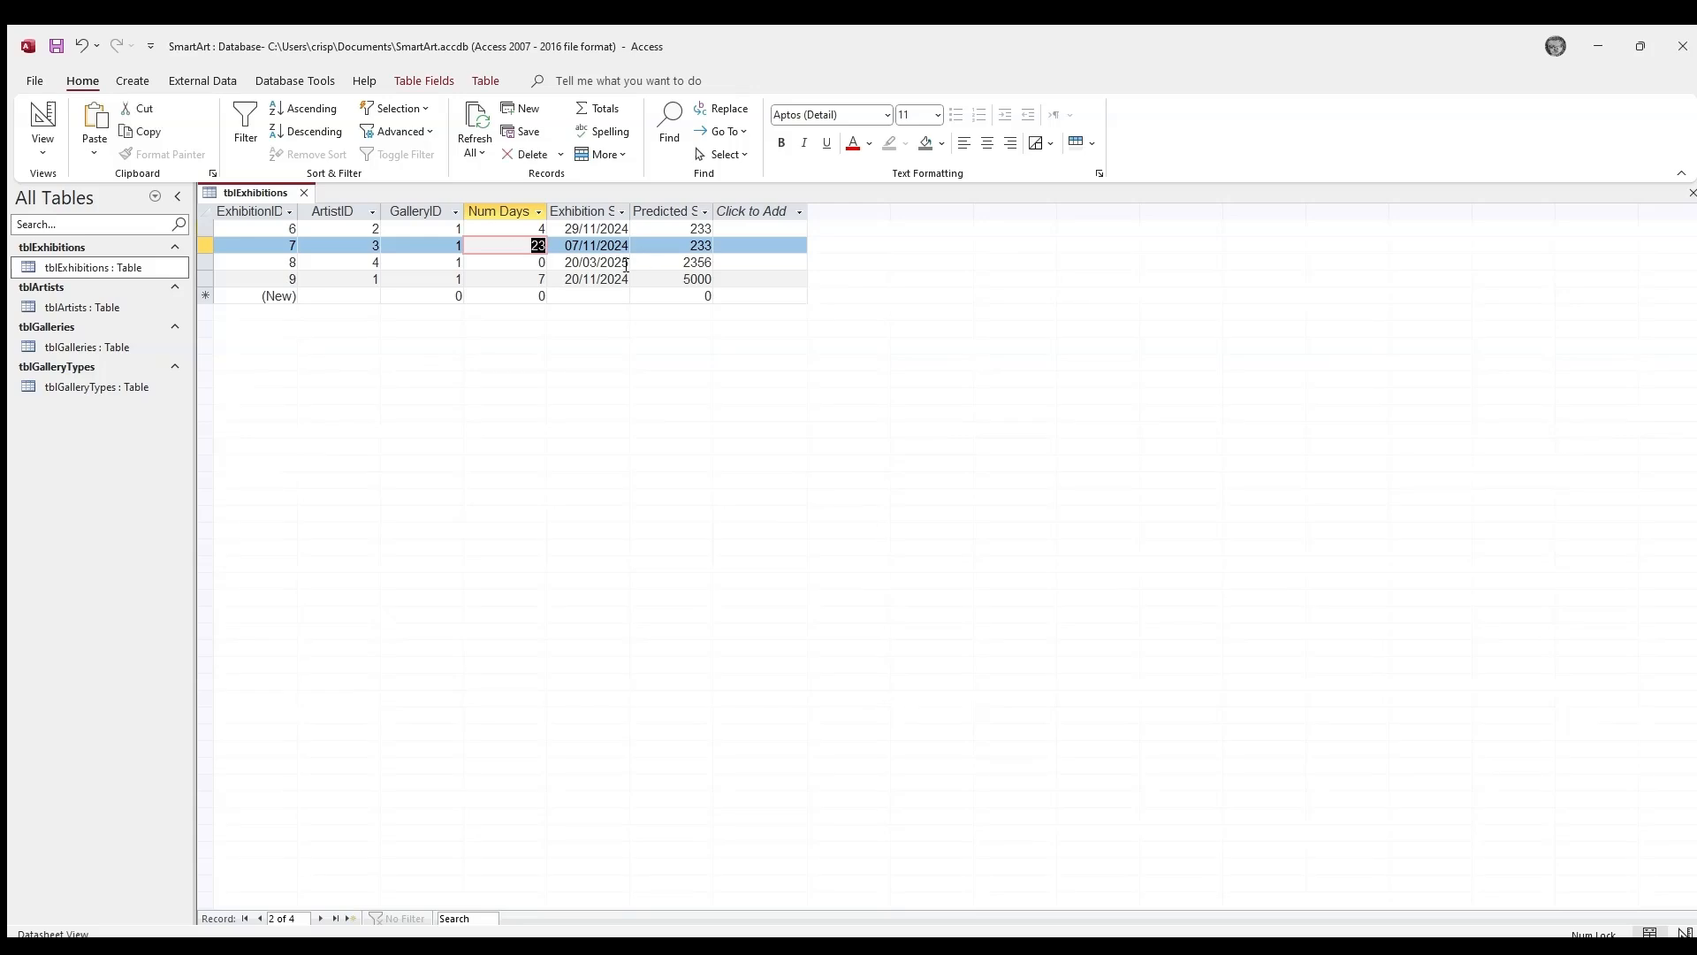
- Test the Num Days rule with 15 for exhibition 7 and set that value to 8
type("15")
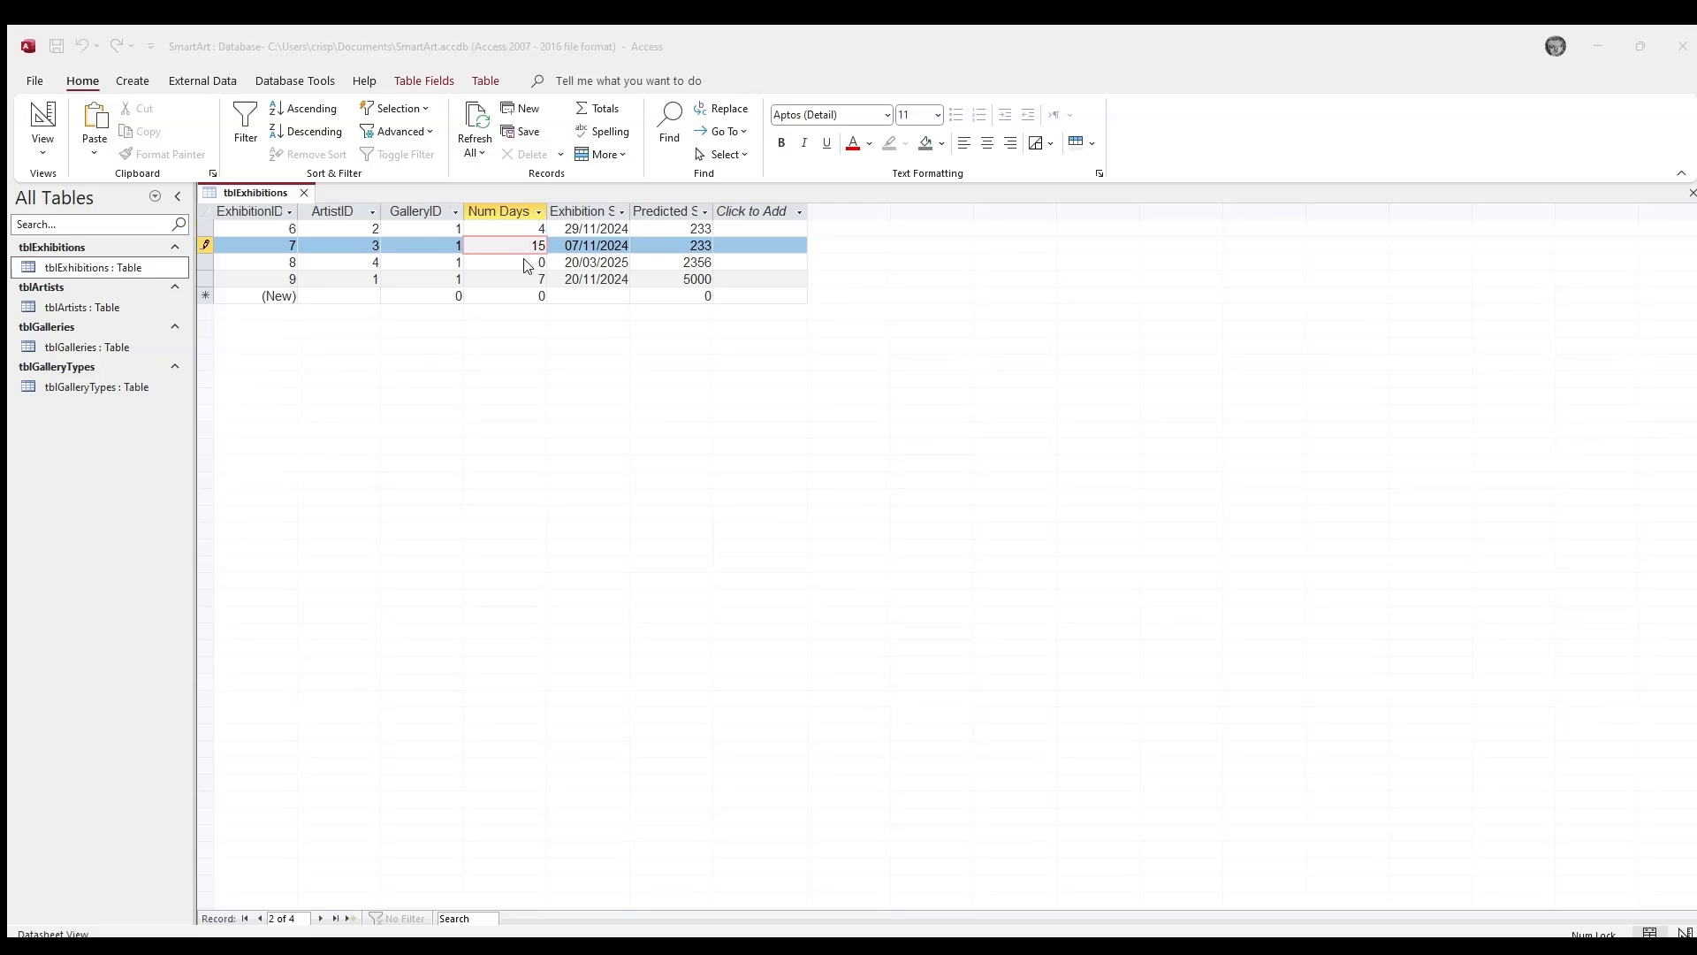
left_click(806, 538)
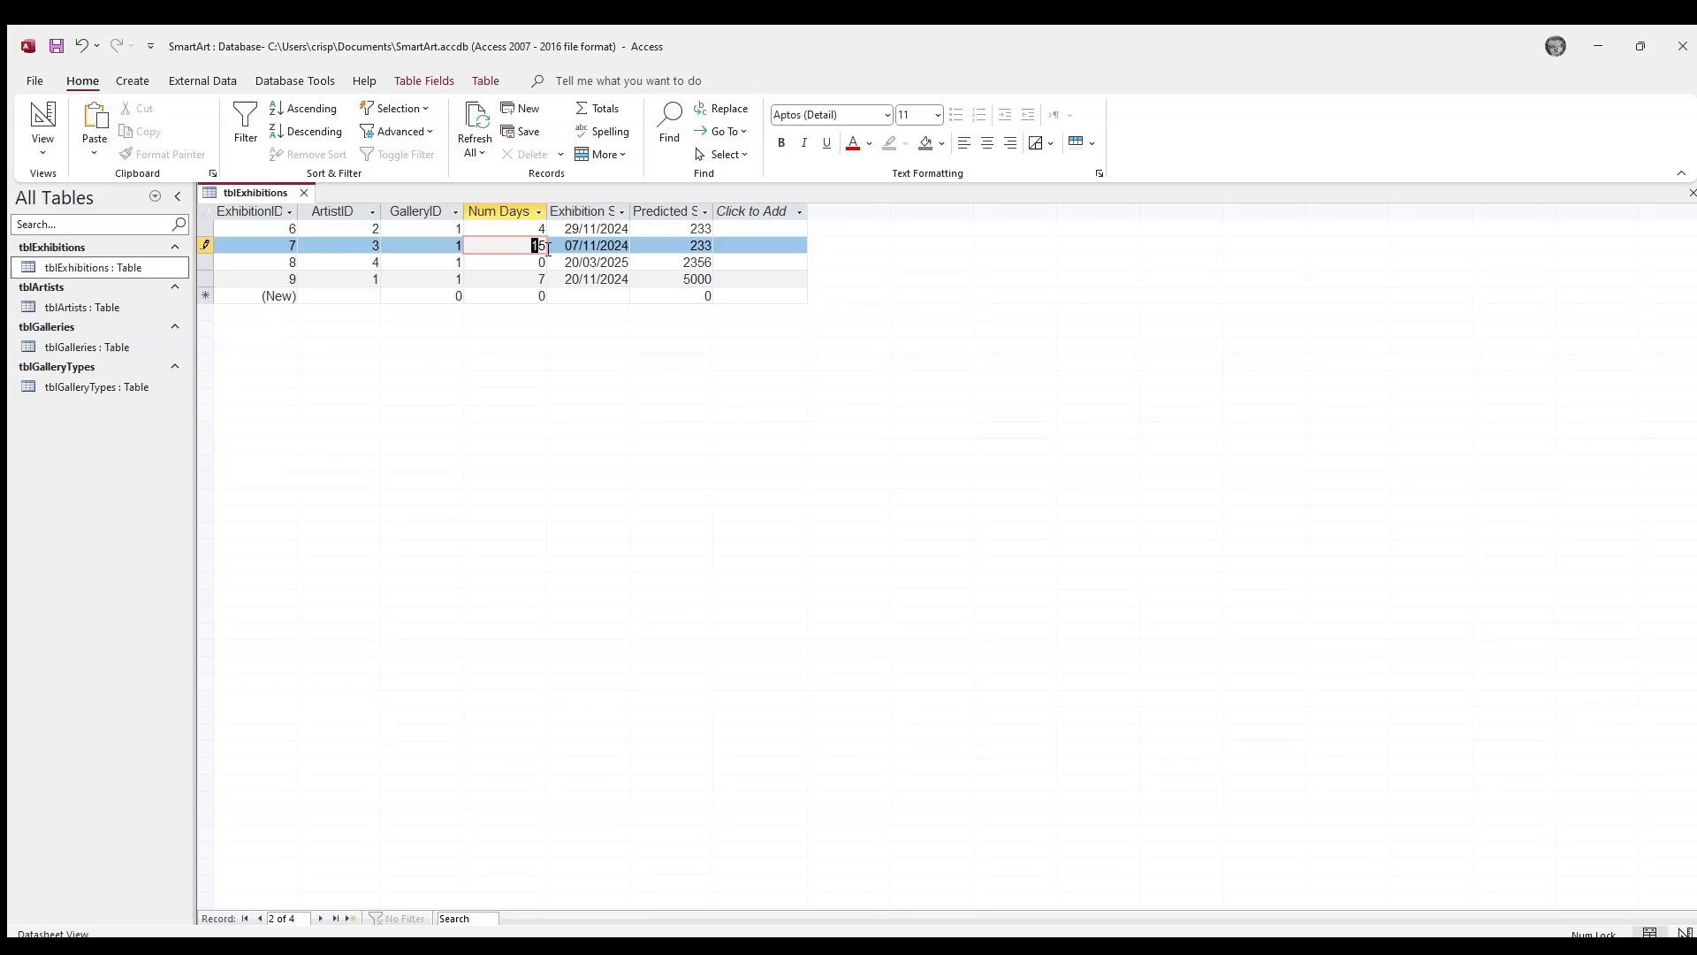
left_click(508, 262)
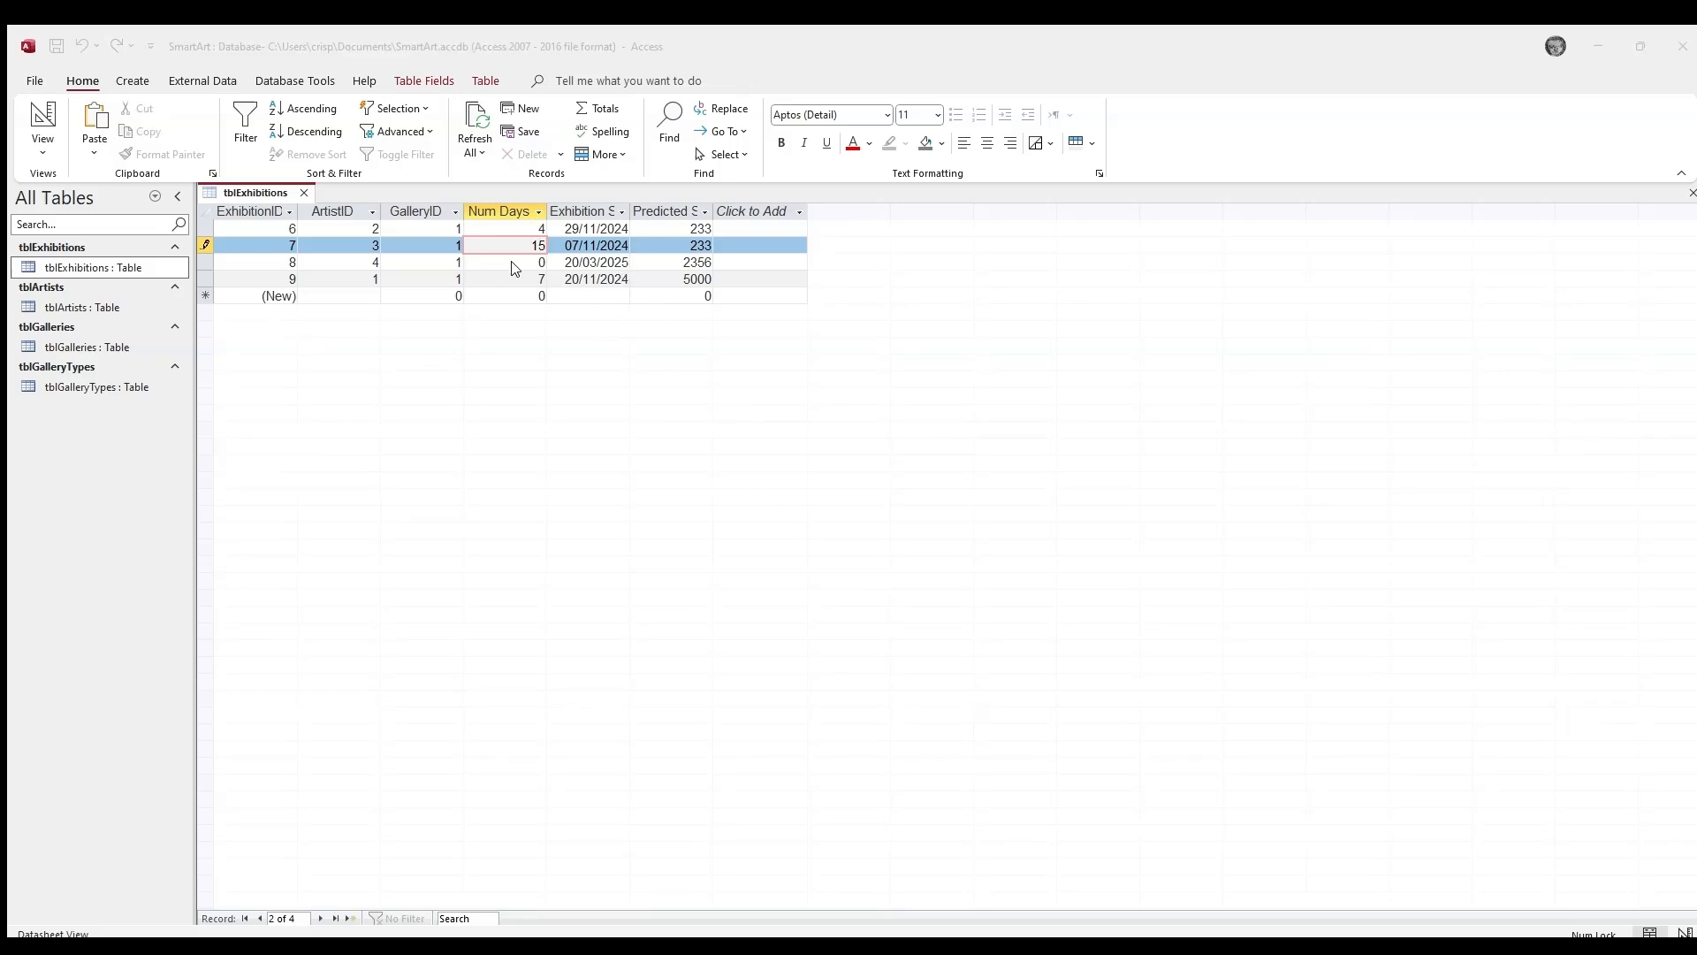
left_click(802, 536)
left_click(522, 260)
left_click(814, 534)
key("Escape")
- Set Num Days to 5 for exhibition 8 and save tblExhibitions
left_click(520, 265)
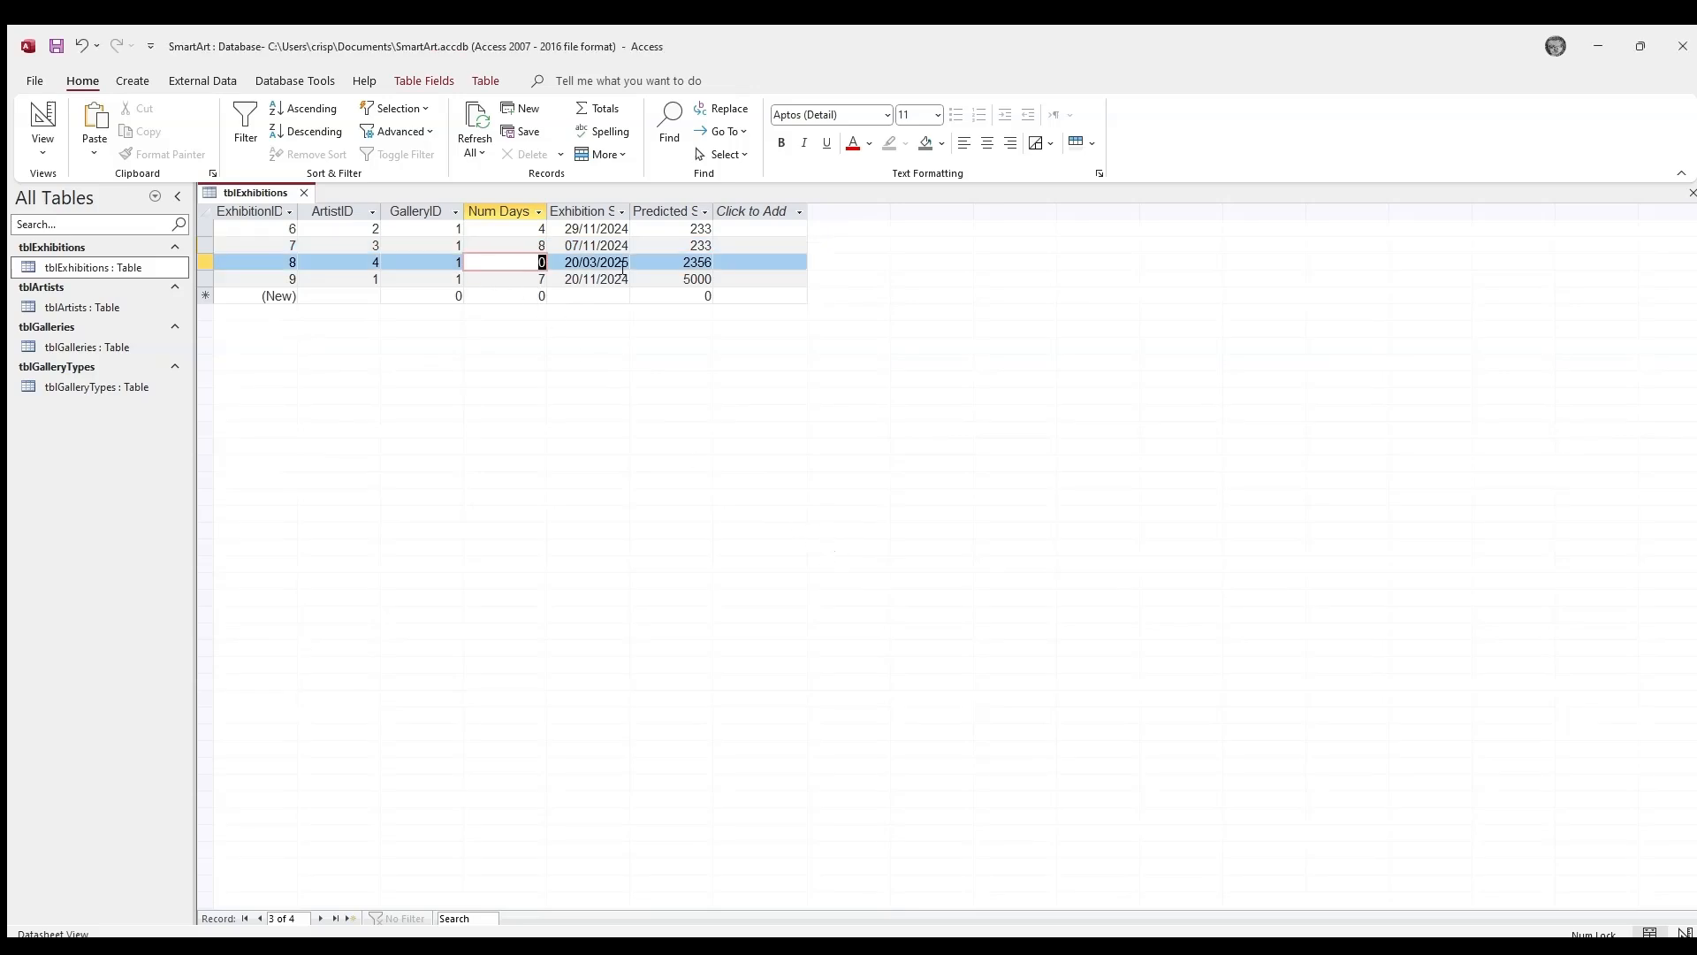
type("5")
key("Down")
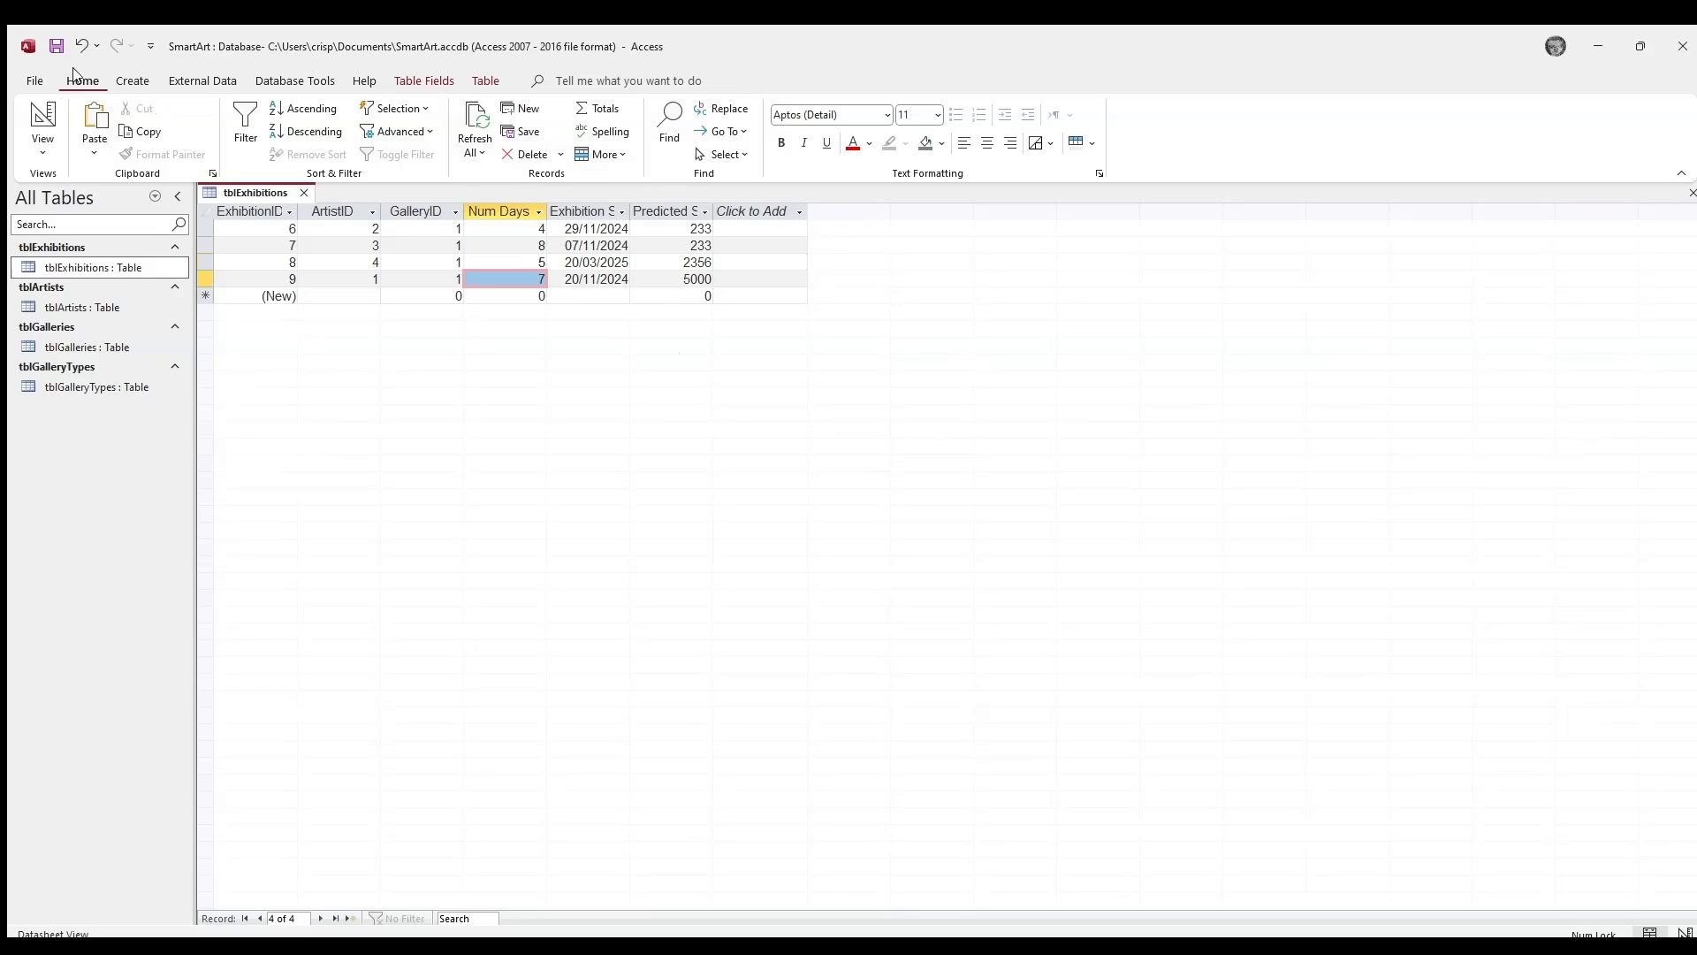
left_click(52, 44)
- Open tblGalleries, tblGalleryTypes and tblArtists to view their records, and return to the tblExhibitions records
double_click(88, 347)
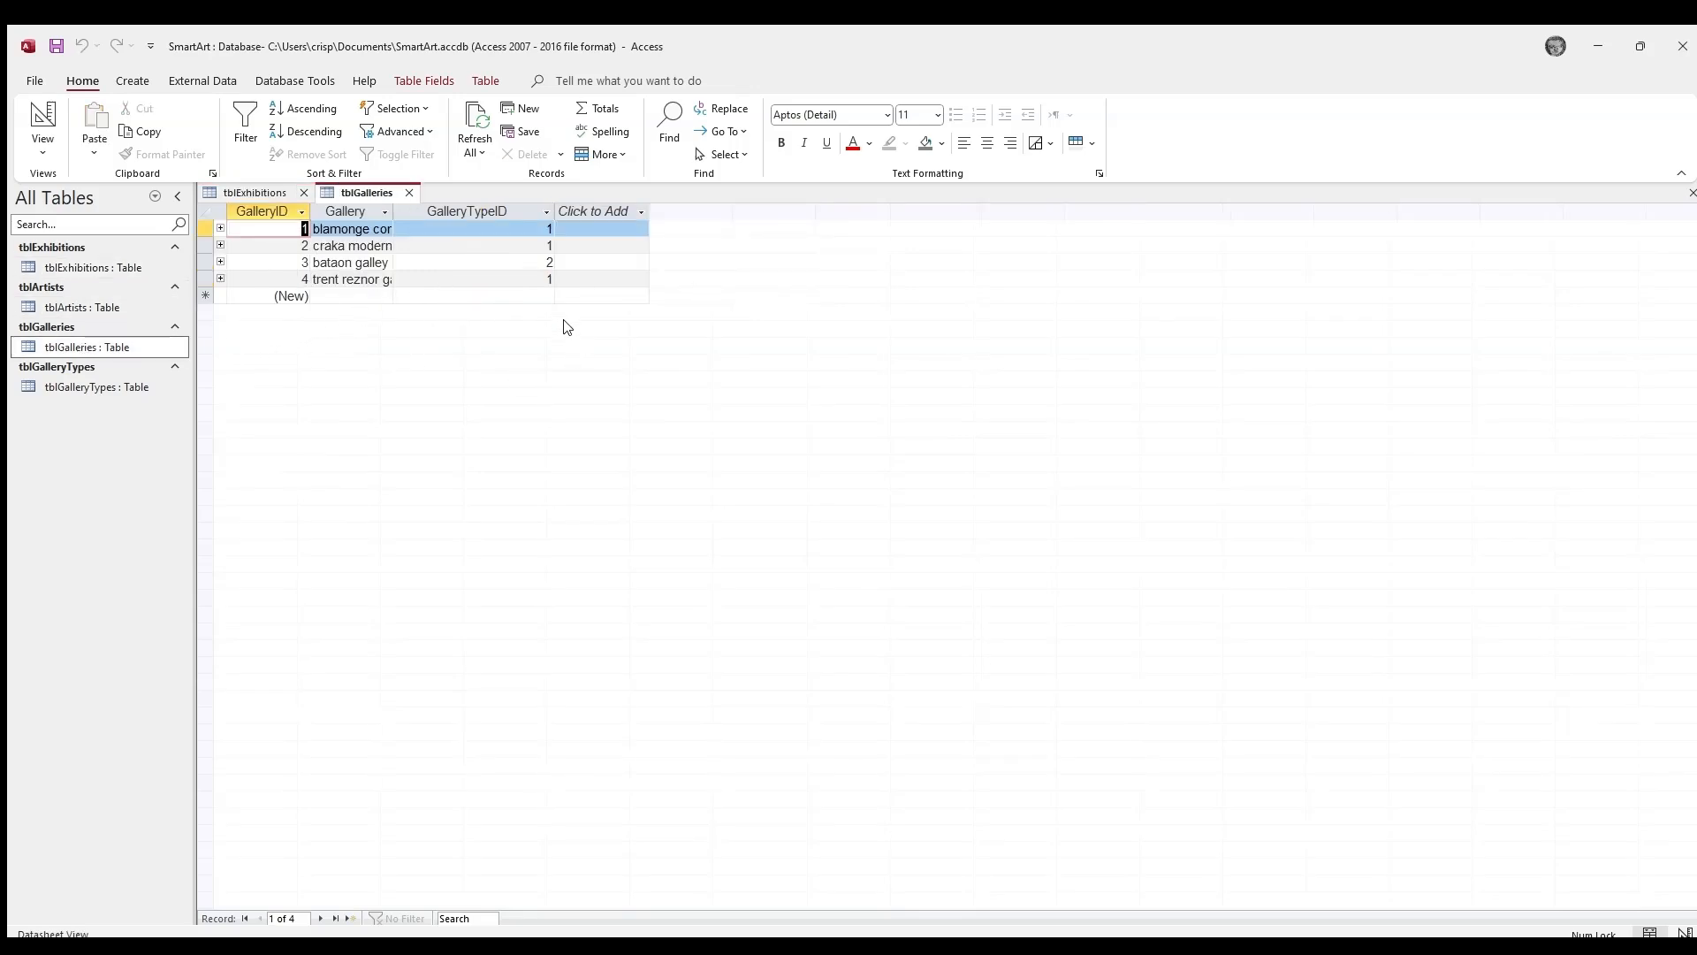
double_click(55, 389)
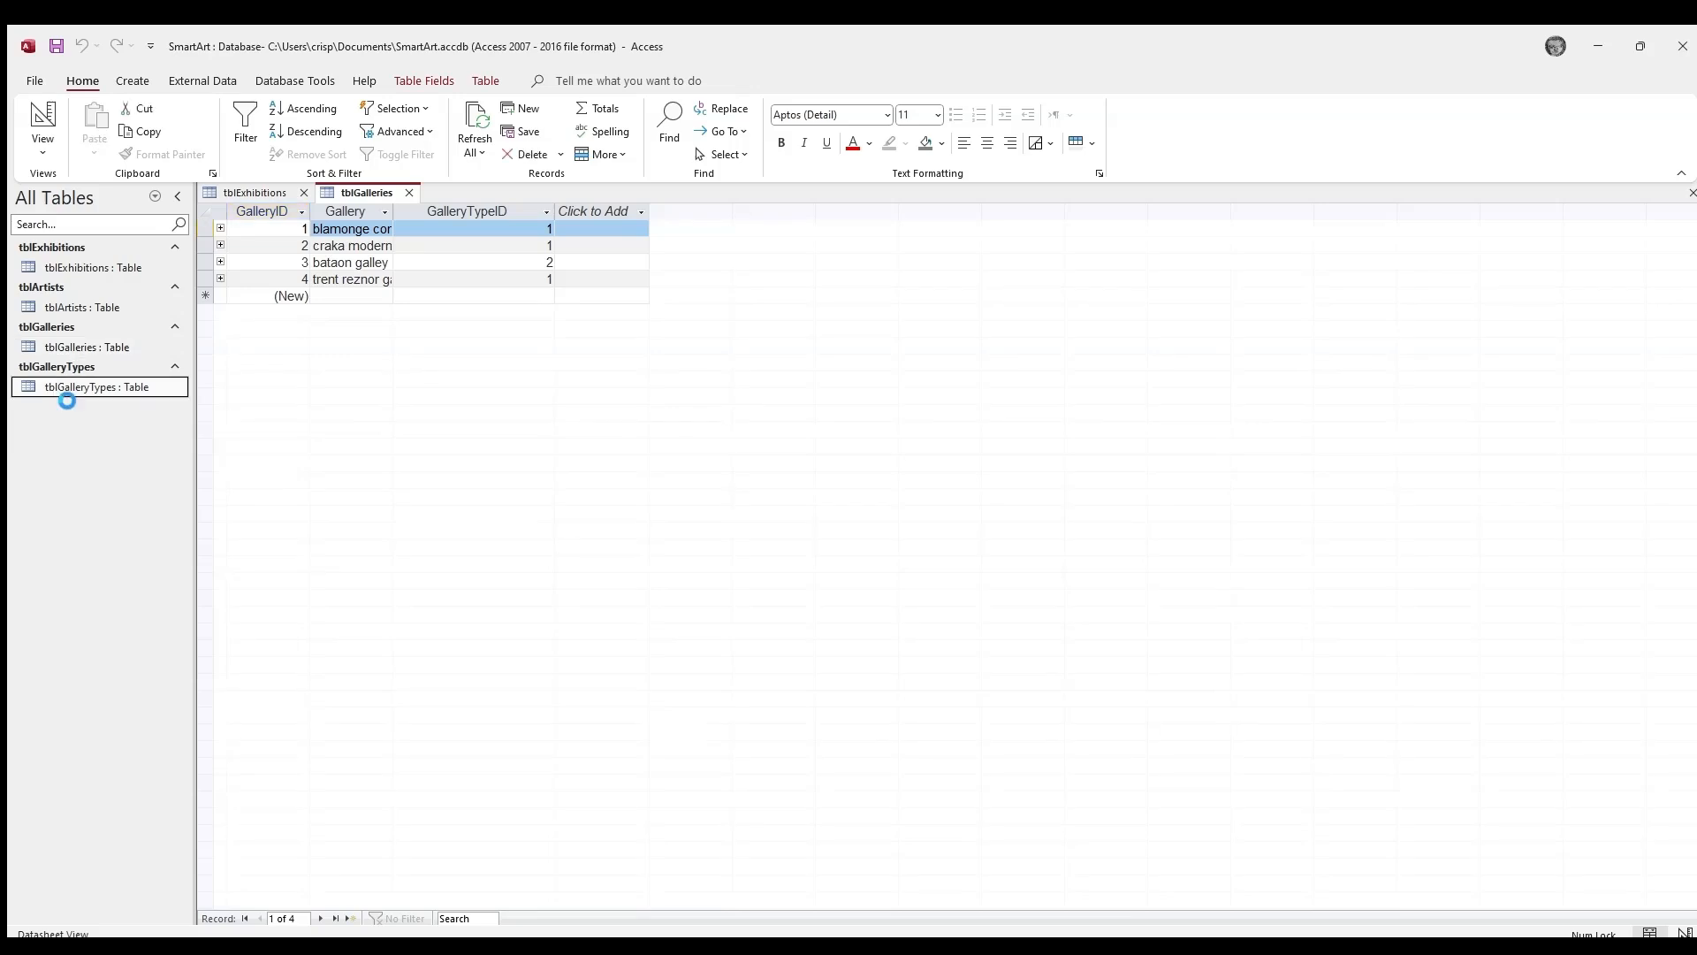
double_click(89, 307)
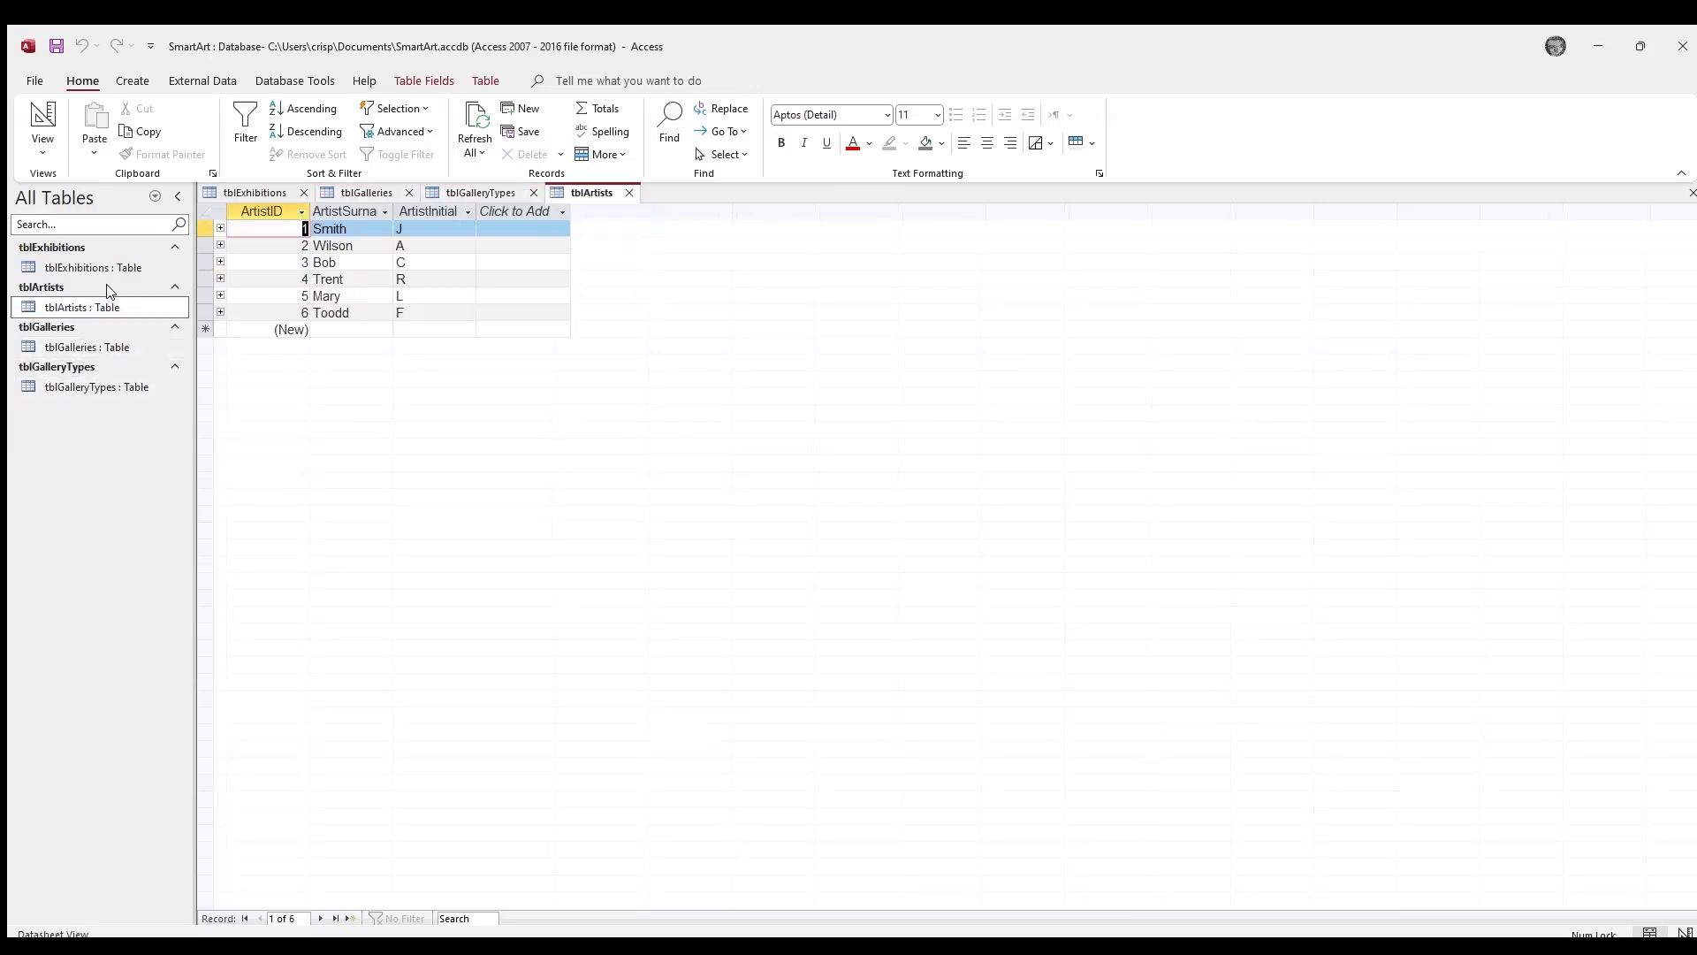
double_click(115, 268)
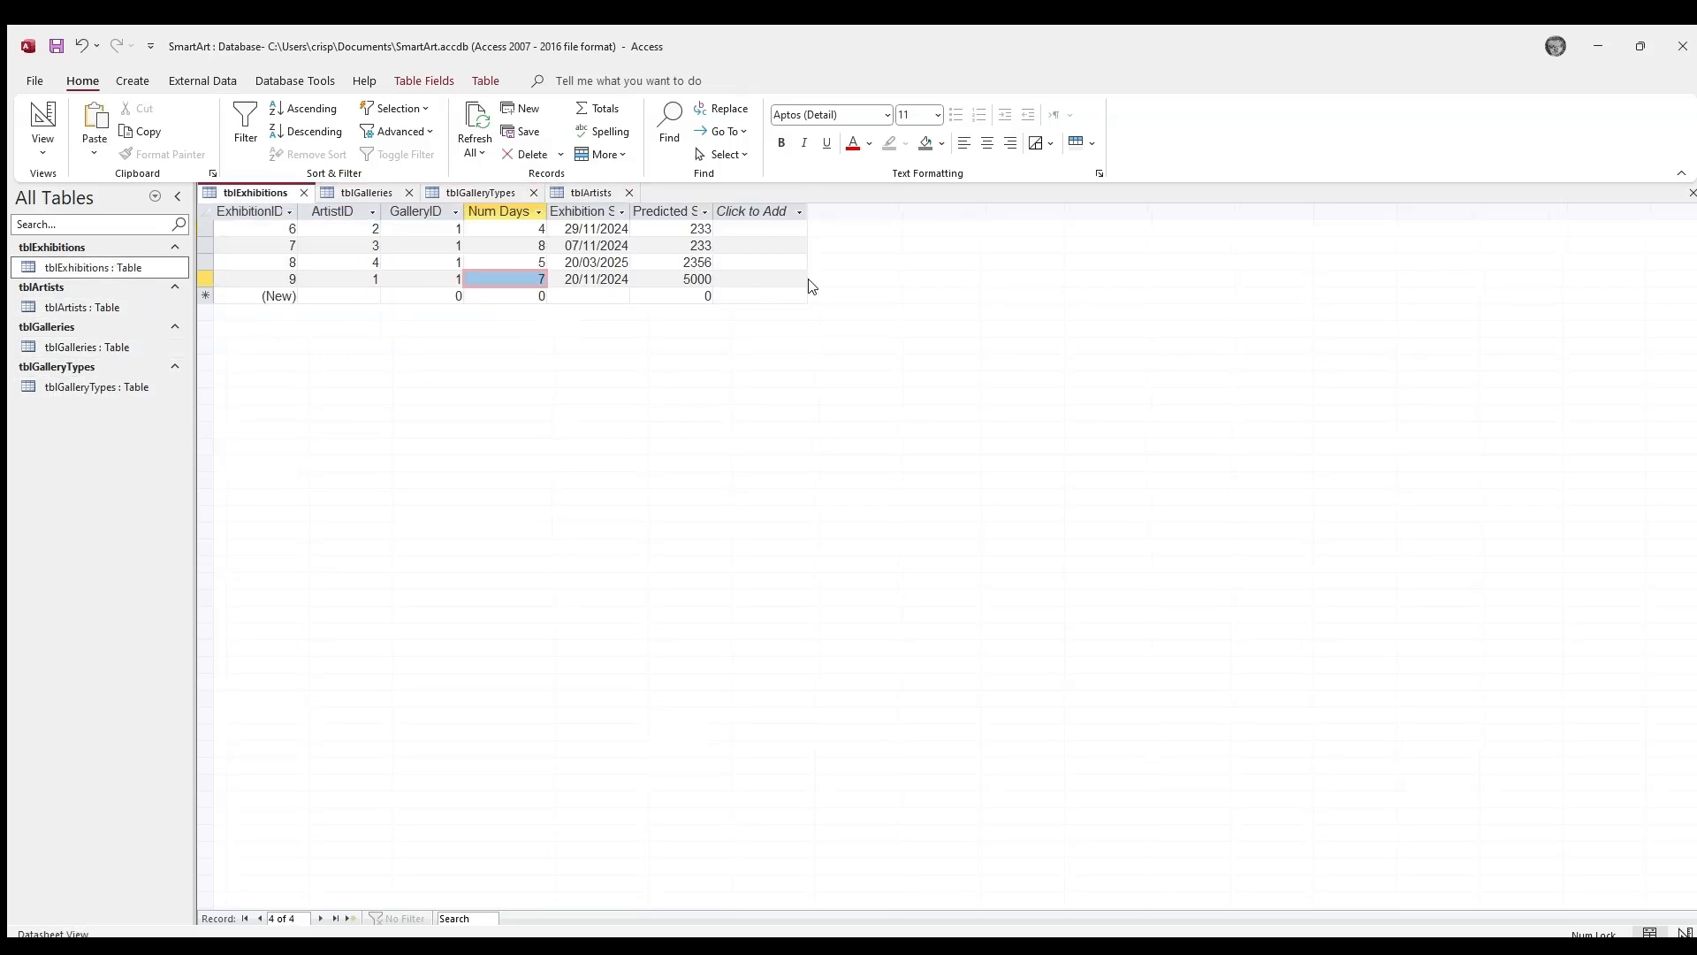
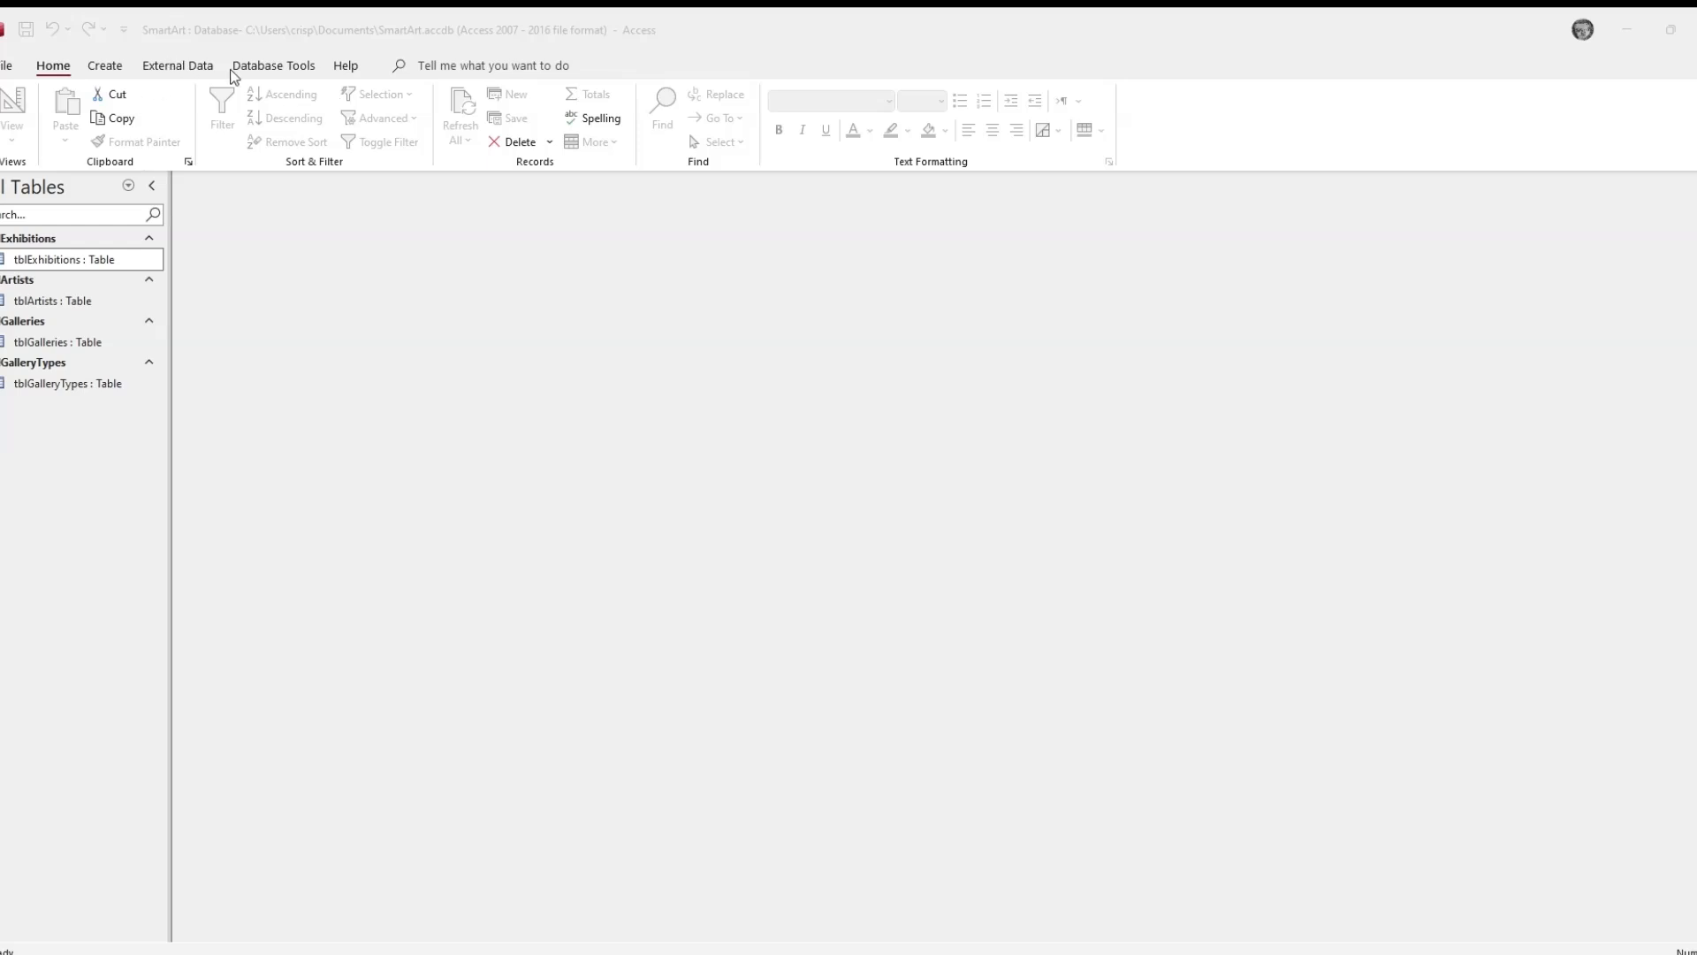
- Start the Query Wizard to create a new query in the SmartArt database
left_click(141, 63)
left_click(97, 66)
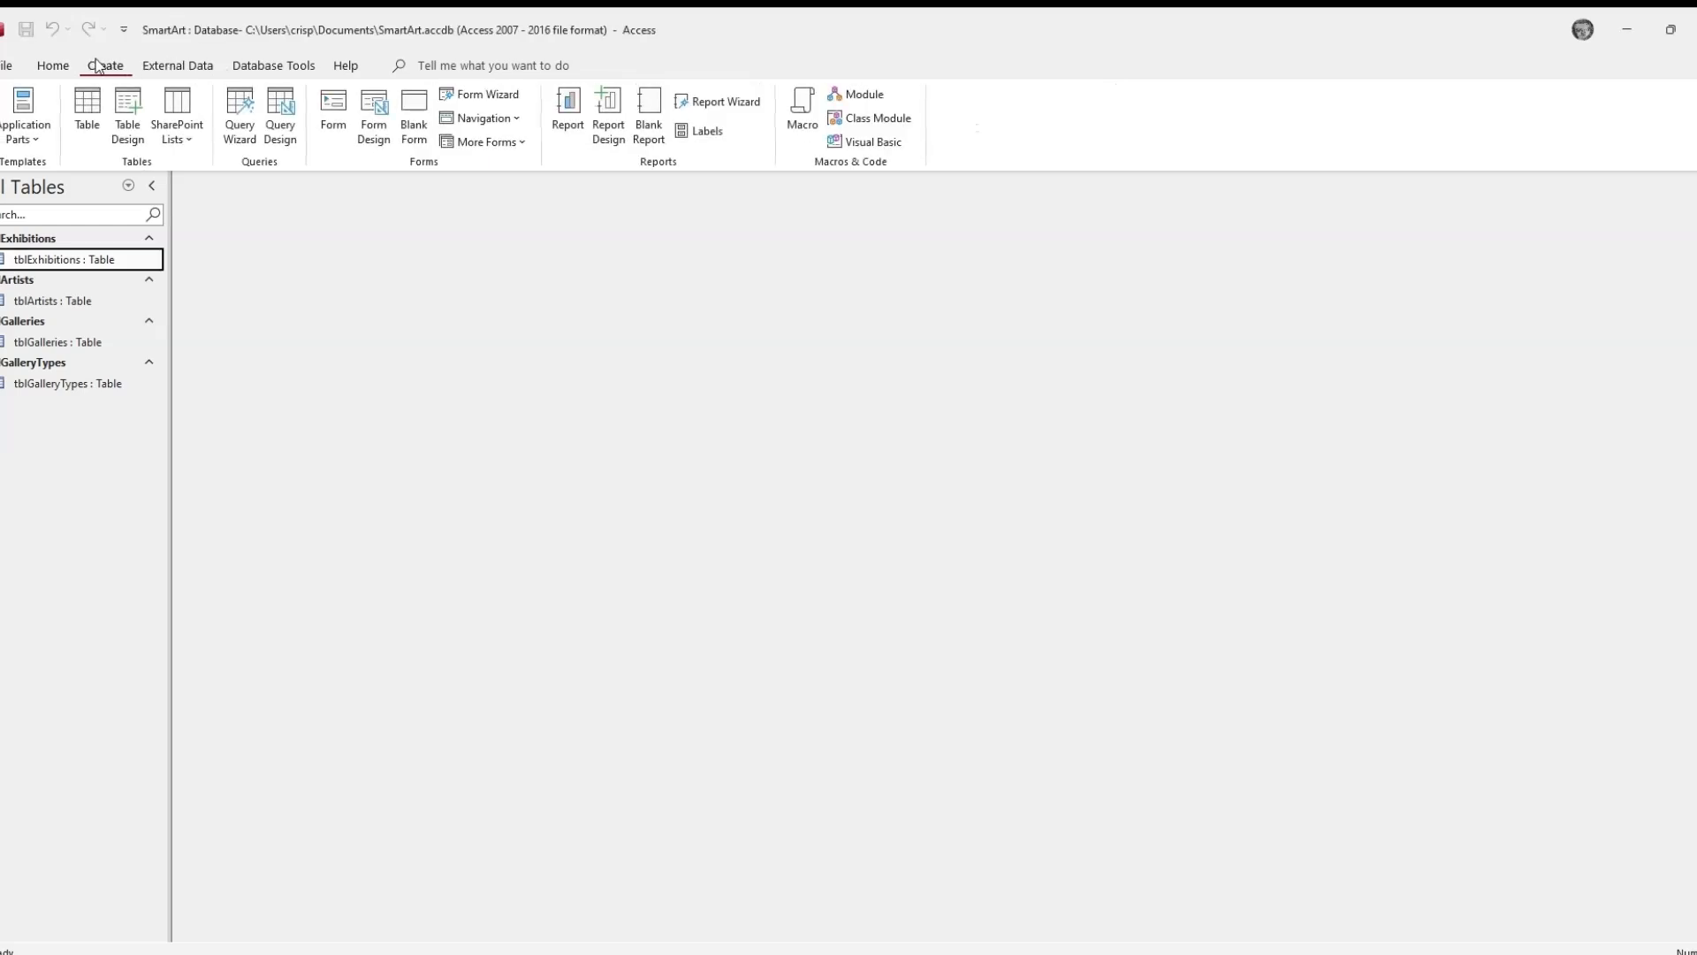
left_click(241, 110)
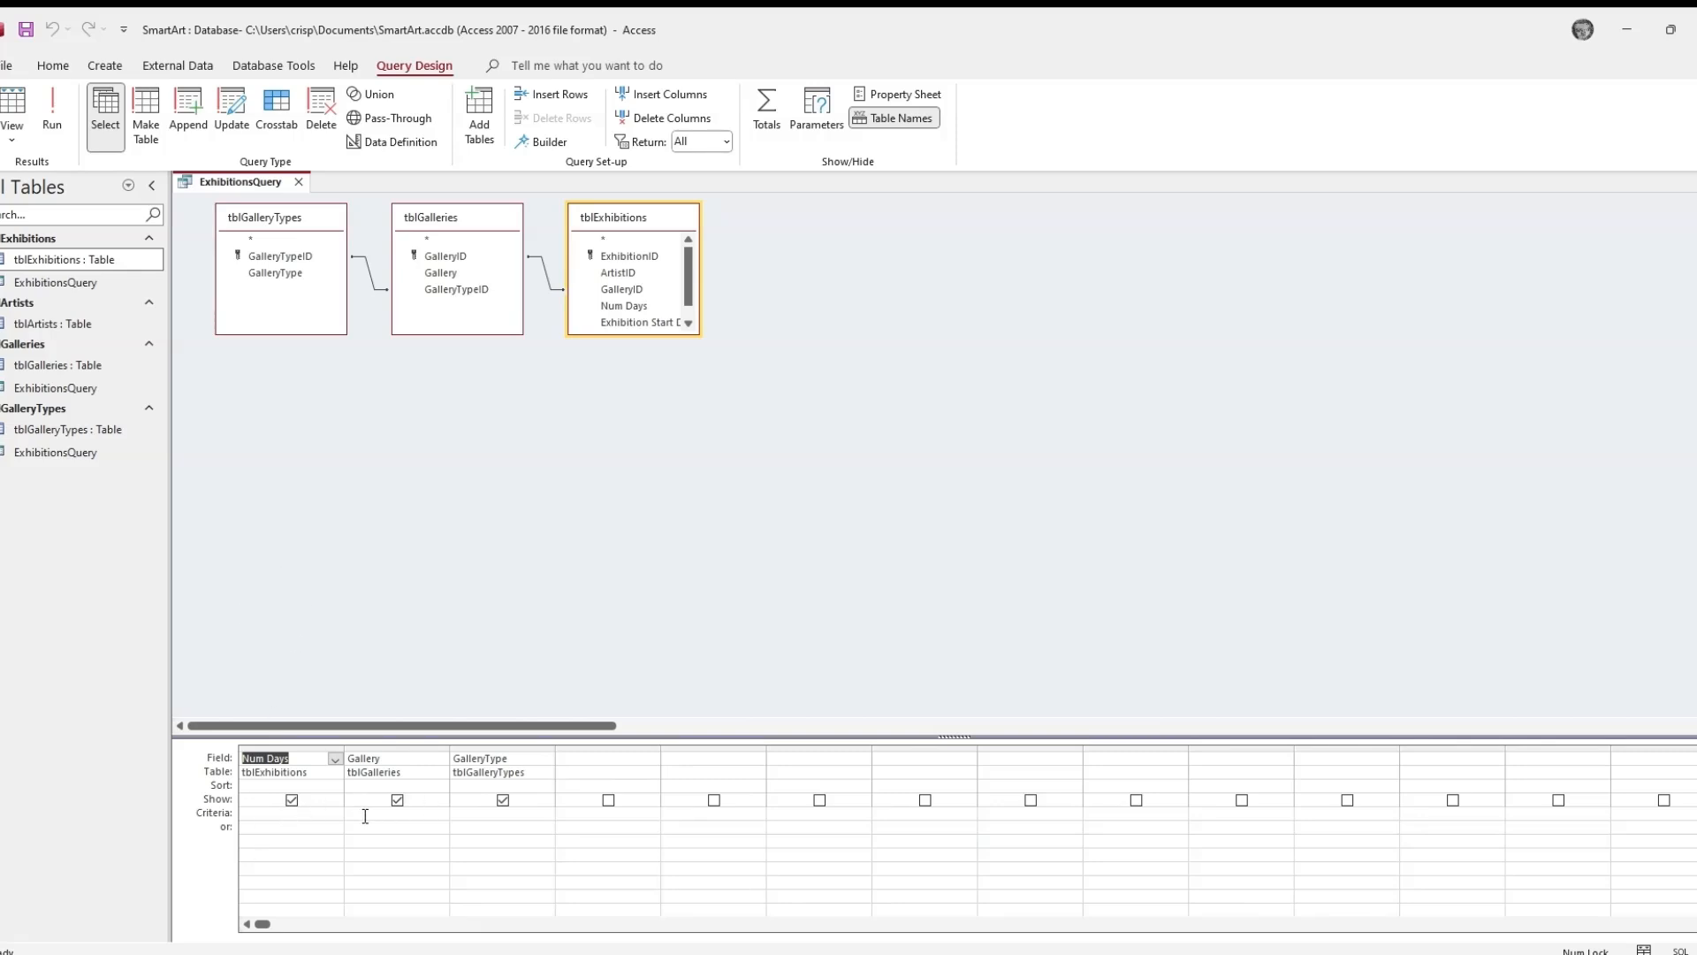
- Set the criteria of the Num Days column in ExhibitionsQuery to >=5
left_click(295, 814)
type(">=")
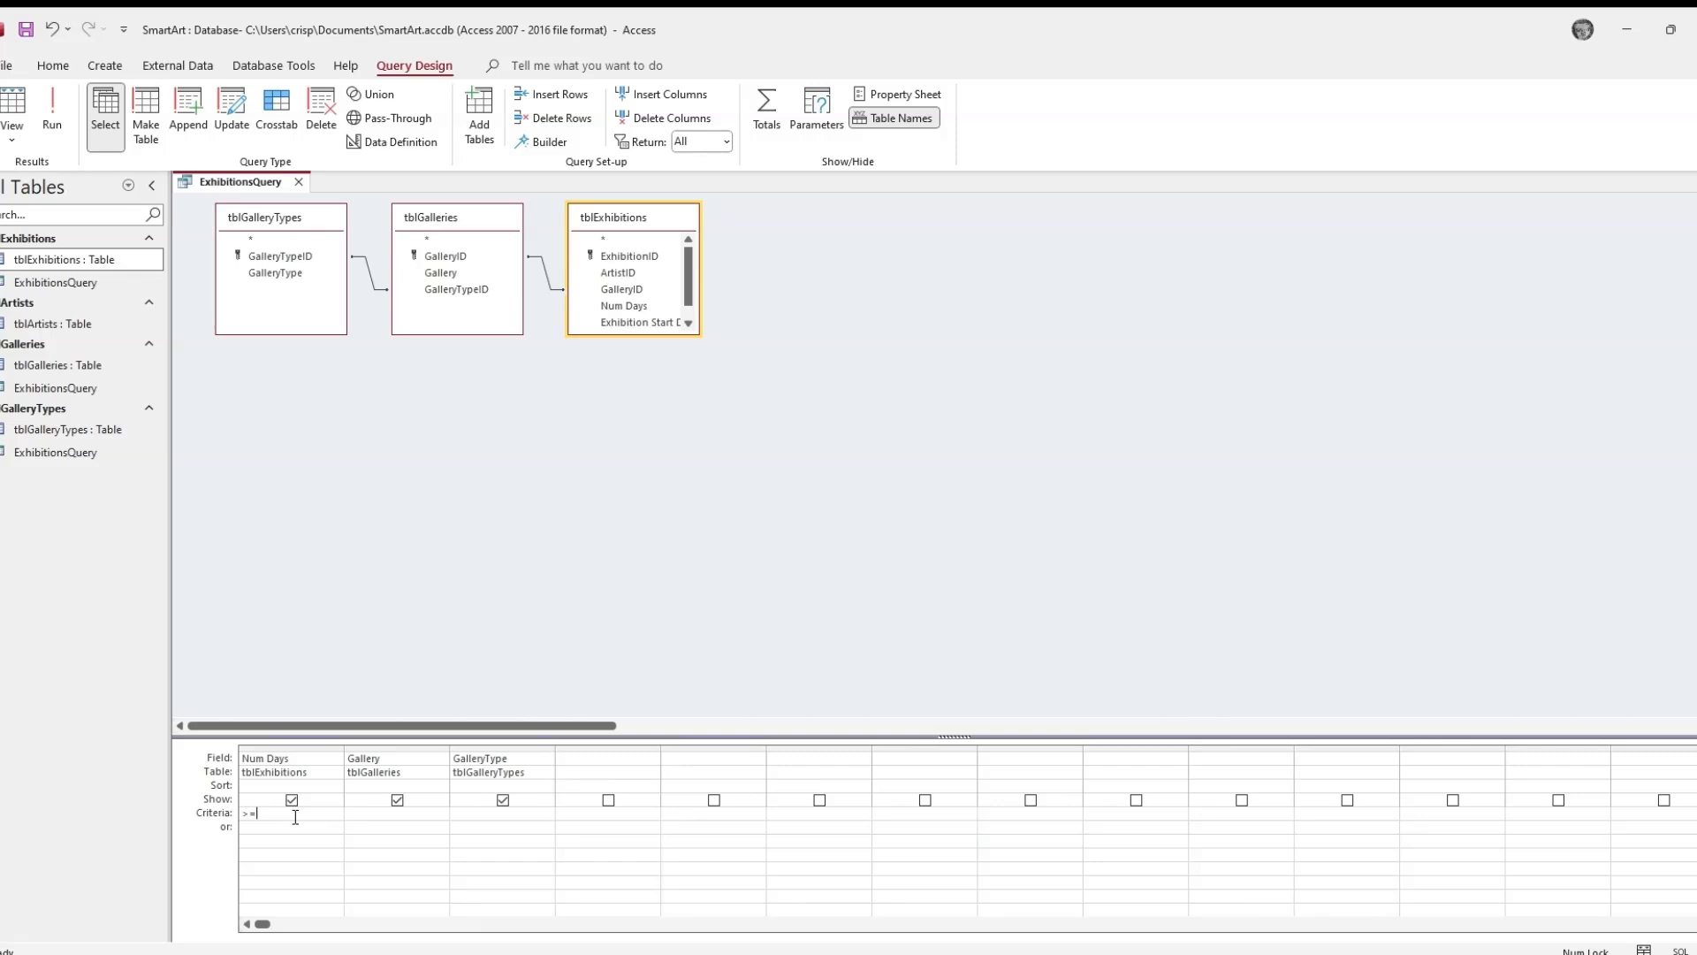
type("5")
left_click(373, 590)
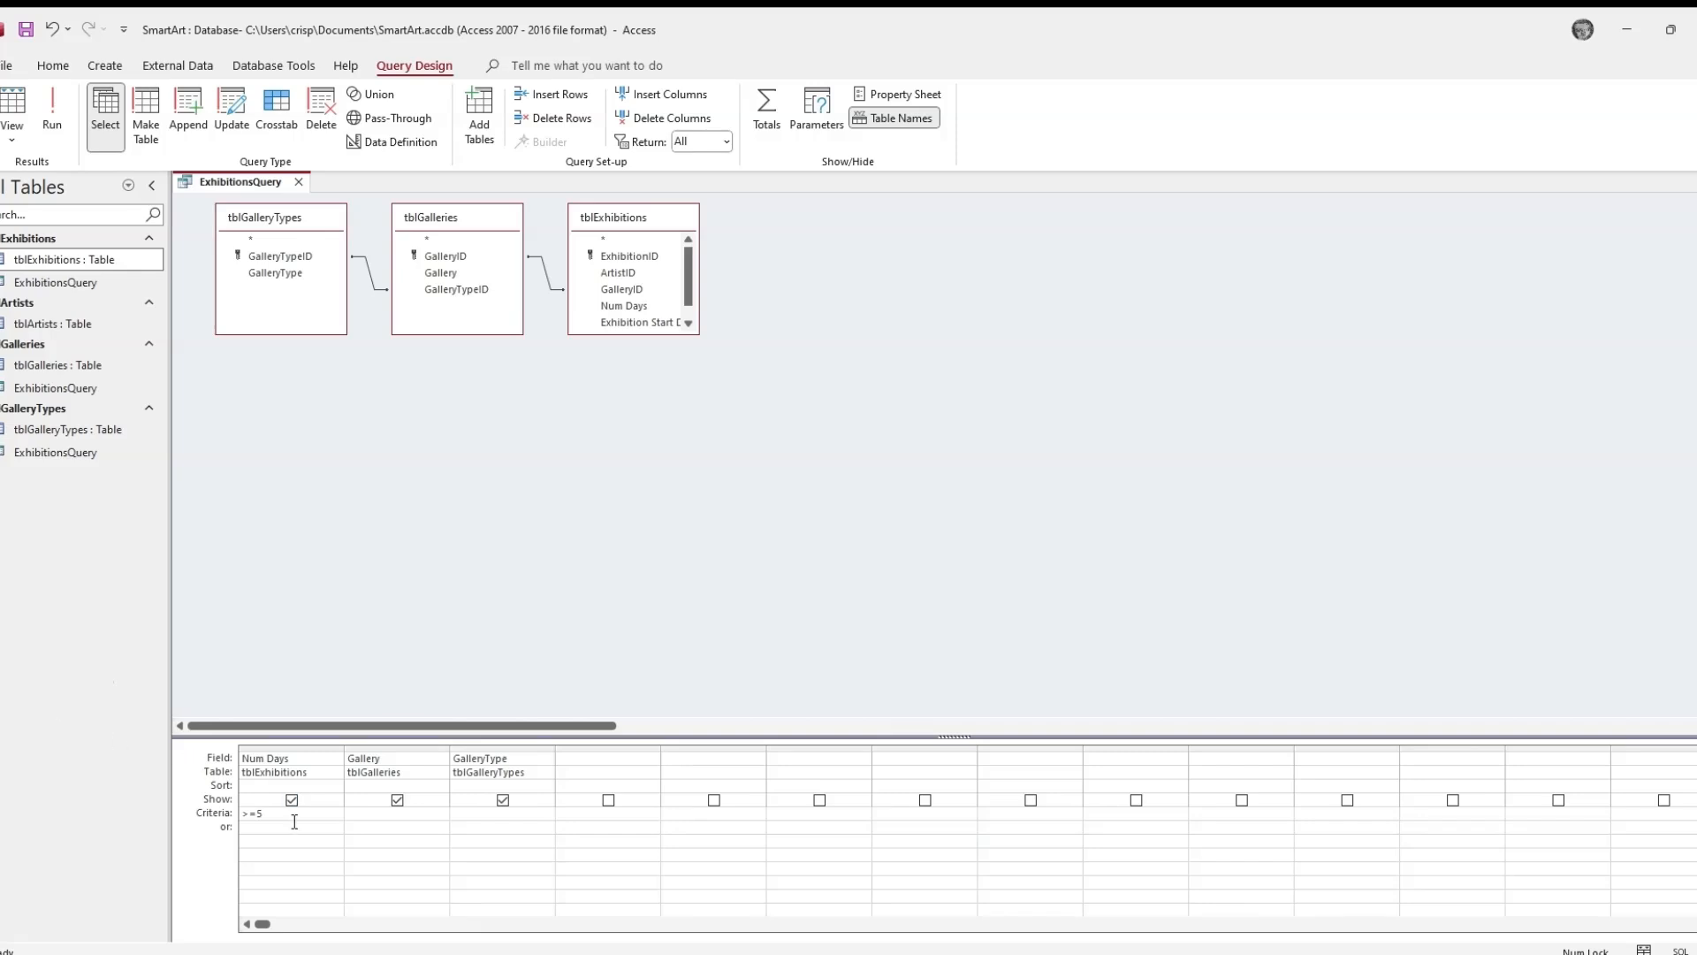
- Try a descending sort on the Gallery column of ExhibitionsQuery and set it to Ascending
left_click(366, 785)
left_click(427, 810)
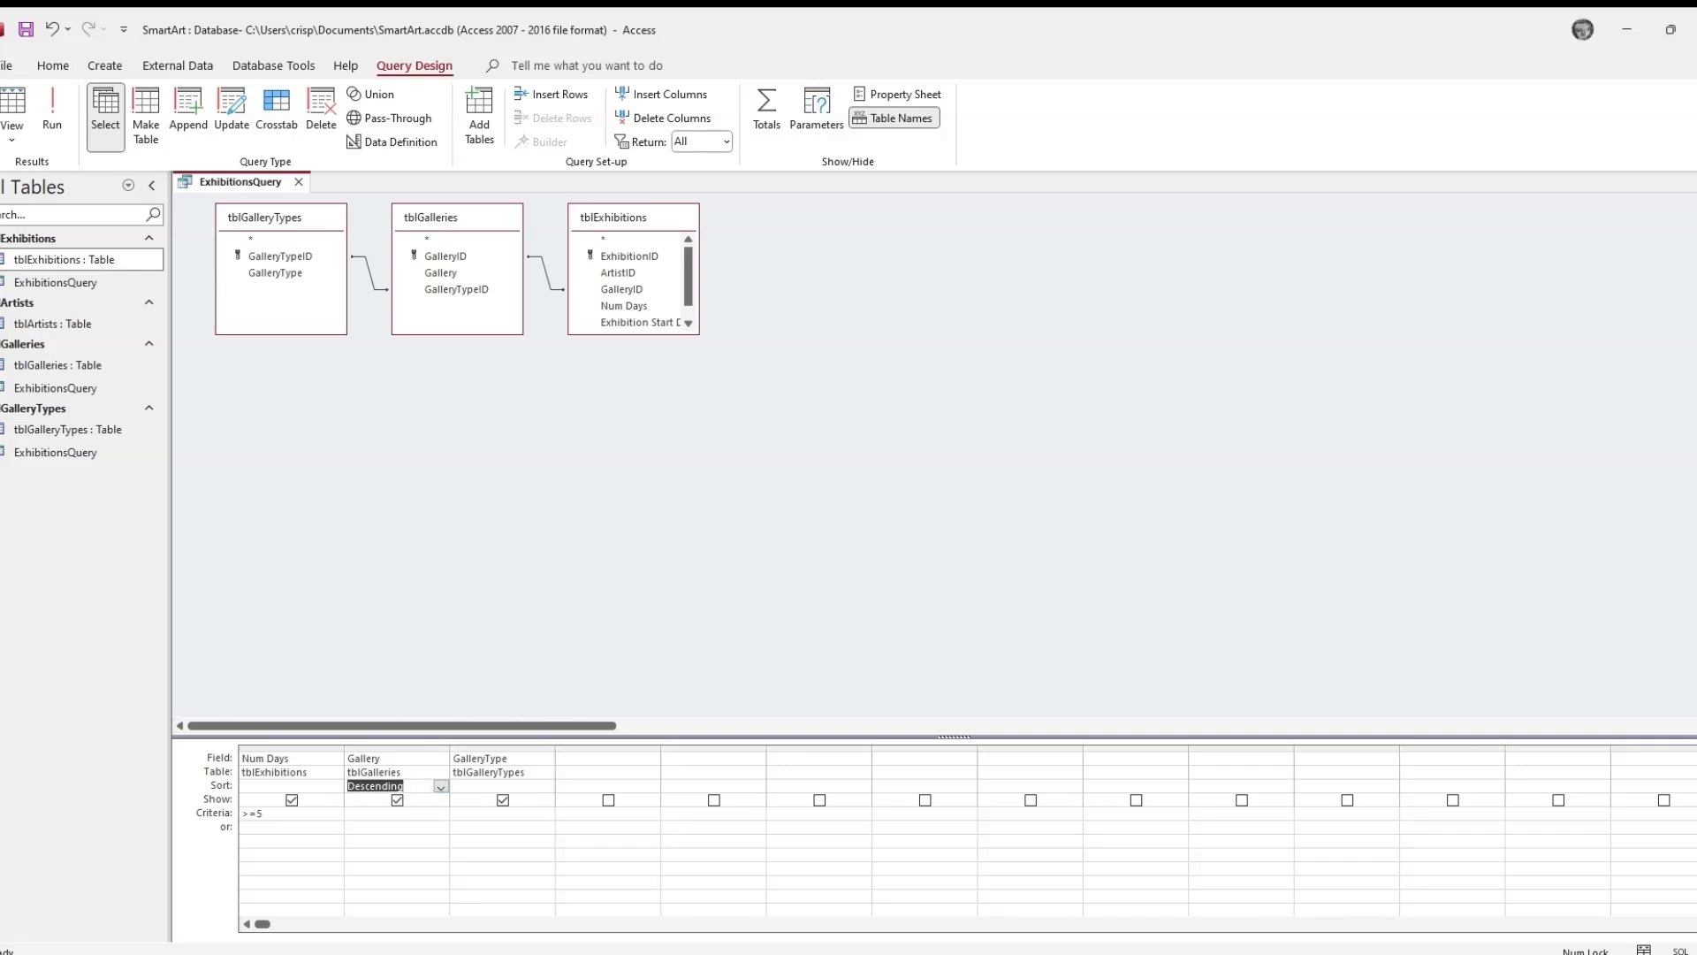
left_click(438, 785)
left_click(383, 801)
left_click(438, 785)
left_click(398, 801)
- Open ExhibitionsQuery in Datasheet View to view the records it returns
left_click(280, 817)
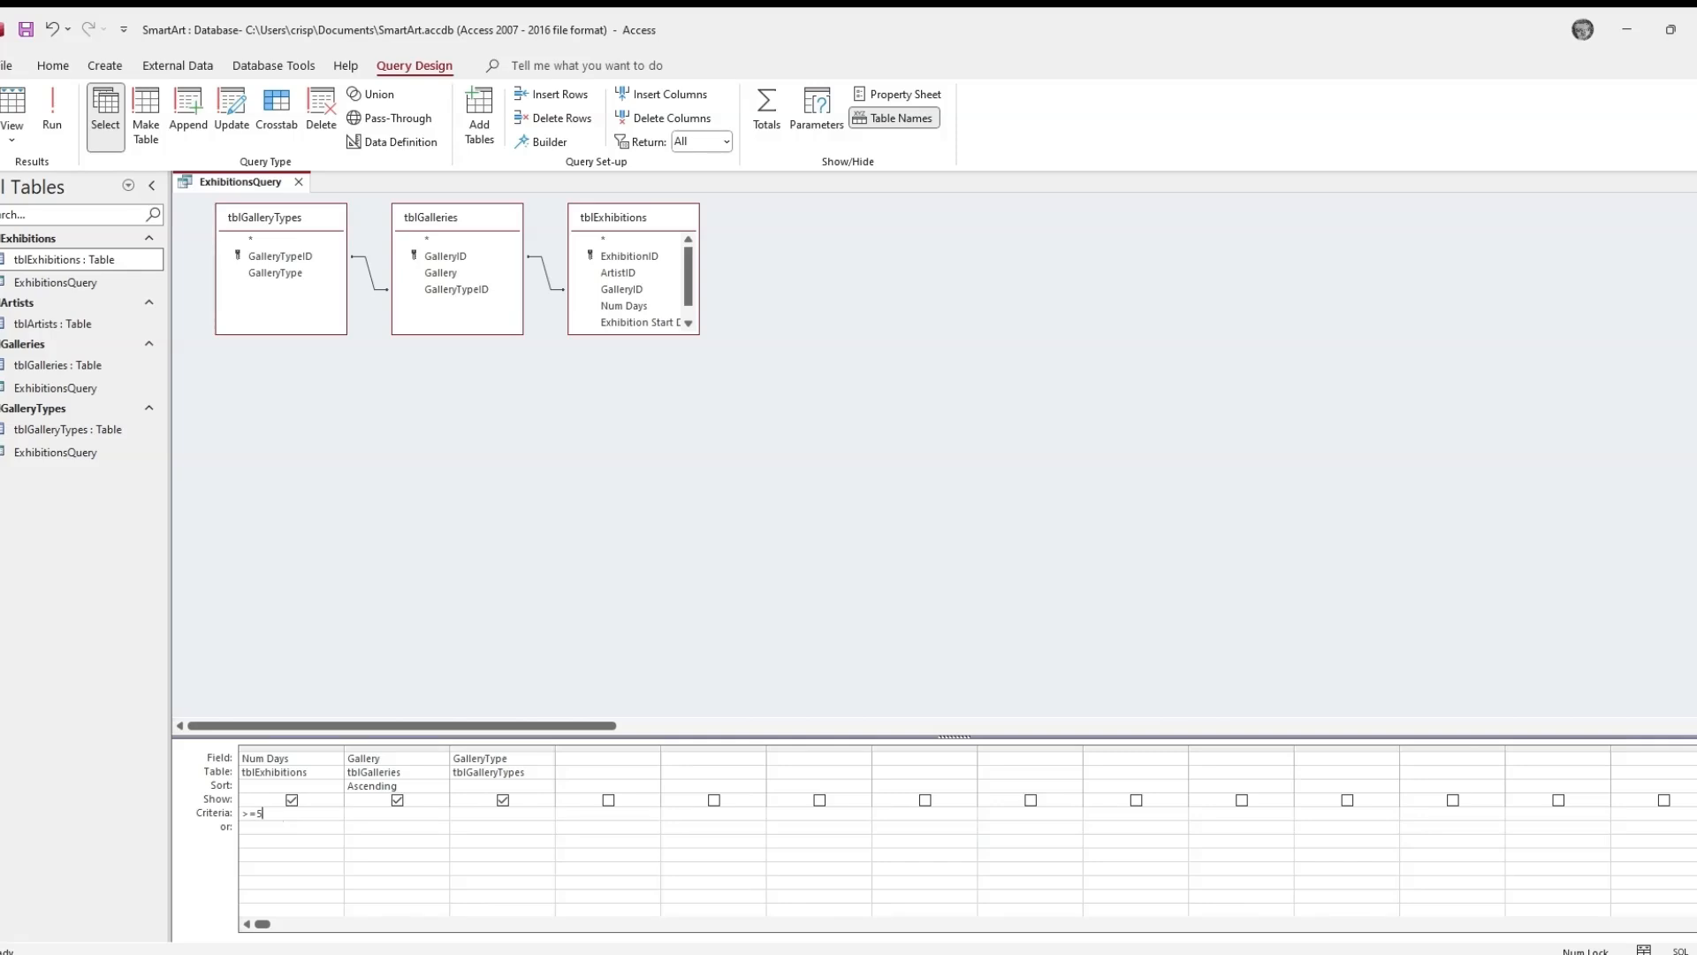
left_click(443, 465)
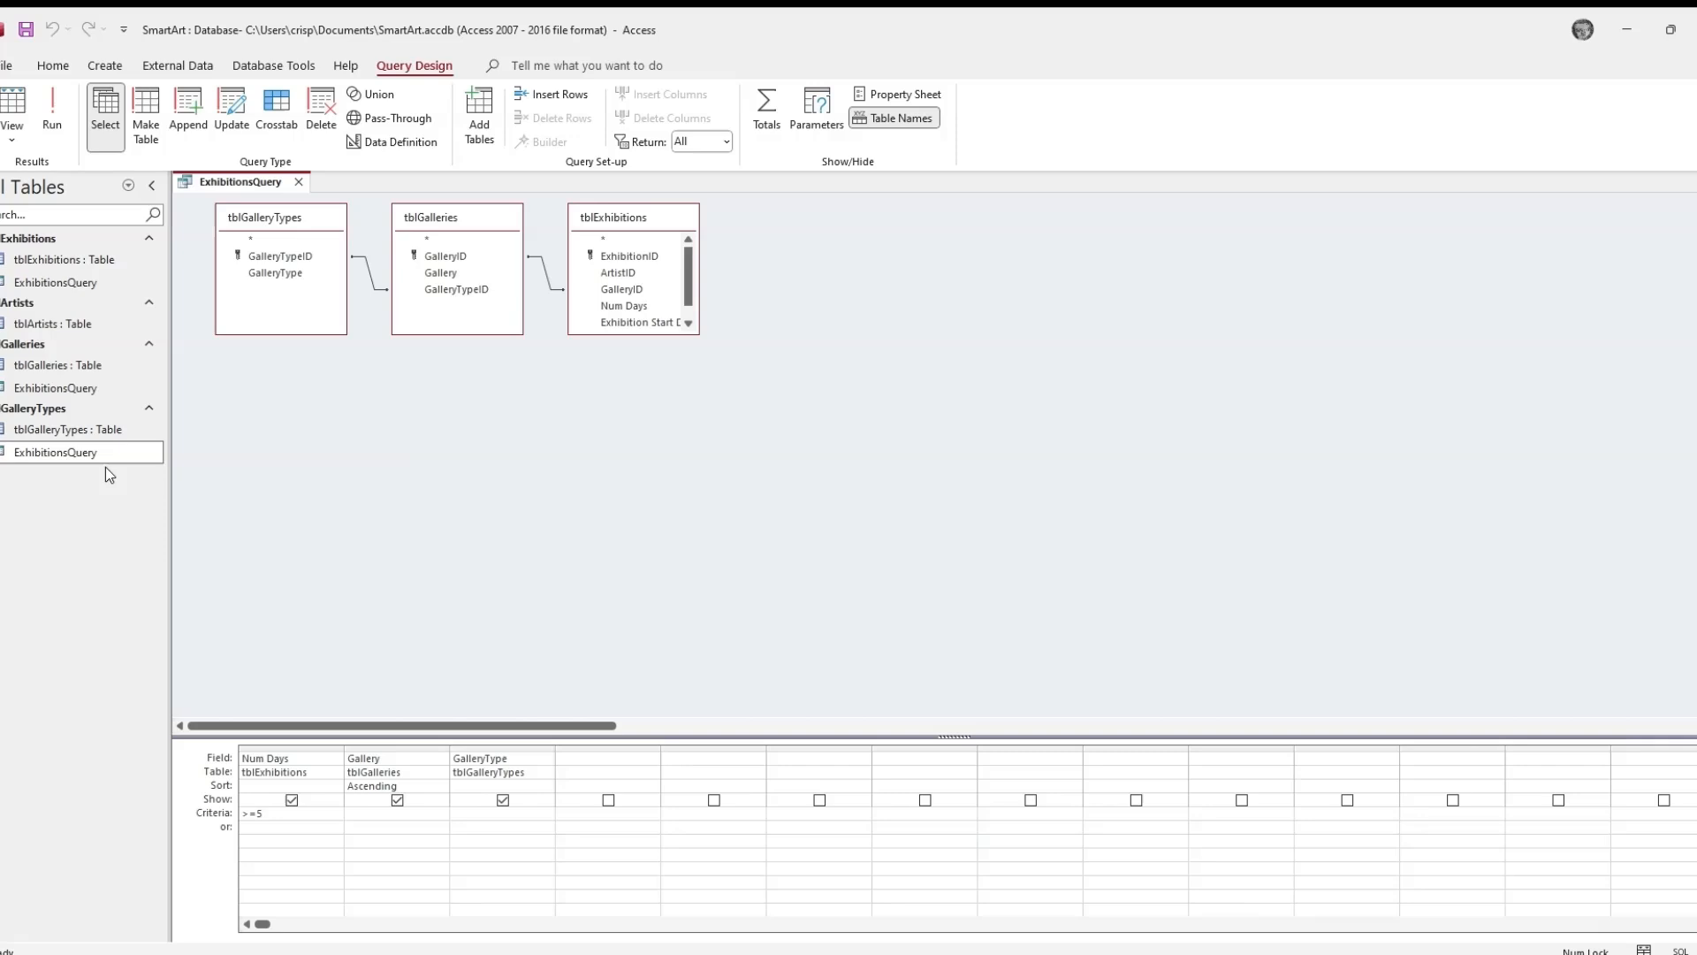
double_click(129, 454)
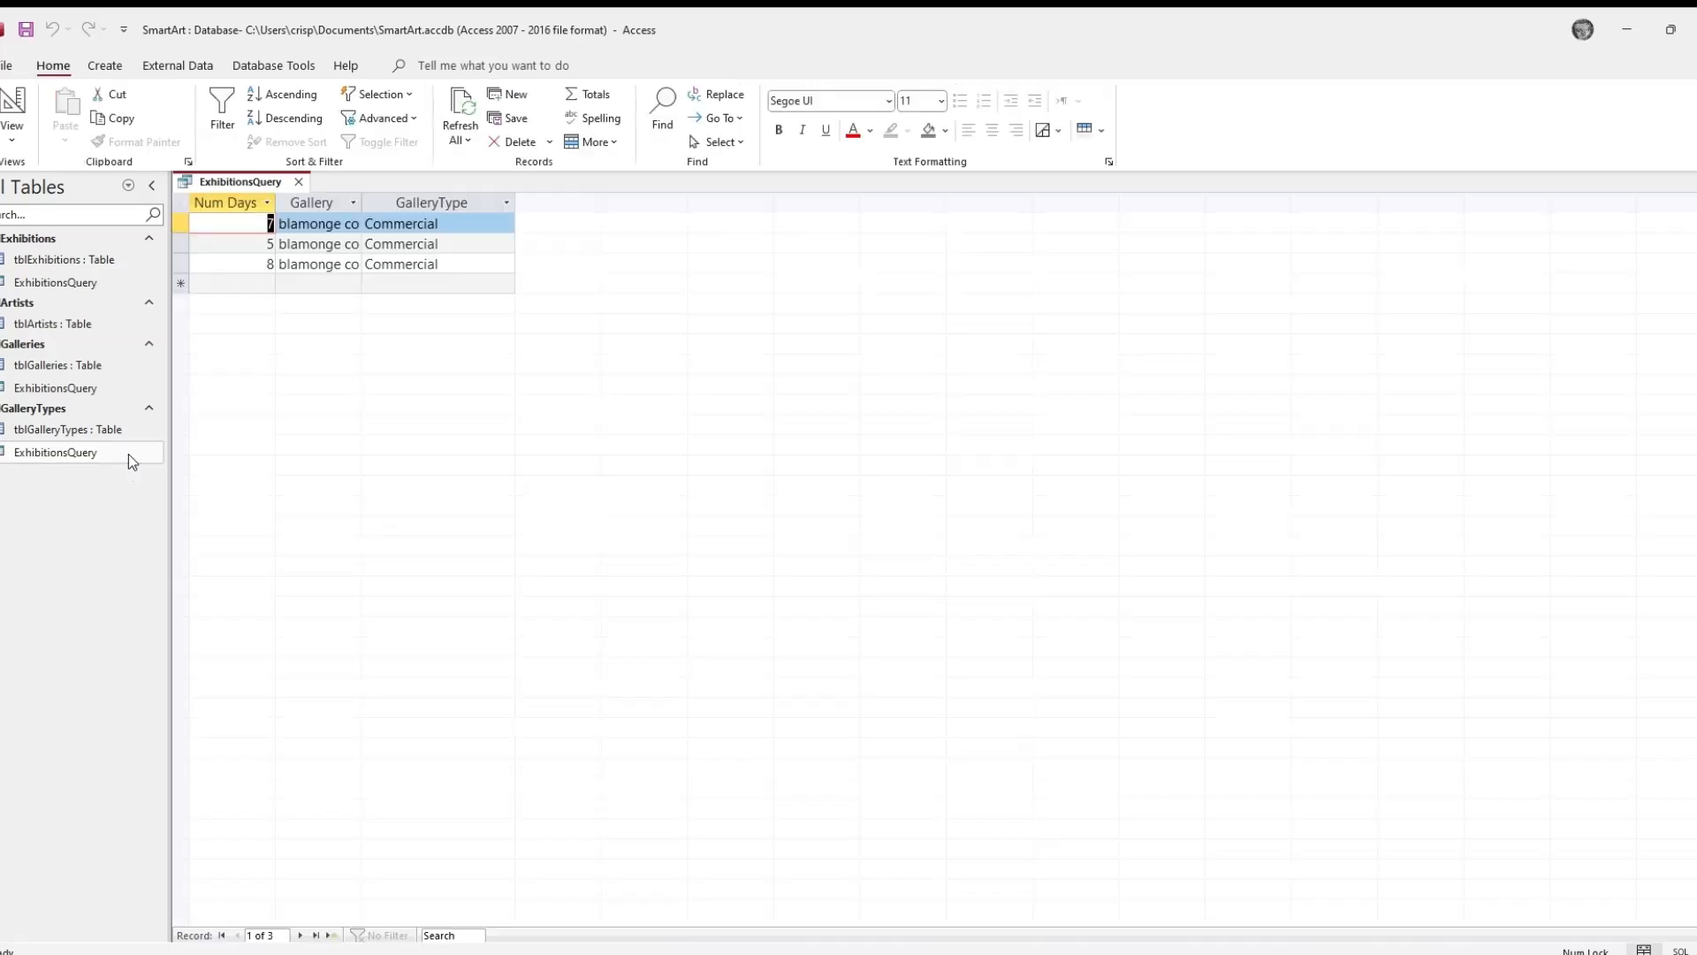